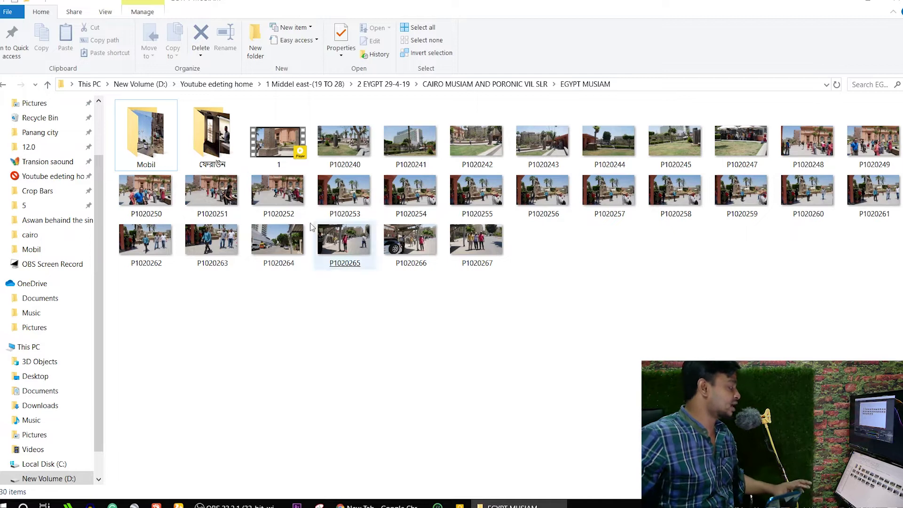
Look over photos P1020263, P1020251 and video 1 in EGYPT MUSIAM, then enter the Mobil folder.
left_click(212, 240)
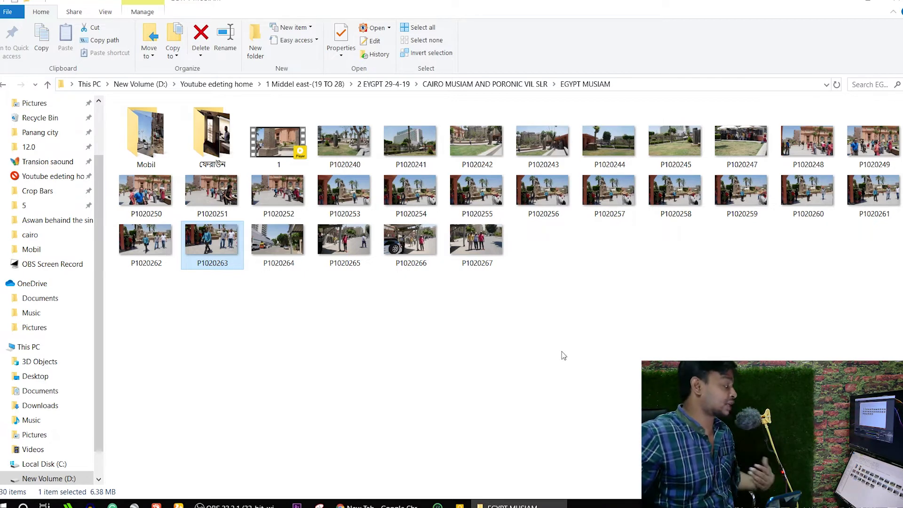
left_click(300, 155)
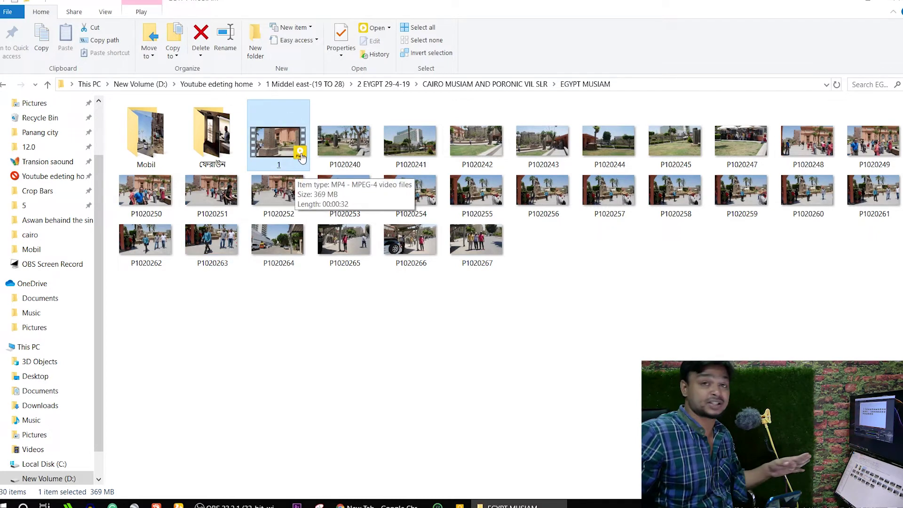
left_click(213, 195)
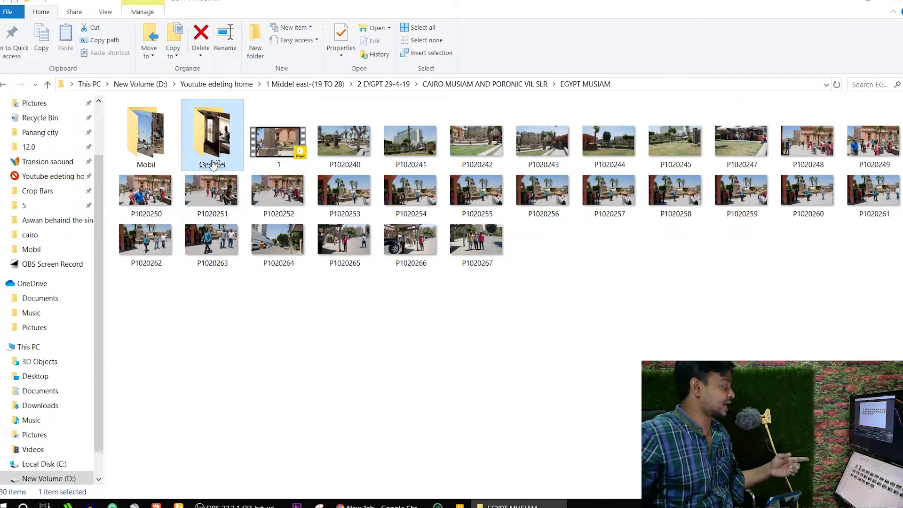
left_click(219, 167)
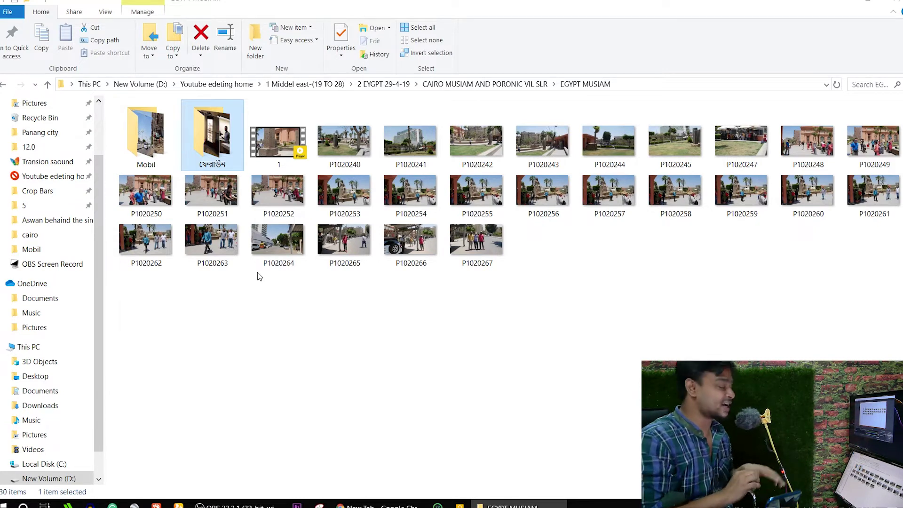
double_click(146, 136)
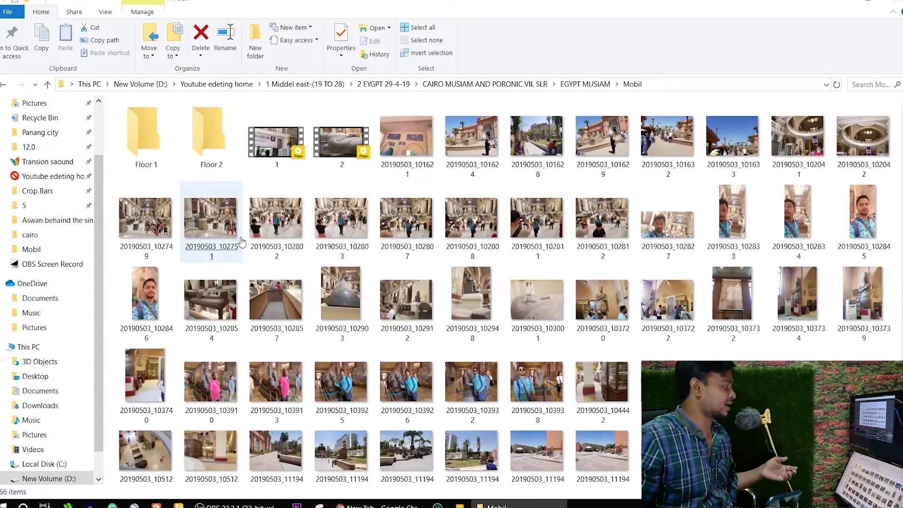
left_click(469, 215)
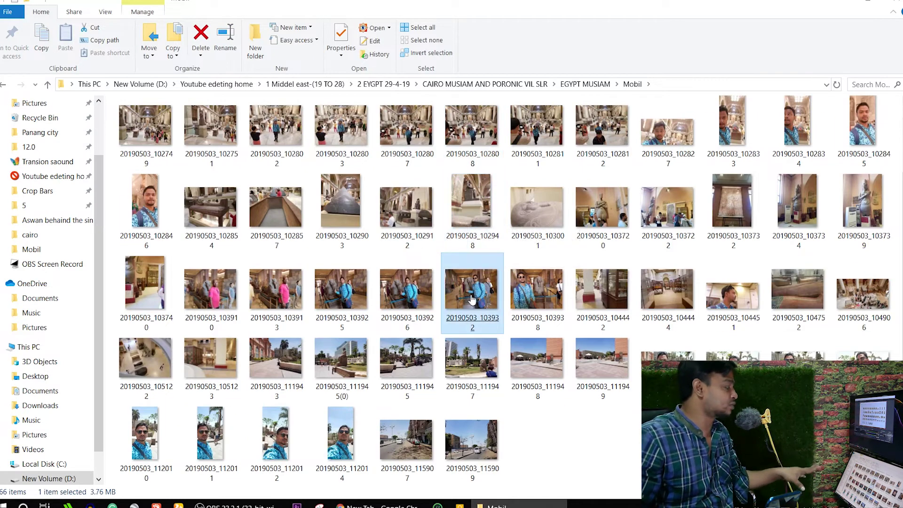
left_click(611, 301)
left_click(604, 243)
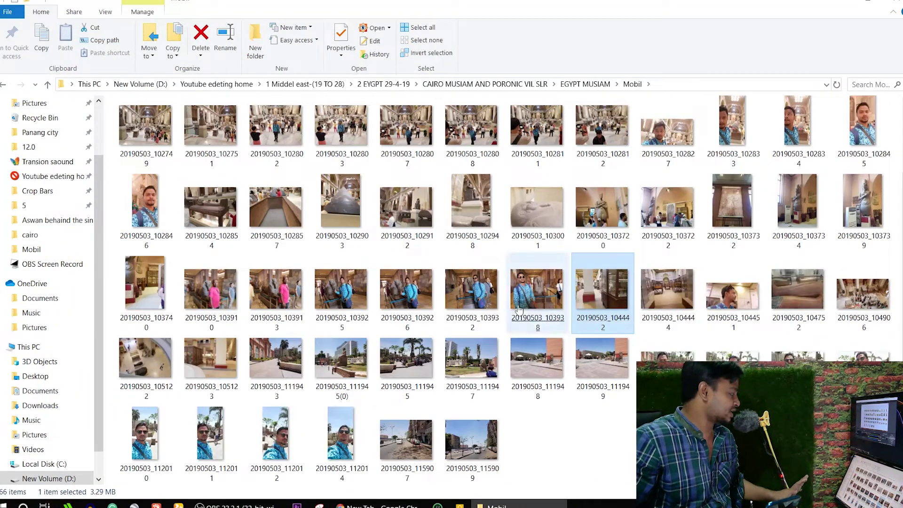
left_click(473, 452)
key("super+d")
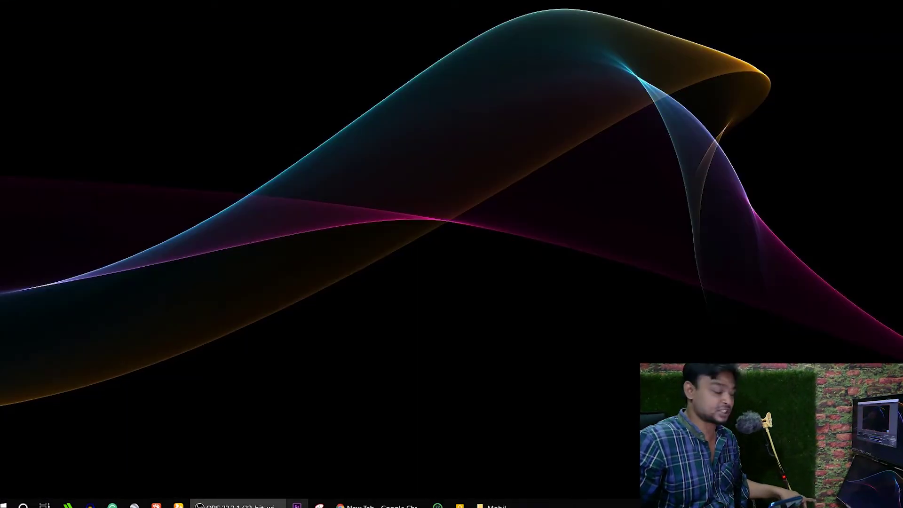
Launch Adobe Premiere Pro from the taskbar.
left_click(297, 505)
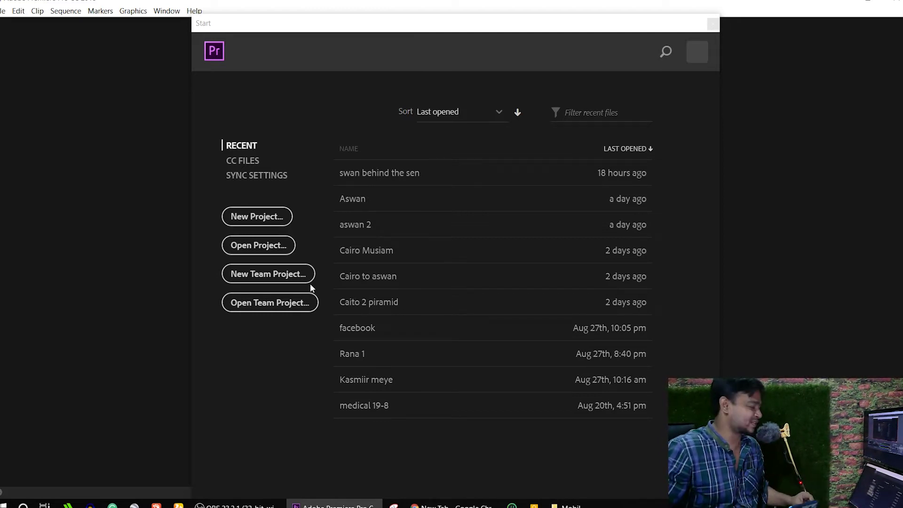
Create a new Premiere project named 'Cairo musam'.
left_click(267, 218)
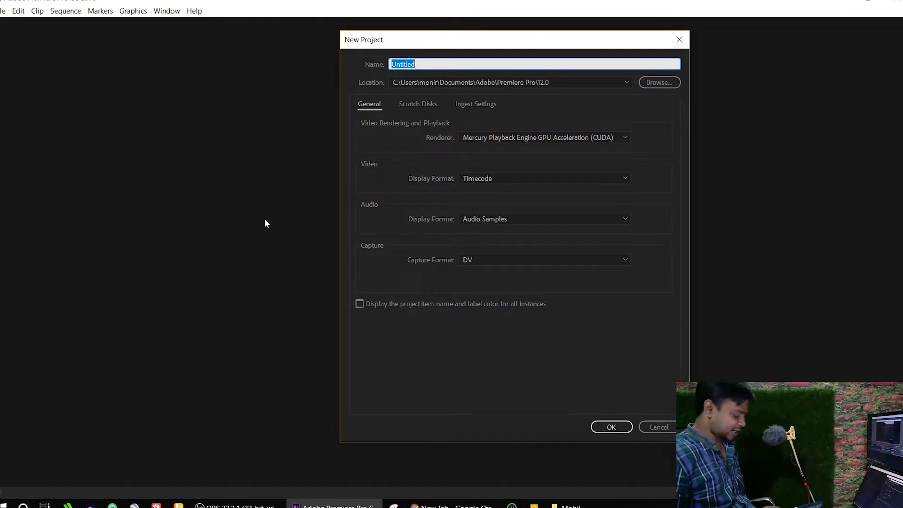
type("Ca")
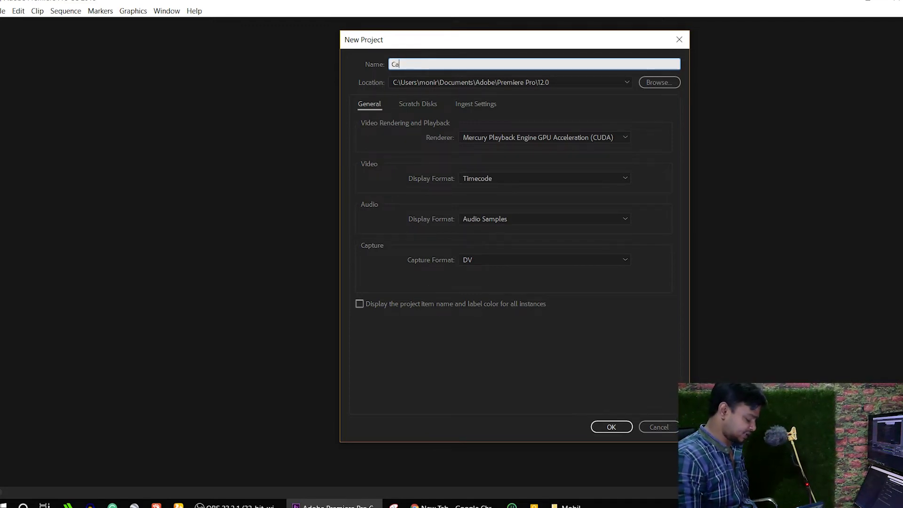
type("iro")
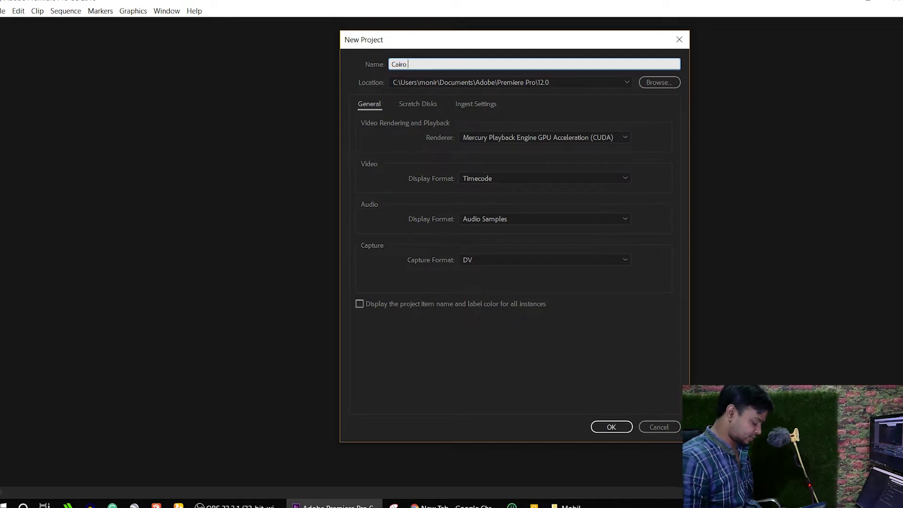
type(" mus")
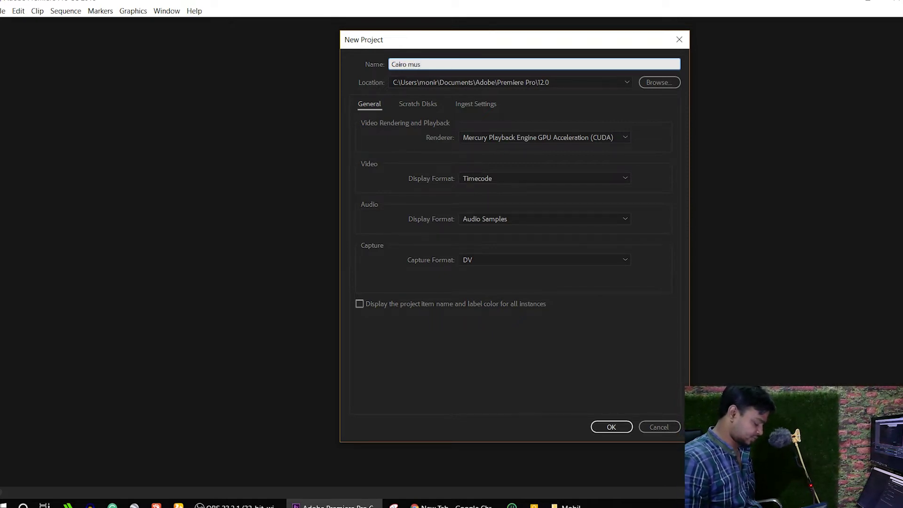
type("am")
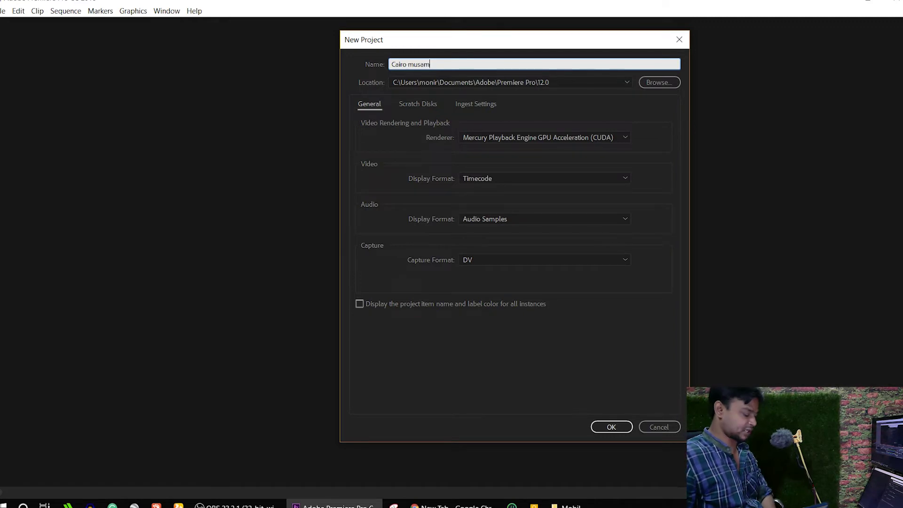
left_click(608, 423)
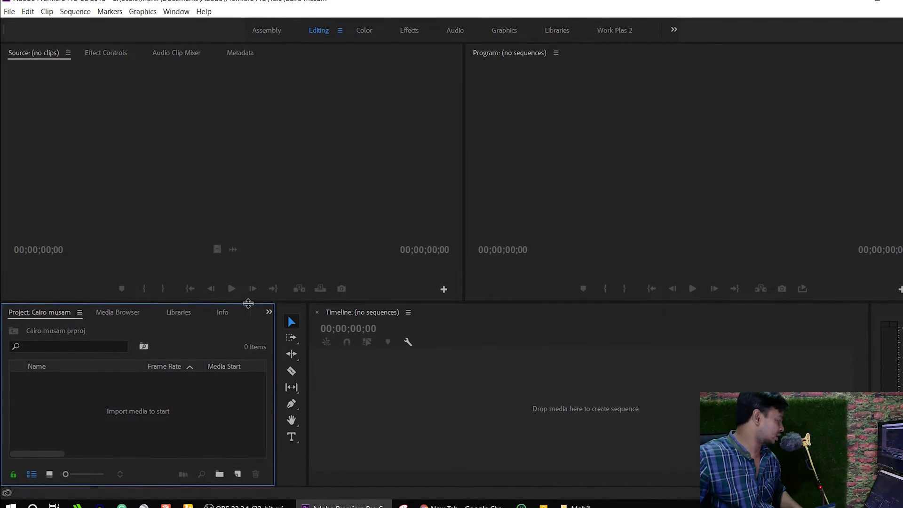
Enlarge the lower panels and create Sequence 01 from the Digital SLR DSLR 1080p24 preset.
left_click_drag(249, 303, 251, 287)
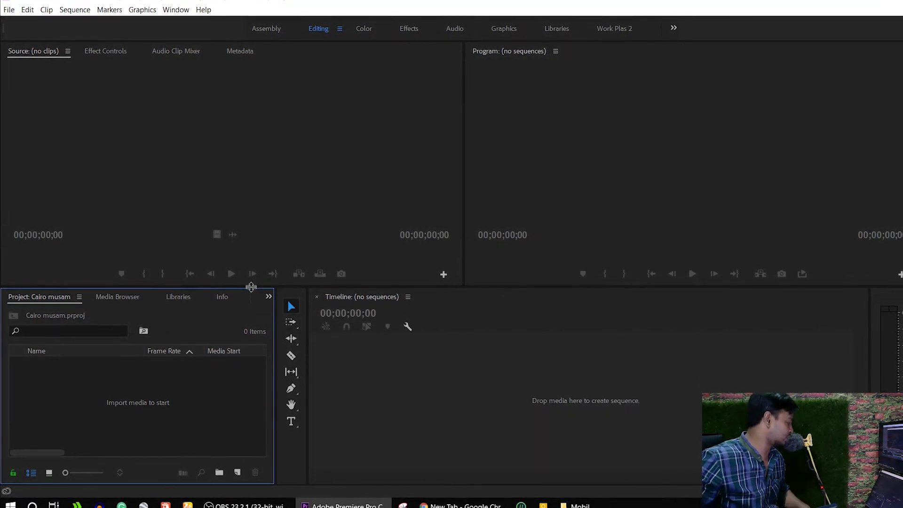
left_click_drag(251, 287, 251, 271)
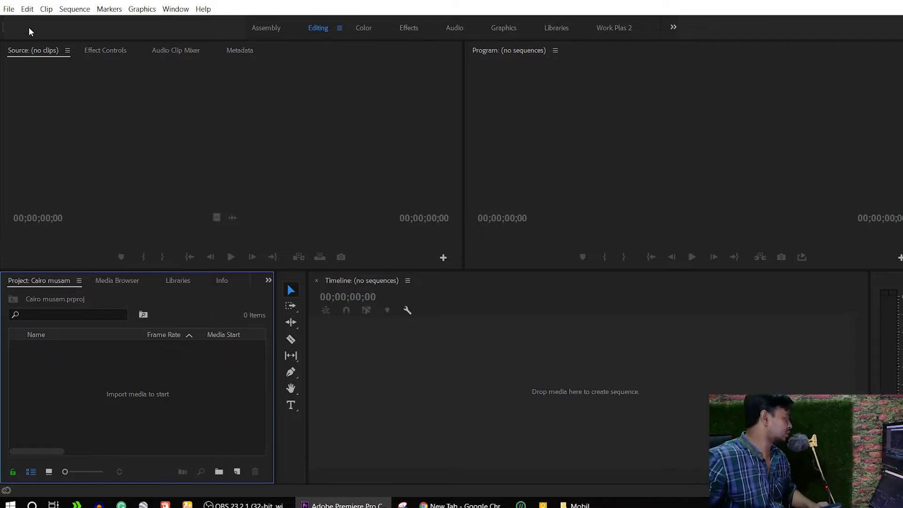
left_click(27, 8)
mouse_move(11, 11)
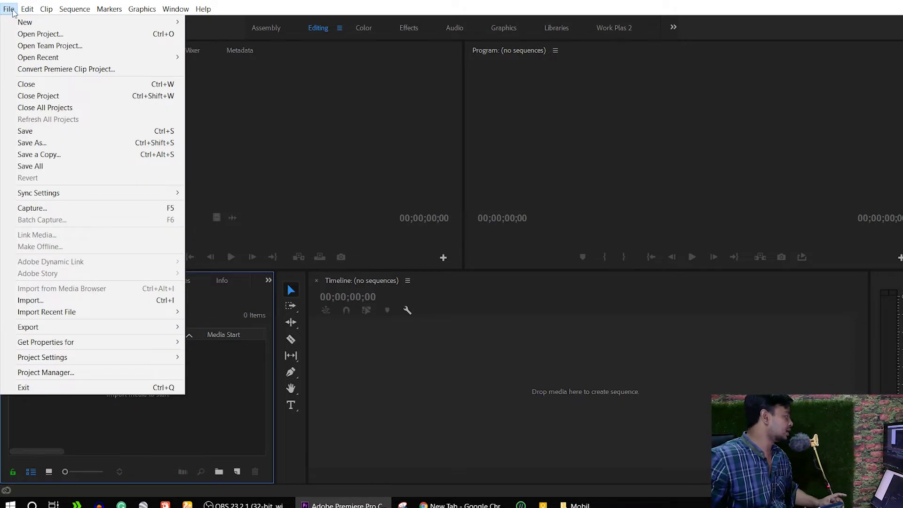
mouse_move(169, 22)
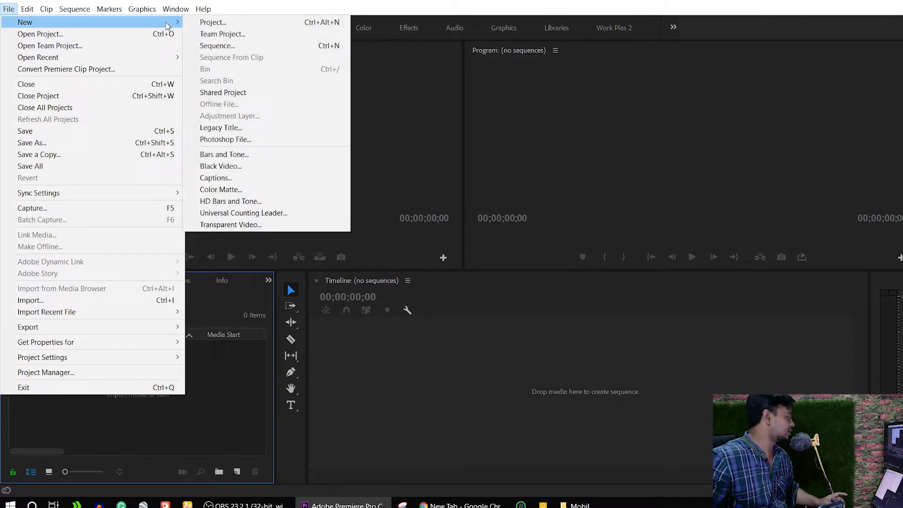
left_click(260, 47)
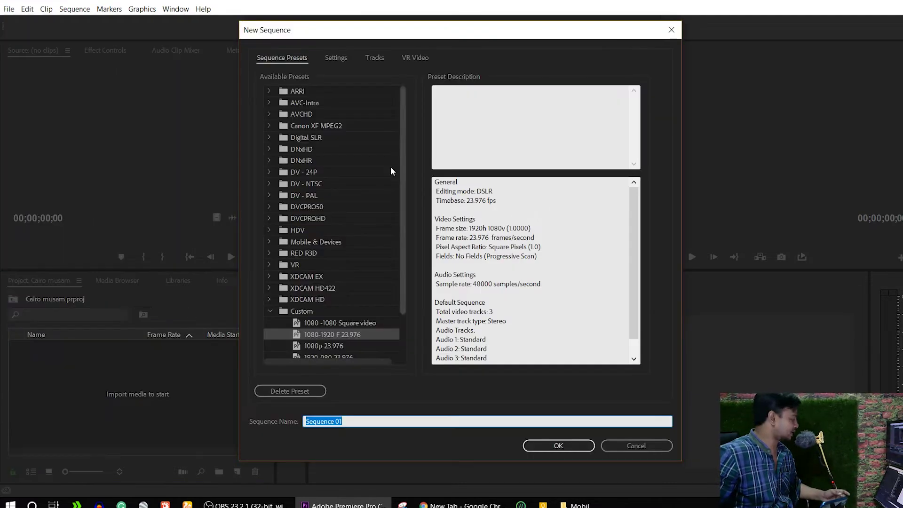
left_click(269, 136)
left_click(294, 150)
left_click(282, 149)
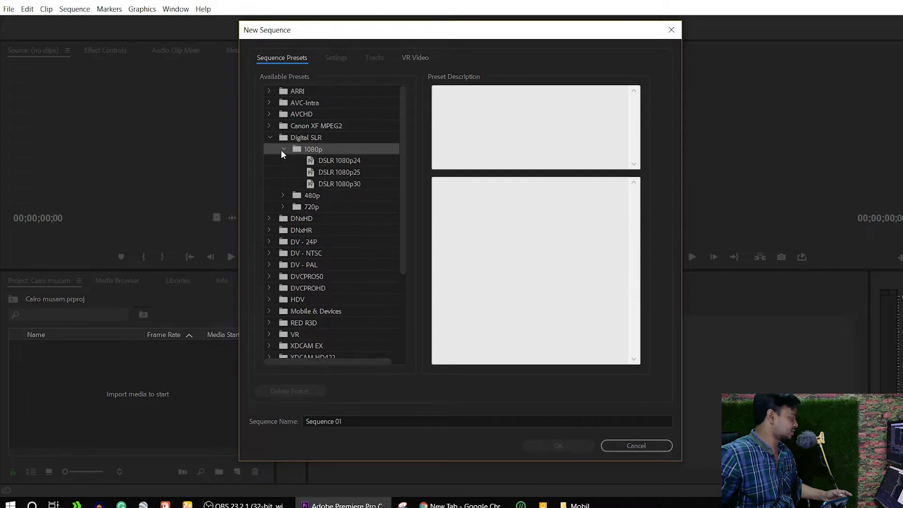
left_click(336, 163)
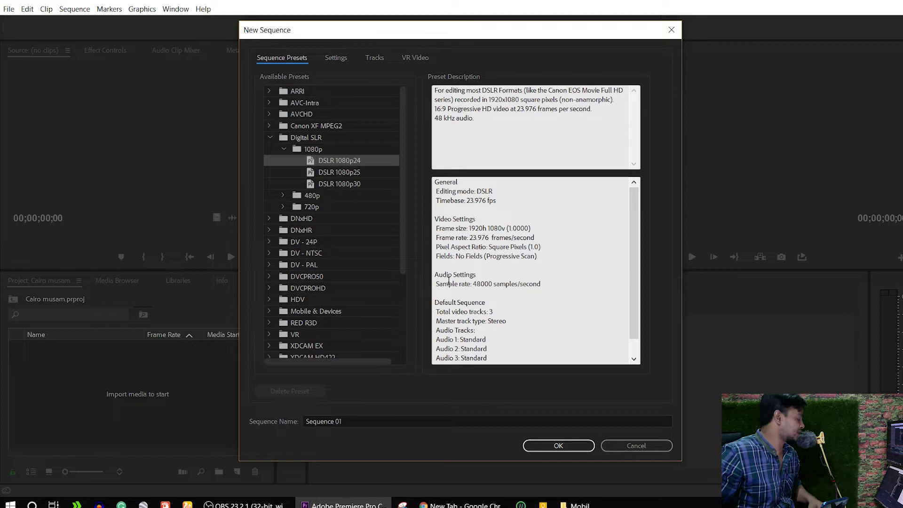
left_click(562, 445)
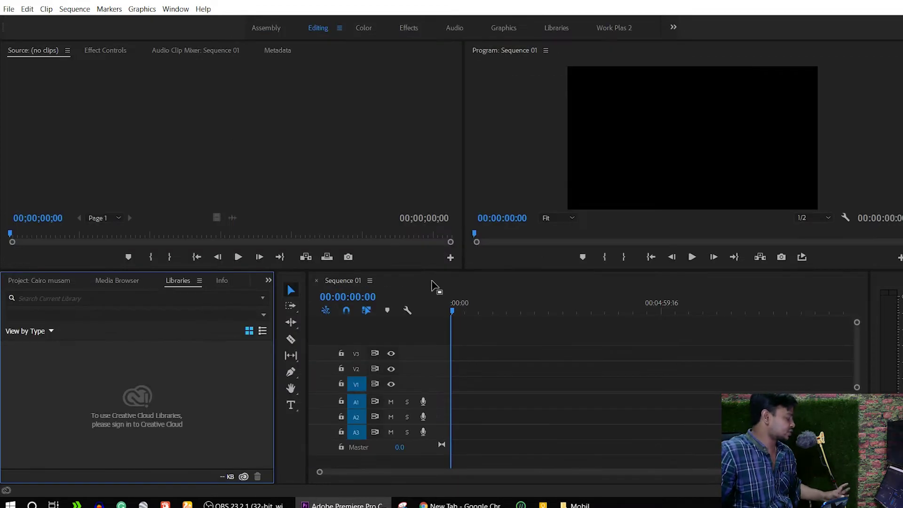
Show the Cairo musam Project panel and drag video 1 from the Mobil folder into it.
left_click(268, 281)
left_click(306, 296)
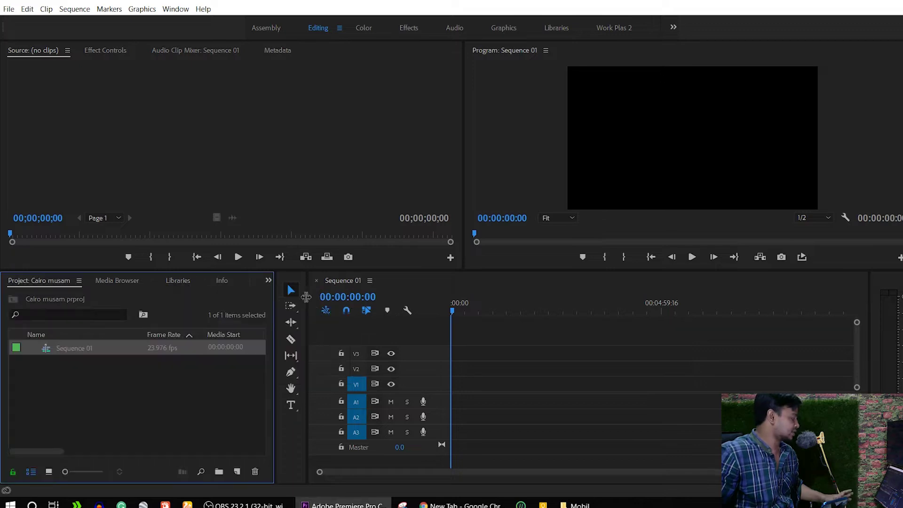
mouse_move(588, 506)
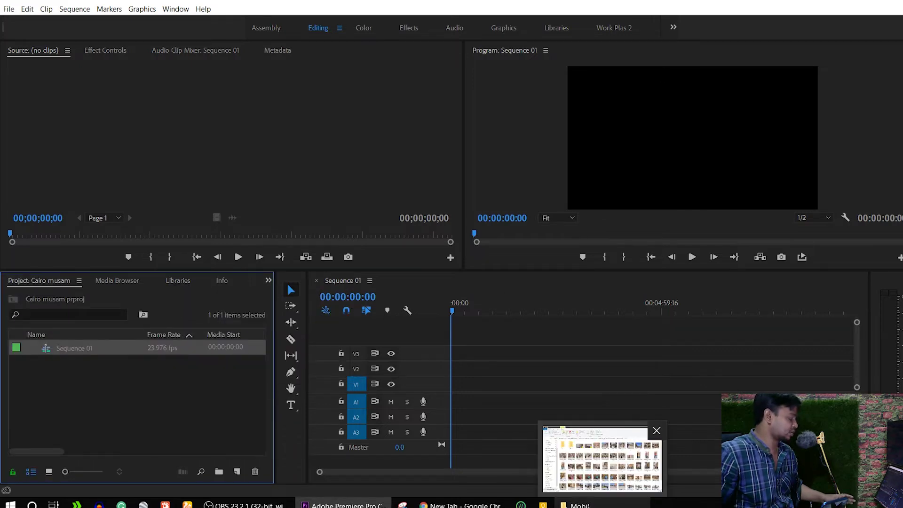
left_click(589, 505)
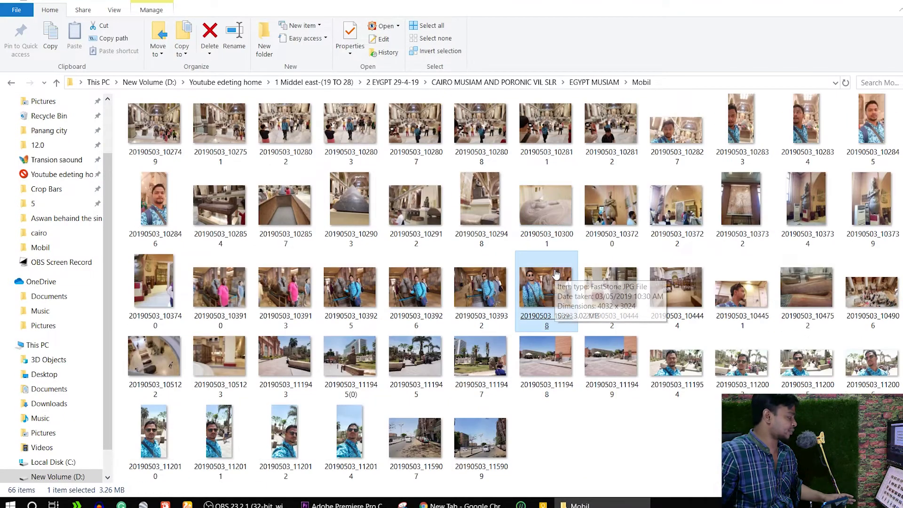
scroll(541, 329, "up", 2)
left_click(609, 289)
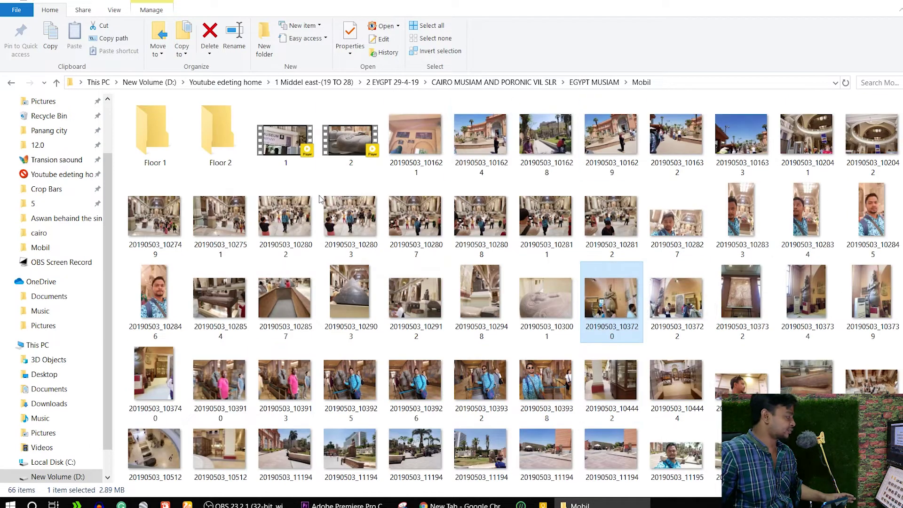
scroll(806, 306, "down", 2)
left_click(814, 352)
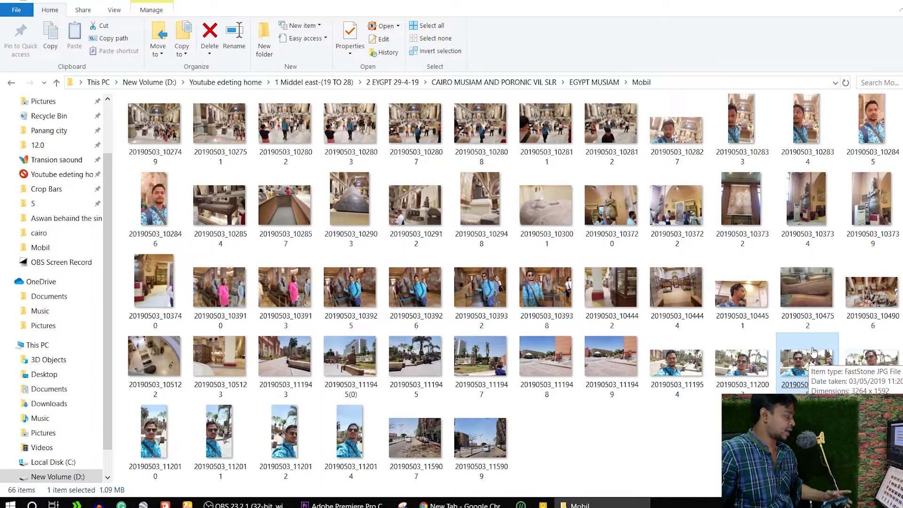
left_click(668, 306)
scroll(658, 331, "up", 2)
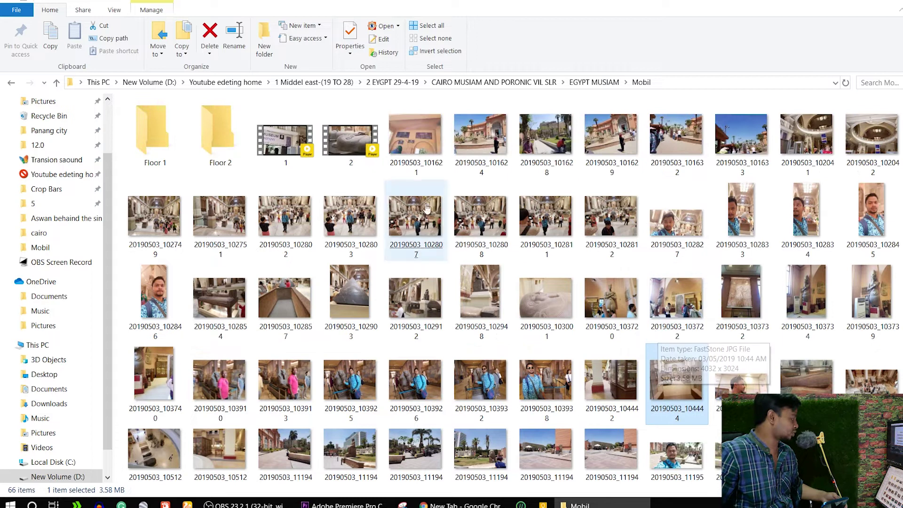
left_click(275, 155)
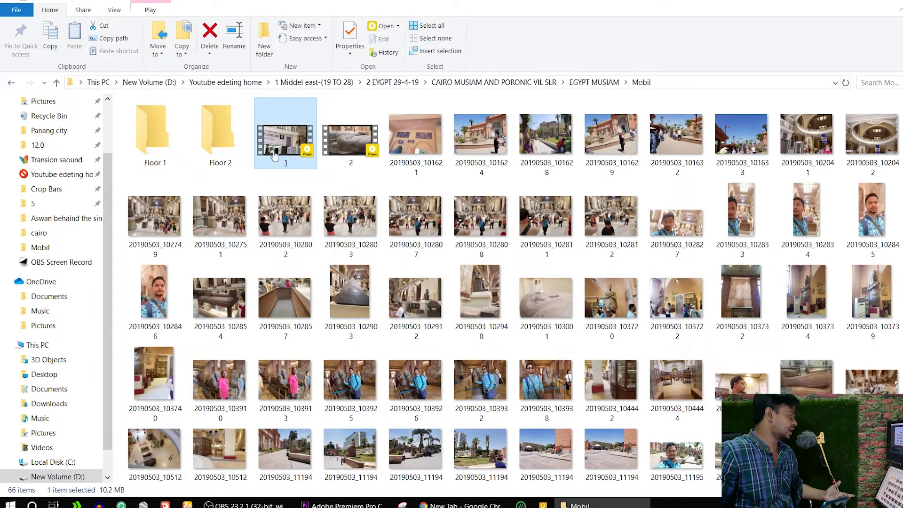
left_click_drag(292, 150, 179, 433)
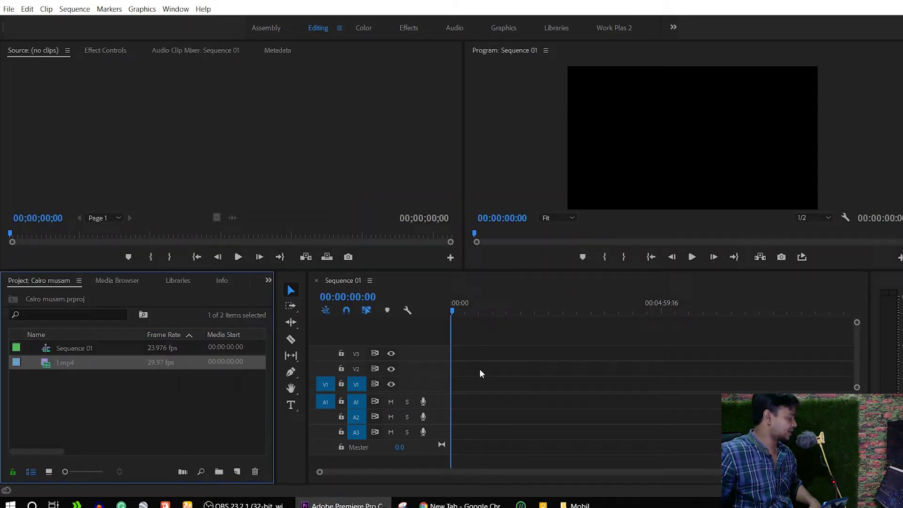
Place 1.mp4 at the start of Sequence 01, keeping the existing sequence settings.
left_click_drag(42, 373, 263, 367)
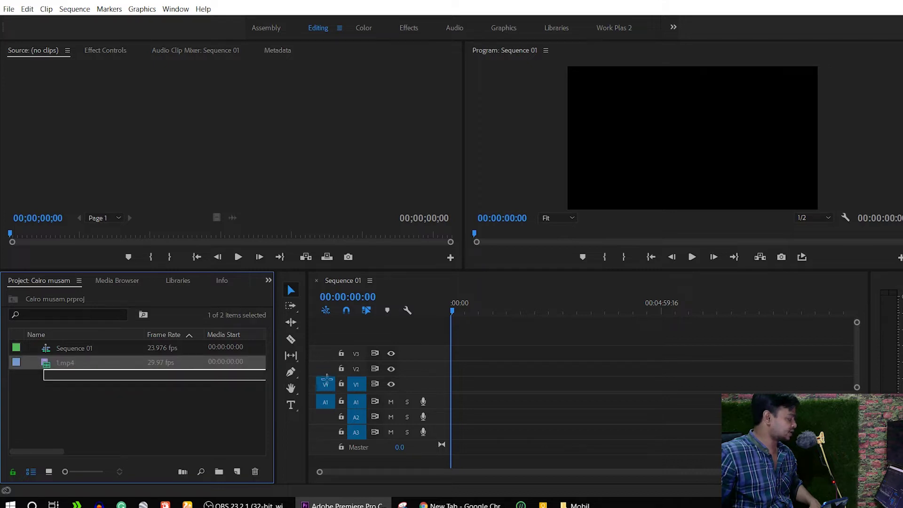
left_click(105, 413)
left_click_drag(50, 370, 454, 375)
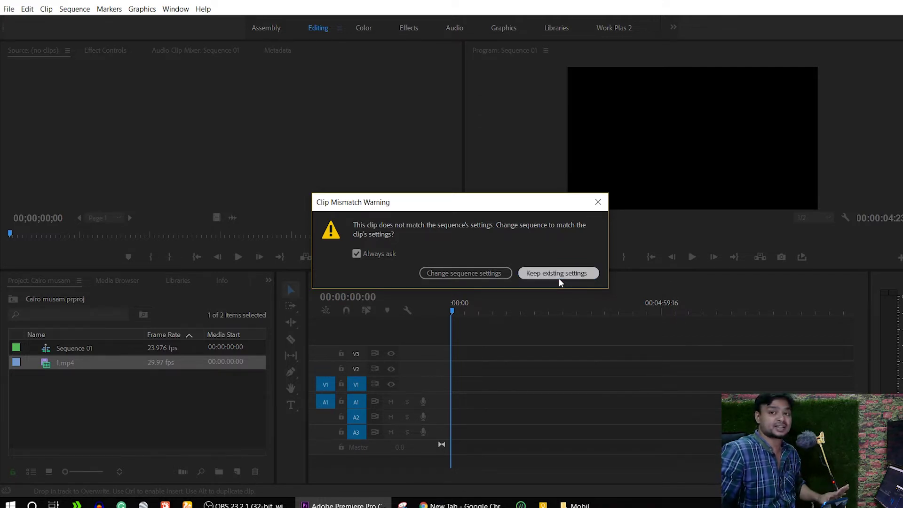
left_click(560, 279)
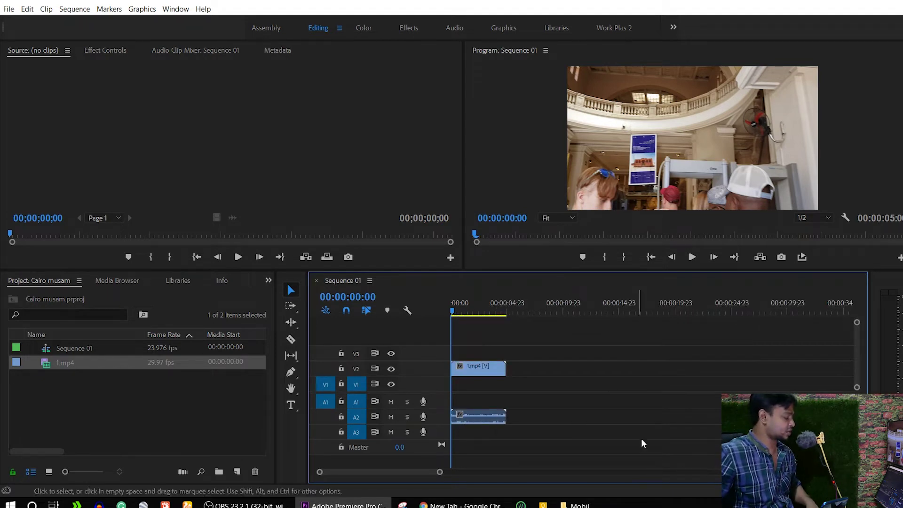
Drag the 42 photos from 20190503_102846 onward onto the timeline after 1.mp4 and select the first.
left_click(579, 505)
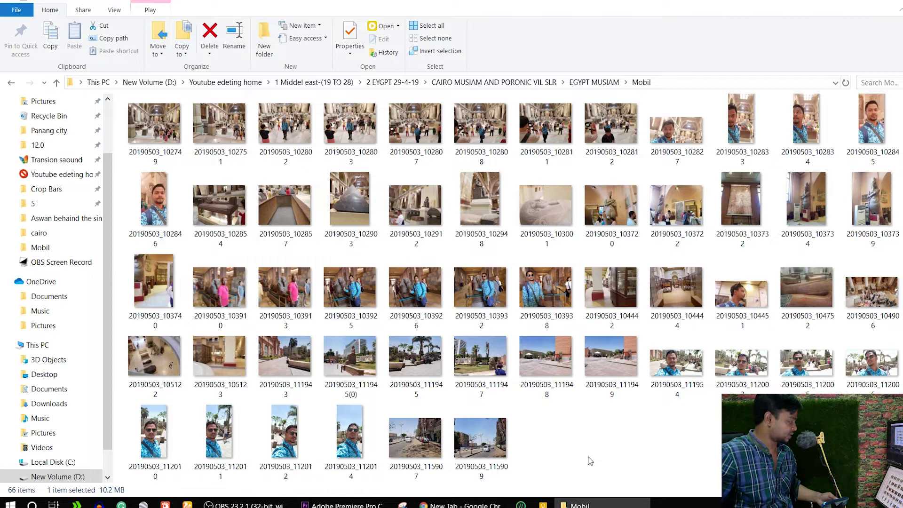
left_click(590, 461)
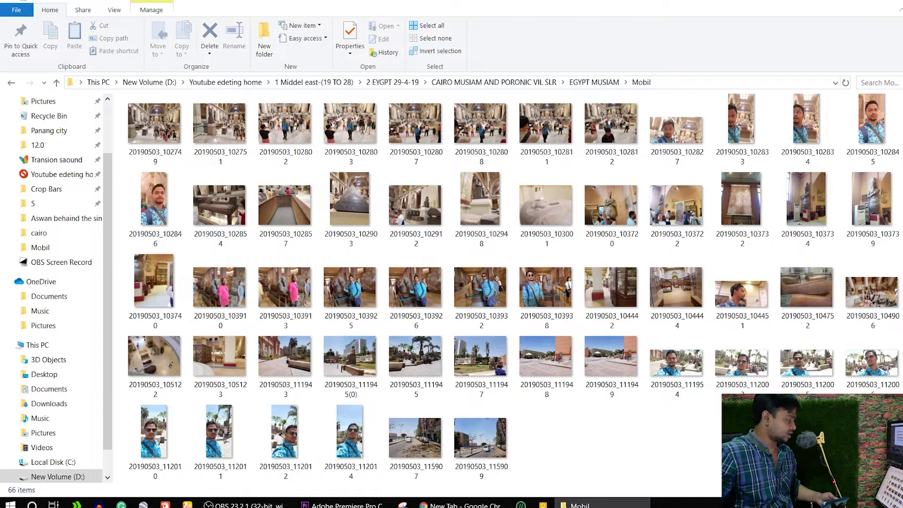
mouse_move(590, 461)
left_mouse_down()
mouse_move(151, 191)
mouse_move(505, 398)
left_mouse_up()
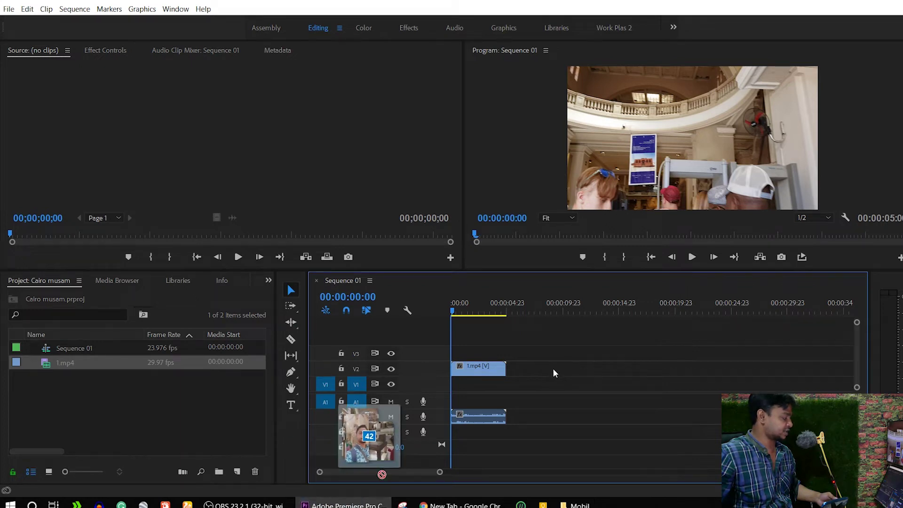
left_click_drag(553, 373, 509, 361)
left_click(514, 305)
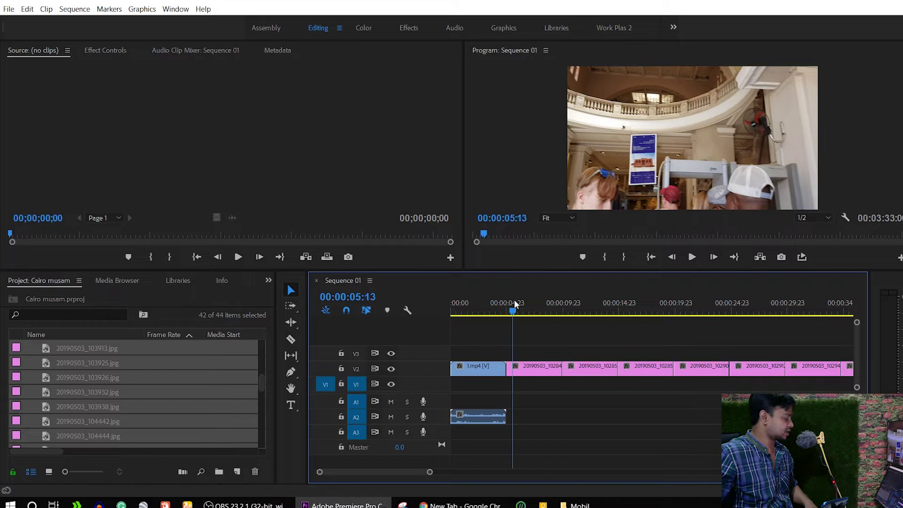
left_click_drag(514, 306, 538, 306)
left_click(546, 372)
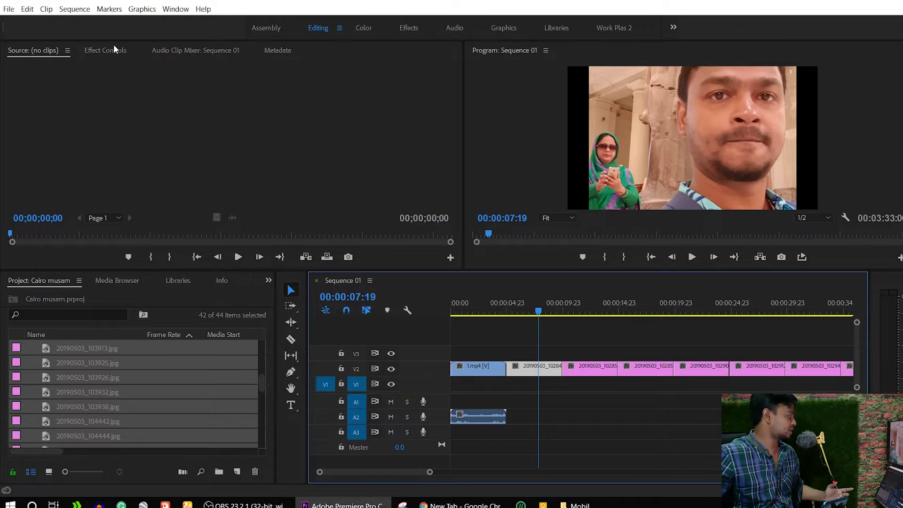
left_click(113, 53)
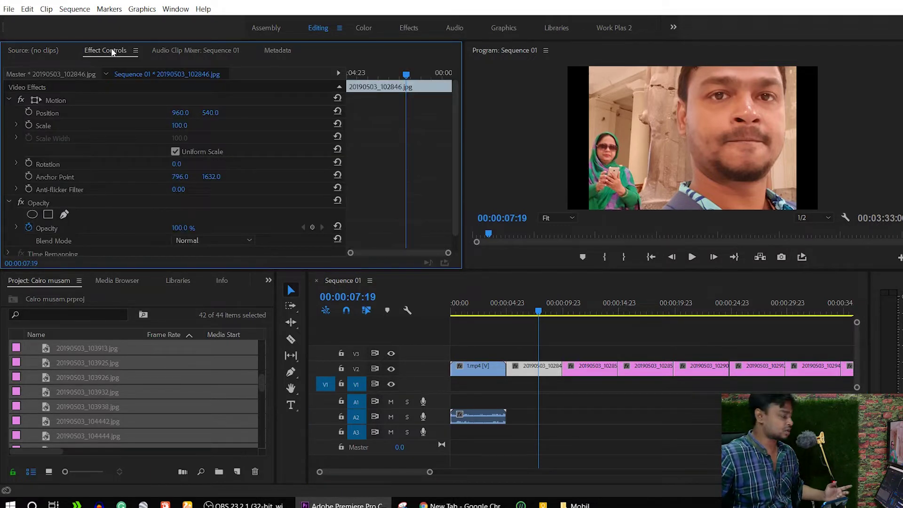
Scale photo 20190503_102846.jpg to 116 and set its position to 938, 1021.
left_click(45, 52)
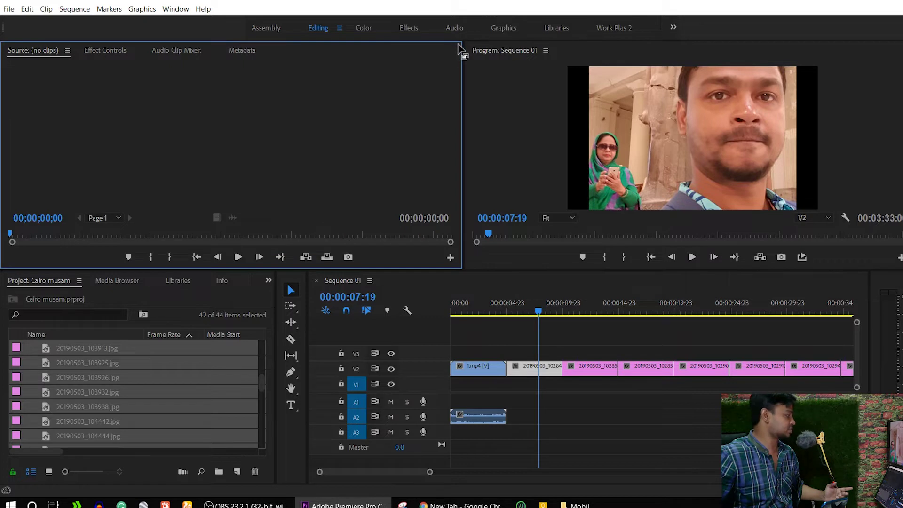
left_click(97, 55)
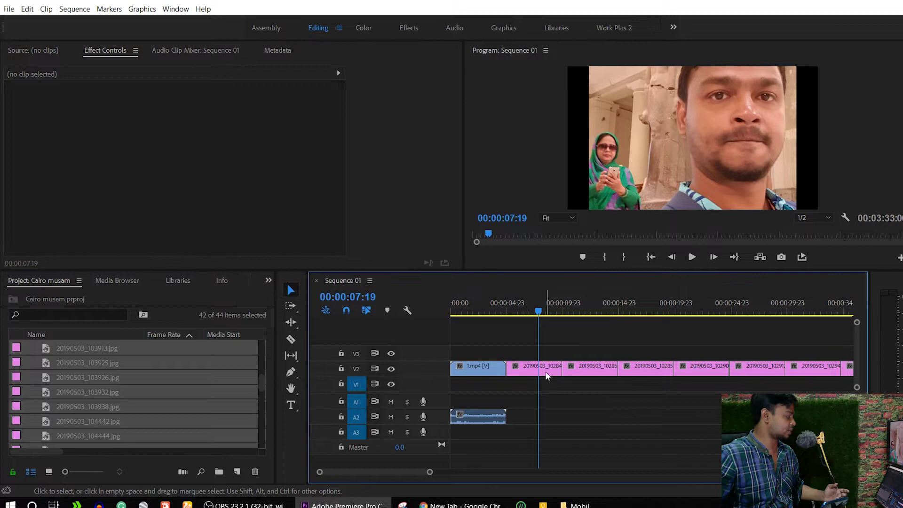
left_click(535, 363)
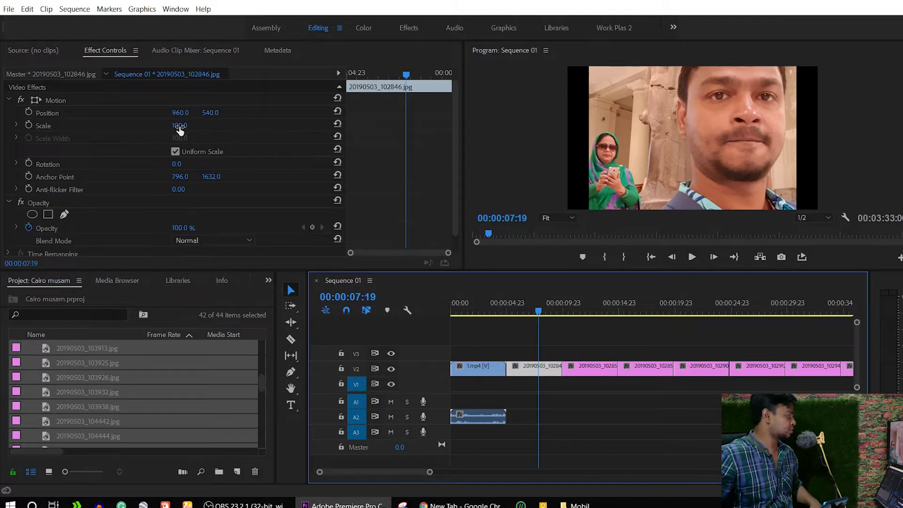
left_click_drag(179, 131, 180, 153)
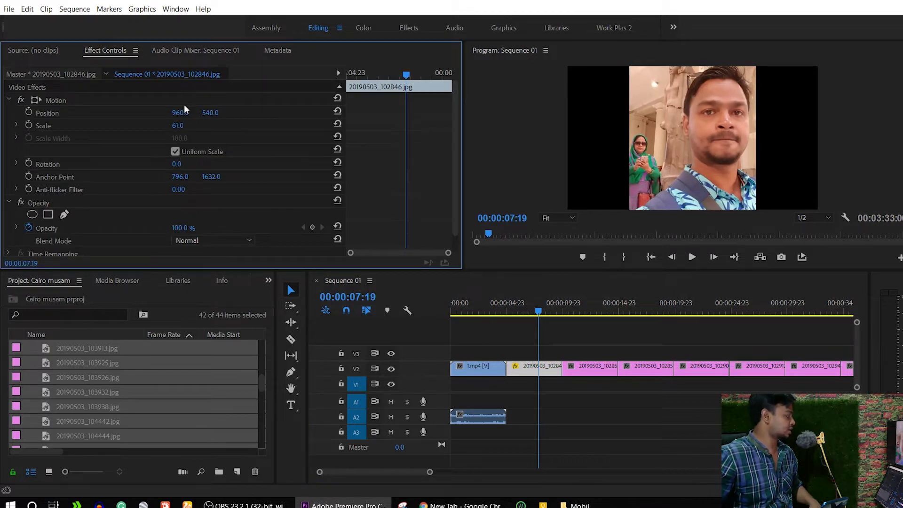
mouse_move(182, 117)
left_mouse_down()
mouse_move(173, 116)
mouse_move(216, 149)
left_mouse_up()
left_click_drag(210, 113, 228, 77)
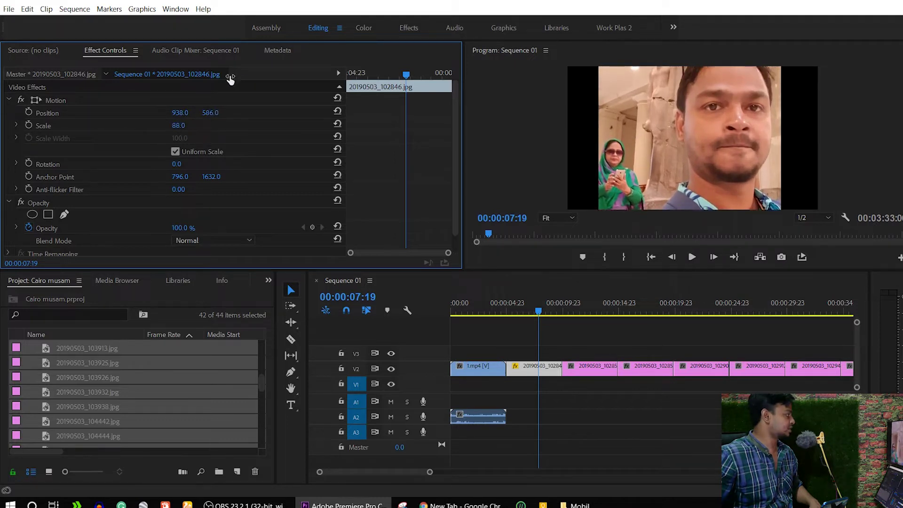
left_click_drag(210, 113, 655, 226)
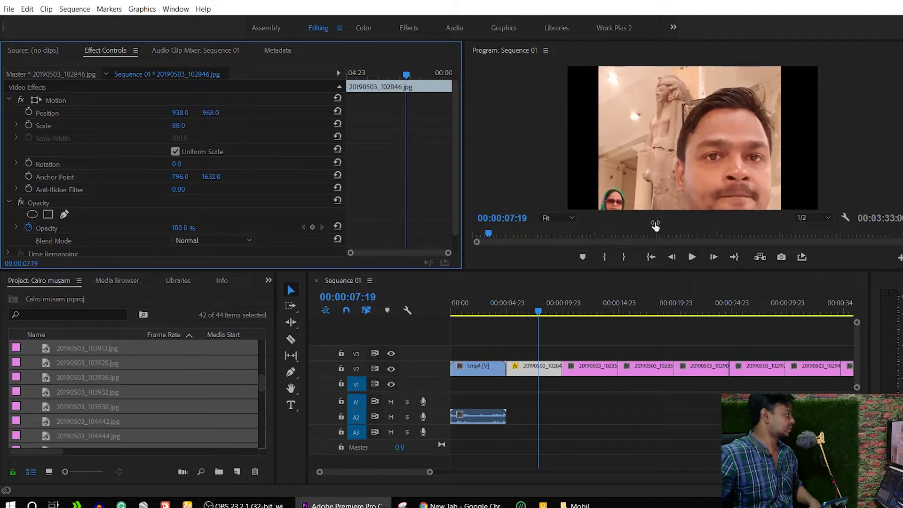
left_click_drag(661, 269, 661, 269)
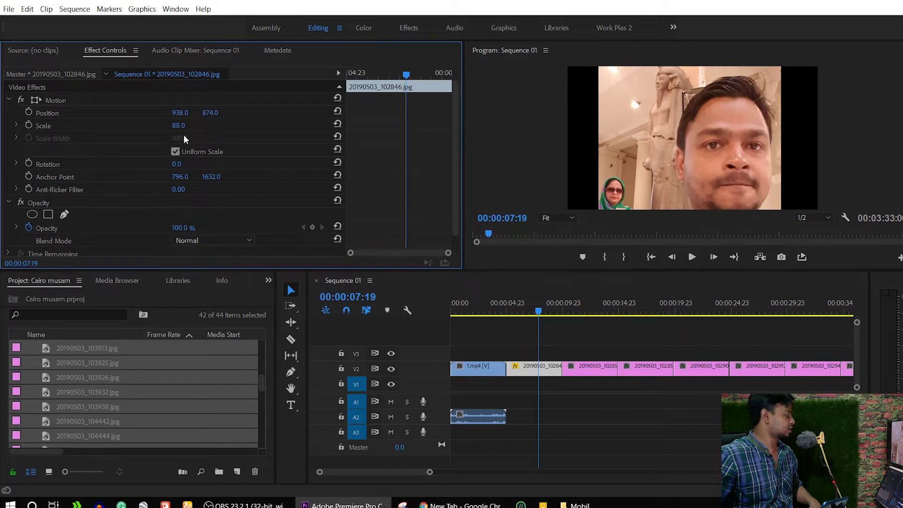
mouse_move(178, 125)
left_mouse_down()
mouse_move(216, 142)
mouse_move(193, 121)
mouse_move(265, 41)
left_mouse_up()
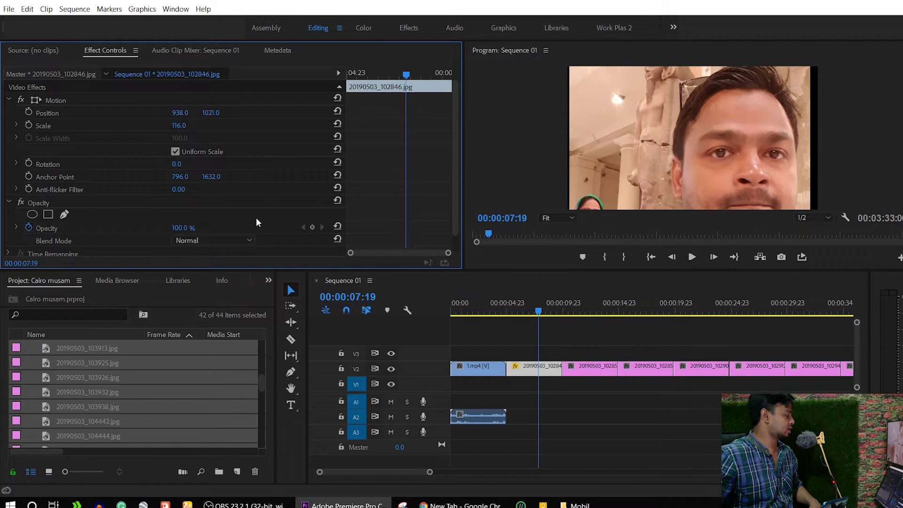
left_click(520, 370)
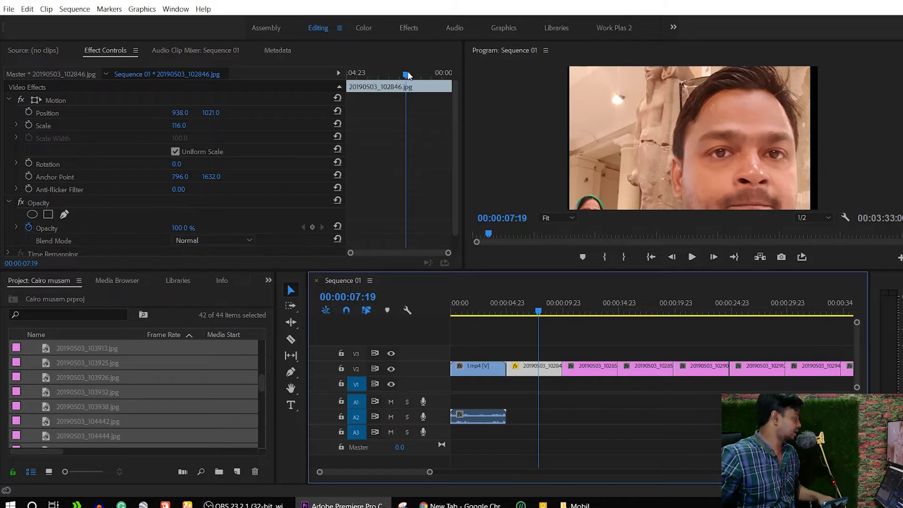
left_click_drag(406, 74, 324, 72)
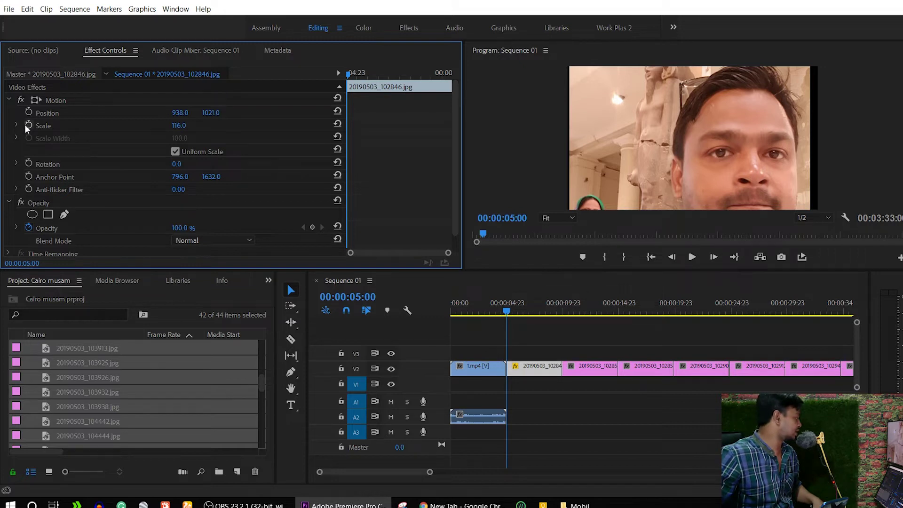
Turn on position and scale animation, adding keyframes at 6 seconds and the clip's end.
left_click(28, 112)
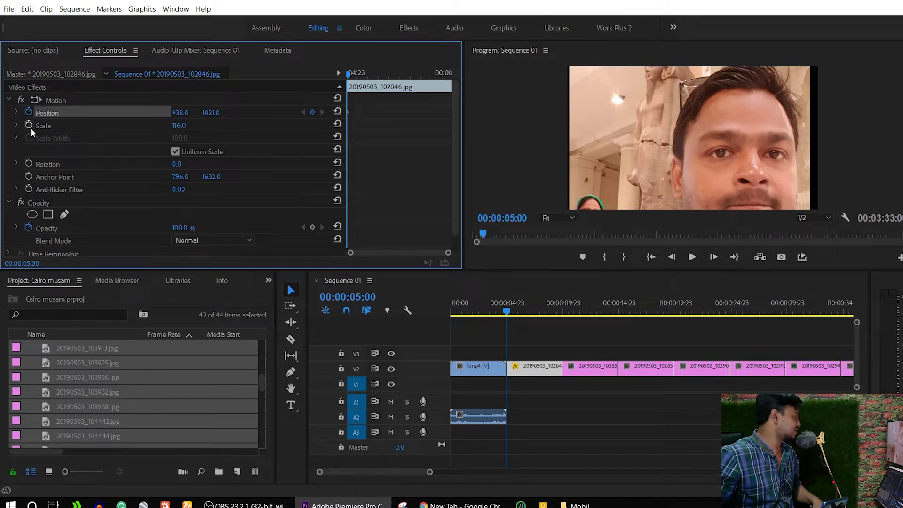
left_click(29, 124)
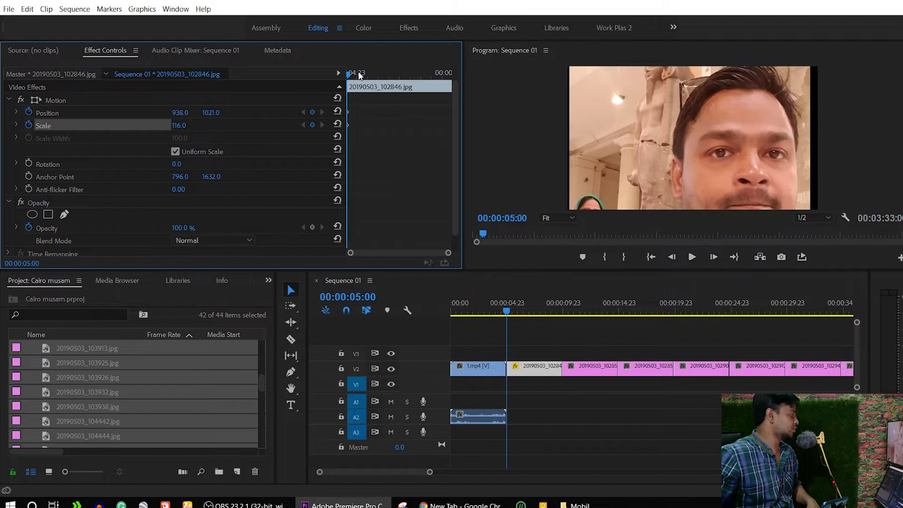
left_click_drag(355, 73, 369, 78)
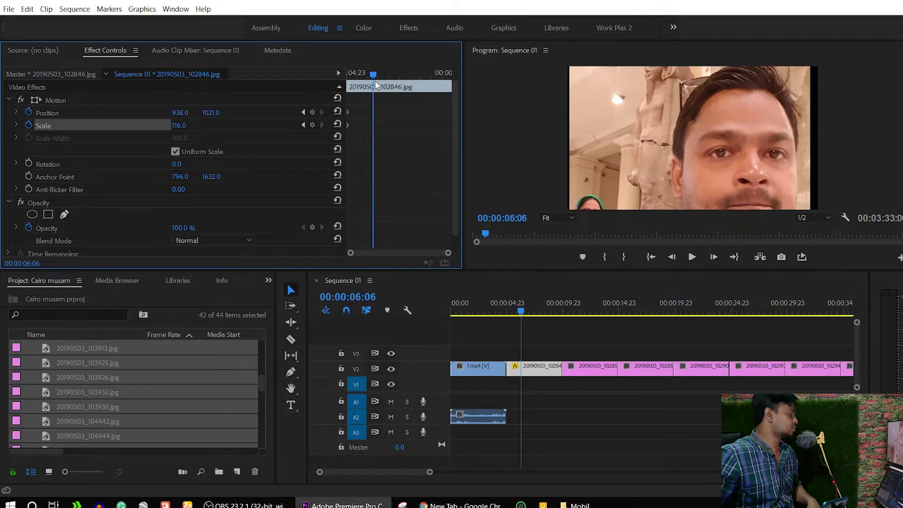
left_click(312, 113)
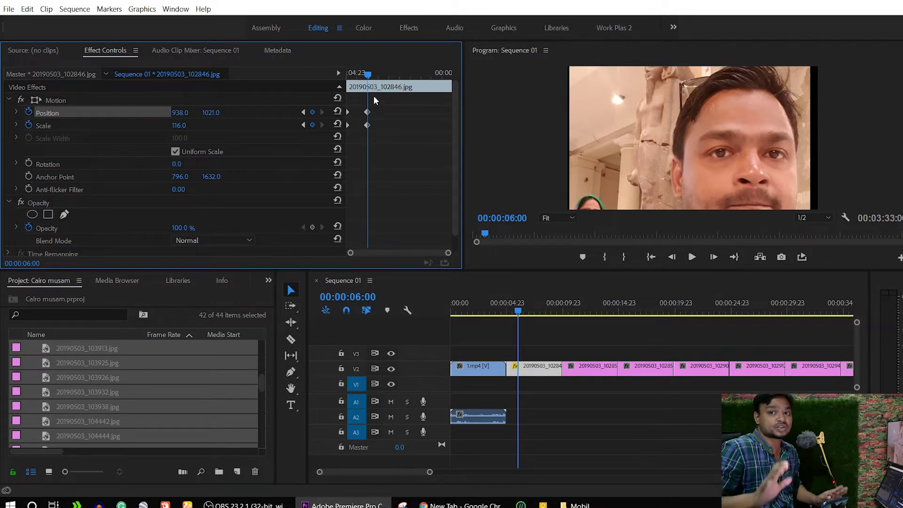
left_click(447, 75)
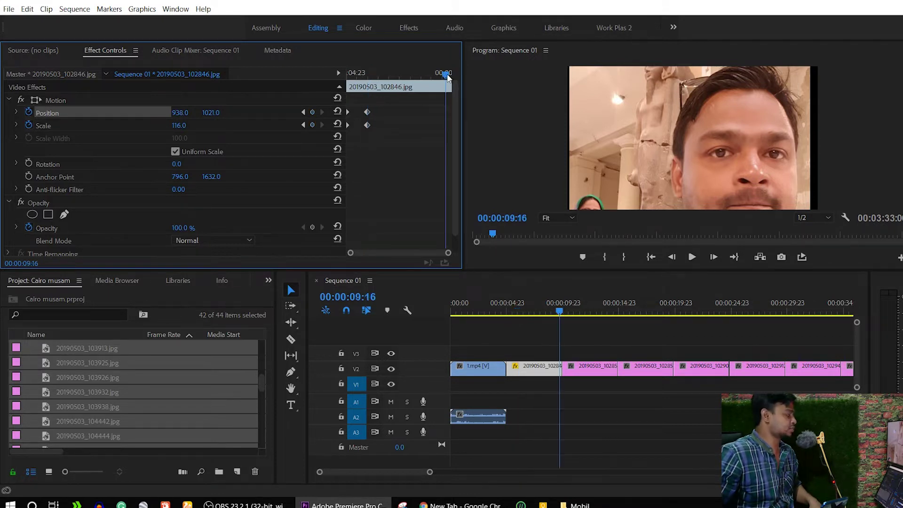
left_click(311, 125)
left_click(313, 111)
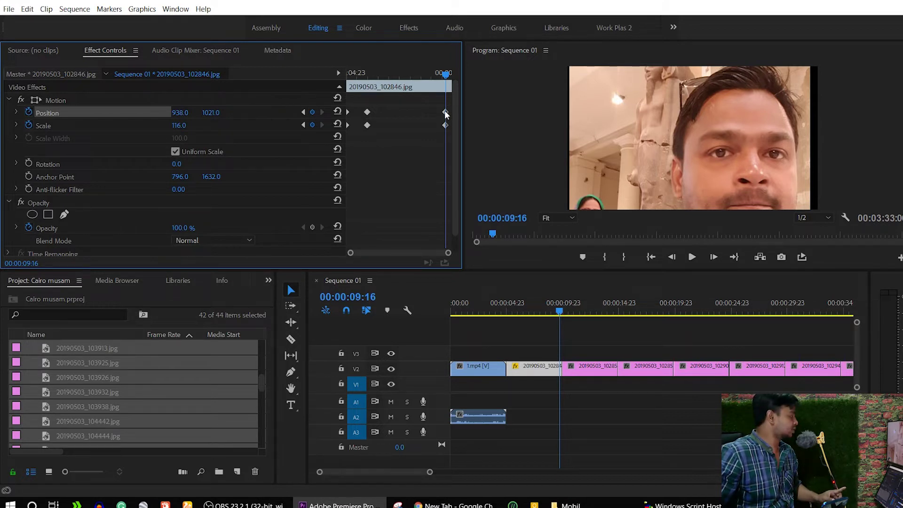
Raise the end keyframe's position to Y -298 and play the pan from the clip start.
left_click_drag(211, 117, 223, 214)
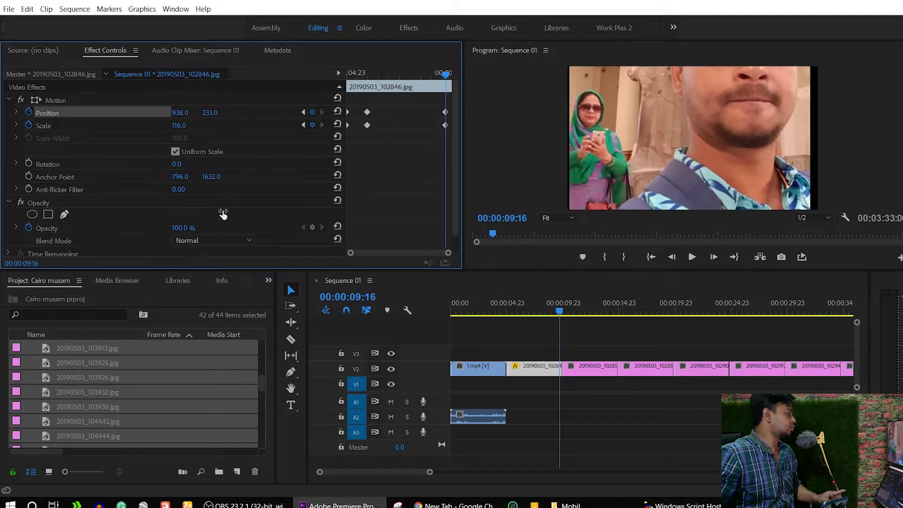
left_click_drag(223, 214, 230, 162)
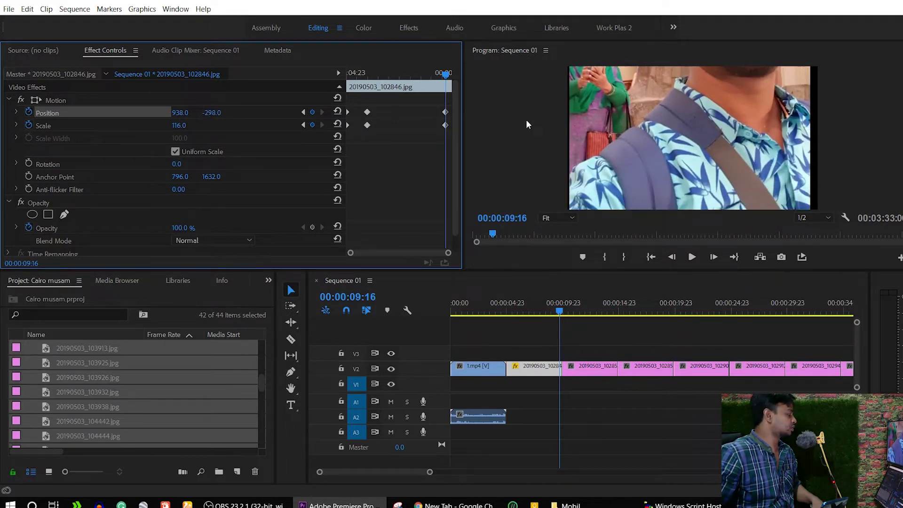
left_click(508, 313)
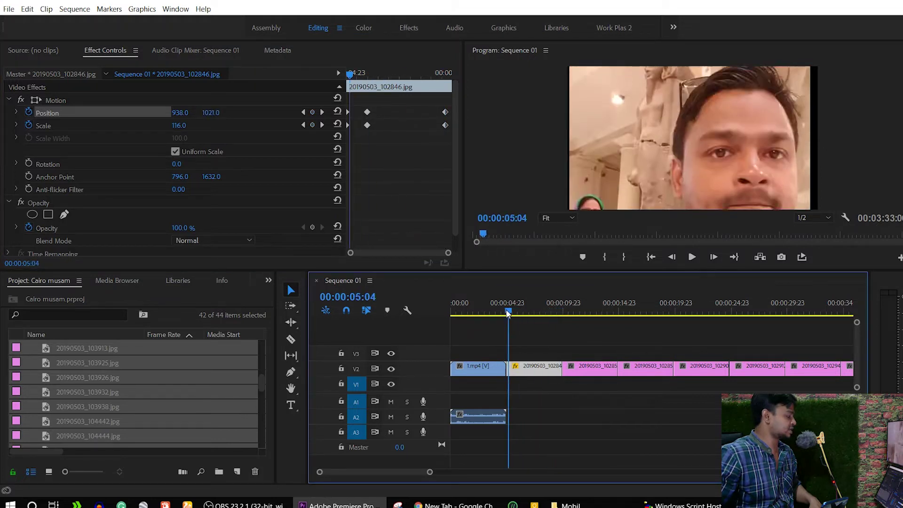
left_click(505, 313)
key("space")
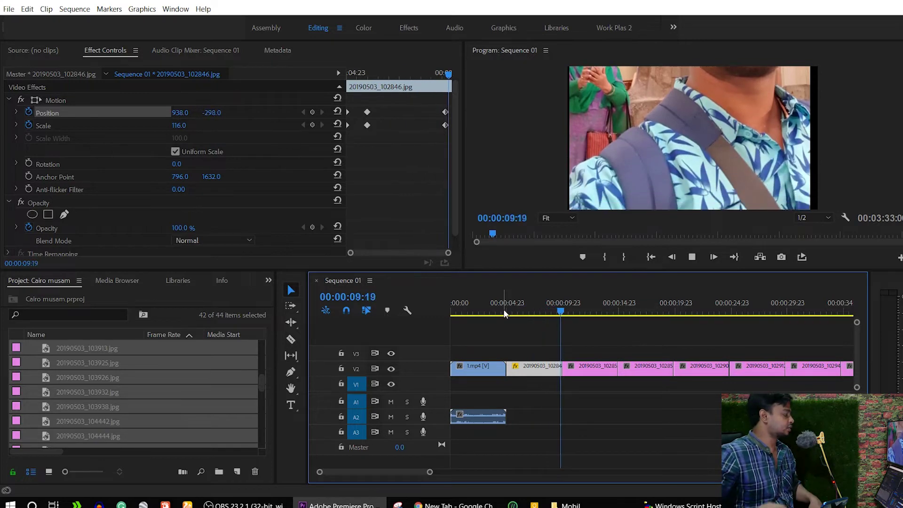
key("space")
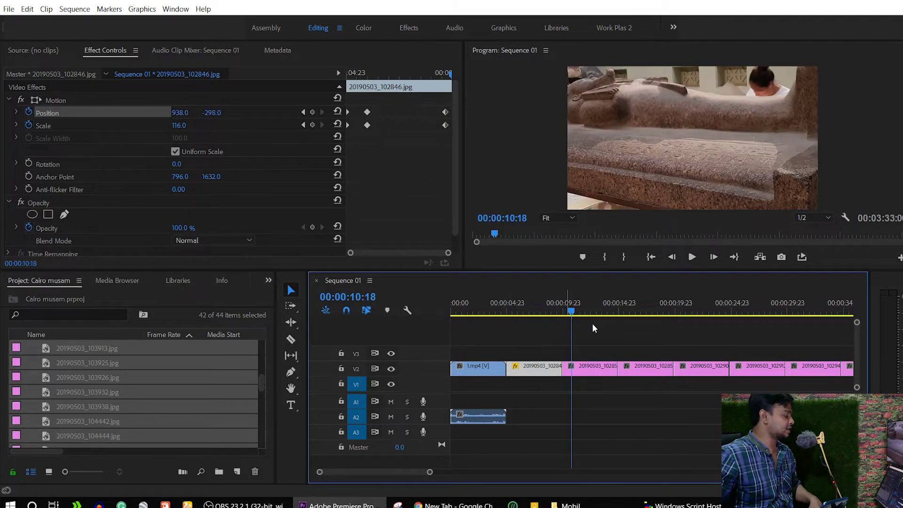
left_click(578, 312)
Scale photo 20190503_102854.jpg to 59 and move it to position 1046, 540.
left_click(593, 367)
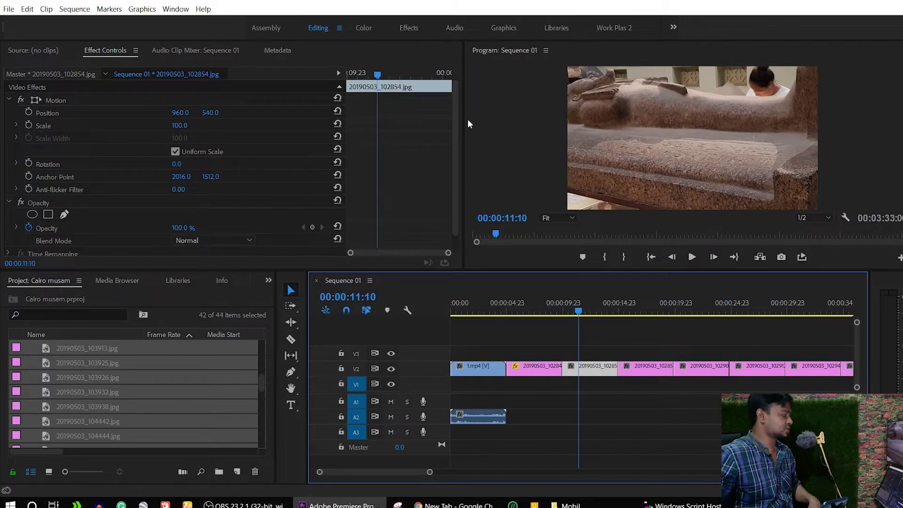
mouse_move(179, 126)
left_mouse_down()
mouse_move(167, 168)
mouse_move(182, 170)
left_mouse_up()
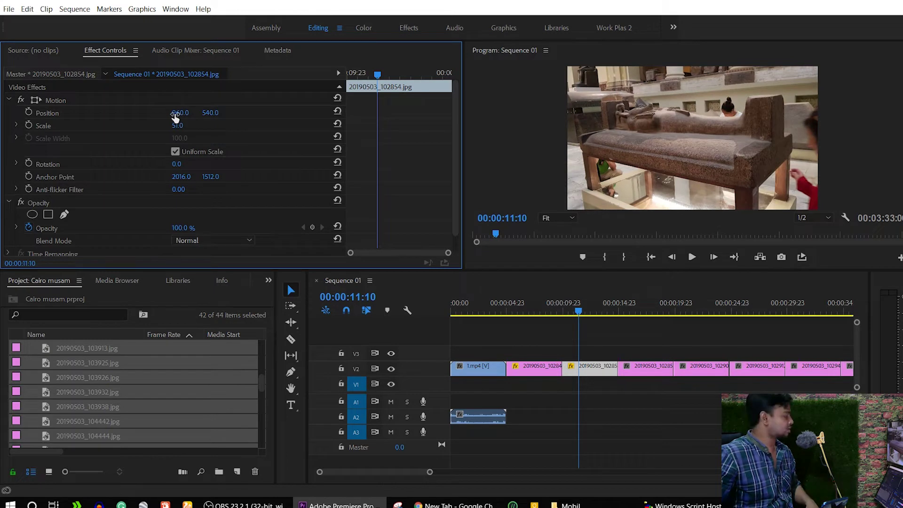
left_click_drag(181, 126, 186, 131)
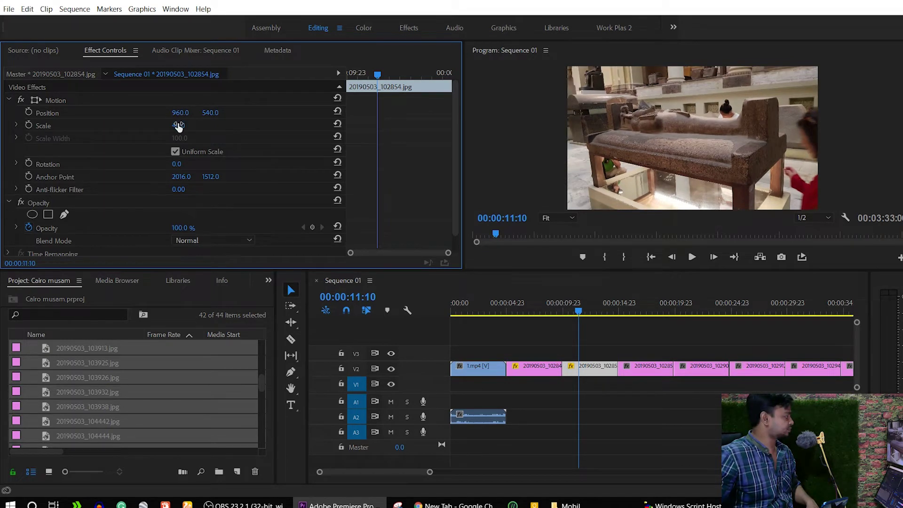
left_click_drag(188, 116, 233, 108)
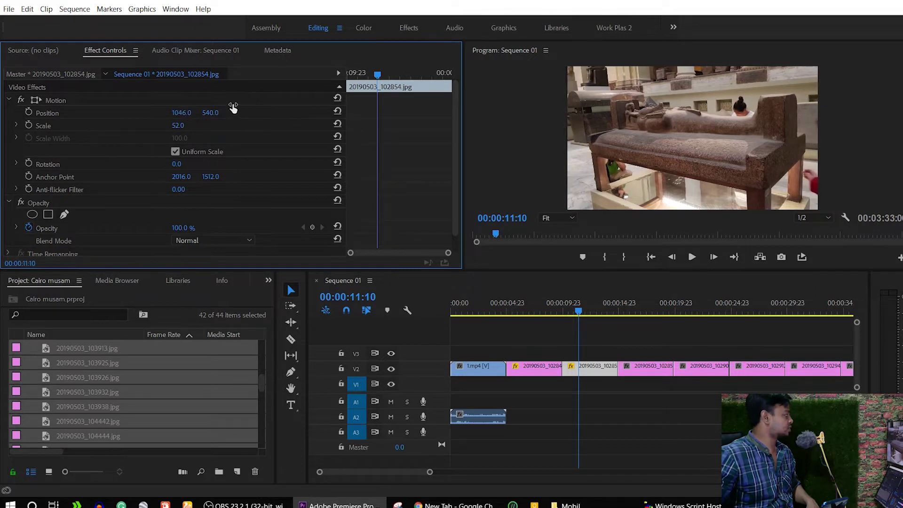
left_click_drag(179, 131, 185, 118)
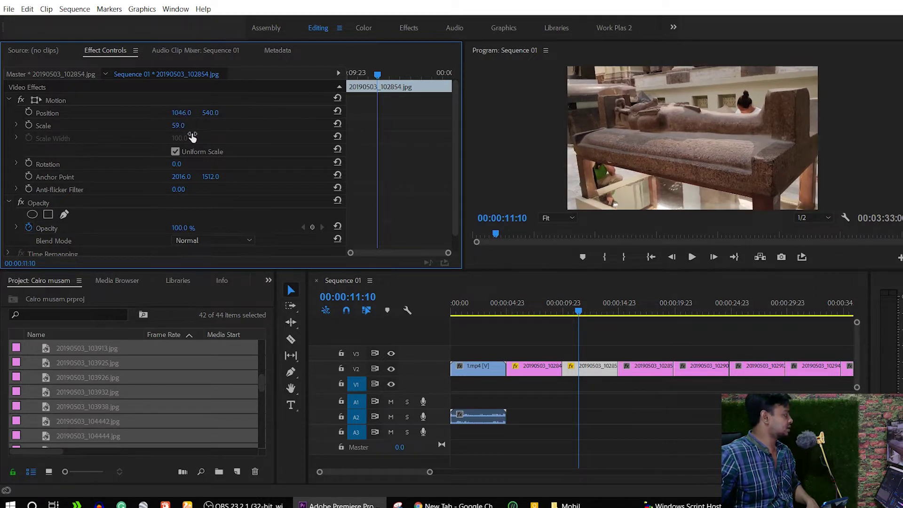
left_click(184, 115)
key("Return")
key("Up")
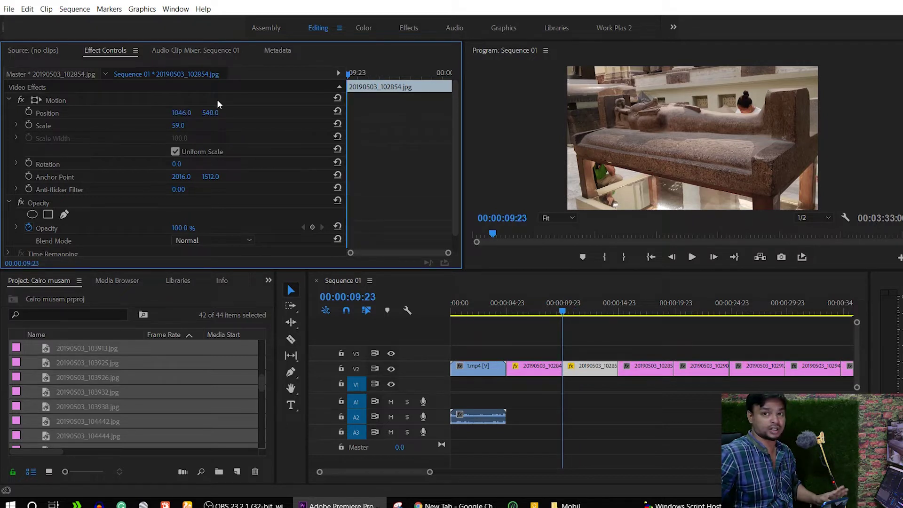
Start Scale and Position keyframes on the photo, with scale 59 and Position X 744.
left_click(28, 126)
left_click(28, 113)
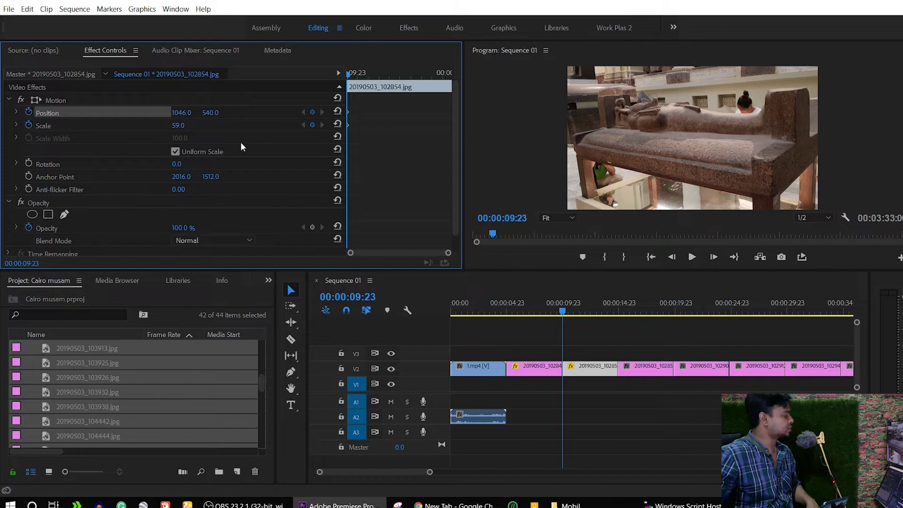
left_click(398, 80)
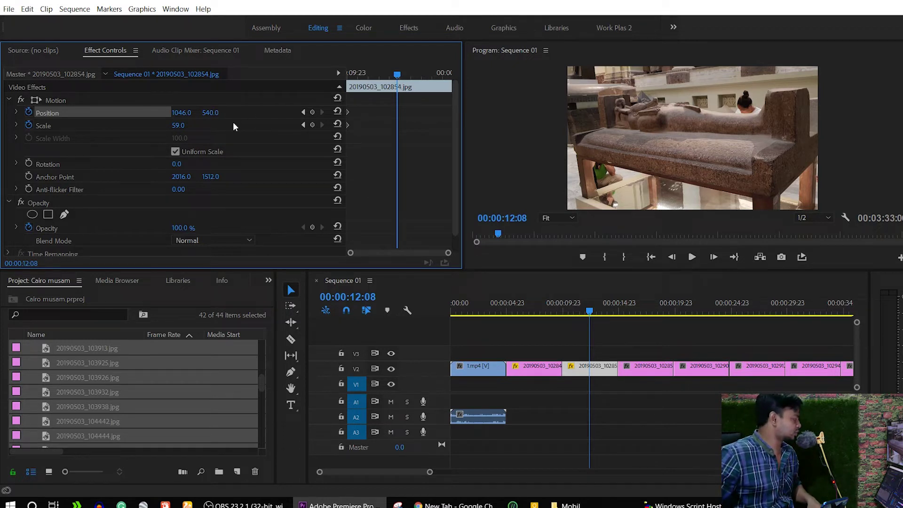
left_click_drag(180, 130, 240, 142)
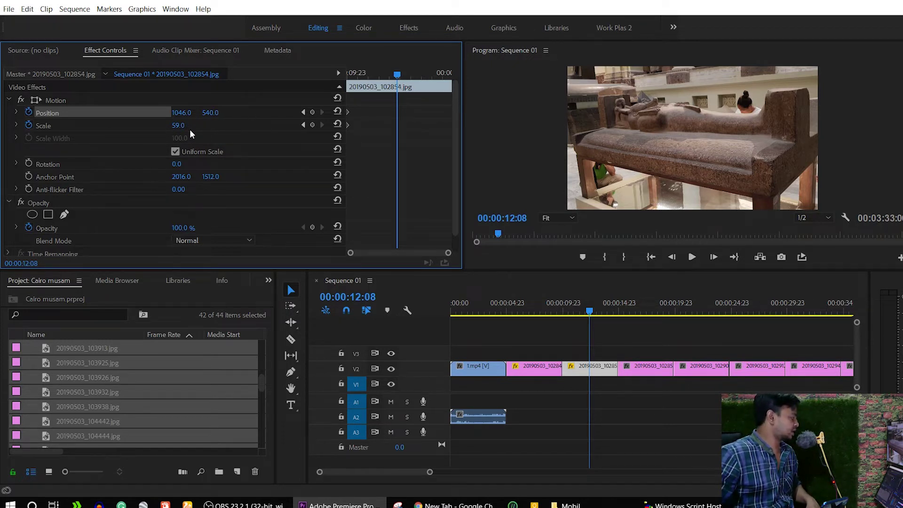
mouse_move(182, 112)
left_mouse_down()
mouse_move(130, 132)
mouse_move(194, 154)
left_mouse_up()
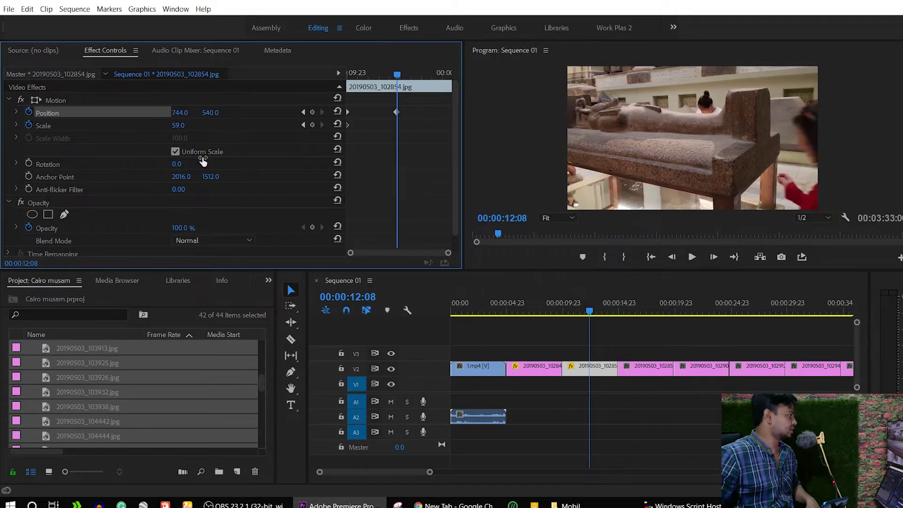
At 00:00:14:13, keyframe the photo to Position Y 1020 at 68% scale, then play it back.
left_click_drag(391, 77, 445, 96)
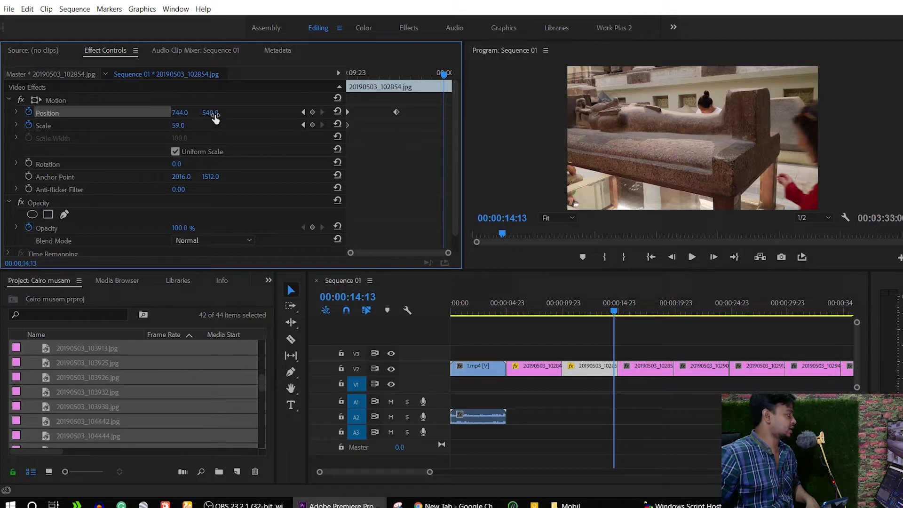
left_click_drag(214, 117, 506, 190)
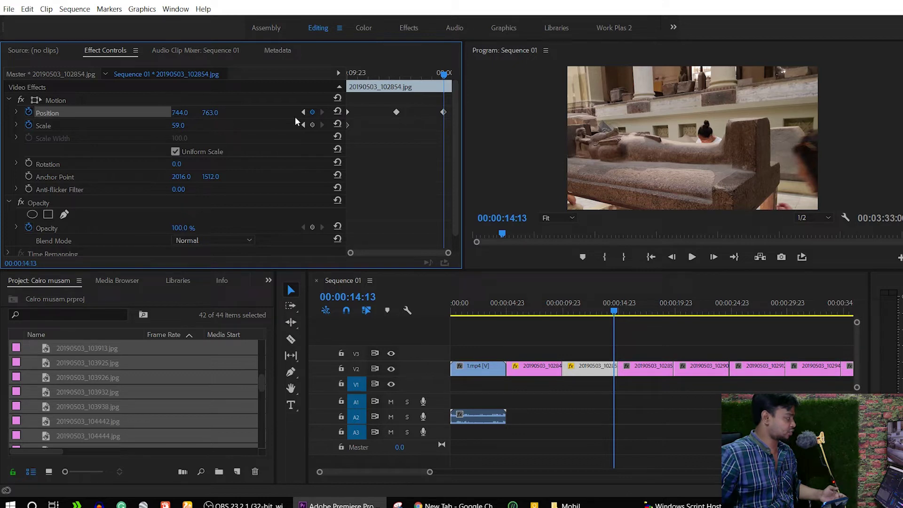
left_click_drag(211, 113, 334, 88)
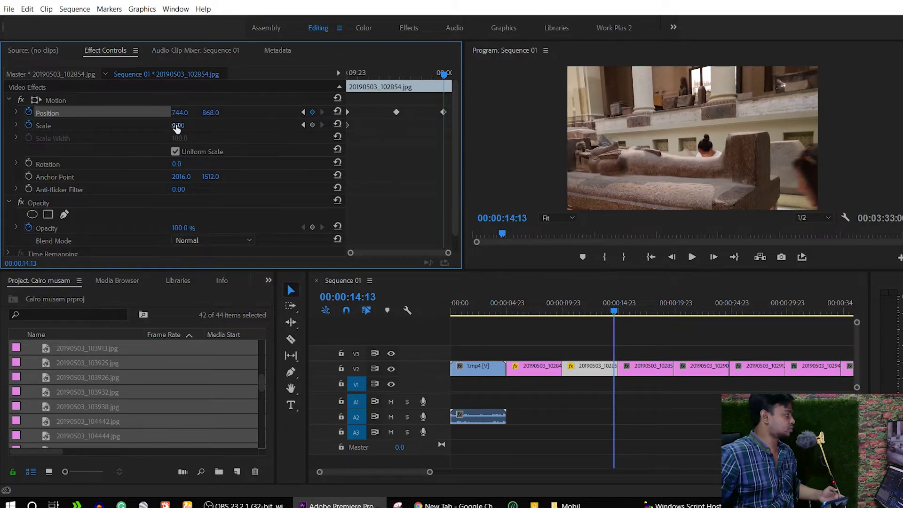
left_click_drag(177, 129, 188, 126)
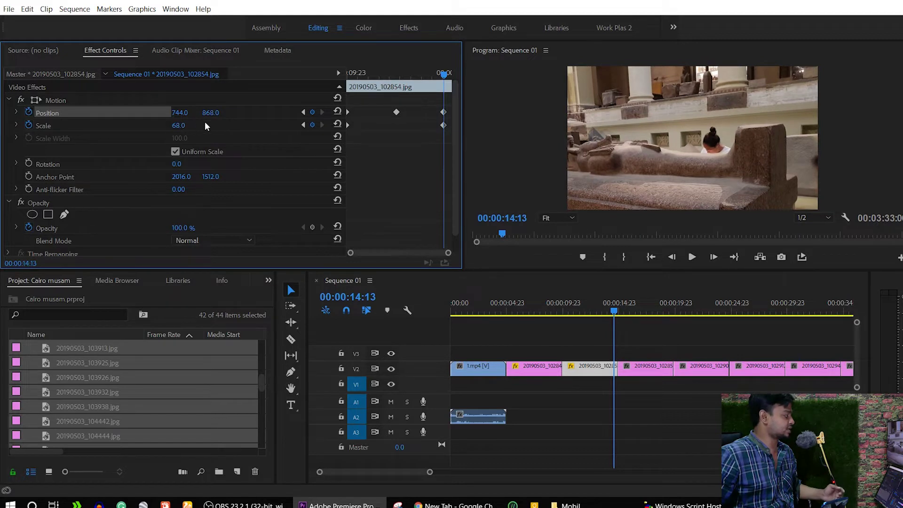
left_click_drag(209, 115, 278, 37)
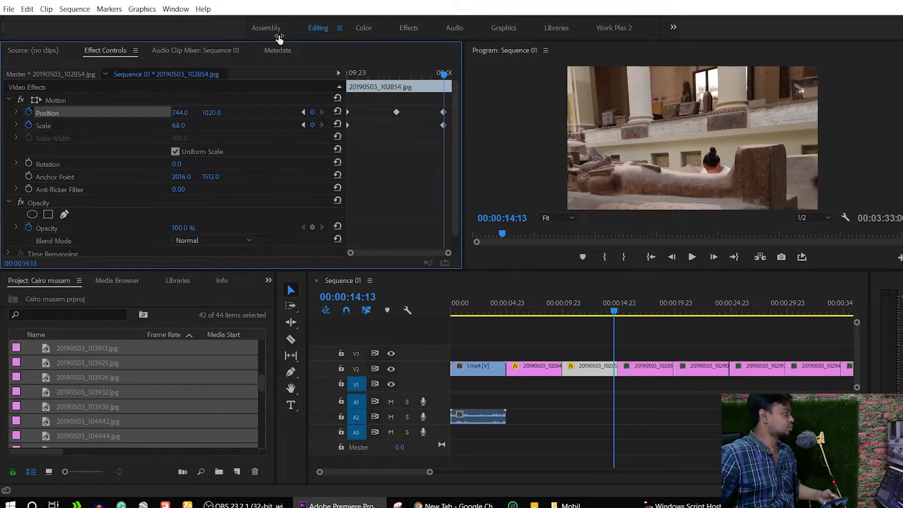
left_click_drag(568, 303, 563, 304)
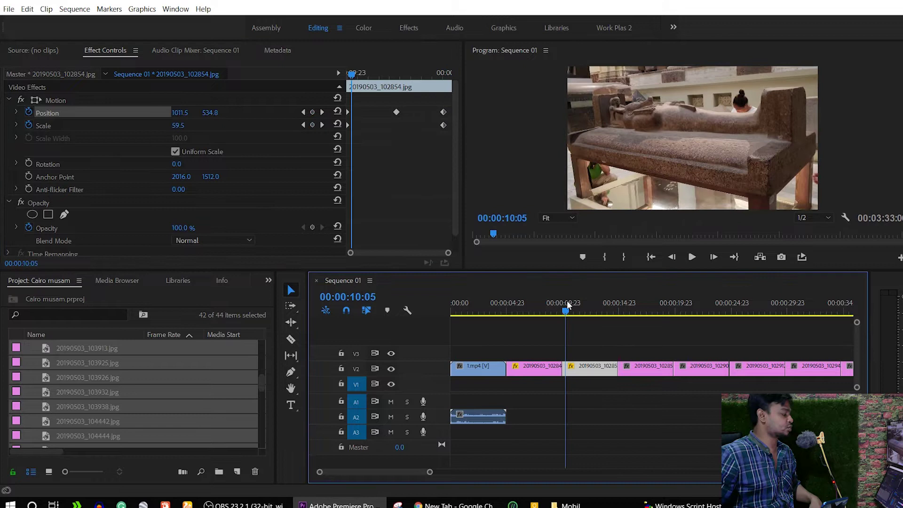
key("space")
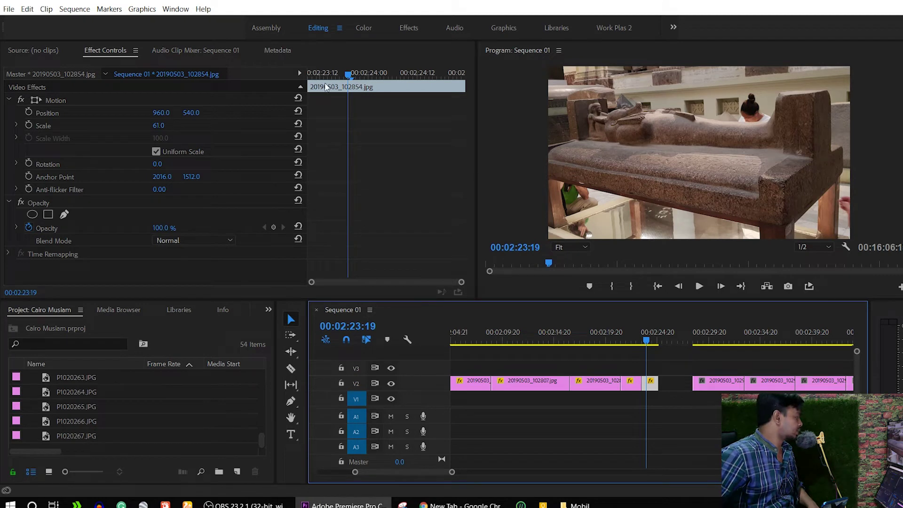
At 00:02:23:09, set the photo's Position Y to 285 and start Scale keyframing.
left_click_drag(355, 74, 308, 74)
left_click_drag(191, 112, 118, 112)
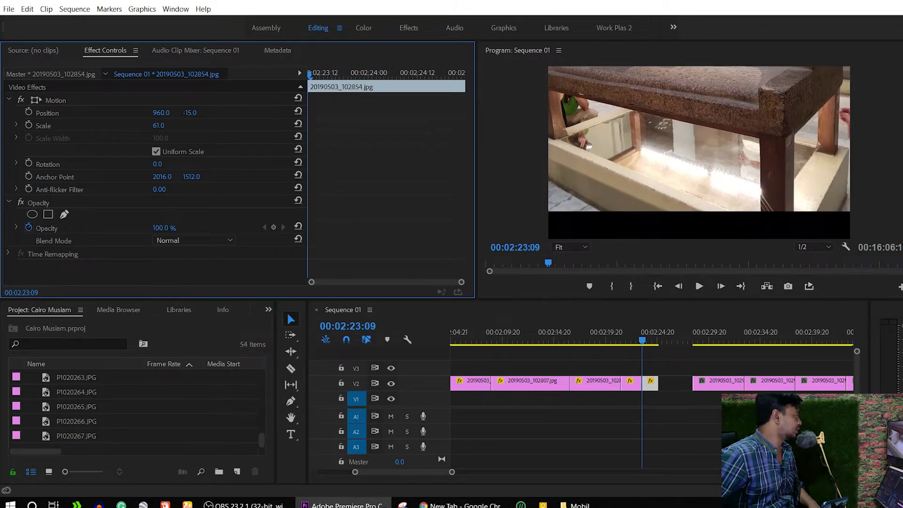
left_click_drag(191, 112, 212, 112)
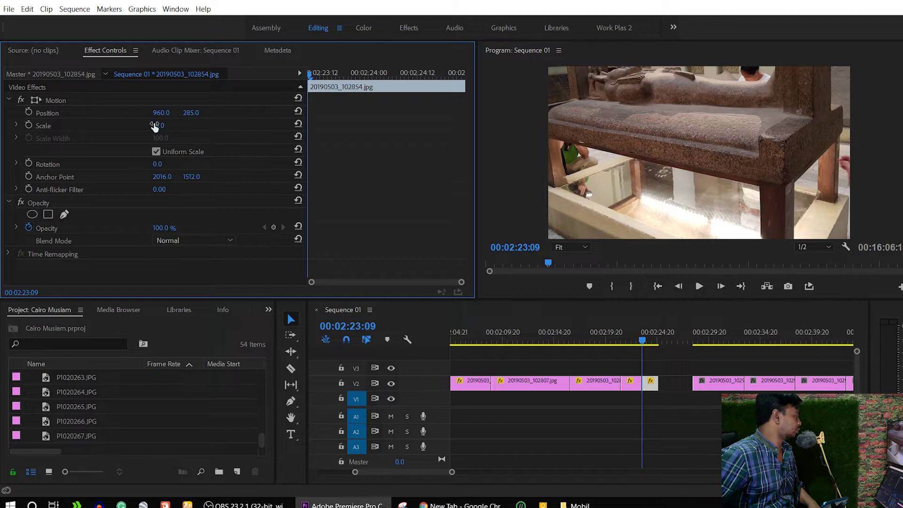
left_click(32, 126)
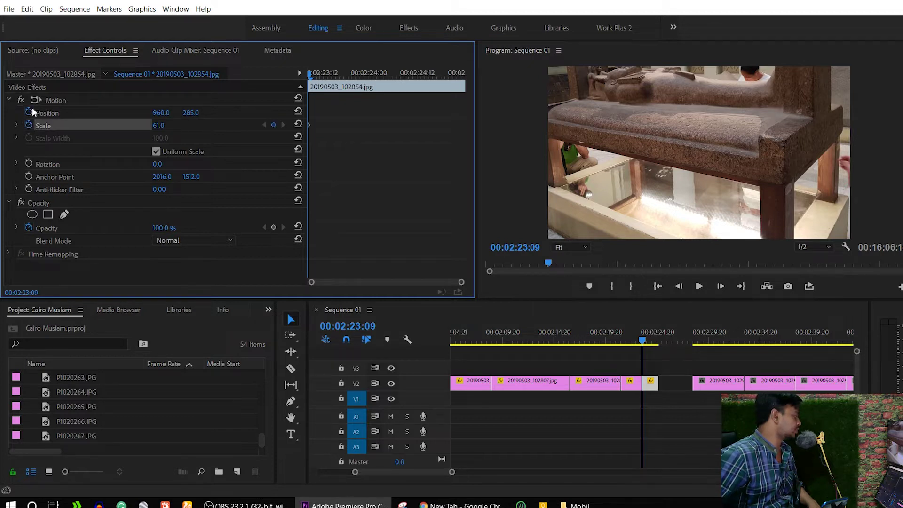
Keyframe the photo at Position Y 515 and 63% scale, and add scale and position keys near the clip end.
left_click(30, 112)
left_click_drag(324, 76, 346, 87)
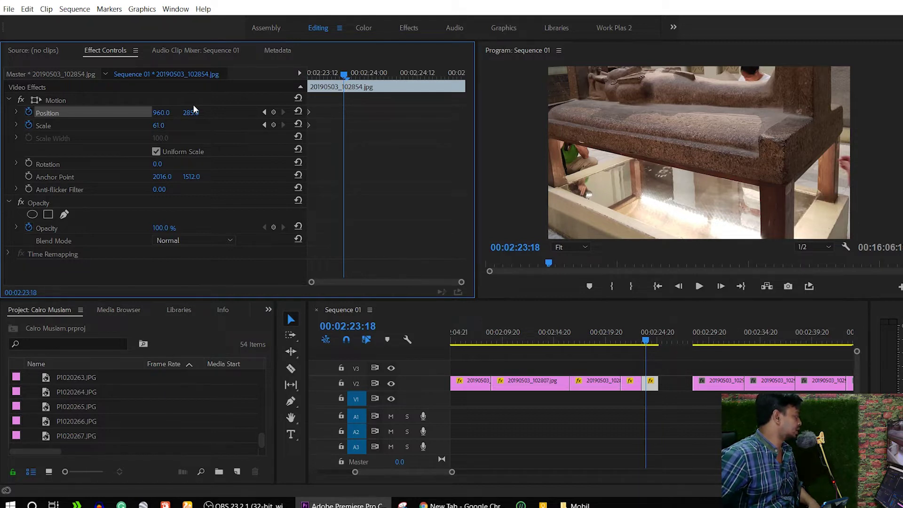
left_click_drag(190, 117, 196, 113)
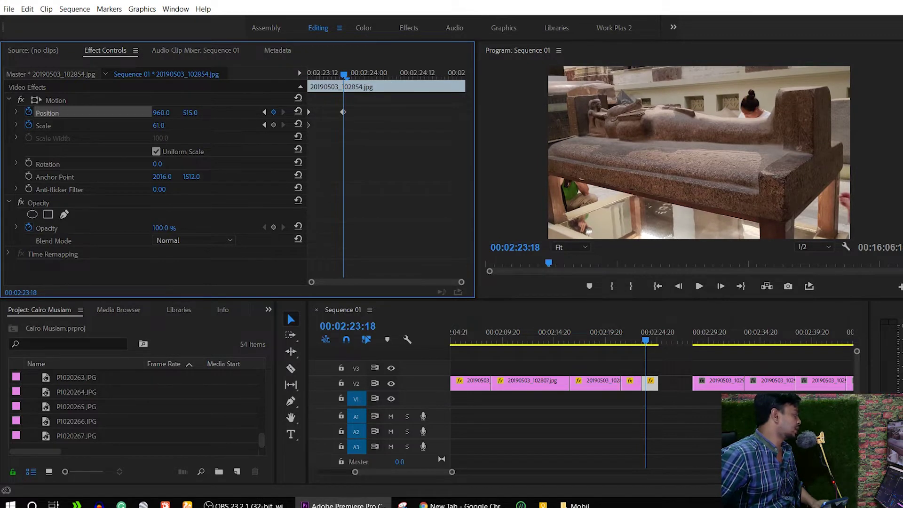
left_click_drag(159, 125, 163, 125)
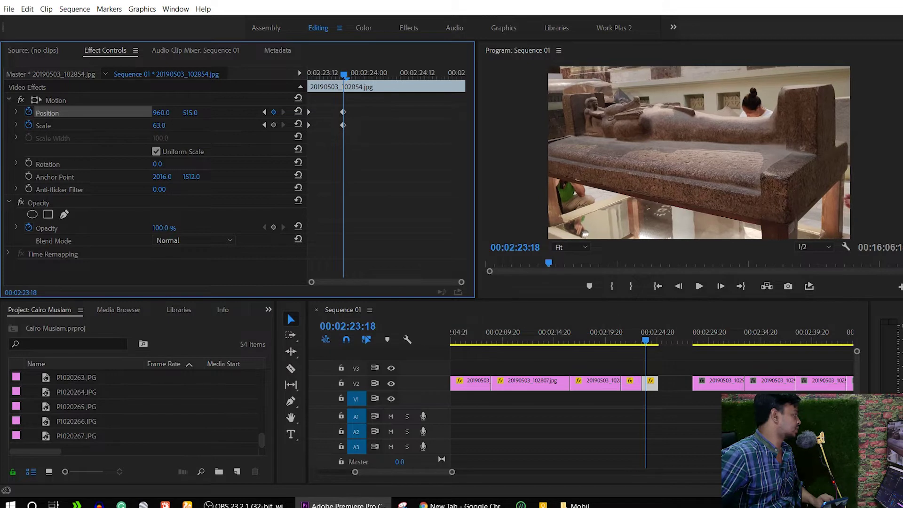
left_click_drag(348, 71, 434, 132)
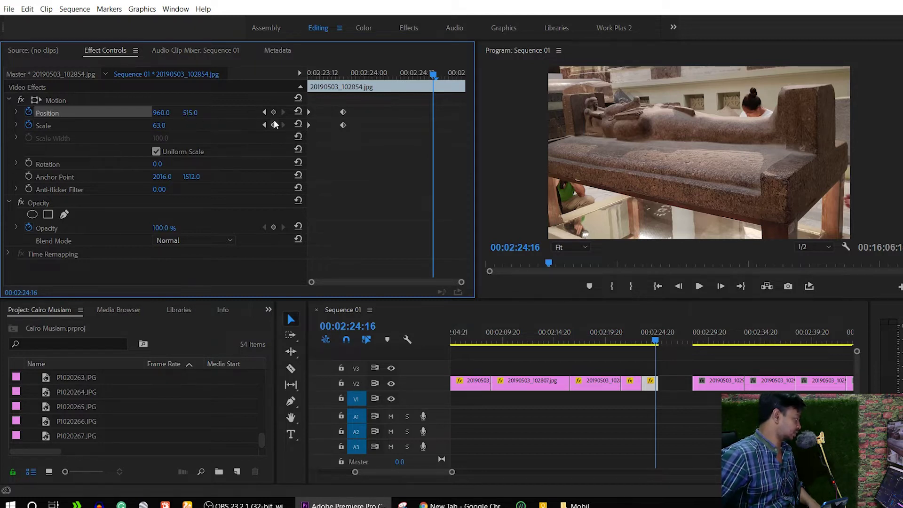
left_click(274, 124)
left_click(273, 112)
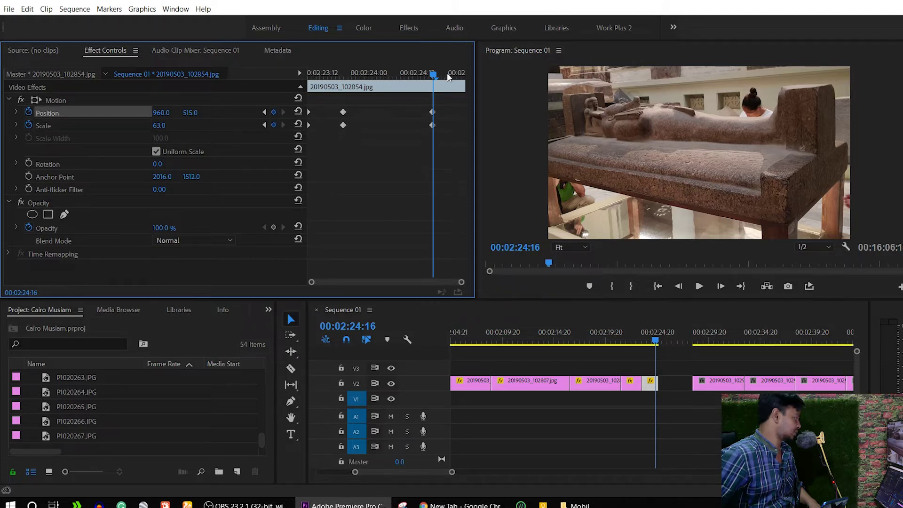
At the clip end, pan the photo down to a final Position Y of 872.
left_click(456, 80)
left_click(459, 75)
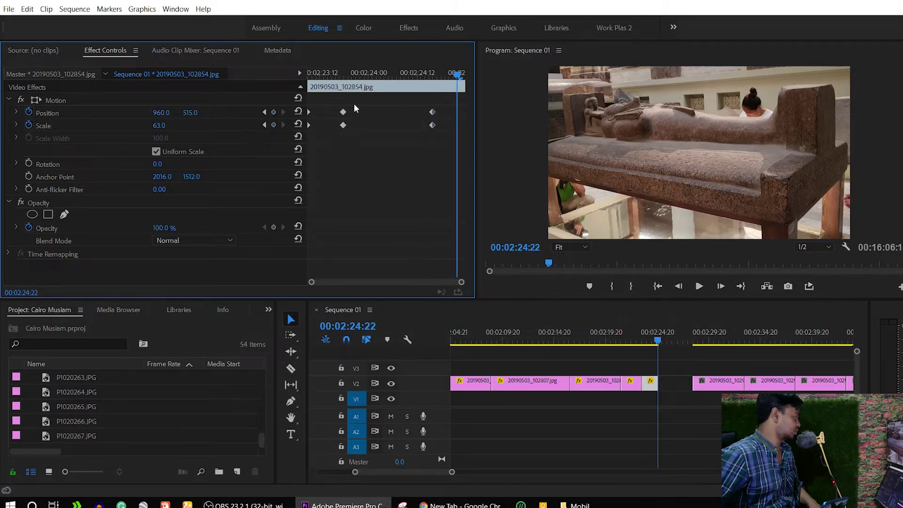
left_click_drag(191, 112, 291, 113)
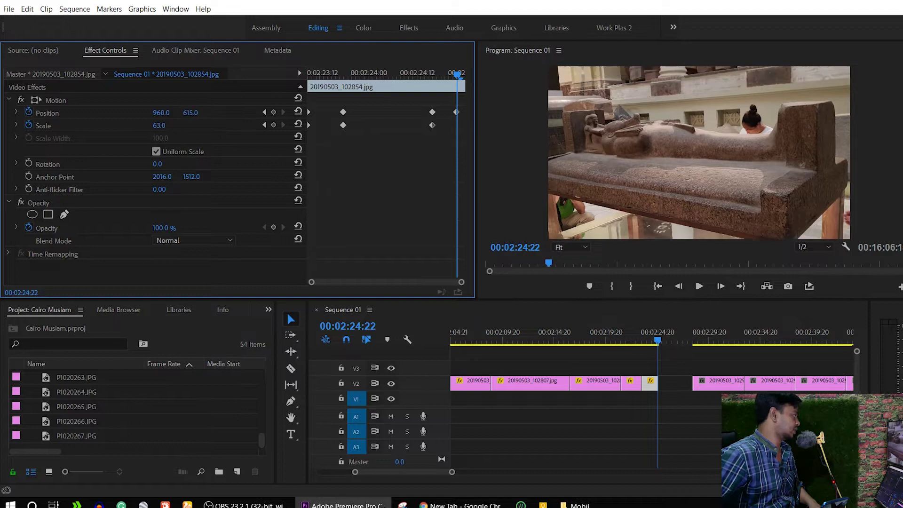
left_click_drag(190, 113, 163, 112)
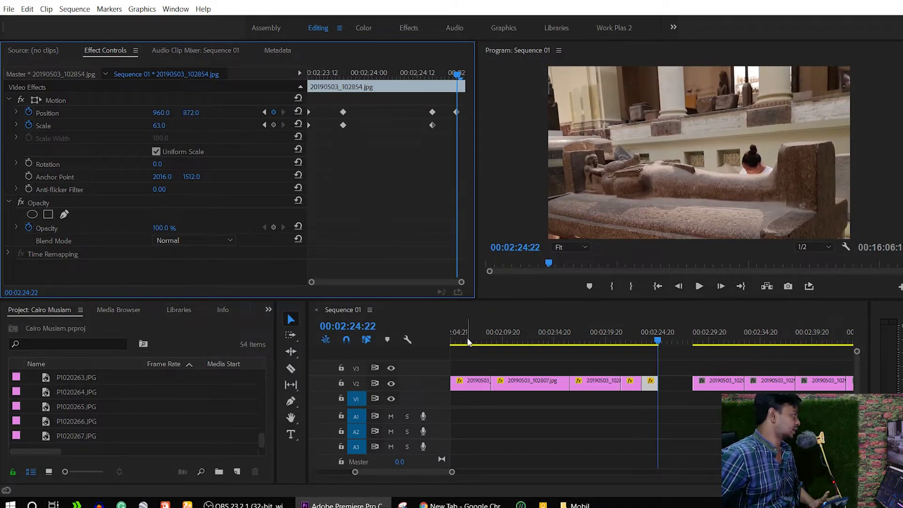
Ripple-delete the empty gap after the photo on track V2.
left_click(676, 382)
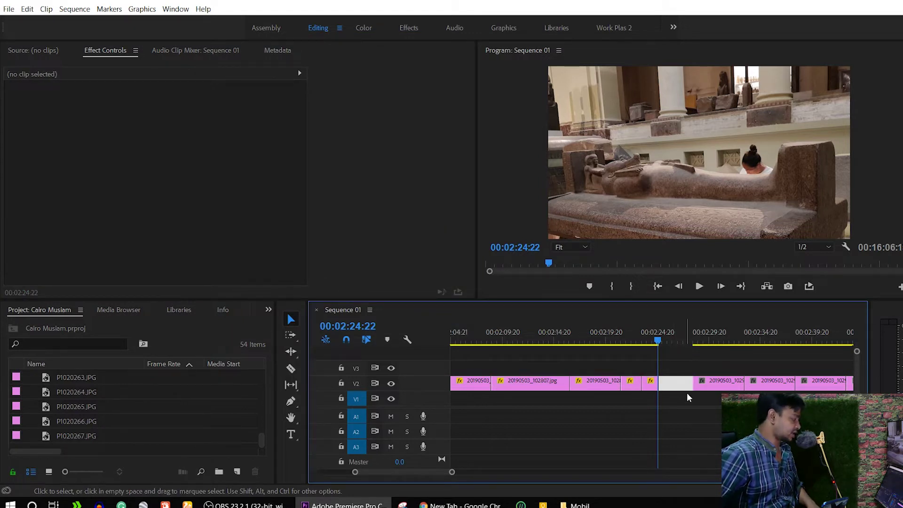
left_click(679, 388)
left_click(679, 386)
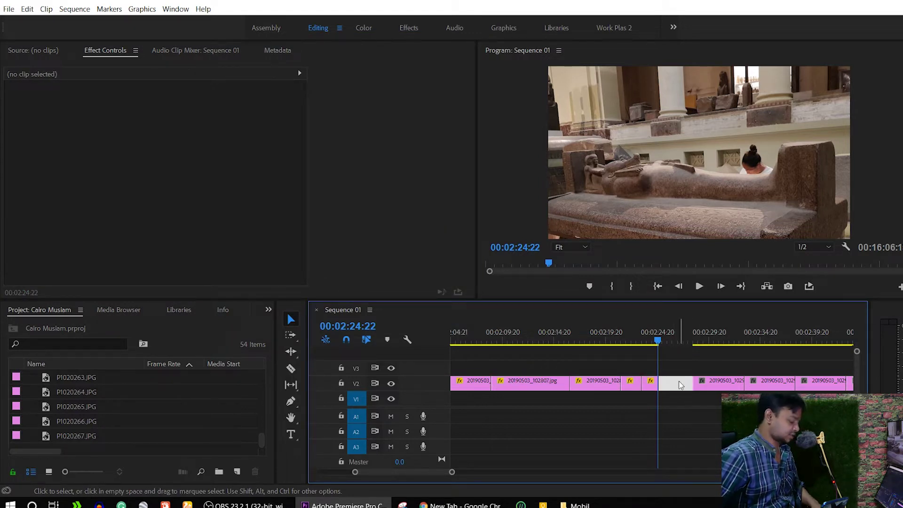
key("Delete")
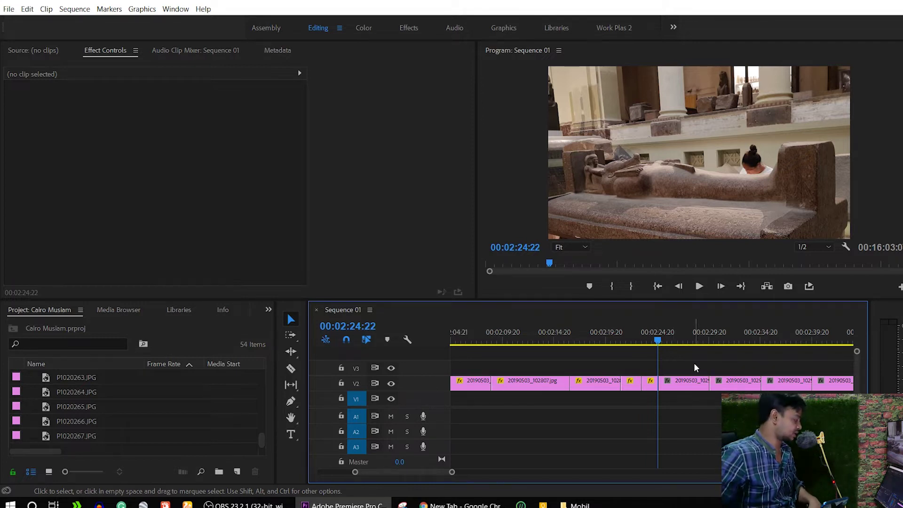
Zoom the timeline in and select the pyramid photo 20190503_102903.
key("=")
key("=")
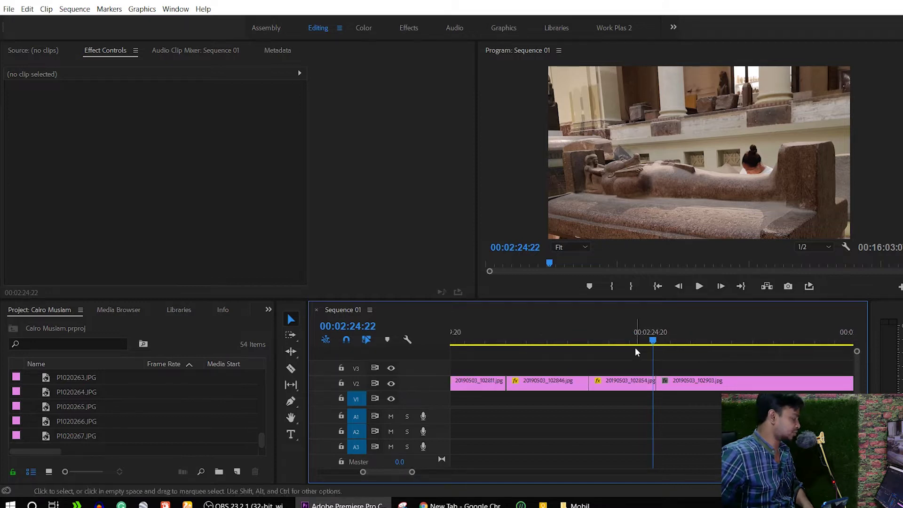
left_click_drag(639, 331, 619, 325)
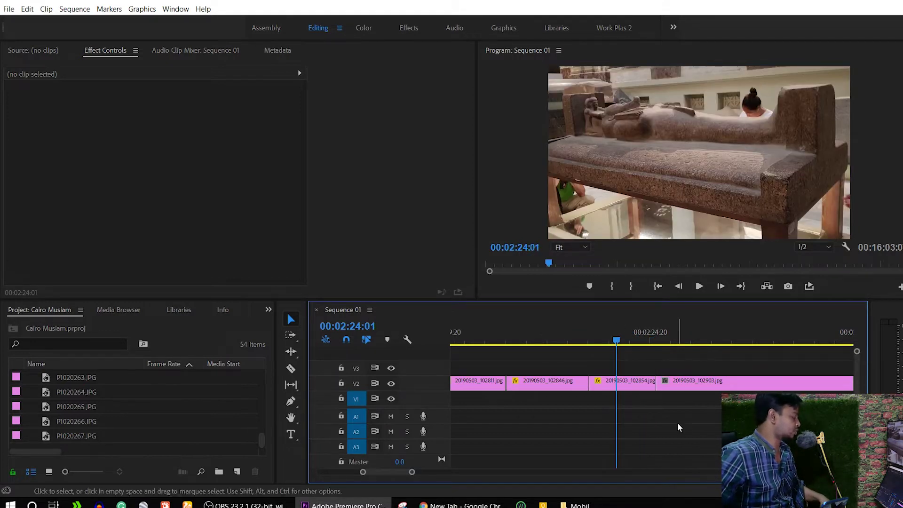
left_click_drag(617, 343, 681, 340)
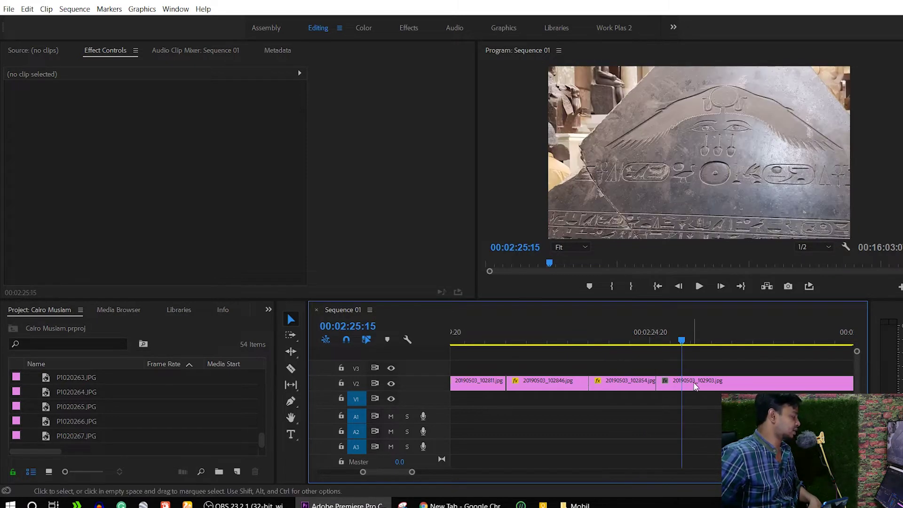
left_click(685, 382)
Frame the pyramid photo at scale 65 and Position Y 333, and start Position keyframing at 00:02:25:18.
mouse_move(160, 125)
left_mouse_down()
mouse_move(131, 126)
mouse_move(138, 125)
left_mouse_up()
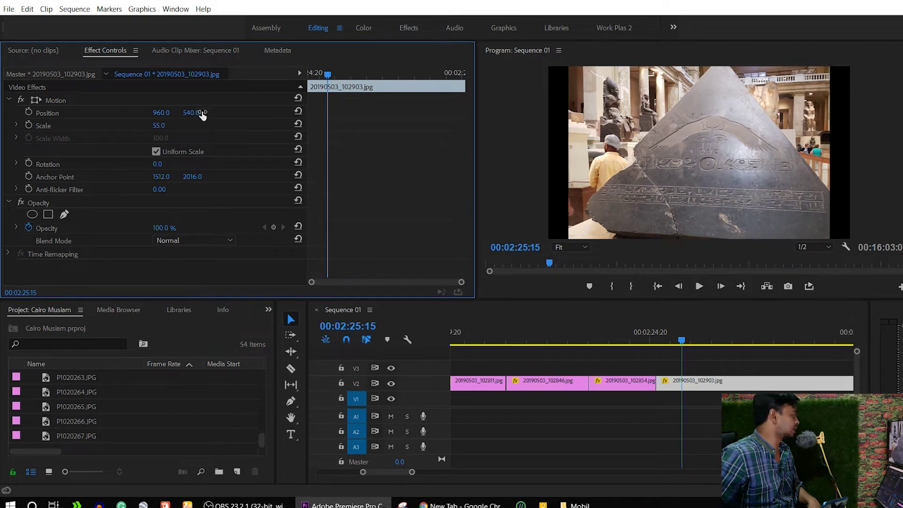
left_click_drag(194, 112, 155, 112)
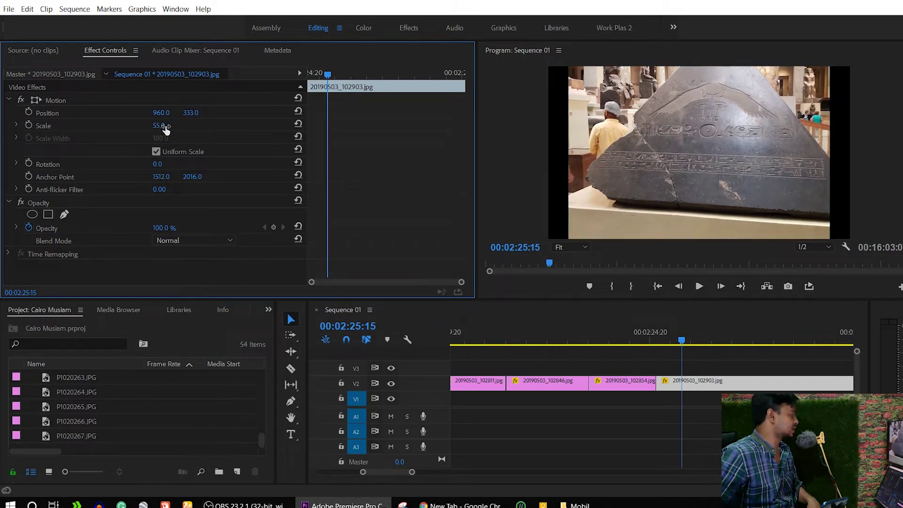
left_click_drag(160, 126, 167, 126)
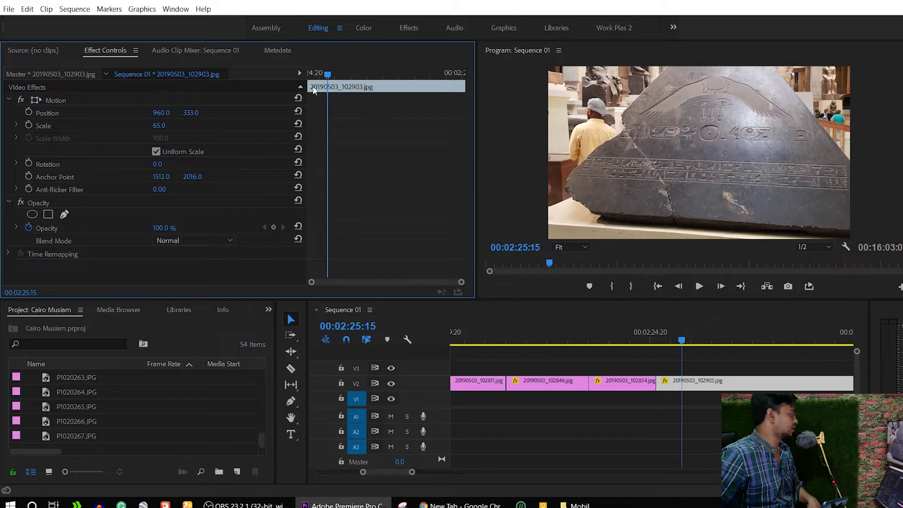
left_click_drag(333, 74, 270, 86)
left_click_drag(315, 77, 332, 88)
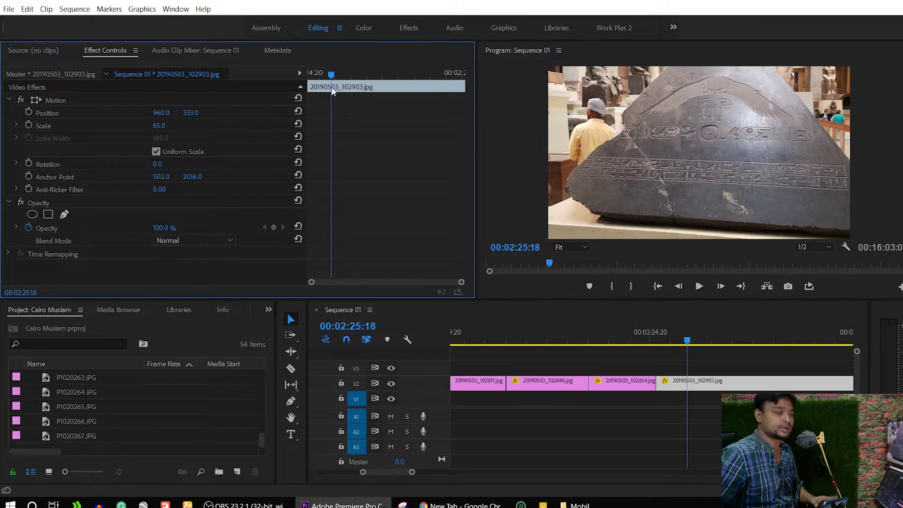
left_click(28, 113)
Keyframe the pyramid photo panning down by 00:02:27:19 and zooming to 79 scale at 00:02:28:20.
left_click(29, 126)
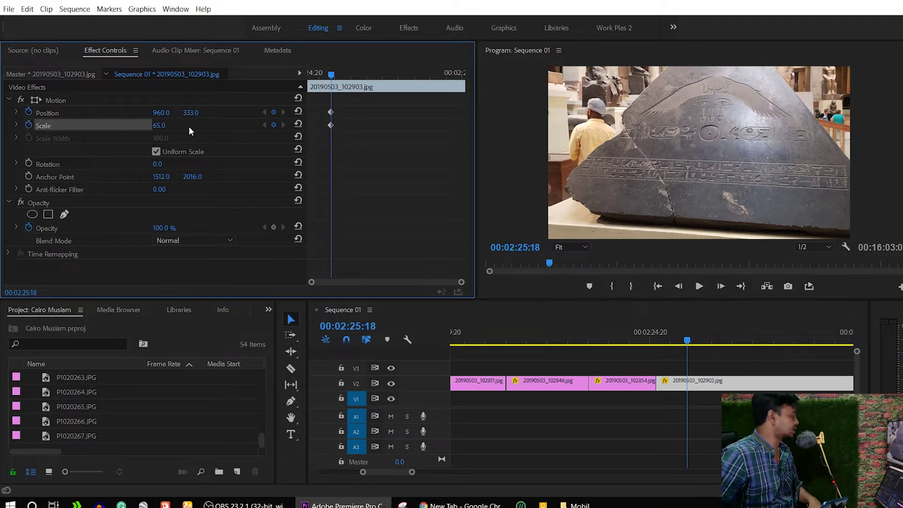
left_click_drag(331, 75, 398, 106)
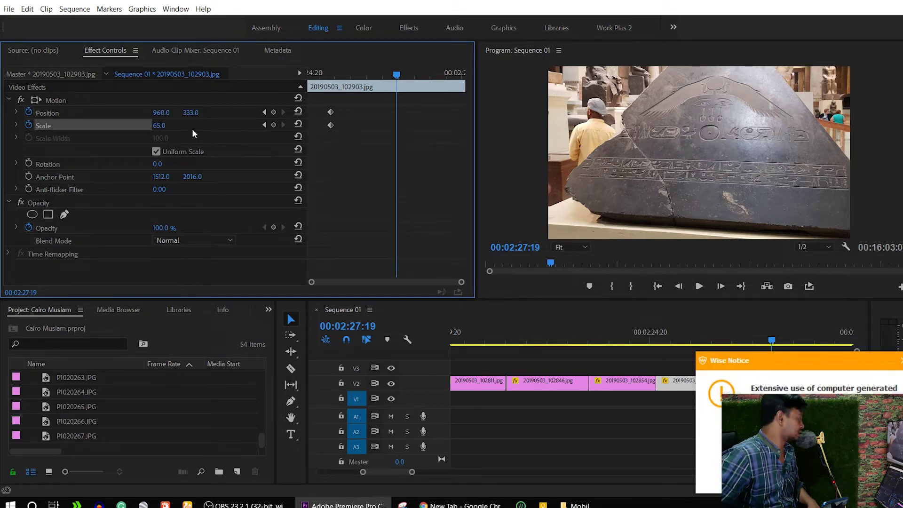
left_click_drag(191, 113, 322, 113)
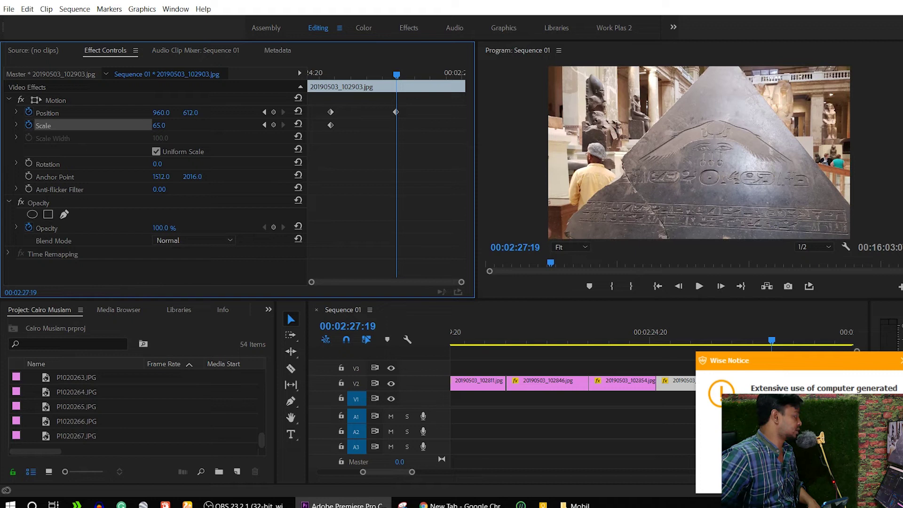
left_click(430, 73)
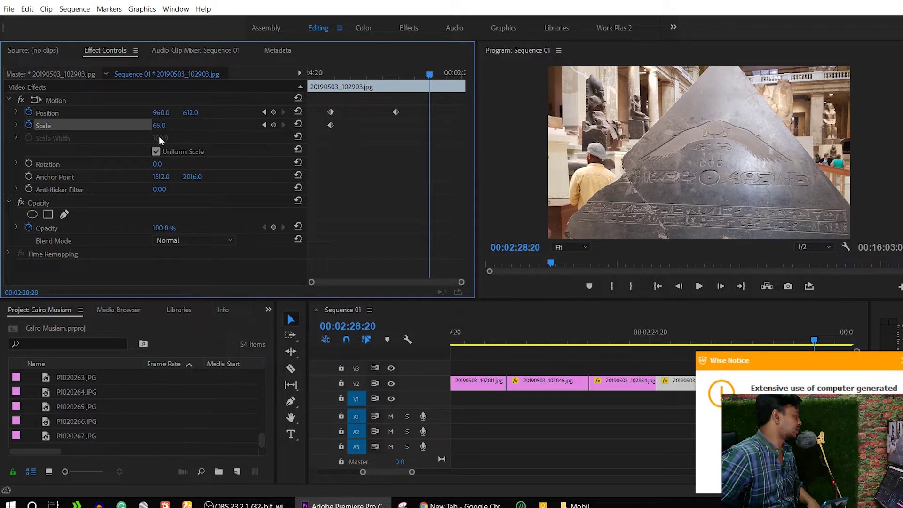
left_click_drag(158, 133, 165, 132)
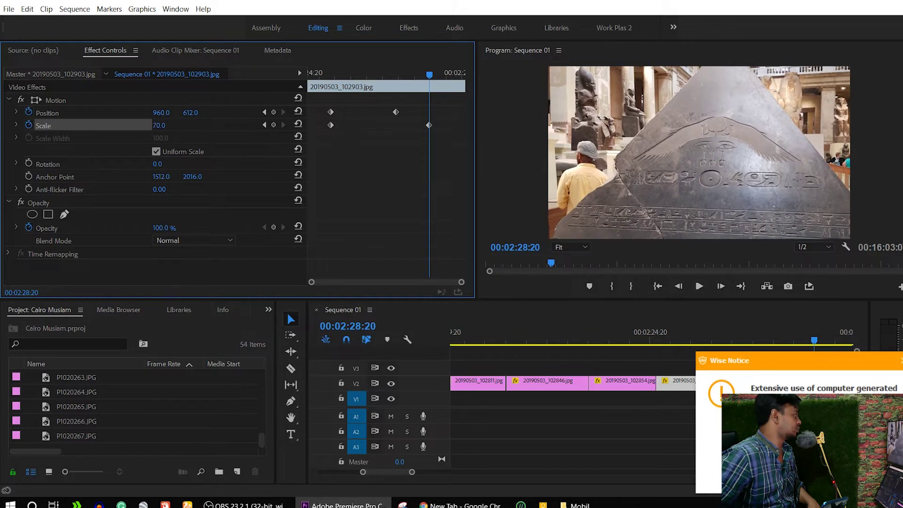
left_click_drag(193, 112, 242, 113)
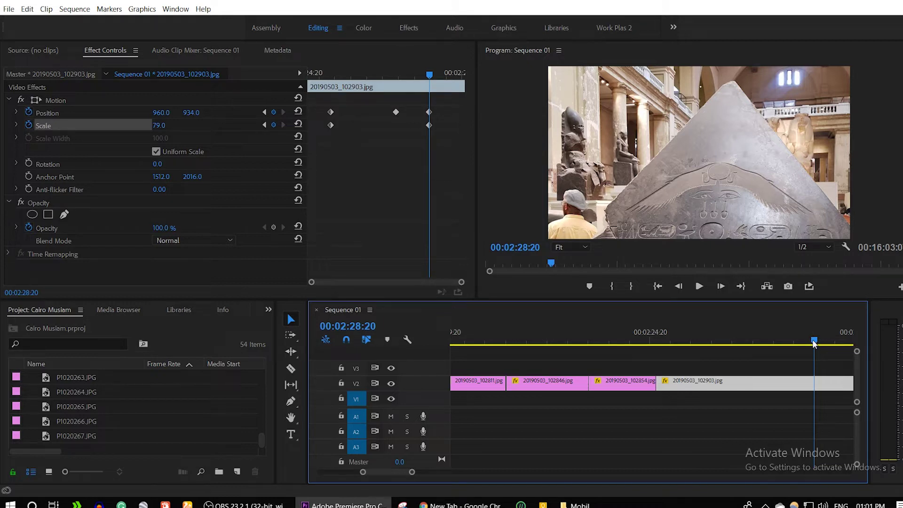
key("minus")
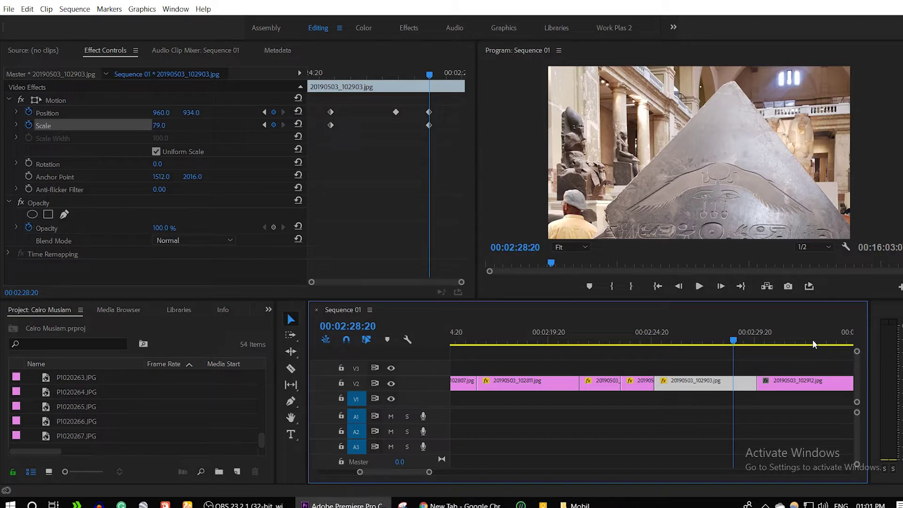
At the clip end, add final pyramid-photo keyframes at Position 415/946 and scale 101.
key("minus")
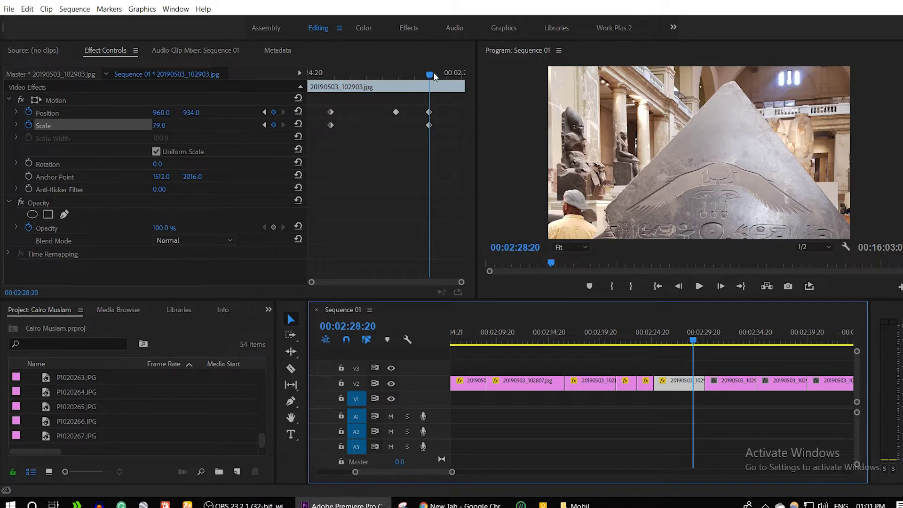
left_click_drag(430, 78, 431, 90)
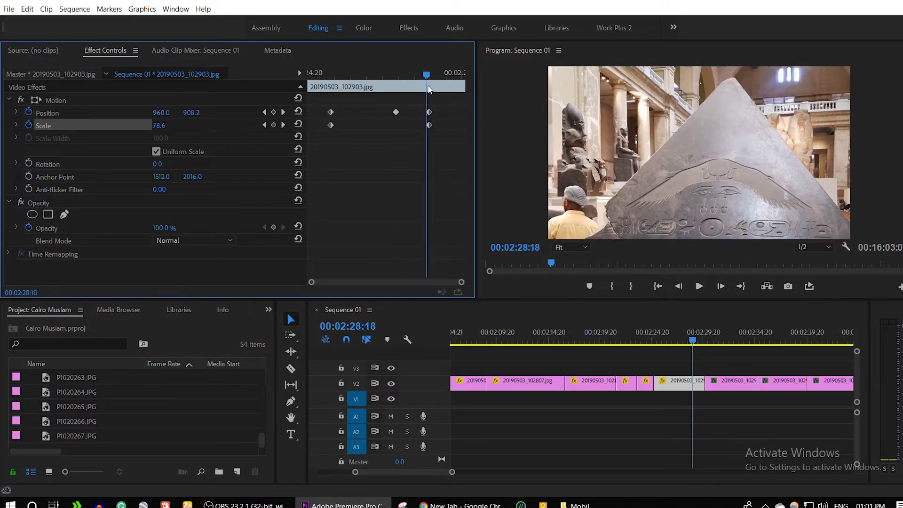
left_click_drag(431, 90, 464, 100)
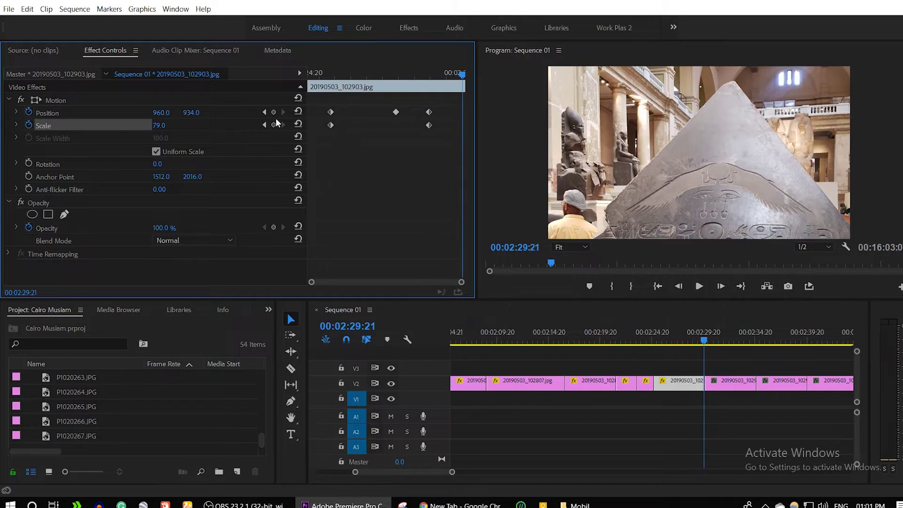
left_click_drag(186, 114, 177, 118)
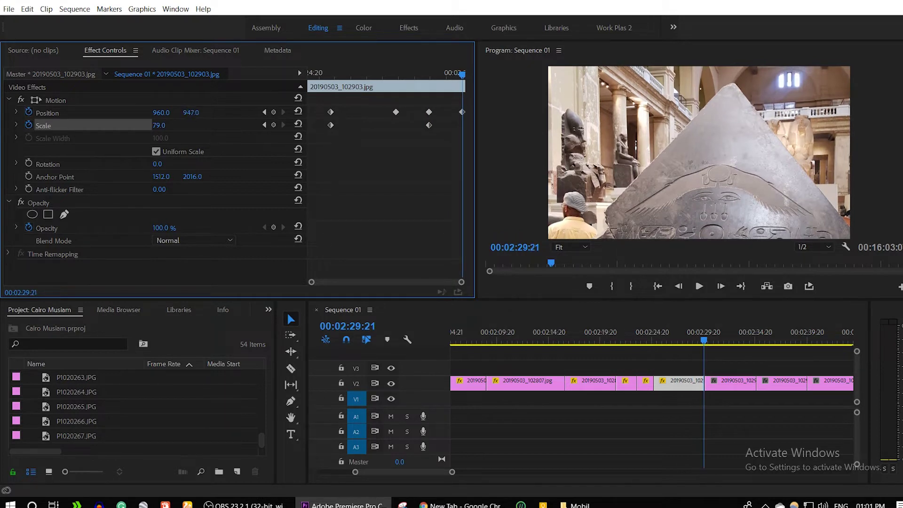
mouse_move(159, 125)
left_mouse_down()
mouse_move(141, 112)
mouse_move(214, 113)
left_mouse_up()
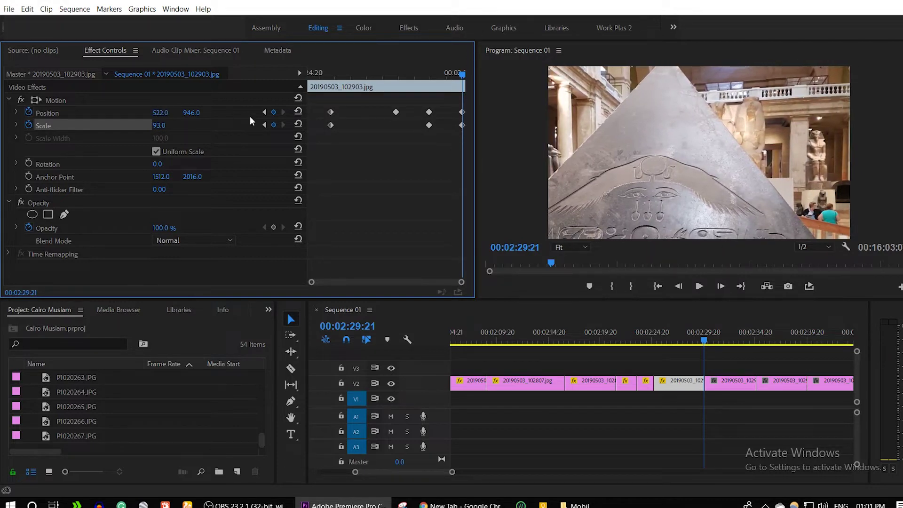
left_click_drag(158, 126, 166, 111)
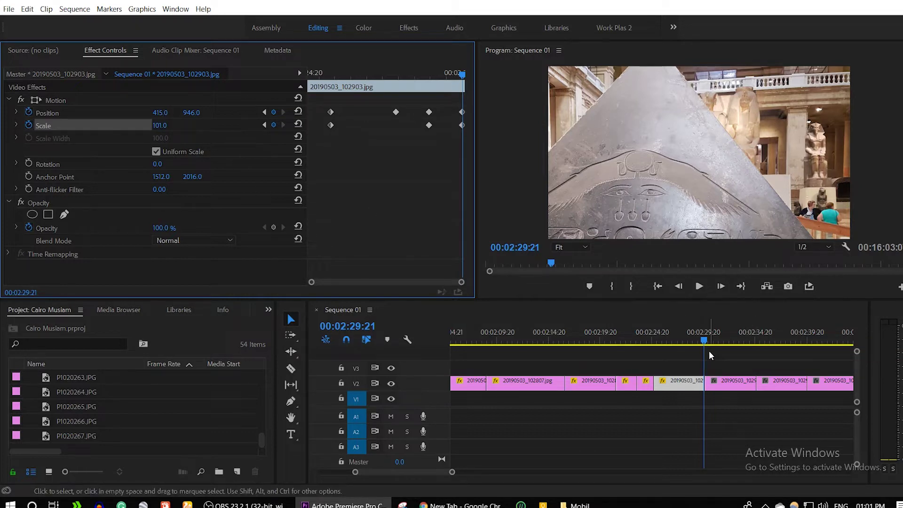
key("minus")
left_click_drag(776, 354, 797, 353)
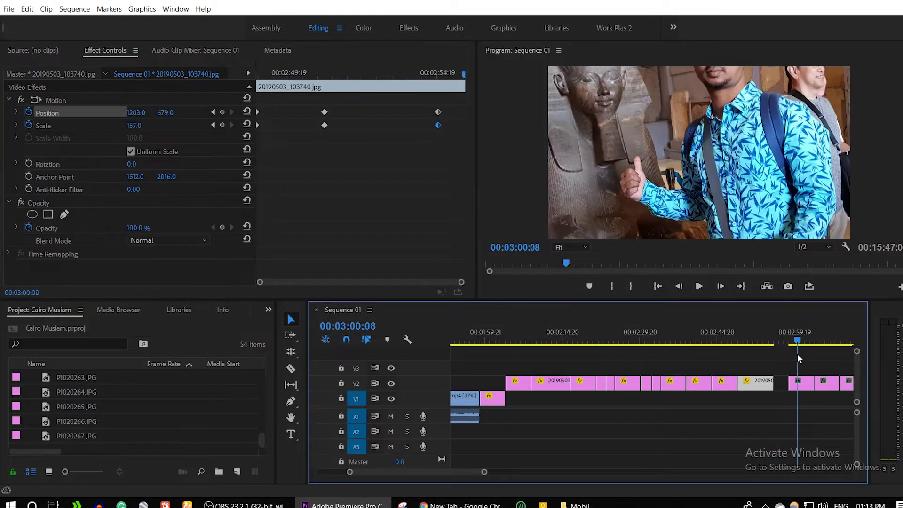
Frame photo 20190503_103925 at Position Y 713 and scale 48, and start keyframes at its start.
left_click(802, 383)
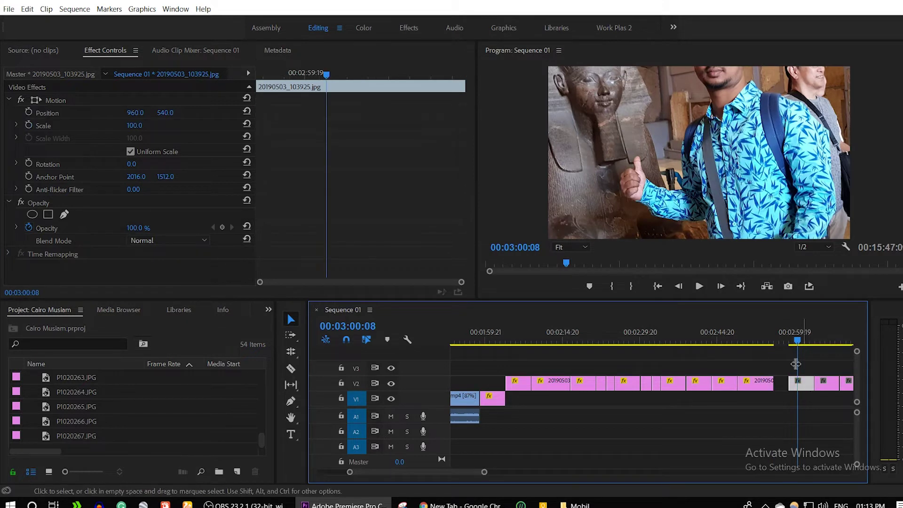
mouse_move(129, 130)
left_mouse_down()
mouse_move(104, 130)
mouse_move(172, 123)
left_mouse_up()
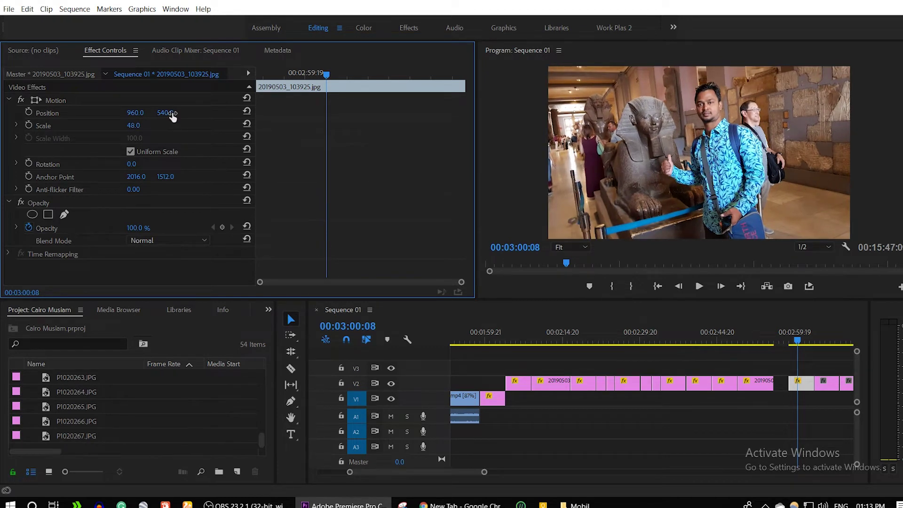
left_click_drag(172, 117, 245, 116)
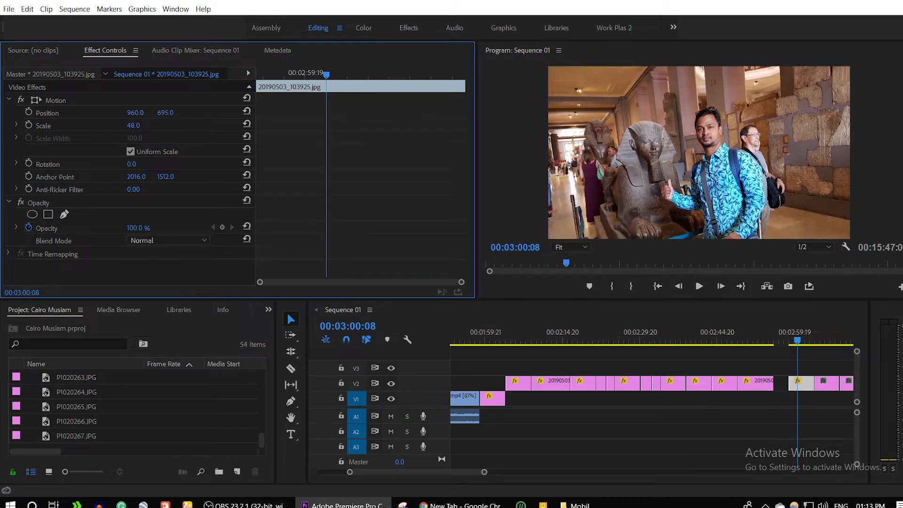
left_click_drag(170, 113, 179, 114)
left_click_drag(326, 74, 122, 114)
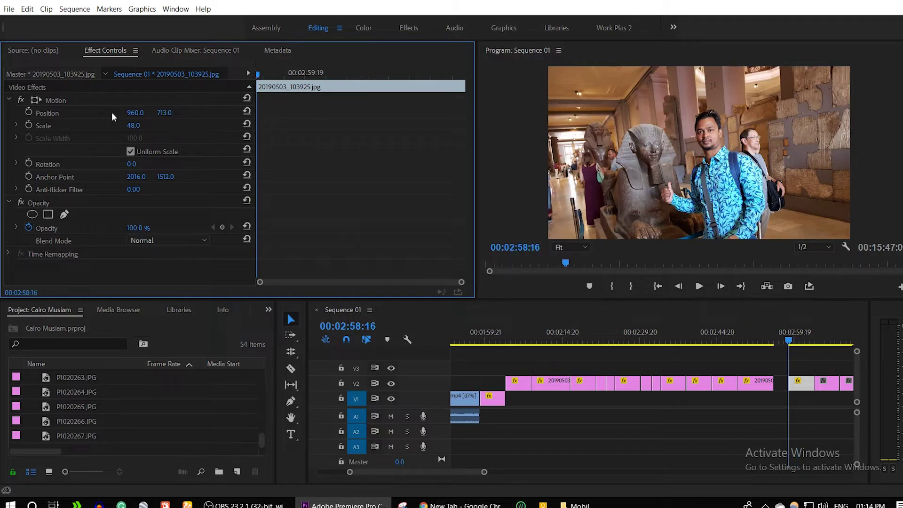
left_click(29, 126)
left_click(29, 112)
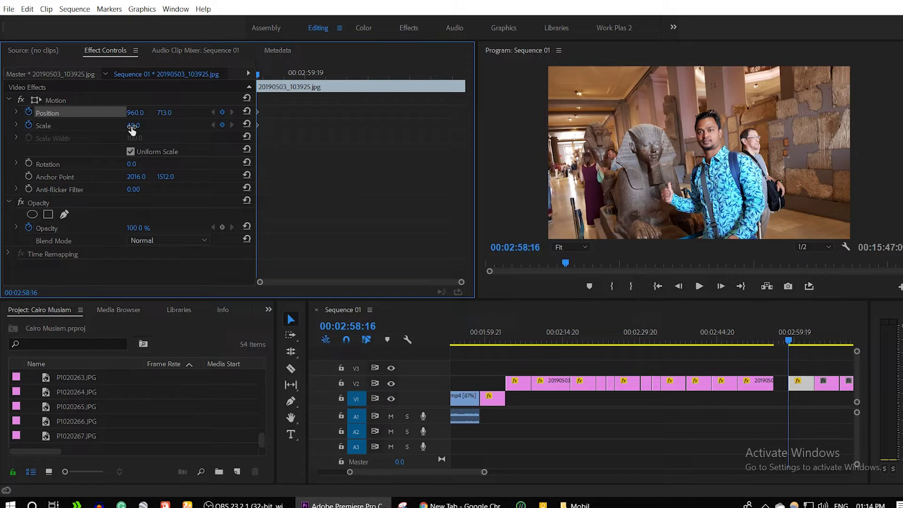
left_click_drag(133, 125, 129, 125)
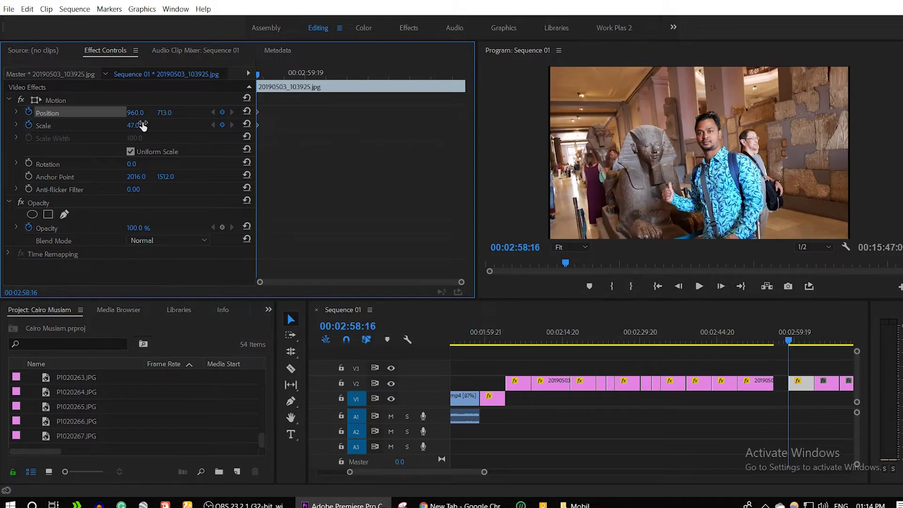
left_click_drag(142, 126, 151, 122)
Add hold keyframes at 00:02:59:15, then zoom the photo to scale 56 at 00:03:01:06.
left_click(296, 73)
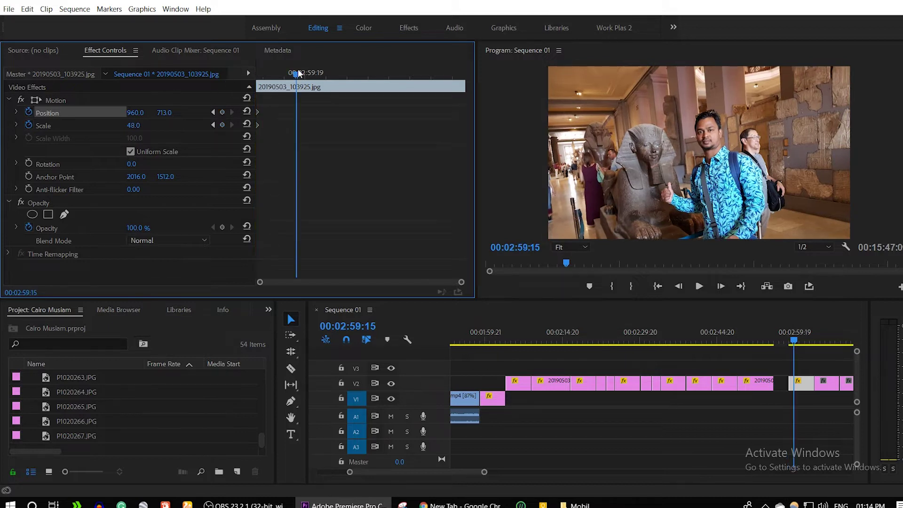
left_click(223, 125)
left_click(222, 112)
left_click_drag(342, 76, 365, 75)
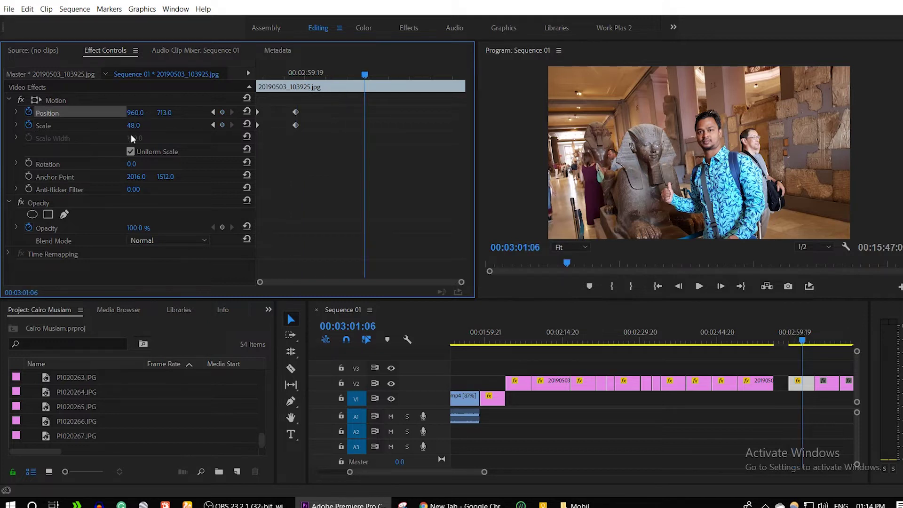
left_click_drag(133, 125, 162, 112)
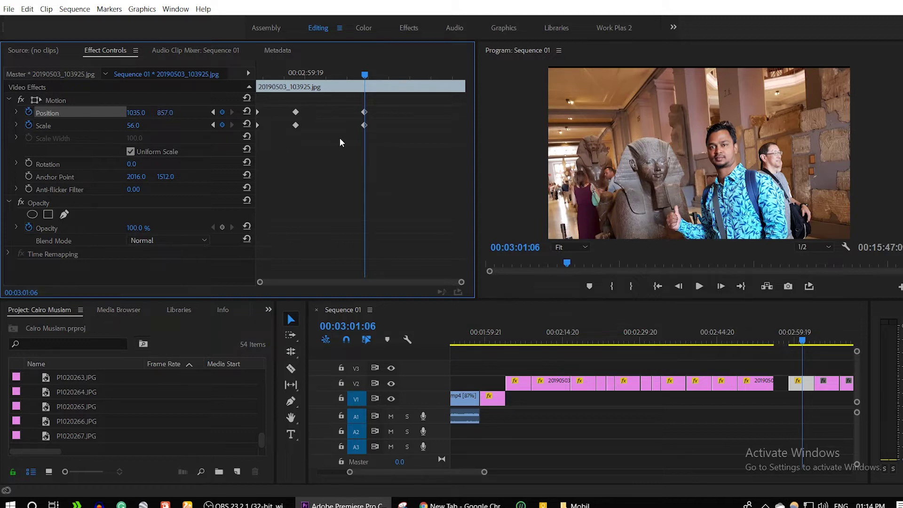
At 00:03:03:02, keyframe the photo at Position 1521, 983 and scale 76.
left_click(442, 86)
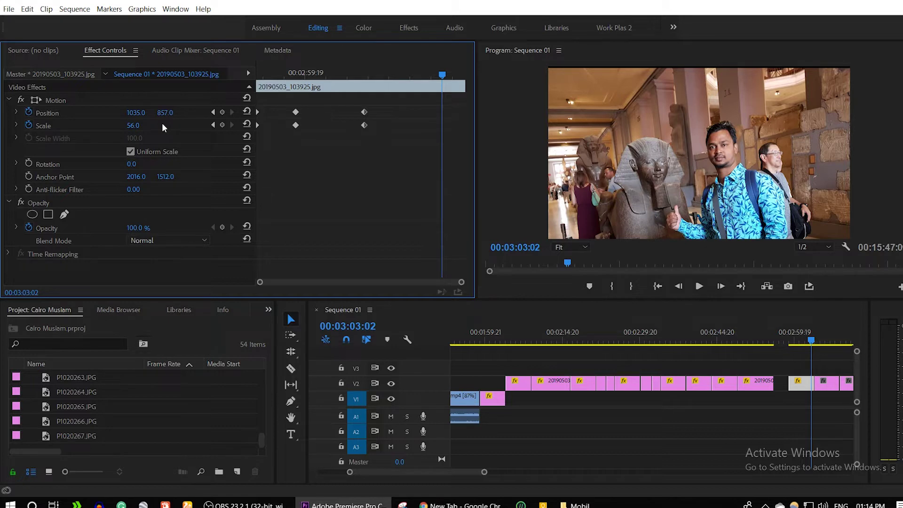
left_click_drag(139, 110, 174, 124)
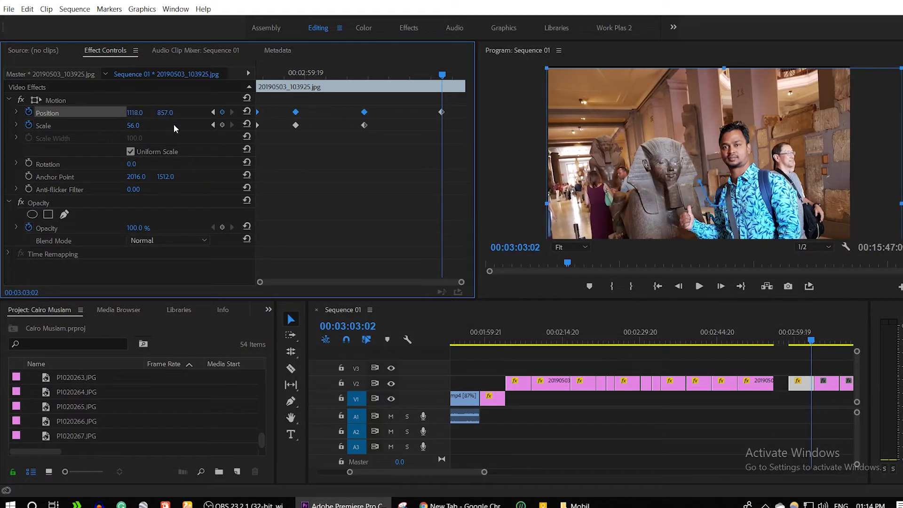
mouse_move(141, 128)
left_mouse_down()
mouse_move(142, 120)
mouse_move(202, 112)
mouse_move(120, 128)
mouse_move(143, 126)
left_mouse_up()
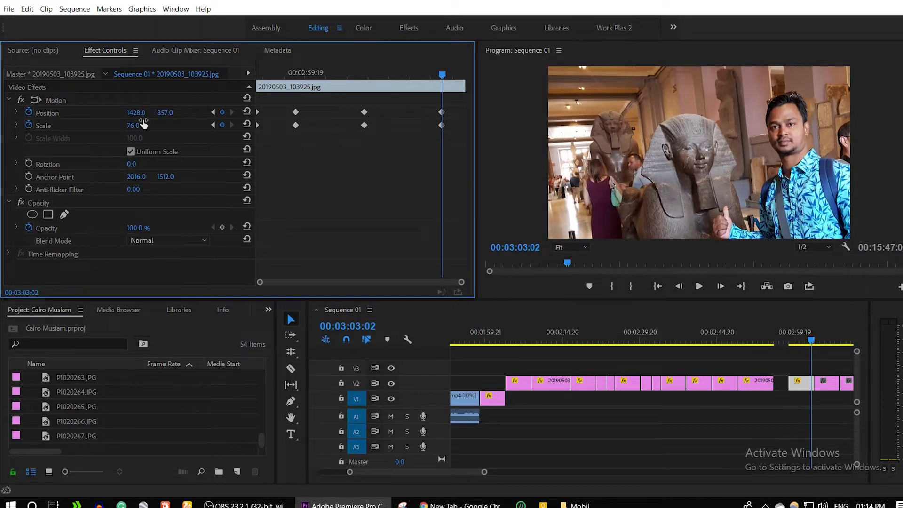
left_click_drag(137, 113, 160, 113)
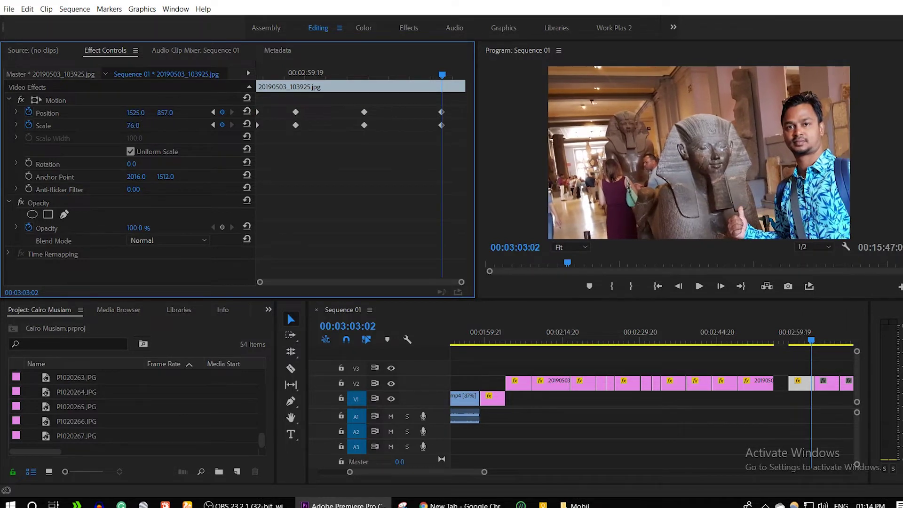
left_click_drag(165, 113, 177, 113)
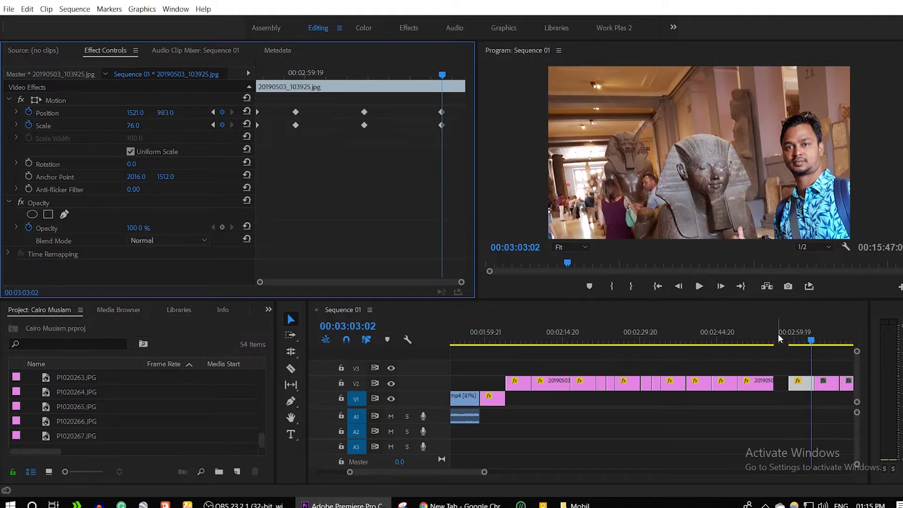
Play the pan-zoom animation back from the clip start, then stop.
left_click_drag(442, 74, 155, 73)
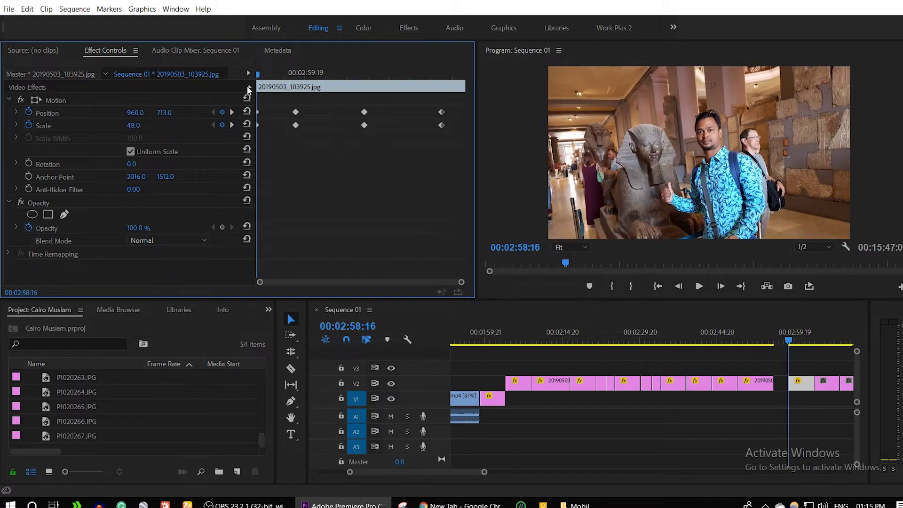
key("space")
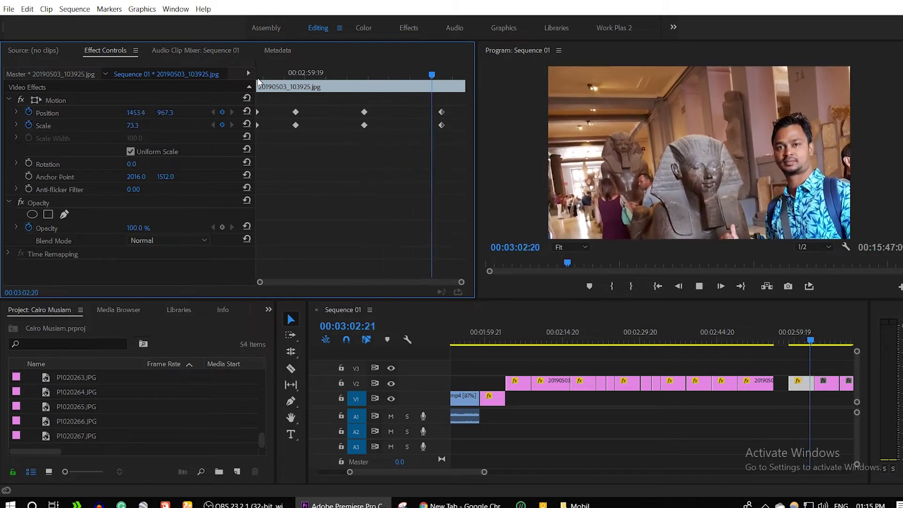
key("space")
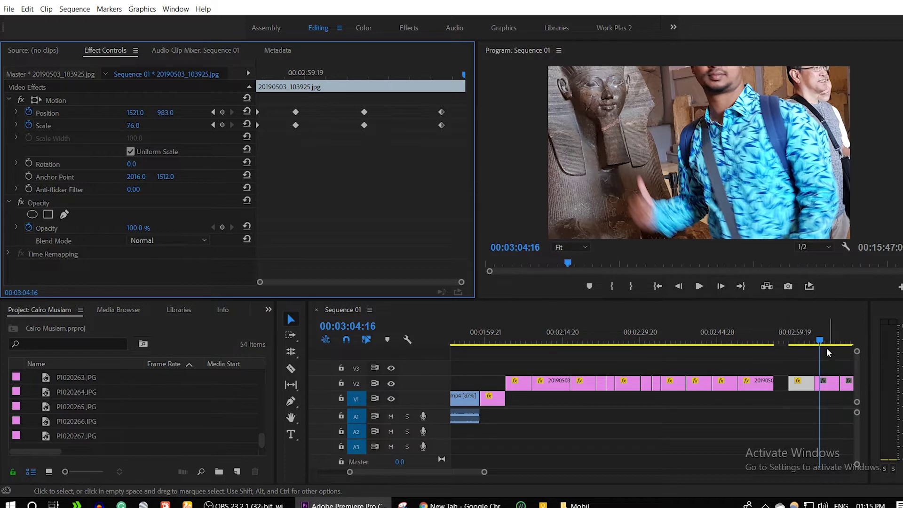
Ripple-delete the empty gap on track V2 around 02:55.
left_click(781, 383)
key("minus")
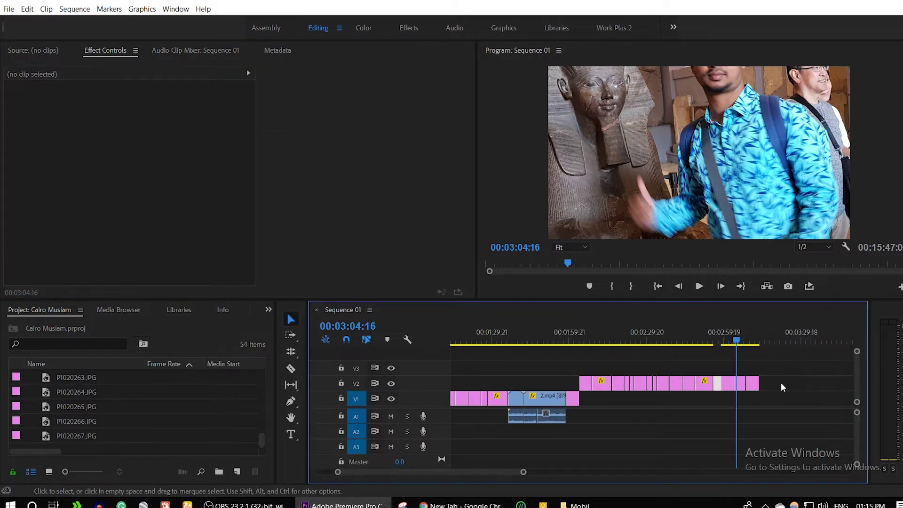
key("equal")
left_click(560, 332)
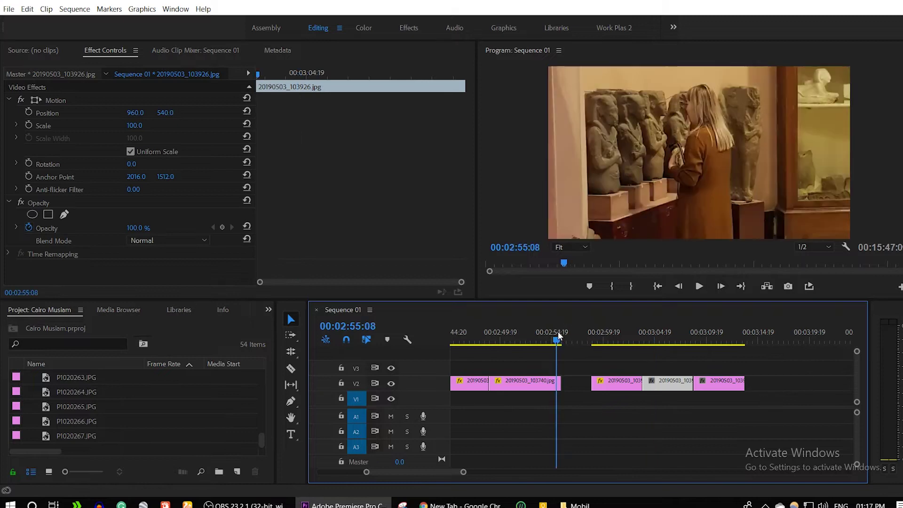
mouse_move(558, 332)
left_mouse_down()
mouse_move(576, 344)
mouse_move(569, 346)
left_mouse_up()
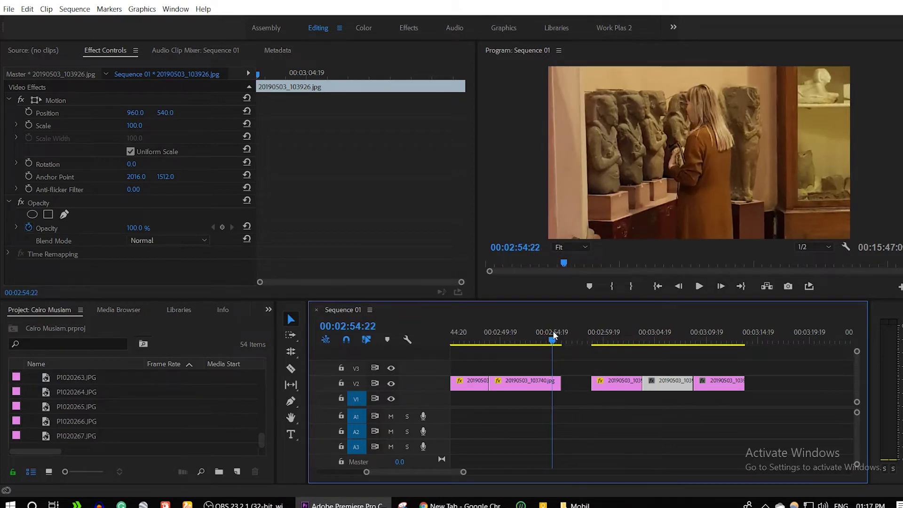
left_click(574, 386)
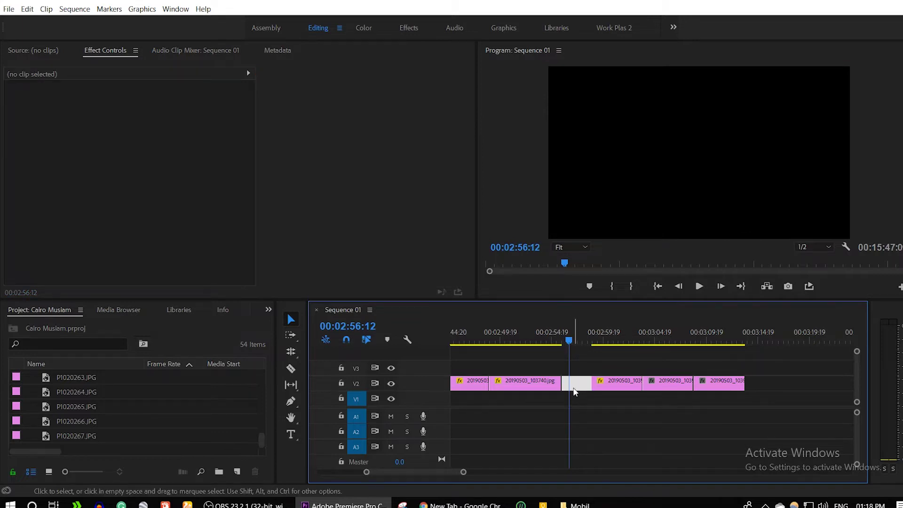
key("Delete")
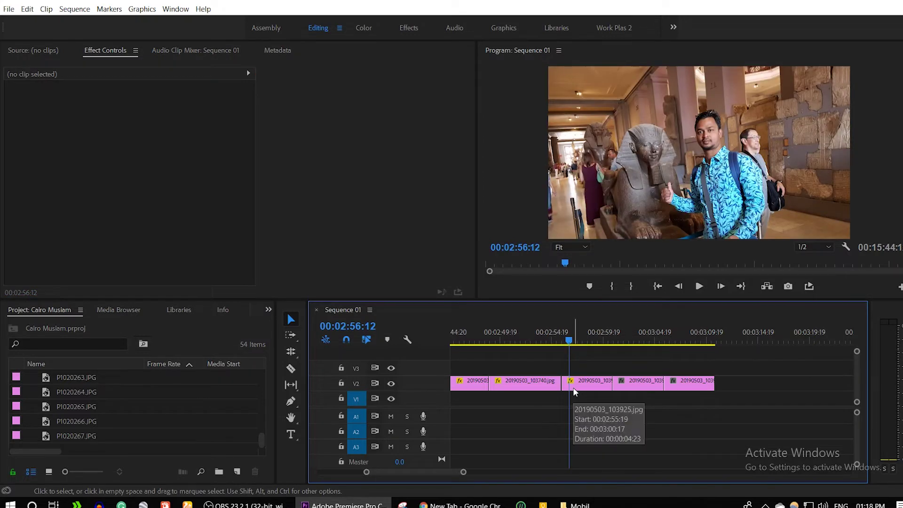
Shrink the next photo, 20190503_103926, to scale 54.
mouse_move(570, 343)
left_mouse_down()
mouse_move(567, 350)
mouse_move(637, 357)
left_mouse_up()
left_click(644, 382)
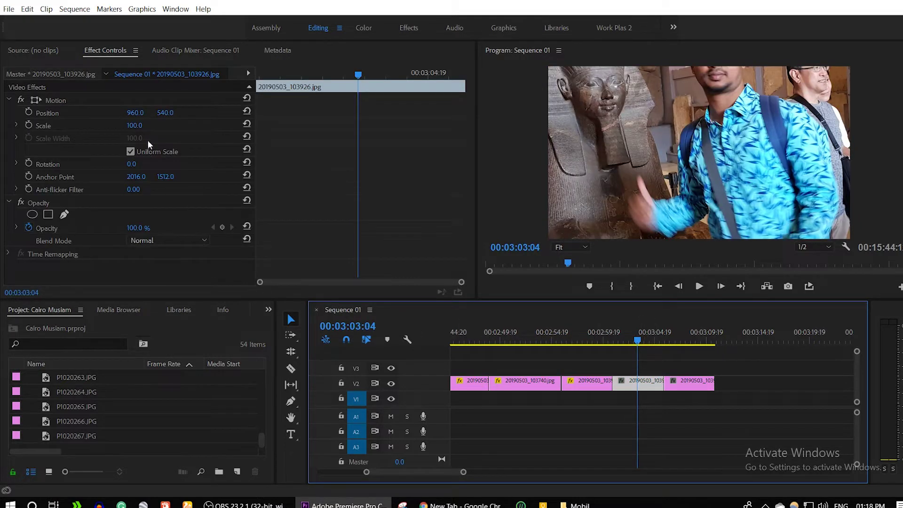
left_click_drag(135, 126, 114, 126)
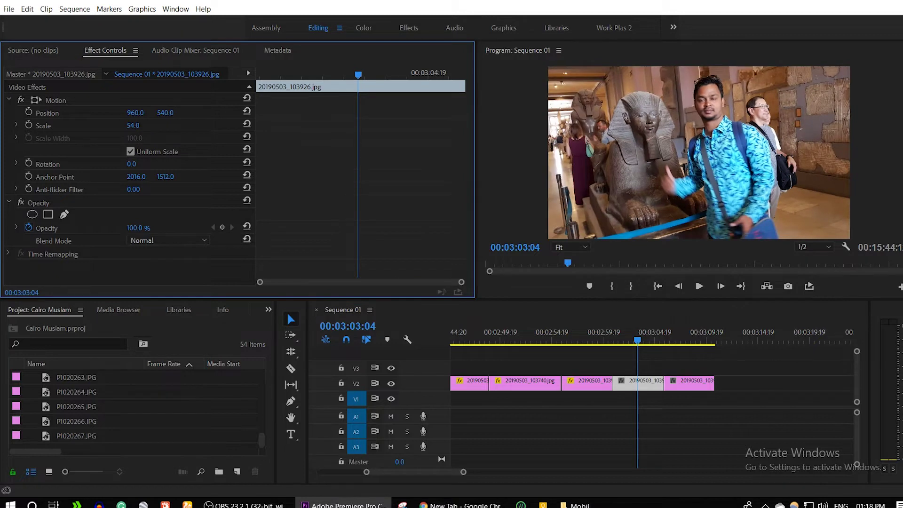
left_click(645, 386)
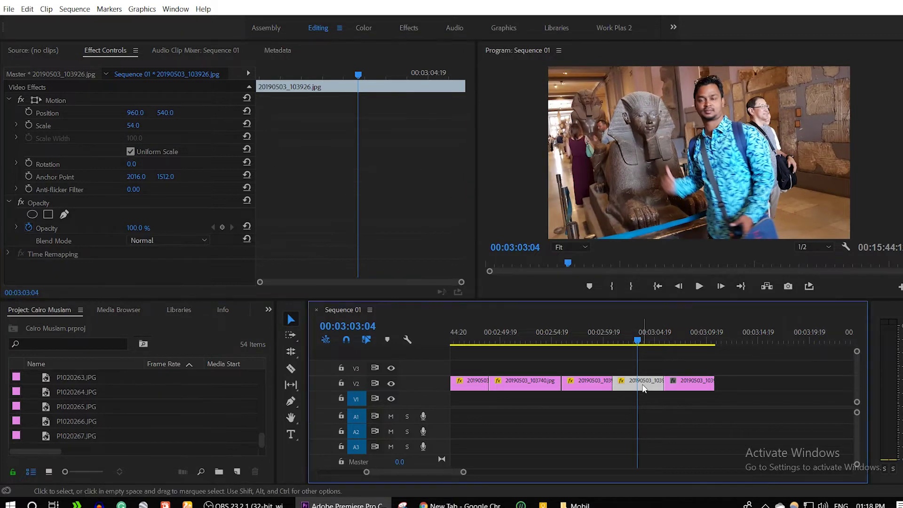
Delete the selected photo clip and ripple-close the gap it leaves on V2.
key("Delete")
left_click(645, 386)
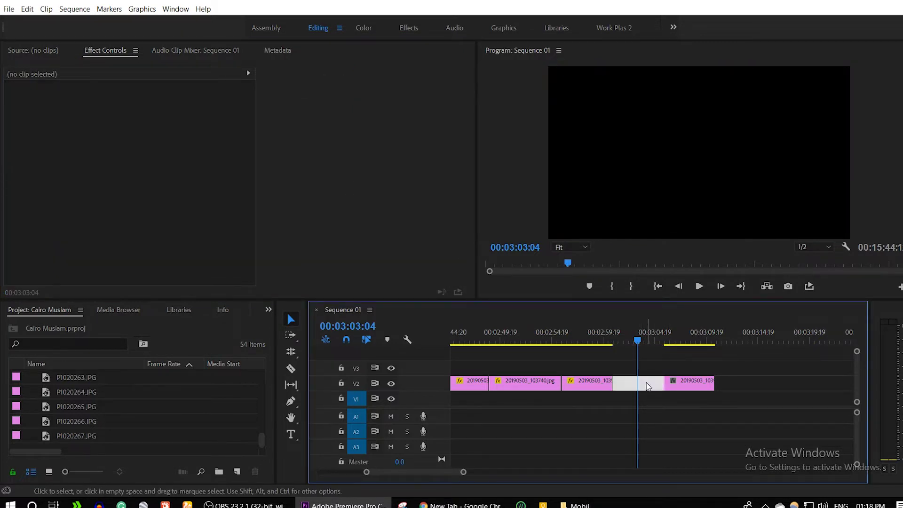
key("Delete")
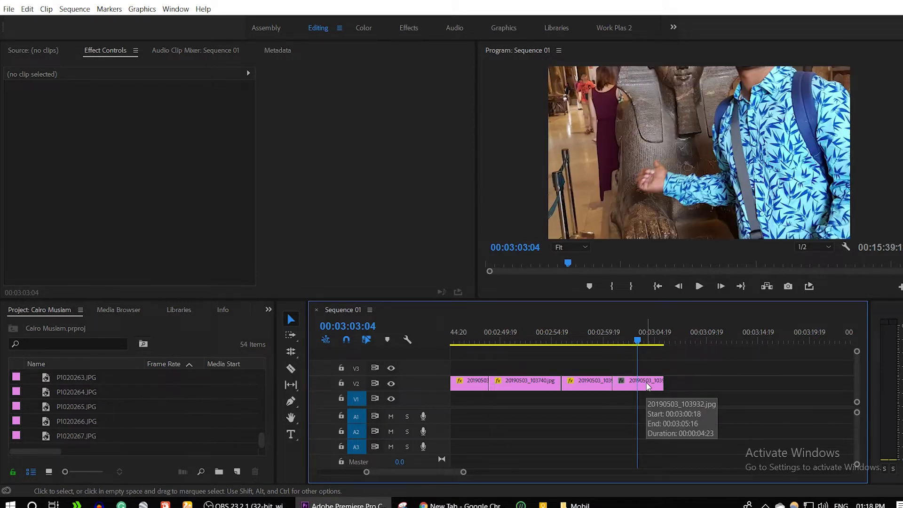
Frame photo 20190503_103932 at scale 61, position 926, 698, and trim its end shorter.
left_click(648, 386)
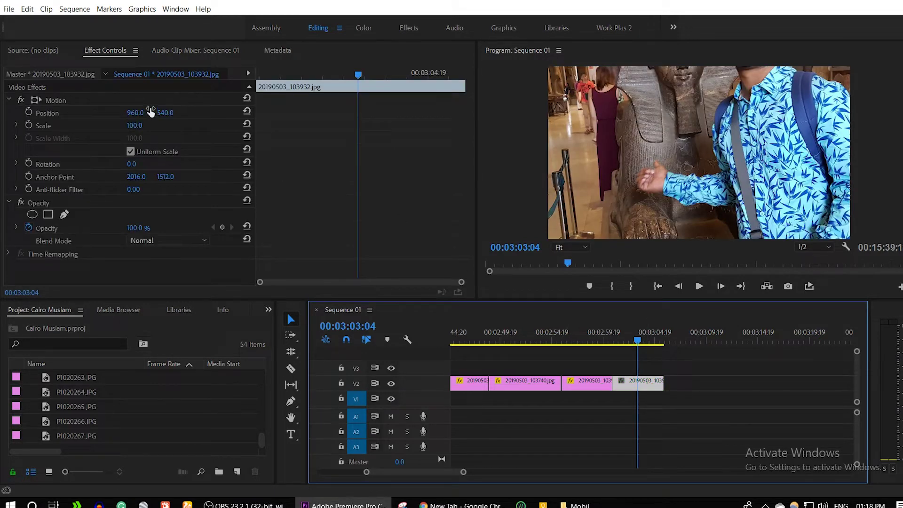
mouse_move(135, 125)
left_mouse_down()
mouse_move(111, 125)
mouse_move(153, 126)
left_mouse_up()
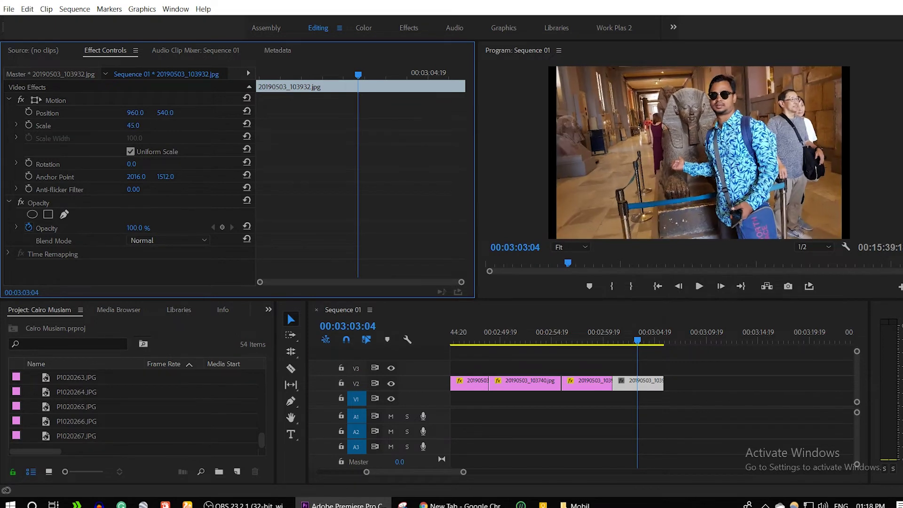
left_click_drag(174, 114, 170, 112)
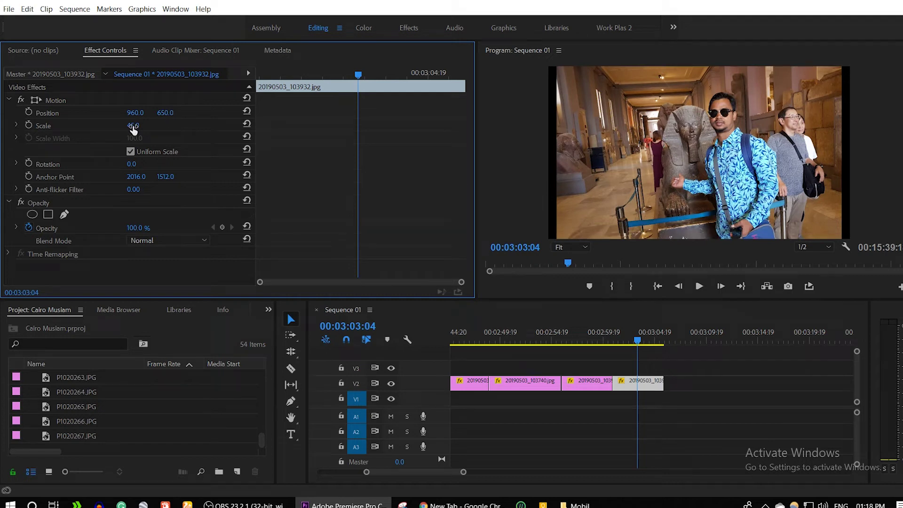
mouse_move(133, 125)
left_mouse_down()
mouse_move(143, 125)
mouse_move(120, 115)
left_mouse_up()
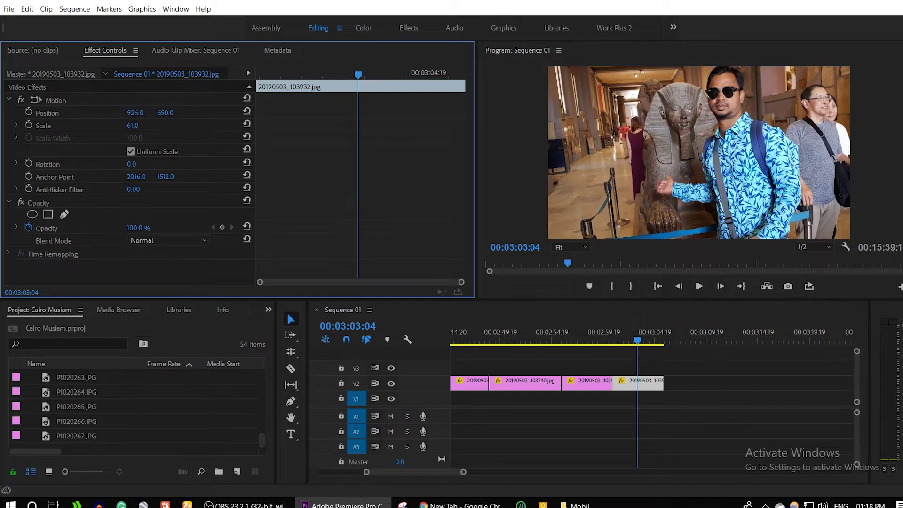
left_click_drag(166, 113, 185, 113)
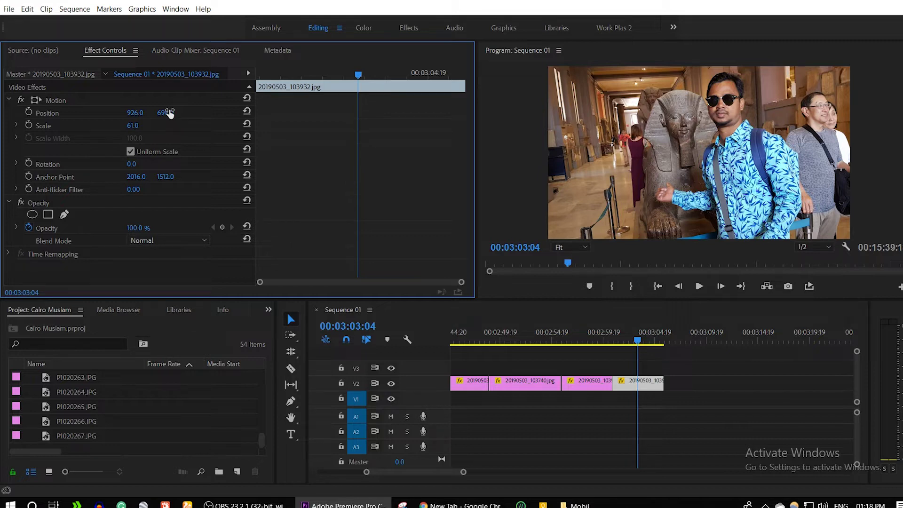
mouse_move(662, 380)
left_mouse_down()
mouse_move(622, 370)
mouse_move(627, 380)
left_mouse_up()
Keyframe the last photo's Scale from 61 to 79 and Position Y from 698 to 971 over one second.
left_click(616, 337)
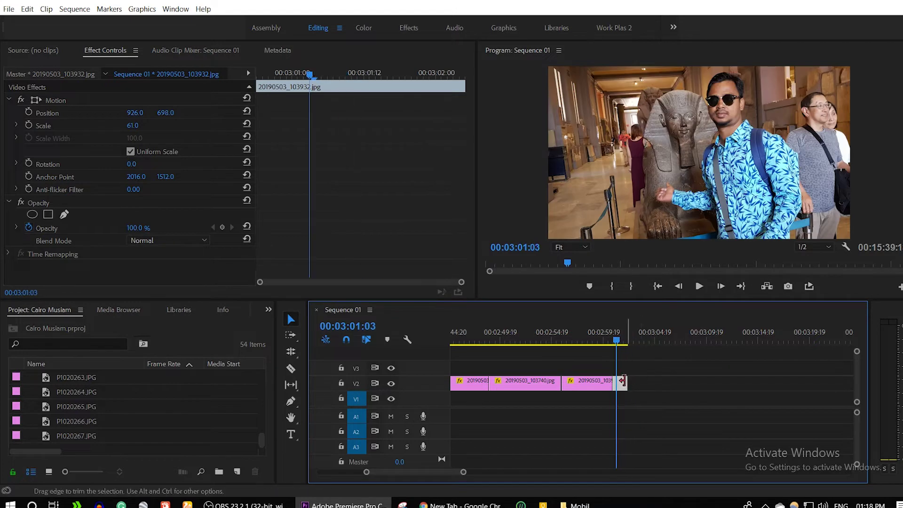
left_click_drag(301, 70, 247, 68)
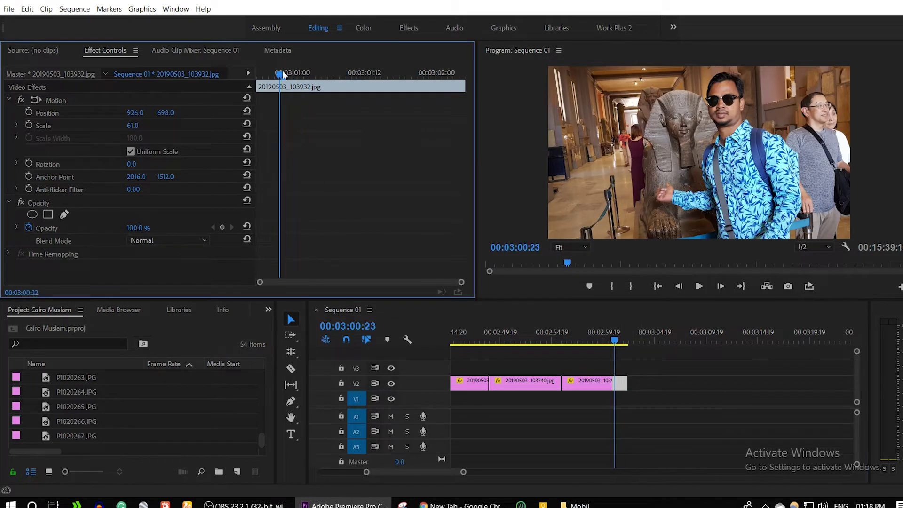
left_click(28, 125)
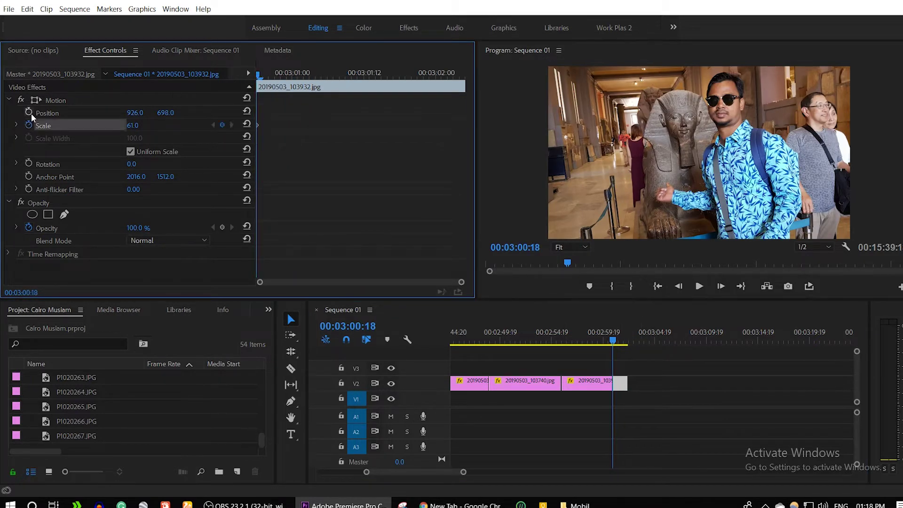
left_click(28, 111)
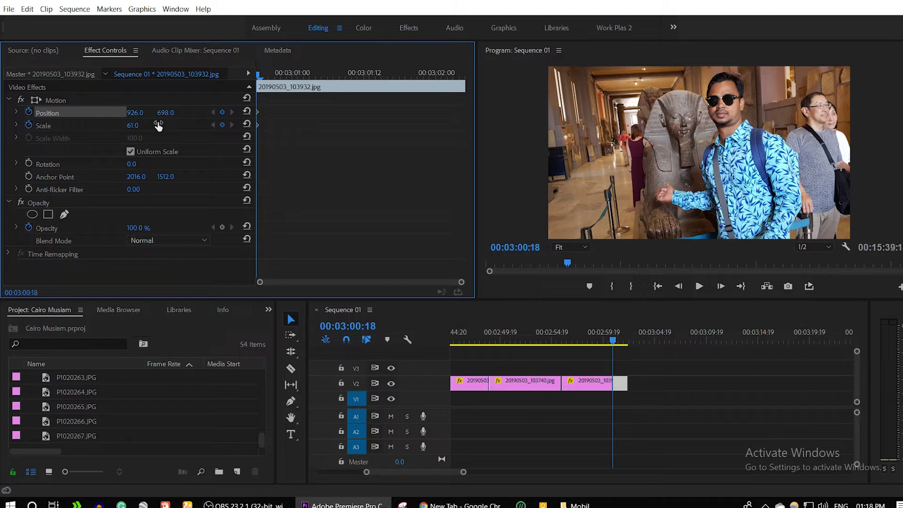
left_click(400, 74)
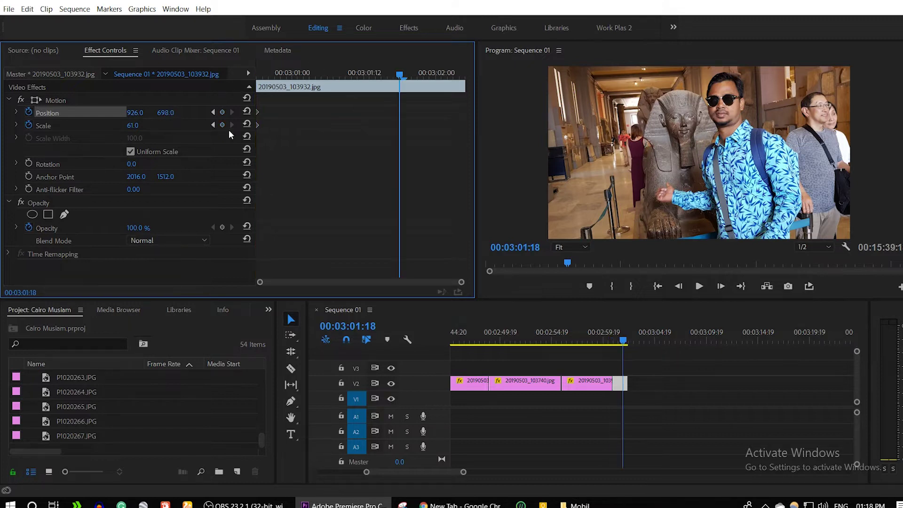
left_click_drag(133, 127, 182, 111)
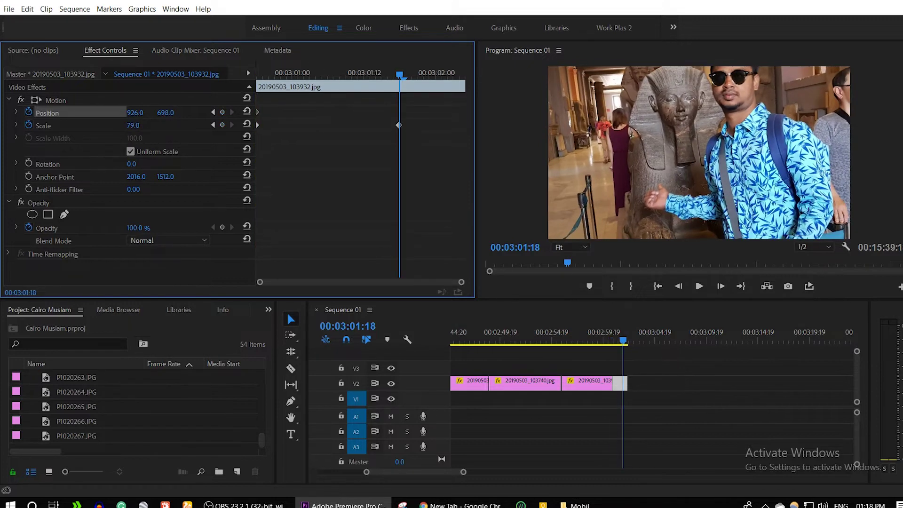
left_click_drag(181, 111, 226, 111)
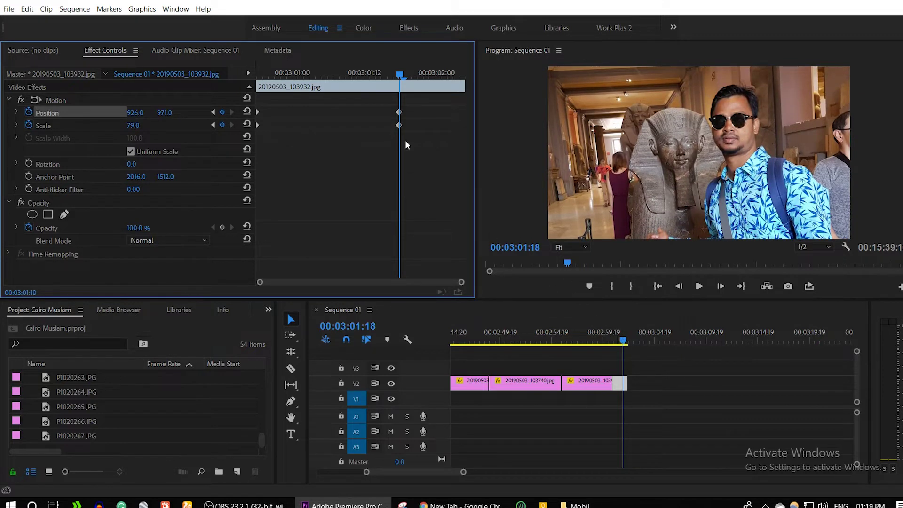
Play back the animated photo from its start, then bring up the browser window.
left_click_drag(399, 78, 184, 65)
key("space")
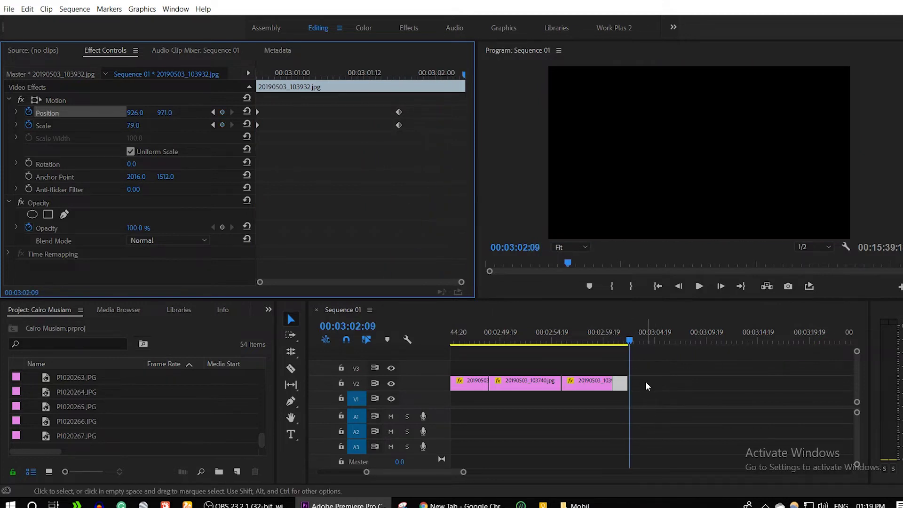
left_click(645, 382)
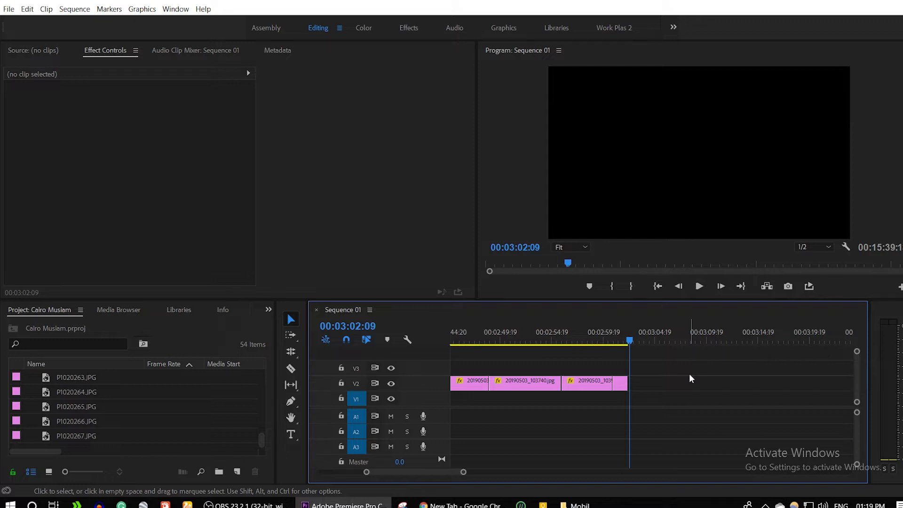
left_click(461, 505)
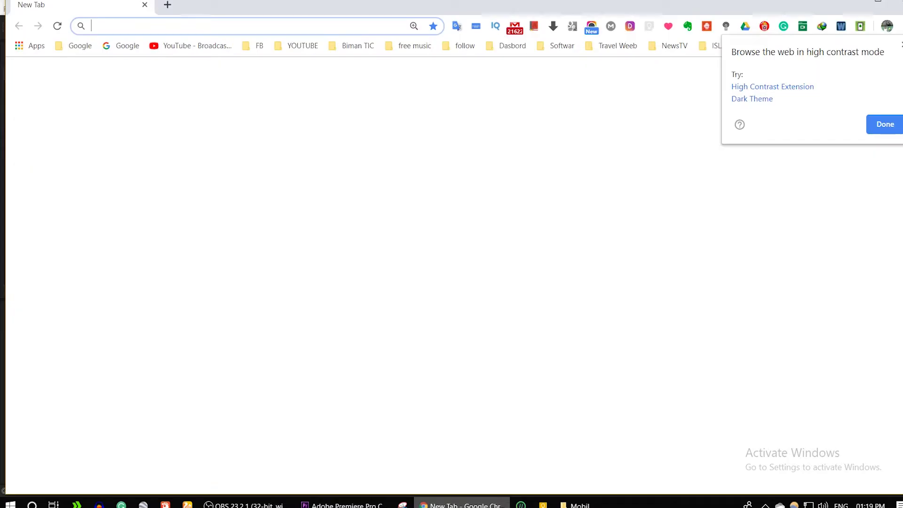
Hide the browser, bring up the Mobil photo folder and clear its current selection.
left_click(852, 6)
left_click(622, 506)
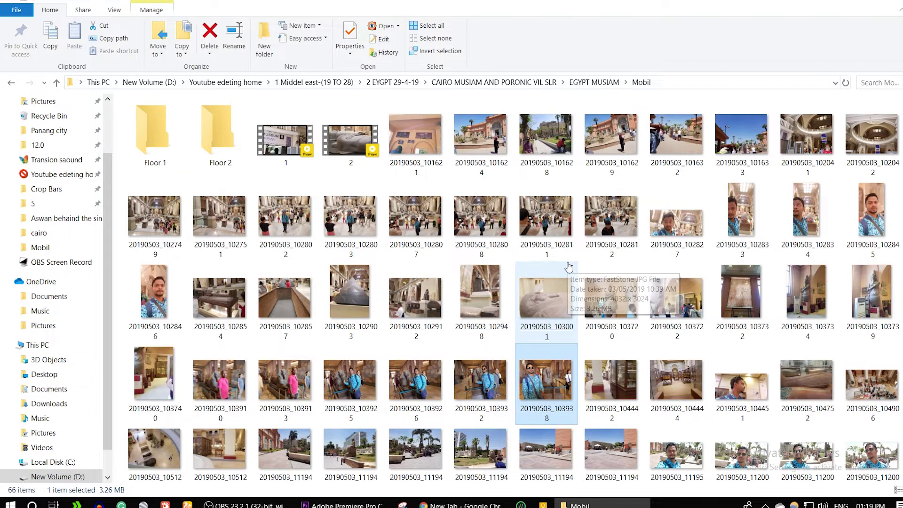
mouse_move(738, 211)
mouse_move(853, 135)
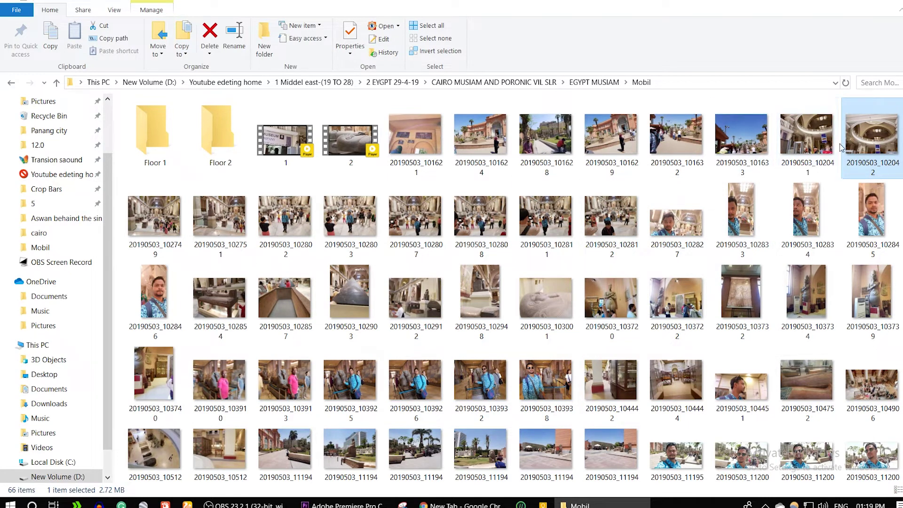
mouse_move(310, 307)
mouse_move(338, 324)
scroll(338, 324, "down", 2)
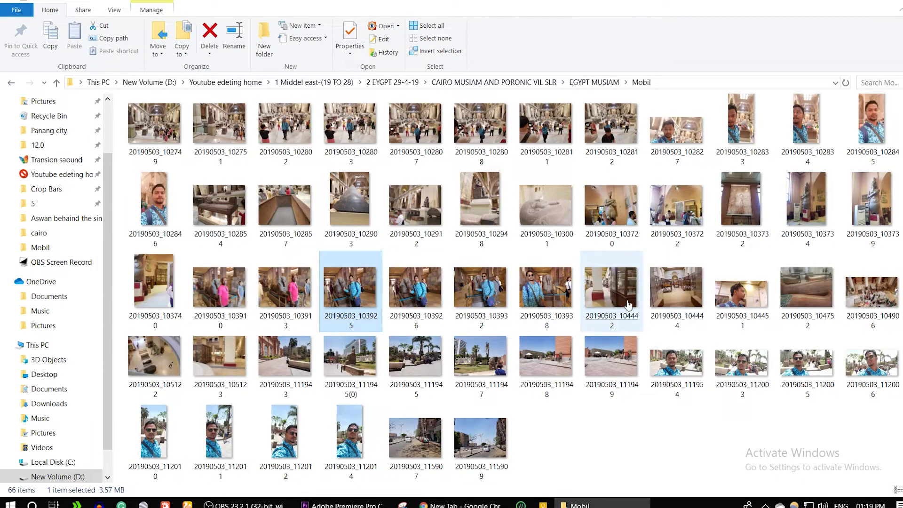
mouse_move(626, 300)
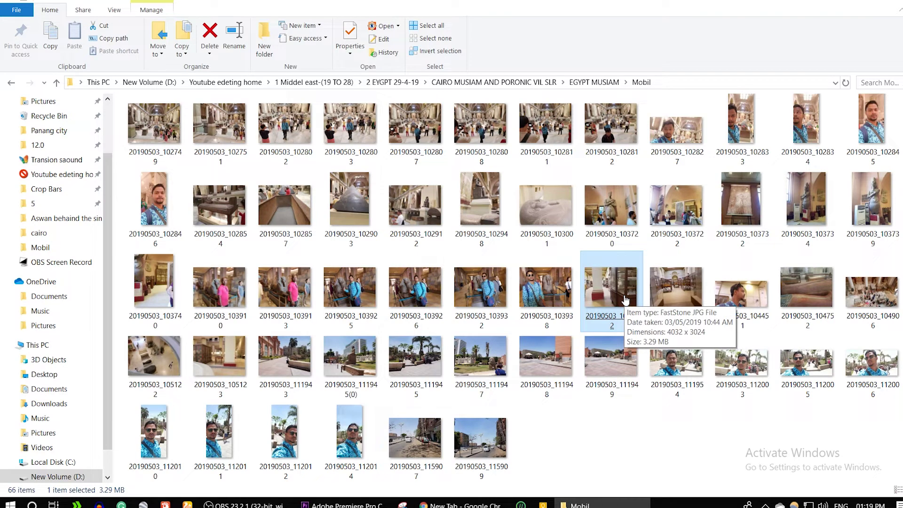
left_click(687, 439)
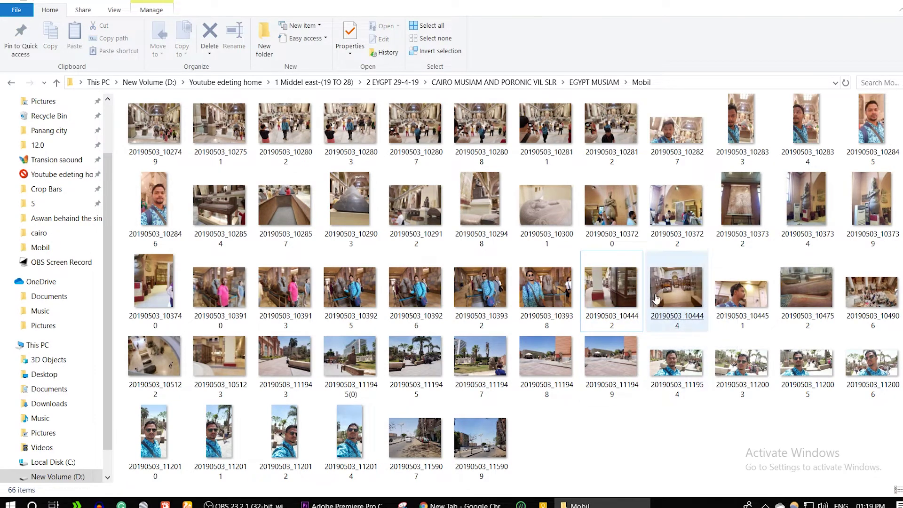
Select six museum JPGs, including 20190503_104444, 104451, 104906, 105122 and 105123, and drag them to Premiere.
mouse_move(617, 290)
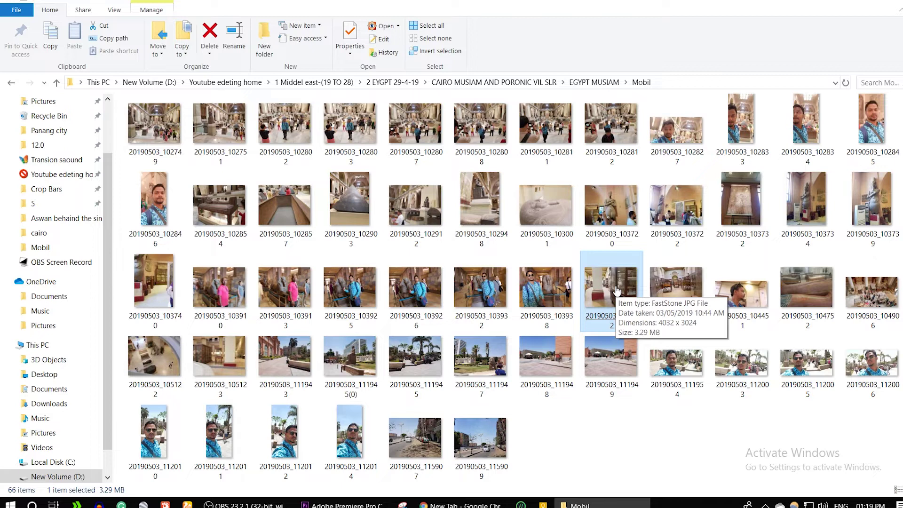
left_click(676, 288, "ctrl")
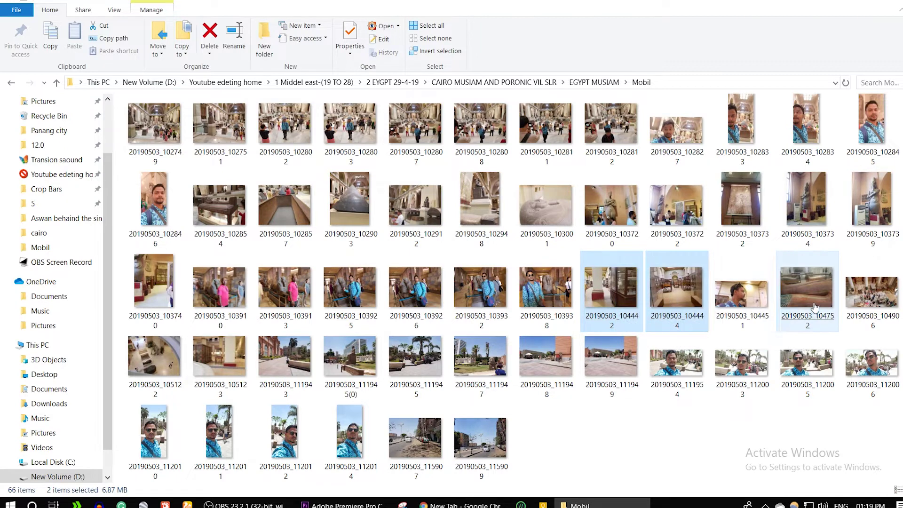
left_click(748, 296, "ctrl")
left_click(866, 281, "ctrl")
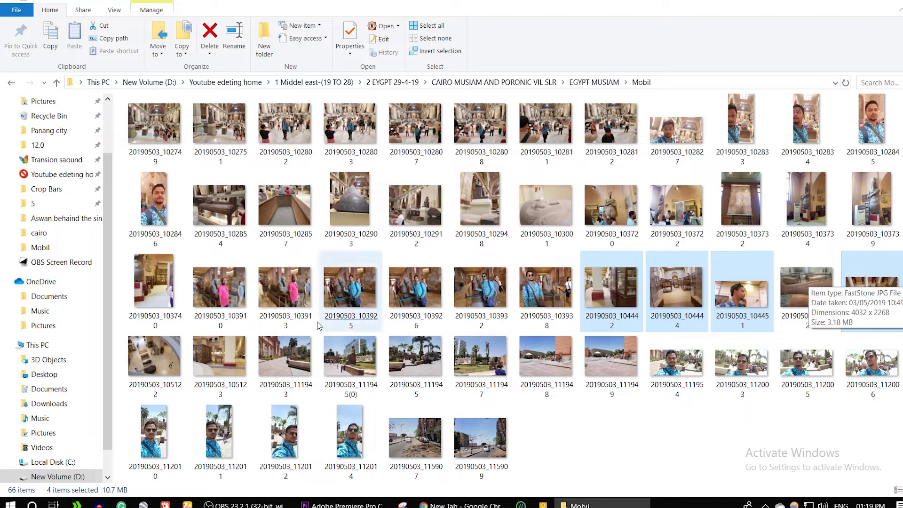
left_click(234, 365, "ctrl")
left_click(153, 357, "ctrl")
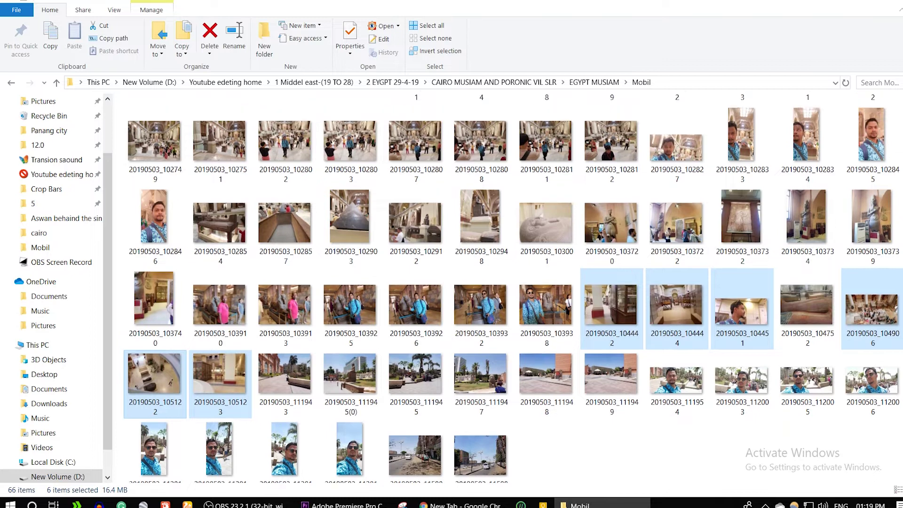
scroll(513, 289, "up", 2)
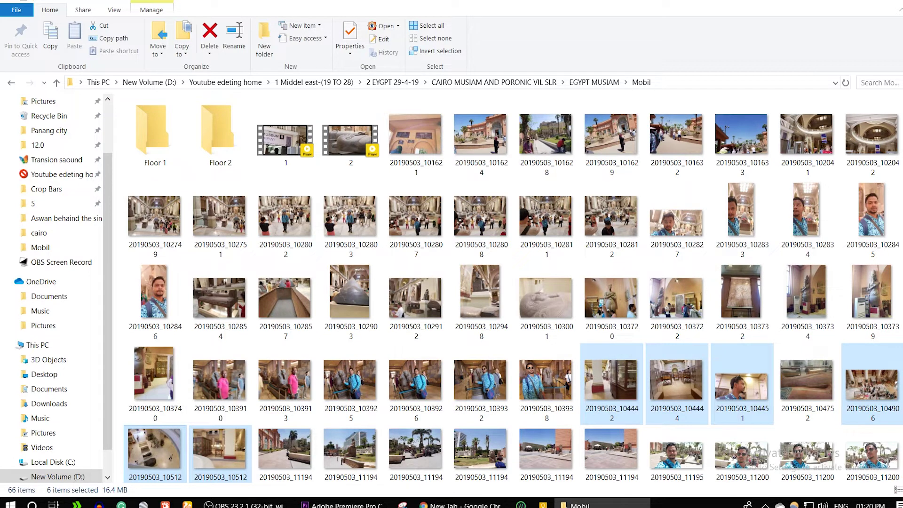
scroll(513, 289, "down", 2)
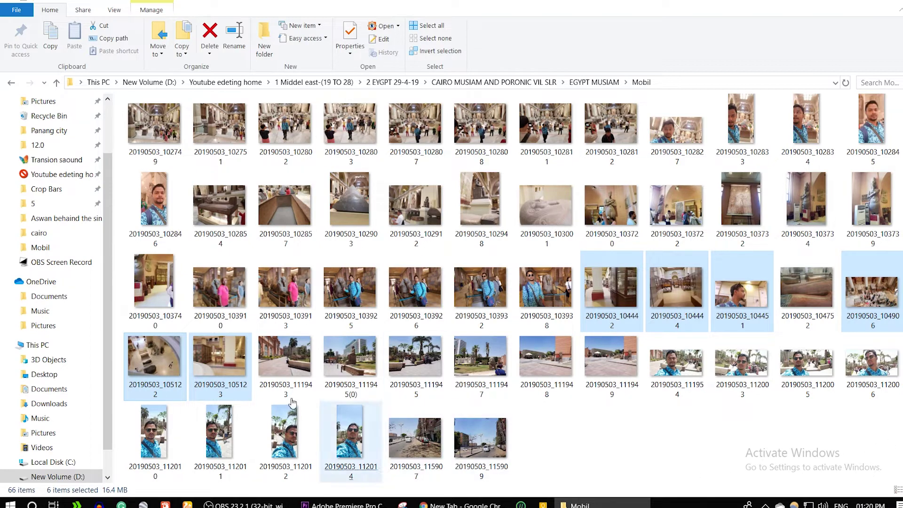
left_click_drag(215, 374, 524, 451)
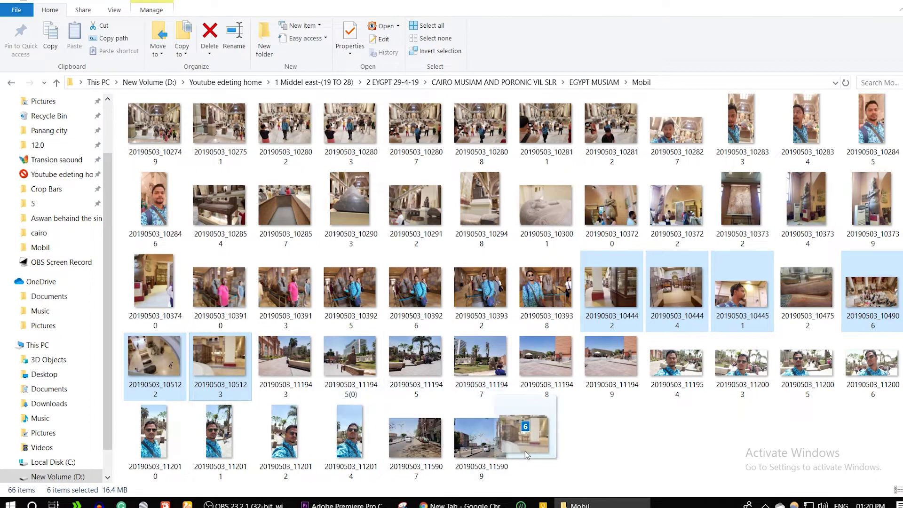
mouse_move(525, 451)
left_mouse_down()
mouse_move(346, 506)
mouse_move(765, 378)
left_mouse_up()
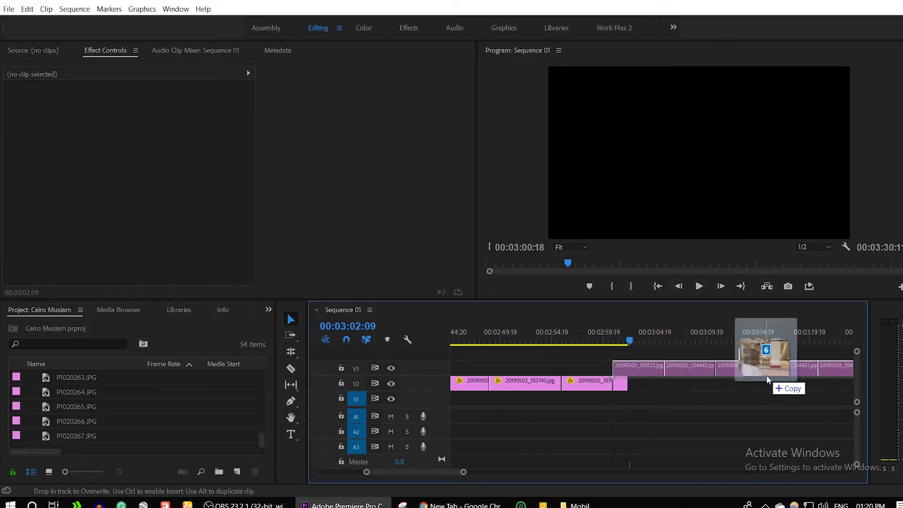
Drop the six photos onto V1 at the playhead and zoom the timeline out.
left_click_drag(765, 374, 781, 396)
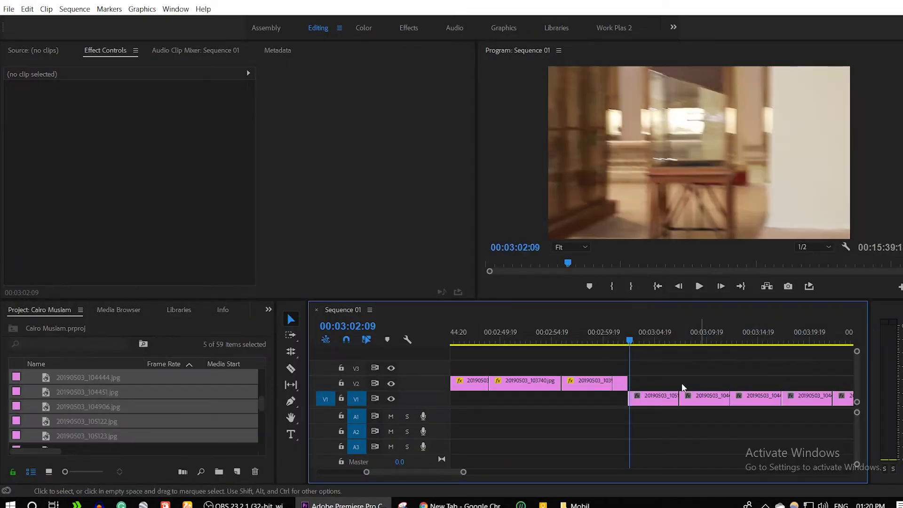
key("minus")
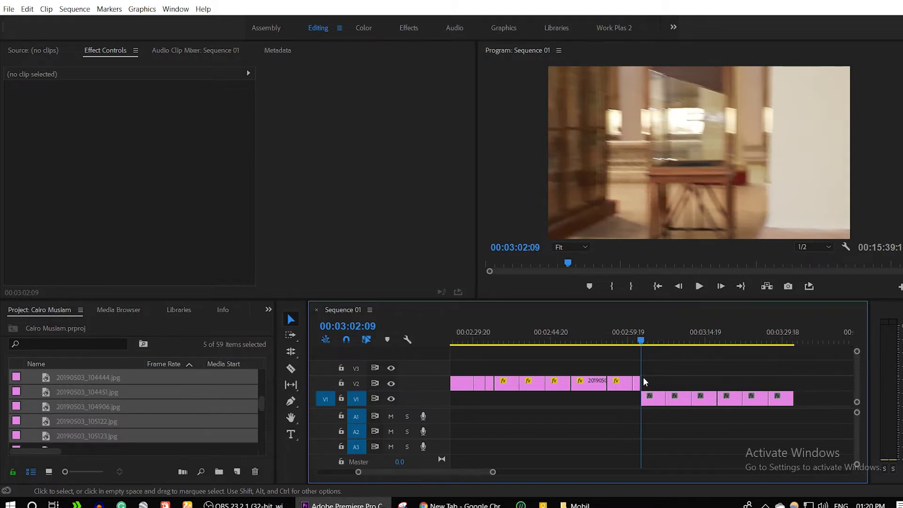
key("minus")
Shift the V2 photo clips down onto V1 with Alt+Down, then select 20190503_105123.jpg.
left_click_drag(501, 365, 642, 392)
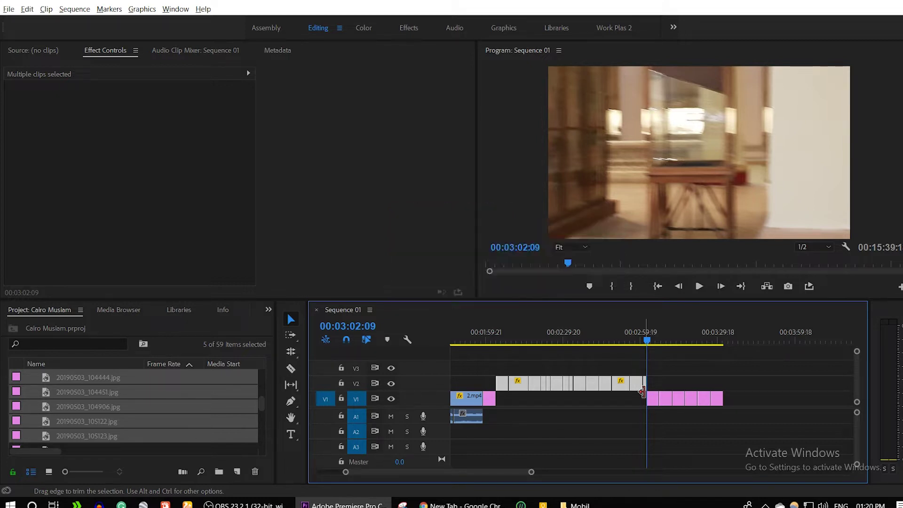
key("alt+Down")
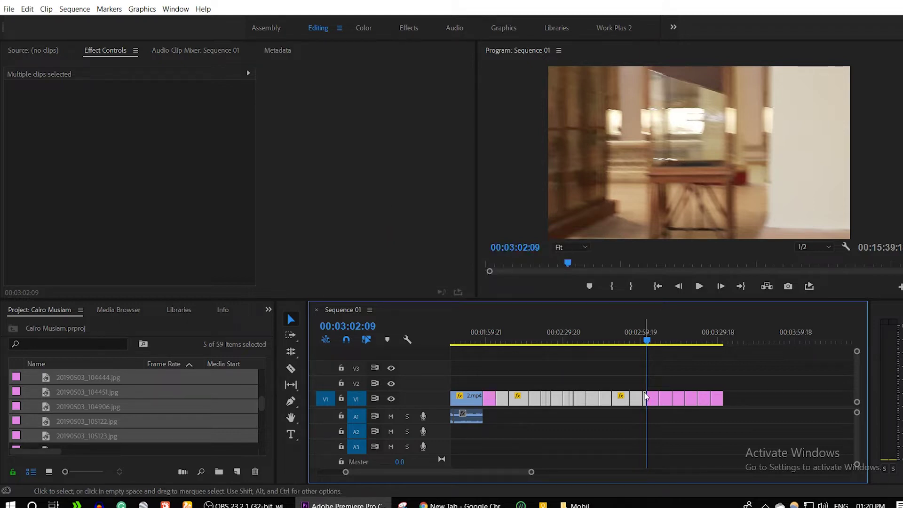
left_click_drag(620, 332, 650, 361)
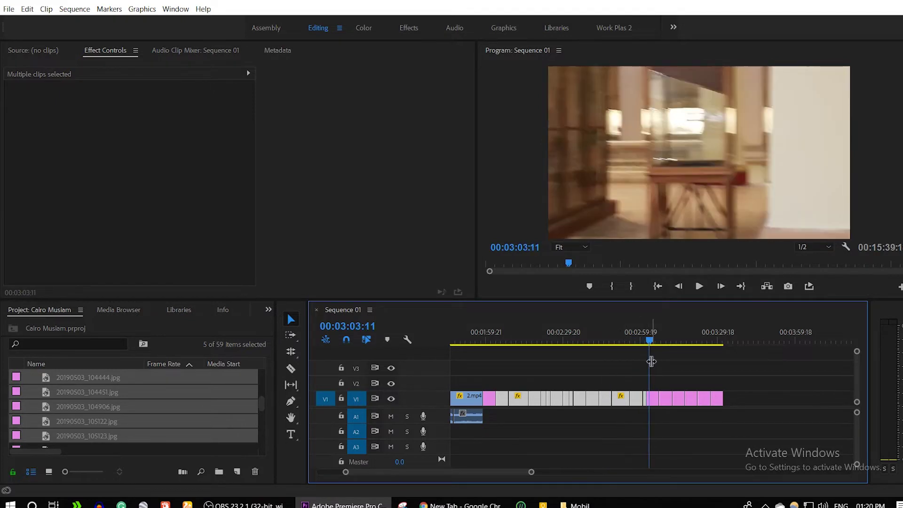
left_click(652, 399)
Scale the selected photo to 38, then nudge it up to 42.
left_click(134, 125)
type("38")
key("Return")
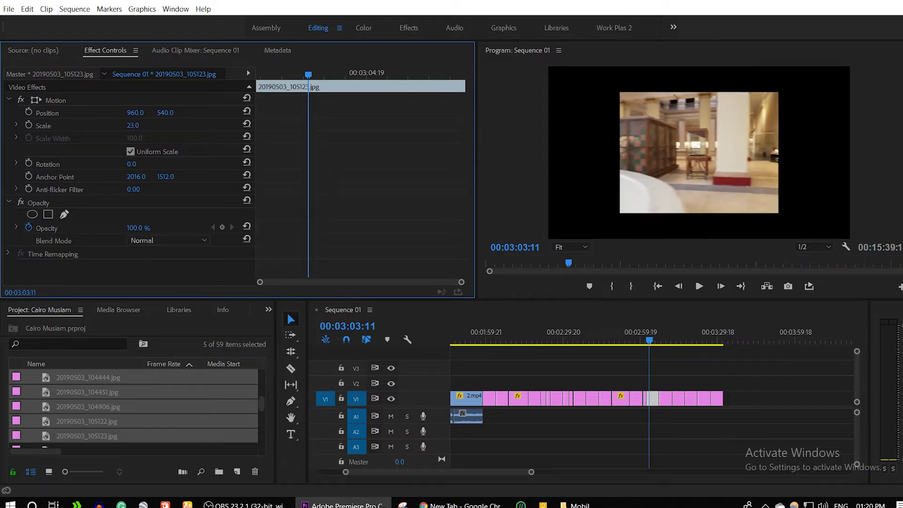
left_click_drag(133, 125, 141, 125)
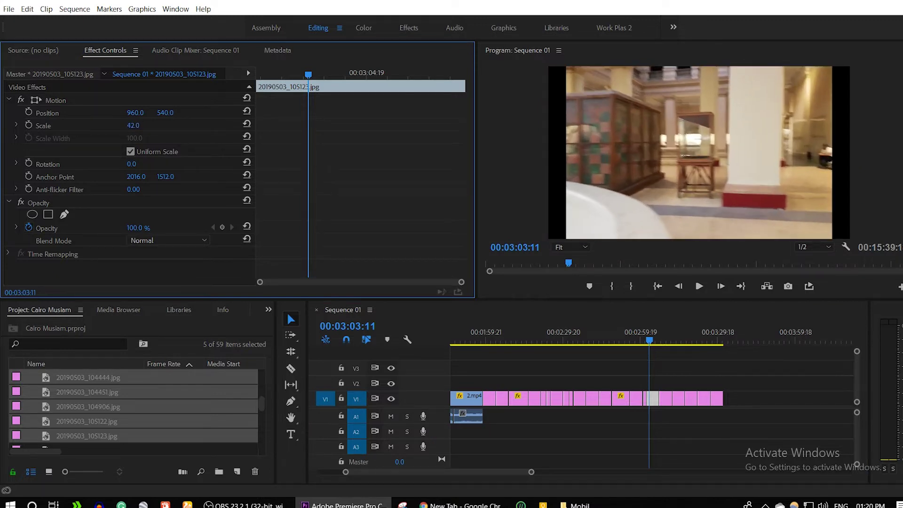
Delete the photo clip at 03:03 and preview the following clip.
left_click(656, 402)
key("Delete")
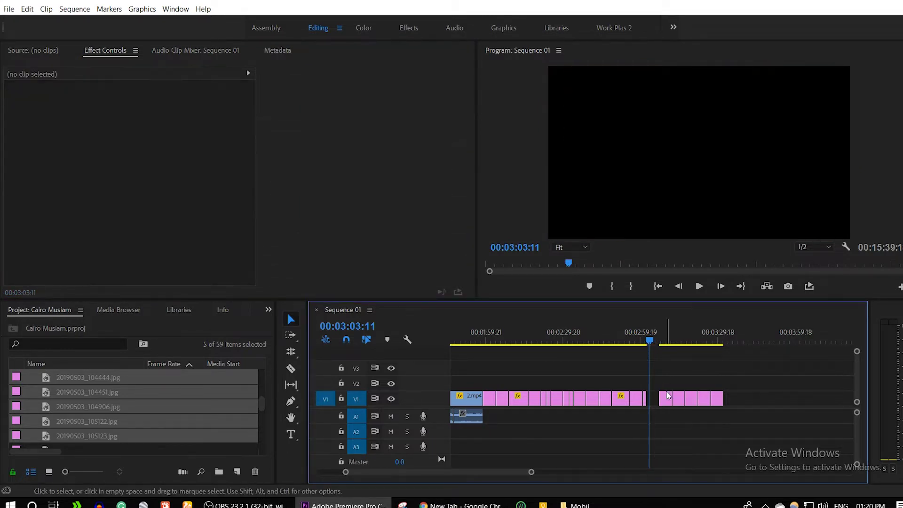
left_click(664, 341)
key("space")
key("space")
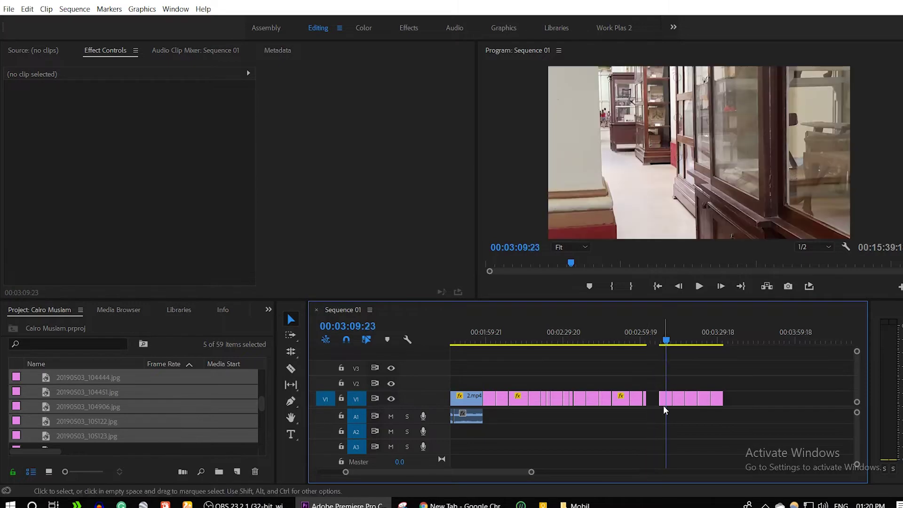
Set 20190503_104442.jpg's scale to 49 after trying 43 and 56.
left_click(665, 402)
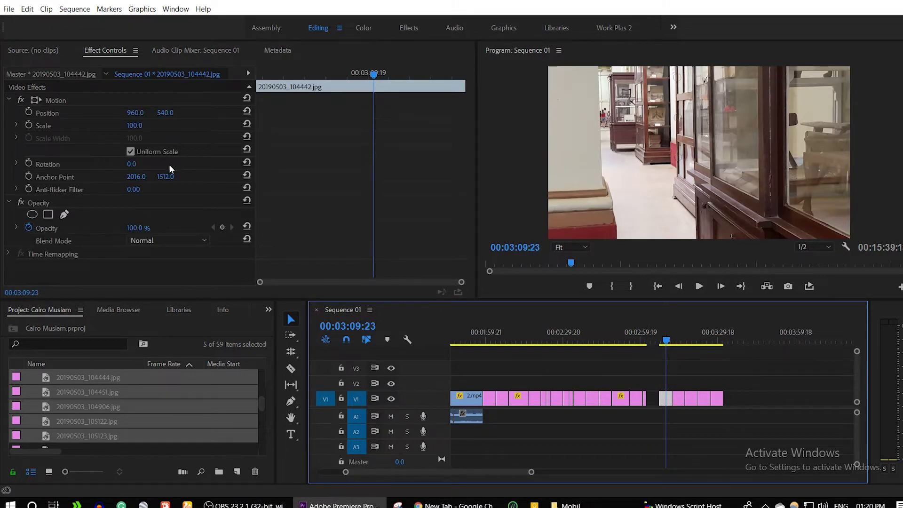
left_click(138, 131)
type("43")
key("Return")
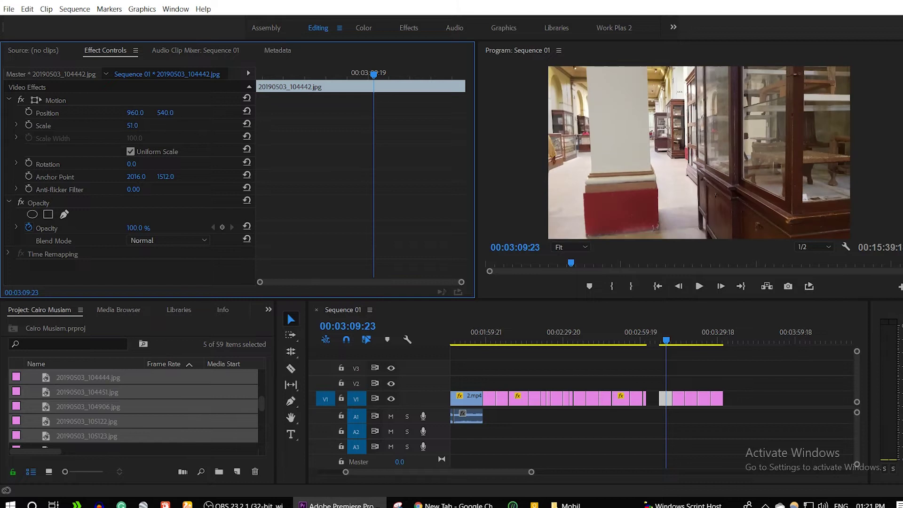
type("56")
key("Return")
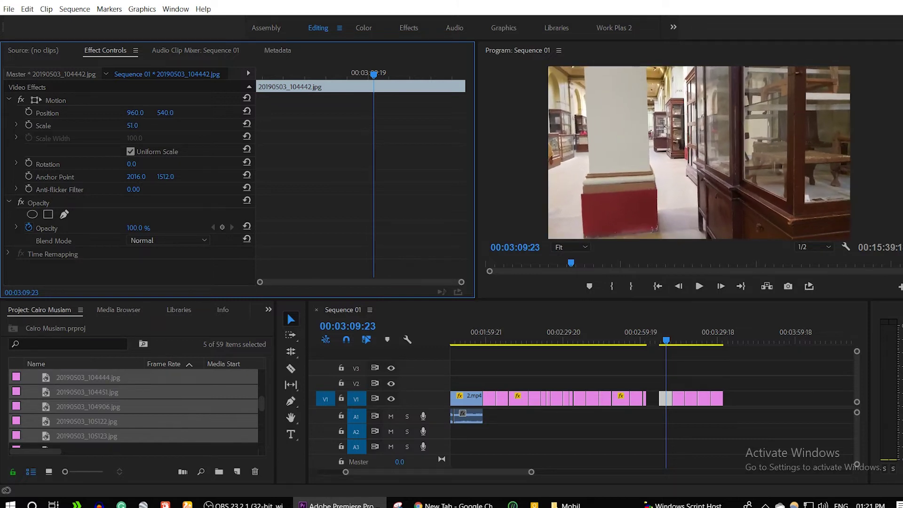
type("49")
key("Return")
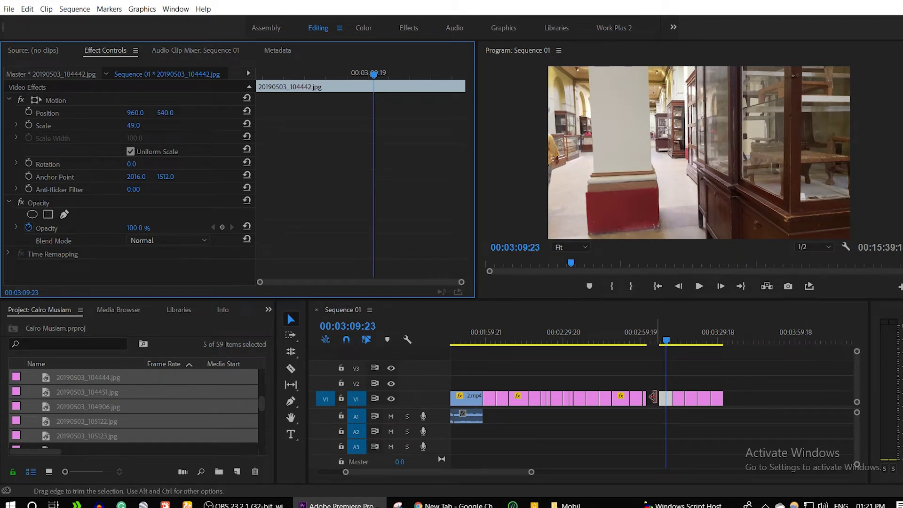
Delete the gap on V1, return the playhead to 03:02:13 and zoom in.
left_click(655, 402)
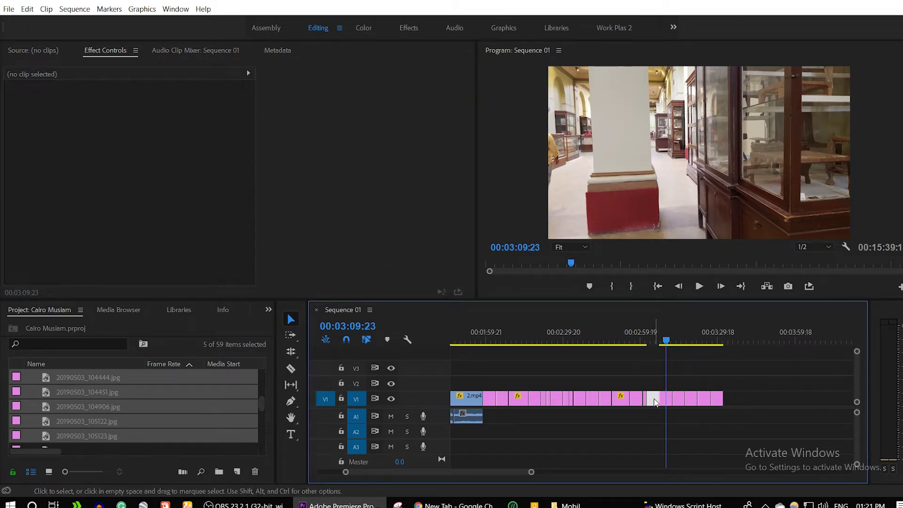
key("Delete")
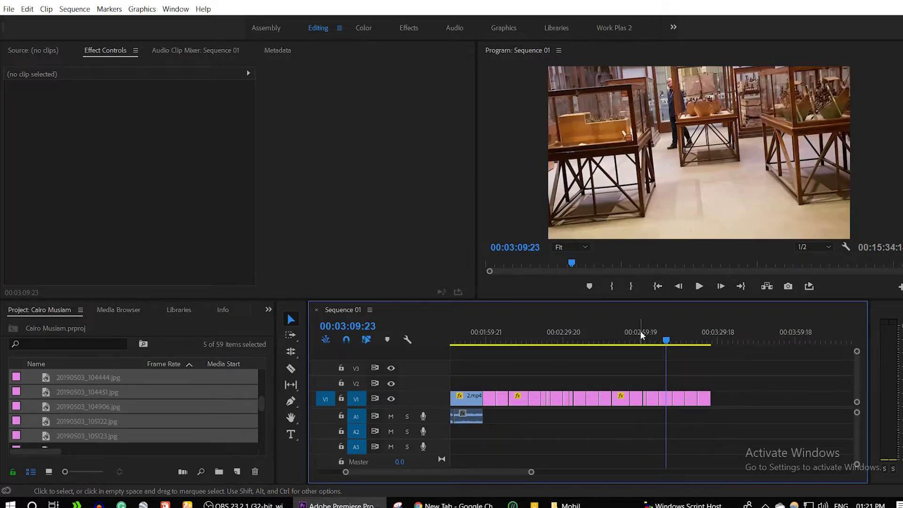
left_click(648, 338)
key("equal")
key("equal")
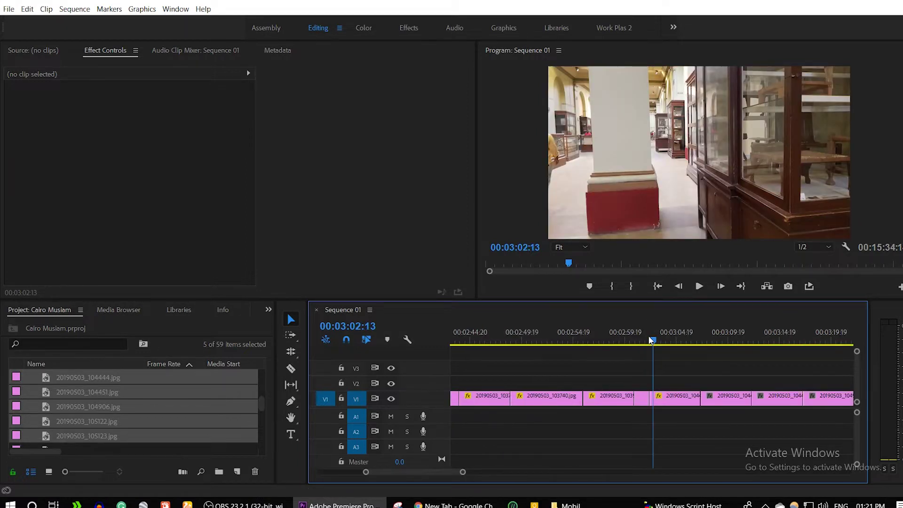
Place the playhead at 03:03:11 and select the photo clip there.
left_click(660, 340)
left_click(662, 344)
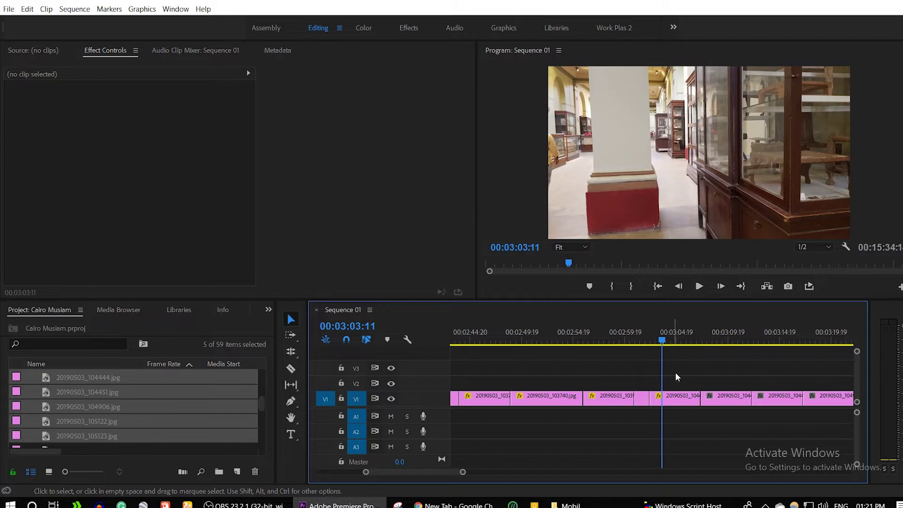
left_click(667, 404)
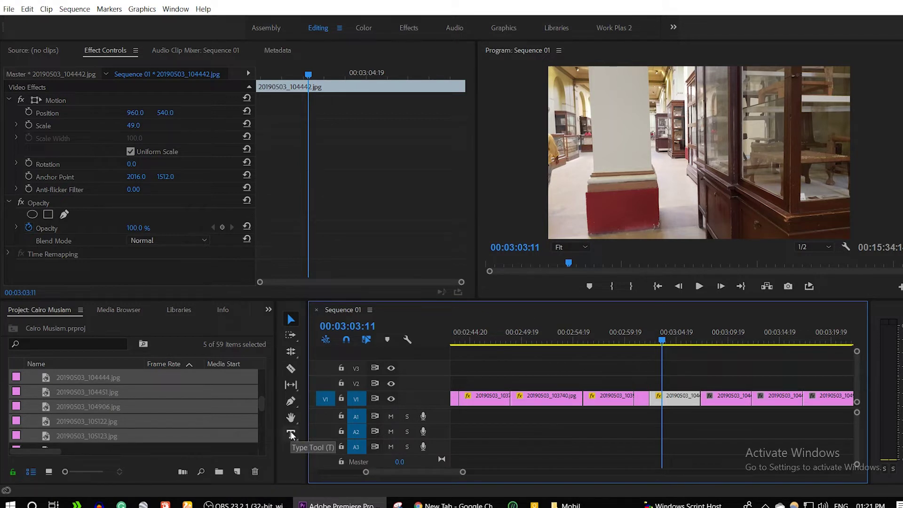
Type the title '2nd Floor' in the Program monitor with the Type Tool.
left_click(290, 433)
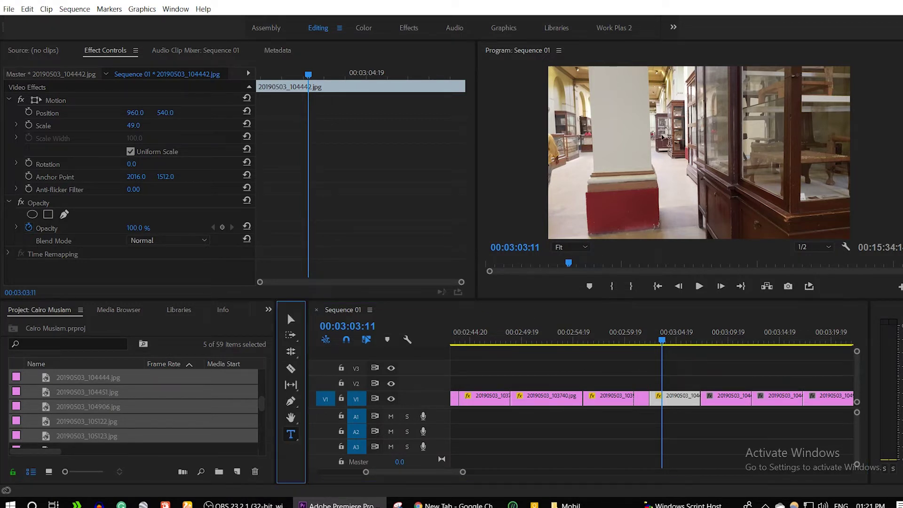
left_click(585, 94)
type("2n")
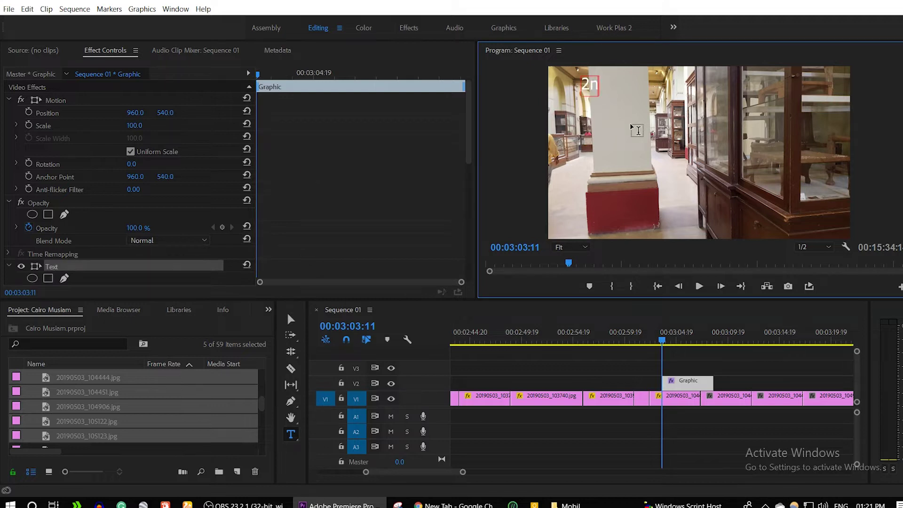
type("d F")
type("lo")
type("or")
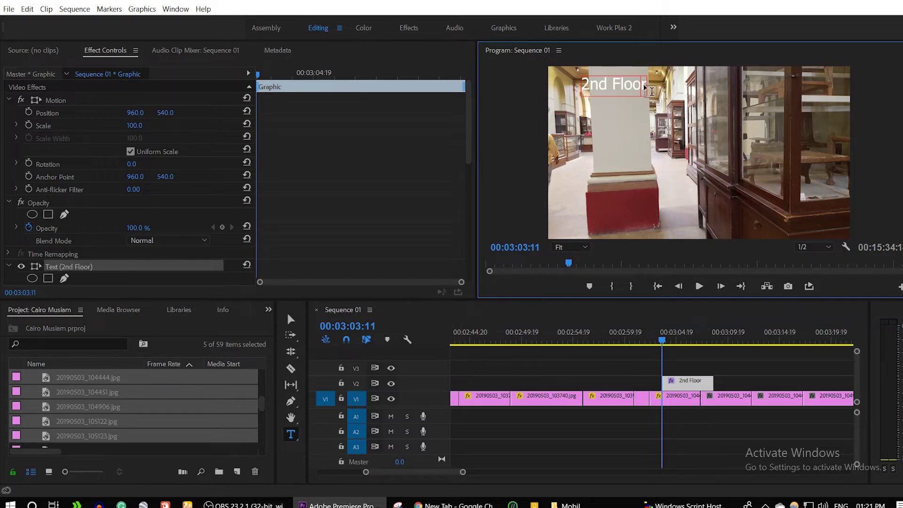
left_click(635, 88)
left_click_drag(648, 87, 587, 84)
left_click(587, 84)
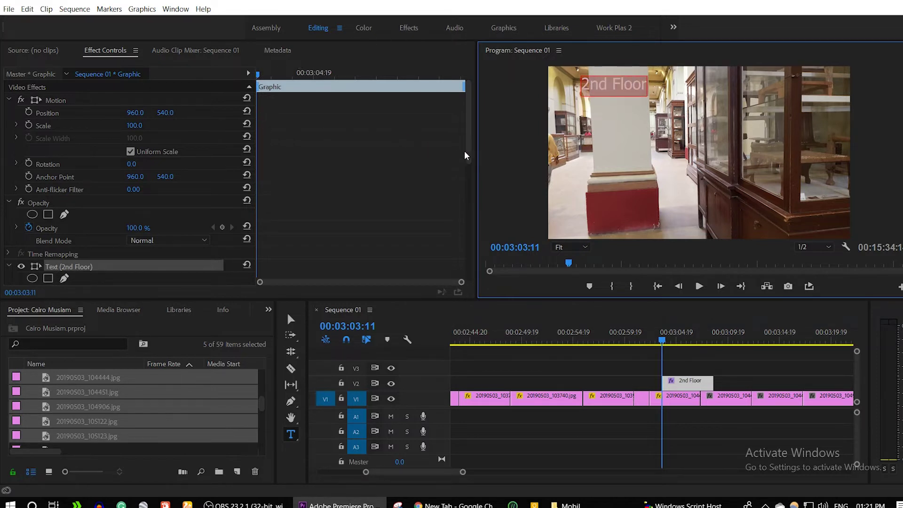
scroll(329, 148, "down", 2)
Set the 2nd Floor title's font style to Bold and enlarge its font size.
scroll(331, 155, "down", 1)
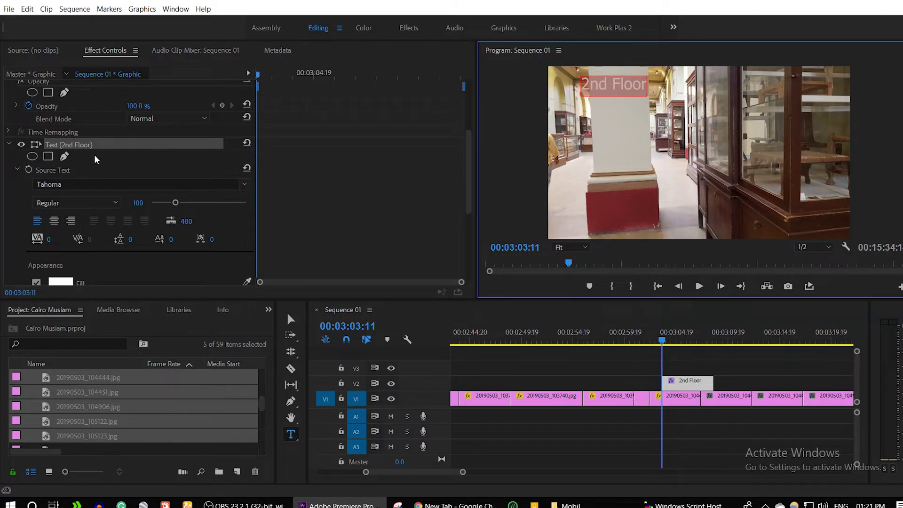
scroll(329, 197, "down", 2)
scroll(262, 208, "down", 1)
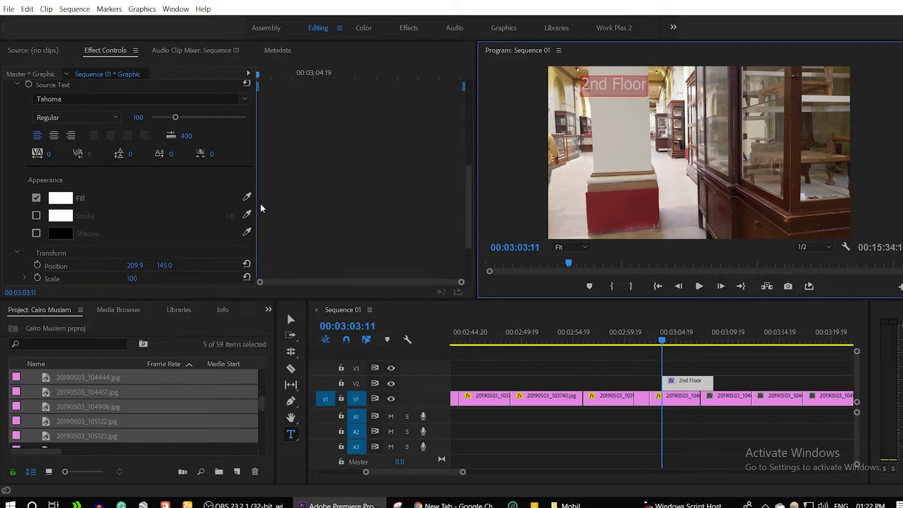
scroll(169, 192, "up", 2)
scroll(94, 186, "up", 1)
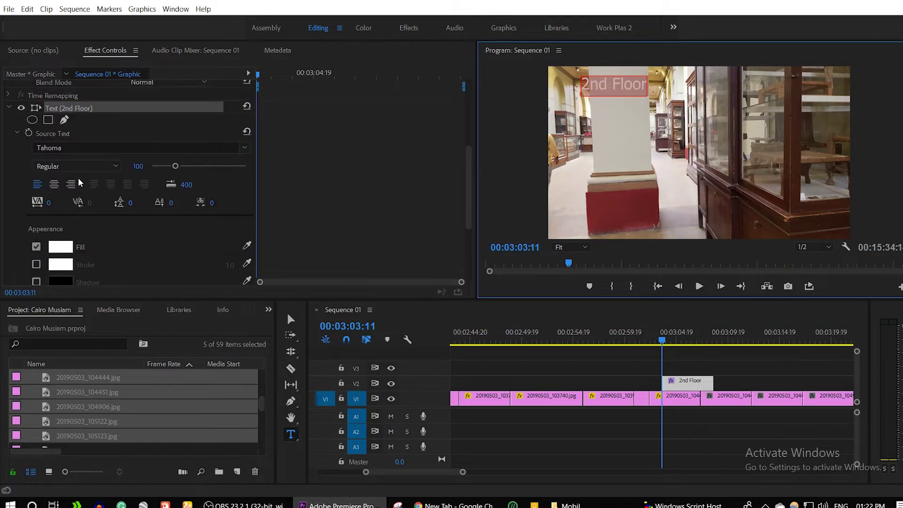
left_click(71, 166)
left_click(82, 191)
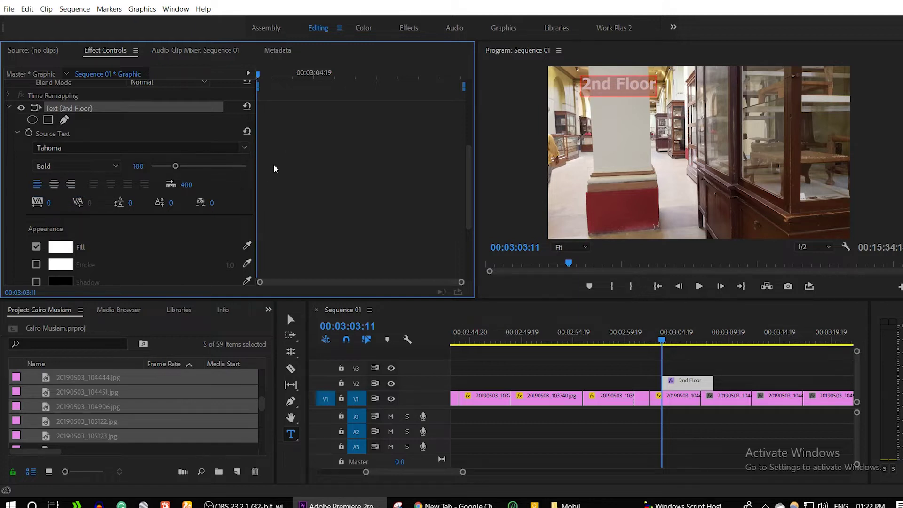
scroll(275, 168, "down", 2)
scroll(275, 168, "up", 1)
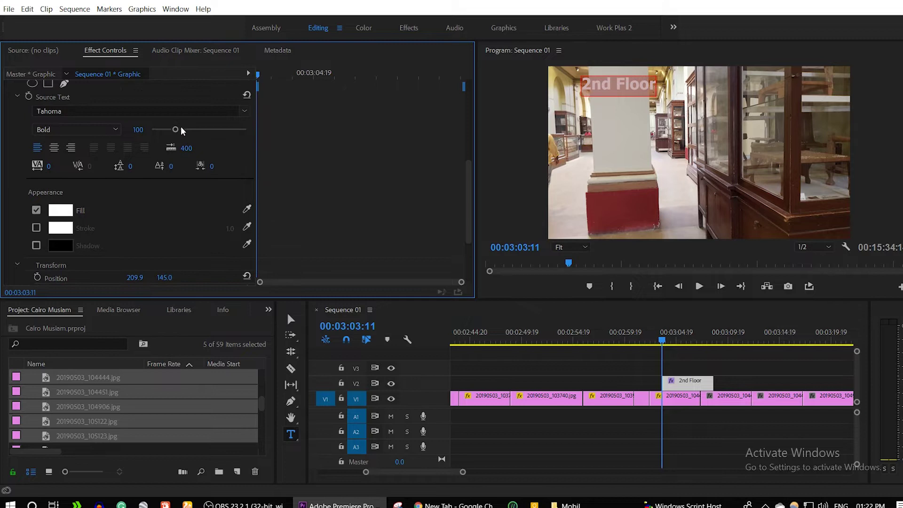
left_click_drag(175, 129, 198, 137)
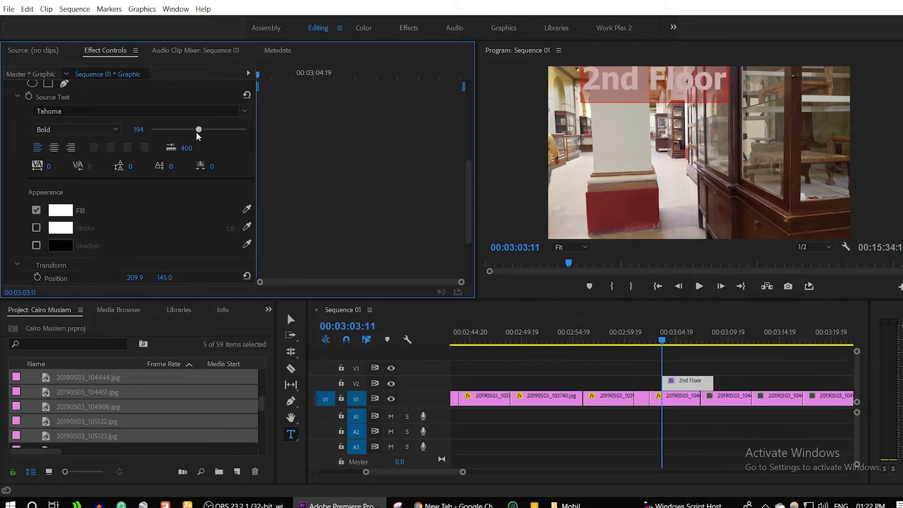
Move the title to position 857.9, 234.0 in the upper right of the frame.
scroll(275, 149, "down", 3)
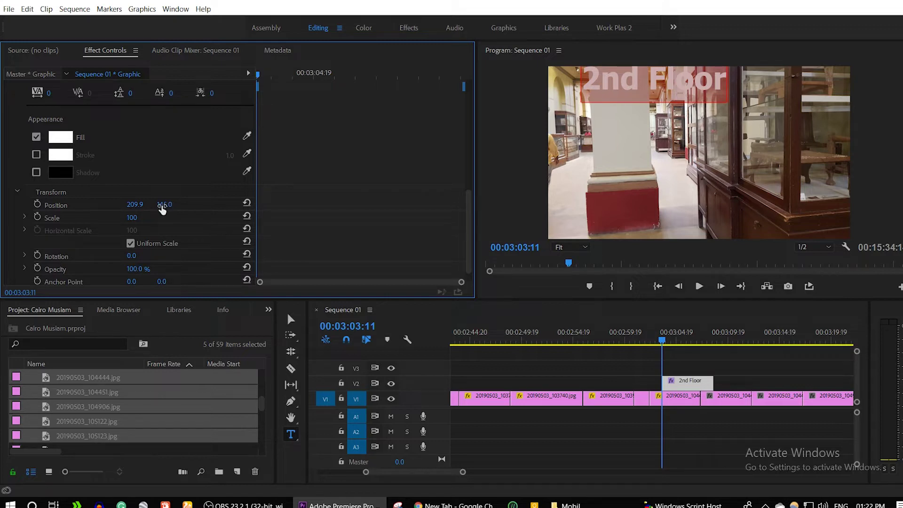
left_click_drag(162, 205, 225, 205)
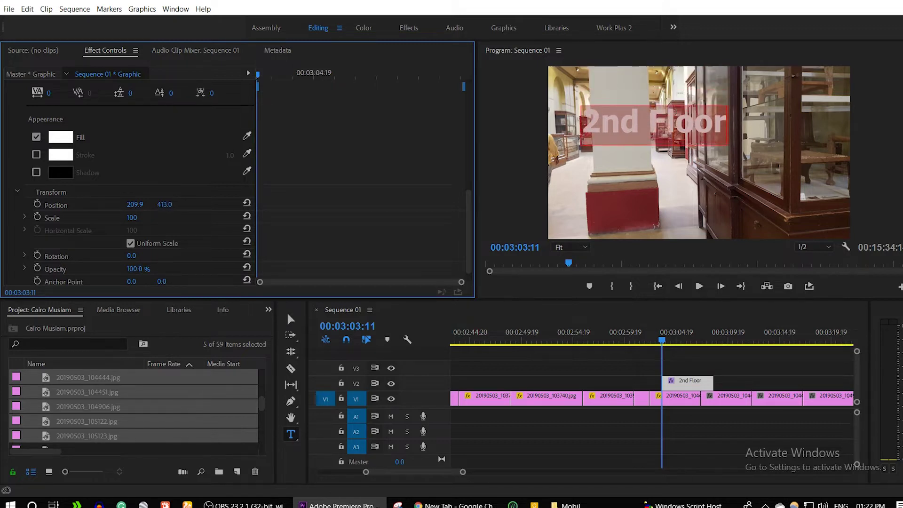
mouse_move(165, 205)
left_mouse_down()
mouse_move(135, 210)
mouse_move(292, 200)
left_mouse_up()
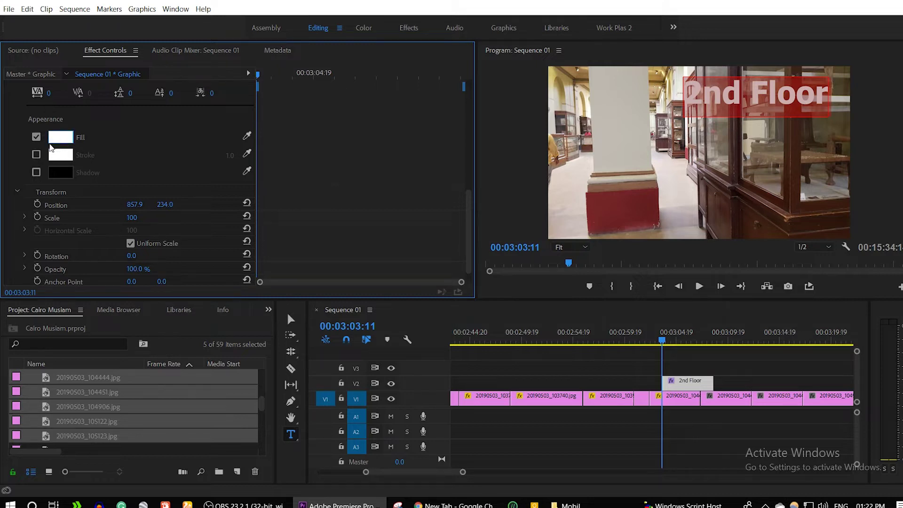
Add a dark blue (072FA3) stroke to the 2nd Floor title.
left_click(37, 154)
left_click(60, 155)
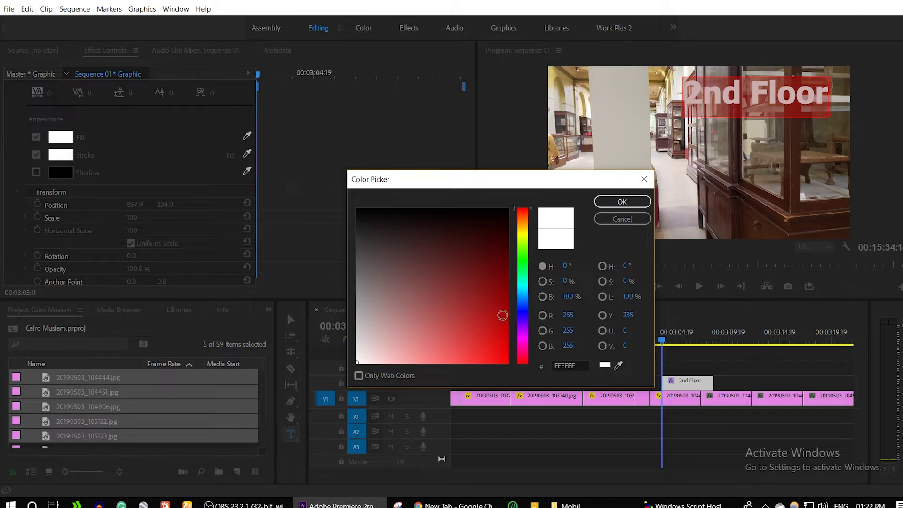
left_click(522, 310)
left_click(501, 307)
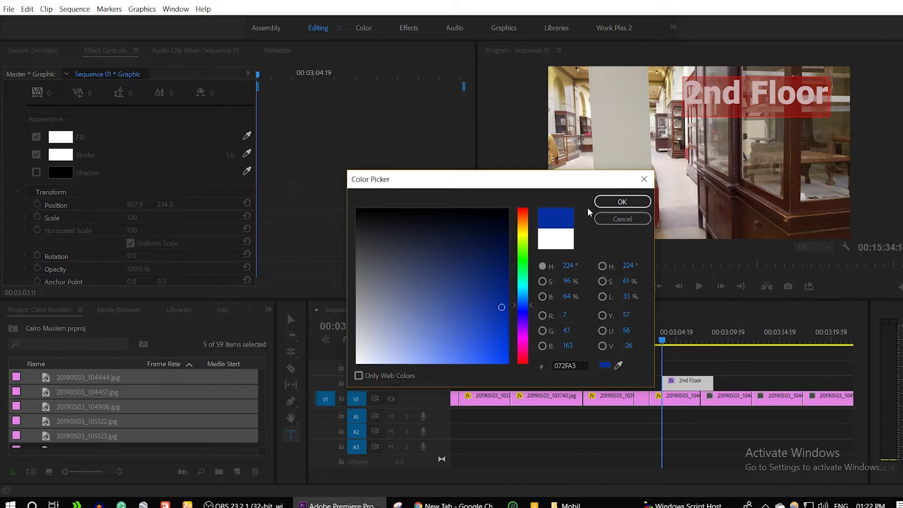
left_click(609, 203)
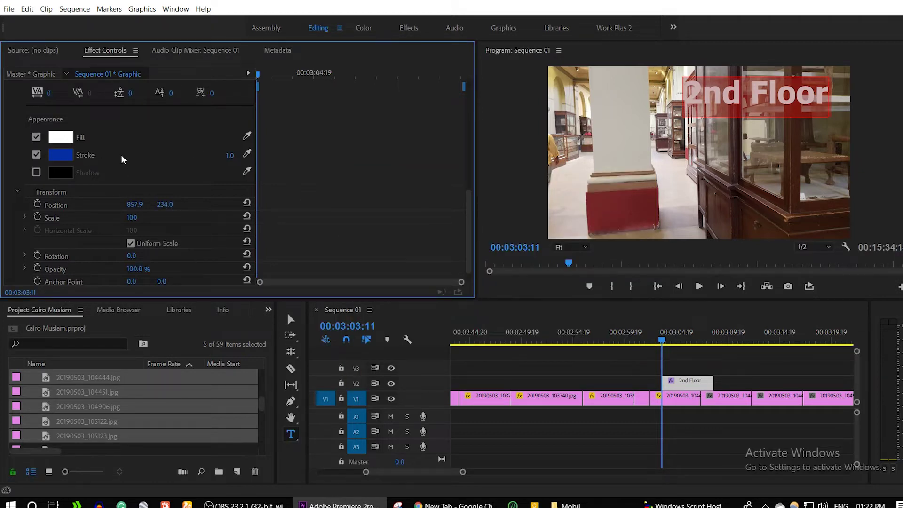
Set the stroke width to 13, then thin it to 9.0.
left_click(229, 155)
type("13")
key("Return")
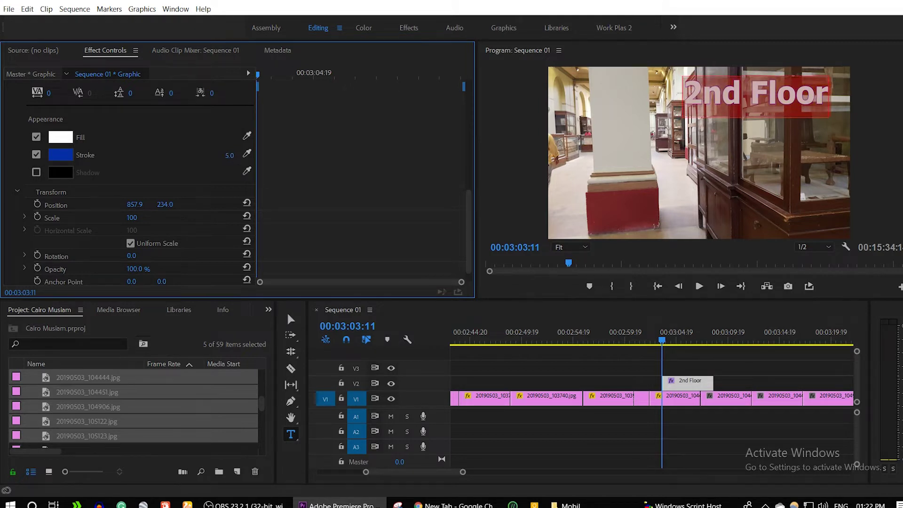
left_click_drag(230, 155, 221, 155)
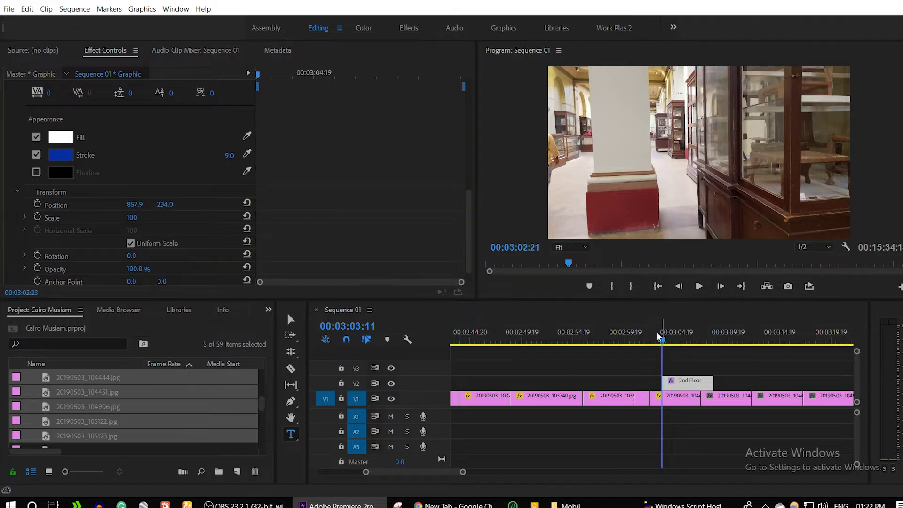
Play back the sequence from just before the title to preview the stroke.
left_click_drag(661, 332, 648, 331)
key("space")
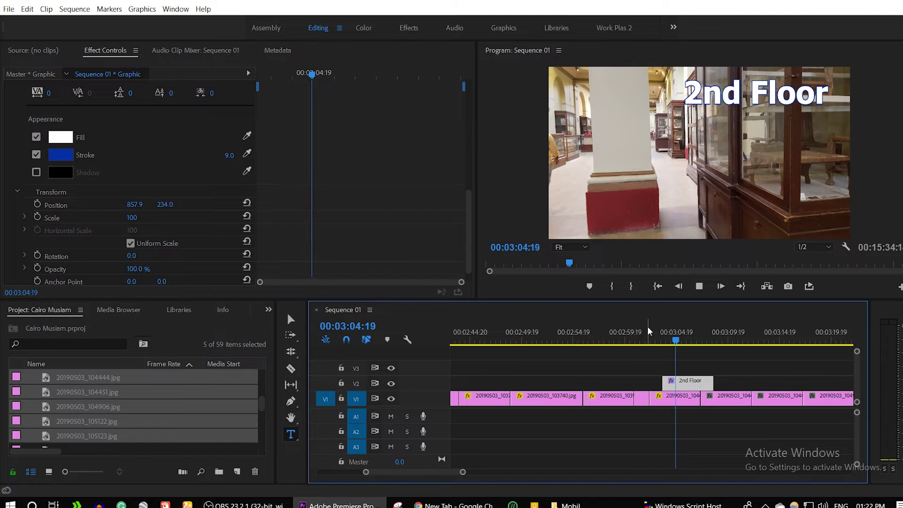
left_click_drag(689, 337, 683, 344)
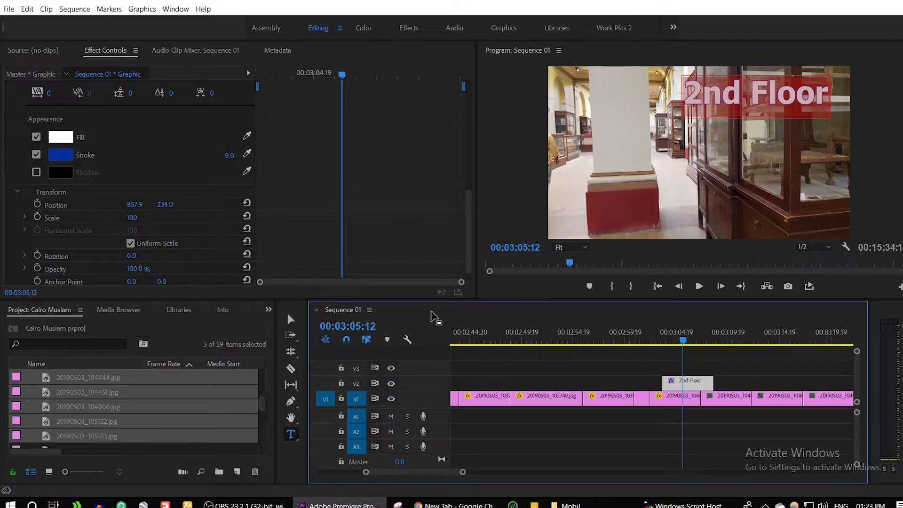
Enlarge the lower panels, swap the project list for the Effects panel and expand Presets.
left_click(248, 436)
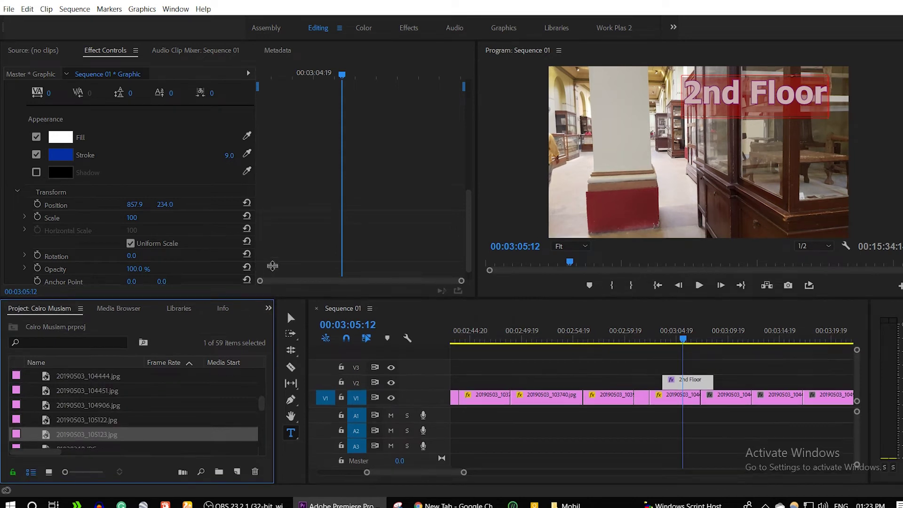
left_click_drag(260, 300, 275, 260)
left_click(269, 269)
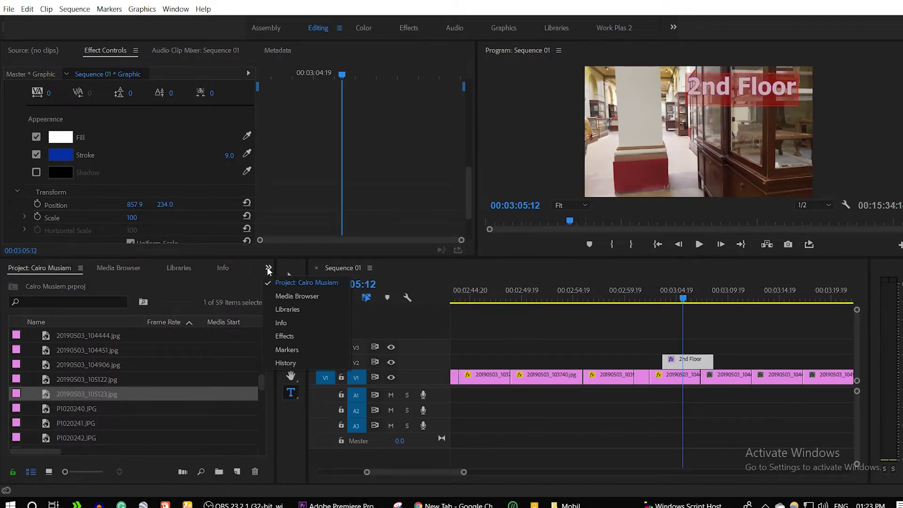
left_click(298, 336)
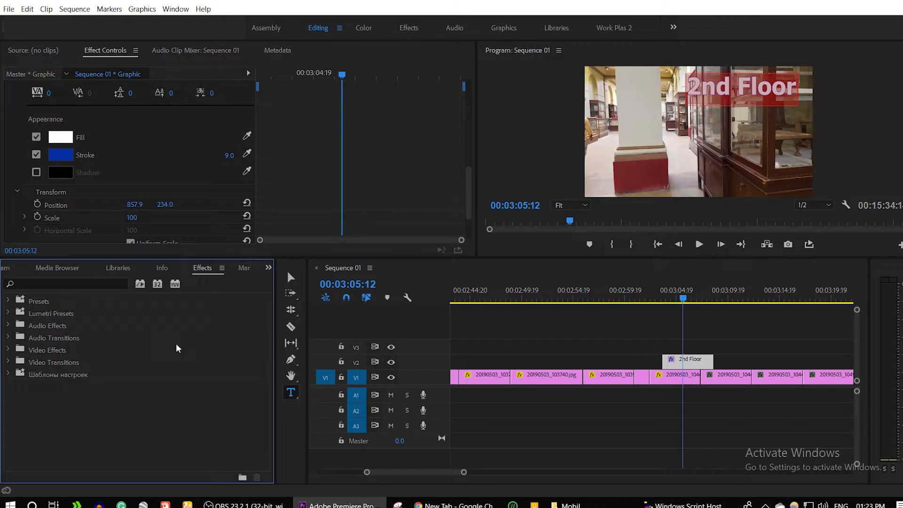
left_click(8, 301)
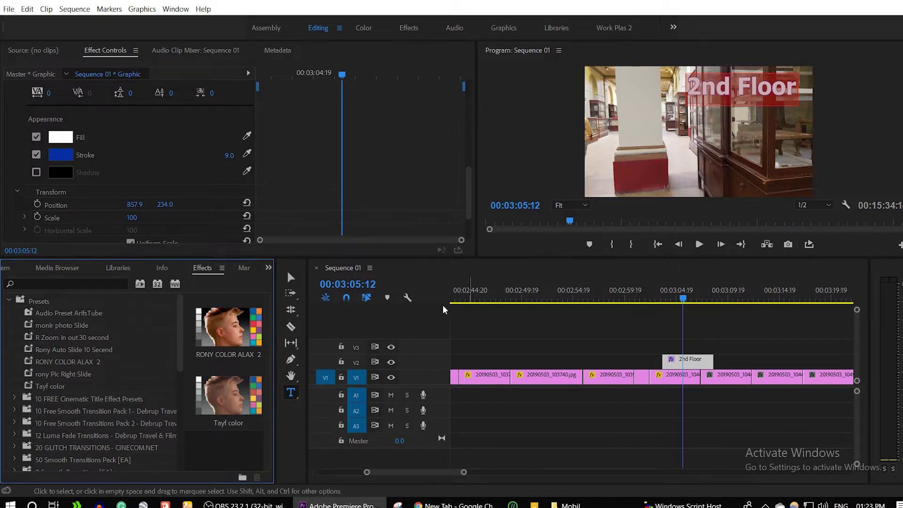
Select the 2nd Floor graphic clip on V2 to show its motion settings.
left_click(269, 268)
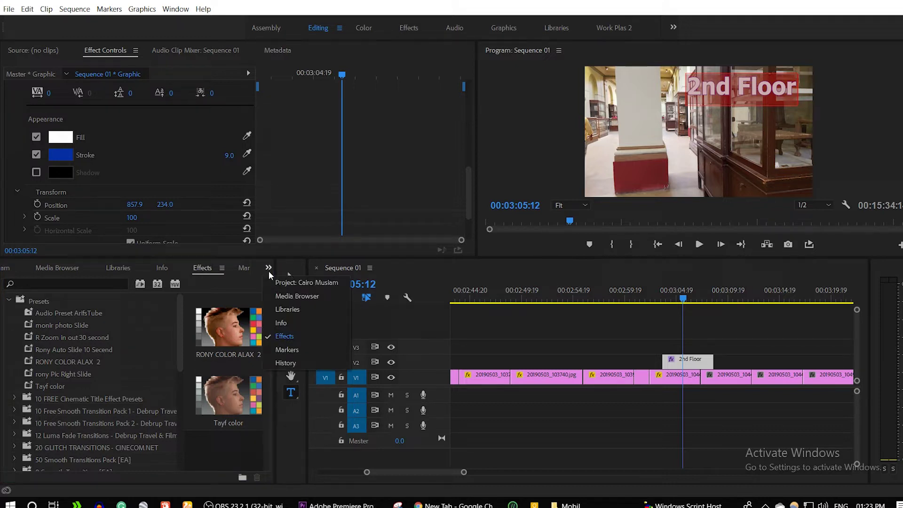
left_click(689, 361)
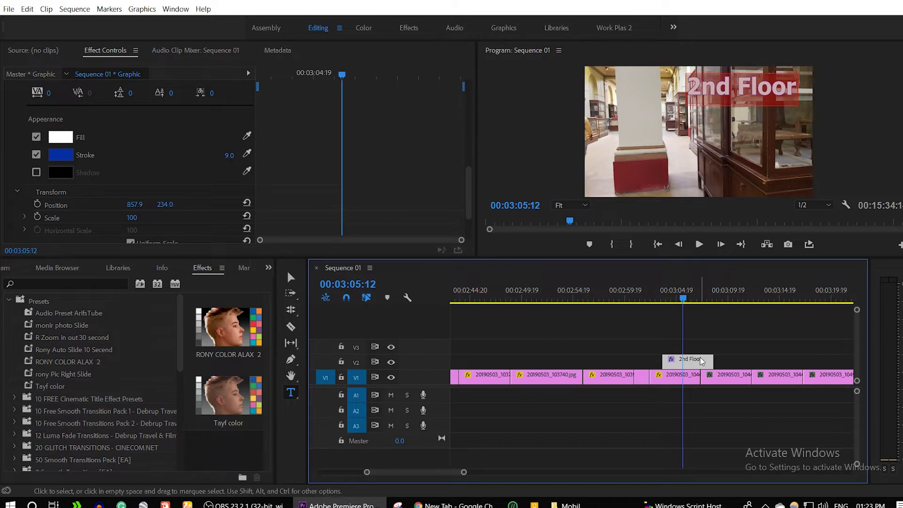
scroll(431, 142, "up", 10)
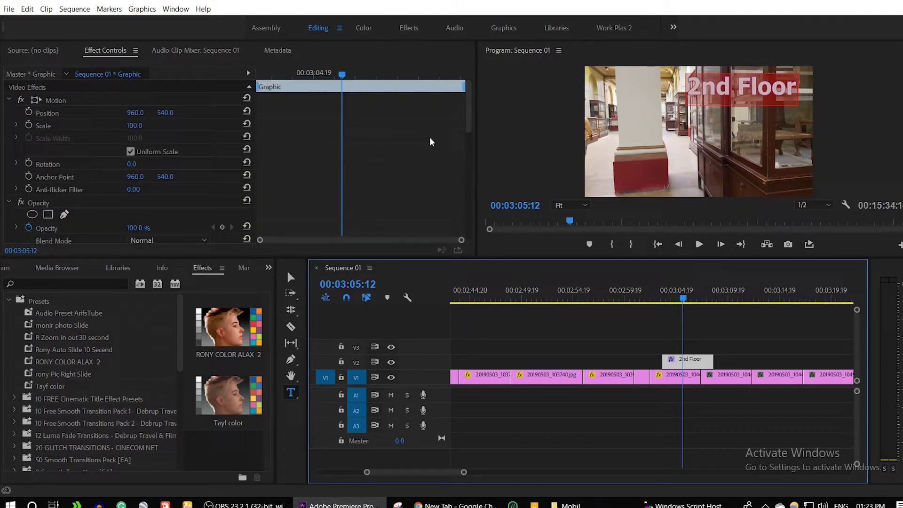
Keyframe the title above the frame at clip start, sliding down to Y 555 a few frames later.
left_click_drag(342, 74, 258, 74)
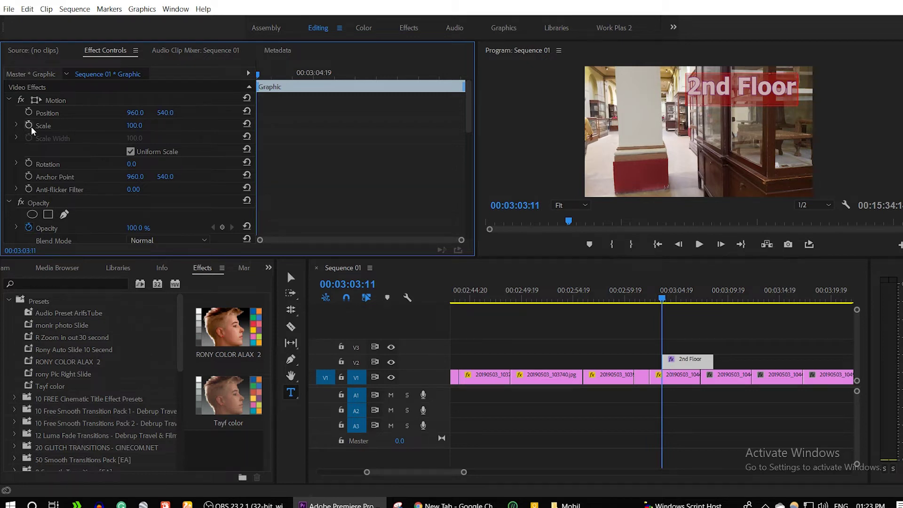
left_click_drag(166, 113, 53, 118)
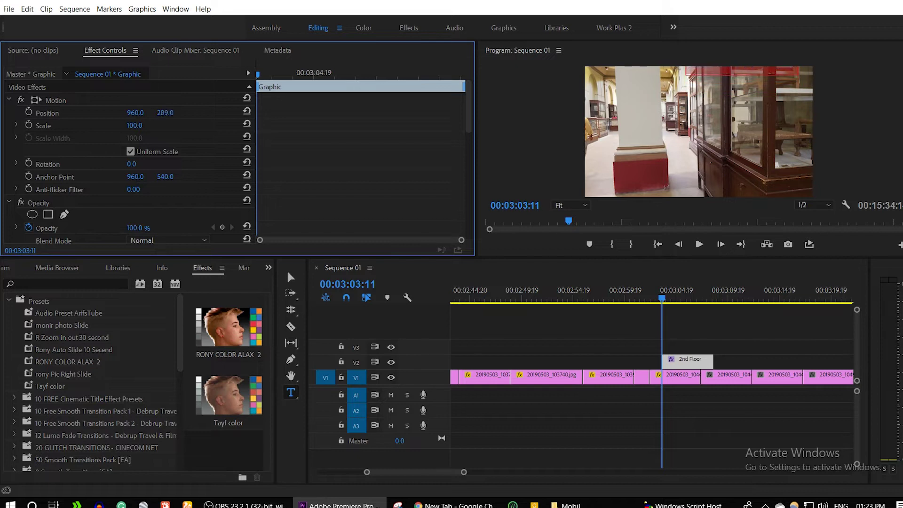
left_click(29, 112)
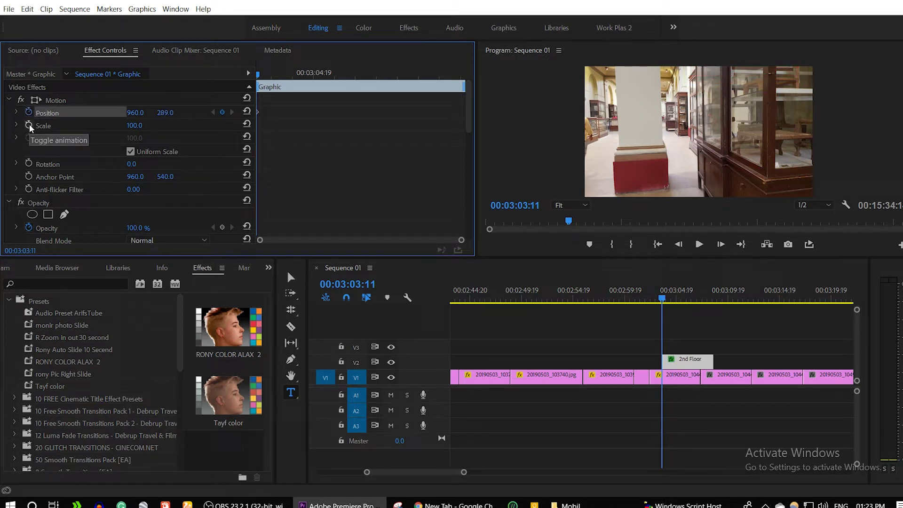
left_click(28, 125)
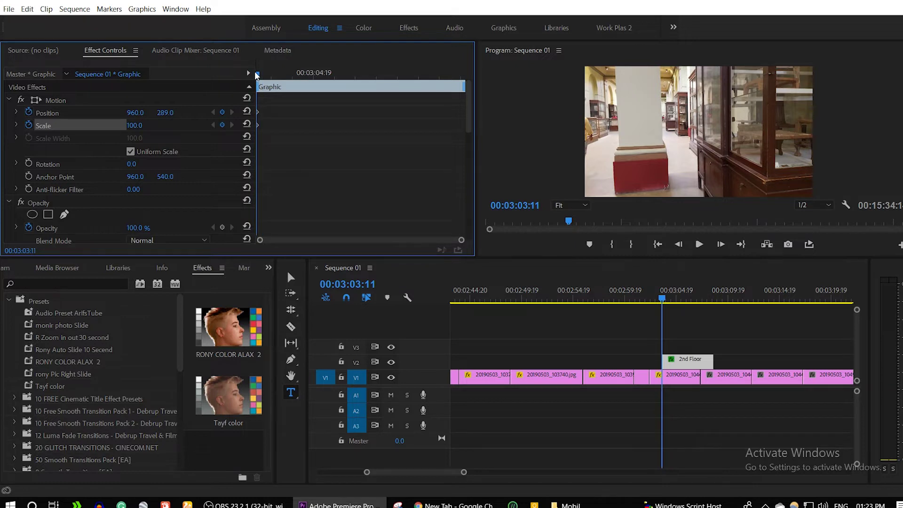
key("Right")
key("Right")
key("Right")
key("Right")
key("Right")
key("Right")
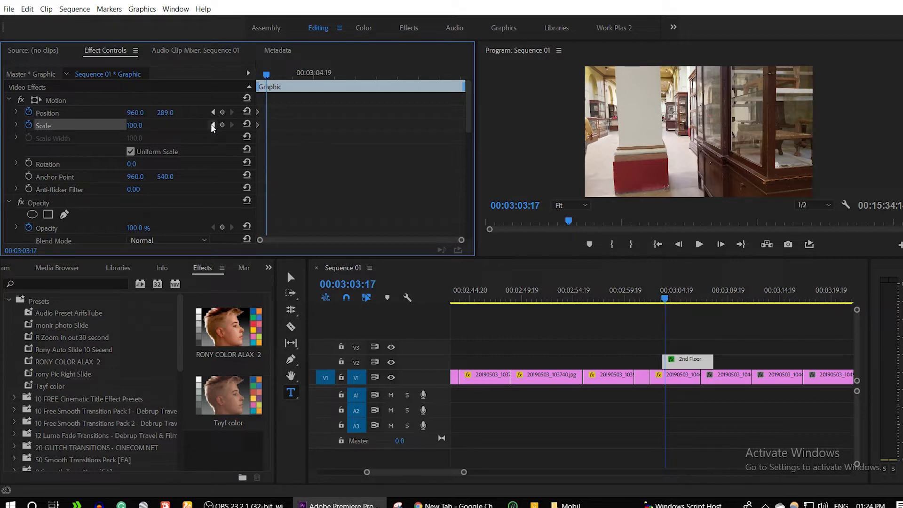
left_click(223, 125)
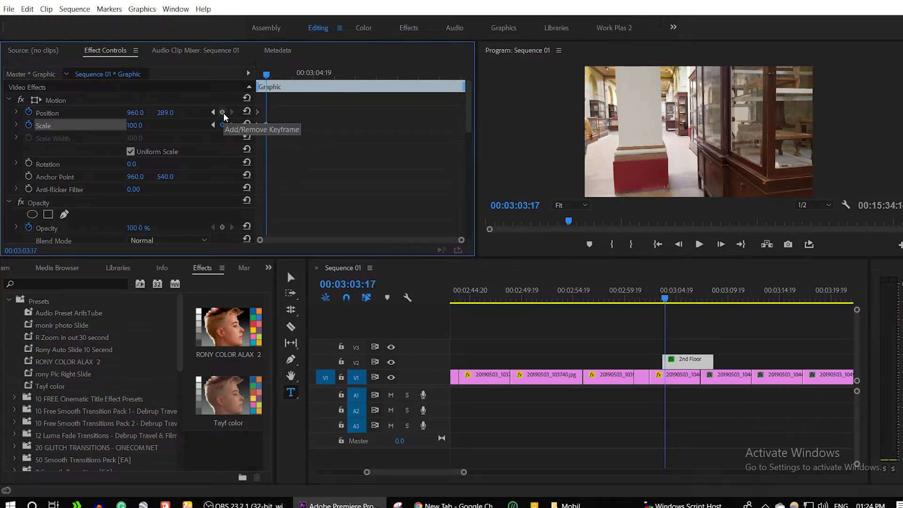
left_click(221, 112)
left_click_drag(165, 113, 290, 112)
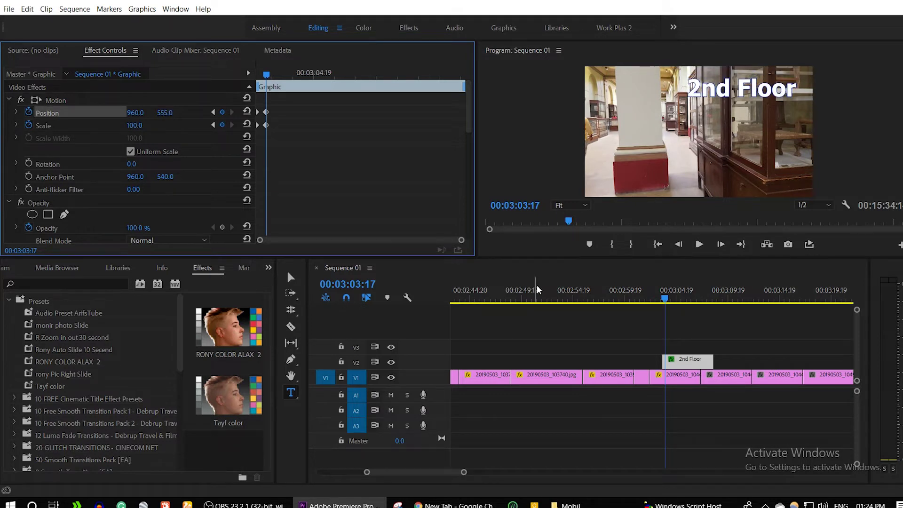
Hold Y 555 near the clip end, raise the title to Y 253 at the end, and play it back.
mouse_move(413, 74)
left_mouse_down()
mouse_move(459, 94)
mouse_move(440, 91)
left_mouse_up()
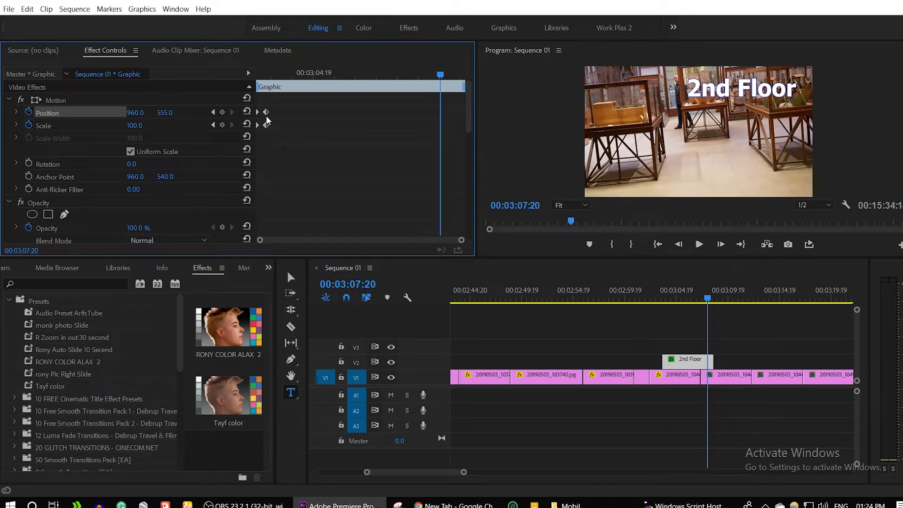
left_click(222, 125)
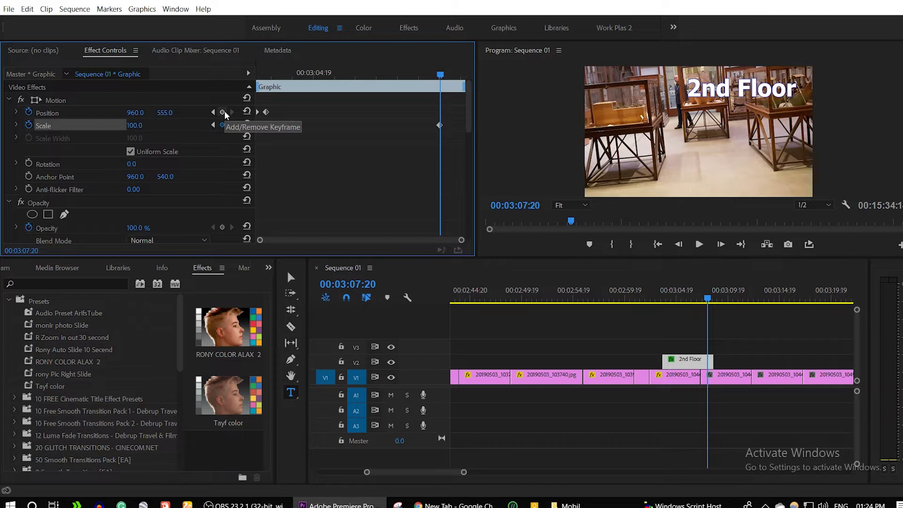
left_click(222, 112)
left_click_drag(439, 76, 458, 79)
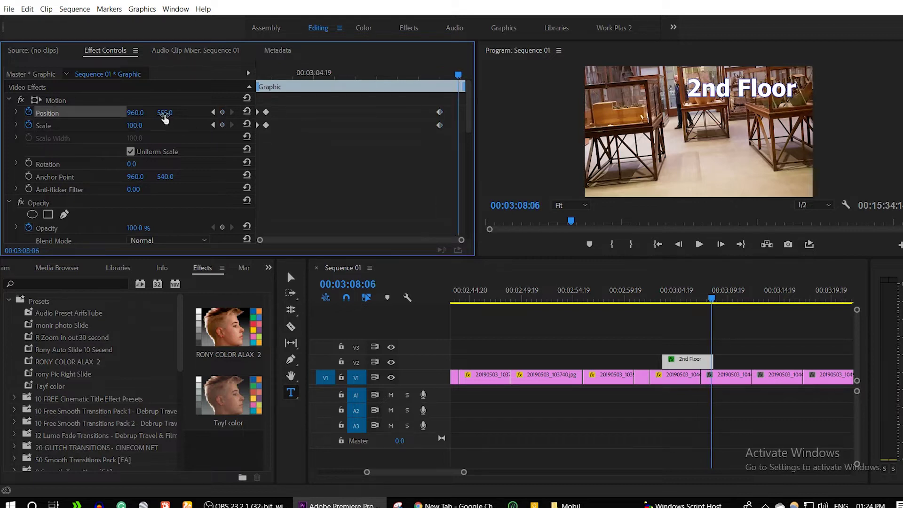
mouse_move(165, 112)
left_mouse_down()
mouse_move(141, 113)
mouse_move(499, 149)
left_mouse_up()
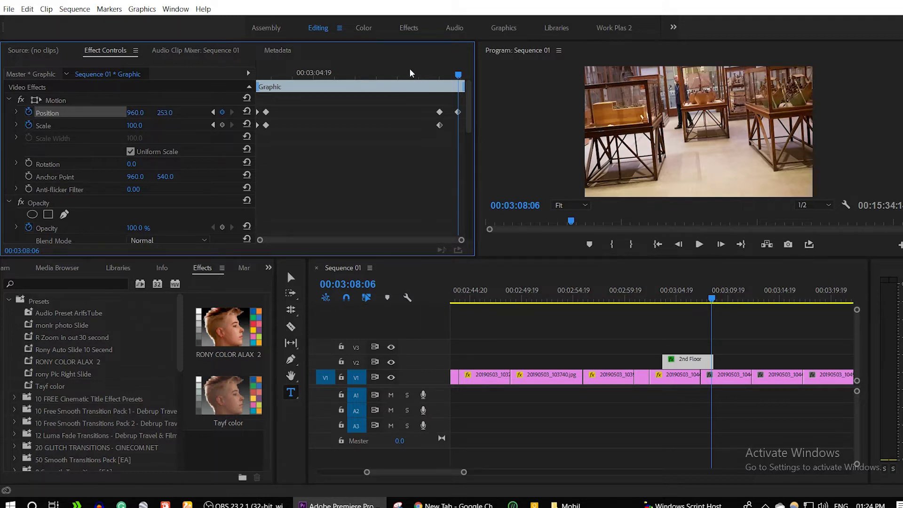
left_click_drag(408, 76, 203, 52)
key("space")
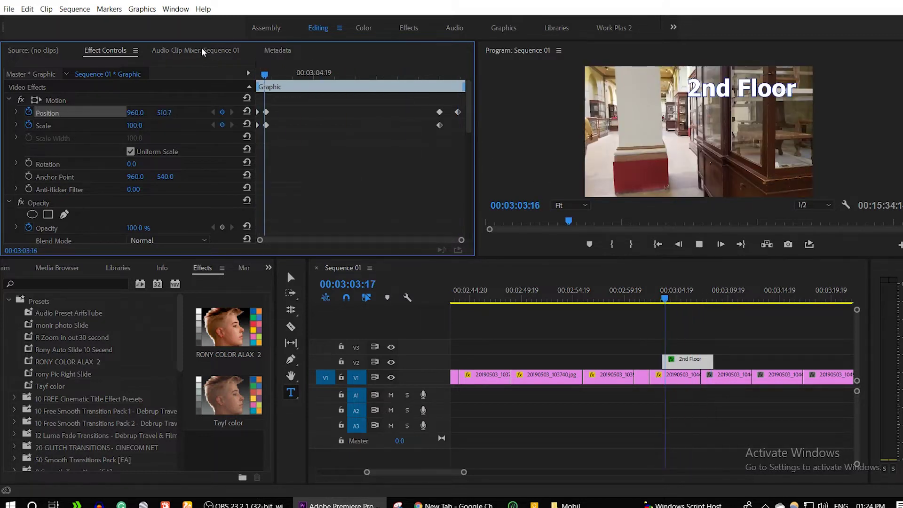
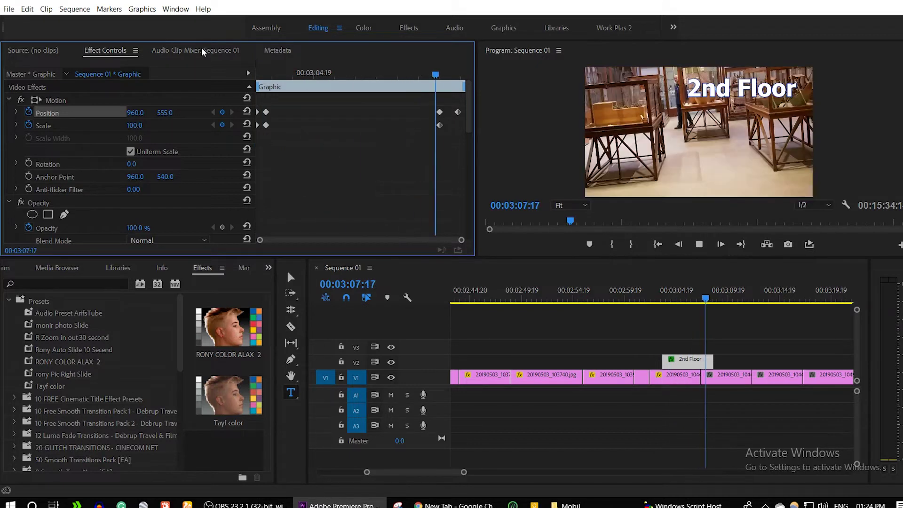
Stop playback and reduce the 20190503_104442.jpg still's scale to 51.
key("space")
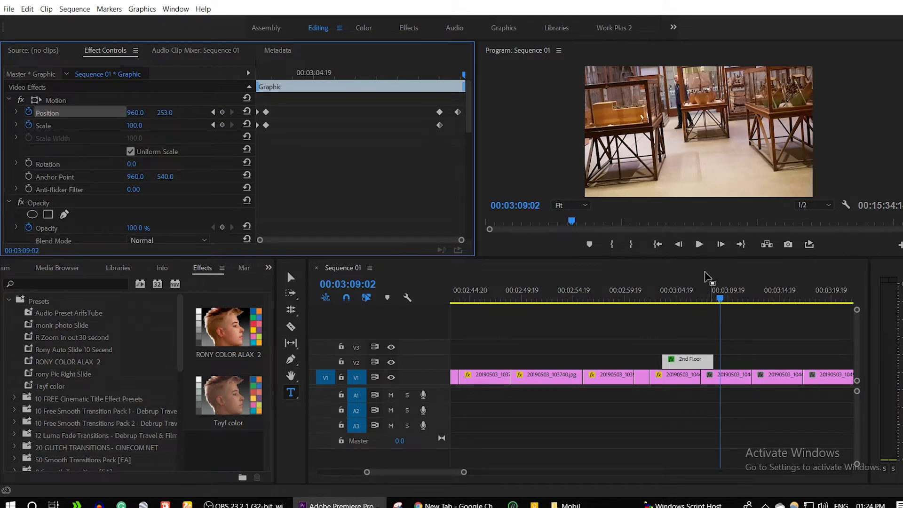
left_click(686, 291)
scroll(660, 400, "down", 2)
scroll(660, 400, "down", 2)
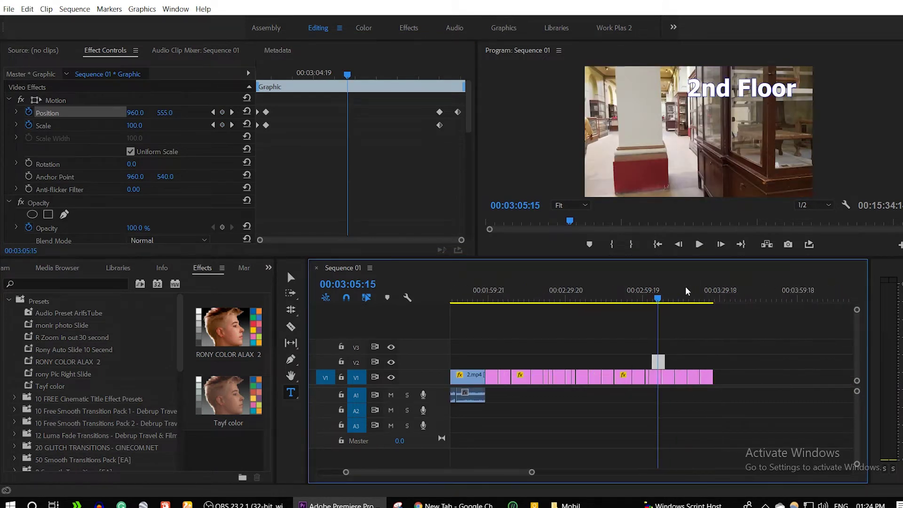
left_click(656, 378)
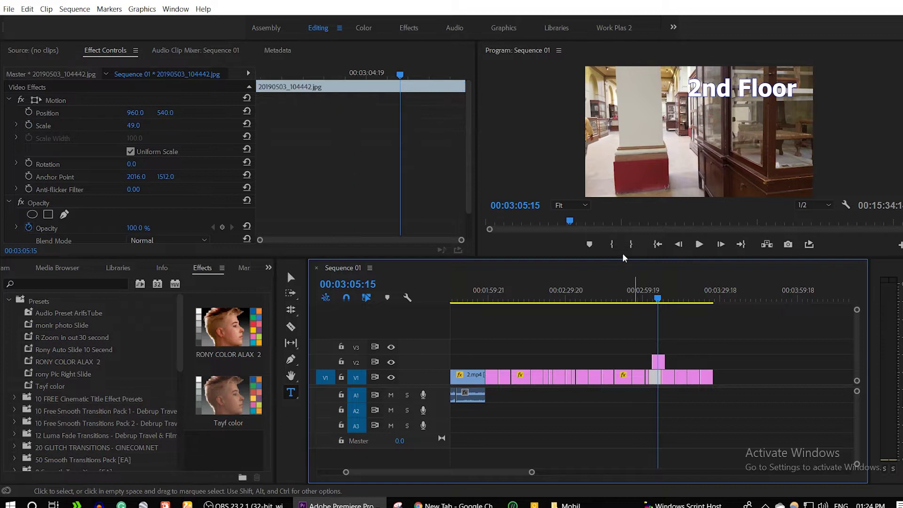
left_click_drag(133, 125, 349, 147)
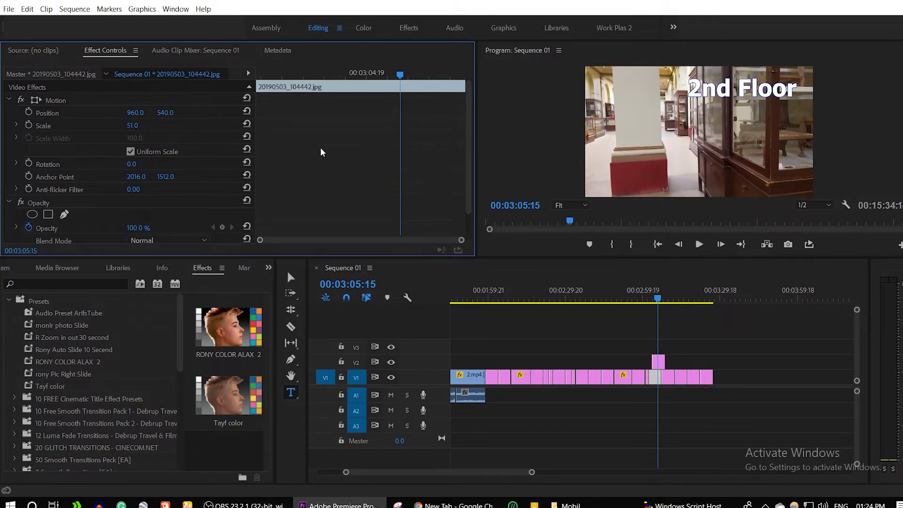
Play the shot backward and forward to review it, then zoom the timeline in around the playhead.
key("j")
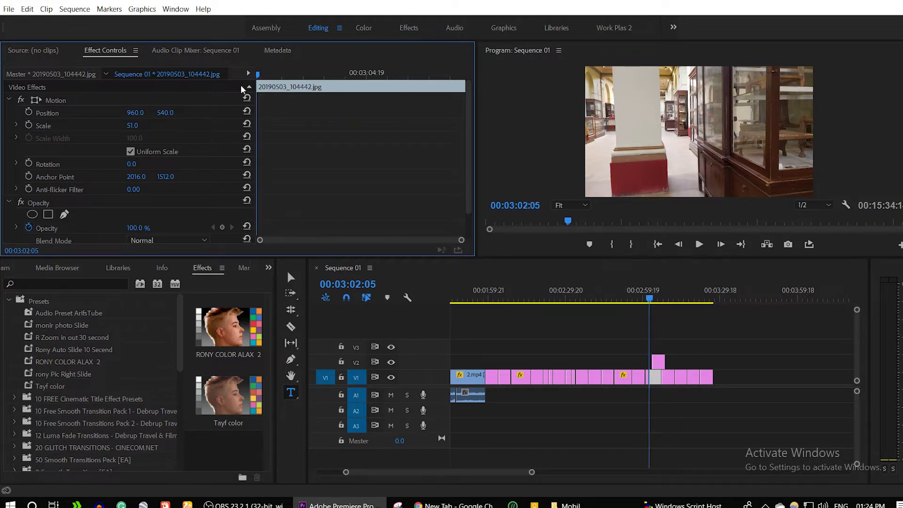
key("l")
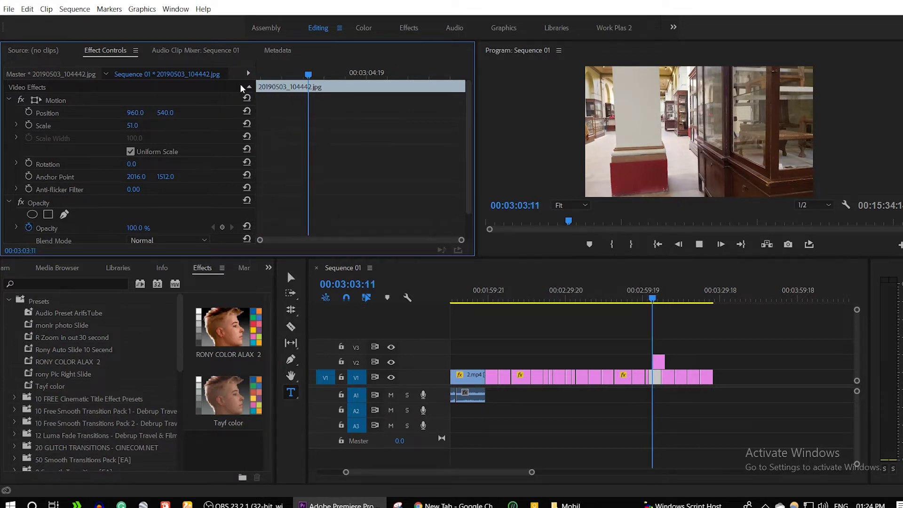
key("k")
key("equal")
left_click(681, 401)
key("shift+Left")
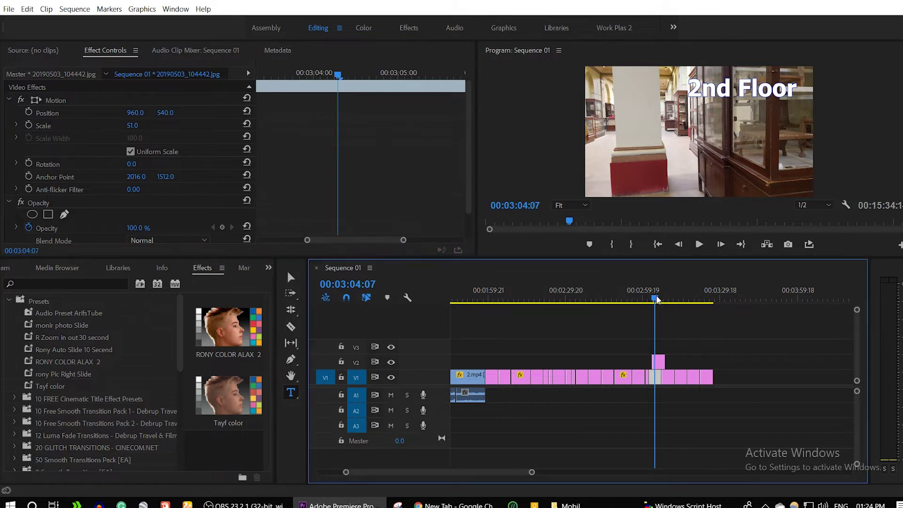
key("equal")
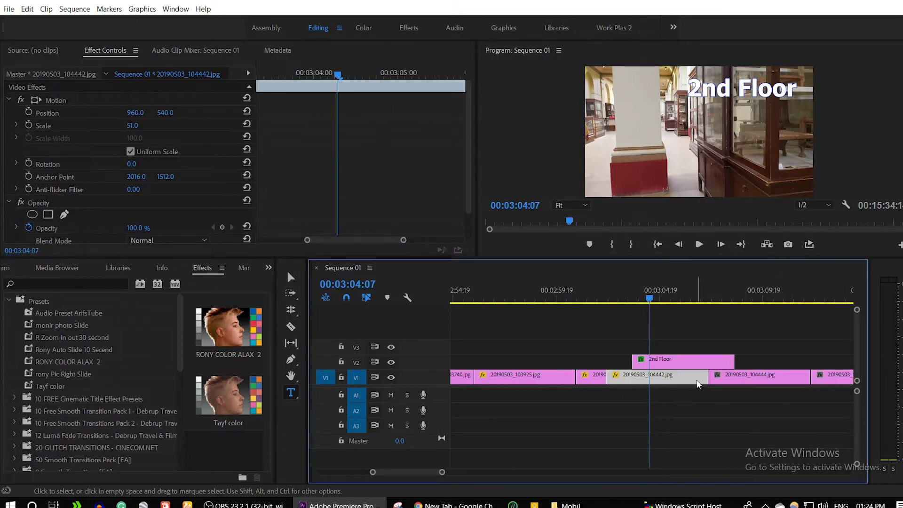
Trim the 20190503_104442 clip's end to the playhead and slide 20190503_104444.jpg left to close the gap.
left_click_drag(701, 378, 650, 377)
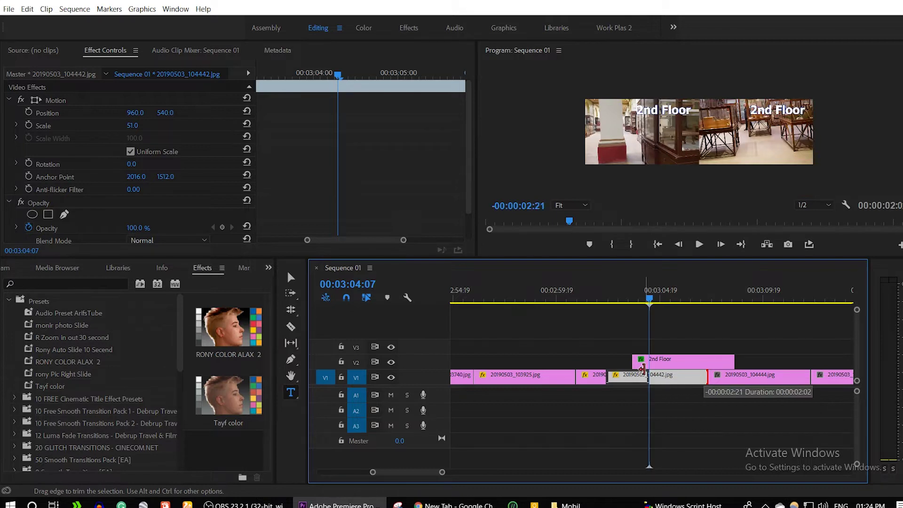
left_click_drag(651, 300, 632, 300)
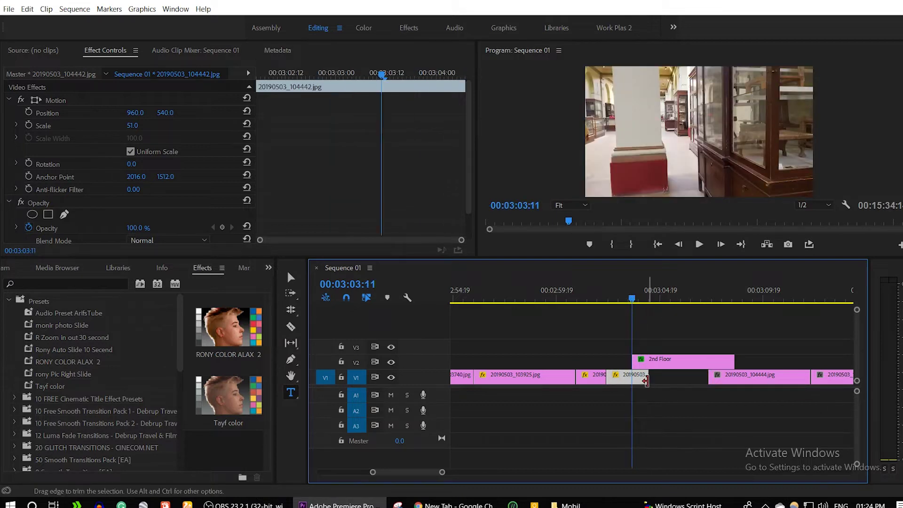
left_click_drag(724, 379, 665, 378)
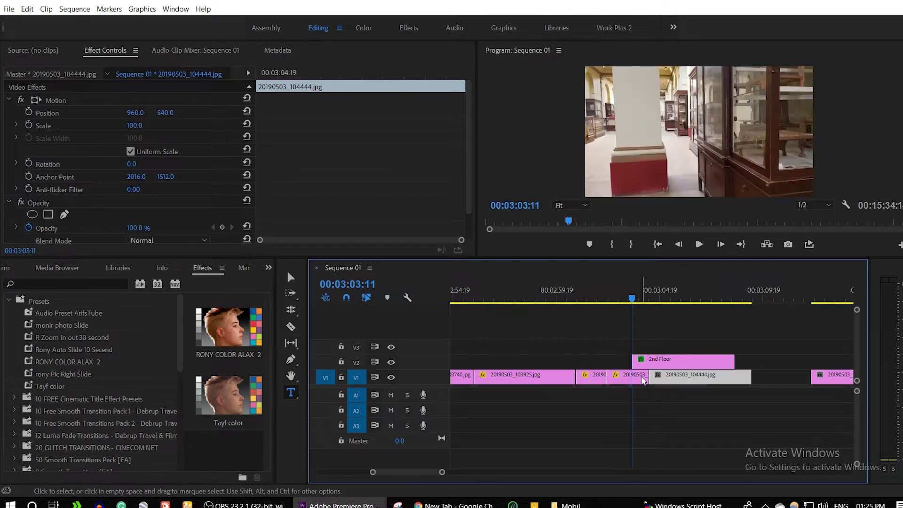
Keyframe 20190503_104442's Position and Scale so it zooms from 51 to 68, then preview.
left_click(642, 379)
left_click_drag(398, 73, 199, 43)
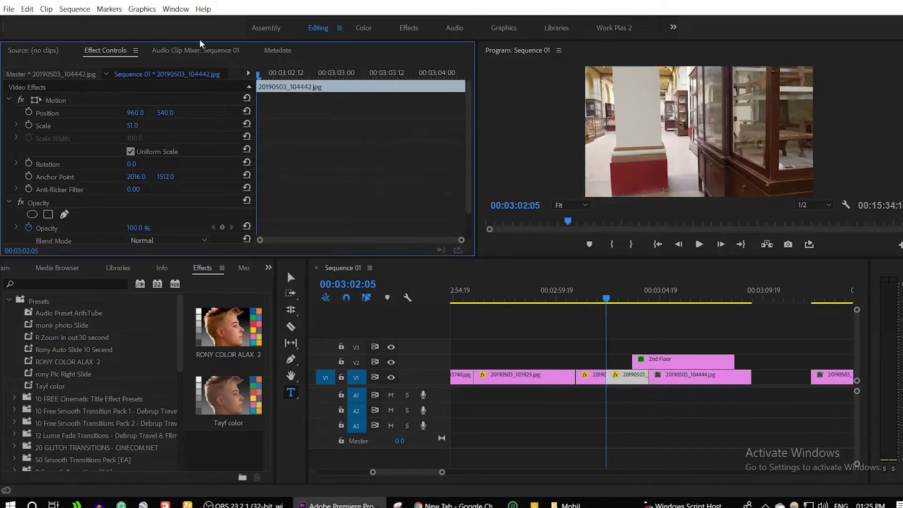
left_click(28, 125)
left_click(28, 112)
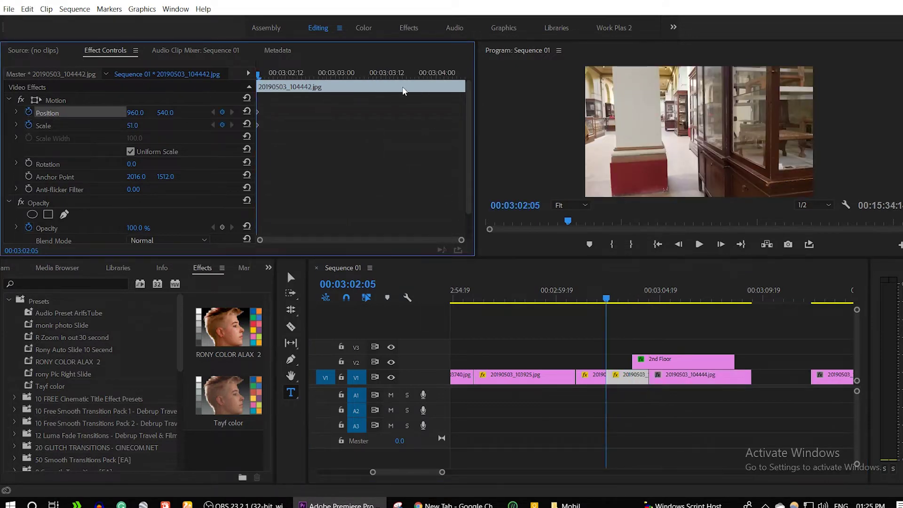
left_click(407, 74)
left_click_drag(145, 133, 150, 125)
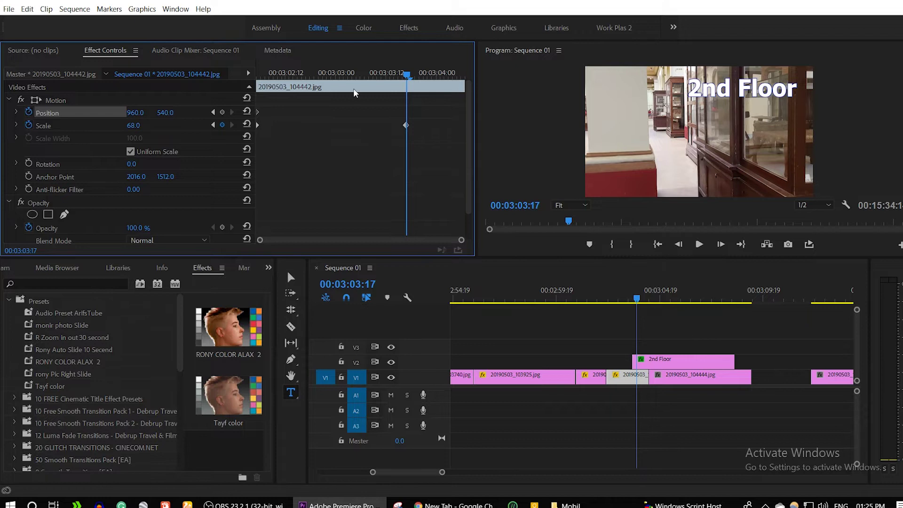
key("j")
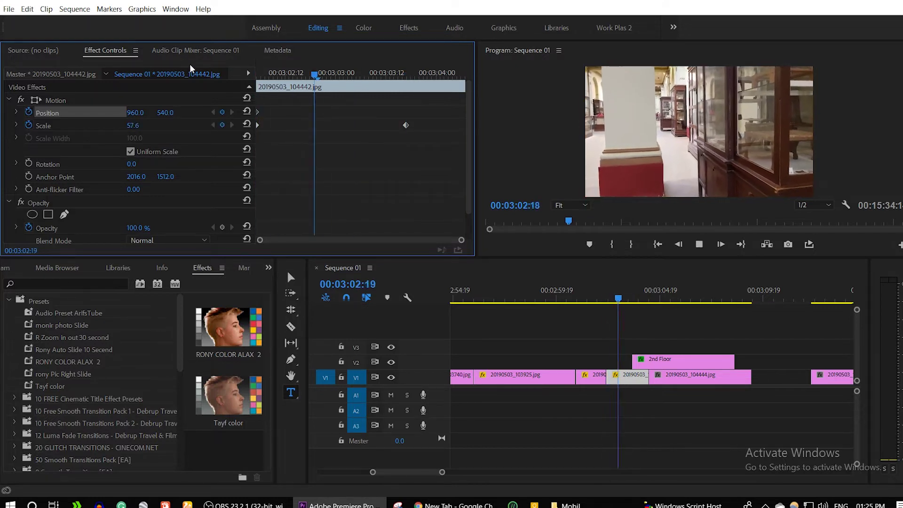
key("space")
Scale 20190503_104444.jpg to 73, move the 2nd Floor title earlier, and lengthen the clip's end.
left_click(734, 377)
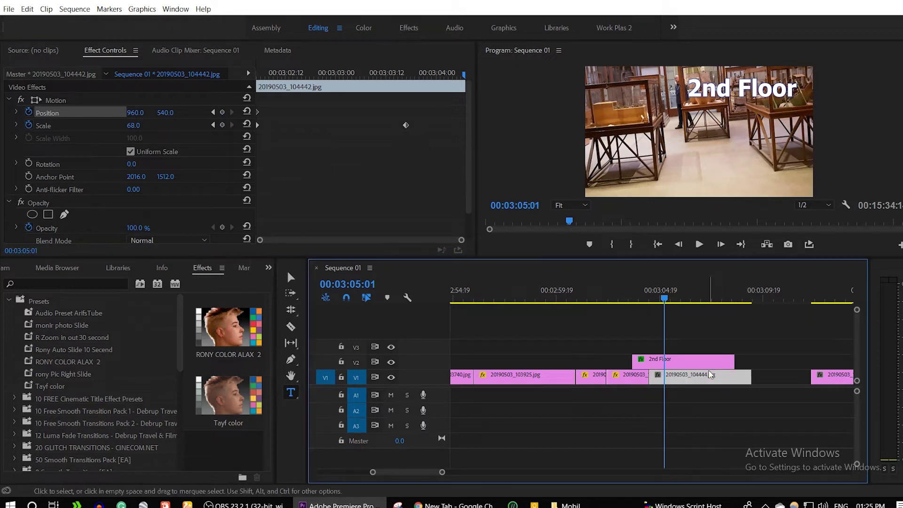
left_click_drag(134, 125, 121, 125)
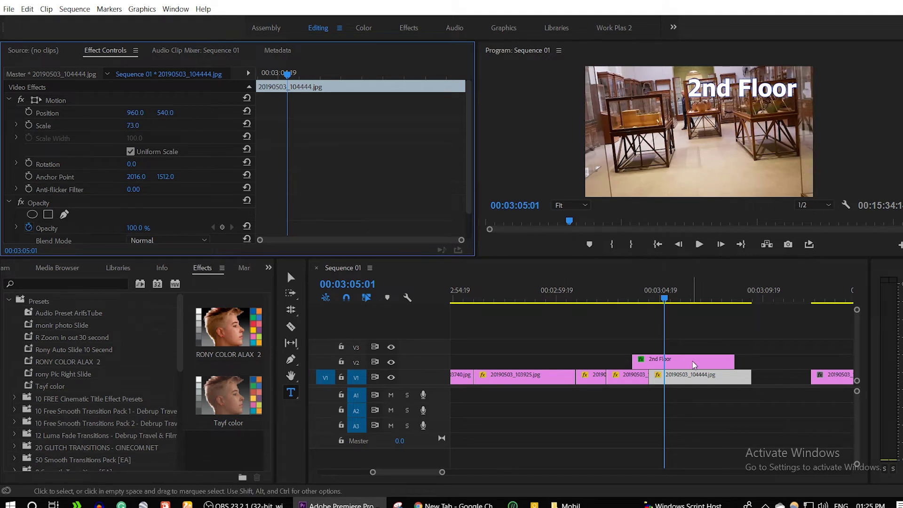
left_click_drag(693, 364, 687, 366)
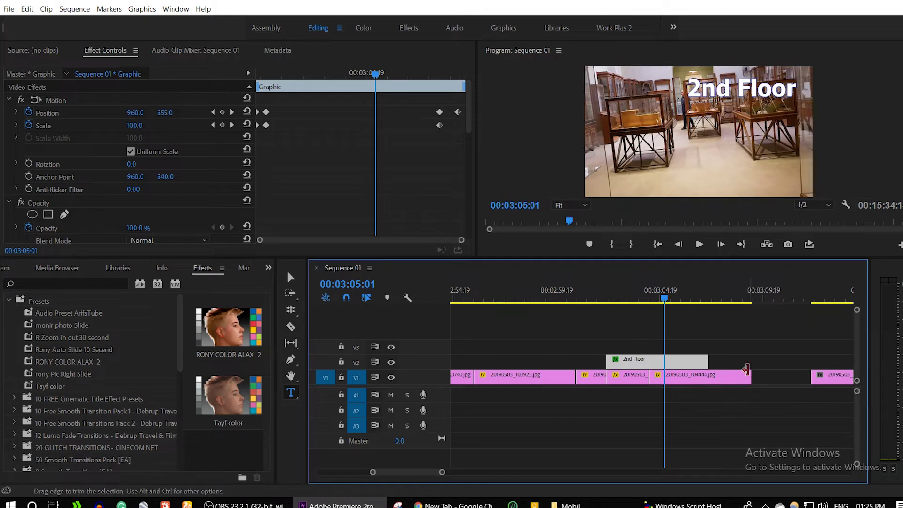
left_click_drag(743, 374, 772, 376)
left_click(746, 378)
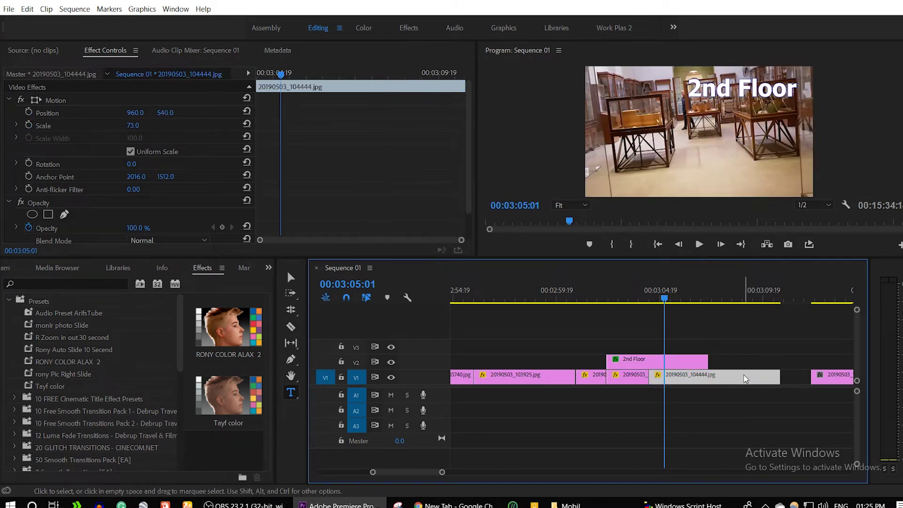
Set the 20190503_104444.jpg scale to 86 and add starting keyframes at the clip start.
left_click(134, 125)
type("50")
key("Return")
key("Down")
key("Down")
key("Down")
key("Down")
key("Down")
key("Up")
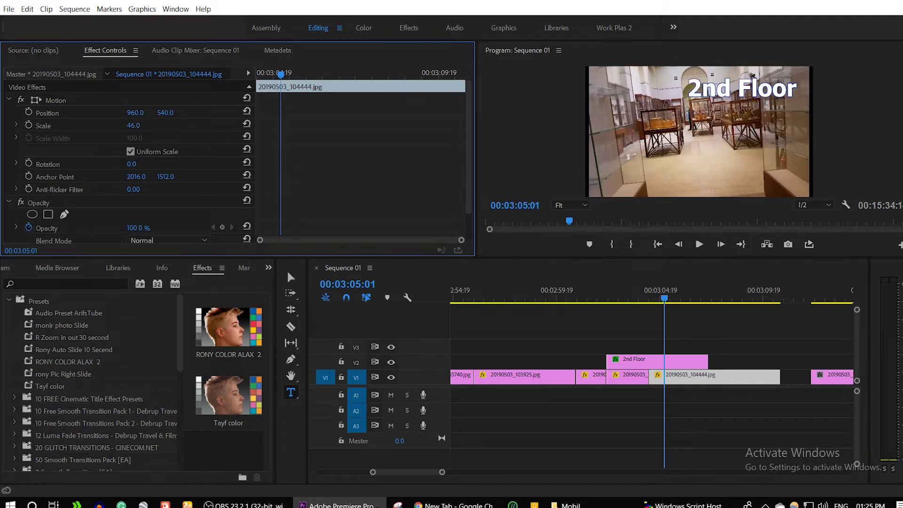
type("98")
key("Return")
type("86")
key("Return")
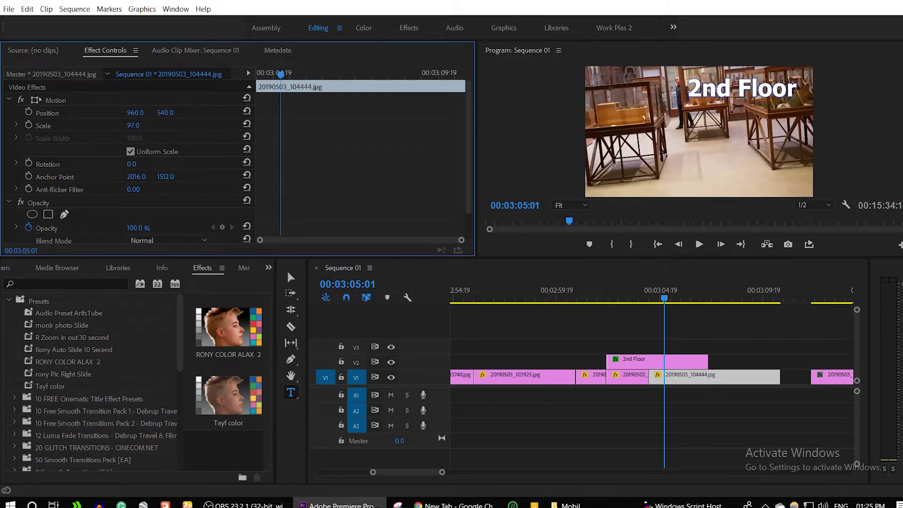
left_click_drag(279, 75, 208, 73)
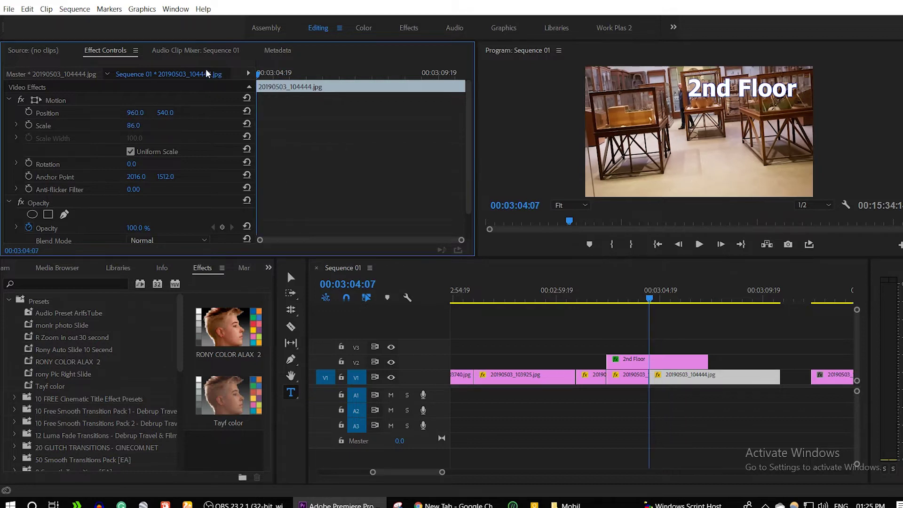
left_click(29, 127)
Keyframe the photo to zoom to 102 at 00:03:06:07 and 134 at 00:03:09:02, panning with the visitor.
left_click(26, 115)
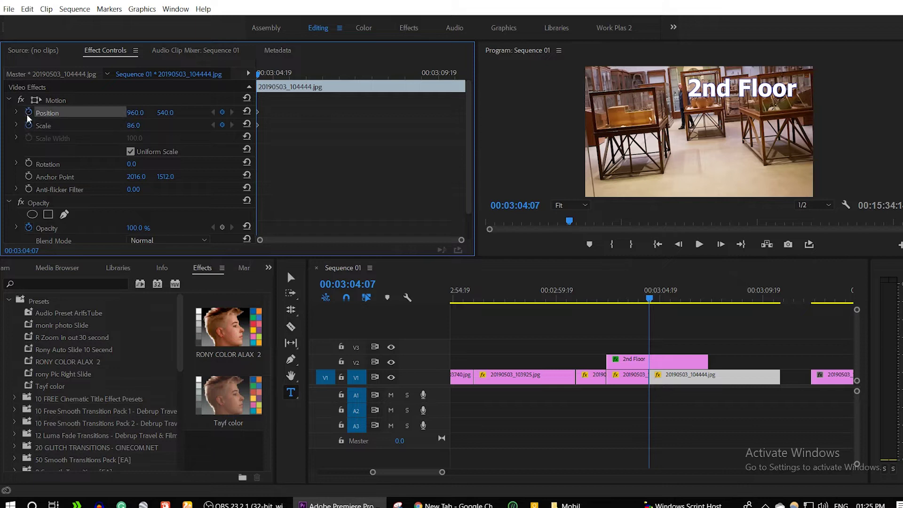
left_click(322, 78)
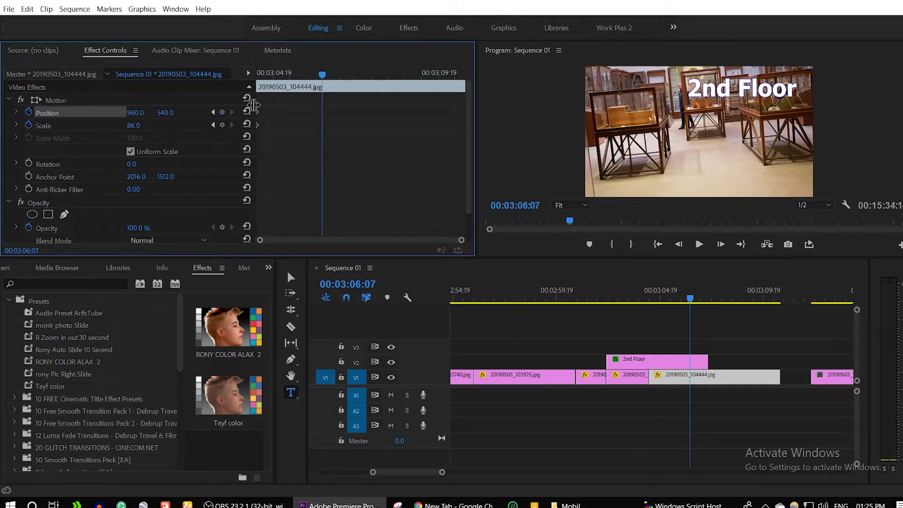
left_click_drag(133, 126, 273, 113)
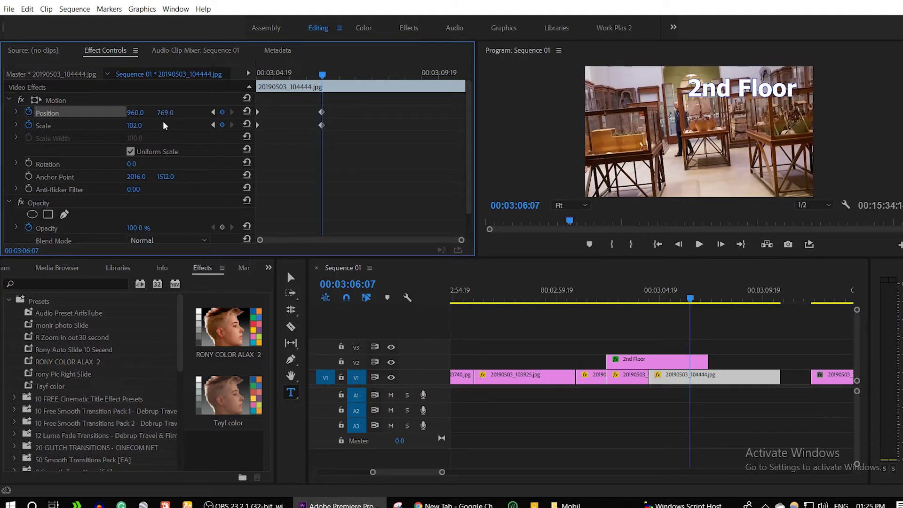
left_click_drag(135, 113, 105, 113)
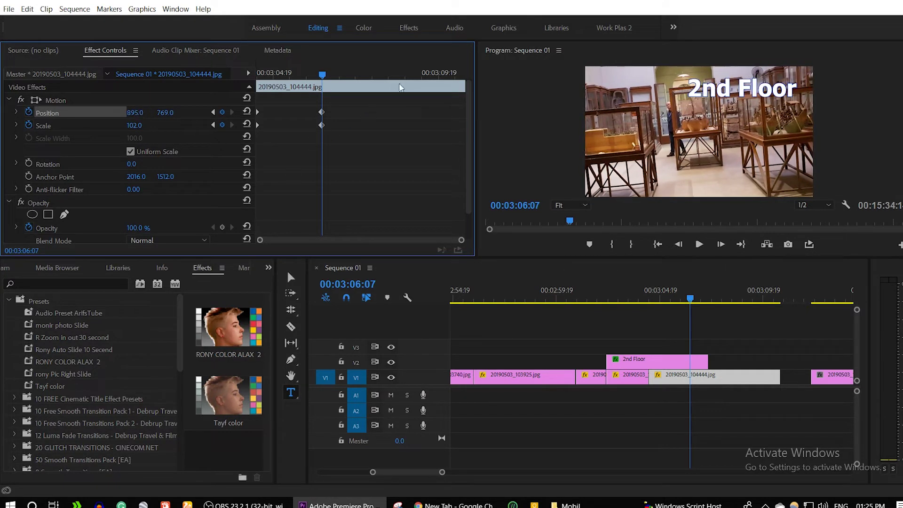
left_click(414, 75)
mouse_move(134, 113)
left_mouse_down()
mouse_move(65, 113)
mouse_move(72, 113)
left_mouse_up()
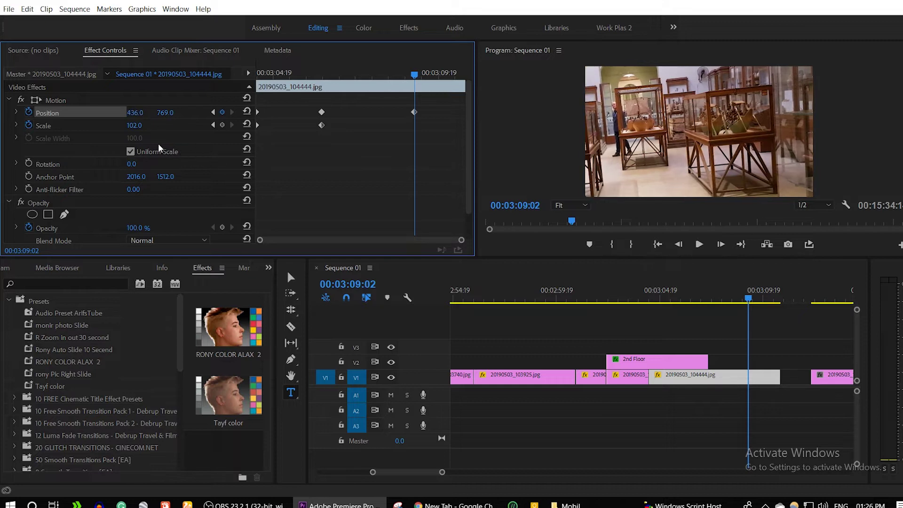
left_click_drag(135, 125, 141, 125)
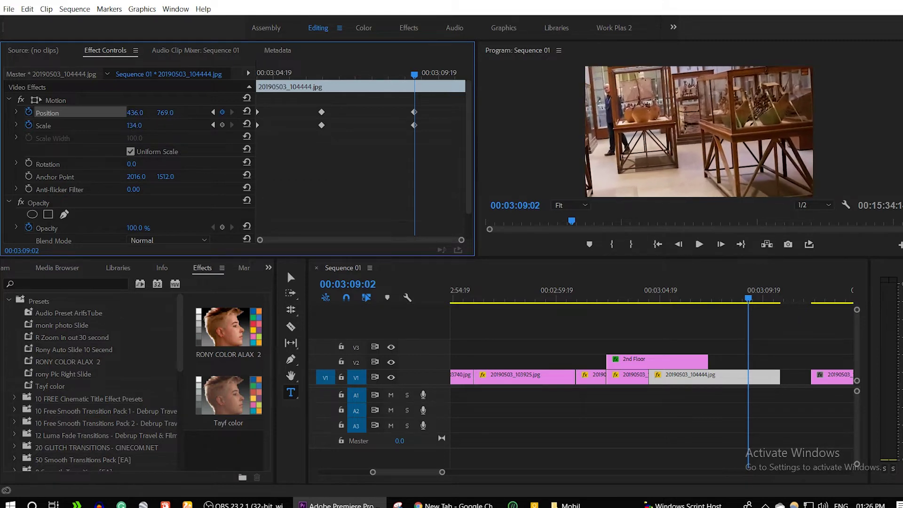
left_click_drag(165, 113, 183, 112)
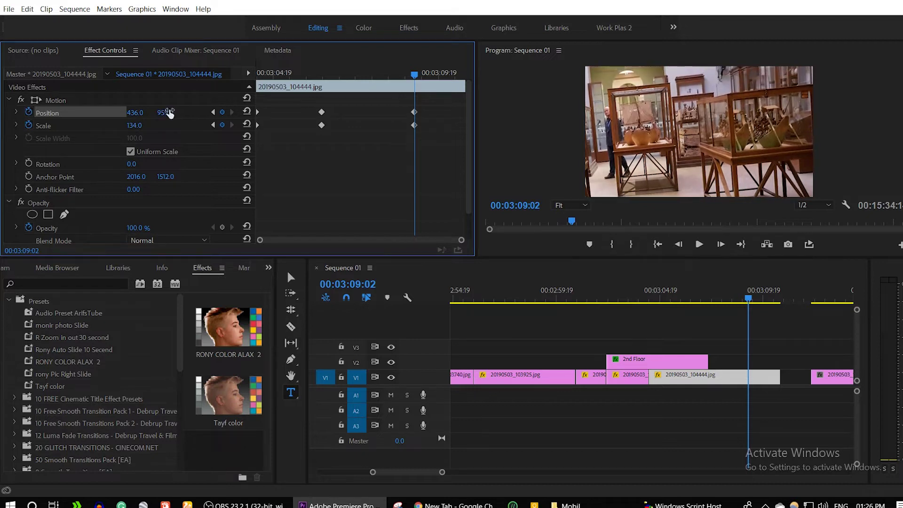
Add Position and Scale keyframes at the clip's end and save the project.
mouse_move(416, 75)
left_mouse_down()
mouse_move(471, 124)
mouse_move(438, 118)
left_mouse_up()
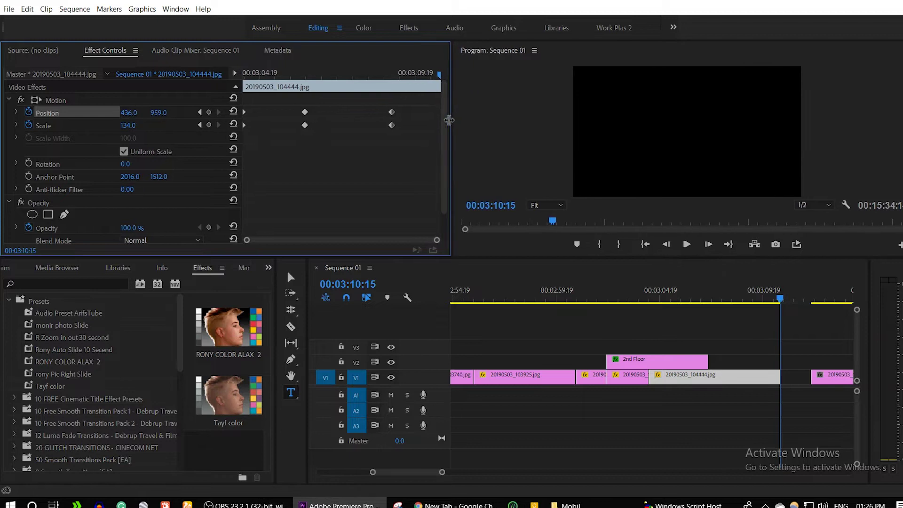
left_click(202, 125)
left_click(202, 112)
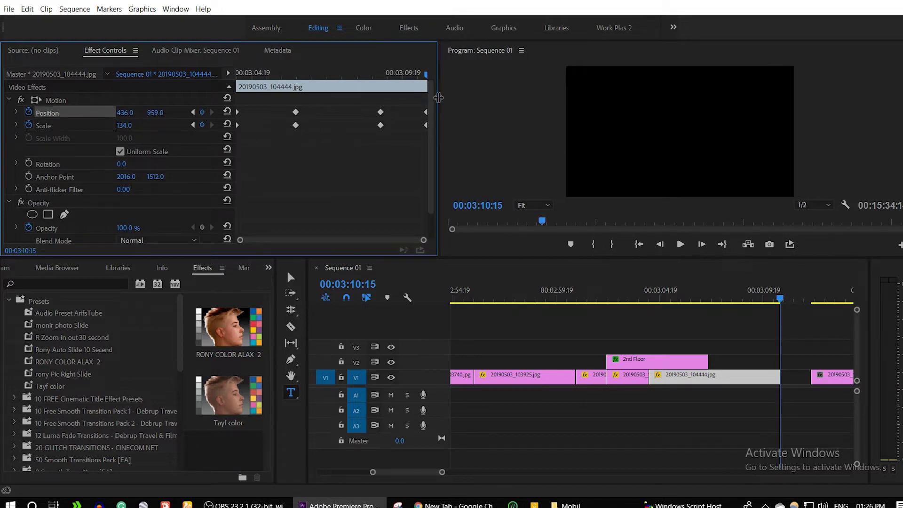
left_click_drag(422, 70, 426, 73)
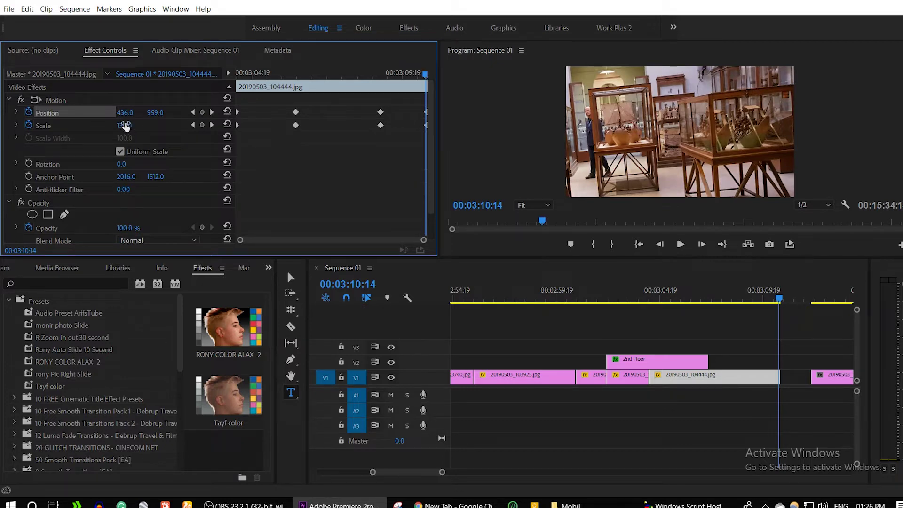
key("ctrl+s")
Make the photo end at scale 61 panned right, then play back the zoom and pan.
left_click_drag(124, 125, 90, 126)
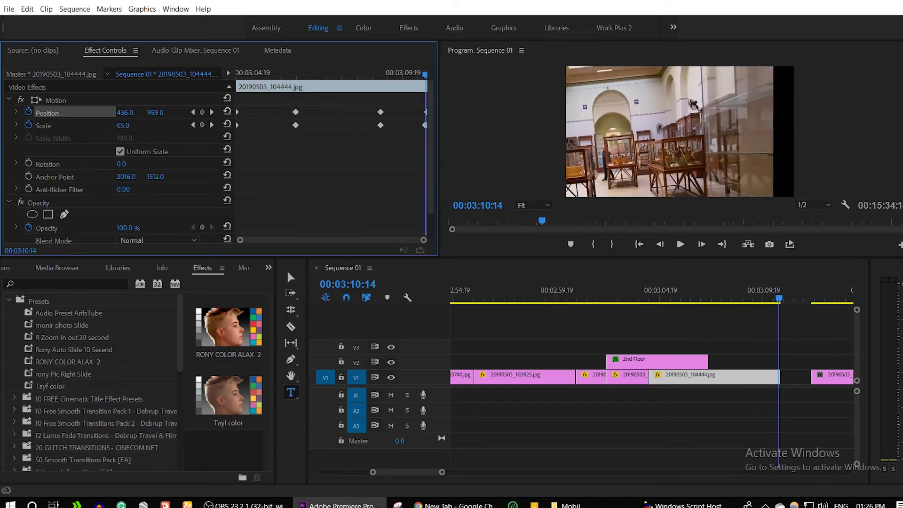
left_click_drag(125, 112, 258, 112)
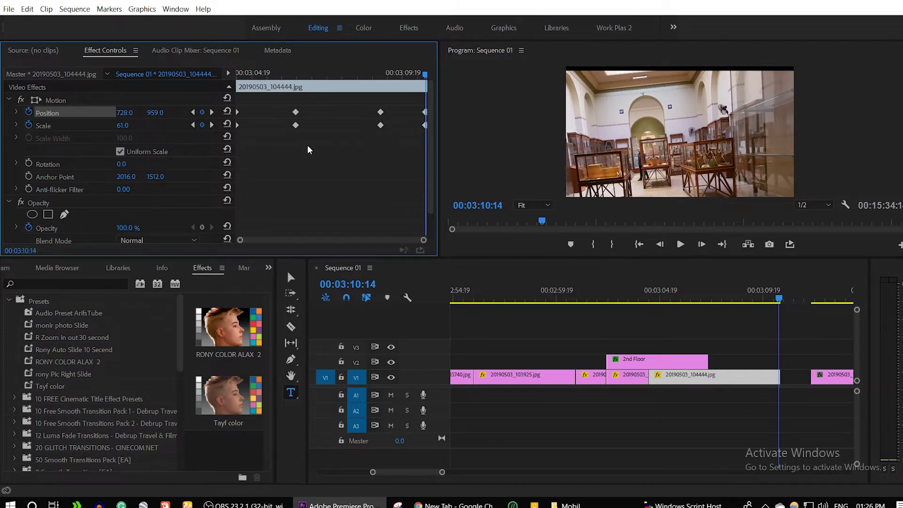
key("Up")
key("Up")
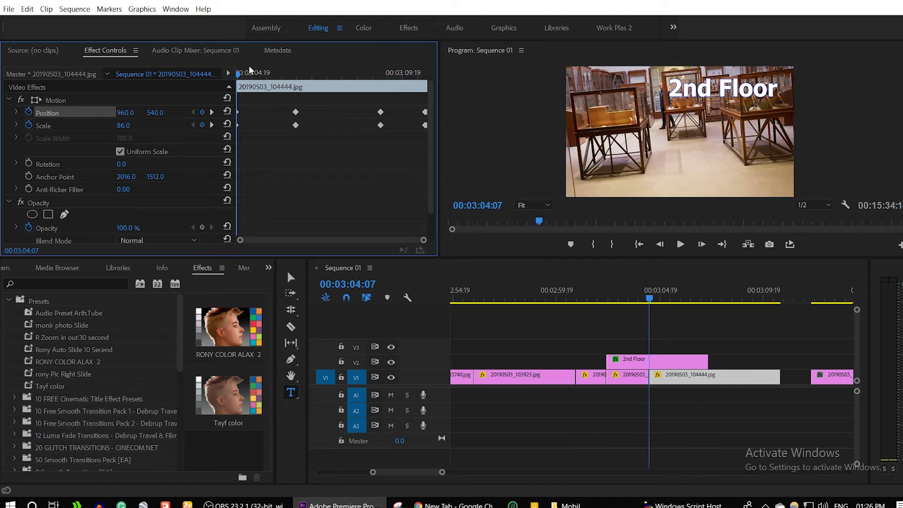
key("space")
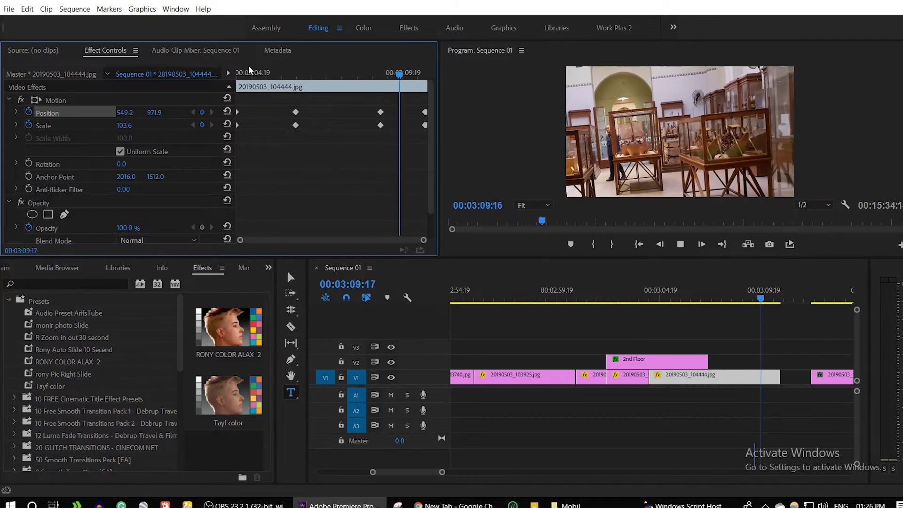
key("space")
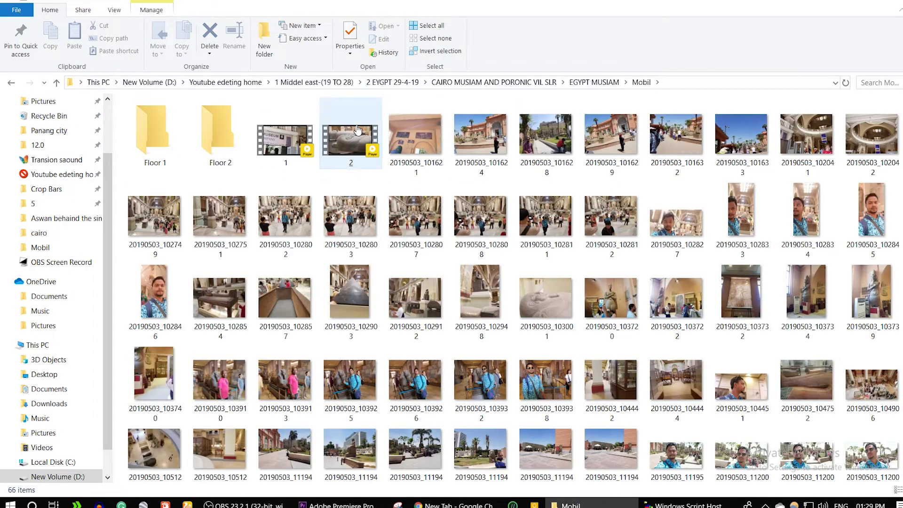
Play video 2 from the Mobil folder in a media player, then switch back to Premiere Pro.
left_click(359, 136)
double_click(359, 136)
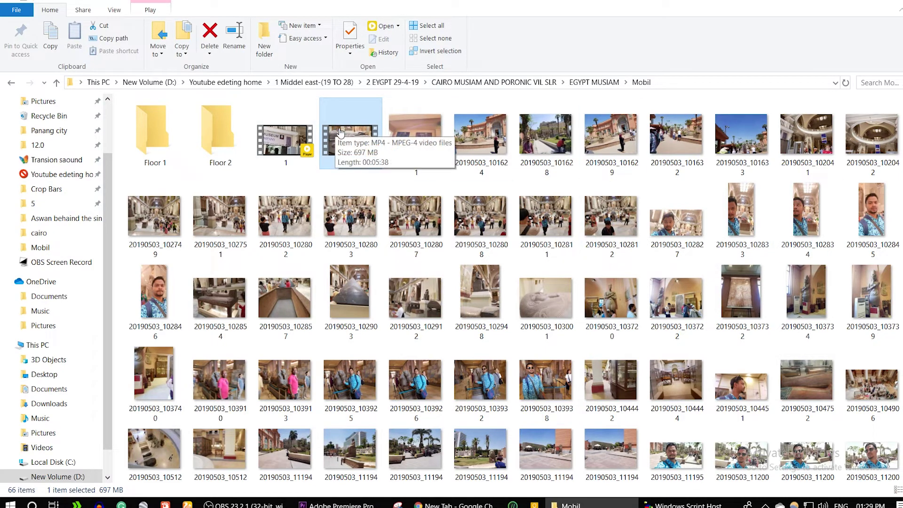
left_click(479, 381)
left_click(357, 506)
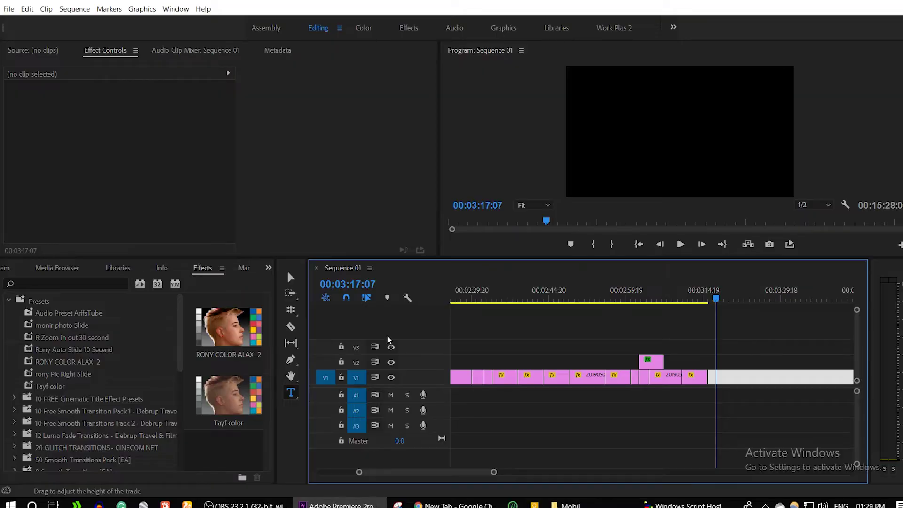
Show the Cairo Musiam Project panel and import video 2 (2.mp4) from the Mobil folder into it.
left_click(268, 268)
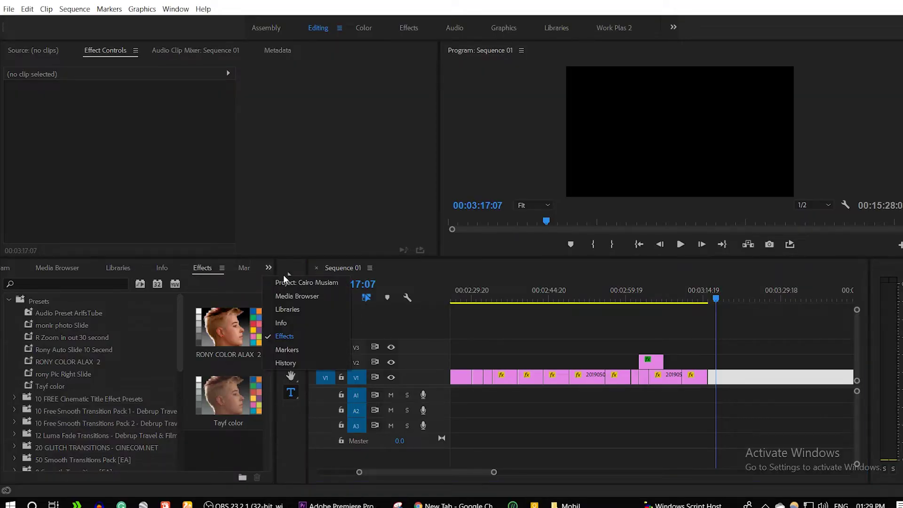
left_click(294, 280)
scroll(177, 404, "down", 1)
scroll(178, 404, "down", 3)
scroll(174, 398, "down", 2)
scroll(174, 397, "down", 1)
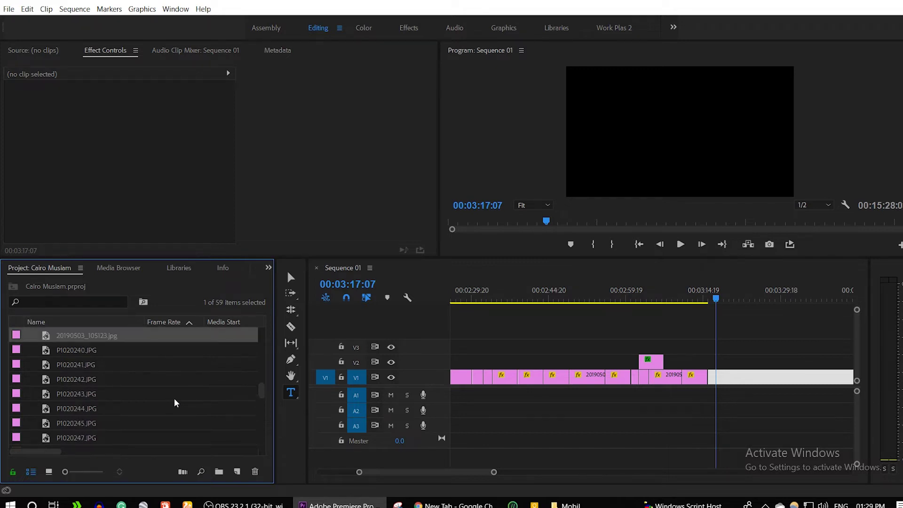
scroll(174, 398, "down", 2)
scroll(174, 398, "down", 2)
scroll(174, 398, "down", 1)
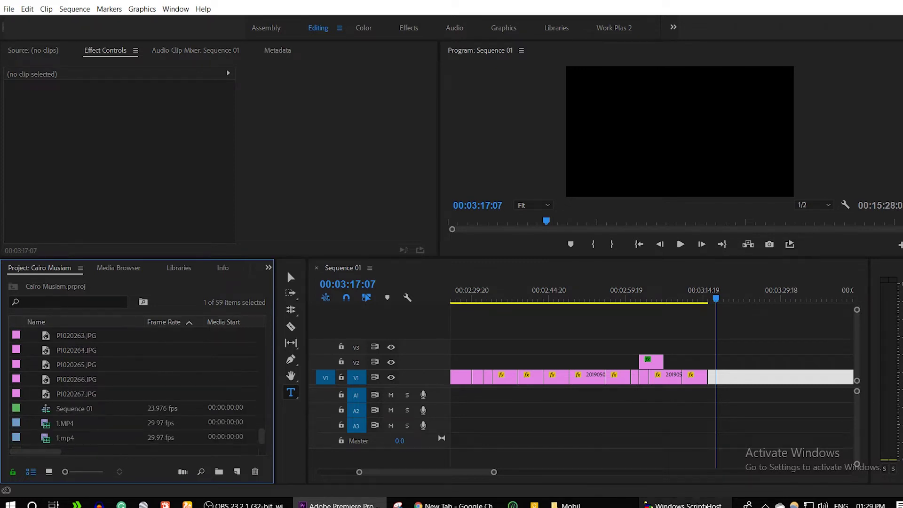
left_click(619, 505)
left_click_drag(351, 139, 348, 466)
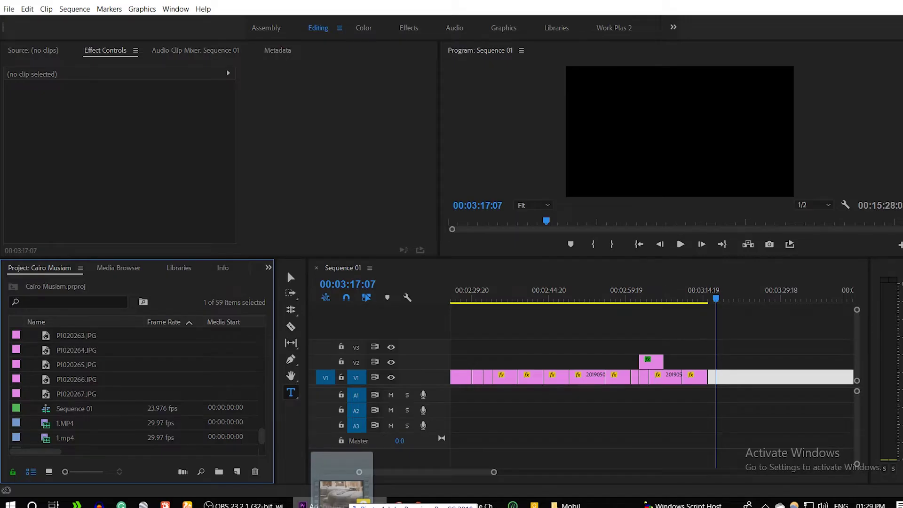
left_click_drag(348, 466, 186, 386)
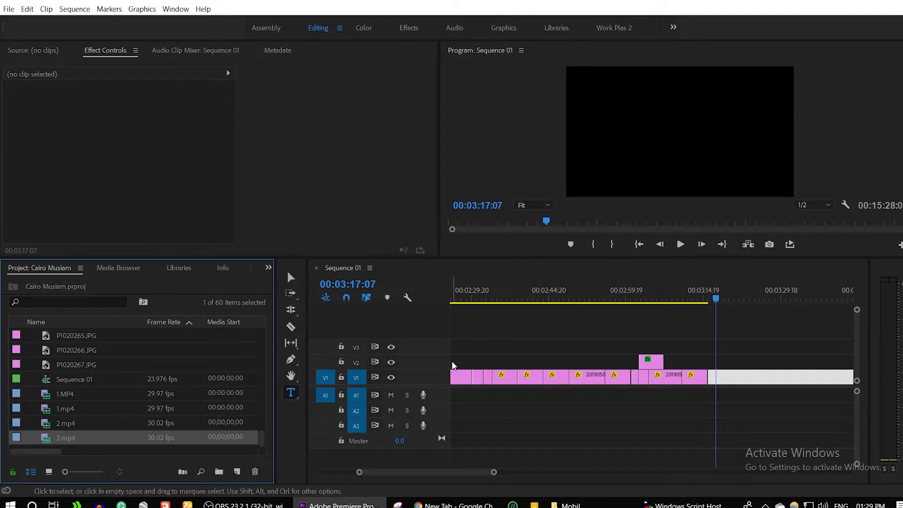
Return to the 2nd Floor section at 03:02:02 and marquee-select the clips near the playhead and title.
key("minus")
left_click_drag(696, 297, 647, 292)
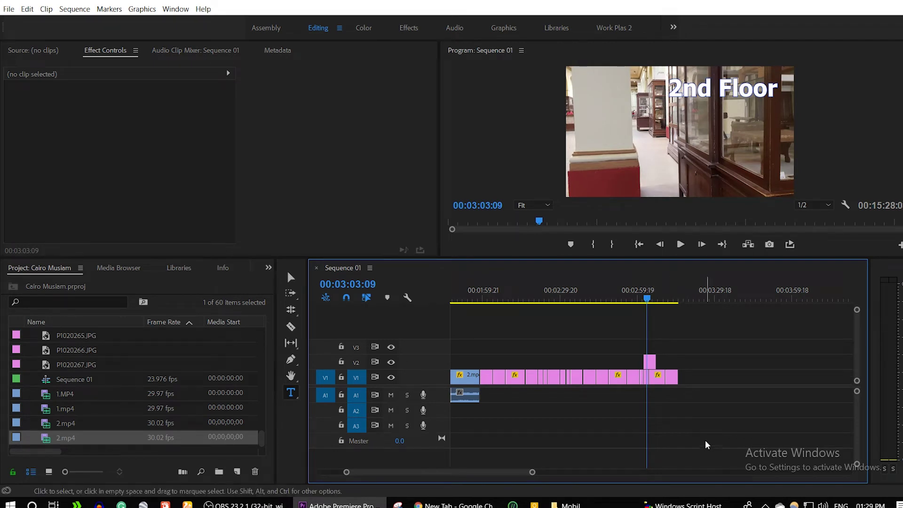
key("=")
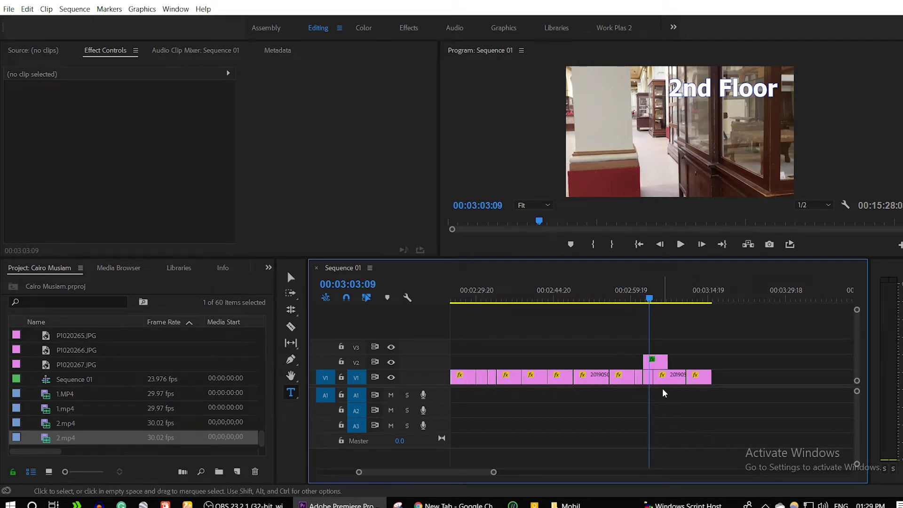
left_click(646, 360)
left_click_drag(671, 399, 619, 326)
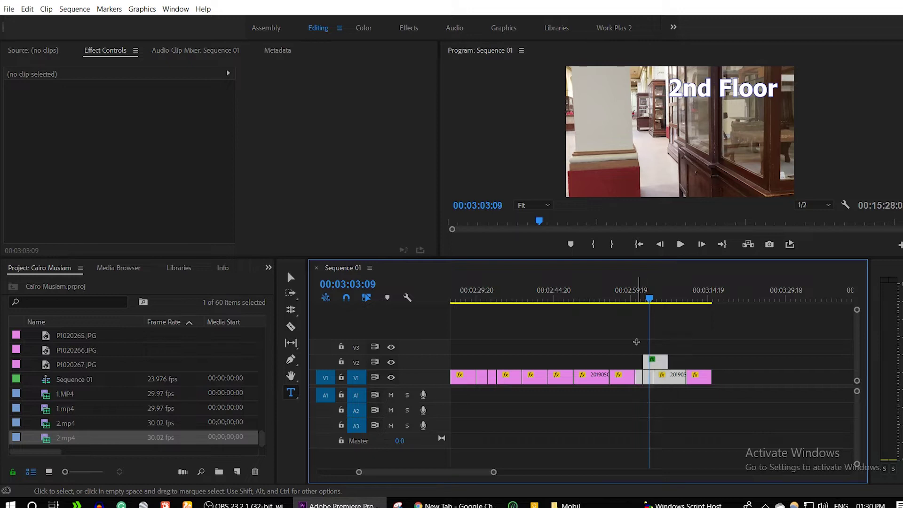
left_click_drag(624, 289, 642, 304)
left_click(650, 318)
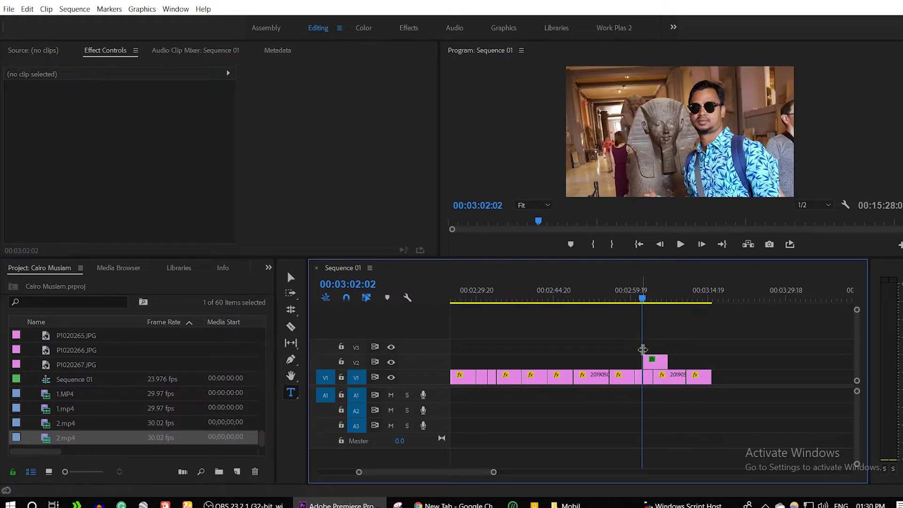
left_click_drag(675, 400, 639, 346)
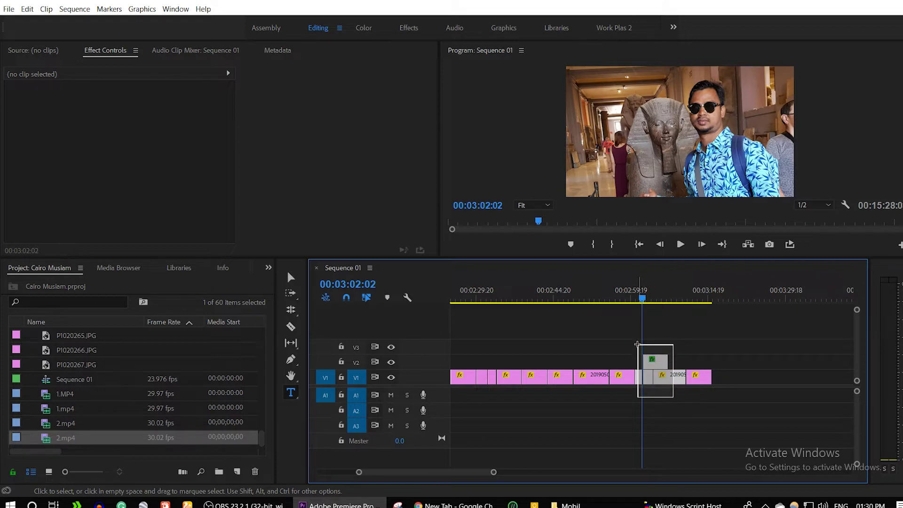
Open a gap after the photo clips and place 2.mp4 from the project into it on V1.
left_click(654, 337)
mouse_move(740, 400)
left_mouse_down()
mouse_move(633, 314)
mouse_move(642, 320)
left_mouse_up()
key("minus")
key("minus")
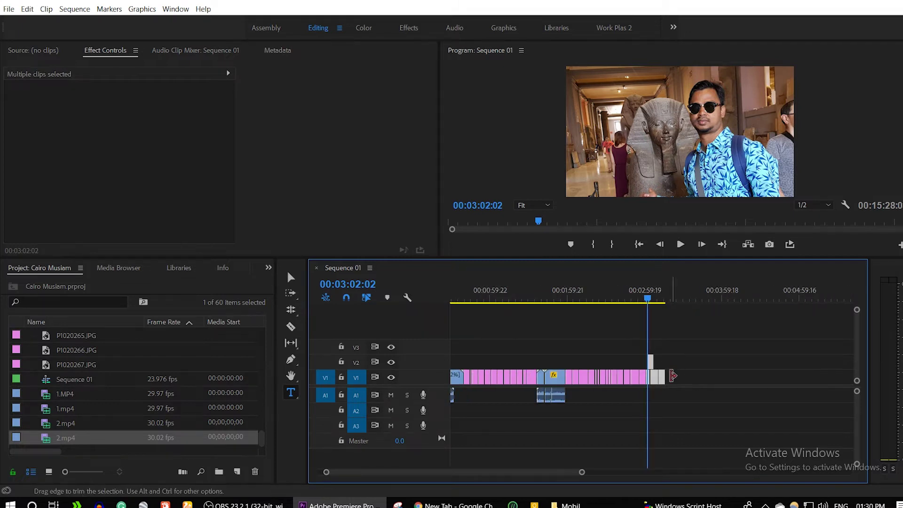
mouse_move(653, 375)
left_mouse_down()
mouse_move(807, 372)
mouse_move(828, 385)
left_mouse_up()
key("minus")
key("minus")
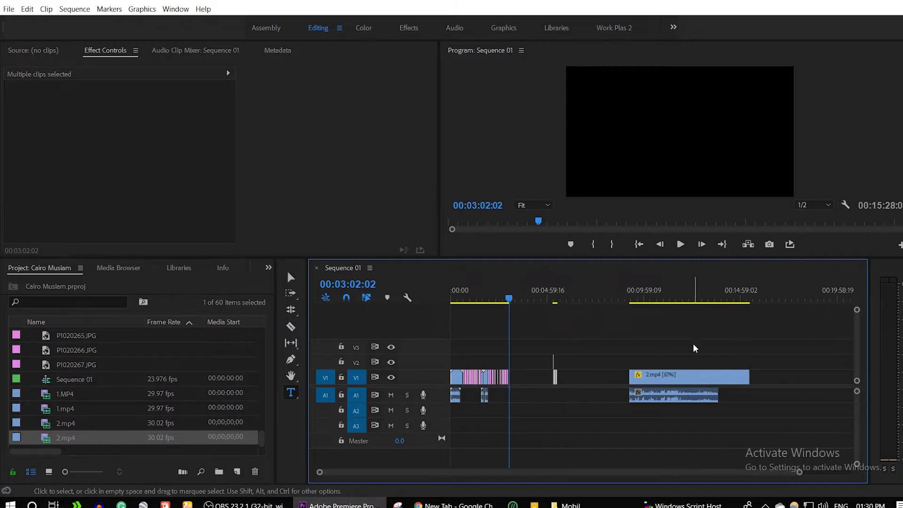
key("ctrl+z")
left_click(142, 438)
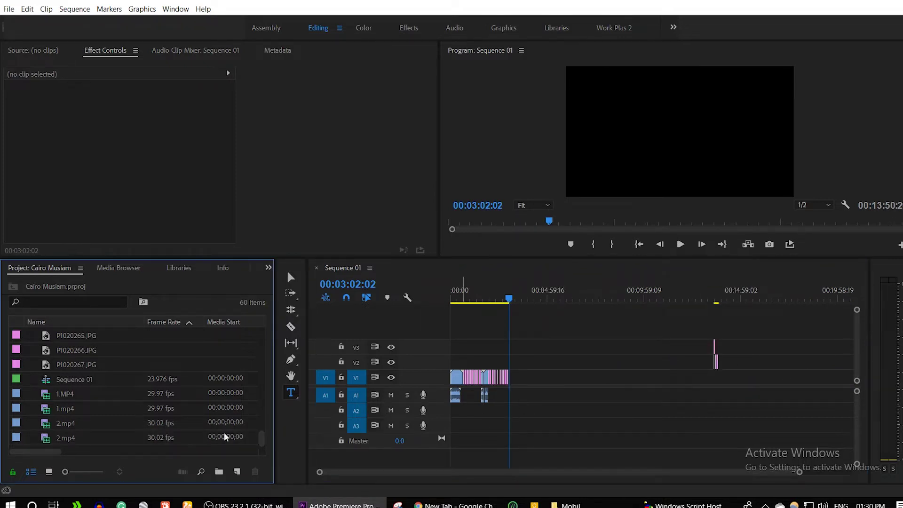
mouse_move(45, 424)
left_mouse_down()
mouse_move(524, 387)
mouse_move(523, 377)
left_mouse_up()
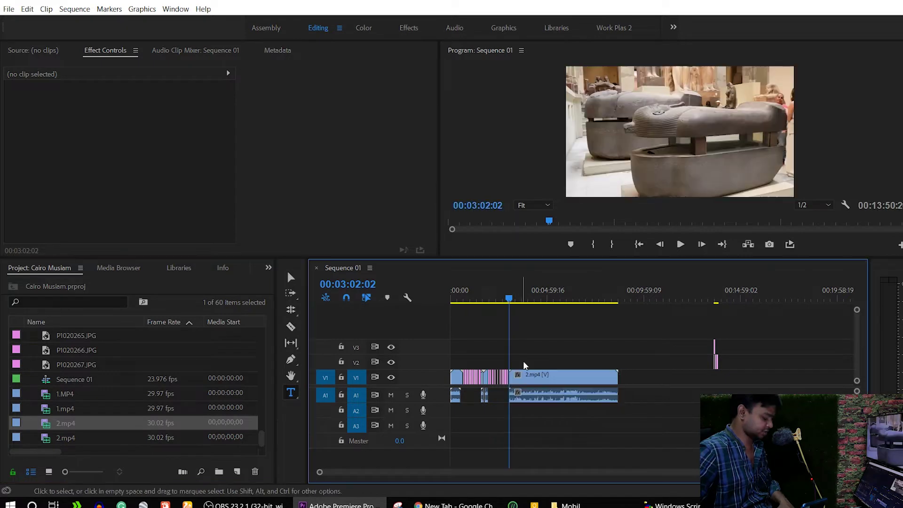
Butt 2.mp4 right up against the photo clips and play the sequence into it.
key("equal")
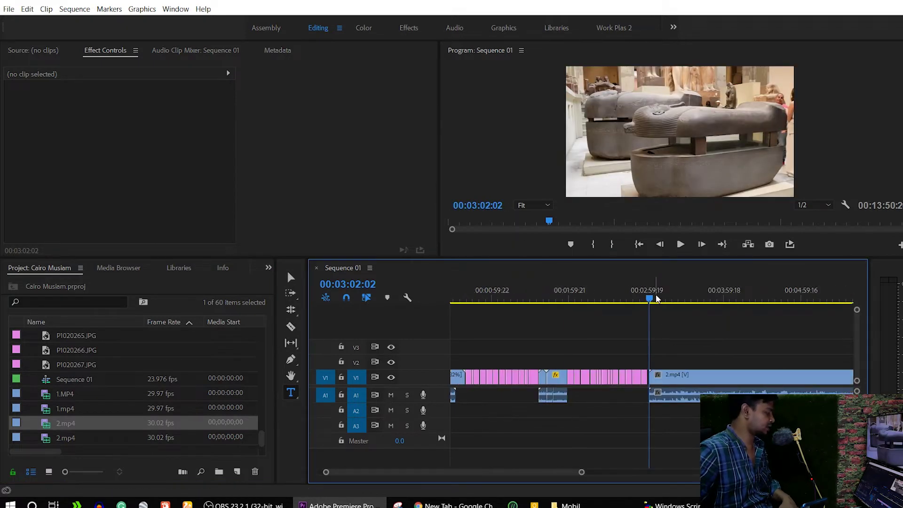
left_click(639, 299)
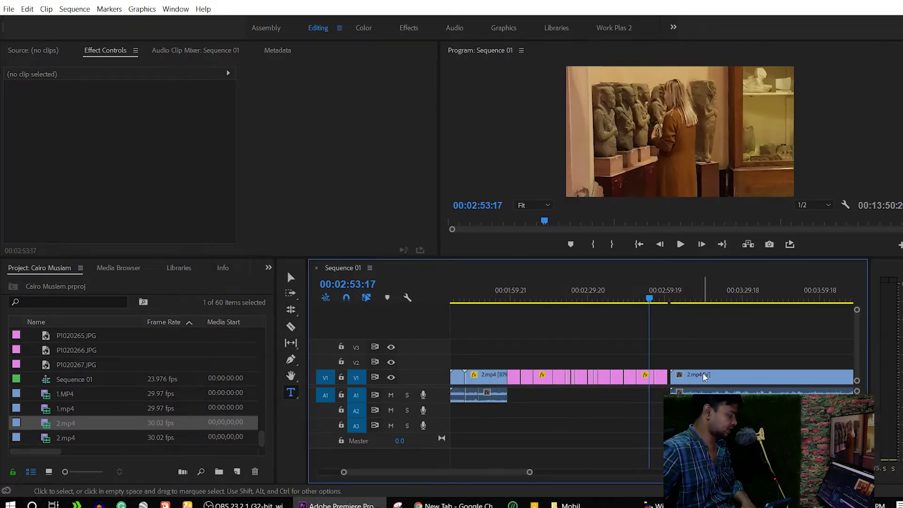
left_click_drag(701, 373, 699, 377)
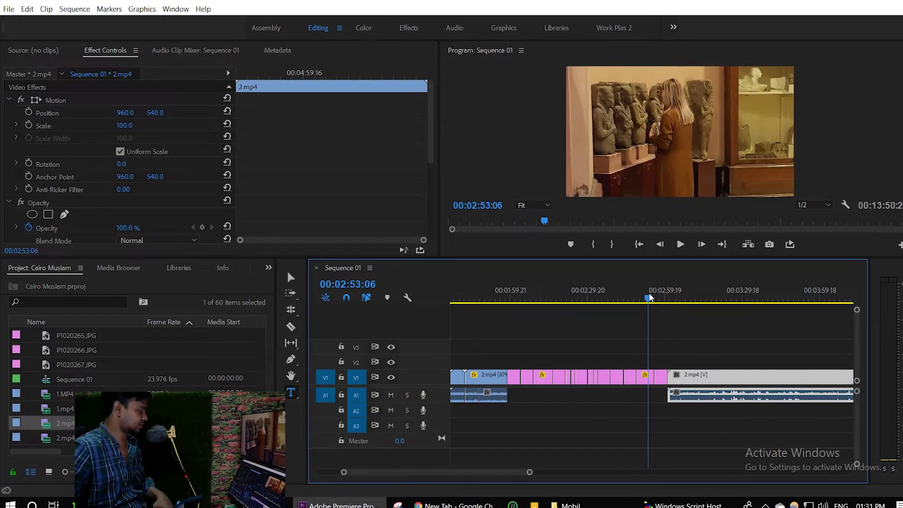
left_click_drag(667, 304, 673, 307)
key("space")
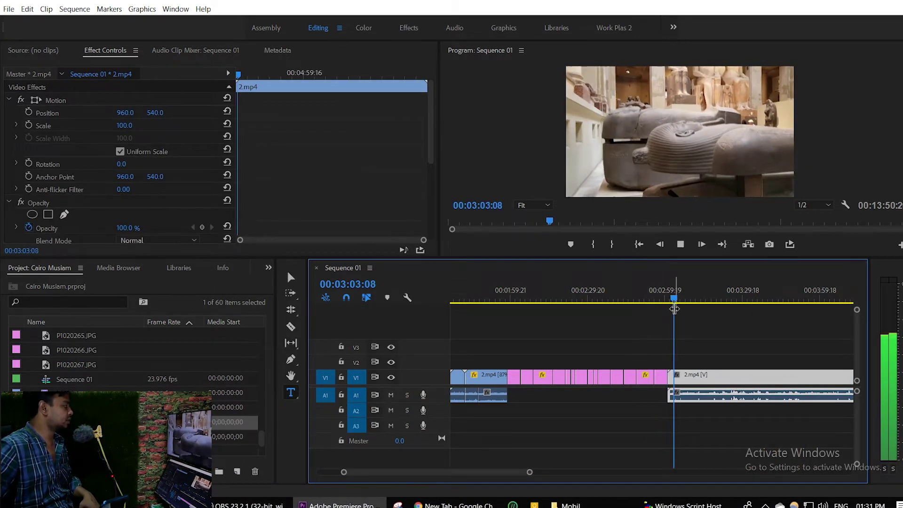
key("minus")
key("minus")
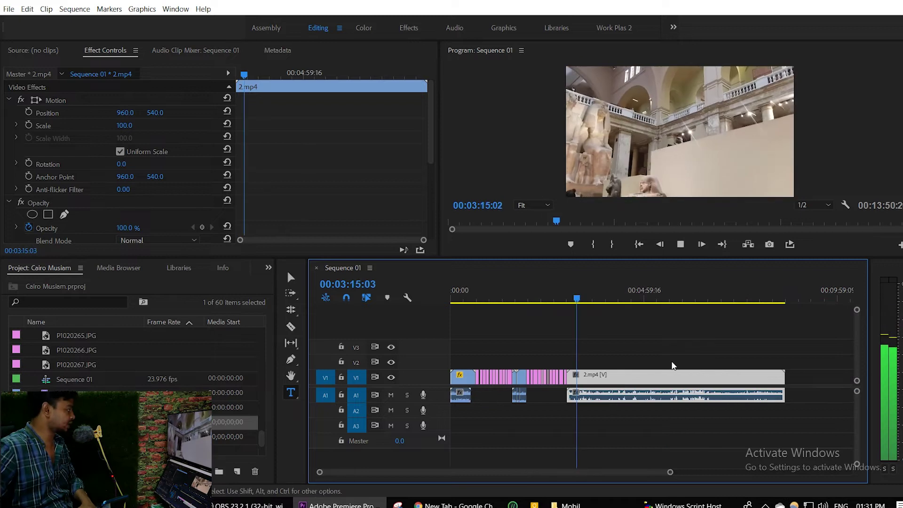
key("space")
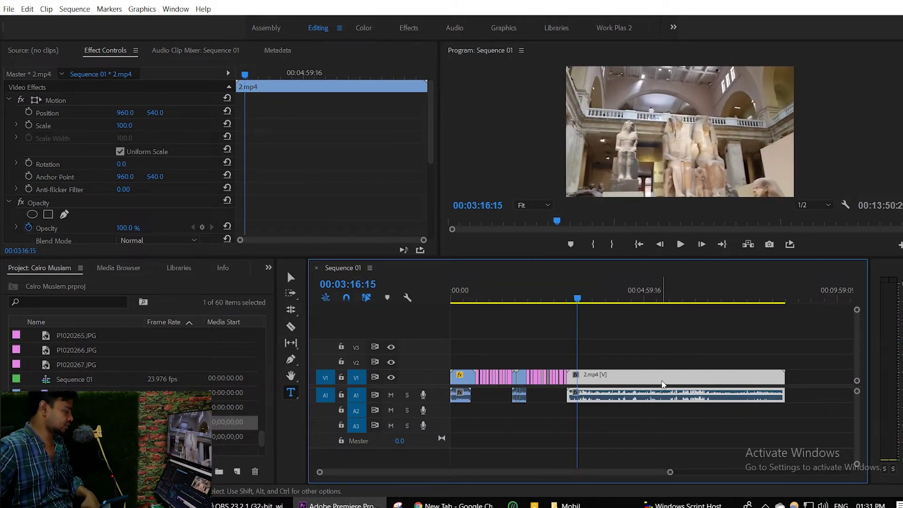
Scrub into the walkthrough, stop at 00:04:26:22, and select the 2.mp4 clip.
left_click(676, 307)
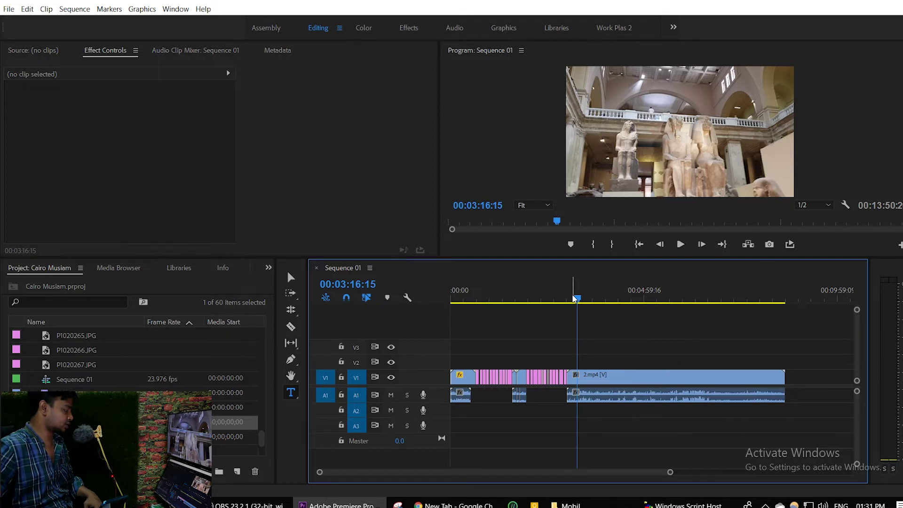
left_click_drag(571, 294, 598, 302)
key("space")
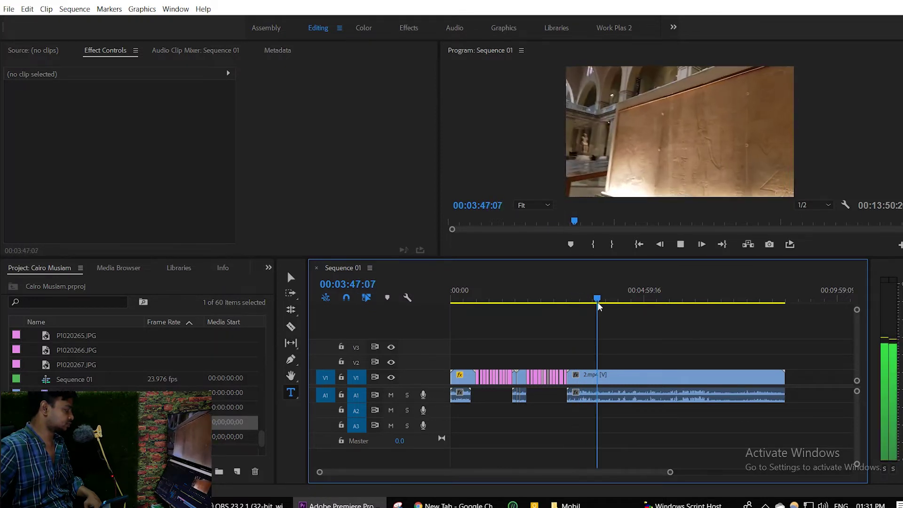
left_click_drag(598, 299, 622, 310)
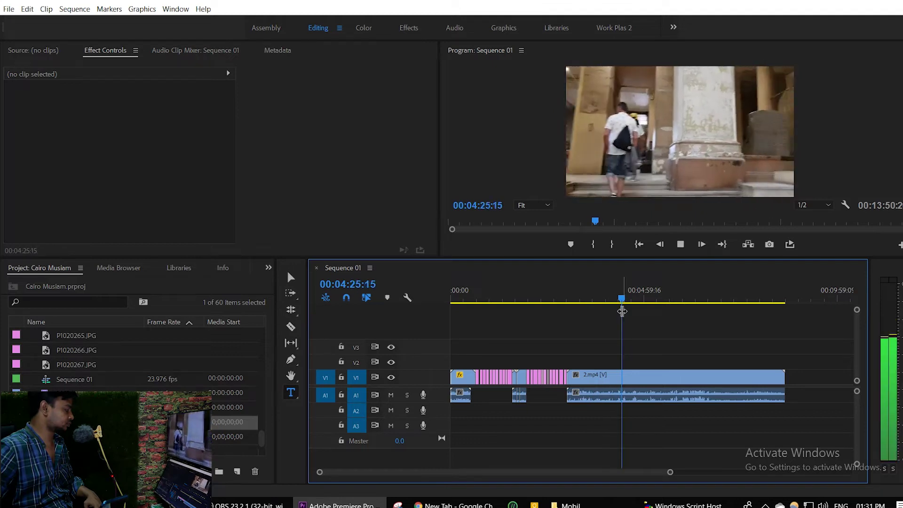
key("space")
left_click(643, 375)
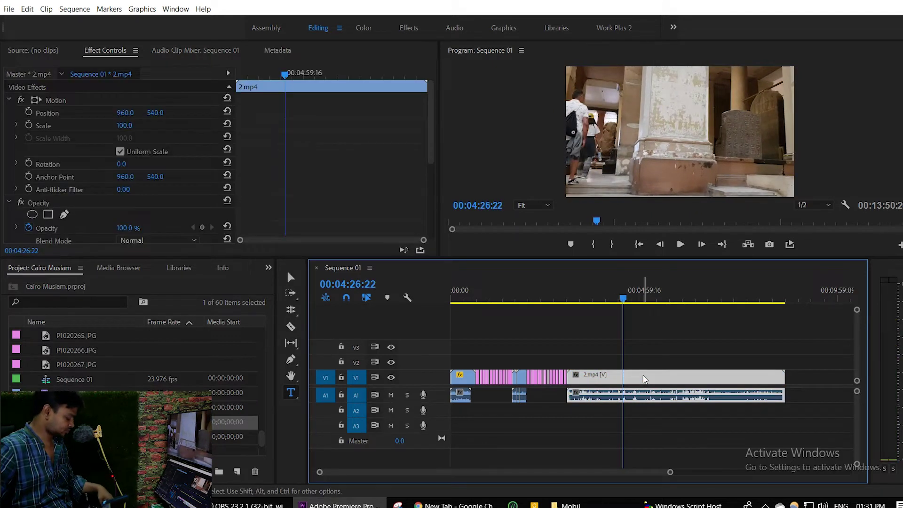
Unlink the 2.mp4 video from its audio on A1.
right_click(645, 379)
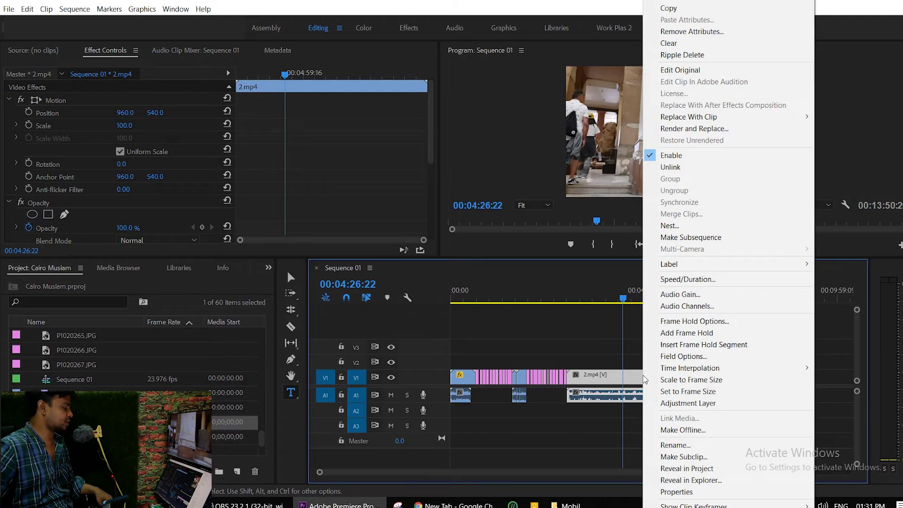
left_click(670, 167)
left_click(674, 397)
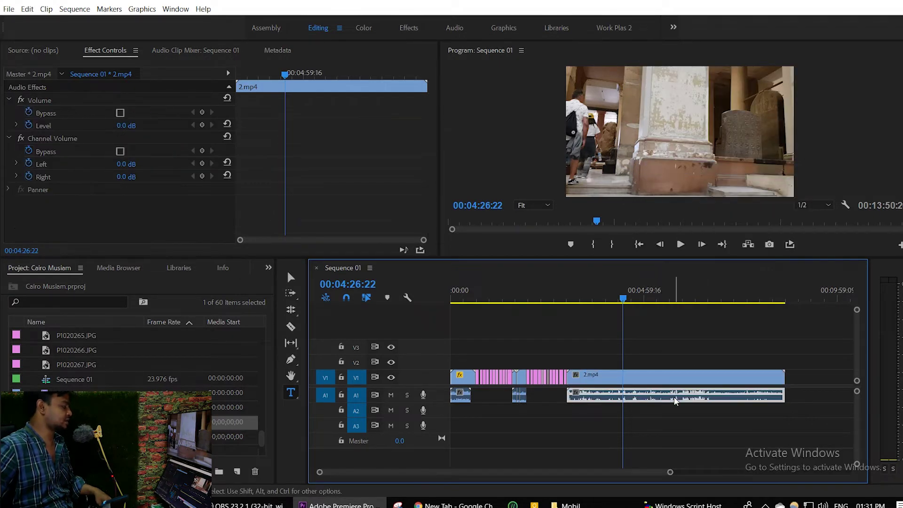
left_click(673, 374)
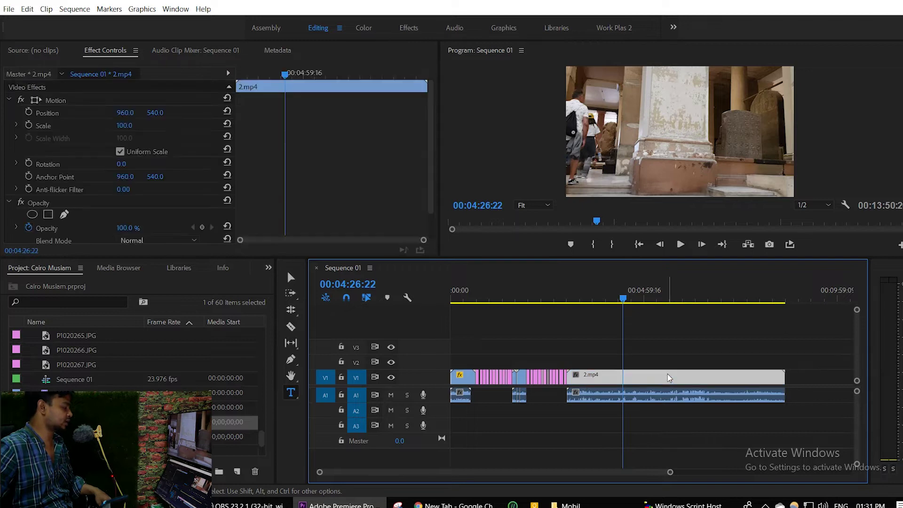
left_click(665, 396)
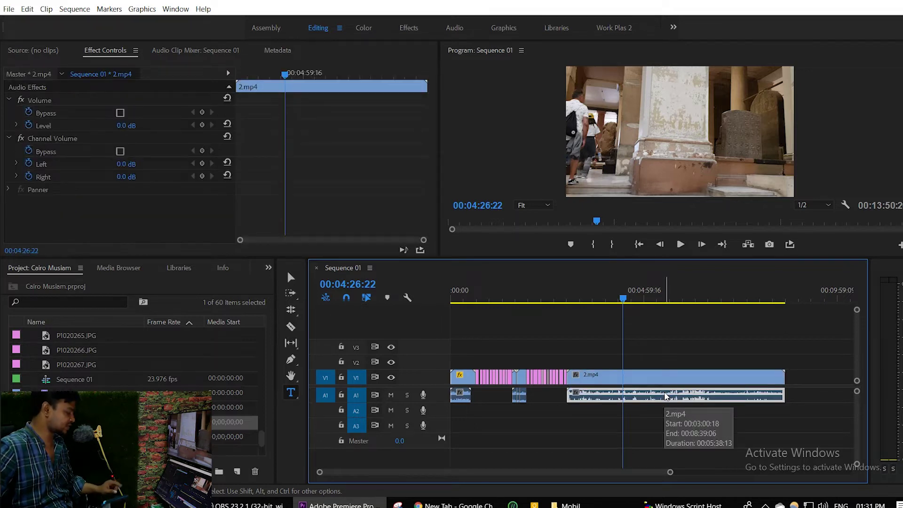
Cut the A1 audio at 00:04:26:22 and delete the piece before the cut.
key("ctrl+k")
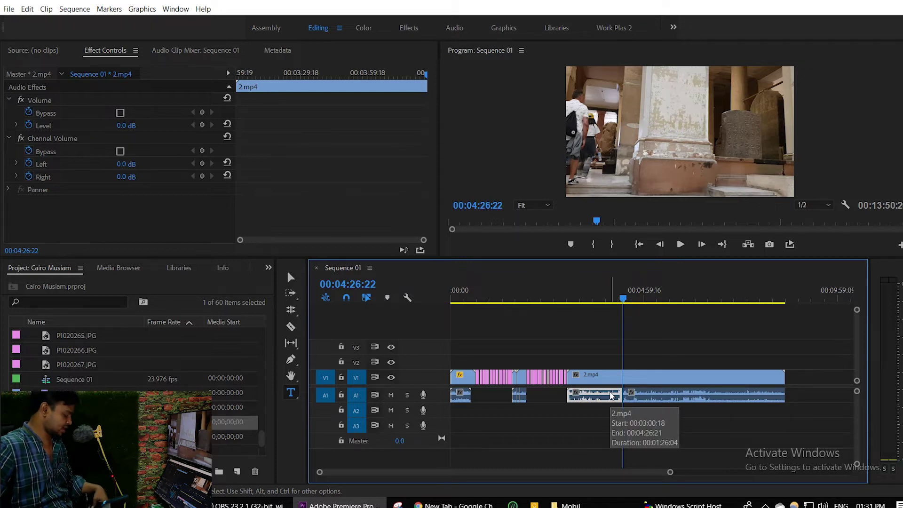
left_click(636, 398)
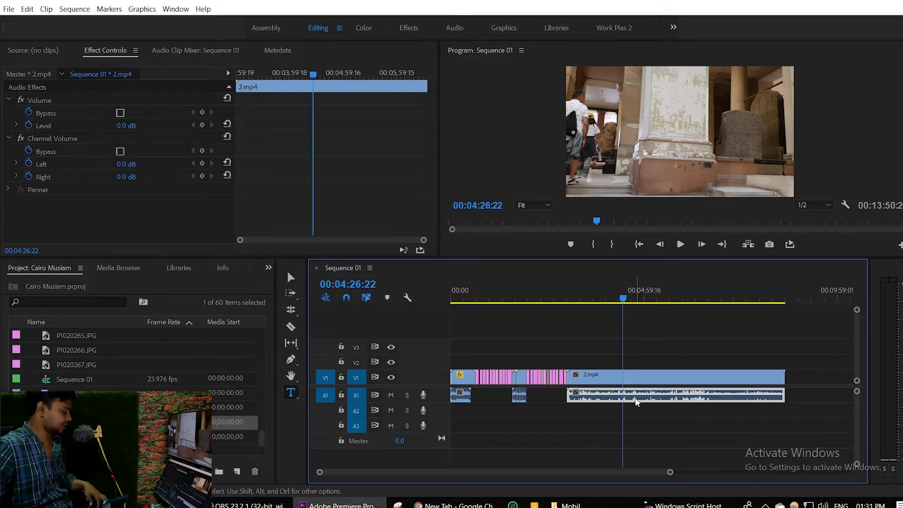
left_click(292, 327)
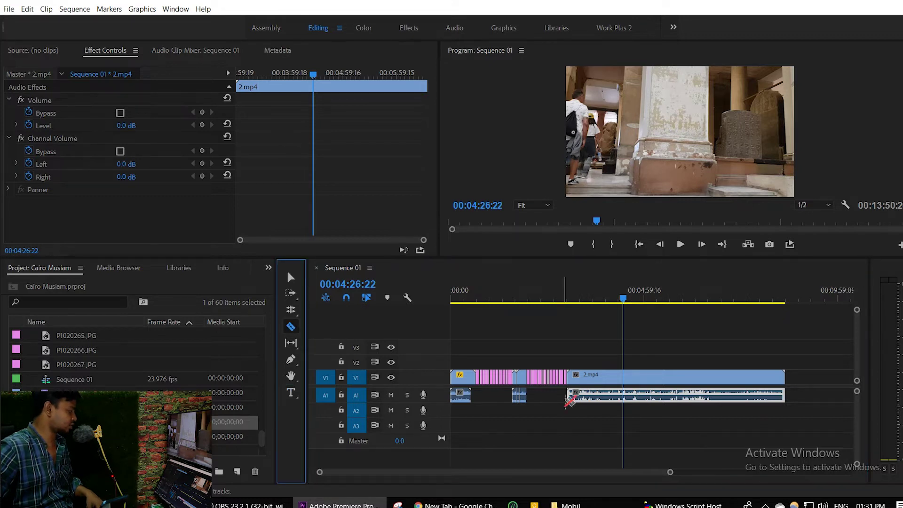
left_click(625, 397)
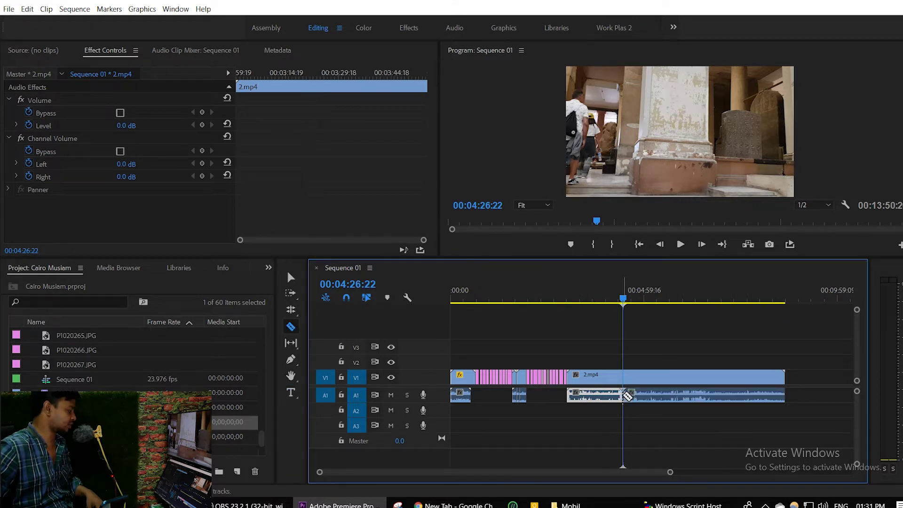
left_click(291, 278)
left_click(596, 400)
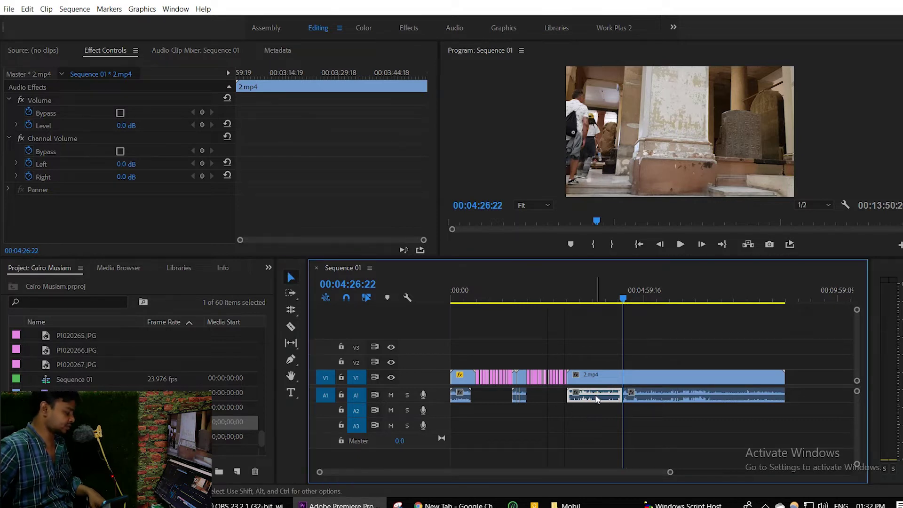
key("Delete")
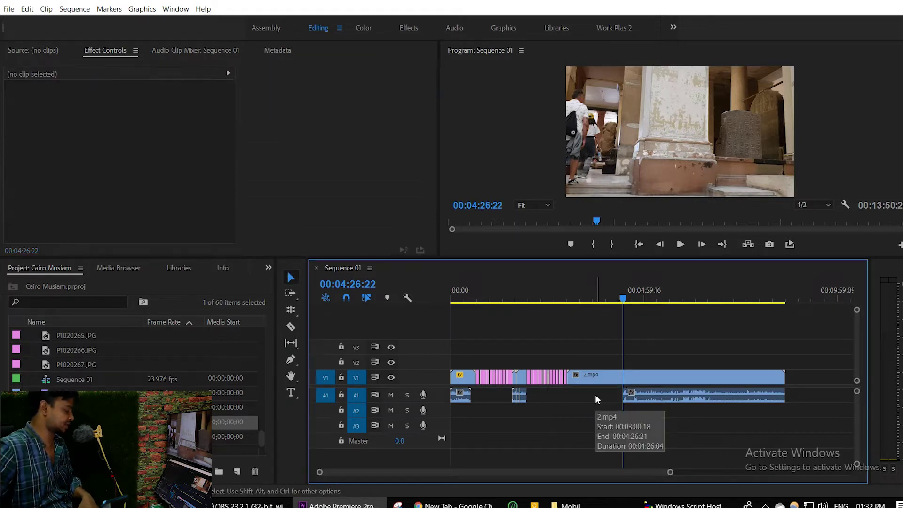
left_click(653, 374)
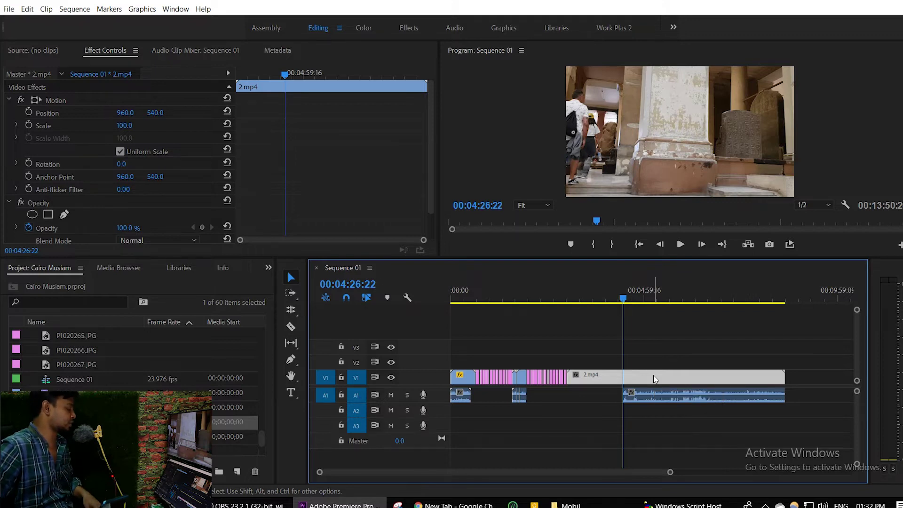
Set the 2.mp4 video clip's speed to 86% and preview it from about 00:03:03.
right_click(654, 378)
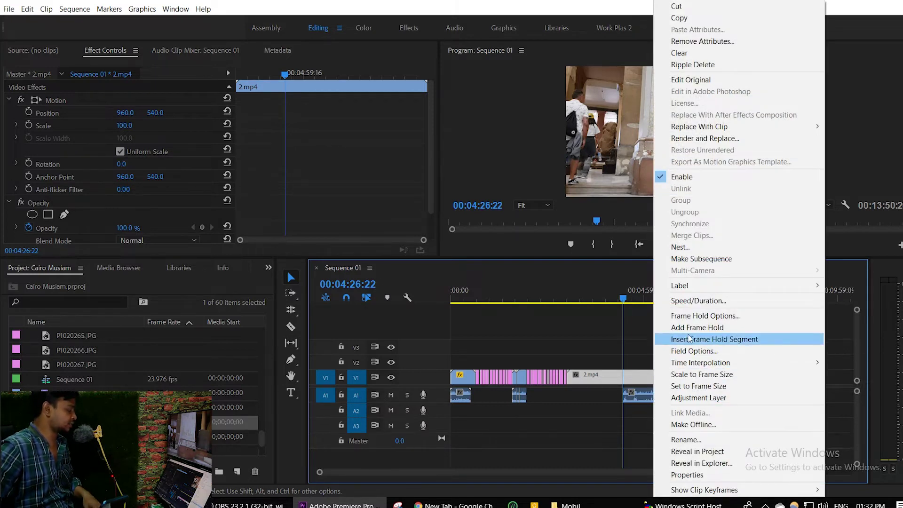
left_click(709, 304)
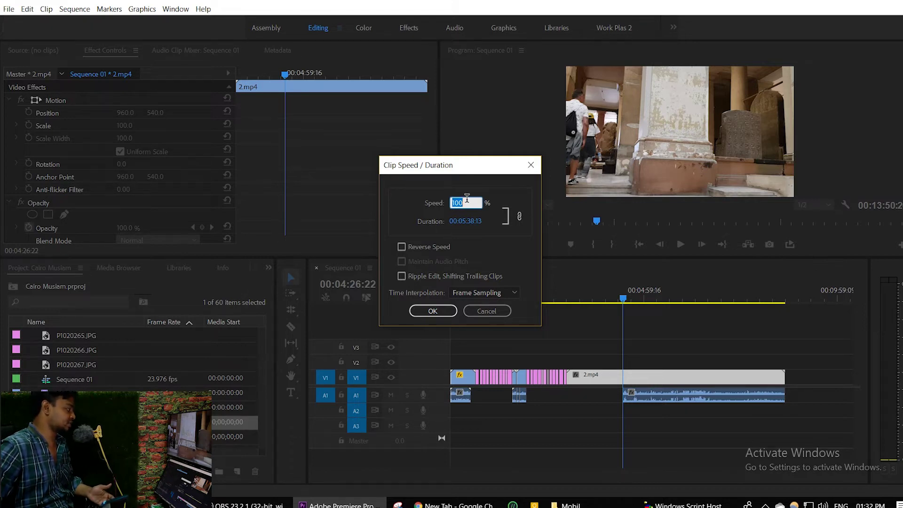
type("8")
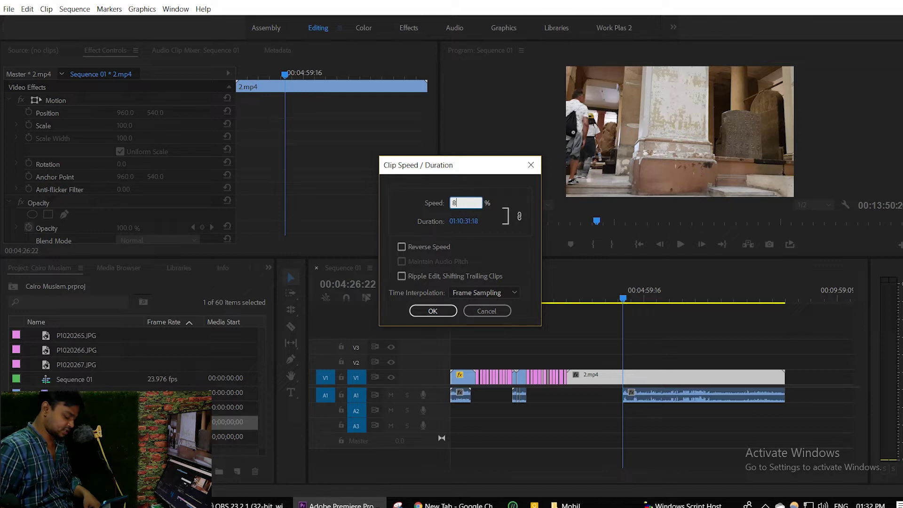
key("Return")
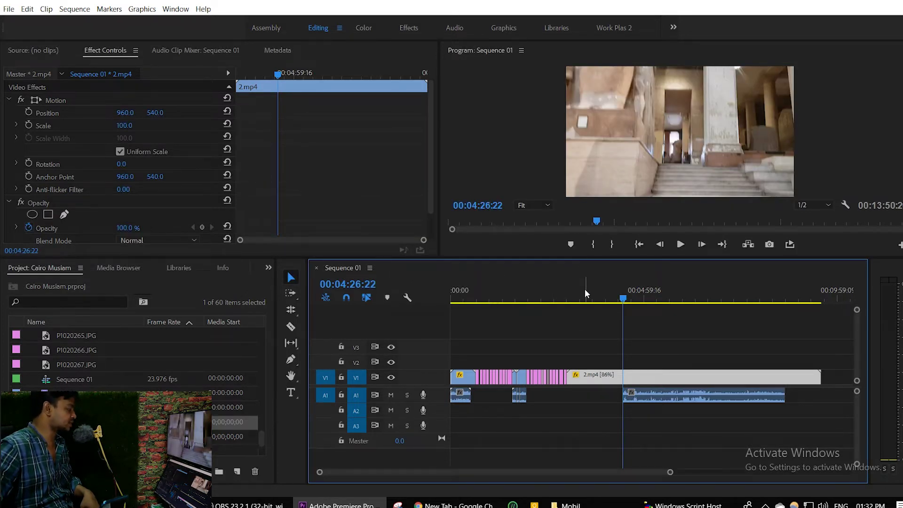
left_click(570, 290)
key("space")
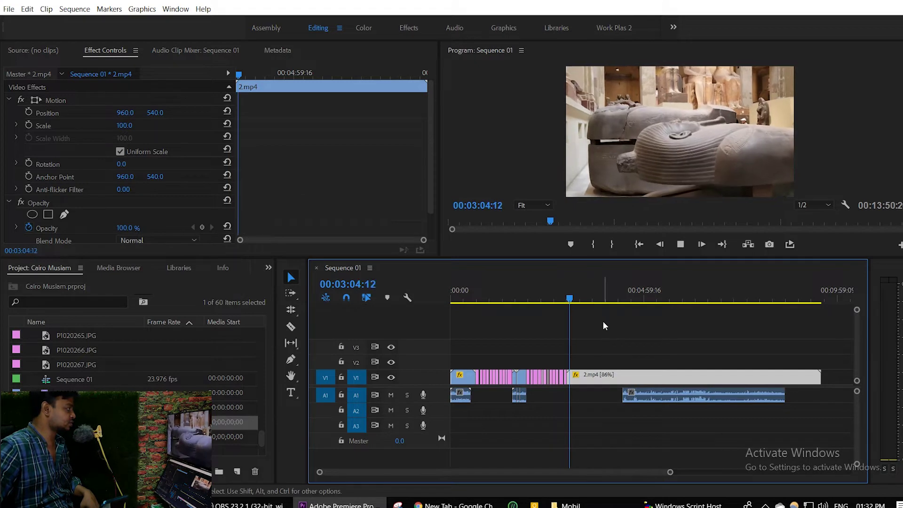
Drag the detached A1 audio left so it starts together with the 2.mp4 video clip.
key("space")
left_click(662, 397)
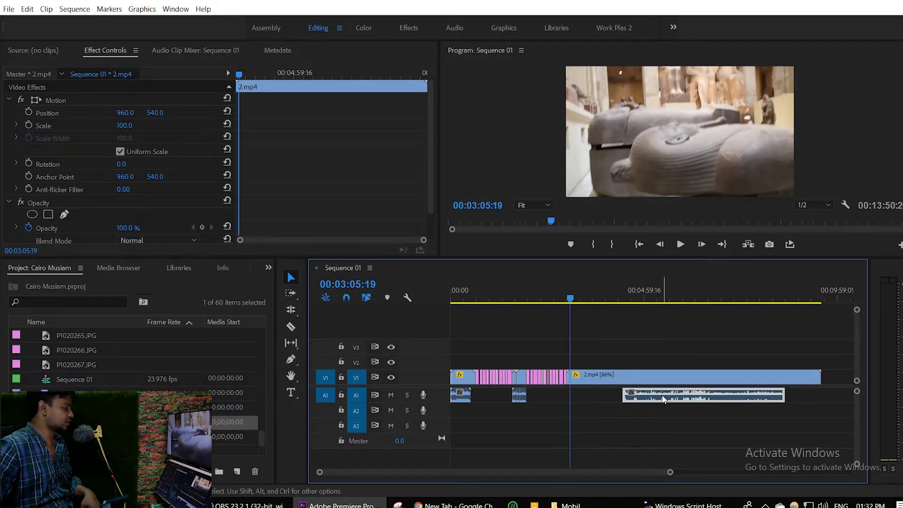
left_click_drag(661, 394, 635, 395)
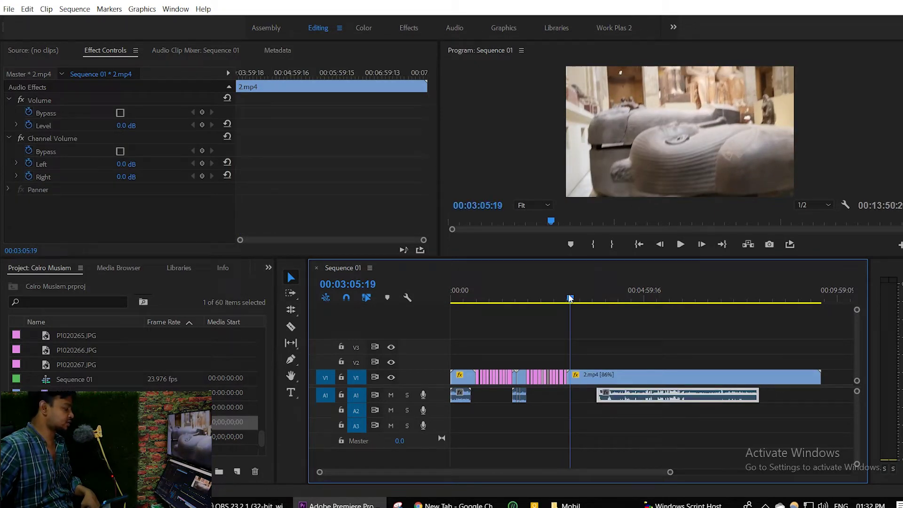
left_click_drag(570, 299, 578, 298)
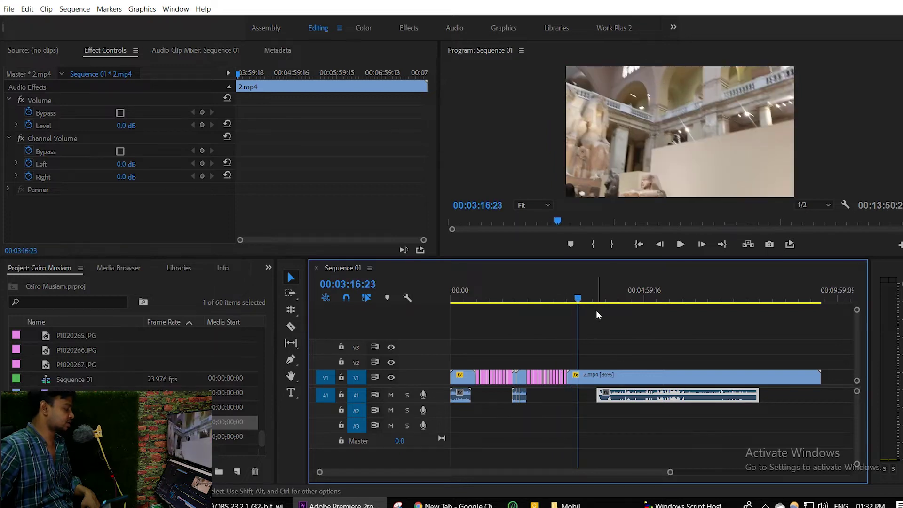
left_click(561, 298)
left_click_drag(631, 401, 606, 389)
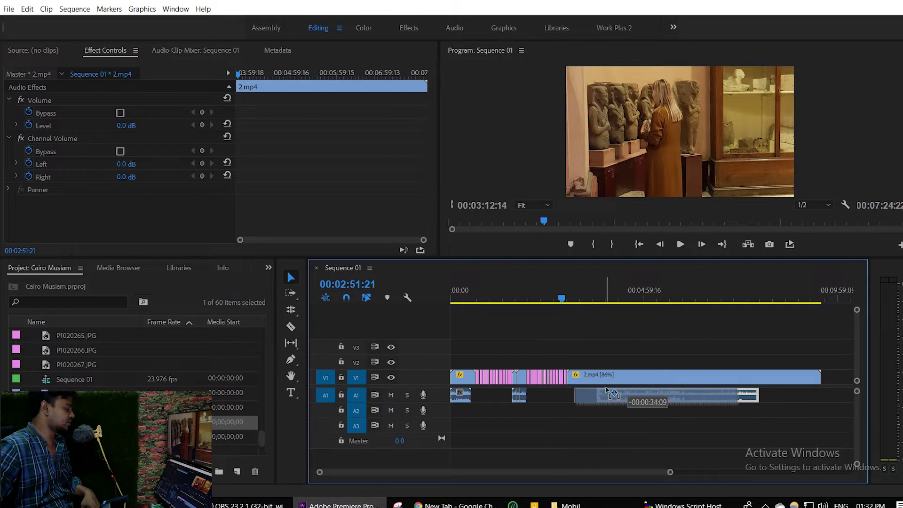
left_click_drag(606, 389, 598, 374)
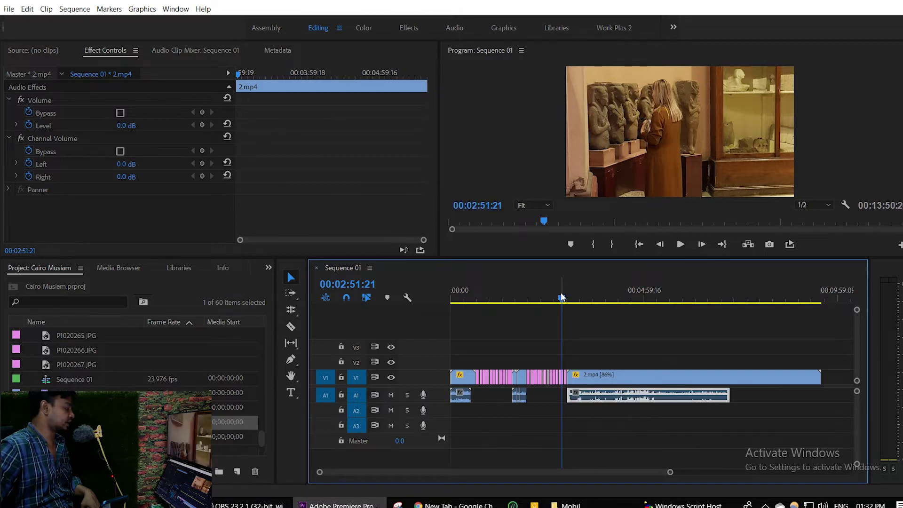
Check the sync, then cut the audio at 00:03:23:18 and delete the piece before it.
left_click_drag(567, 297, 572, 300)
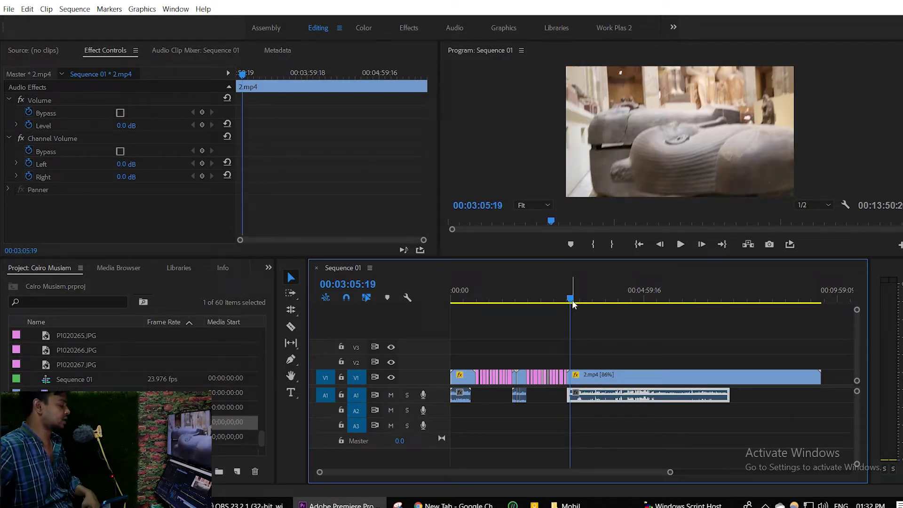
key("space")
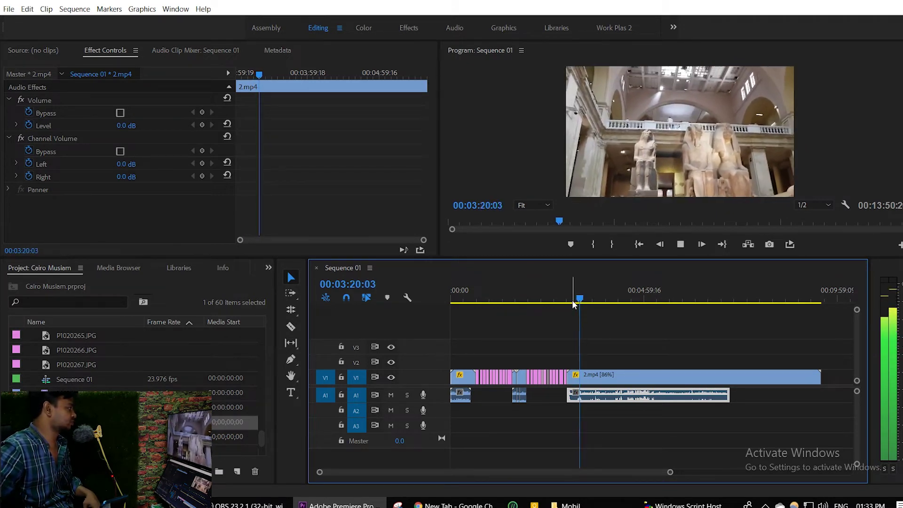
key("space")
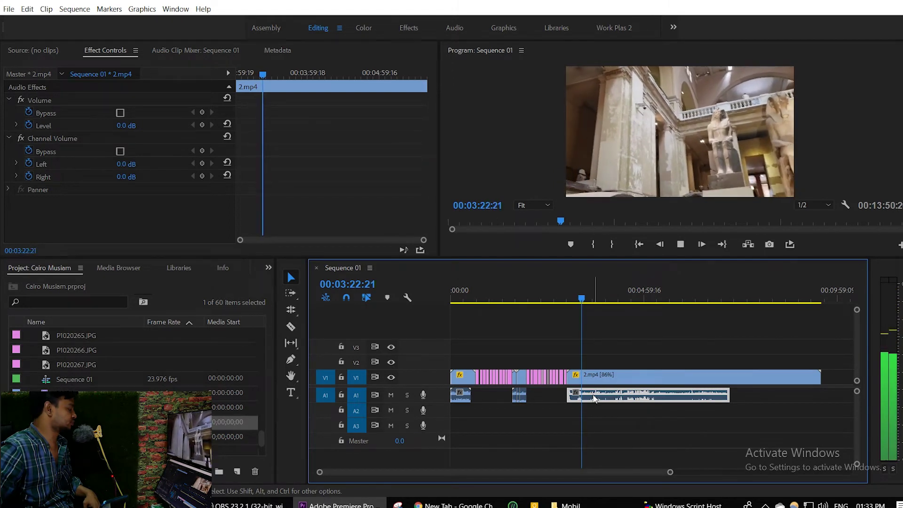
key("space")
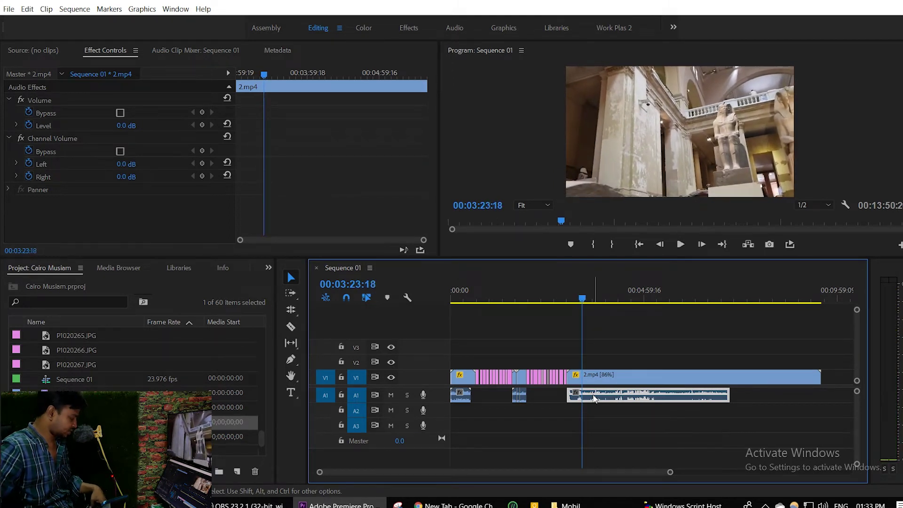
key("ctrl+k")
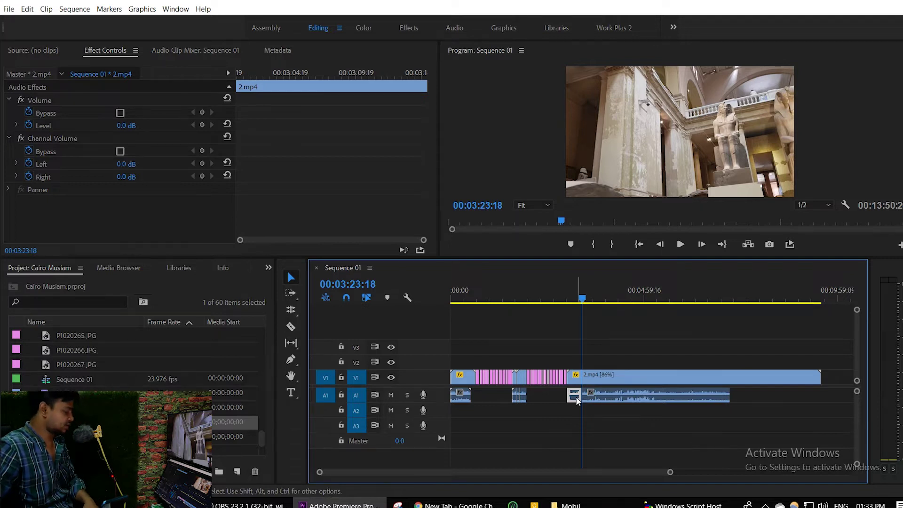
key("Delete")
key("space")
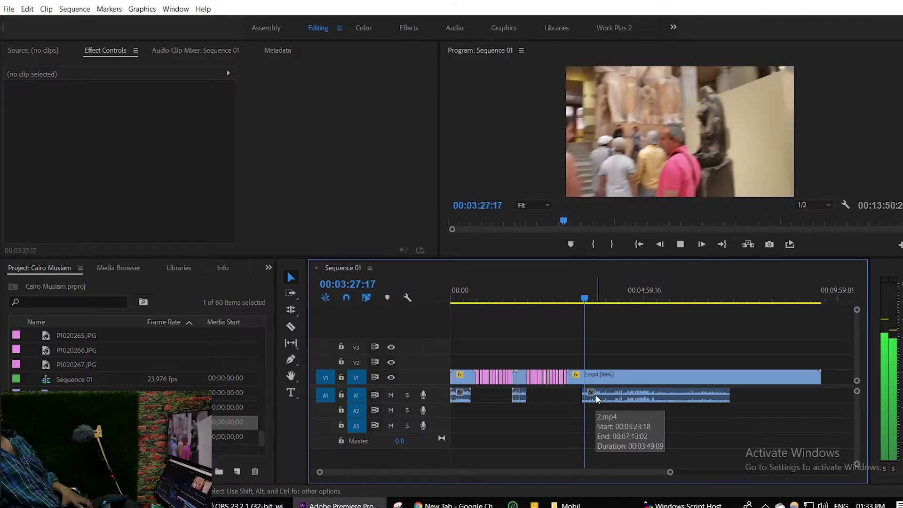
left_click_drag(590, 292, 597, 305)
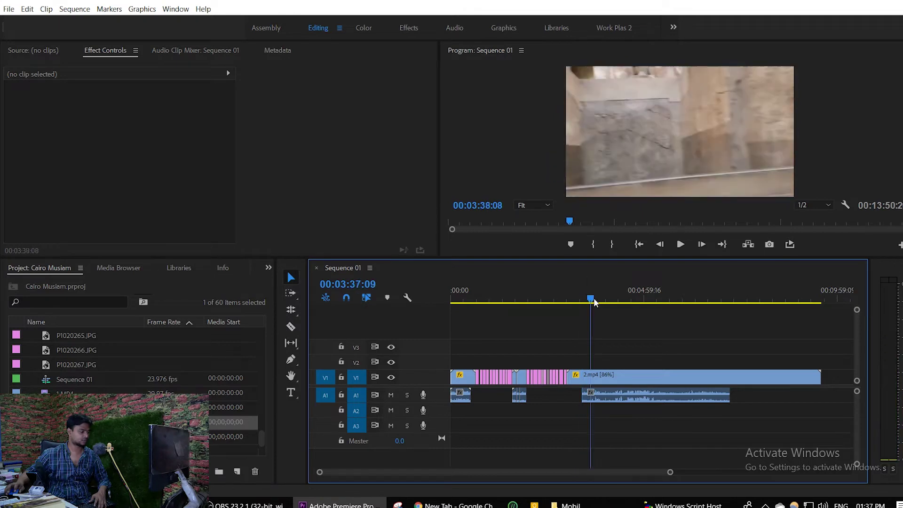
key("space")
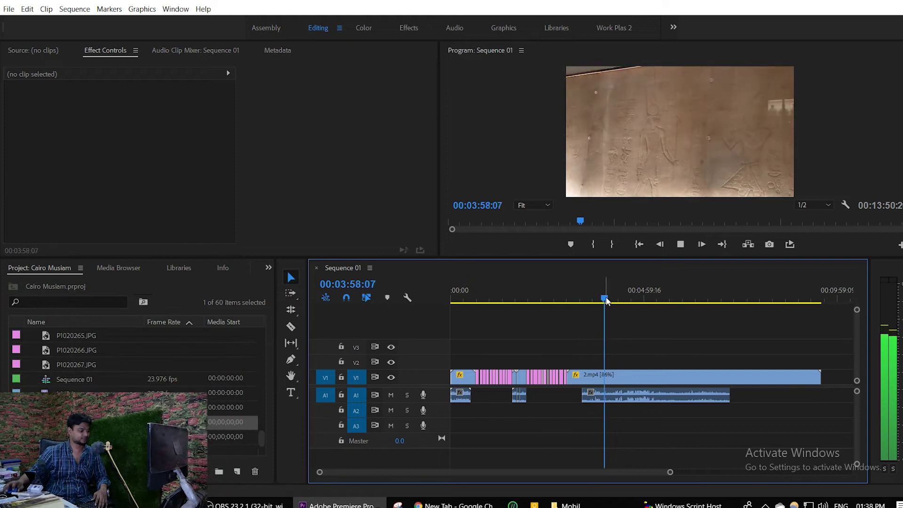
left_click_drag(605, 299, 614, 303)
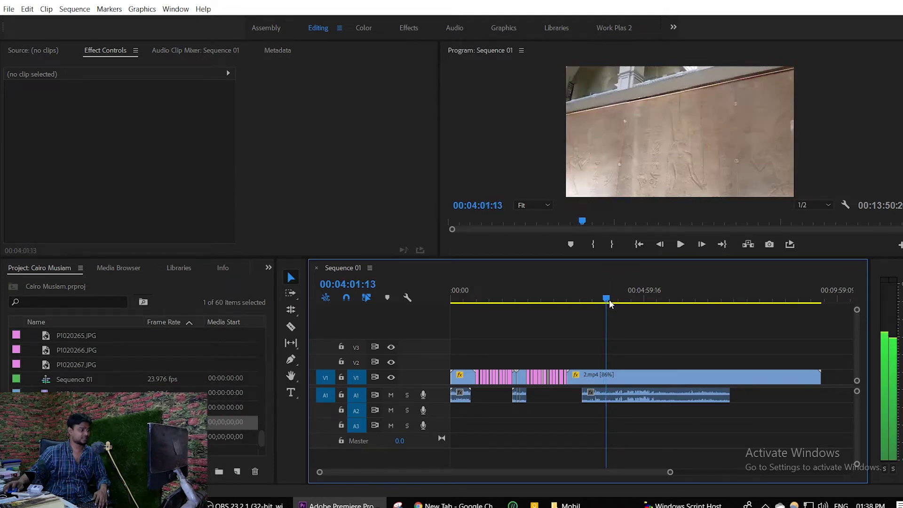
key("space")
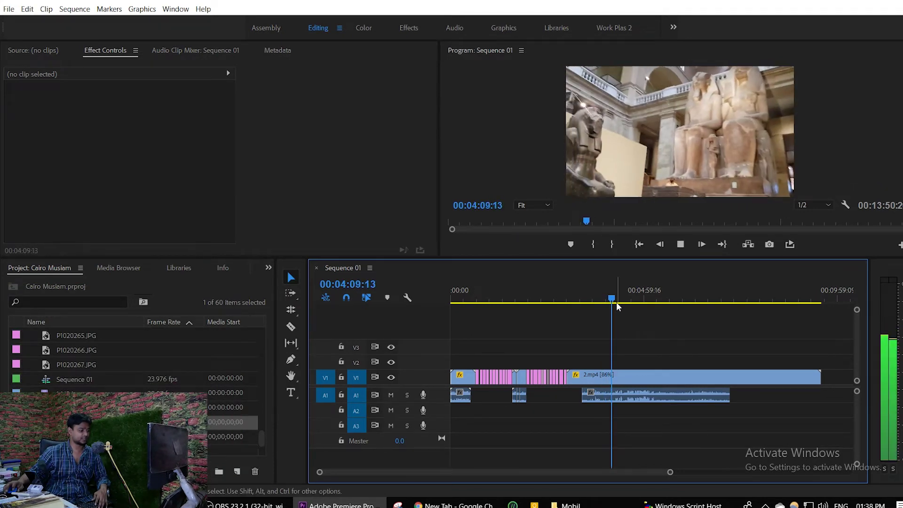
mouse_move(612, 301)
left_mouse_down()
mouse_move(625, 307)
mouse_move(617, 298)
left_mouse_up()
key("space")
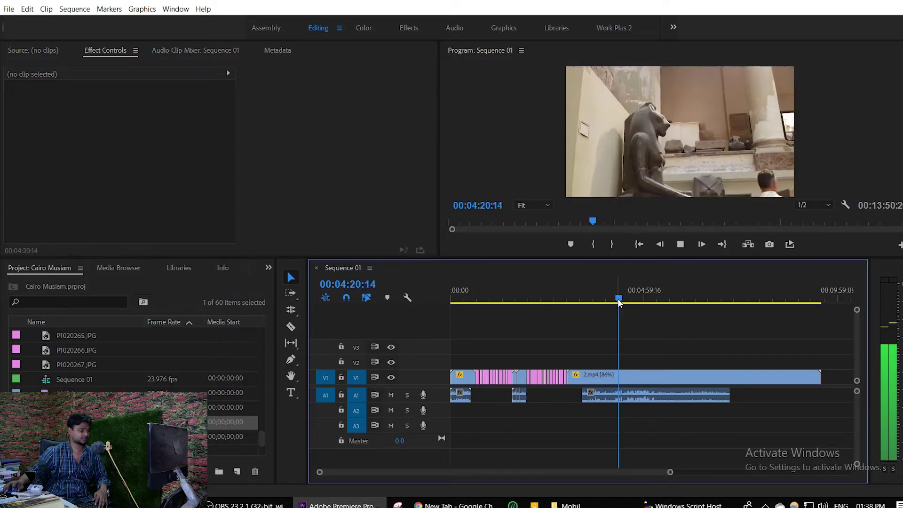
left_click_drag(619, 300, 656, 320)
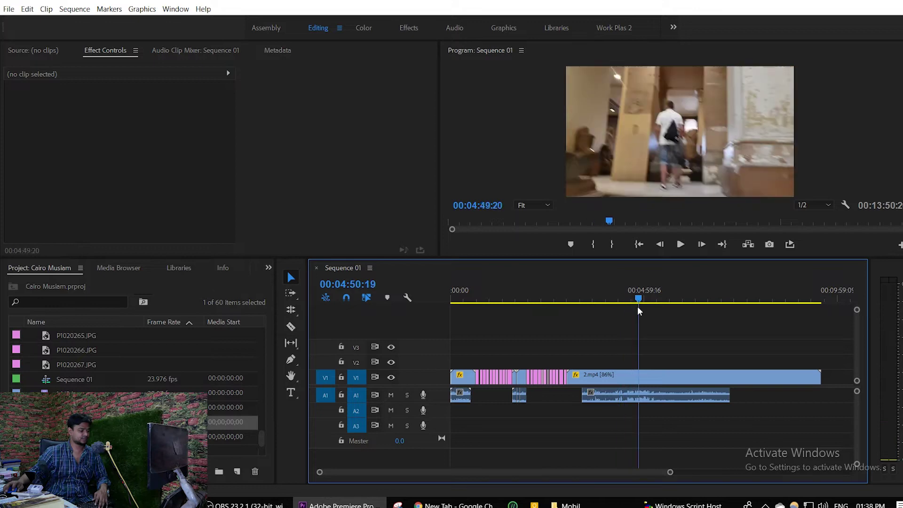
Cut the 2.mp4 audio on A1 at 05:18:16 and delete the part before the cut.
left_click(674, 397)
key("ctrl+k")
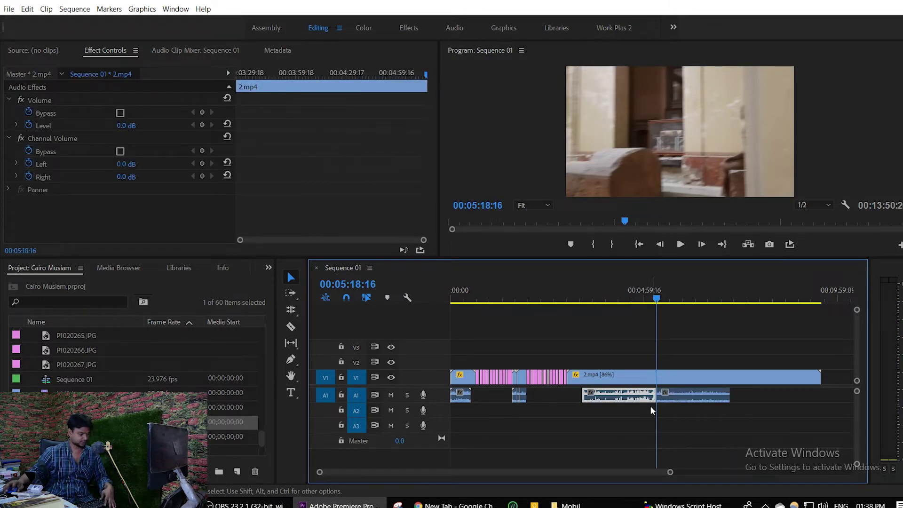
key("Delete")
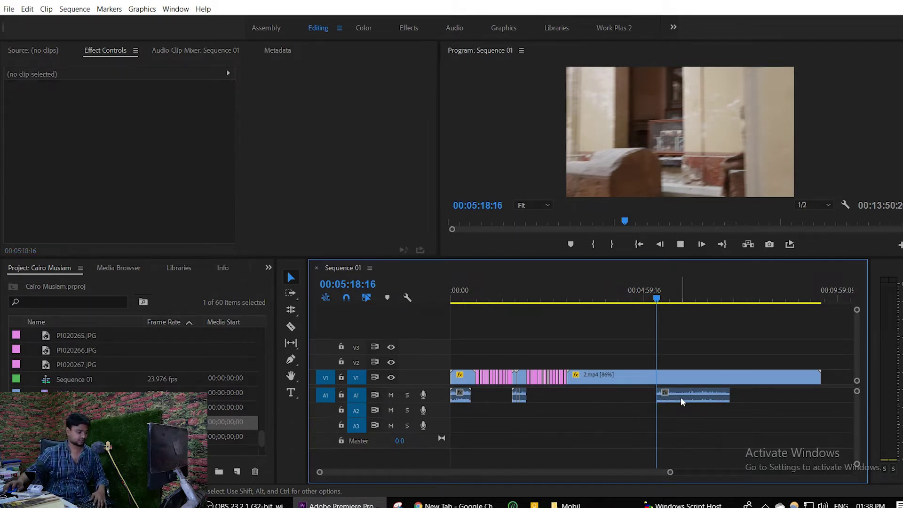
Play back from the cut and scrub through the remaining audio, returning to its 05:18:16 start.
key("space")
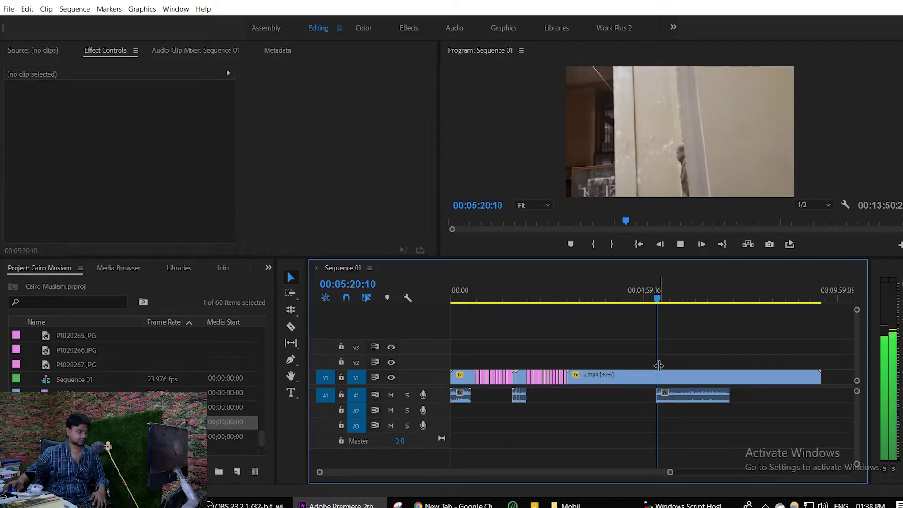
key("space")
left_click(689, 399)
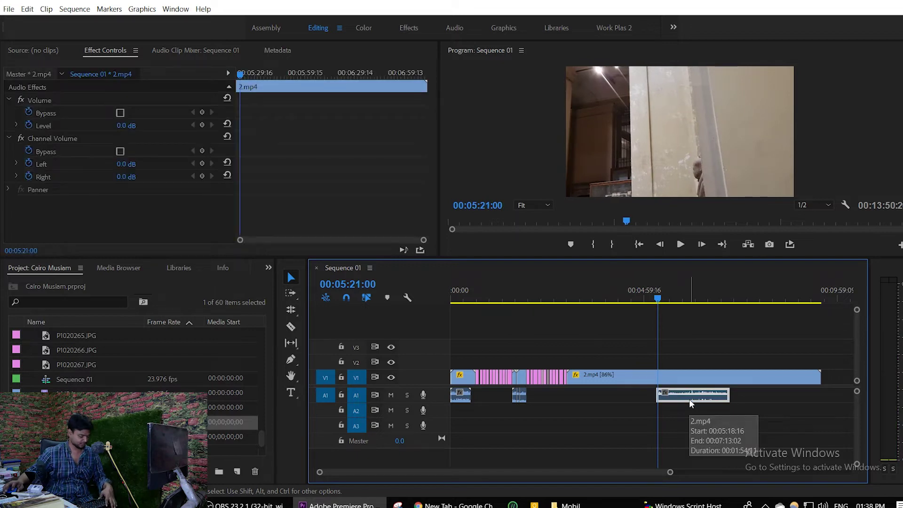
mouse_move(689, 400)
left_mouse_down()
mouse_move(627, 390)
mouse_move(690, 394)
left_mouse_up()
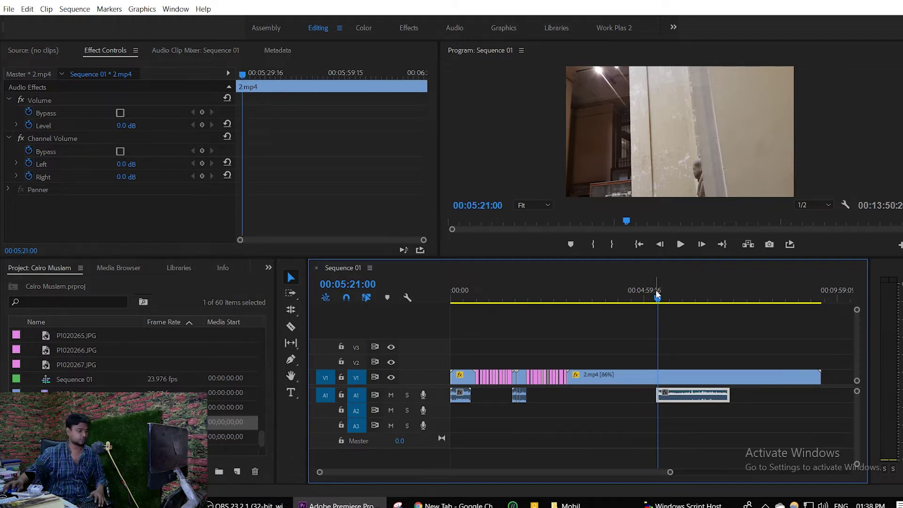
left_click_drag(657, 294, 674, 297)
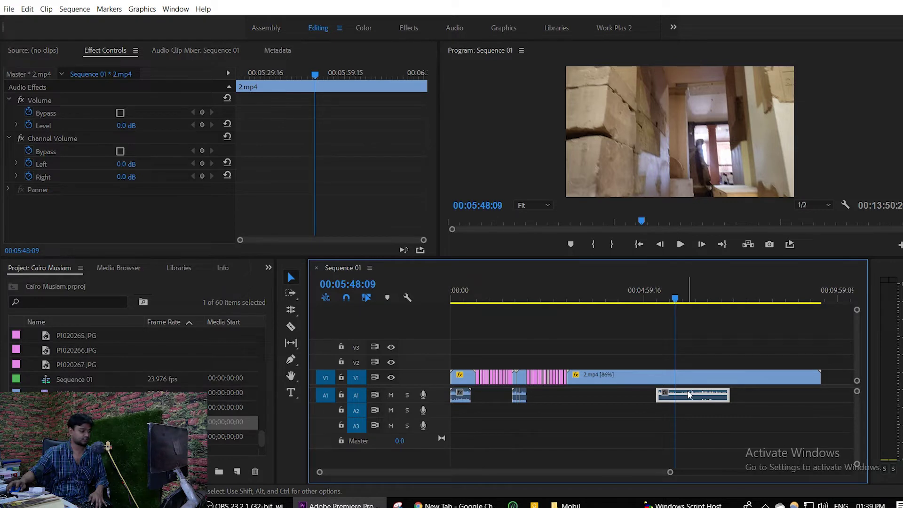
left_click_drag(316, 78, 229, 74)
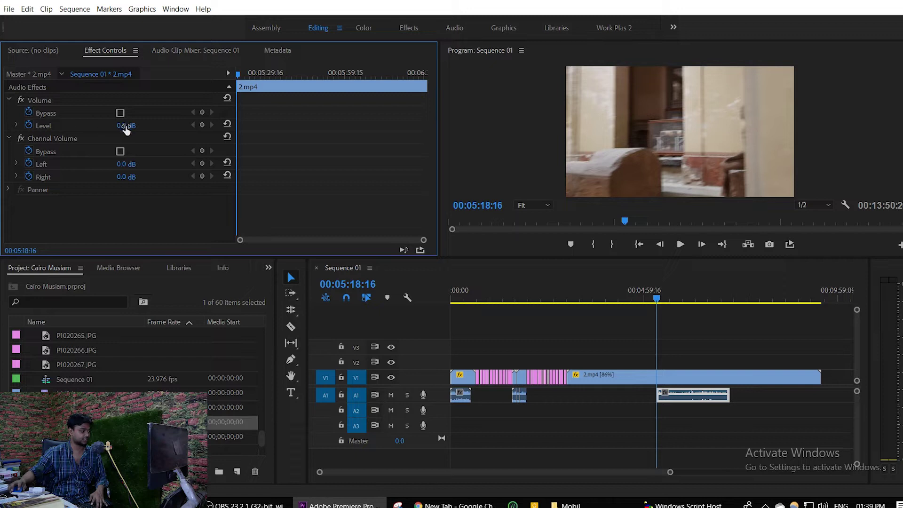
Play the audio from just past 05:18:16 to 05:27:22 to hear the -6.1 dB level, then deselect it.
left_click_drag(237, 75, 237, 70)
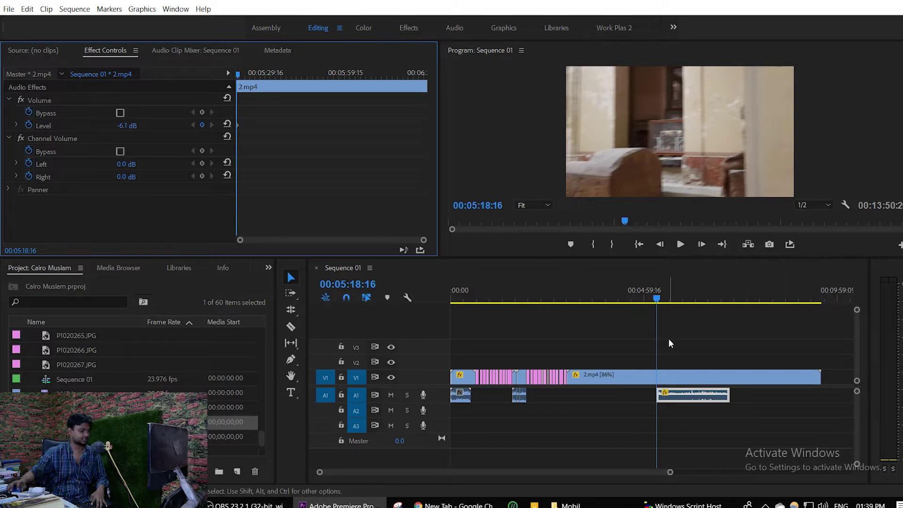
key("space")
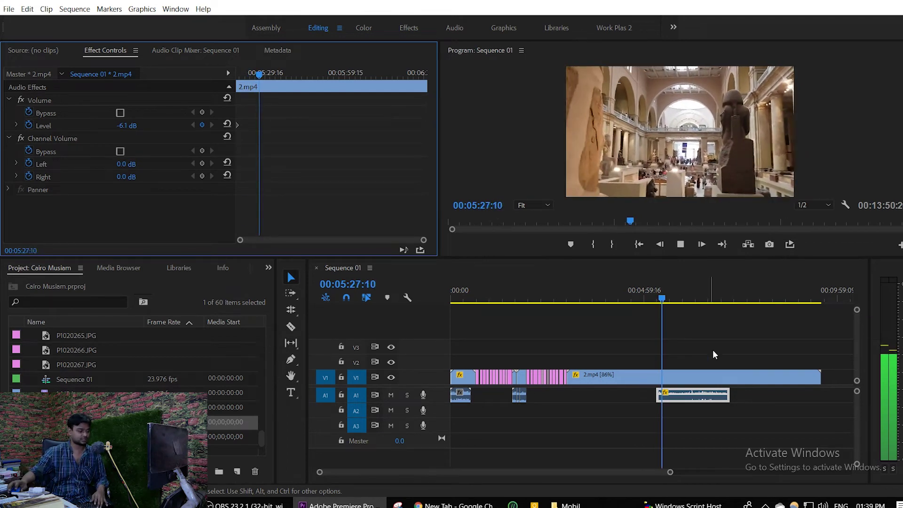
key("space")
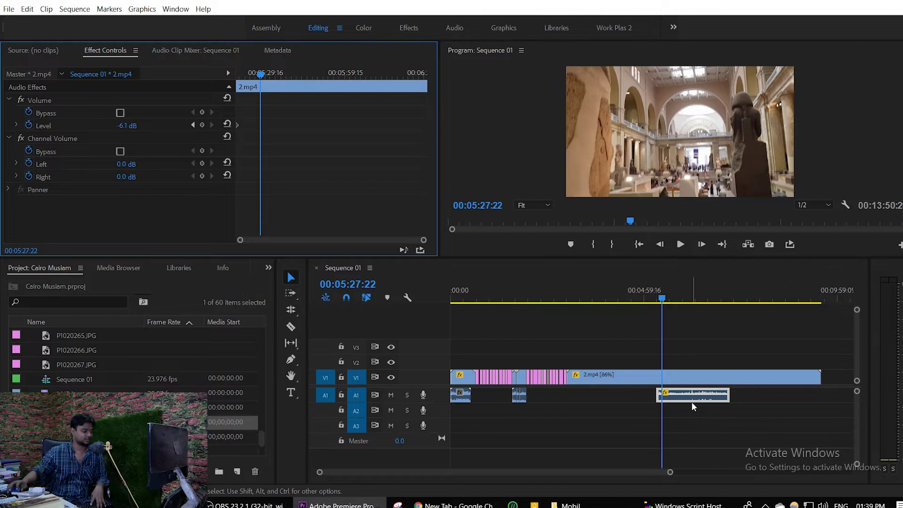
left_click(698, 395)
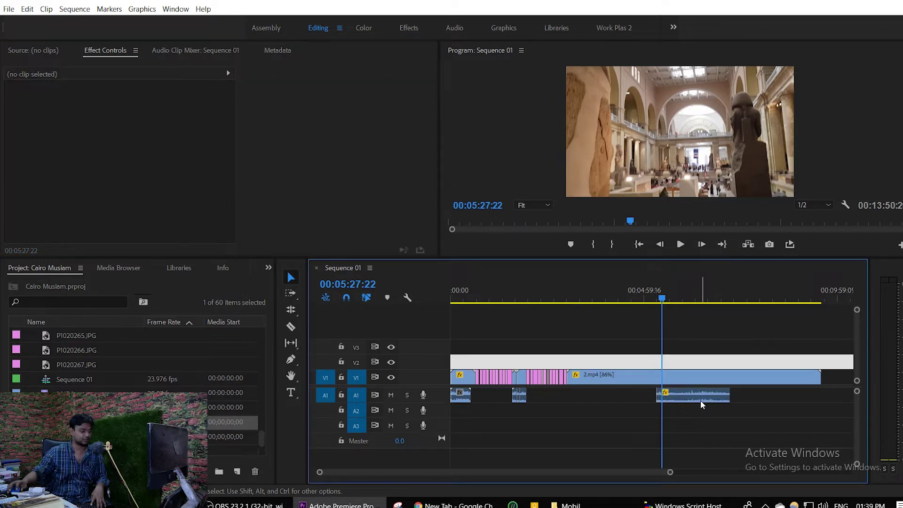
Duplicate the A1 audio clip and butt the copies end to end with no gaps beneath the video.
left_click(698, 397)
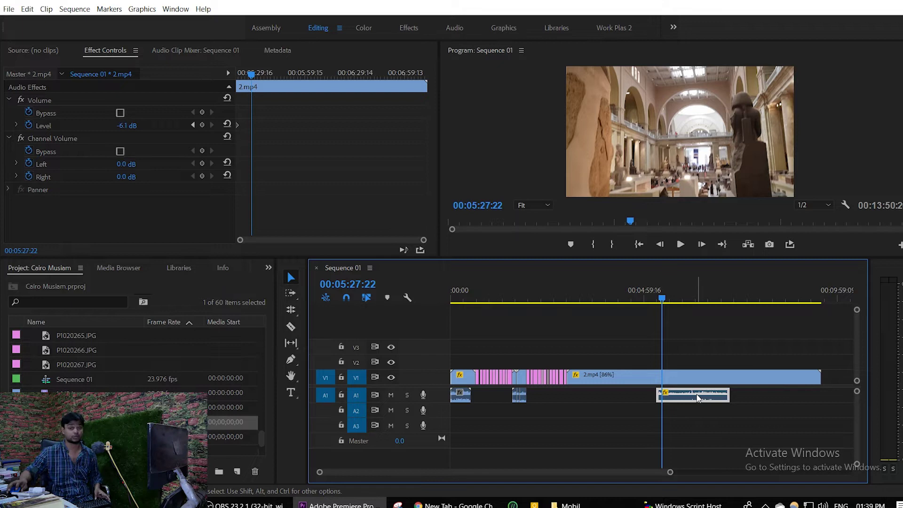
left_click_drag(698, 398, 622, 395)
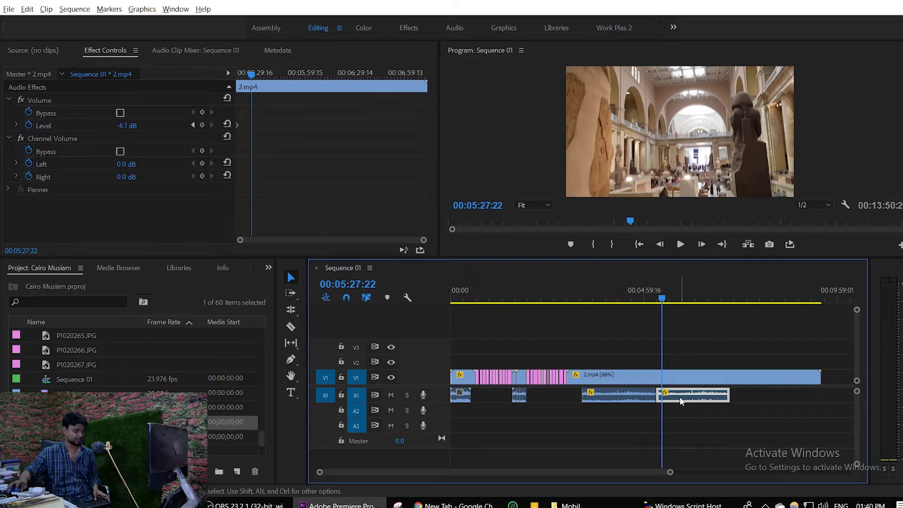
left_click_drag(681, 400, 756, 391)
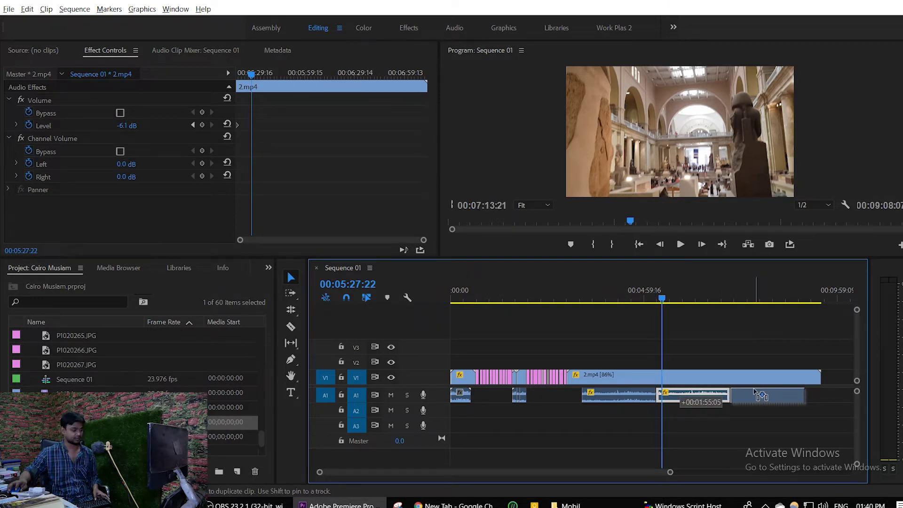
left_click_drag(756, 391, 762, 392)
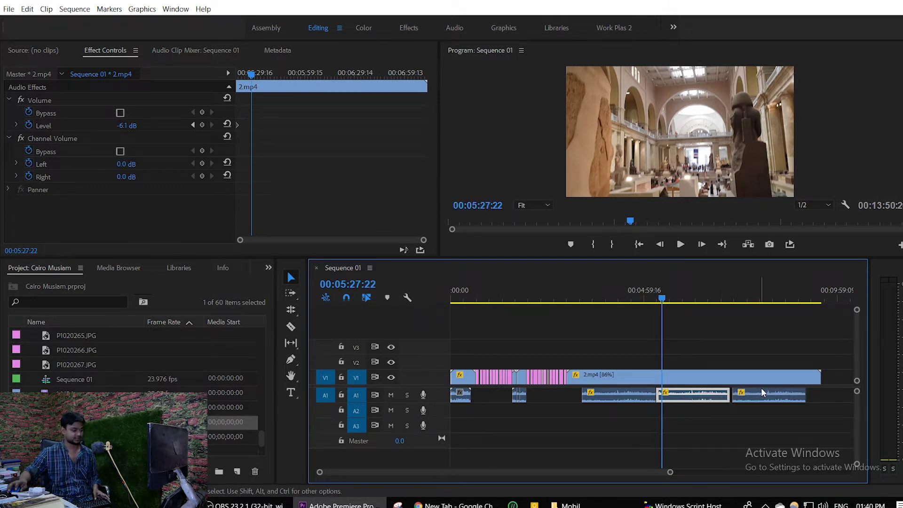
left_click_drag(585, 395, 570, 396)
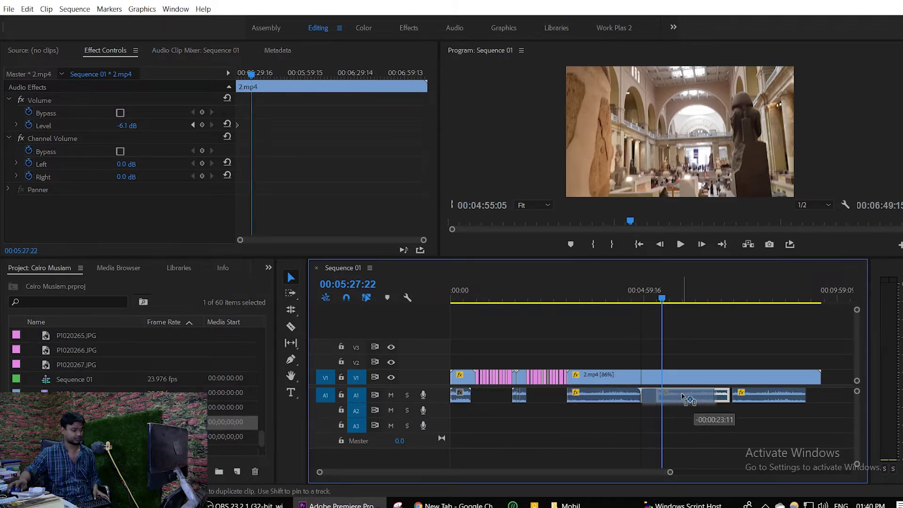
left_click_drag(698, 401, 683, 400)
mouse_move(747, 398)
left_mouse_down()
mouse_move(738, 396)
mouse_move(768, 397)
left_mouse_up()
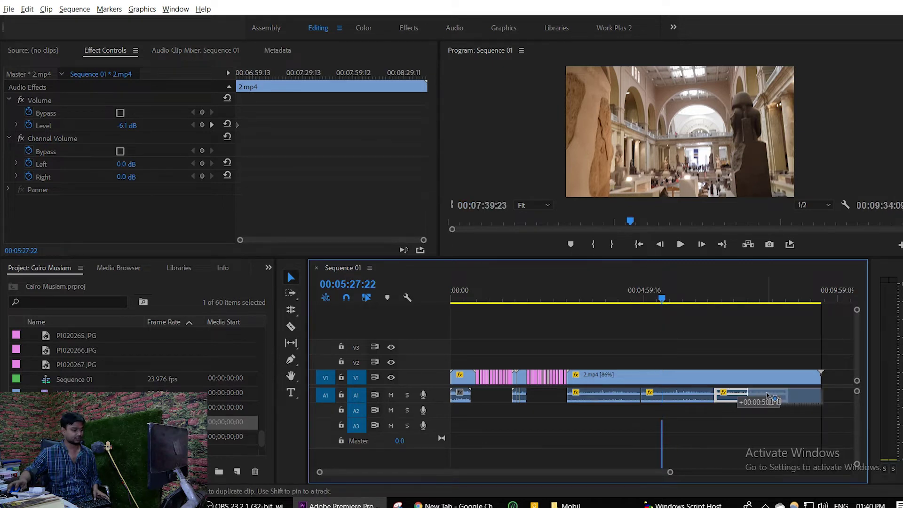
left_click_drag(768, 398, 738, 394)
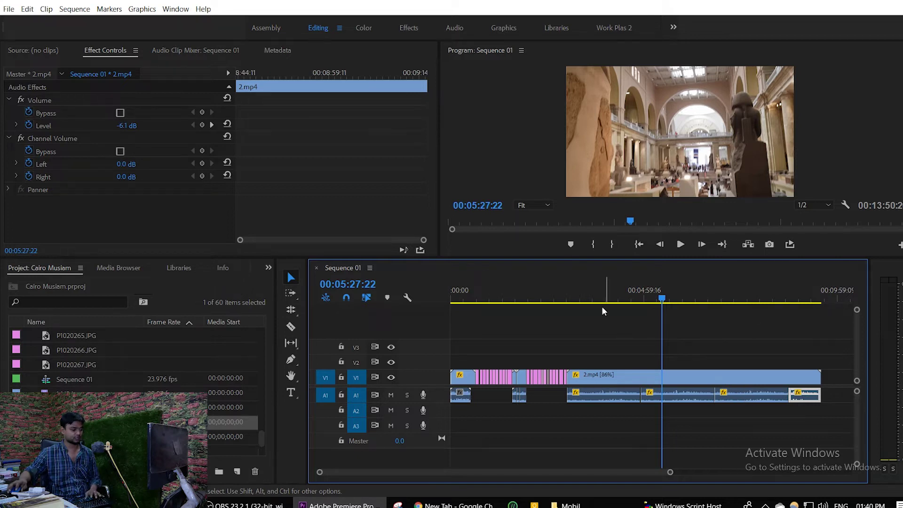
left_click(583, 298)
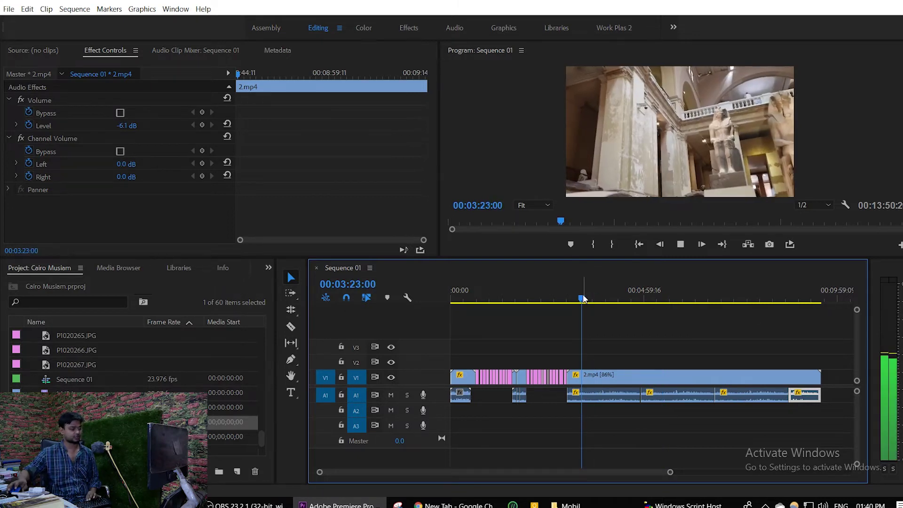
Review the sequence end around 09:35, playing the 86%-speed 2.mp4 walkthrough to its last frames.
left_click_drag(591, 298, 670, 322)
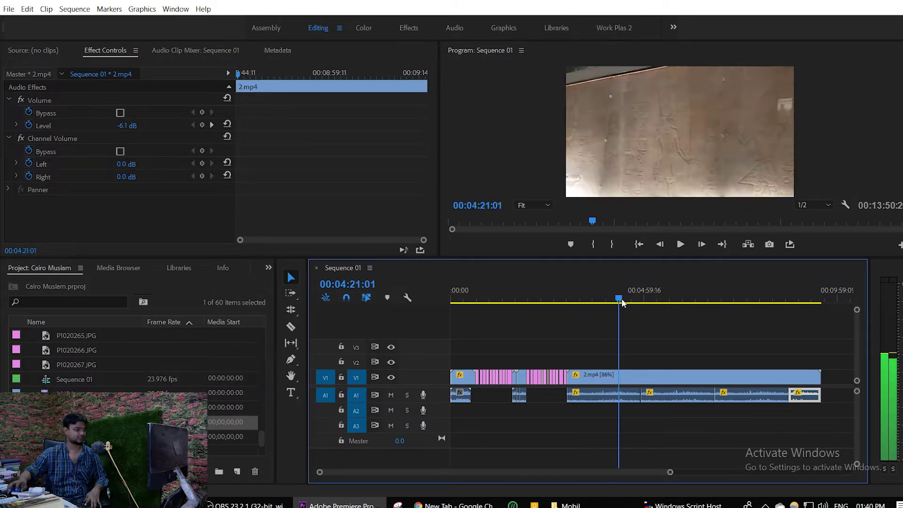
left_click_drag(670, 322, 803, 368)
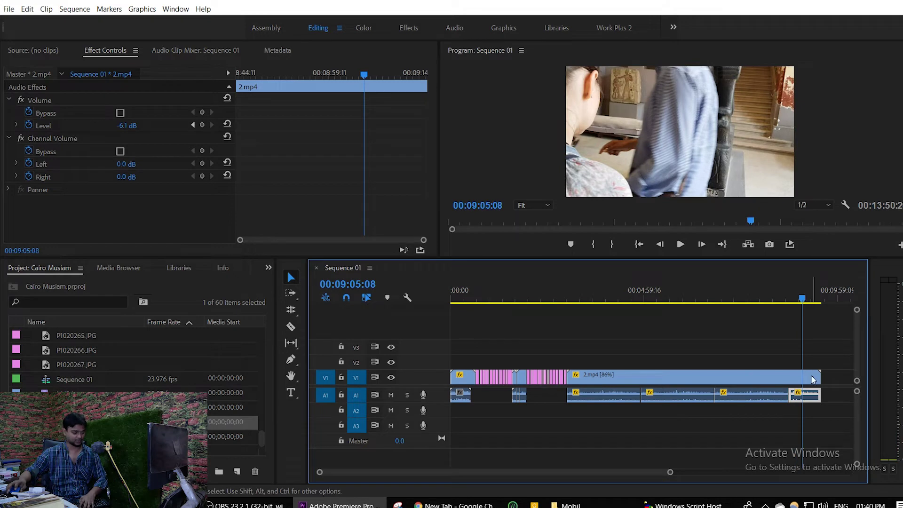
key("minus")
mouse_move(744, 367)
left_mouse_down()
mouse_move(724, 376)
mouse_move(637, 367)
left_mouse_up()
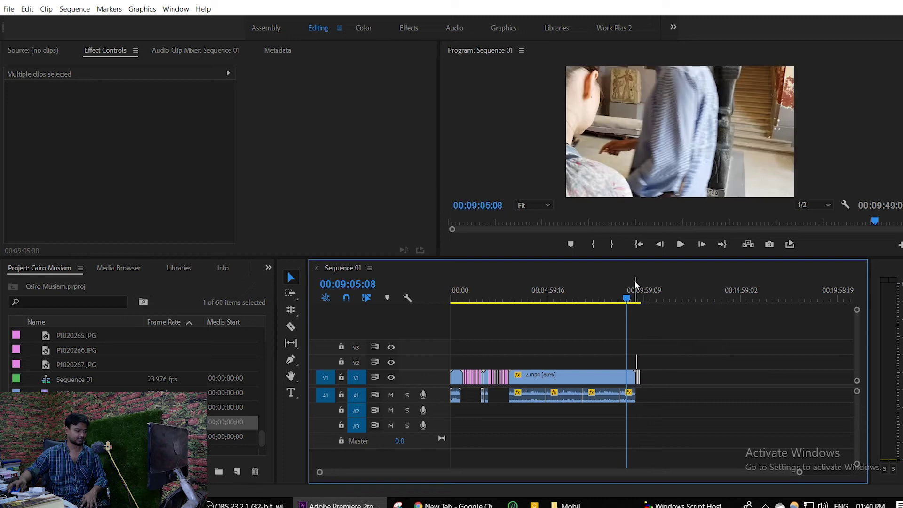
key("equal")
key("equal")
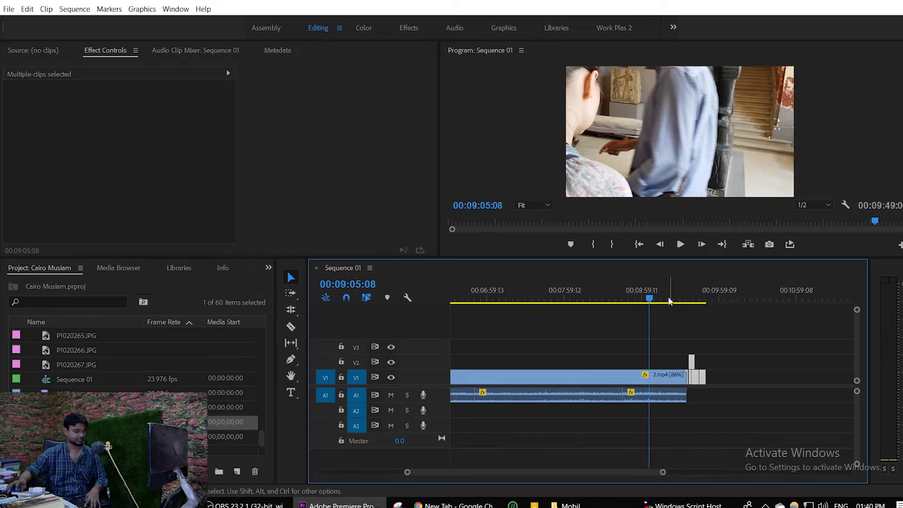
left_click_drag(653, 300, 693, 318)
key("space")
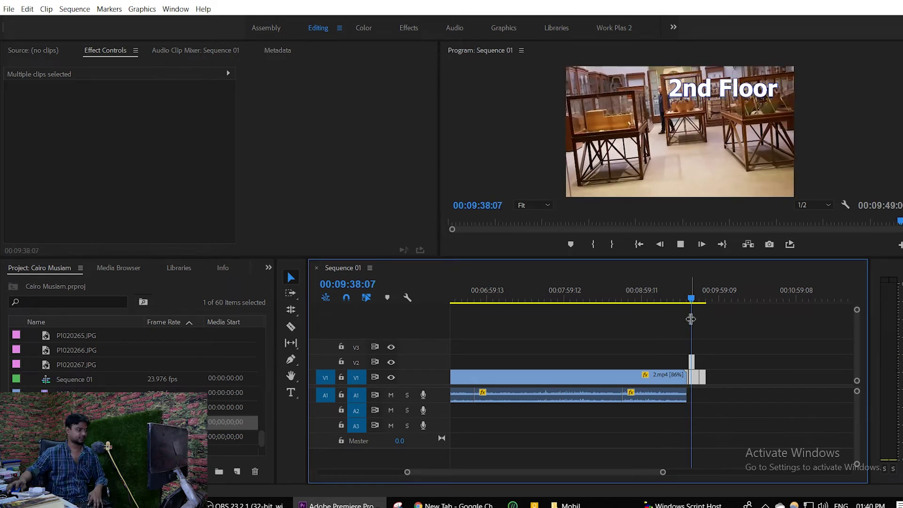
key("Down")
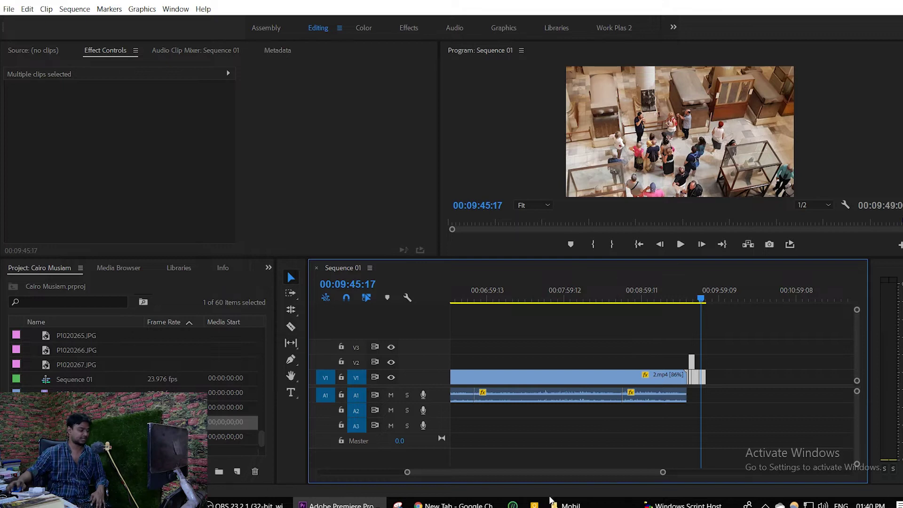
left_click(571, 504)
Browse photos 20190503_102948, 20190503_103925 and 20190503_102903 in the current museum folder.
scroll(444, 251, "up", 1)
left_click(470, 288)
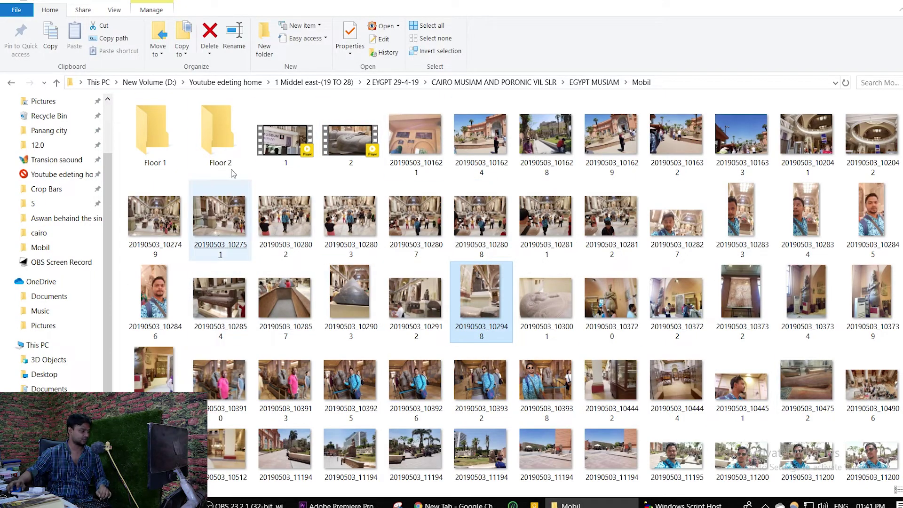
scroll(343, 254, "down", 1)
left_click(352, 301)
scroll(372, 311, "up", 1)
left_click(377, 313)
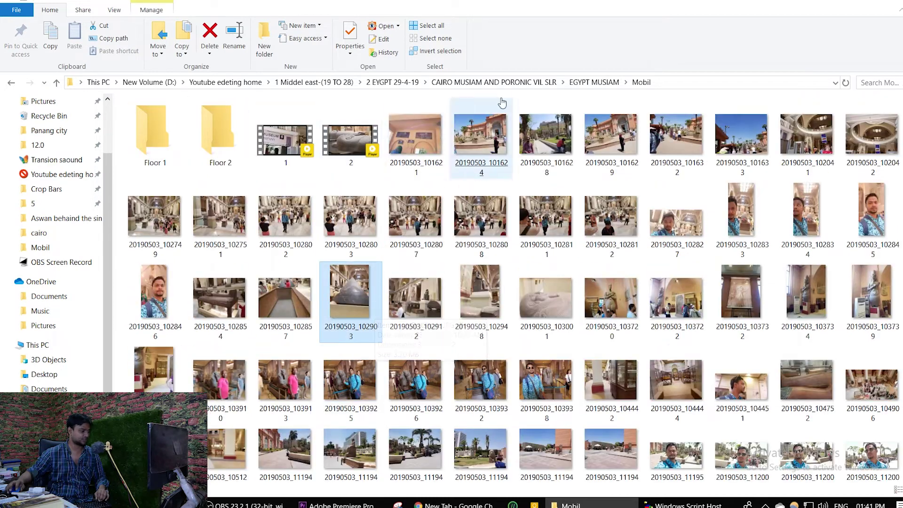
Open the ফেরাউন folder in EGYPT MUSIAM and look over photos 104917 to 104925.
left_click(586, 83)
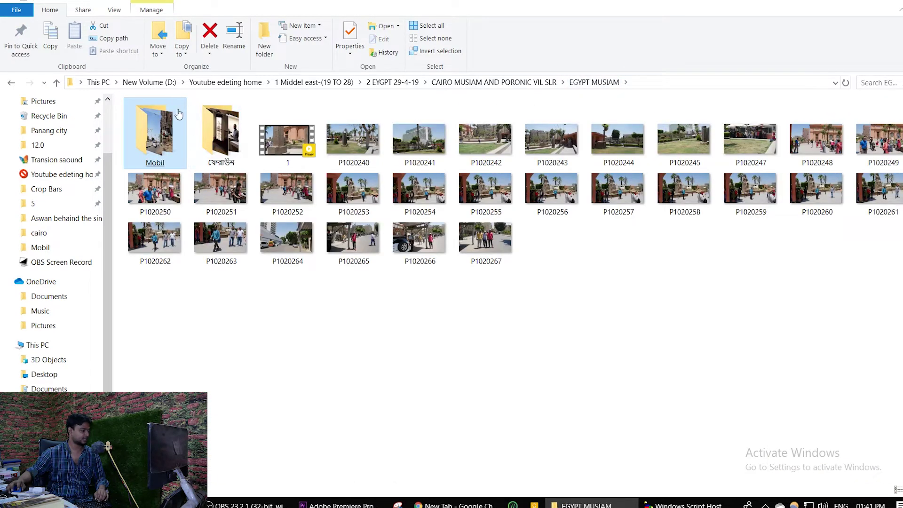
double_click(219, 137)
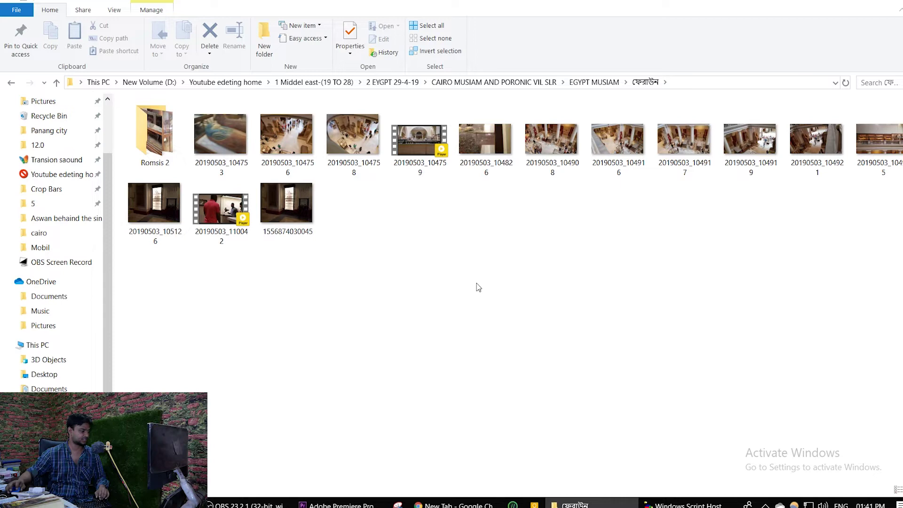
left_click(684, 155)
left_click(792, 172)
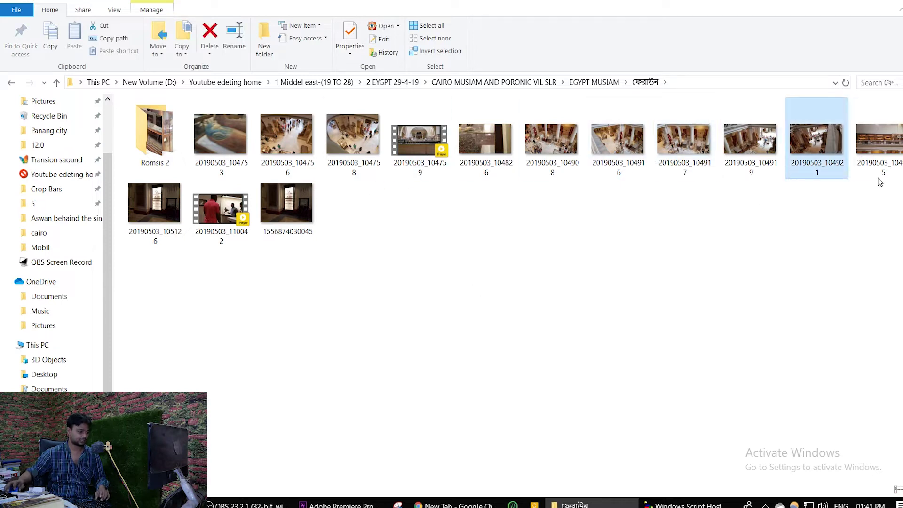
left_click(892, 175)
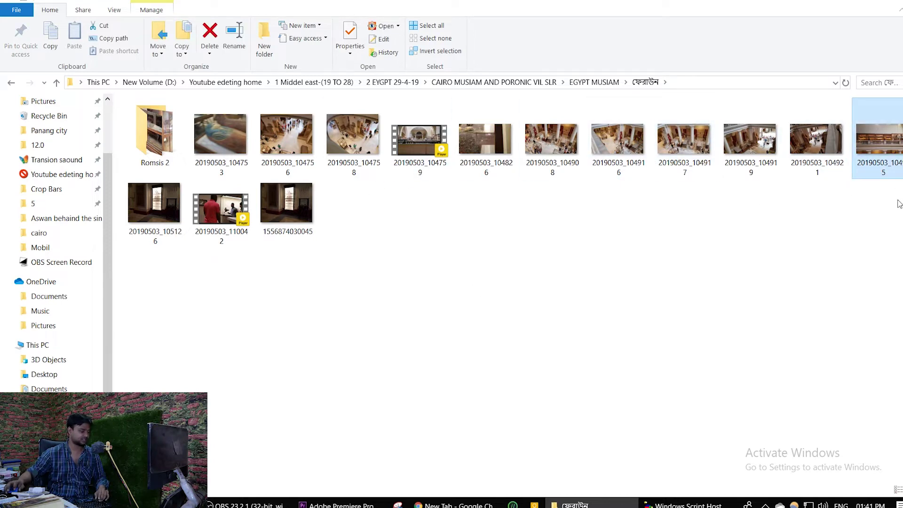
left_click(899, 204)
mouse_move(348, 505)
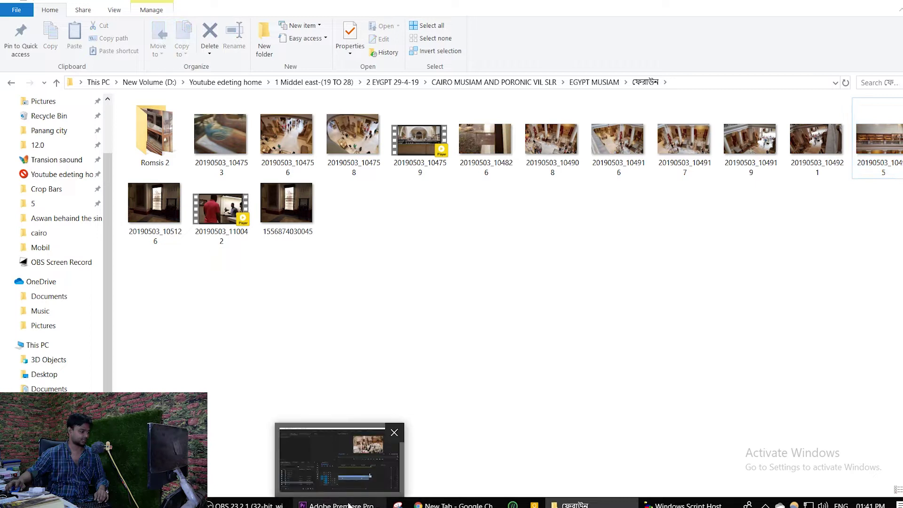
left_click(338, 458)
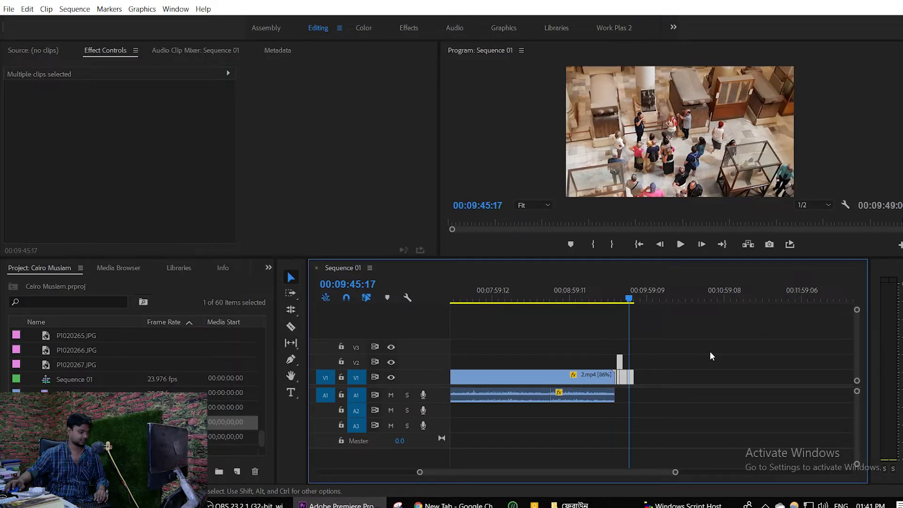
Create a new bin named '2nd floor' in the Project panel and open it.
mouse_move(571, 504)
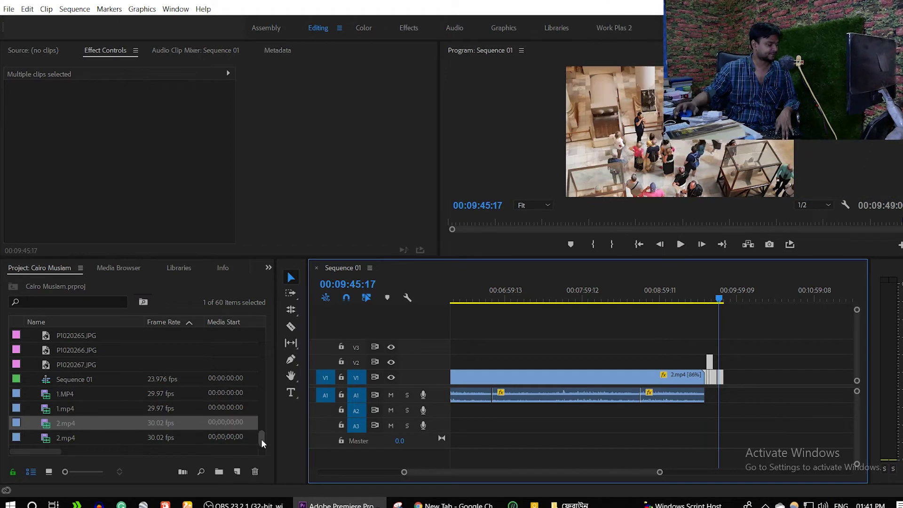
left_click(219, 471)
type("2nd floor")
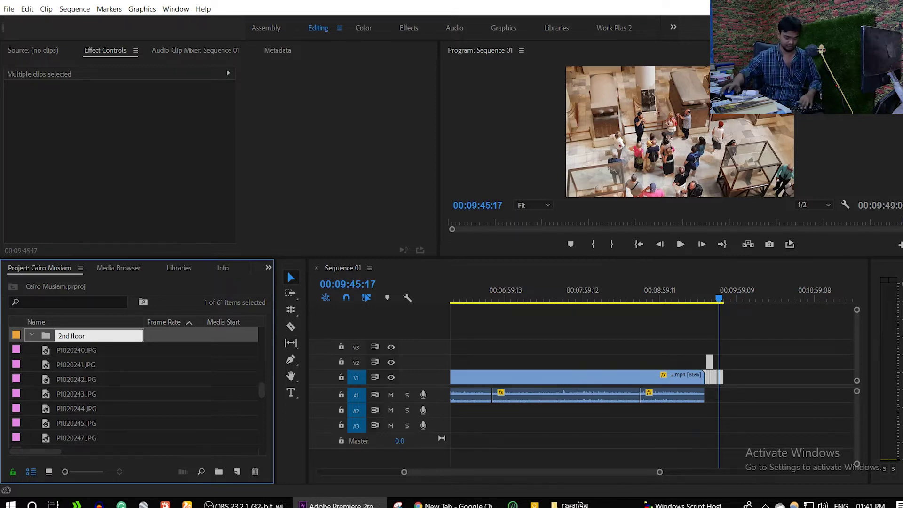
left_click(46, 335)
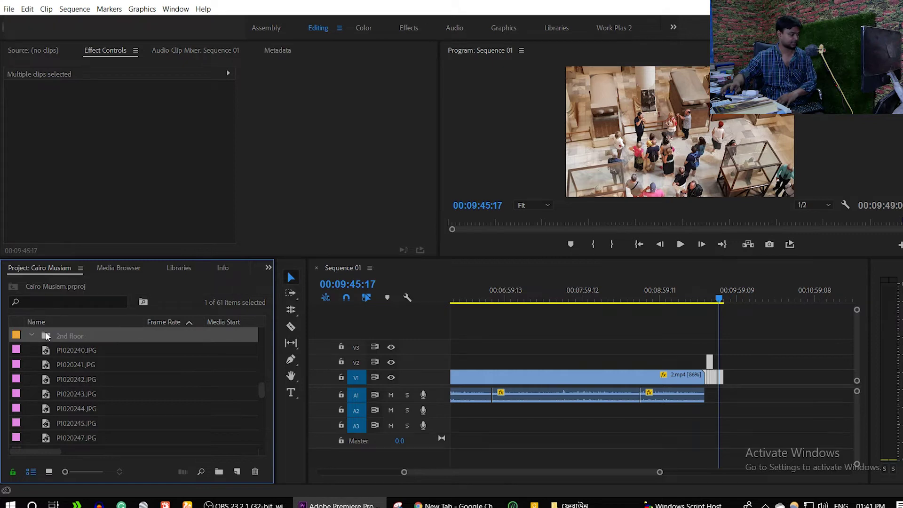
double_click(45, 334)
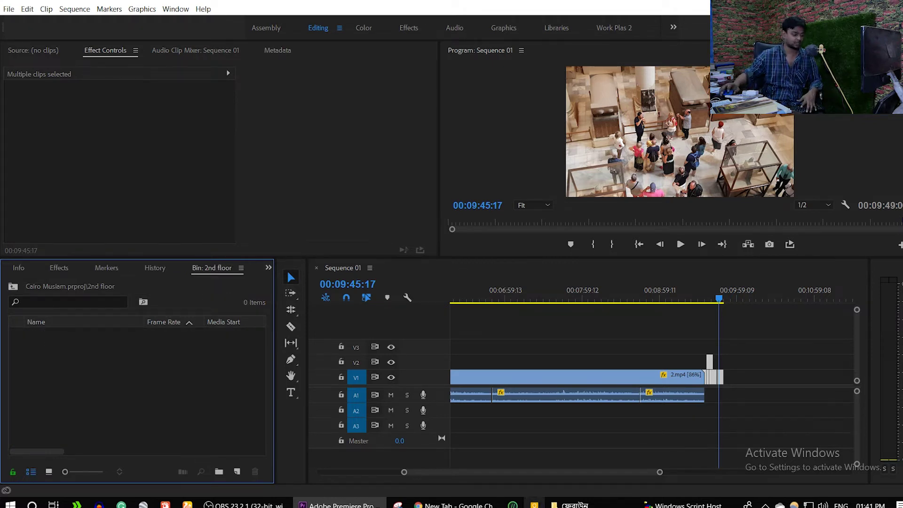
left_click(591, 459)
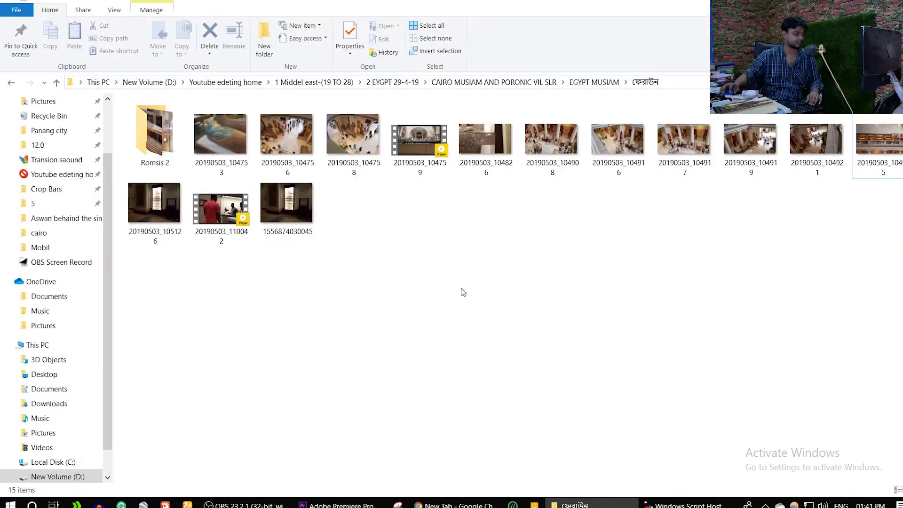
Drag the seven photos 20190503_104826 through 20190503_104925 from Explorer into the 2nd floor bin.
mouse_move(890, 197)
left_mouse_down()
mouse_move(474, 142)
mouse_move(335, 458)
mouse_move(346, 472)
mouse_move(339, 506)
left_mouse_up()
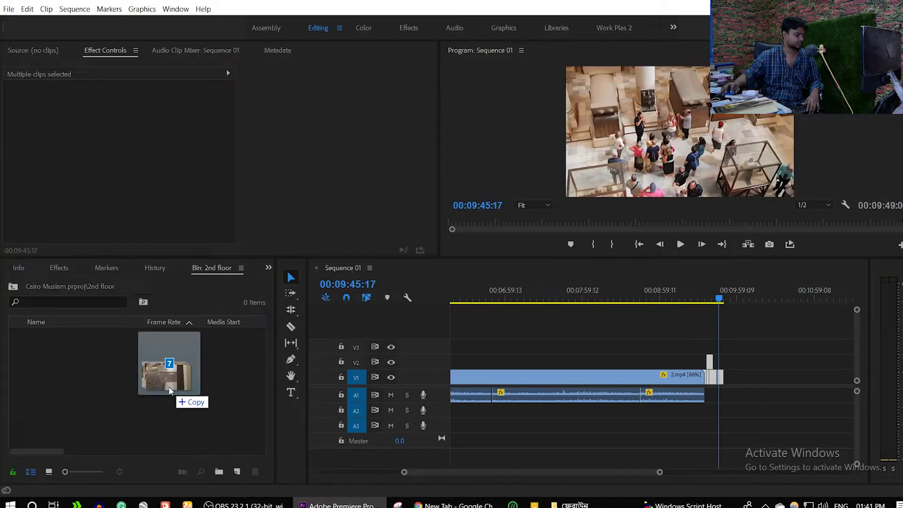
left_click_drag(339, 498, 169, 391)
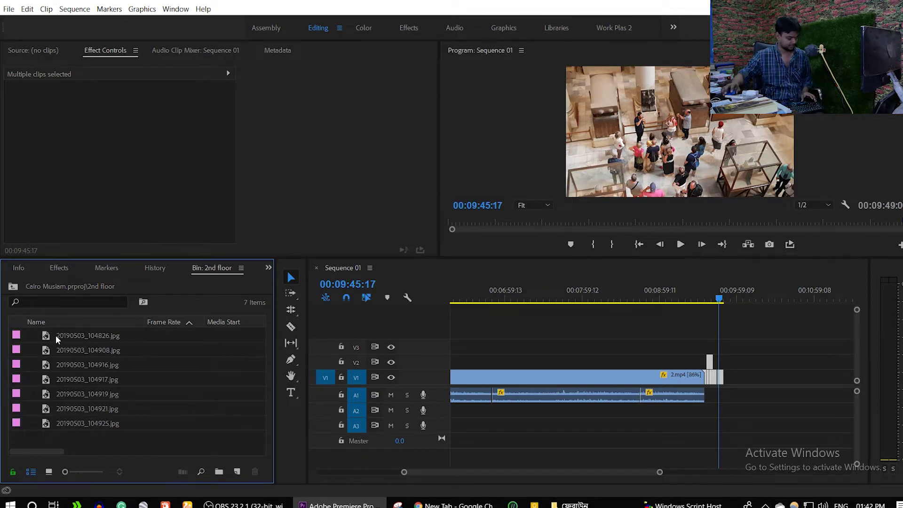
Place all seven bin photos on V1 after 2.mp4 and scale 20190503_104826.jpg to 43%.
key("ctrl+a")
mouse_move(71, 334)
left_mouse_down()
mouse_move(463, 395)
mouse_move(720, 377)
left_mouse_up()
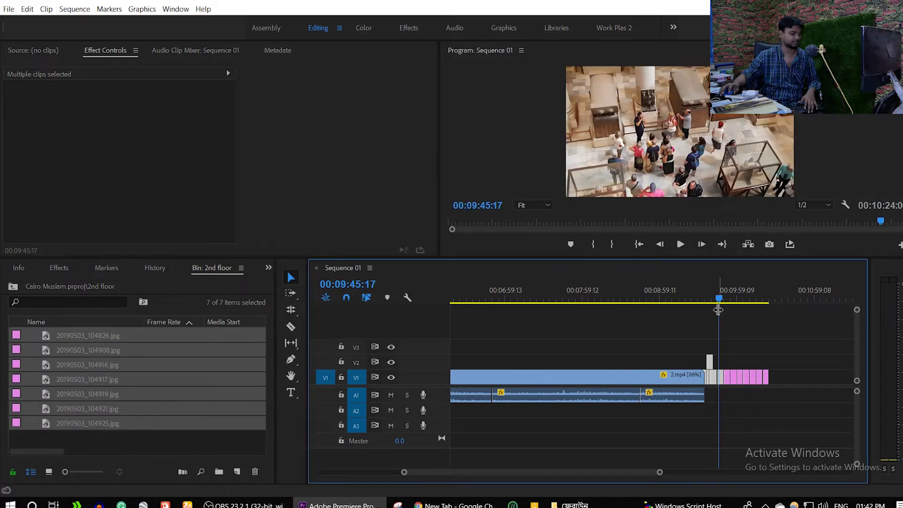
left_click_drag(723, 297, 728, 299)
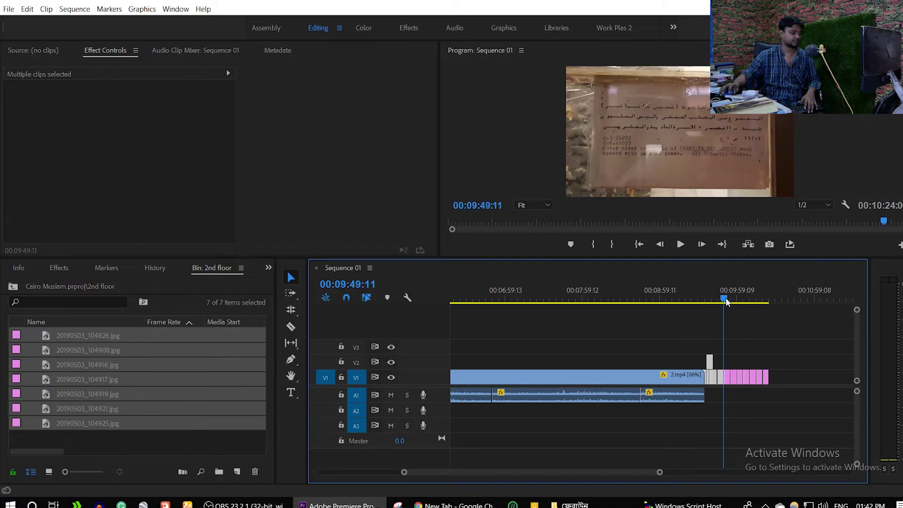
left_click(728, 377)
left_click_drag(130, 128, 149, 130)
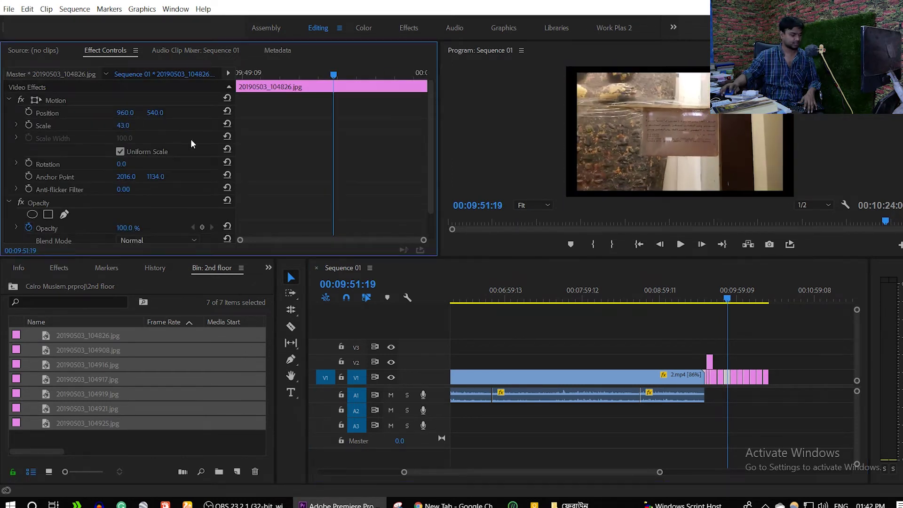
left_click(571, 504)
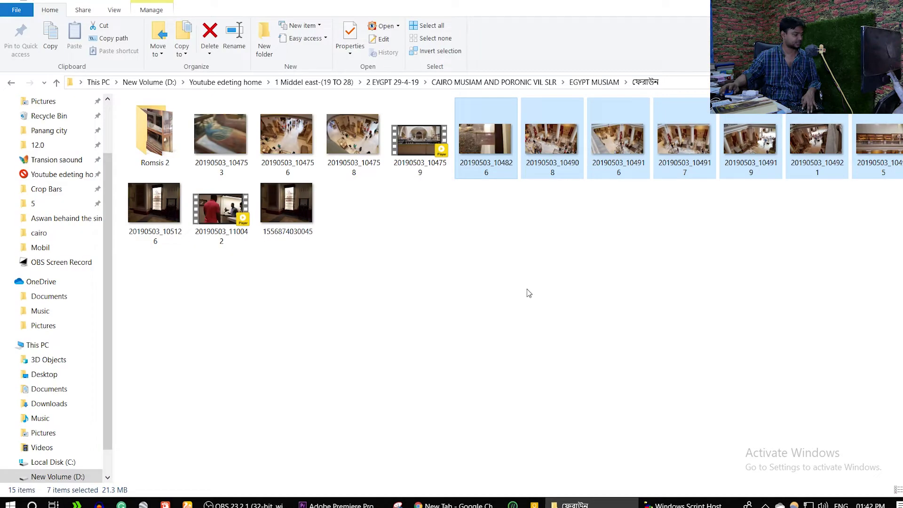
Check the size and length of videos 20190503_104759 and 20190503_110042, then select the photo clips on V1.
left_click(442, 172)
left_click(238, 251)
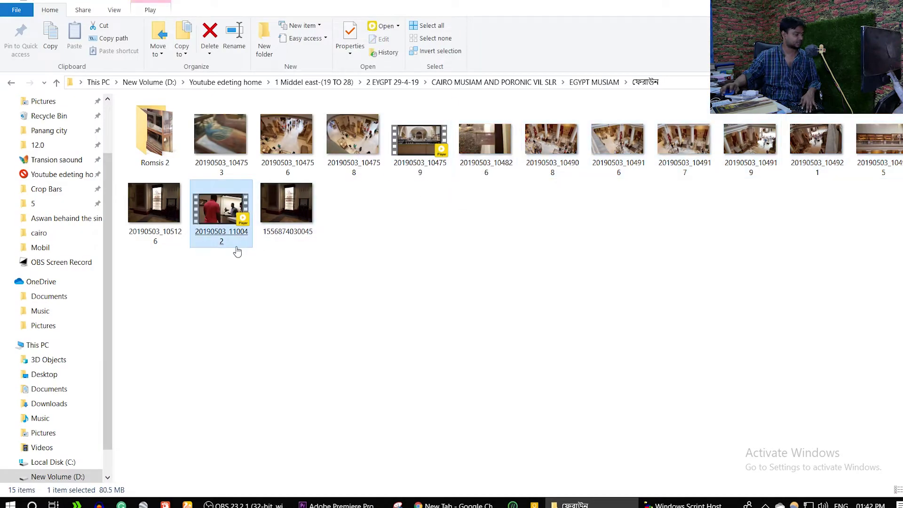
left_click(416, 159)
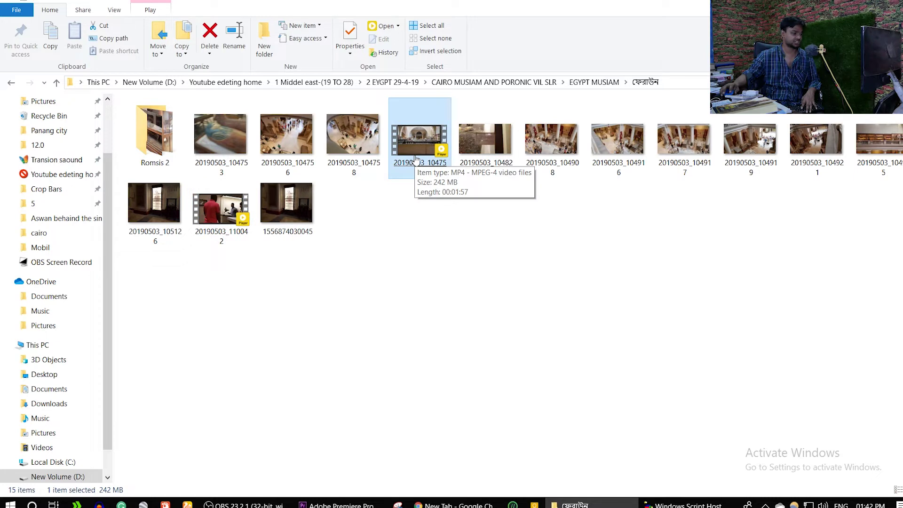
left_click(221, 209)
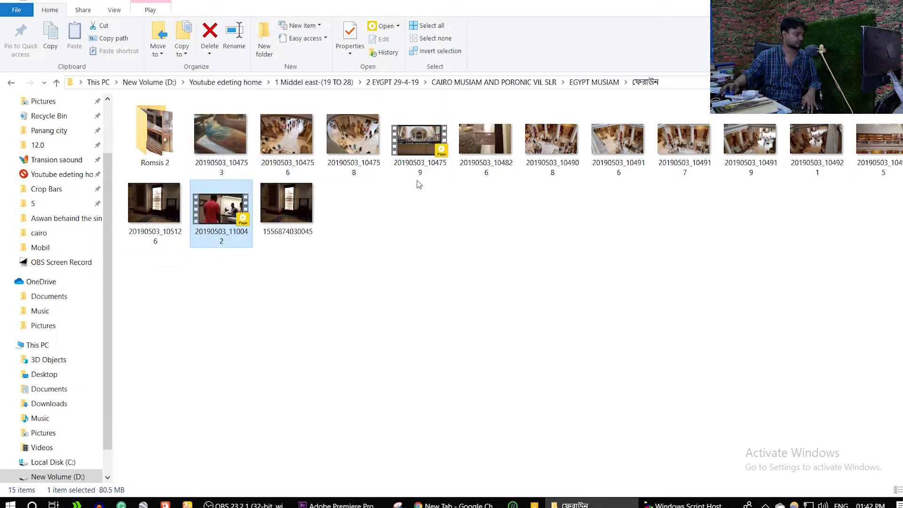
left_click(337, 505)
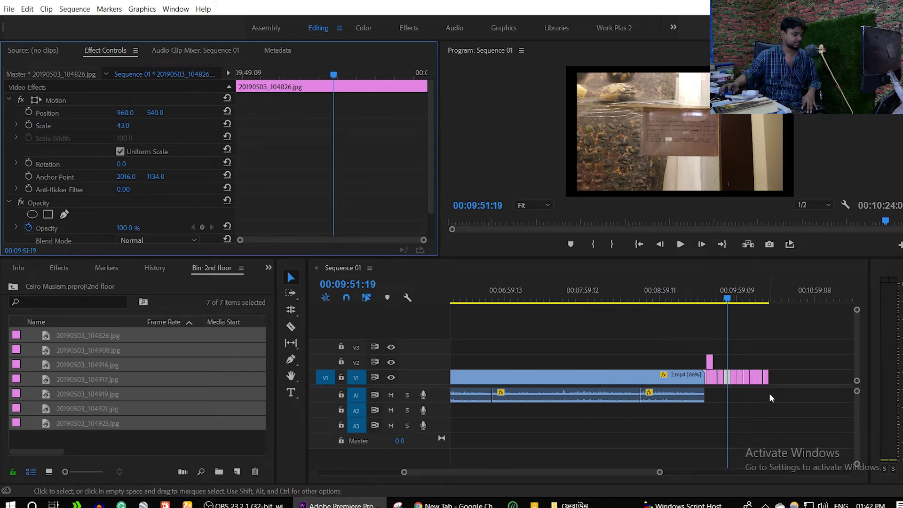
left_click_drag(772, 397, 728, 359)
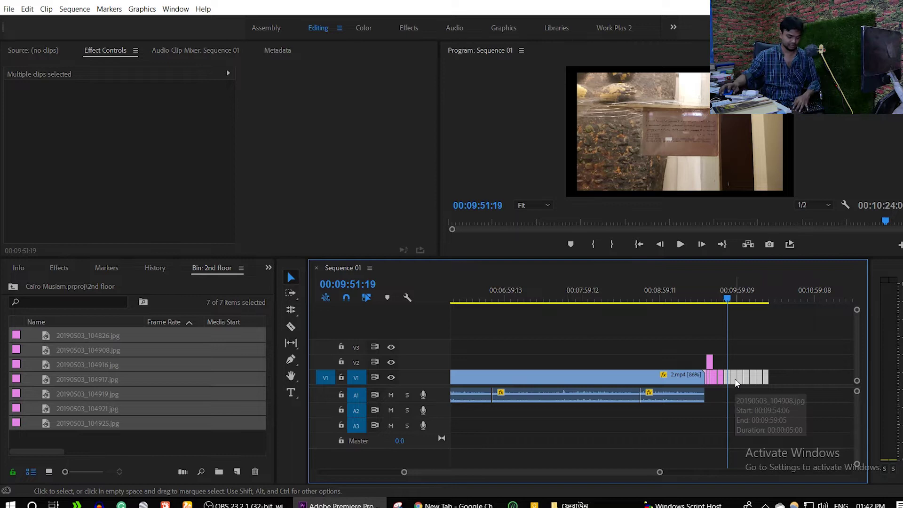
Move the seven photo stills further along V1, leaving an open gap after 2.mp4.
key("minus")
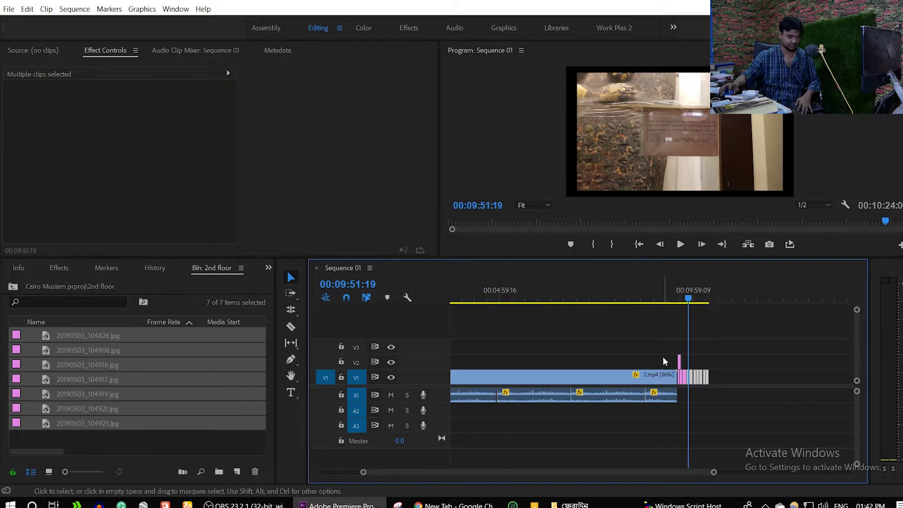
left_click(687, 292)
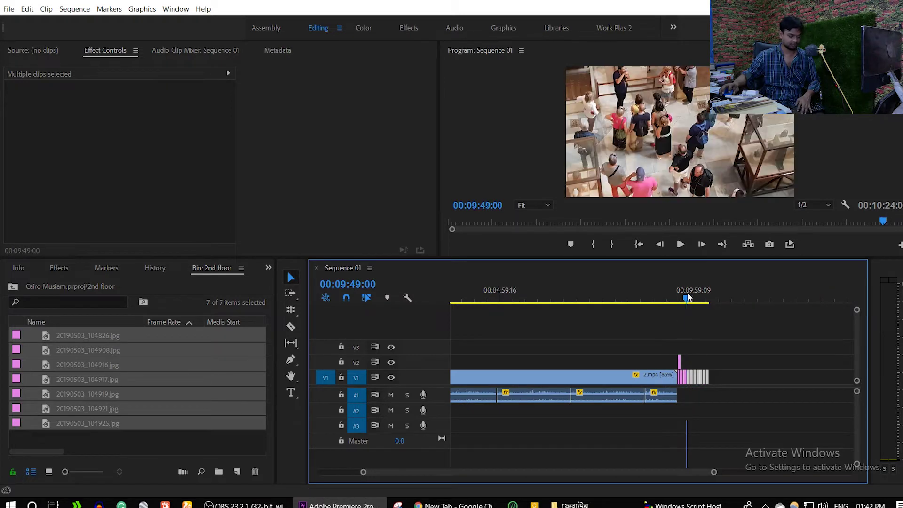
key("equal")
key("equal")
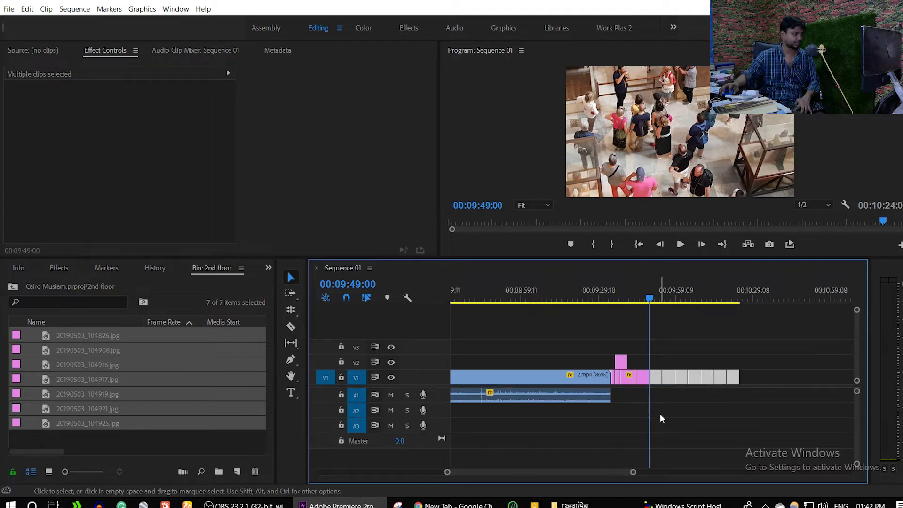
left_click(653, 299)
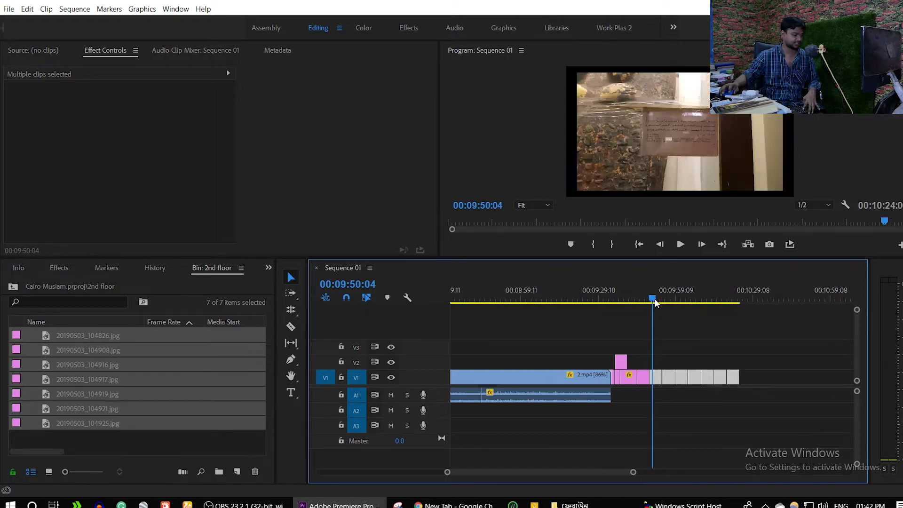
left_click_drag(728, 398, 656, 337)
key("minus")
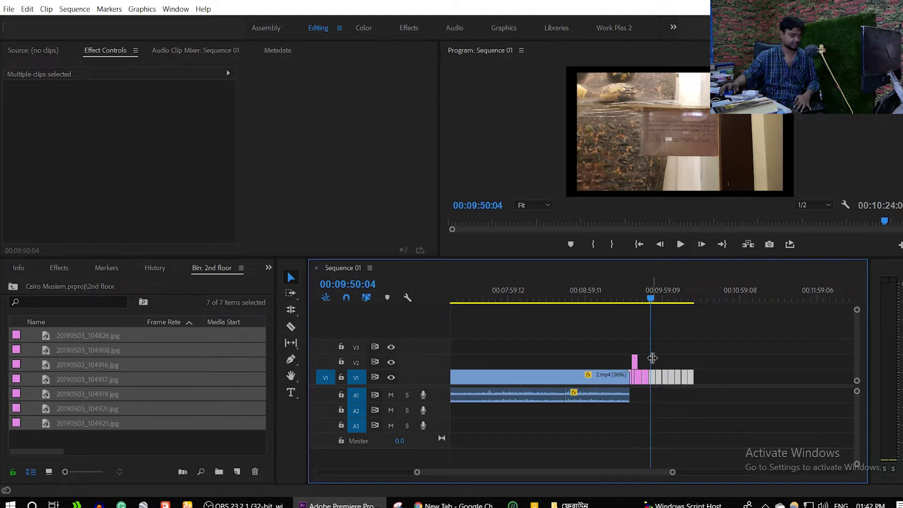
key("minus")
left_click_drag(657, 379, 831, 379)
key("minus")
left_click_drag(673, 363, 719, 381)
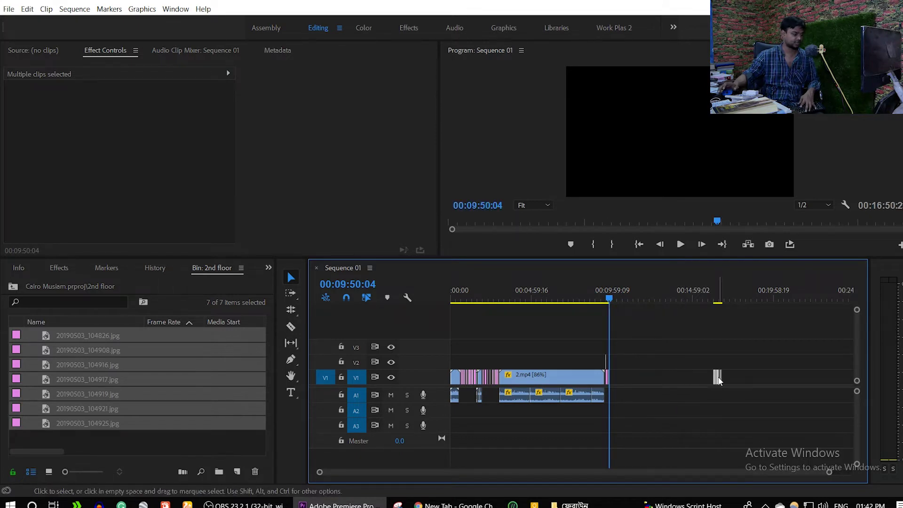
Drag the 20190503_104759 video from the ফেরাউন folder into the Premiere project.
left_click(578, 504)
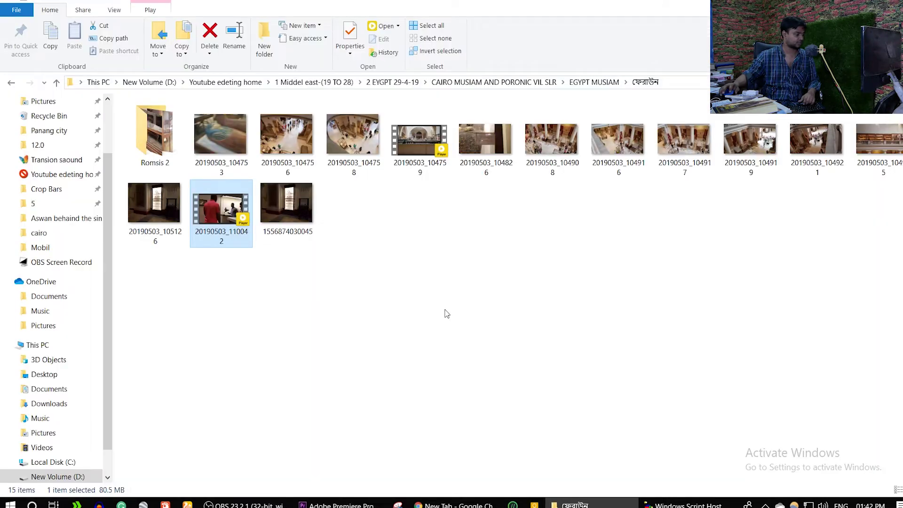
left_click(420, 139)
mouse_move(420, 141)
left_mouse_down()
mouse_move(382, 440)
mouse_move(652, 348)
left_mouse_up()
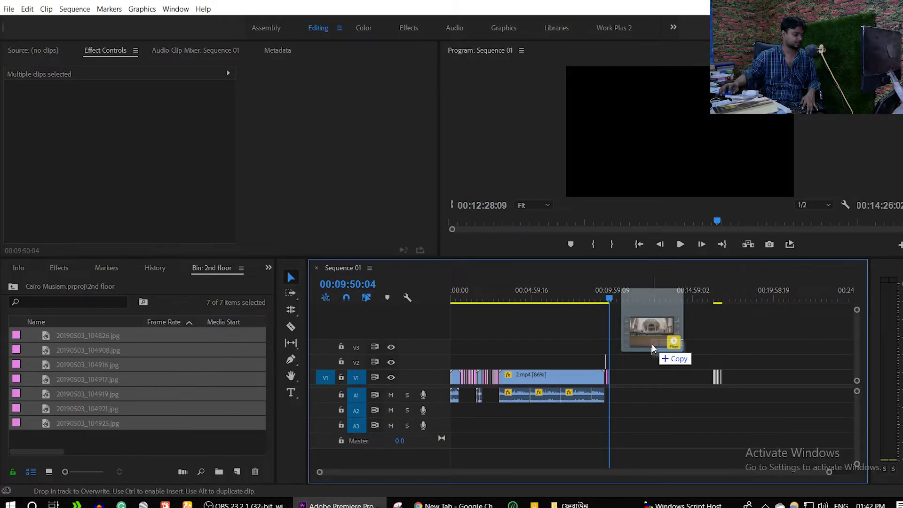
Import 20190503_104759.mp4 into the 2nd floor bin, place it after 2.mp4, and preview the join.
left_click_drag(652, 348, 183, 394)
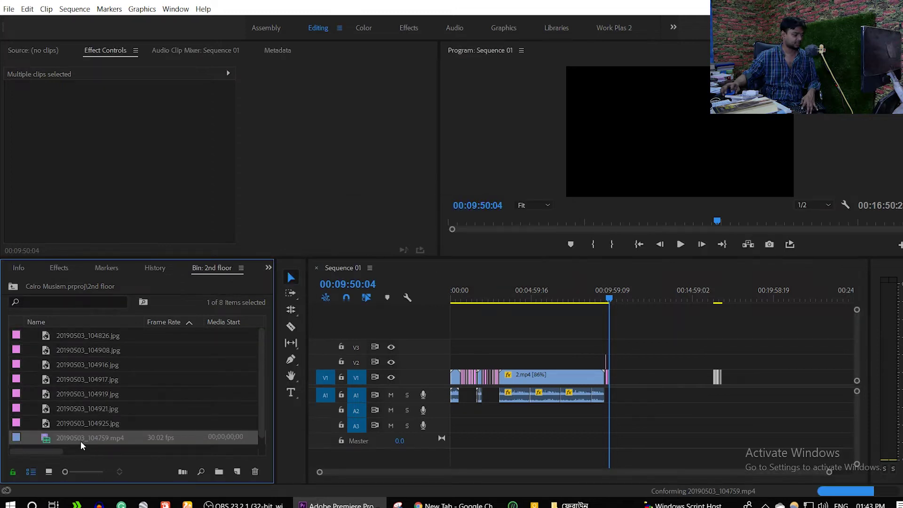
left_click_drag(48, 440, 611, 400)
key("=")
key("=")
key("=")
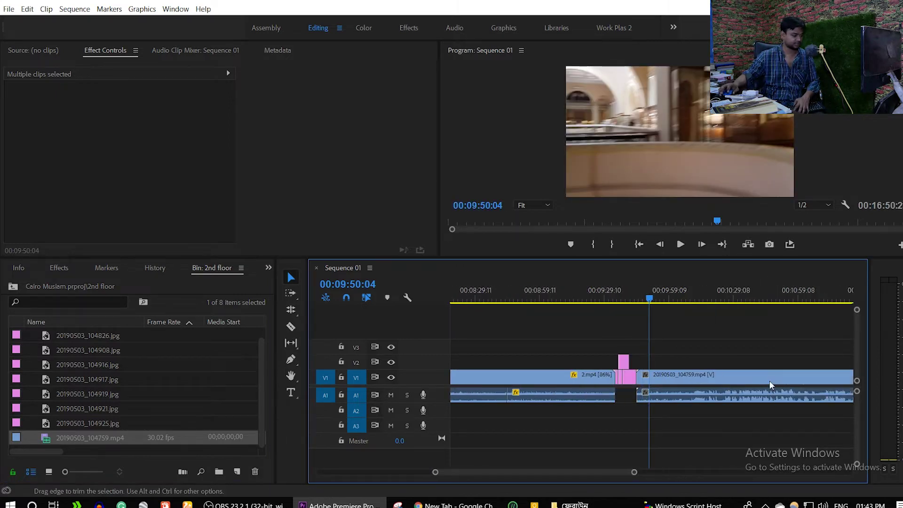
left_click(636, 291)
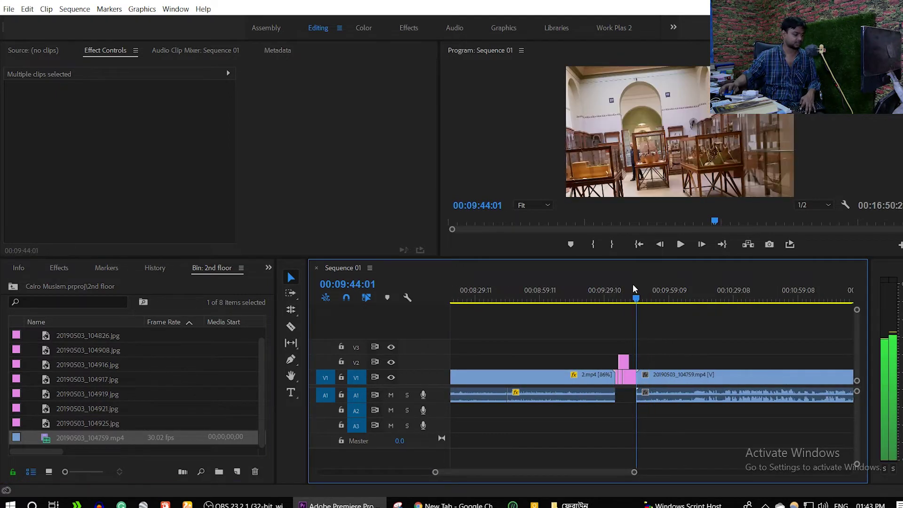
key("space")
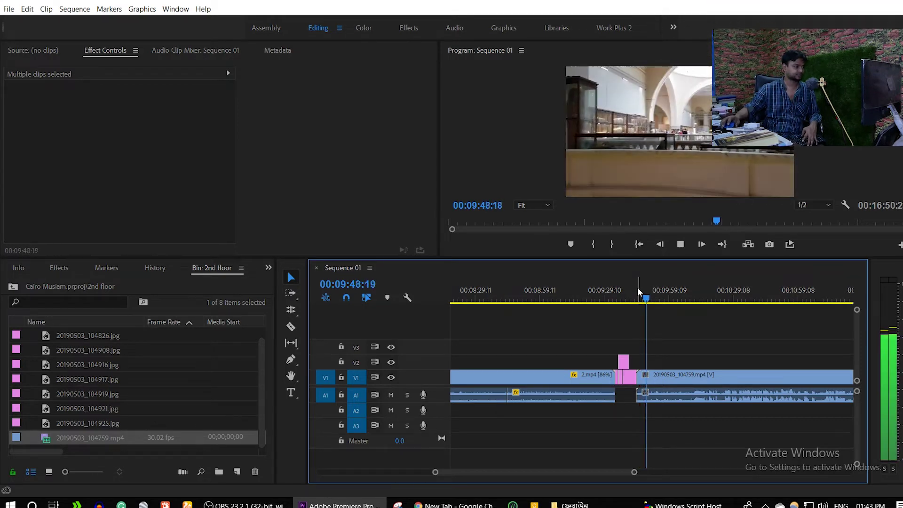
key("space")
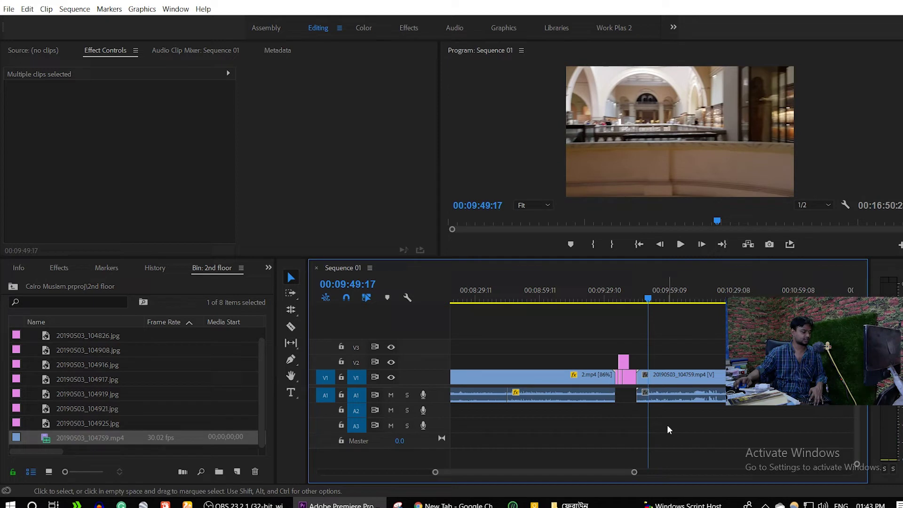
left_click(673, 394)
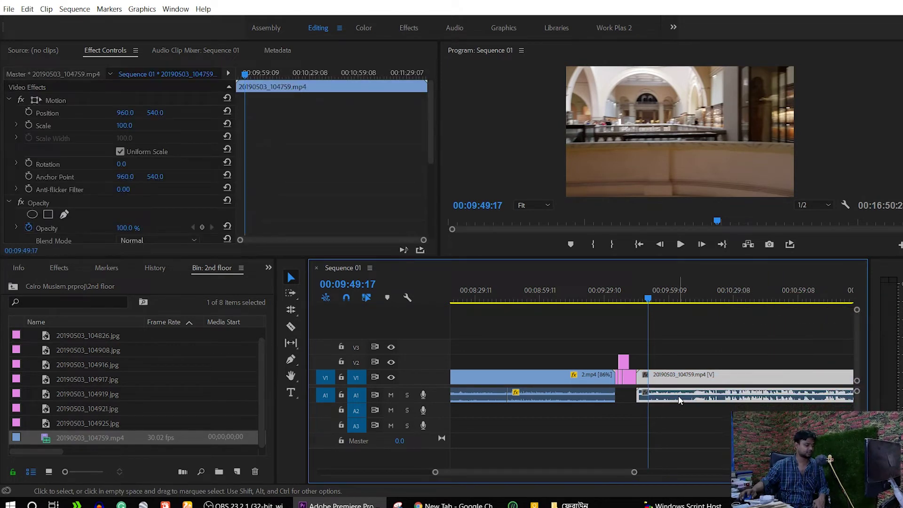
Set the walkthrough clip's Volume Level to -4.0 dB in Effect Controls.
left_click(242, 73)
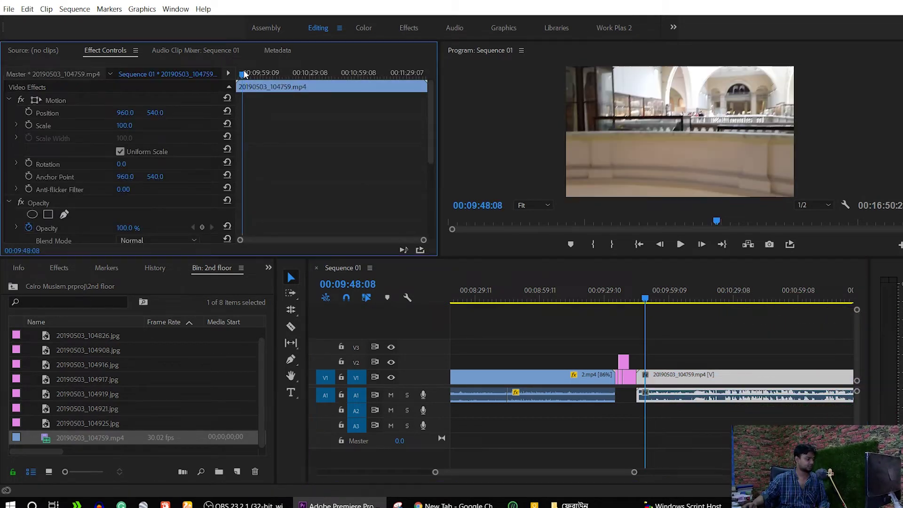
left_click_drag(243, 74, 227, 69)
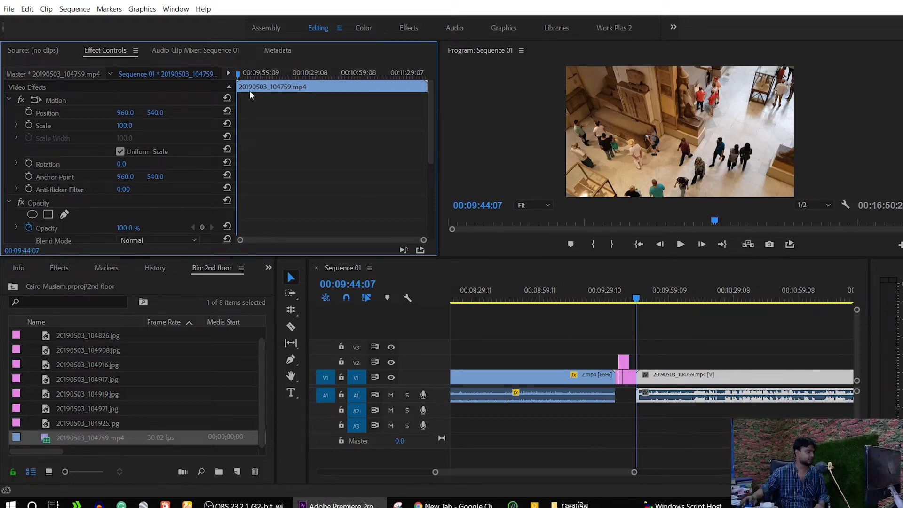
left_click(195, 51)
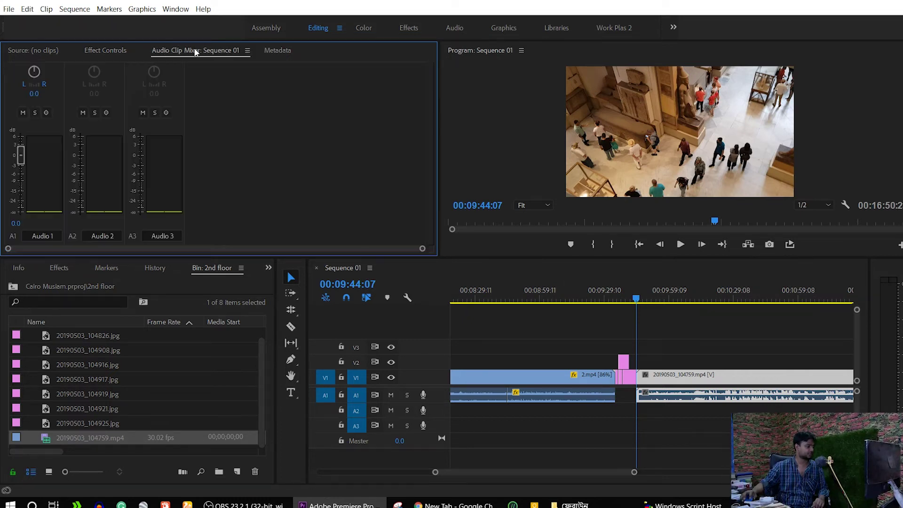
left_click(113, 52)
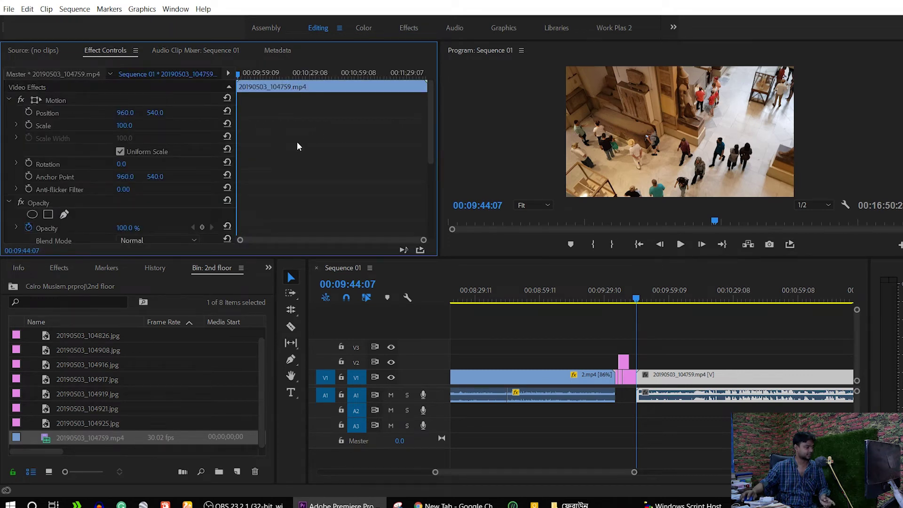
scroll(302, 141, "down", 4)
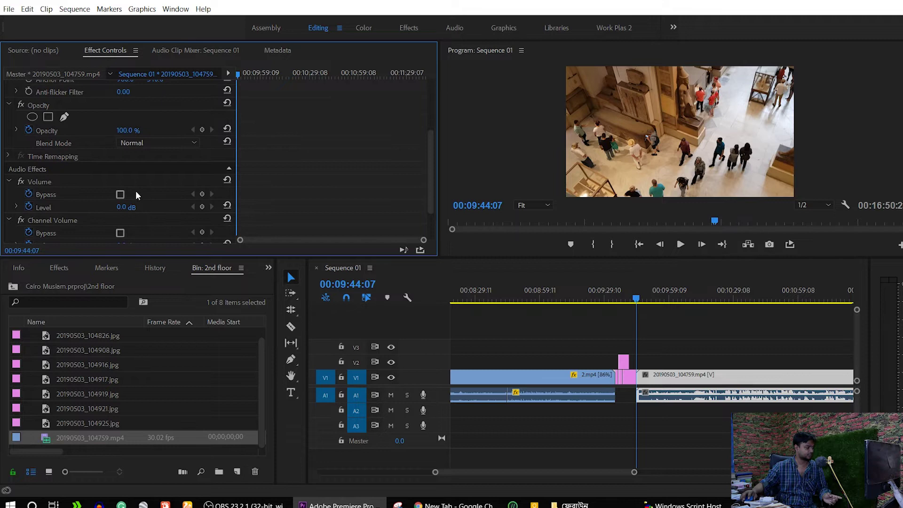
scroll(44, 178, "down", 2)
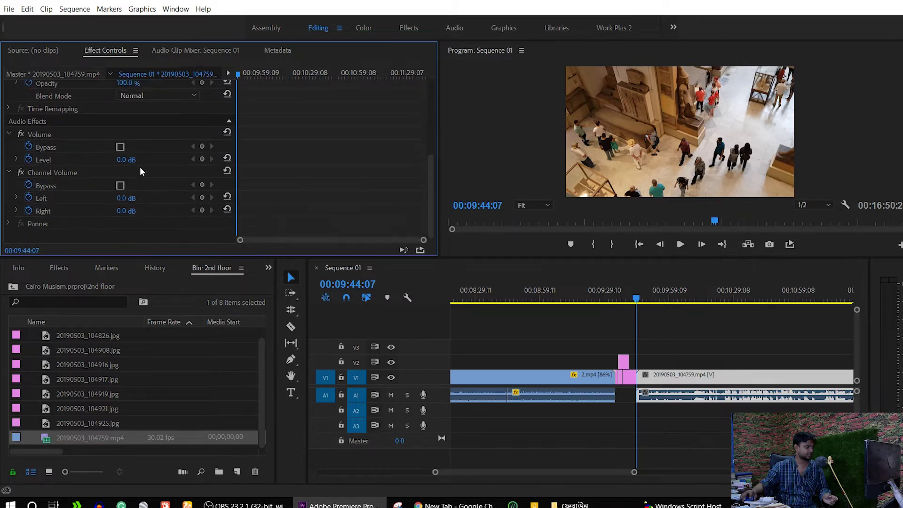
type("-4")
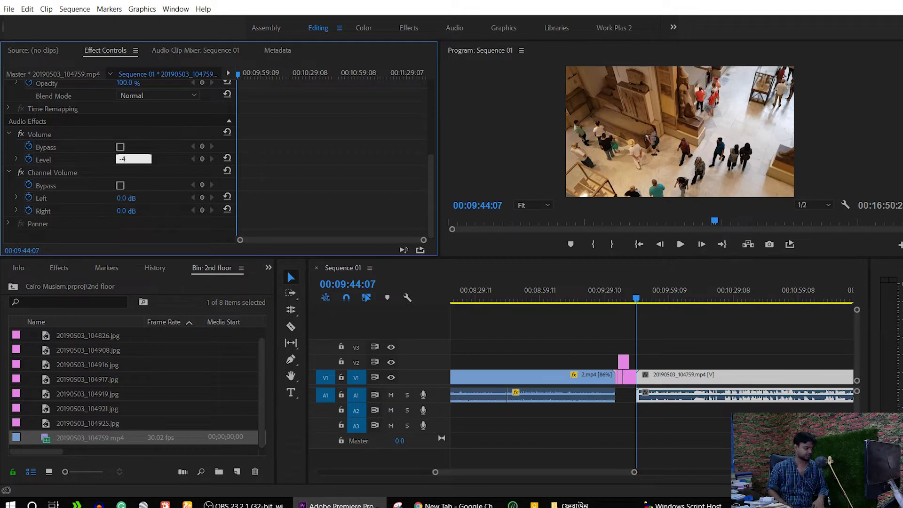
key("Return")
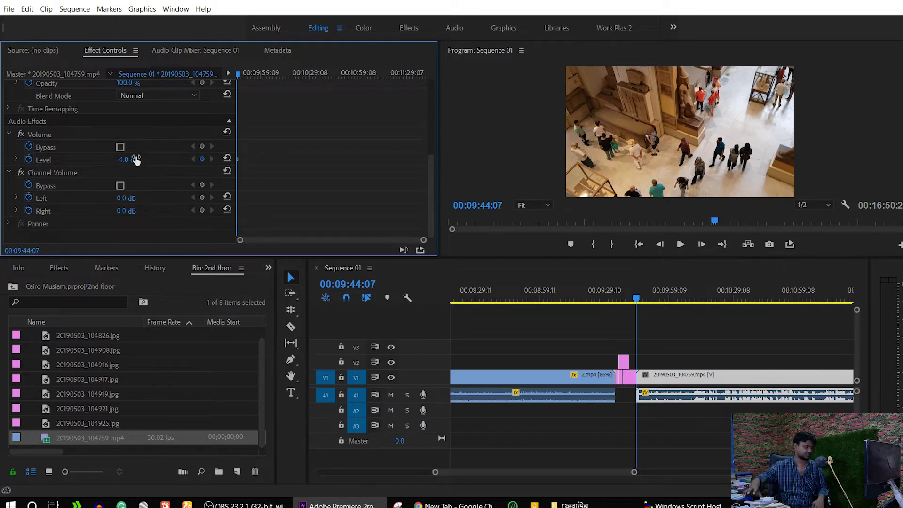
Play back the clip to check the quieter audio, then reselect the walkthrough clip.
key("space")
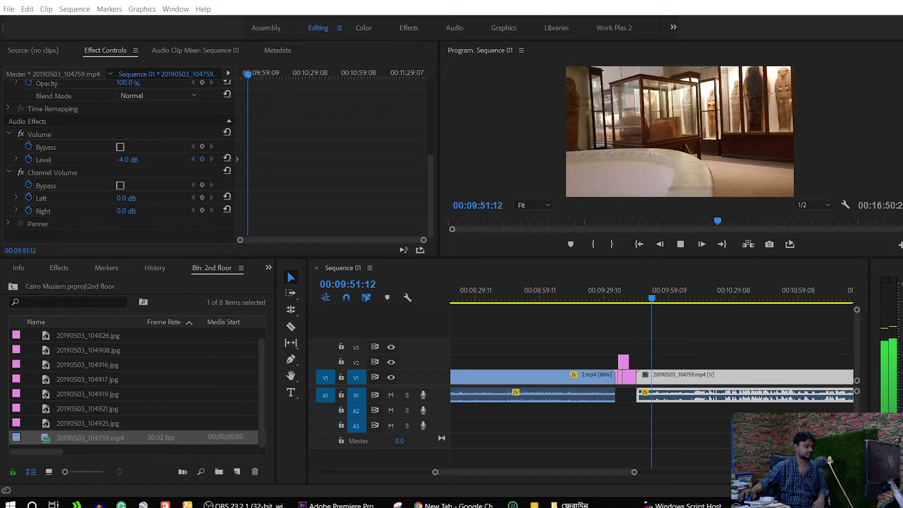
left_click(681, 372)
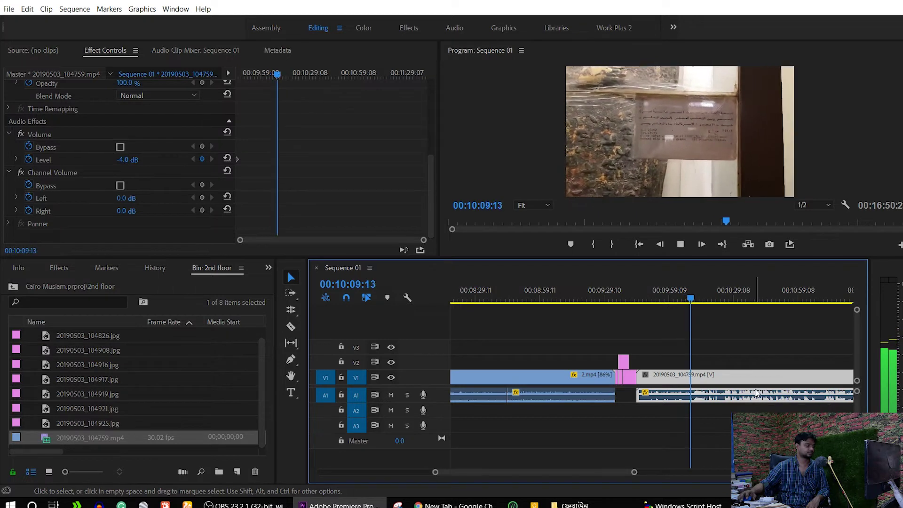
key("minus")
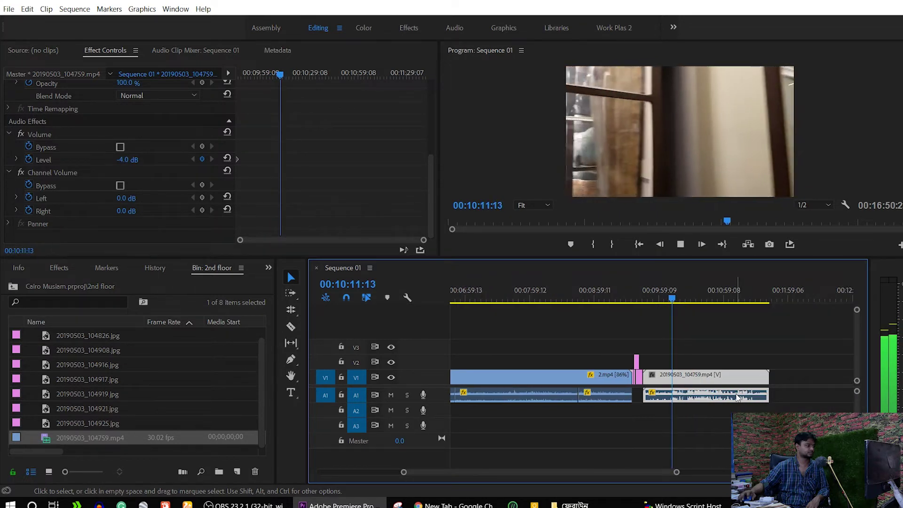
key("space")
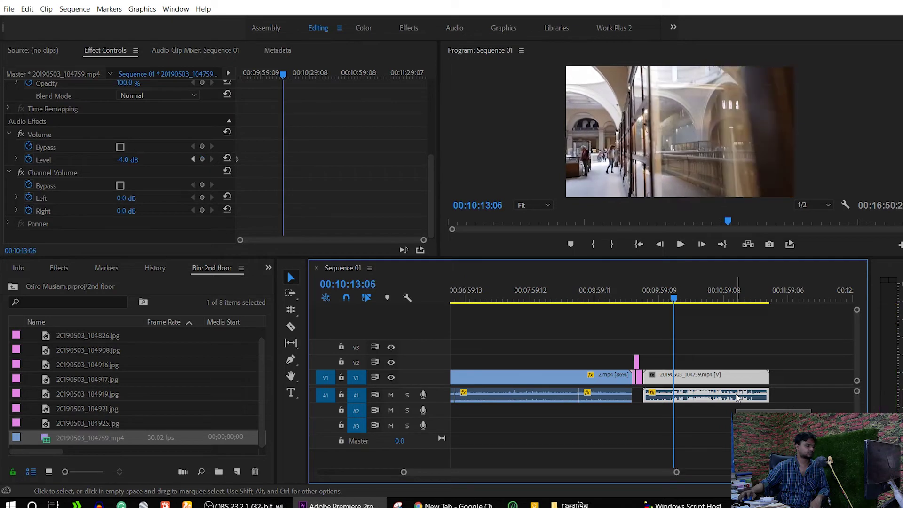
left_click(716, 382)
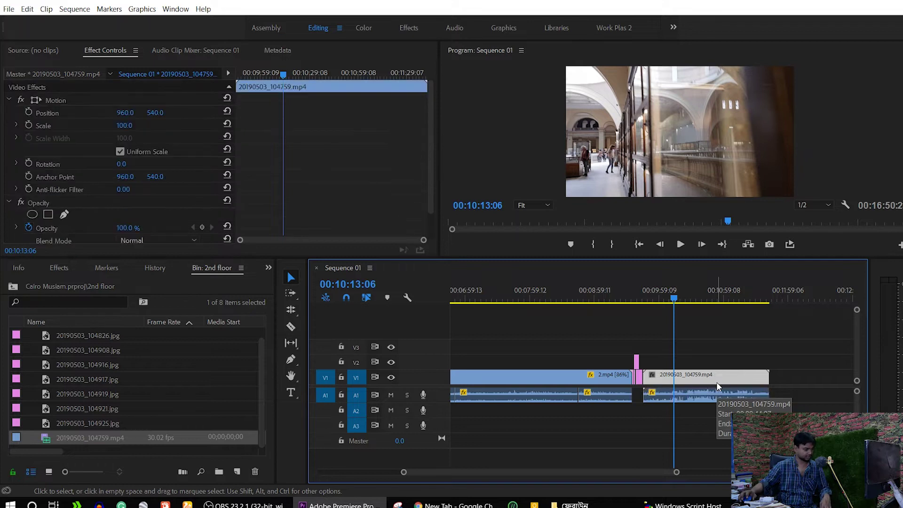
right_click(715, 382)
mouse_move(738, 286)
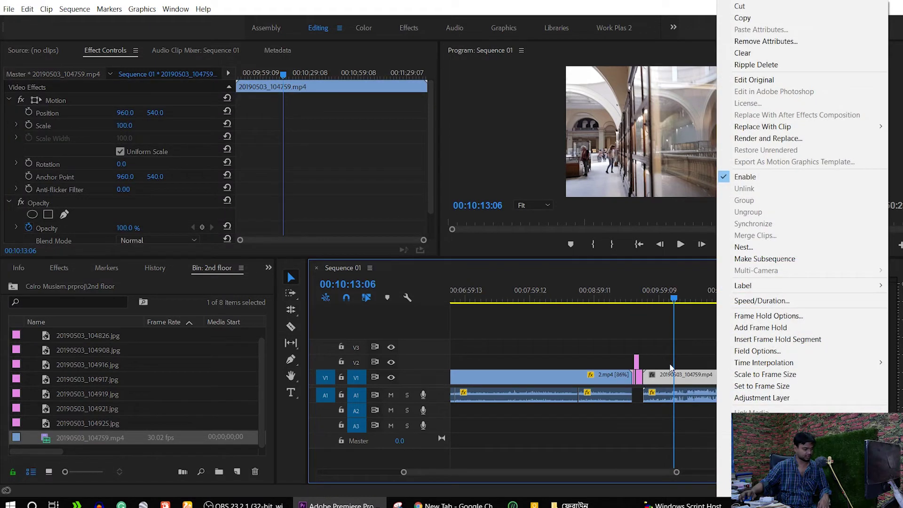
left_click(701, 355)
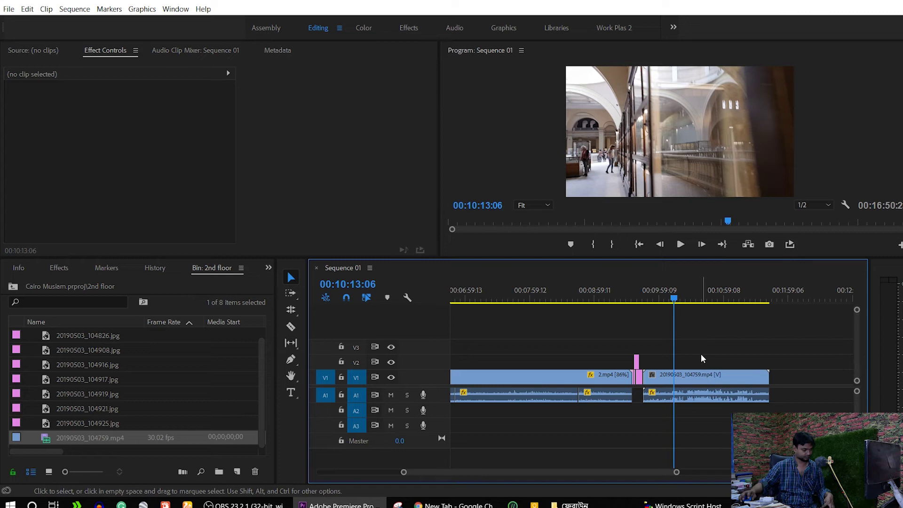
left_click(713, 383)
right_click(712, 384)
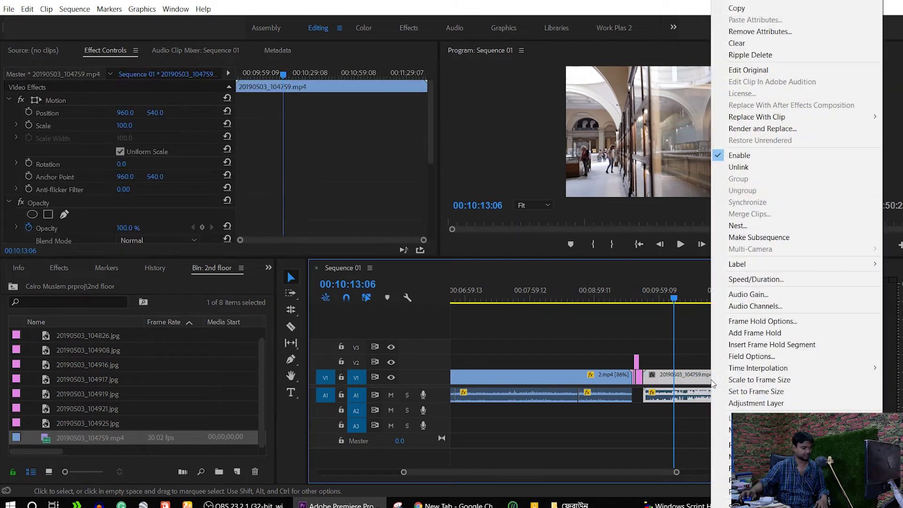
left_click(765, 168)
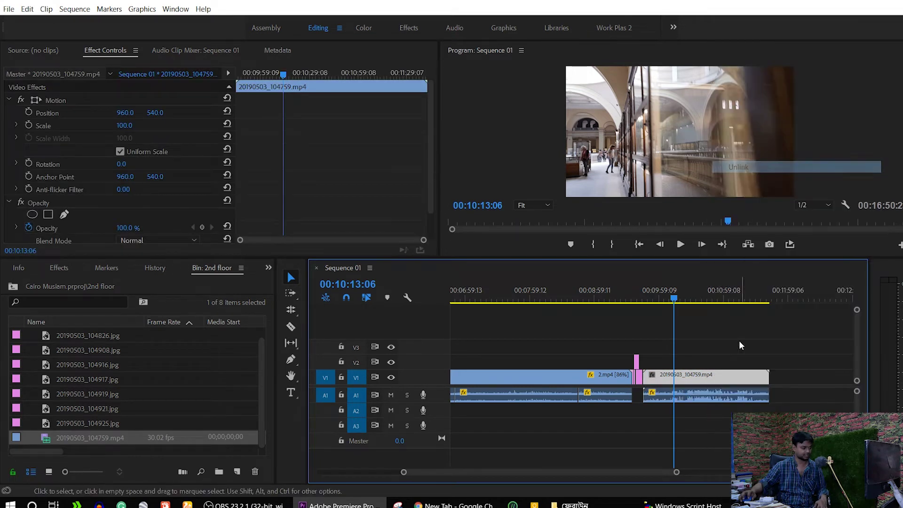
left_click(704, 335)
left_click(730, 397)
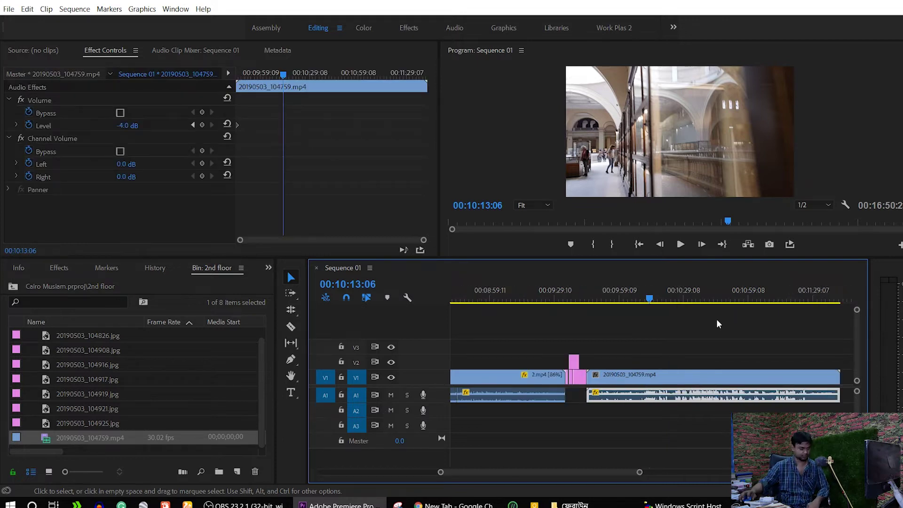
key("=")
key("=")
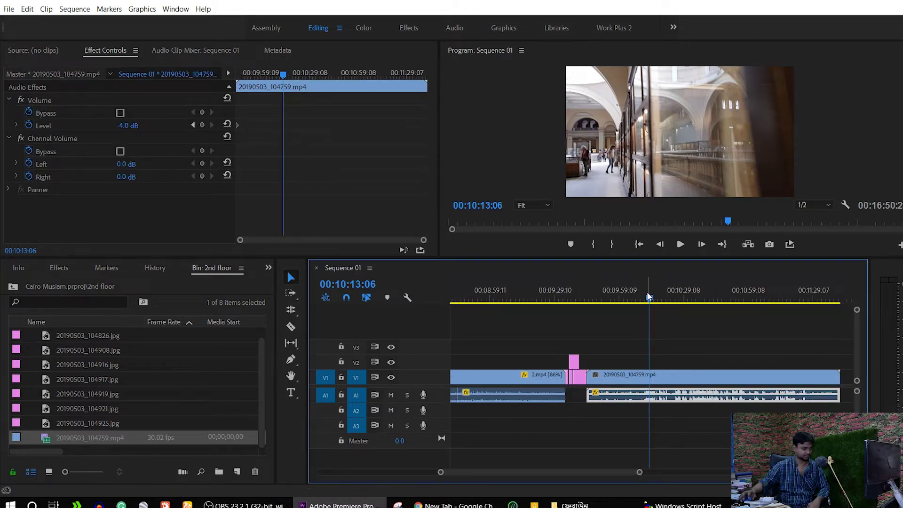
left_click_drag(649, 291, 602, 277)
key("space")
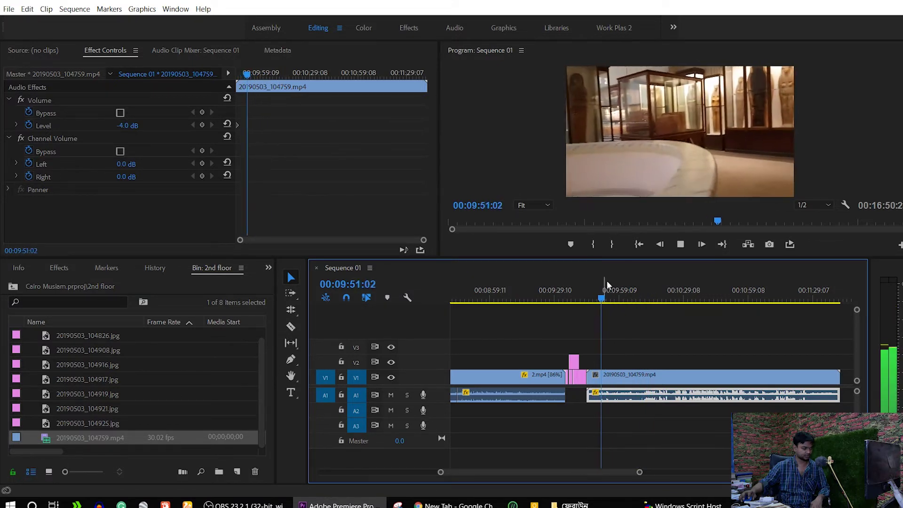
left_click_drag(606, 296, 814, 350)
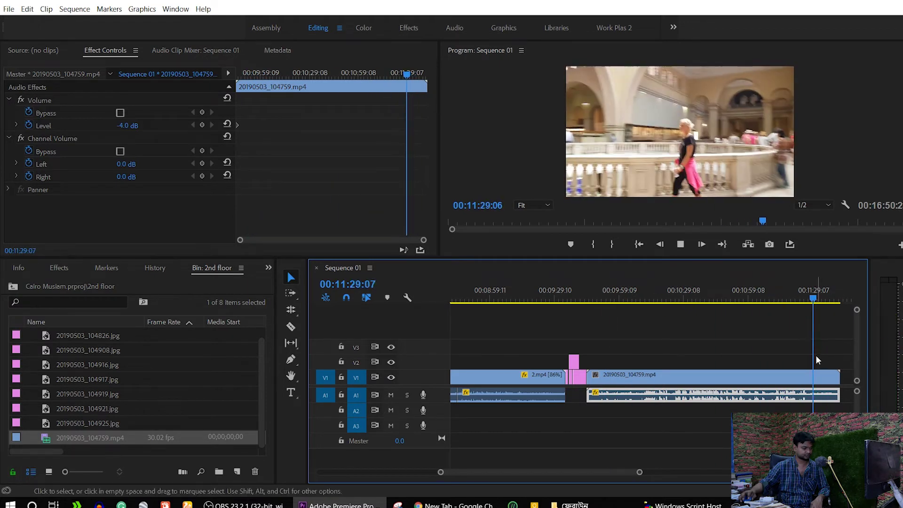
key("space")
left_click_drag(811, 294, 808, 294)
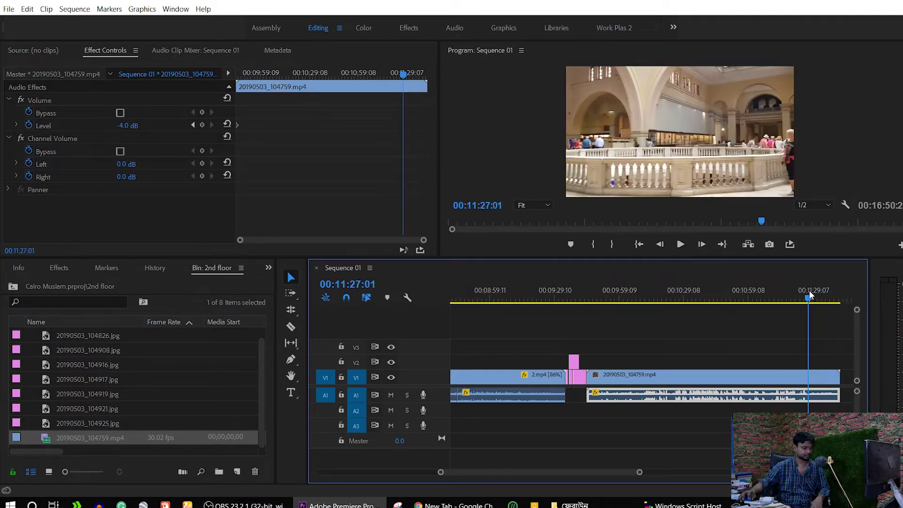
right_click(829, 401)
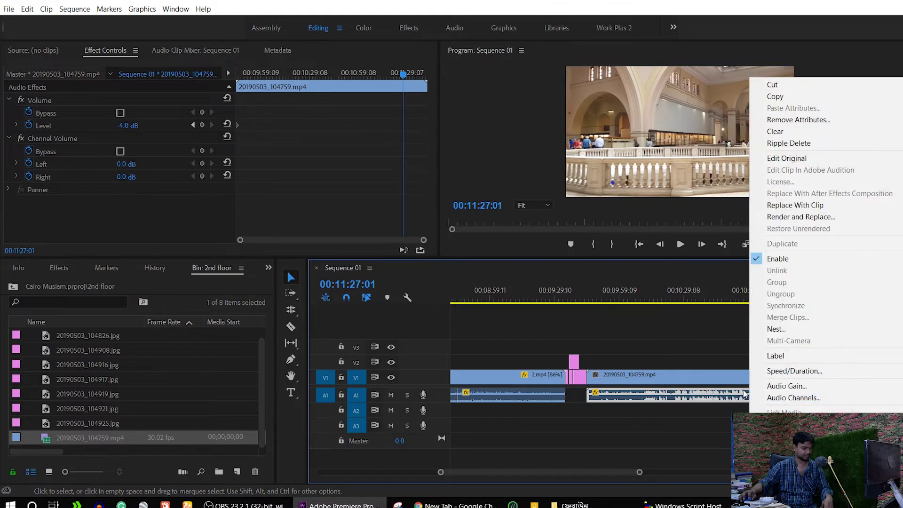
key("Escape")
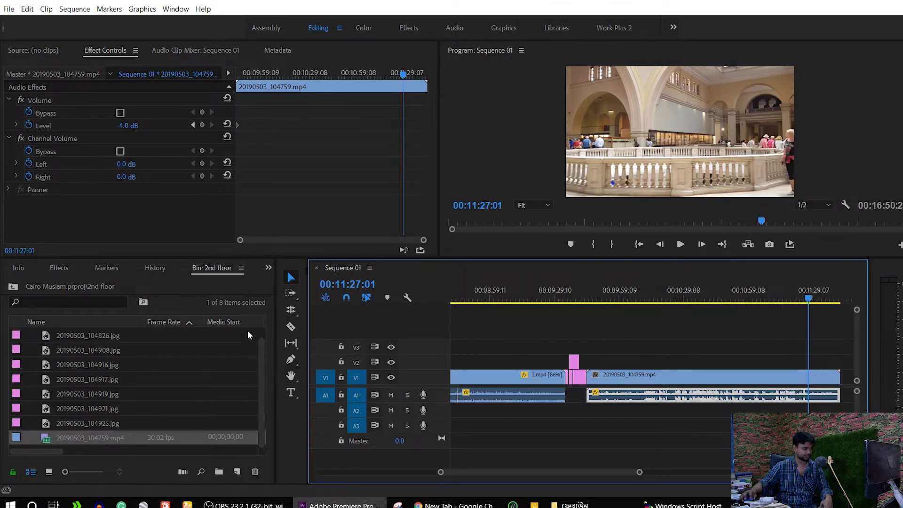
left_click(289, 328)
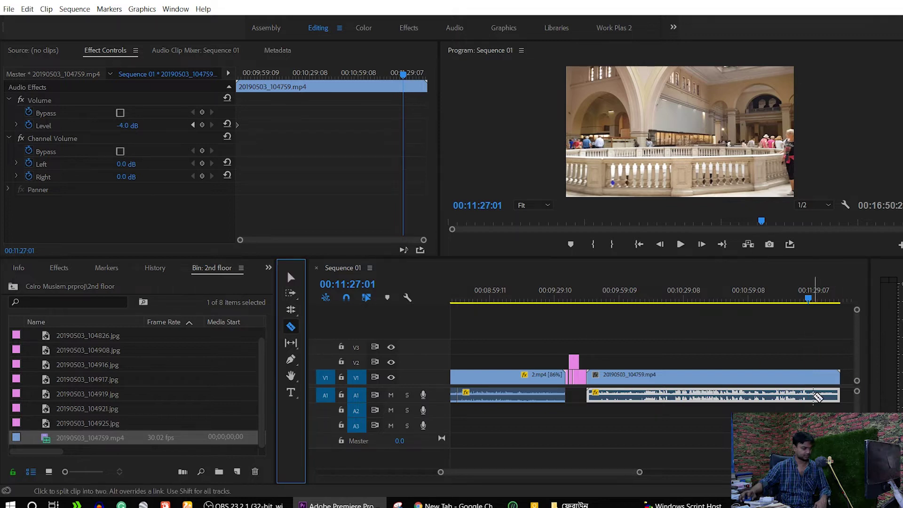
Razor the walkthrough's A1 audio at the playhead and delete the unwanted piece.
left_click(814, 395)
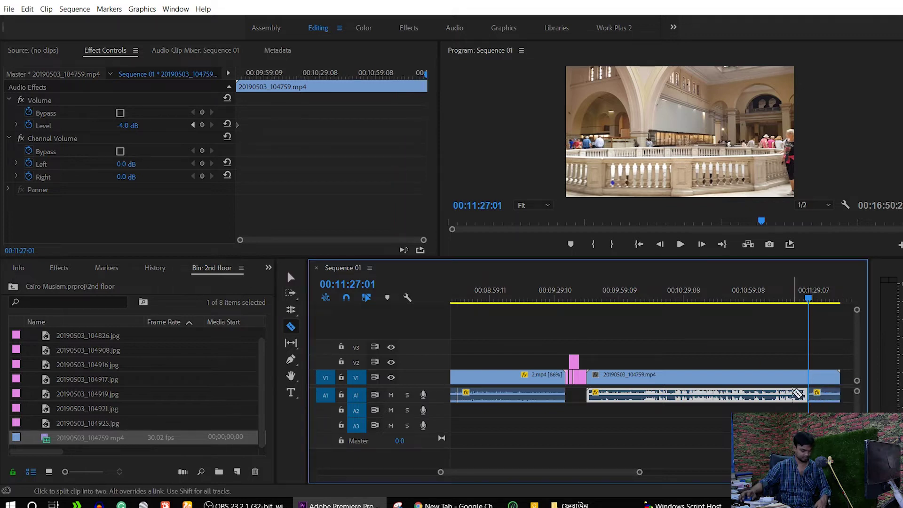
left_click(291, 278)
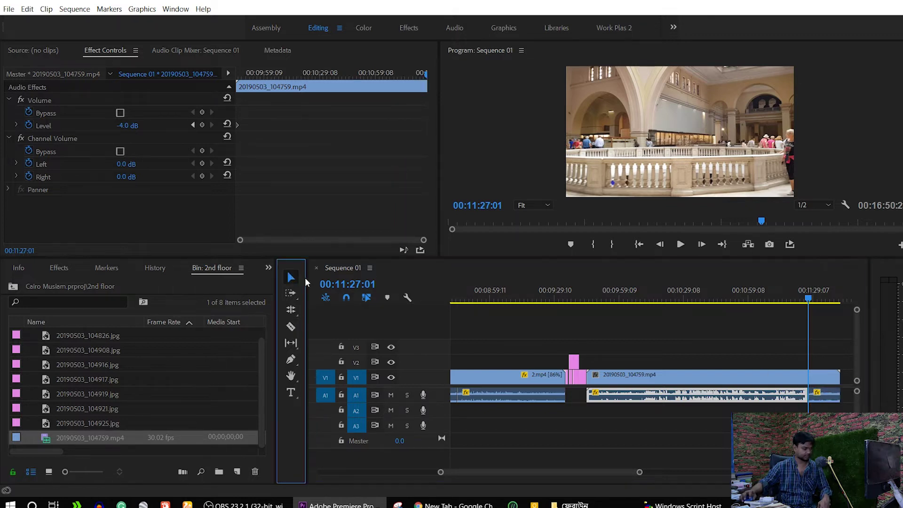
left_click(688, 392)
key("Delete")
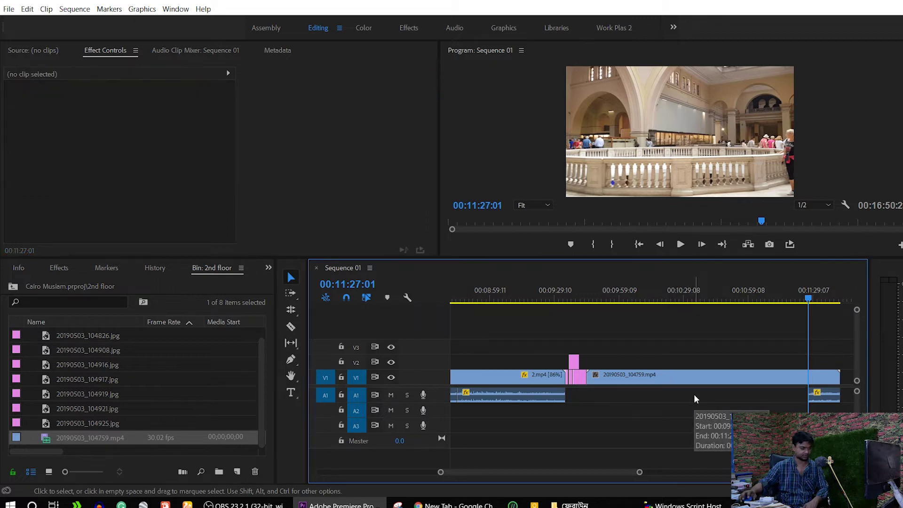
Slide the remaining A1 audio pieces left to close the gap.
left_click_drag(822, 397, 744, 394)
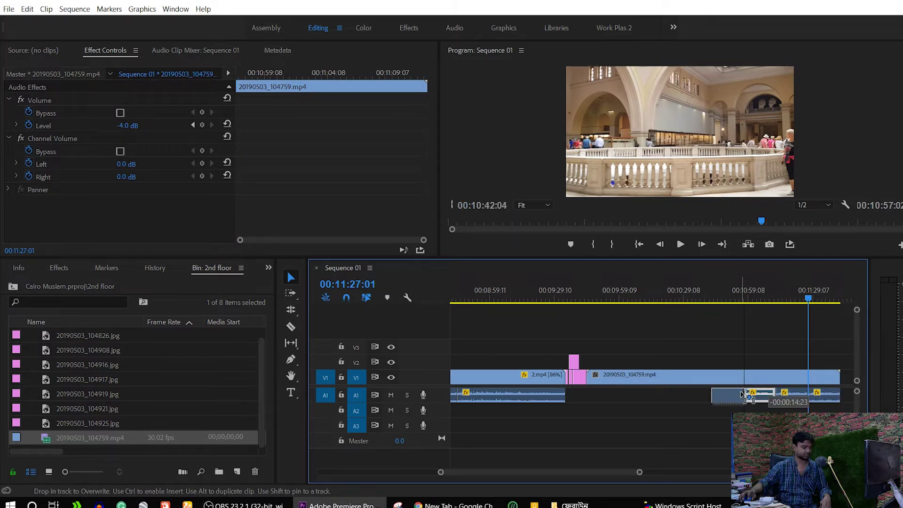
left_click_drag(744, 394, 740, 394)
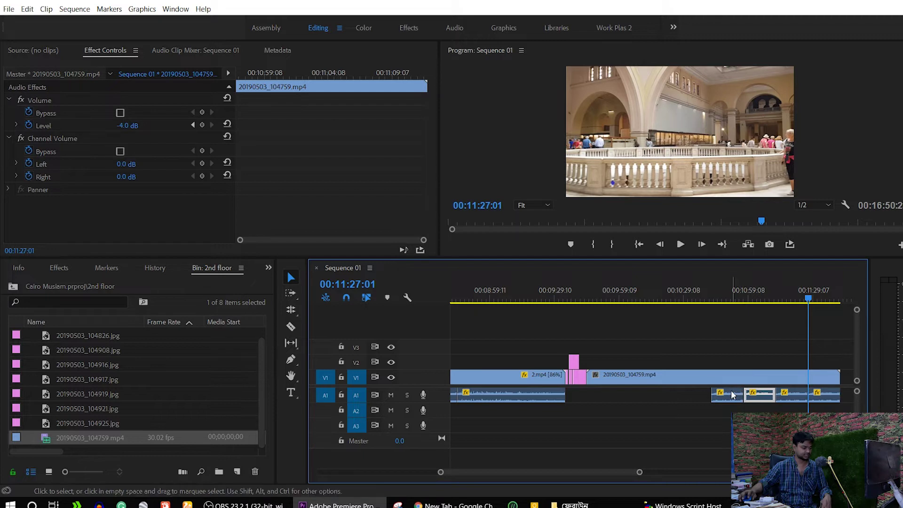
left_click(732, 395)
left_click_drag(728, 395, 705, 396)
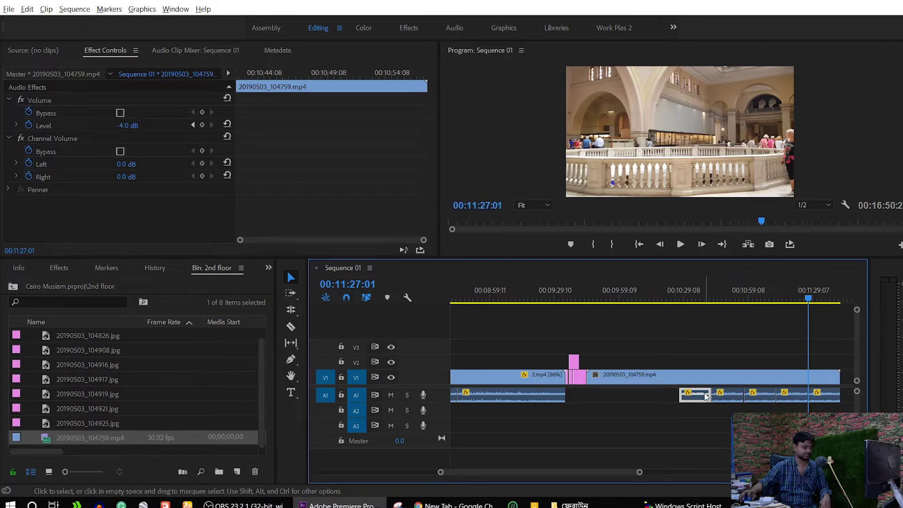
left_click_drag(837, 410, 597, 399)
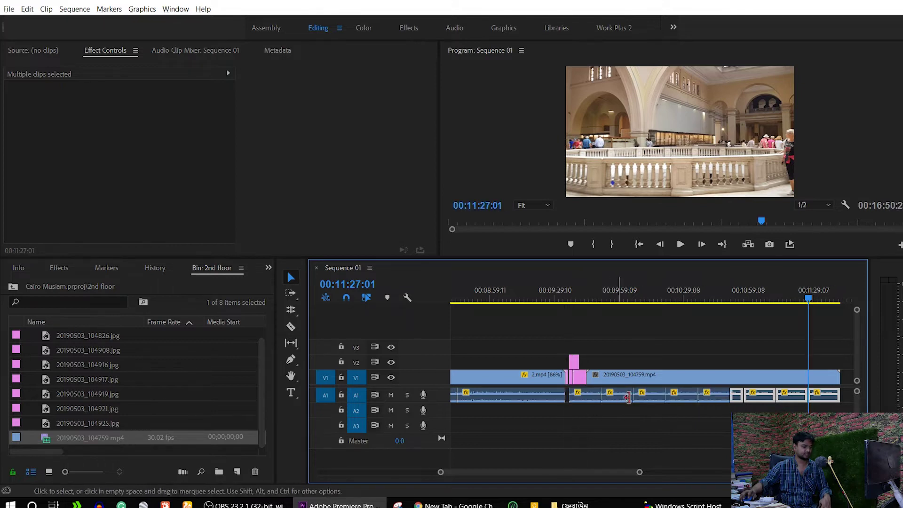
left_click_drag(716, 410, 586, 392)
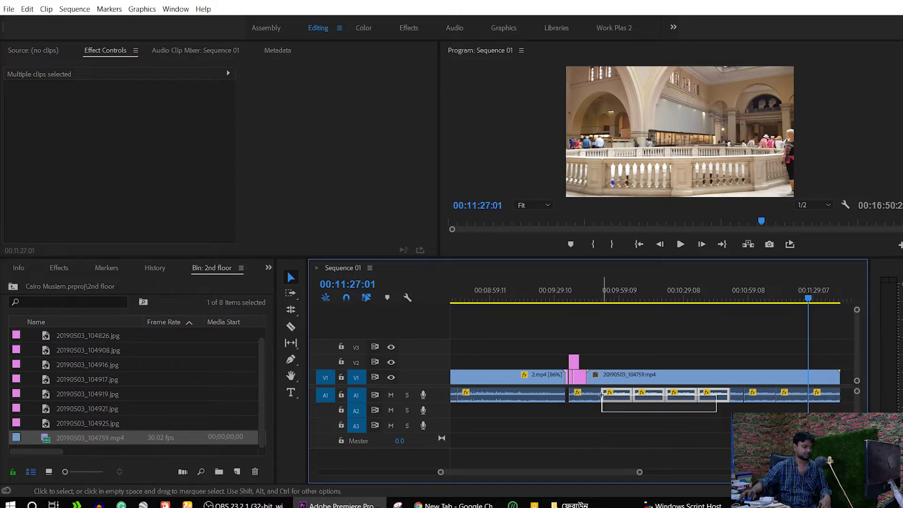
Nudge the selected audio pieces slightly left and preview the edit from around 00:10:14.
left_click_drag(587, 397, 584, 396)
left_click(653, 291)
key("space")
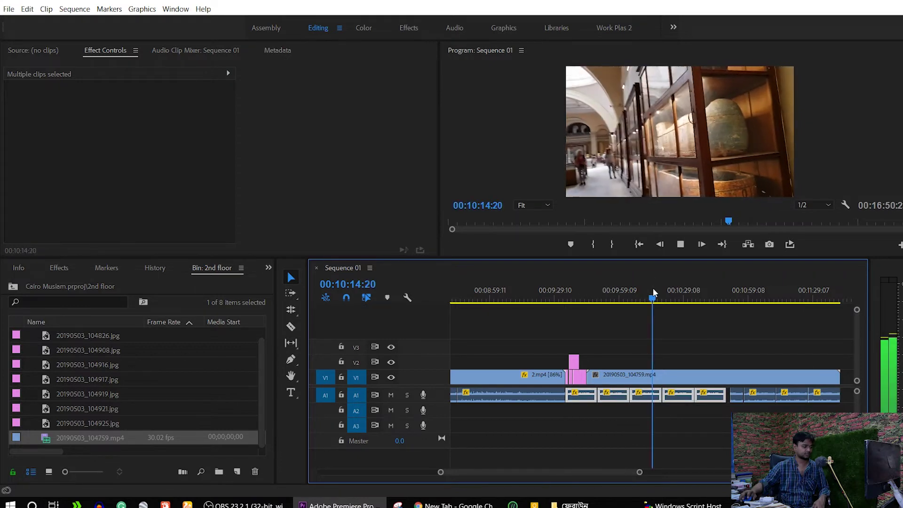
key("space")
Reselect the 20190503_104759.mp4 clip on V1, zoom the timeline out, and bring up its context menu.
left_click(714, 384)
left_click(707, 326)
left_click(711, 379)
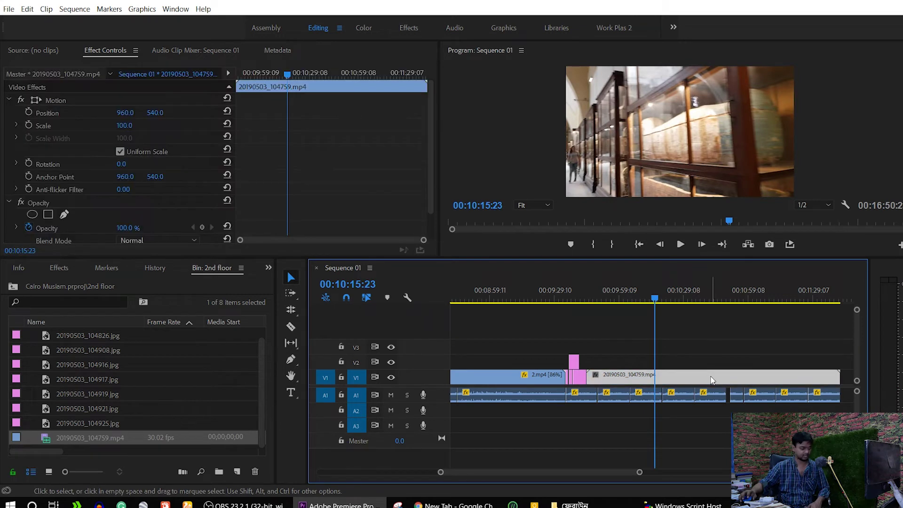
mouse_move(647, 298)
left_mouse_down()
mouse_move(629, 300)
mouse_move(639, 327)
left_mouse_up()
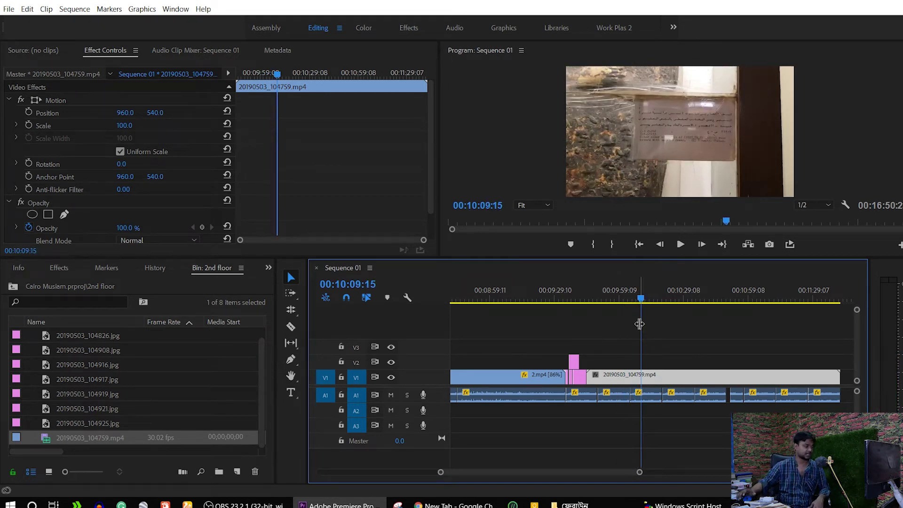
key("minus")
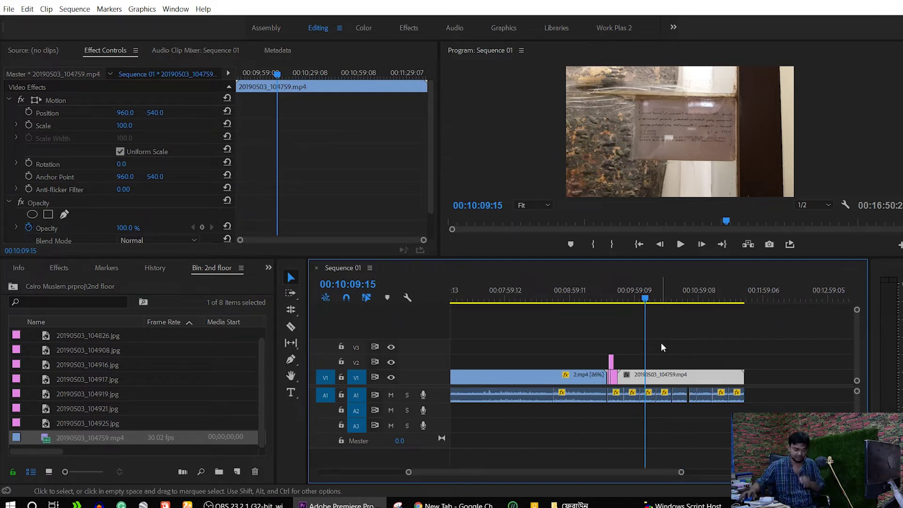
right_click(677, 375)
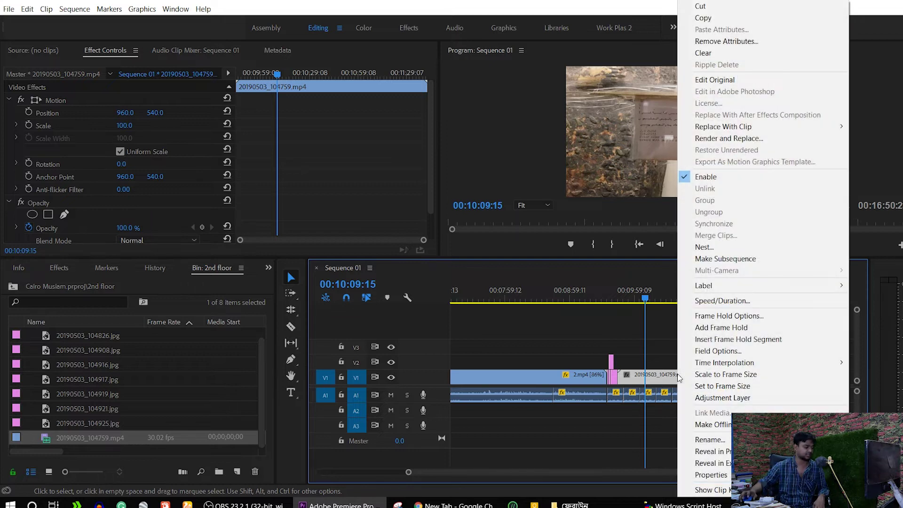
Set the 20190503_104759.mp4 clip's speed to 86% in Speed/Duration.
mouse_move(711, 490)
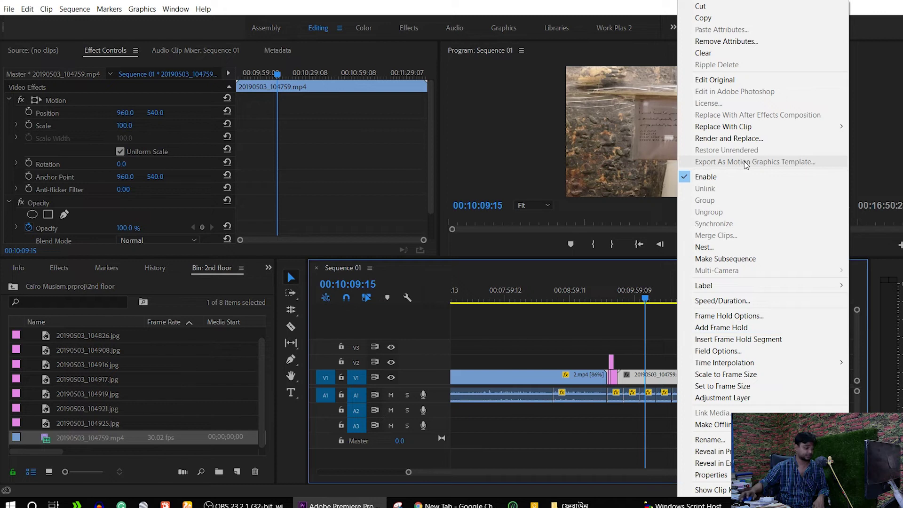
left_click(756, 303)
type("86")
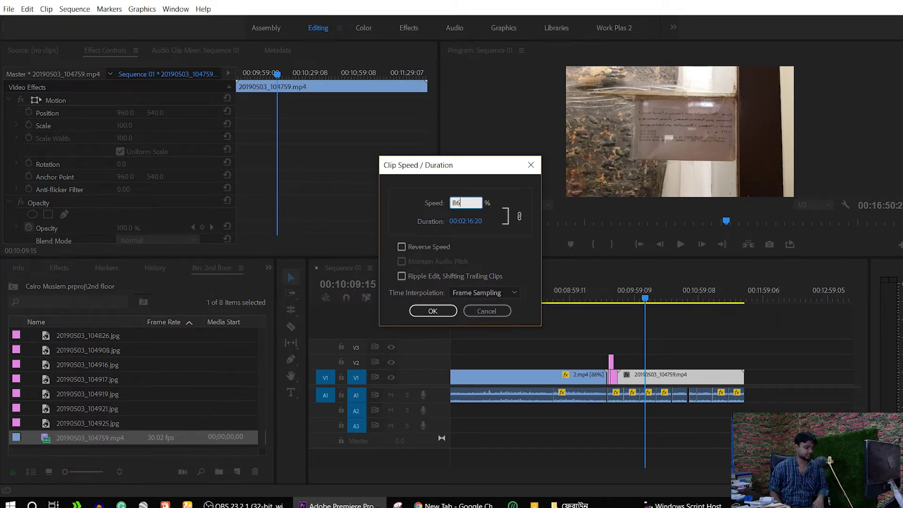
key("Return")
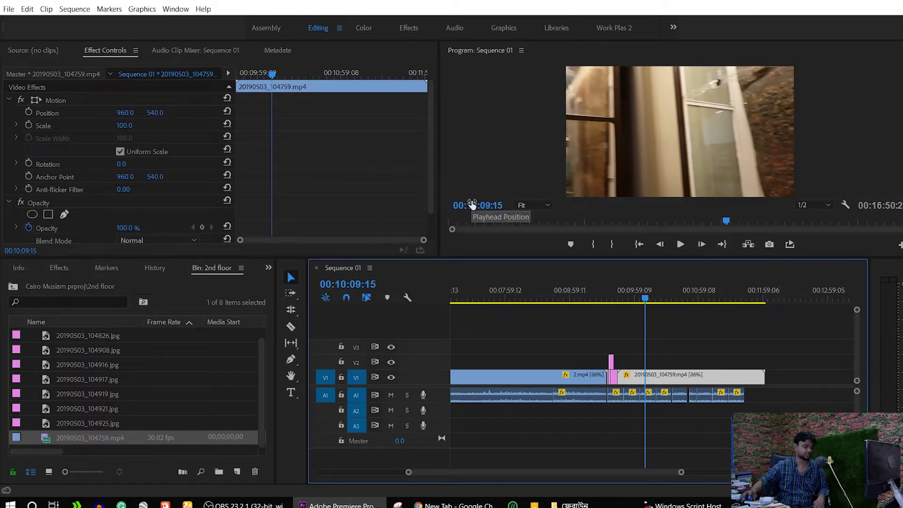
Find where the visitor in red heads to the cabinets and split the clip at 00:10:01:07.
mouse_move(644, 301)
left_mouse_down()
mouse_move(670, 301)
mouse_move(625, 348)
left_mouse_up()
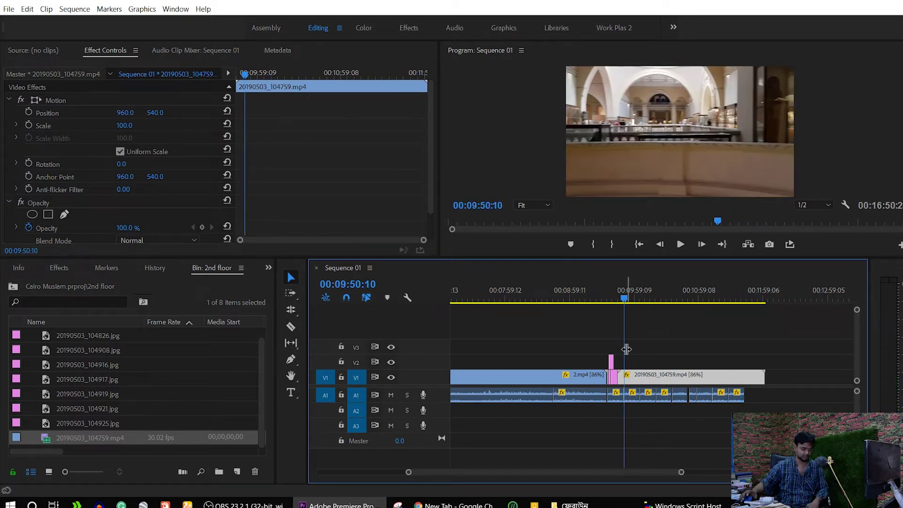
key("equal")
key("equal")
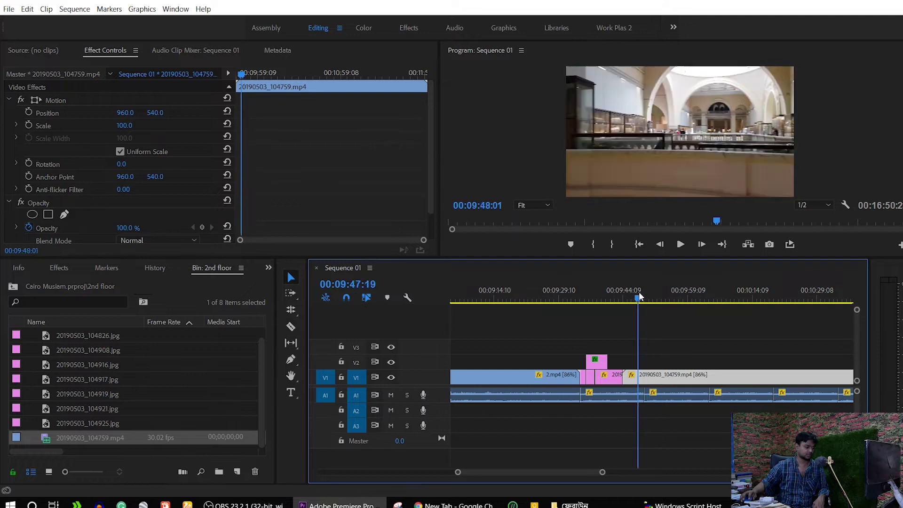
left_click_drag(649, 298, 629, 287)
key("space")
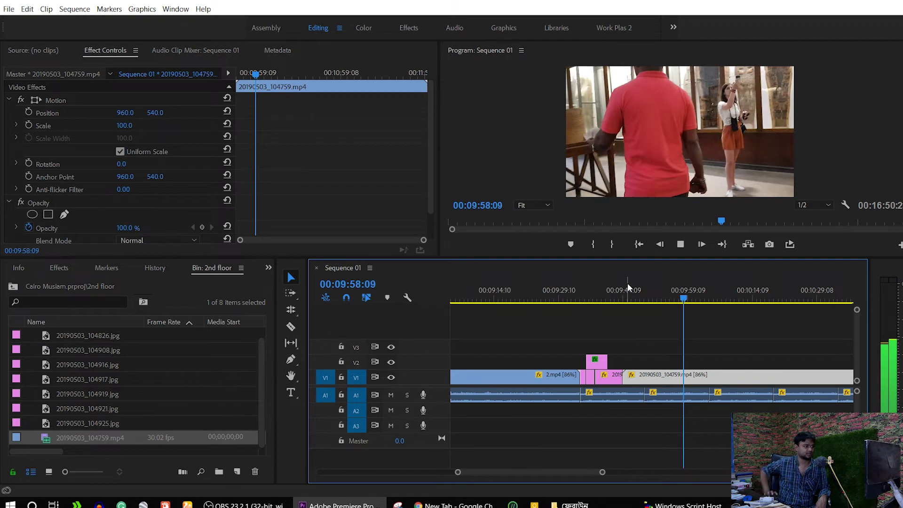
key("space")
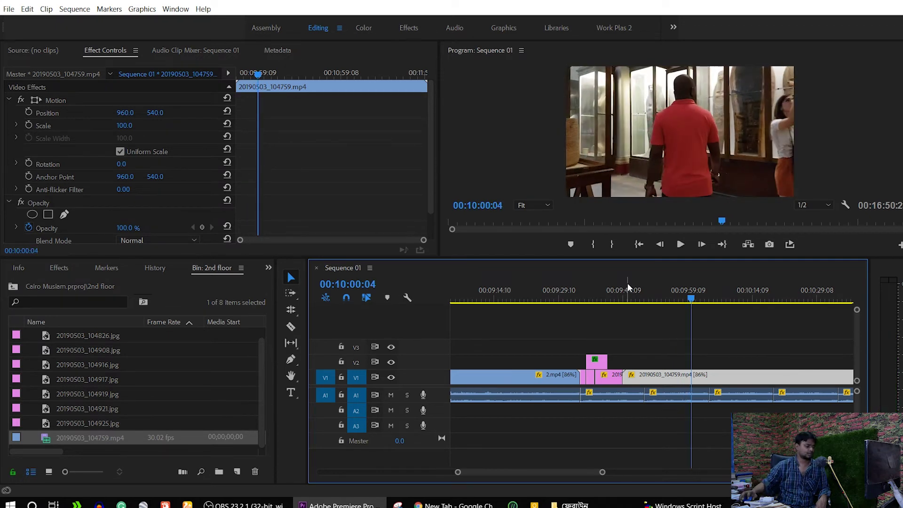
left_click(690, 298)
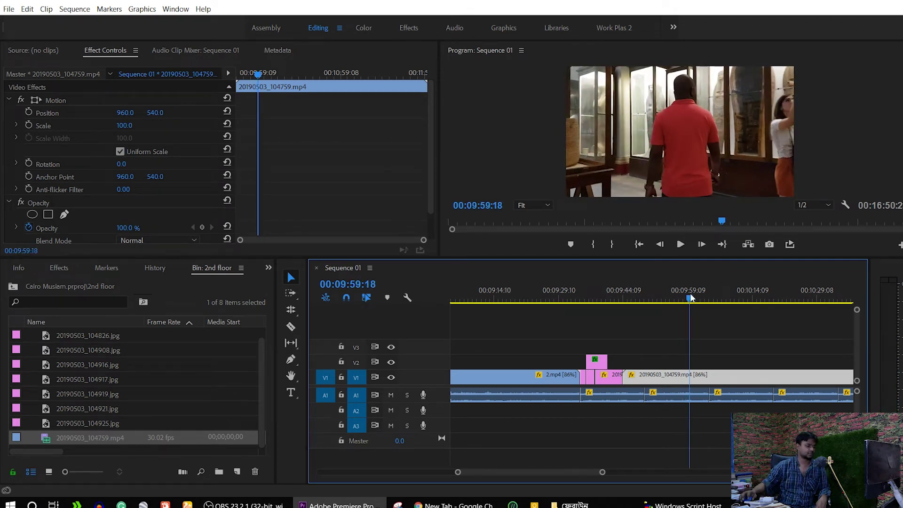
key("space")
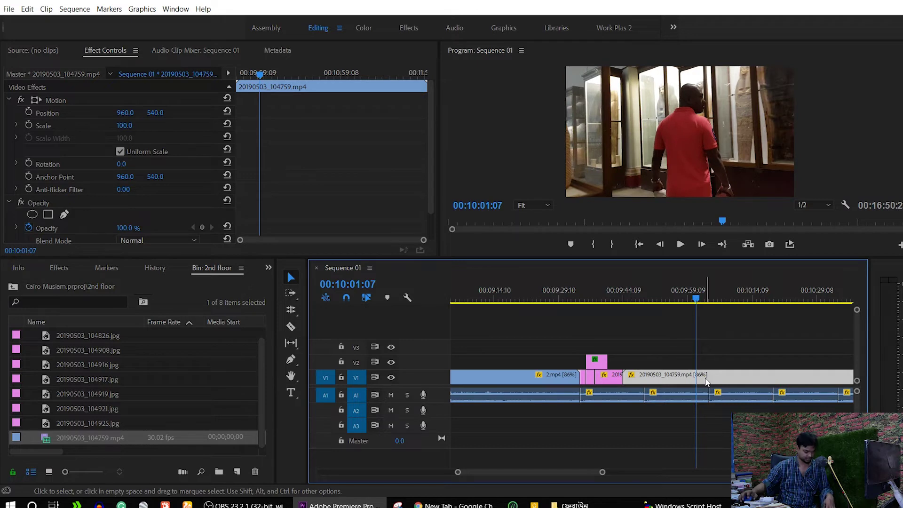
key("ctrl+k")
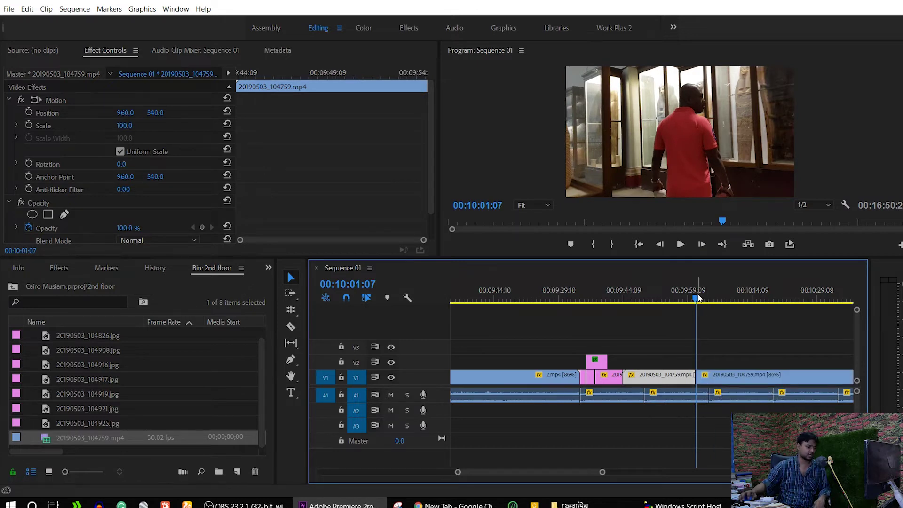
Review the cut, select the first walkthrough piece, and set a Position keyframe at 00:09:56:03.
left_click_drag(698, 297, 641, 319)
key("space")
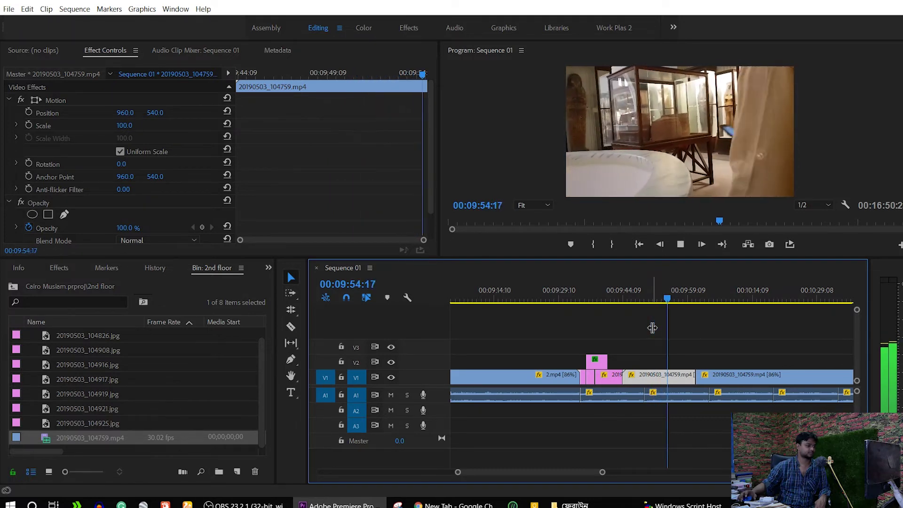
key("space")
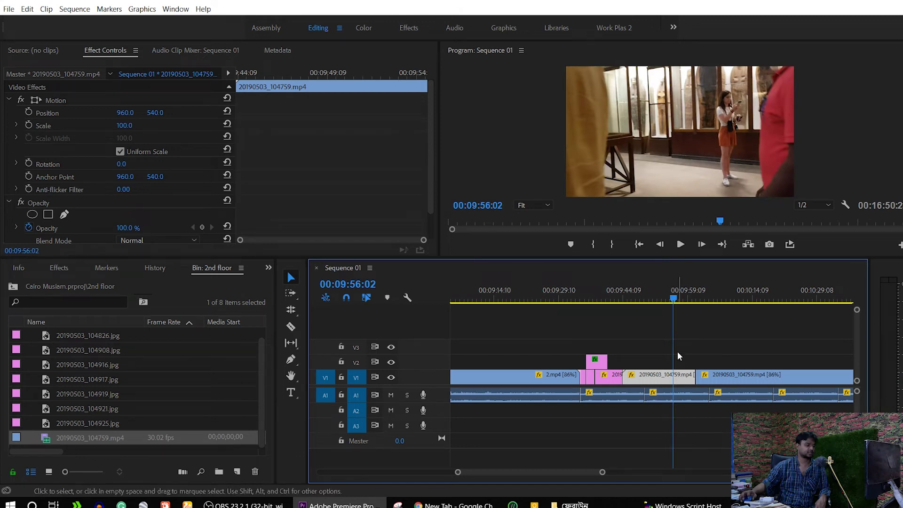
left_click(678, 356)
left_click(678, 375)
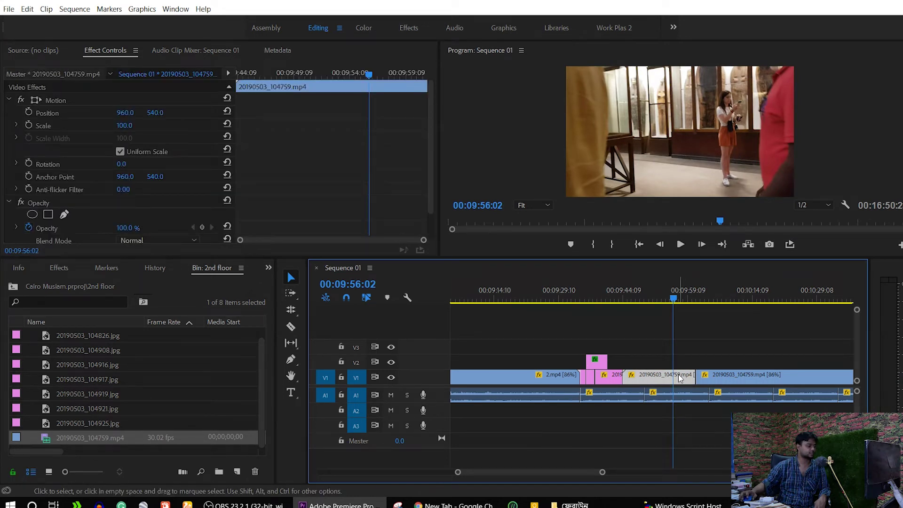
left_click_drag(366, 75, 368, 76)
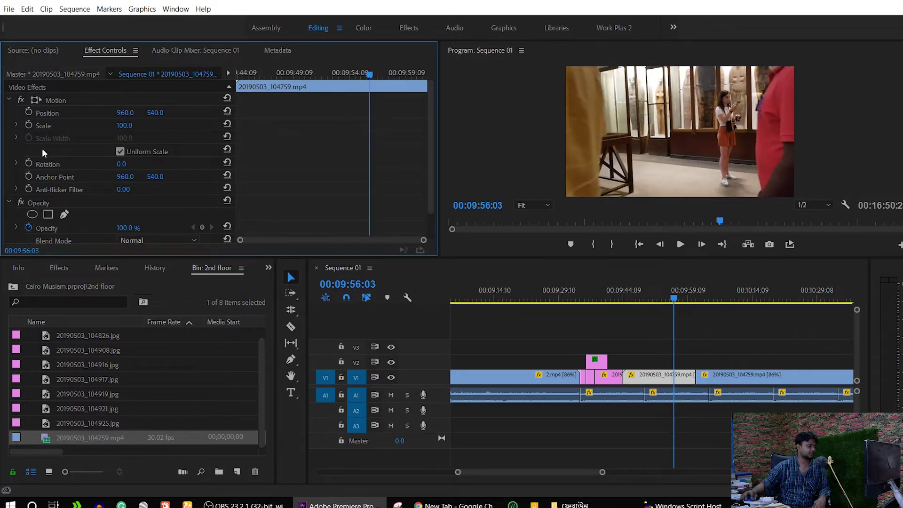
left_click(30, 112)
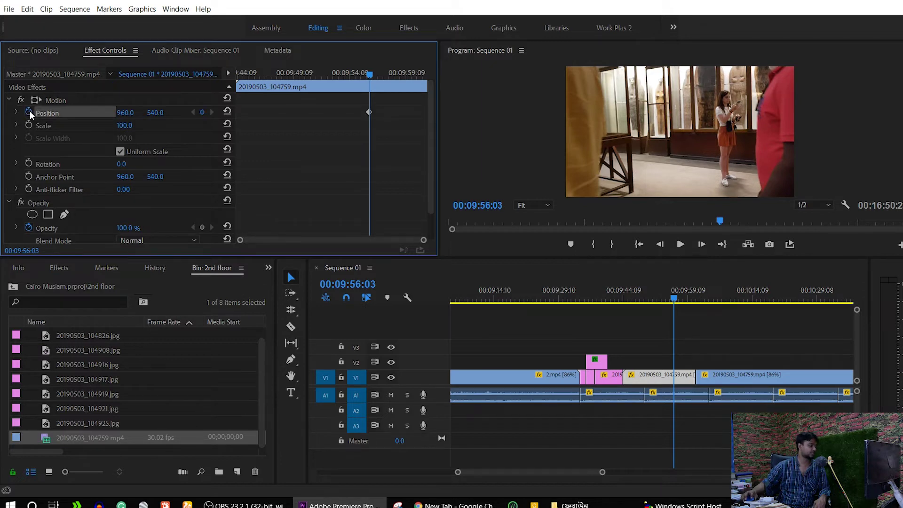
Enable Scale keyframing on the clip, trying 110 before settling back at 100.
left_click(29, 125)
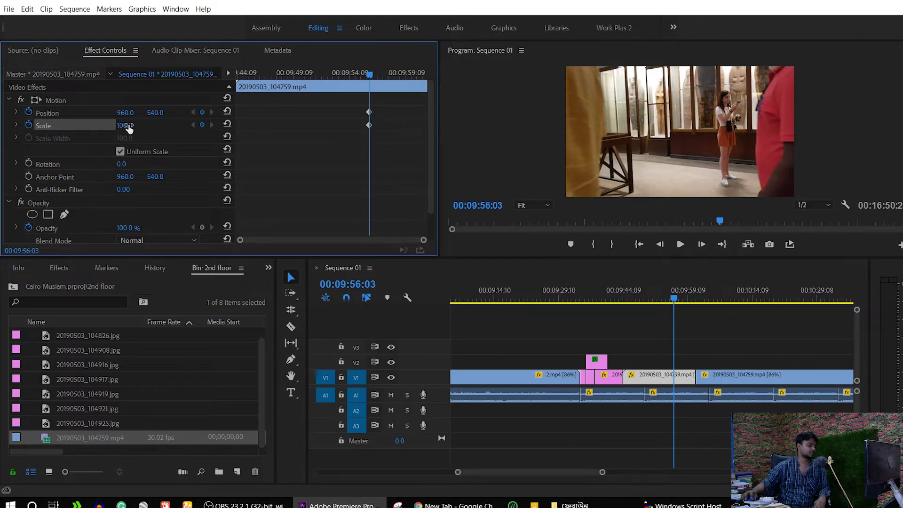
type("110")
key("Return")
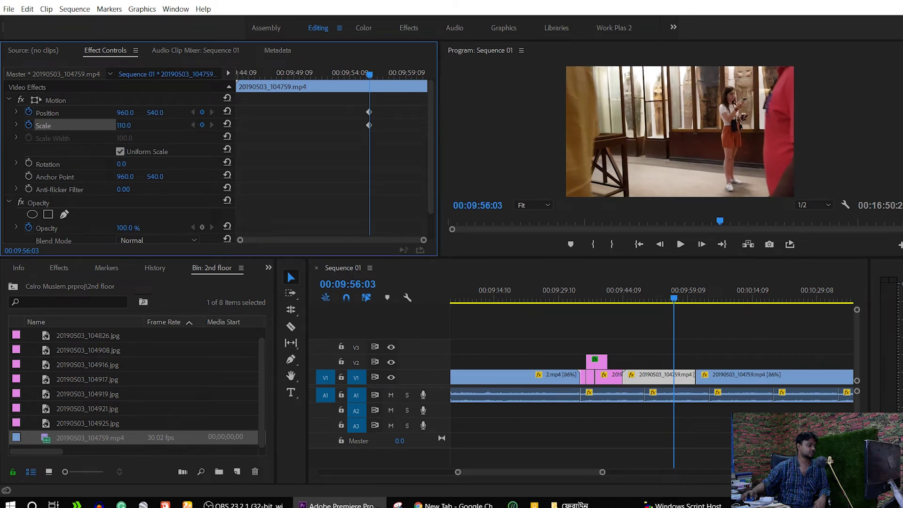
type("100")
key("Return")
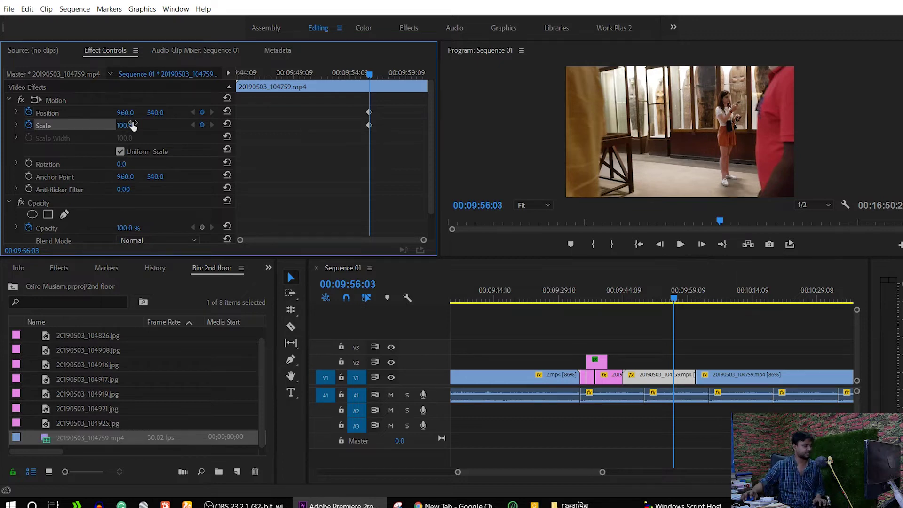
At 00:10:00:13 key Scale 128 and Position 1233, 444, then return the playhead to the clip start.
left_click_drag(372, 73, 378, 75)
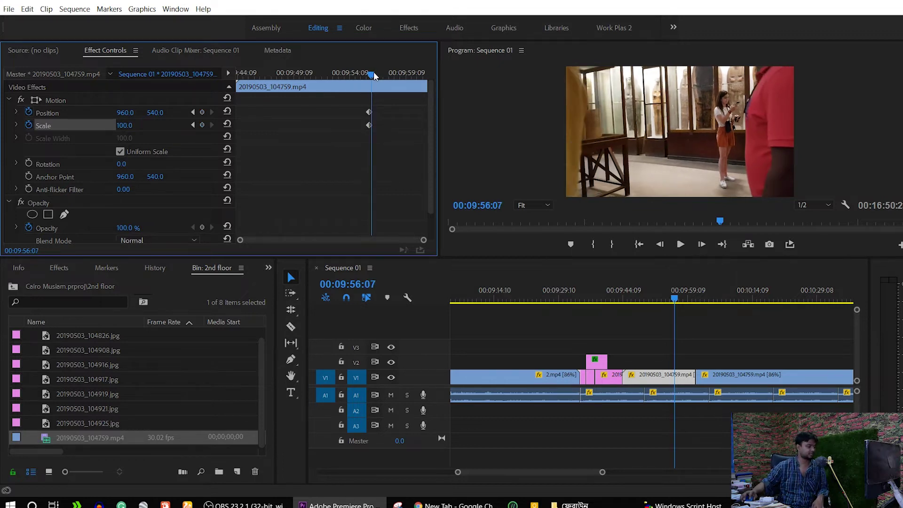
left_click_drag(378, 76, 422, 85)
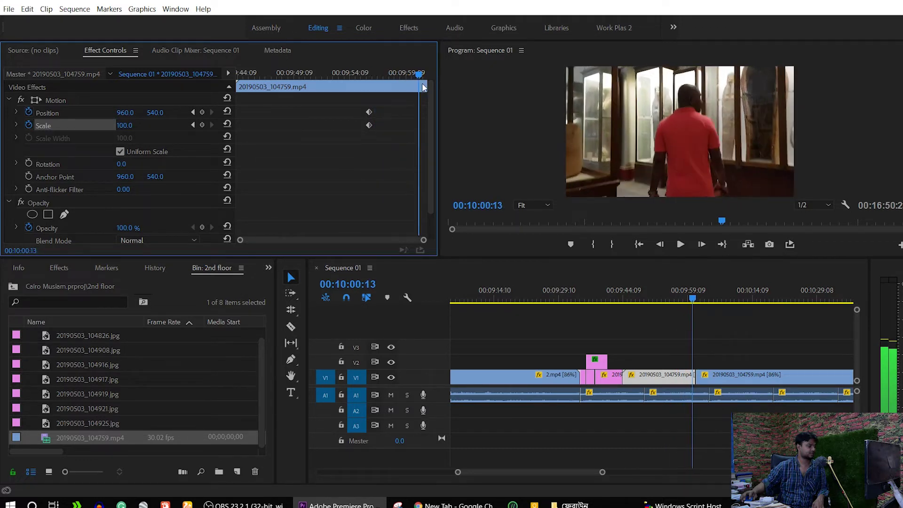
left_click(201, 126)
left_click(203, 112)
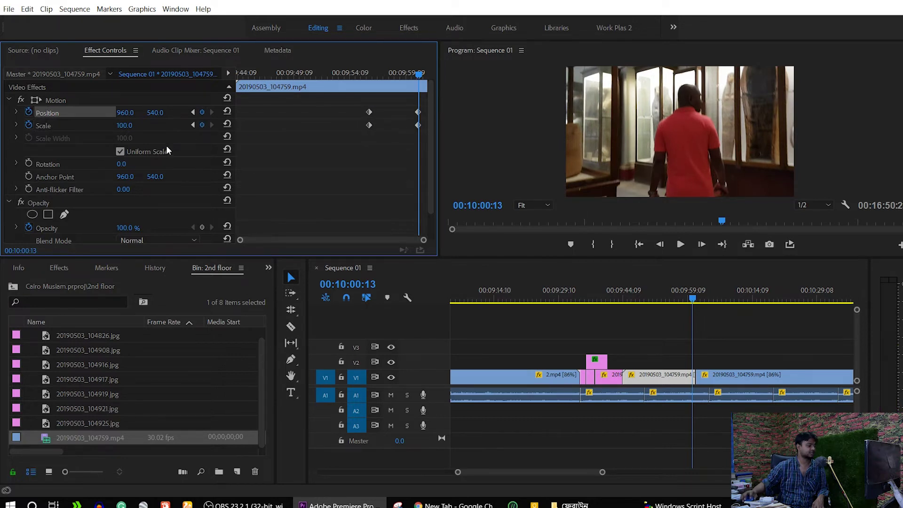
mouse_move(124, 125)
left_mouse_down()
mouse_move(138, 123)
mouse_move(84, 117)
mouse_move(134, 118)
left_mouse_up()
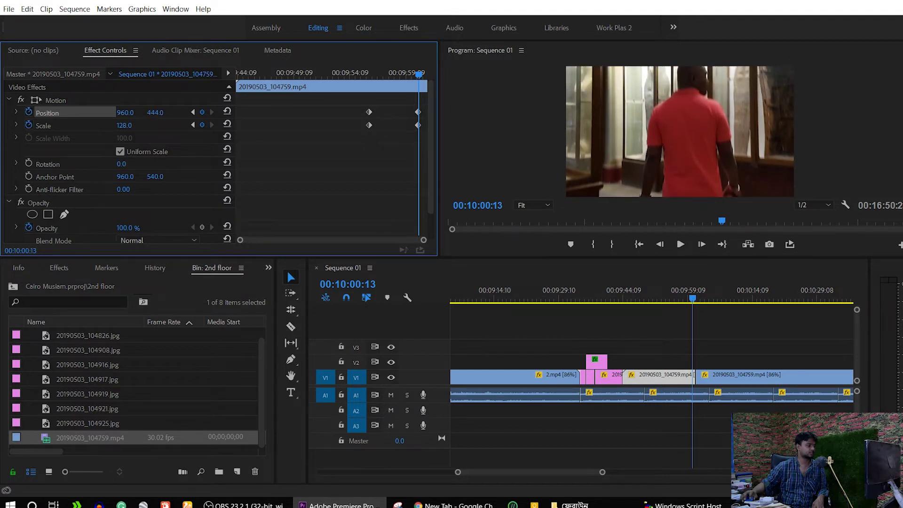
mouse_move(125, 112)
left_mouse_down()
mouse_move(179, 112)
mouse_move(171, 115)
left_mouse_up()
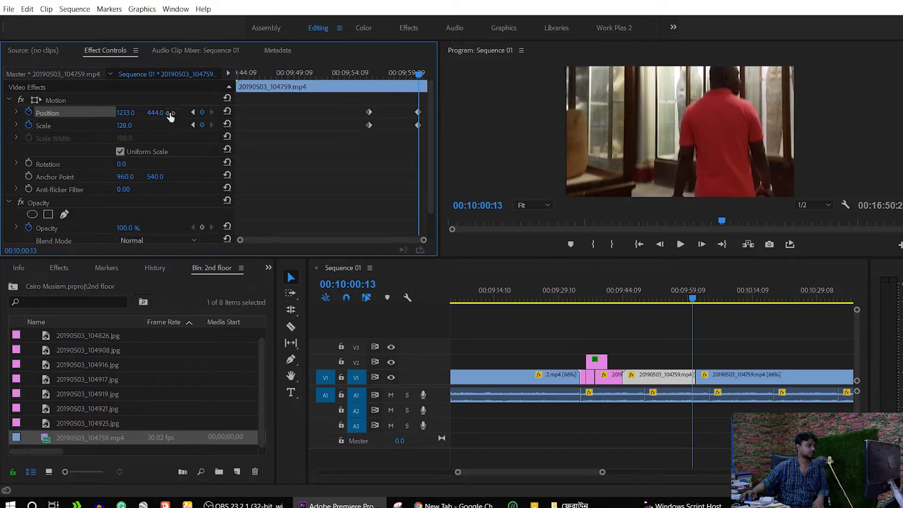
left_click_drag(418, 74, 187, 69)
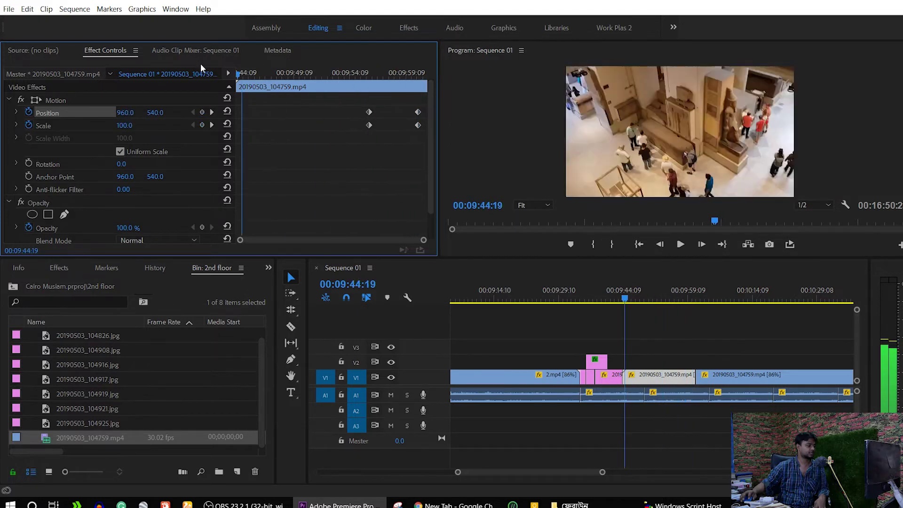
key("space")
left_click(355, 73)
key("space")
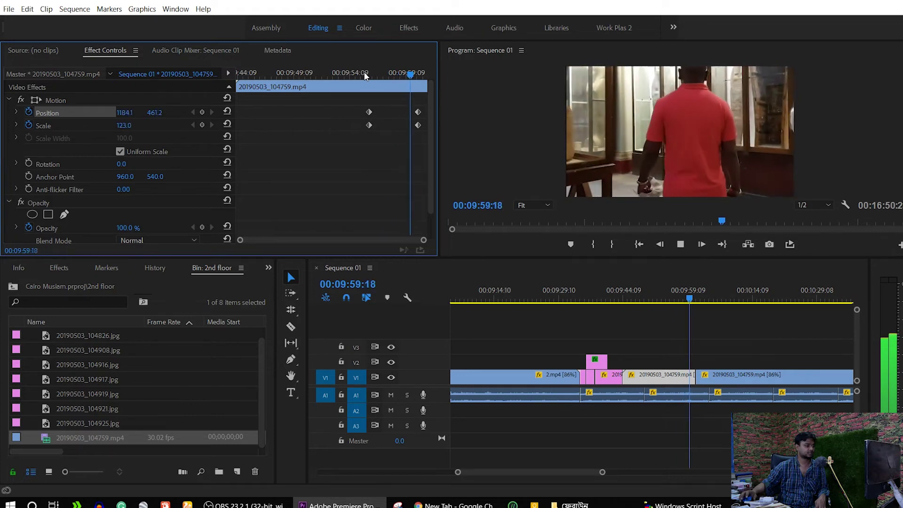
key("space")
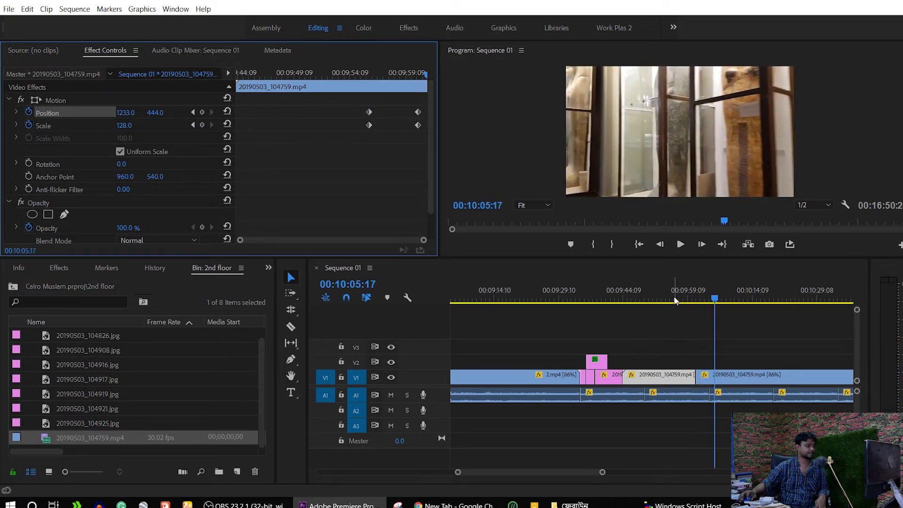
left_click(650, 290)
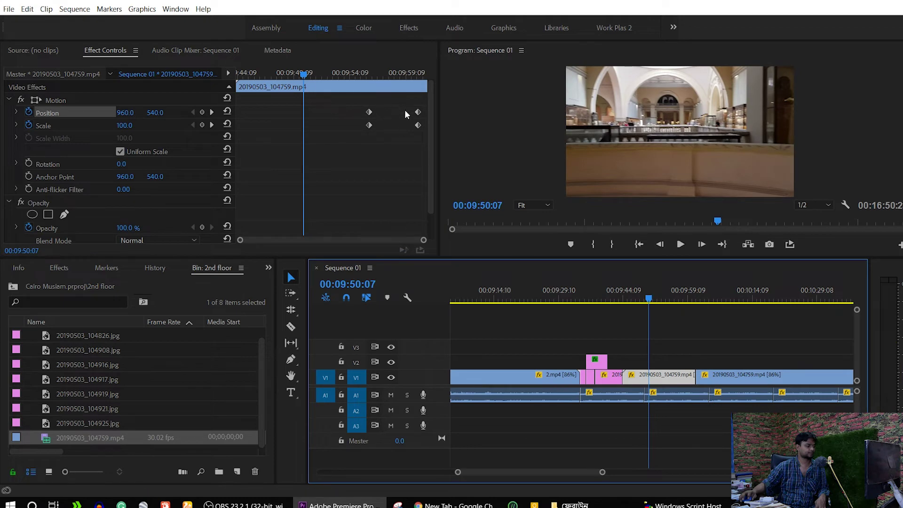
mouse_move(417, 112)
left_mouse_down()
mouse_move(392, 112)
mouse_move(383, 125)
left_mouse_up()
Move the end zoom keyframe earlier, lower the framing to keep the visitor in shot, and preview.
left_click(361, 73)
left_click_drag(363, 71, 367, 73)
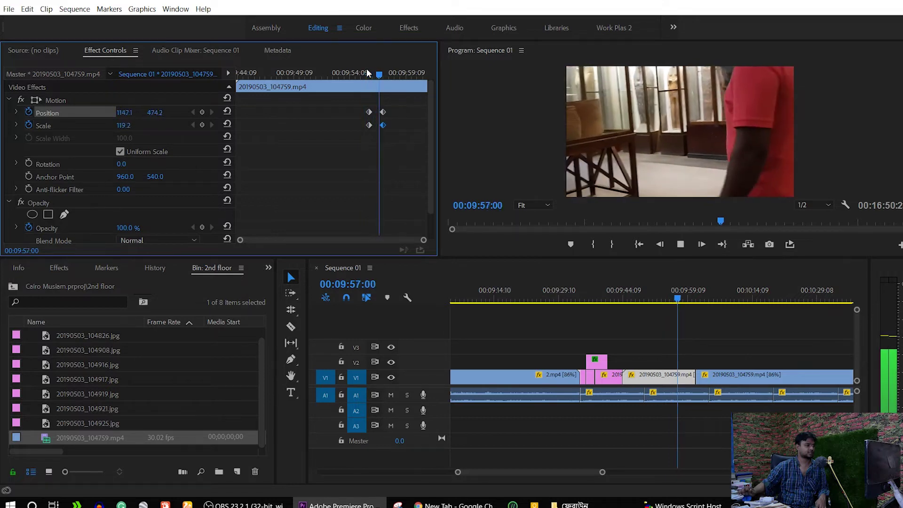
key("space")
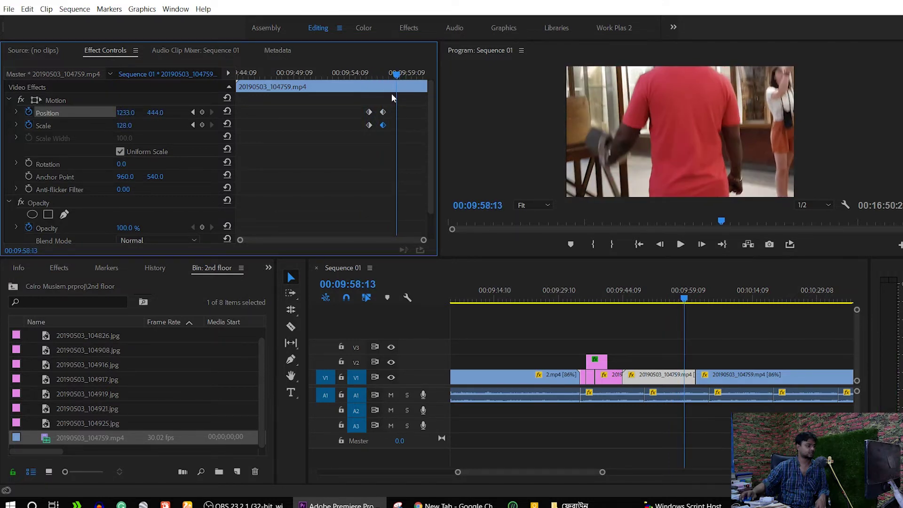
left_click(193, 112)
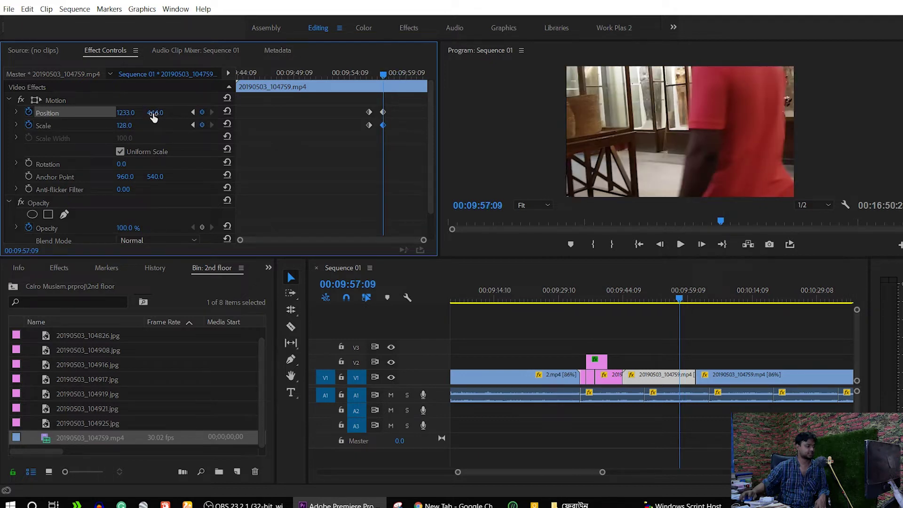
left_click_drag(155, 112, 259, 113)
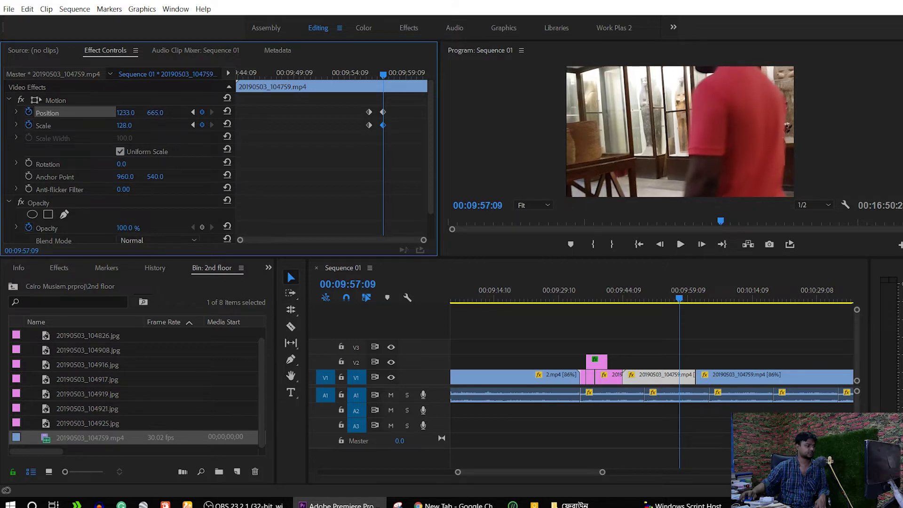
left_click(367, 66)
key("space")
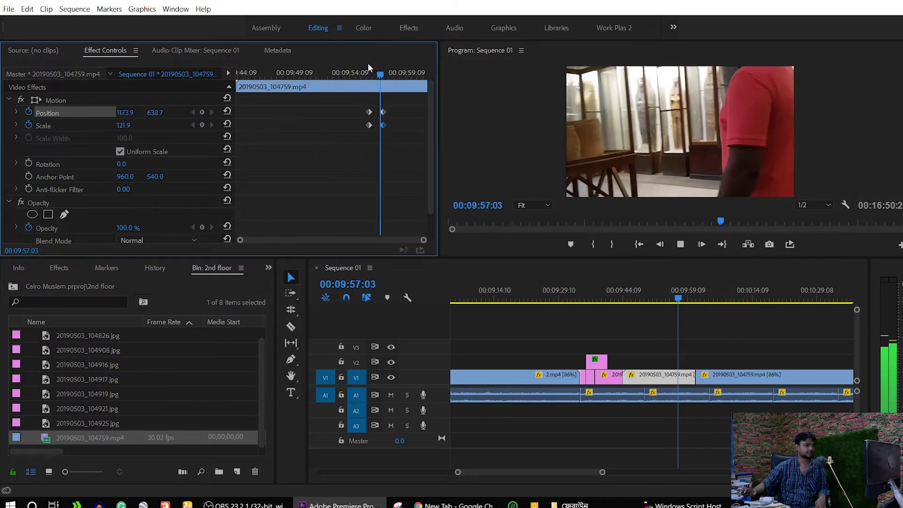
key("space")
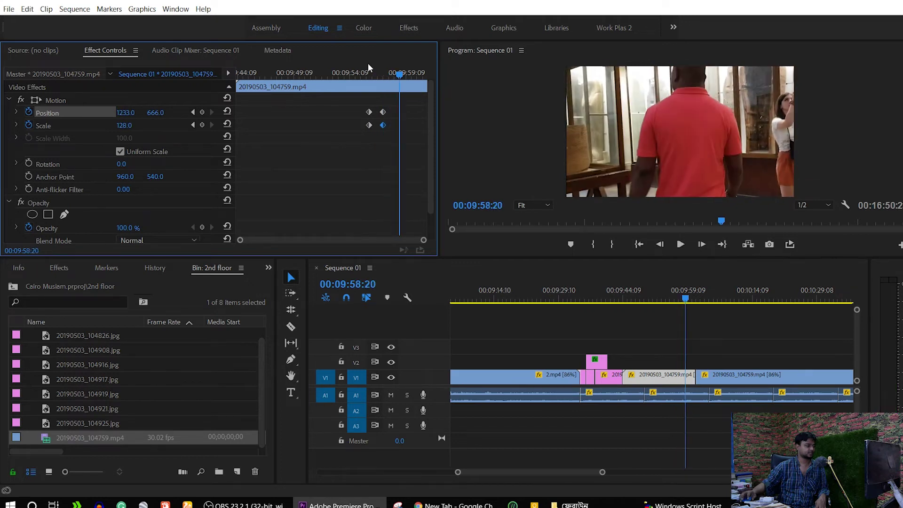
Add Position Y keyframes around 00:09:57:15 to keep the visitor in red centred.
left_click_drag(398, 72, 373, 58)
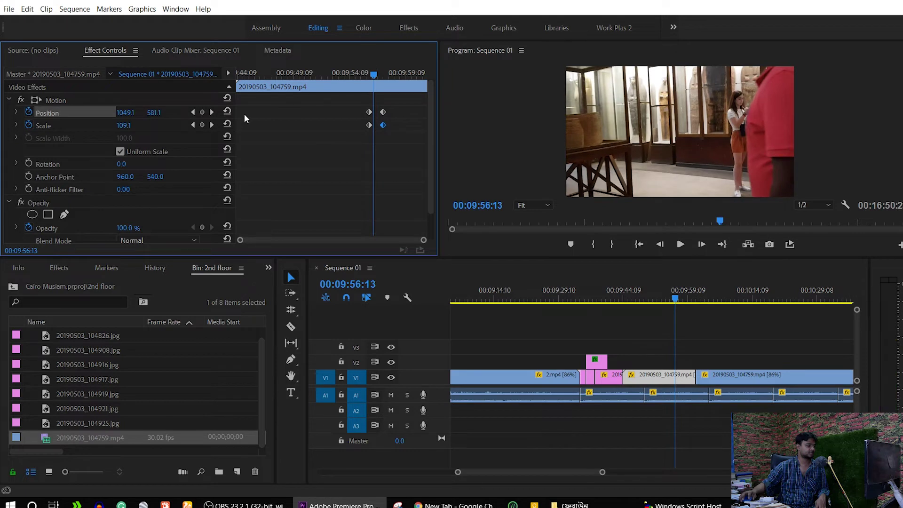
left_click_drag(154, 113, 137, 113)
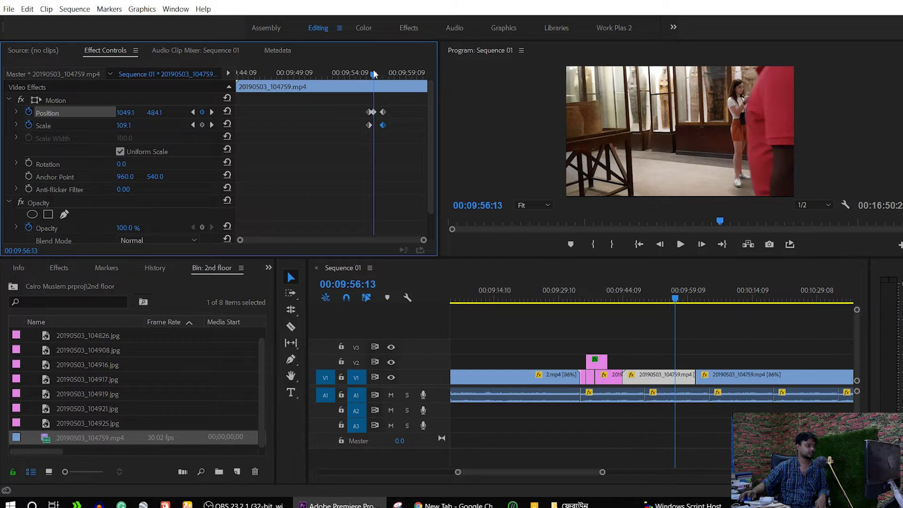
left_click_drag(374, 74, 388, 83)
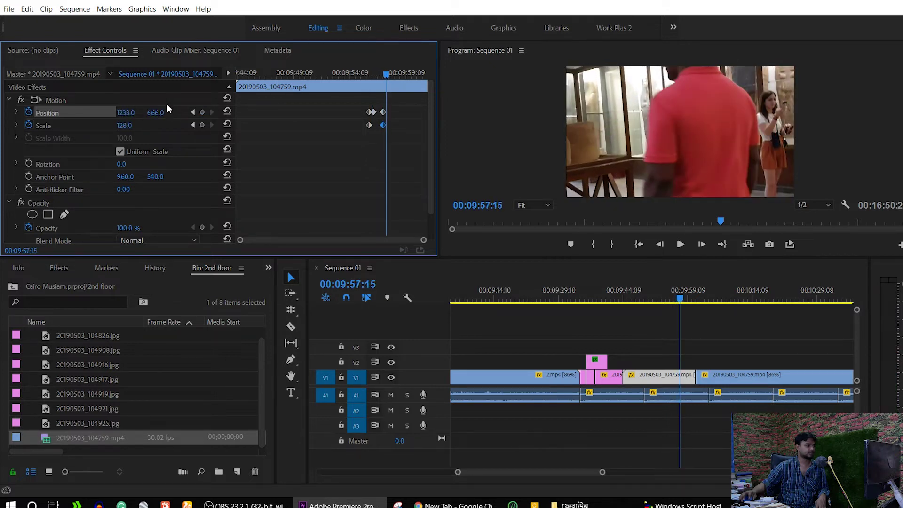
left_click_drag(156, 112, 141, 112)
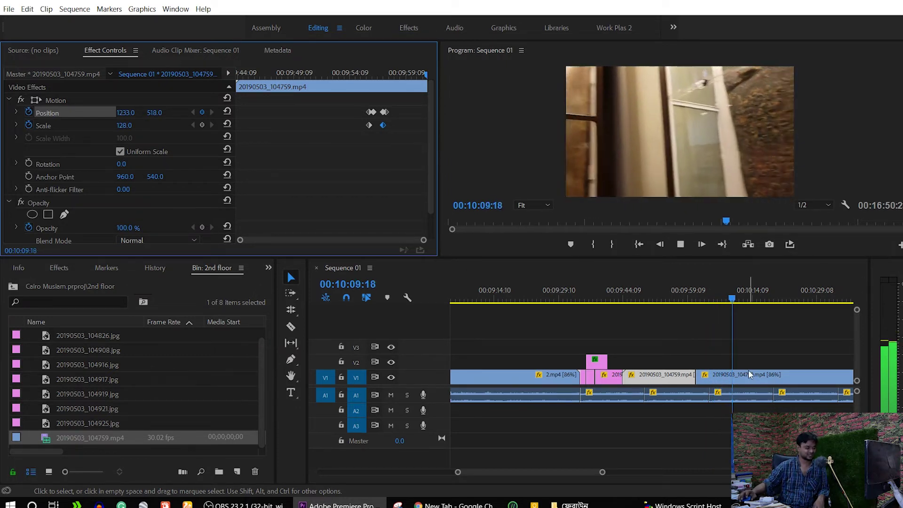
key("space")
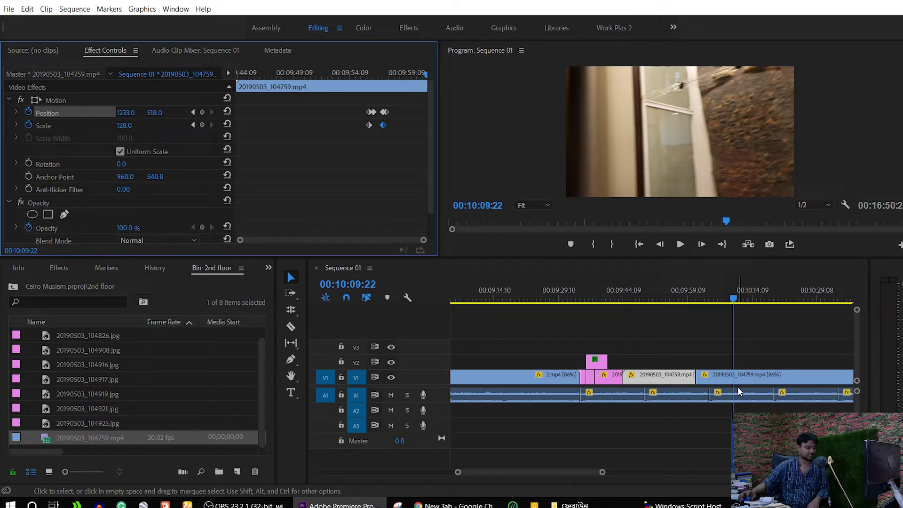
left_click(748, 374)
key("minus")
key("minus")
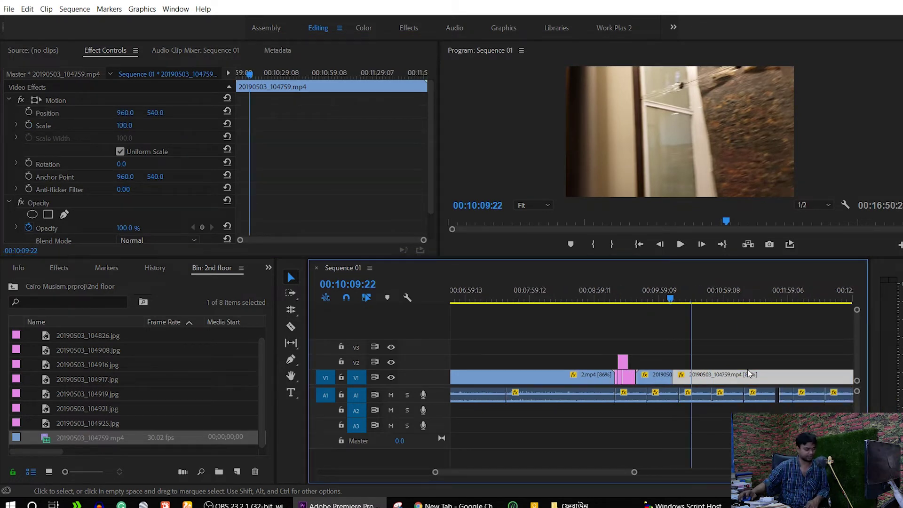
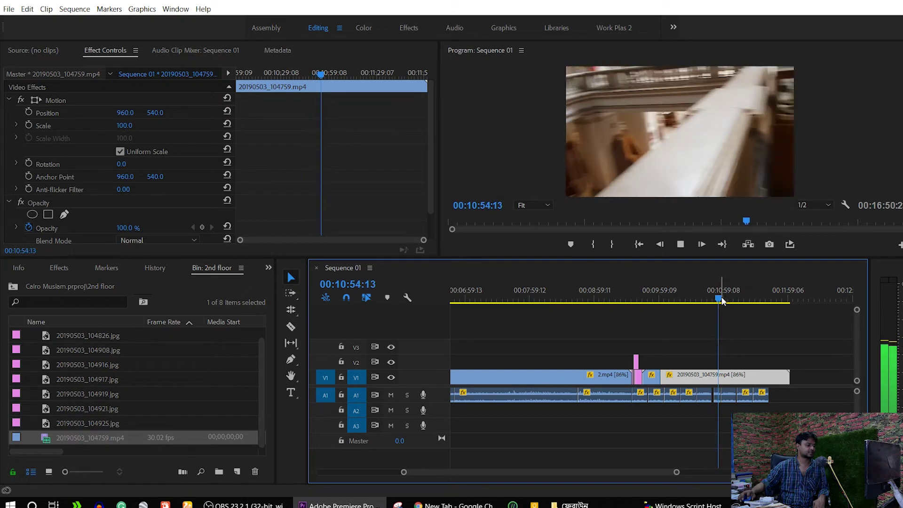
Preview the end of the museum footage, then return to the 2nd Floor title.
mouse_move(720, 298)
left_mouse_down()
mouse_move(751, 314)
mouse_move(758, 299)
left_mouse_up()
key("space")
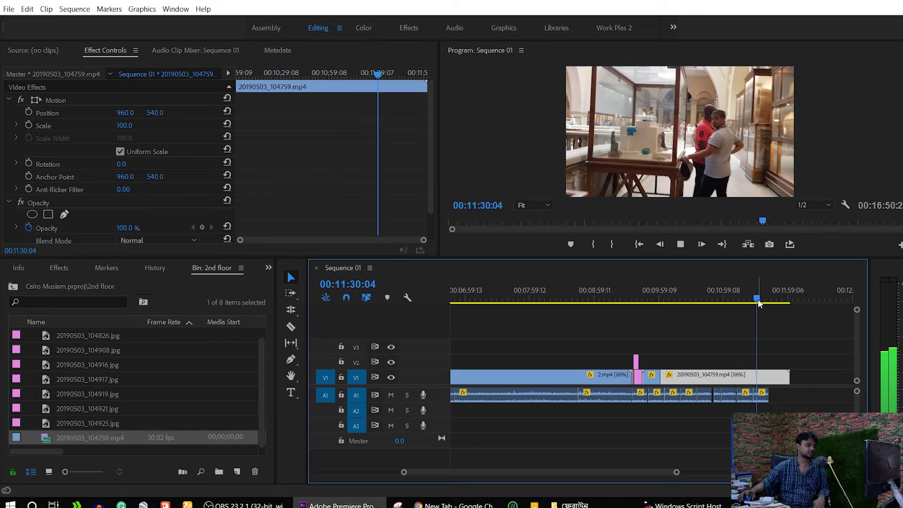
key("space")
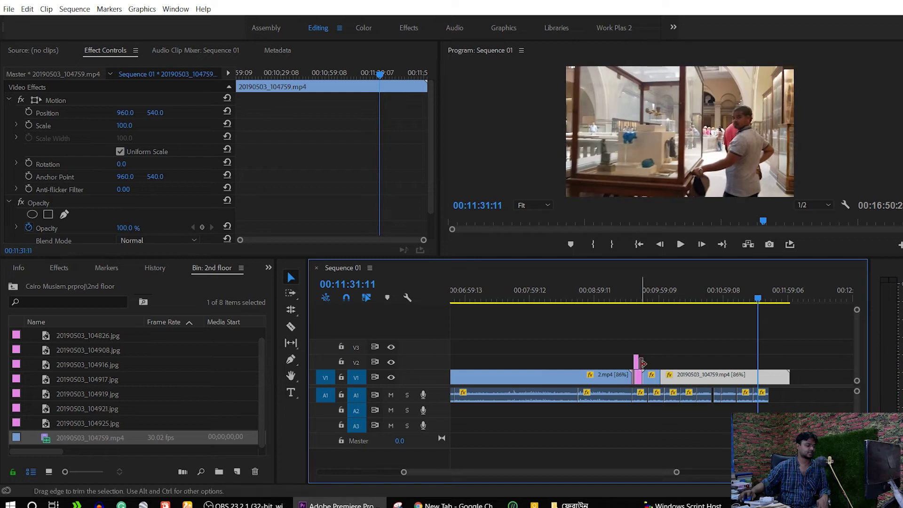
left_click_drag(652, 292, 636, 291)
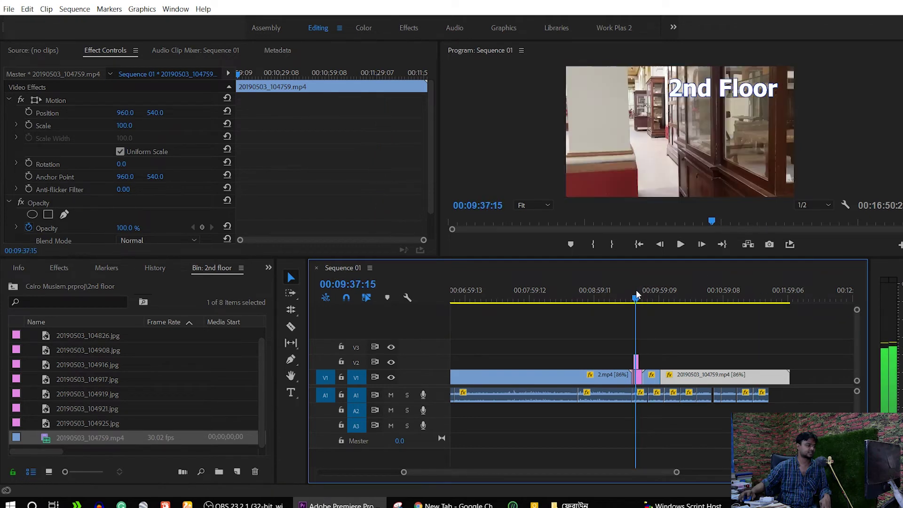
Duplicate the 2nd Floor title graphic a little further along V2.
left_click(636, 361)
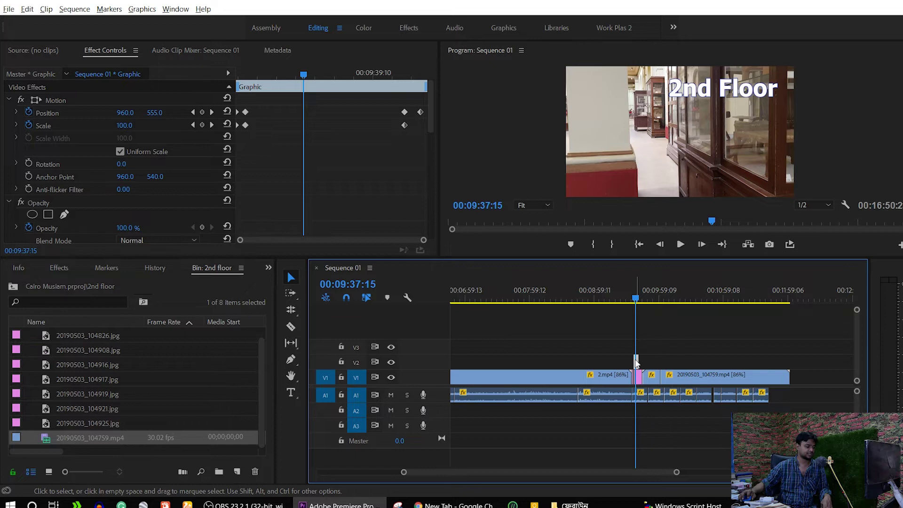
left_click_drag(636, 361, 716, 360)
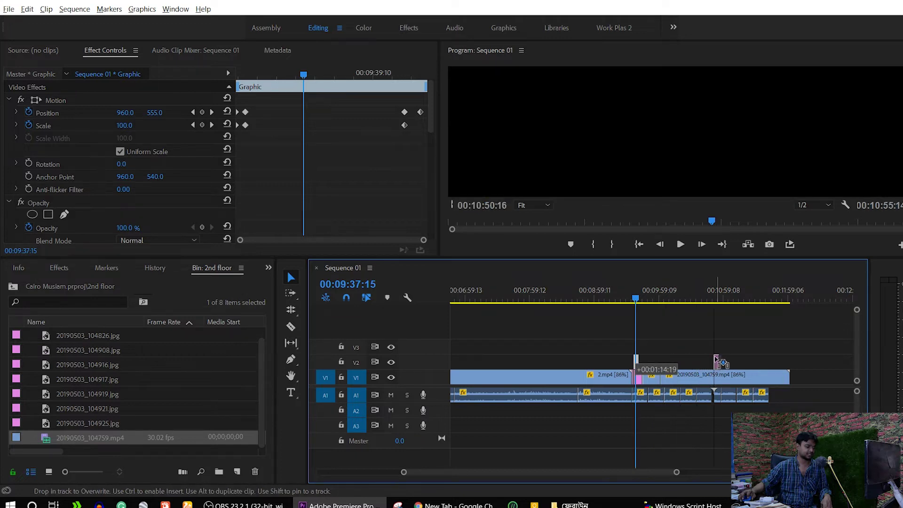
left_click_drag(716, 362, 666, 361)
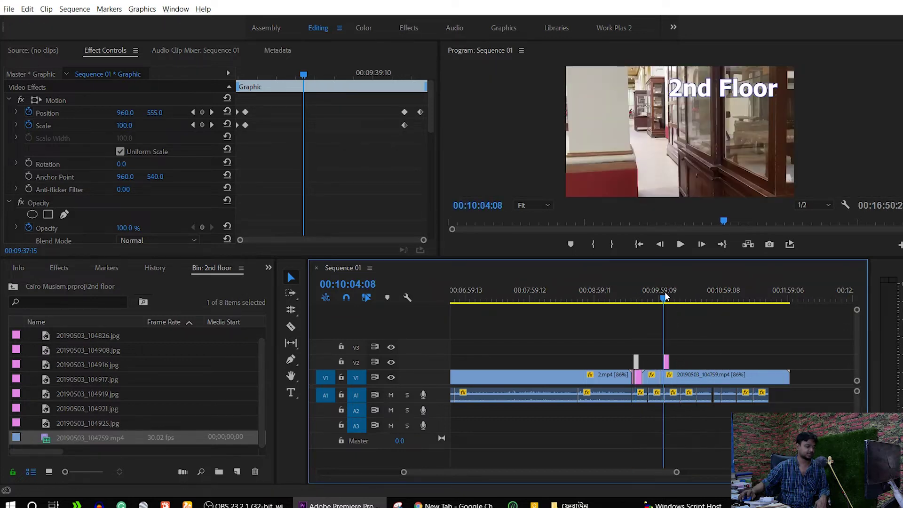
Play back the new title copy, preview the footage near its end, and select the last A1 audio clips.
left_click(665, 292)
key("space")
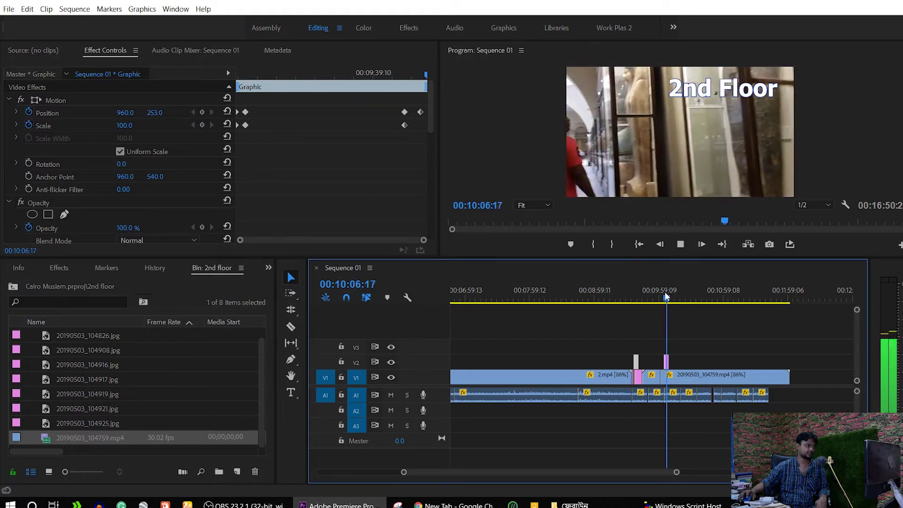
left_click_drag(665, 291, 766, 329)
key("space")
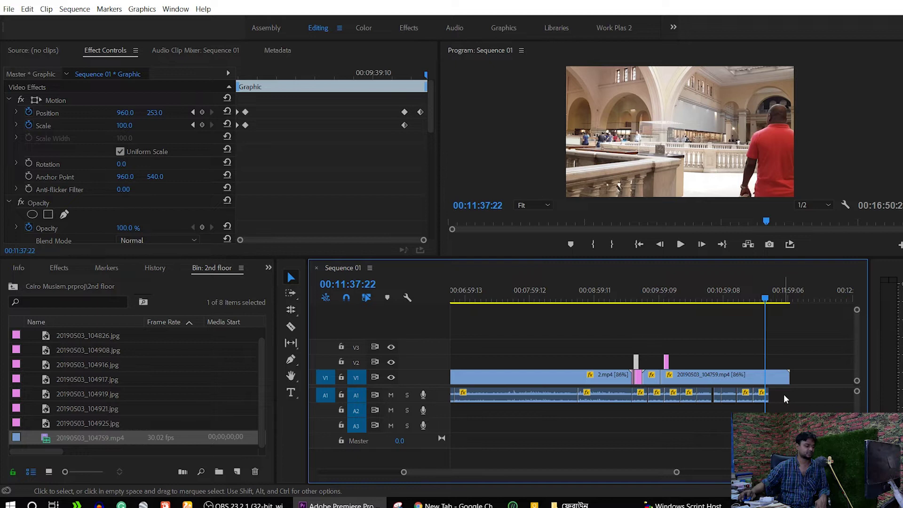
left_click_drag(783, 398, 733, 408)
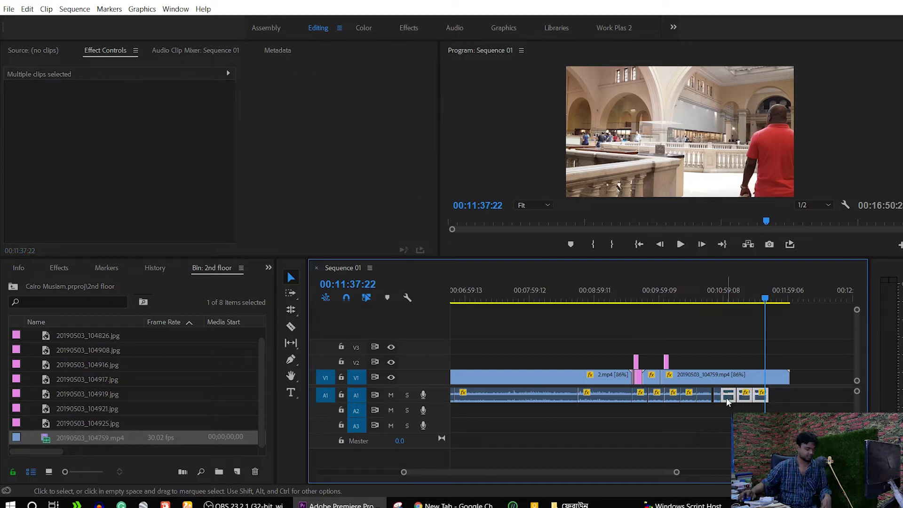
Shift the selected A1 audio clips later and preview them.
left_click_drag(731, 397, 781, 394)
left_click_drag(785, 396, 783, 396)
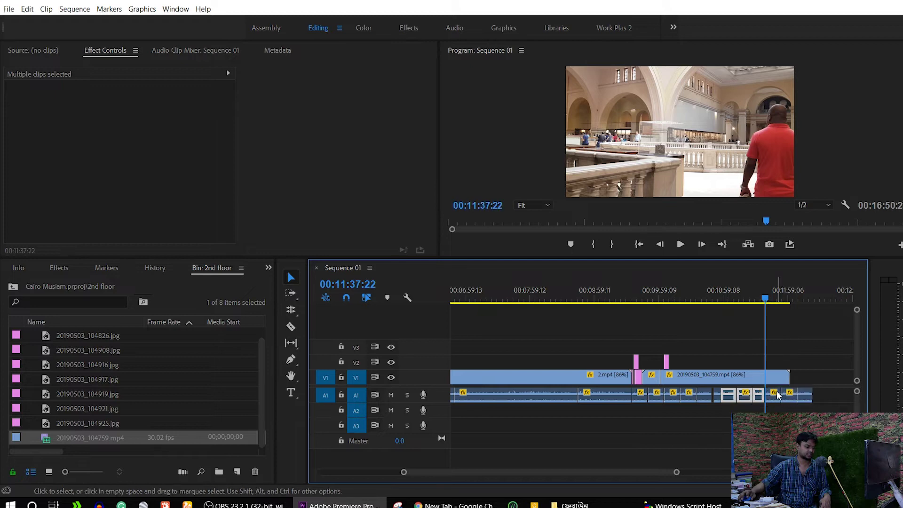
key("space")
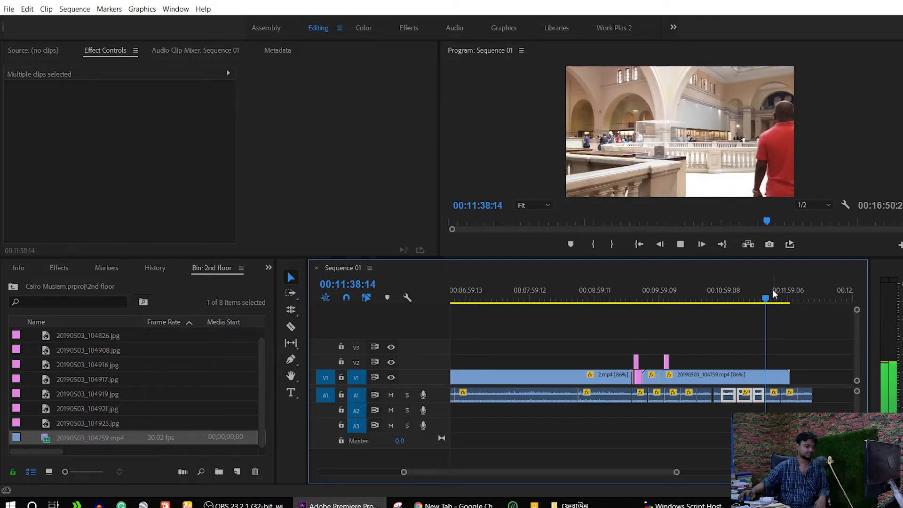
Zoom in on the last frame of video and select the audio clip beneath it.
left_click(790, 297)
key("Left")
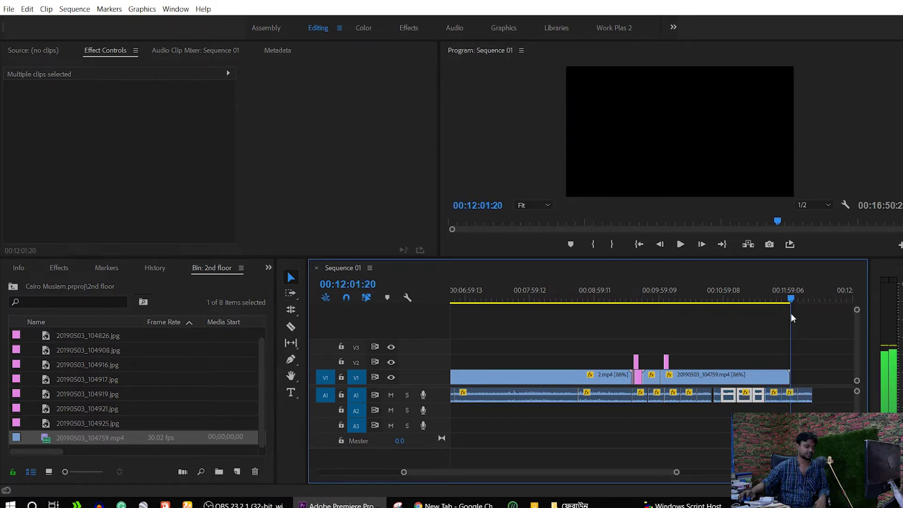
key("equal")
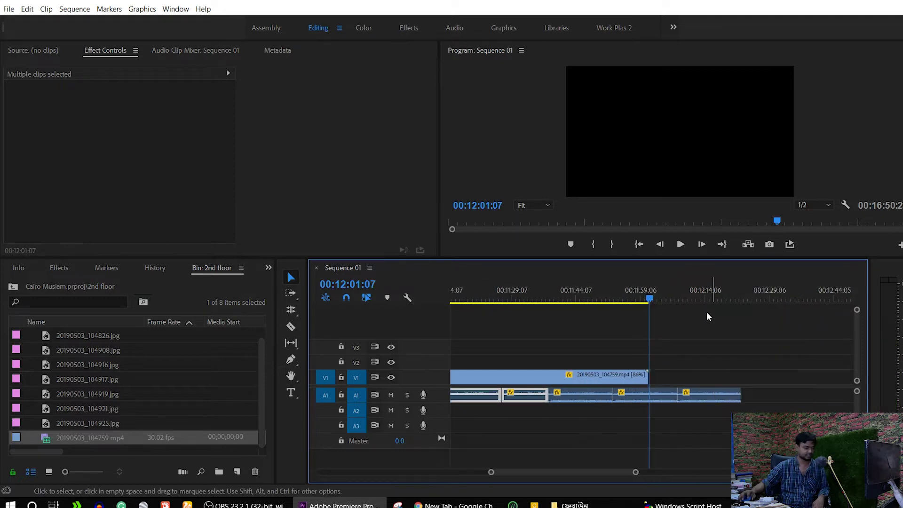
left_click_drag(650, 297, 648, 297)
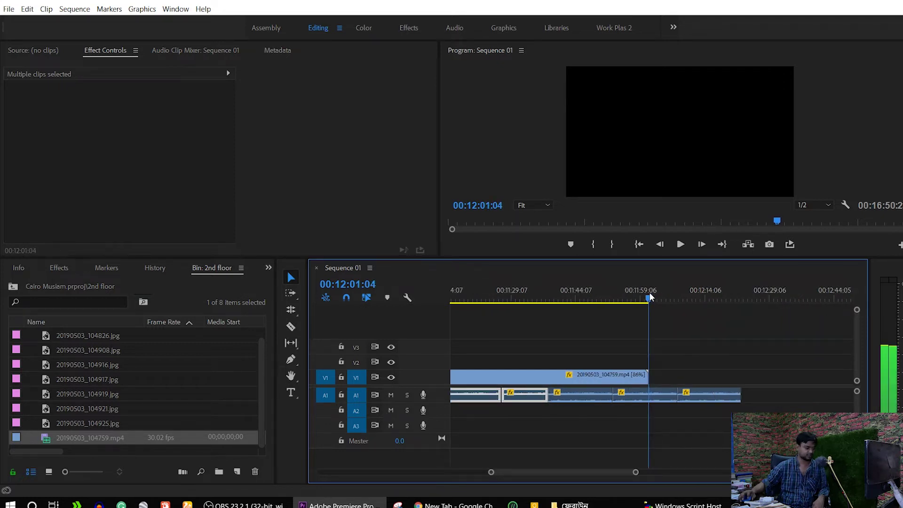
left_click(661, 394)
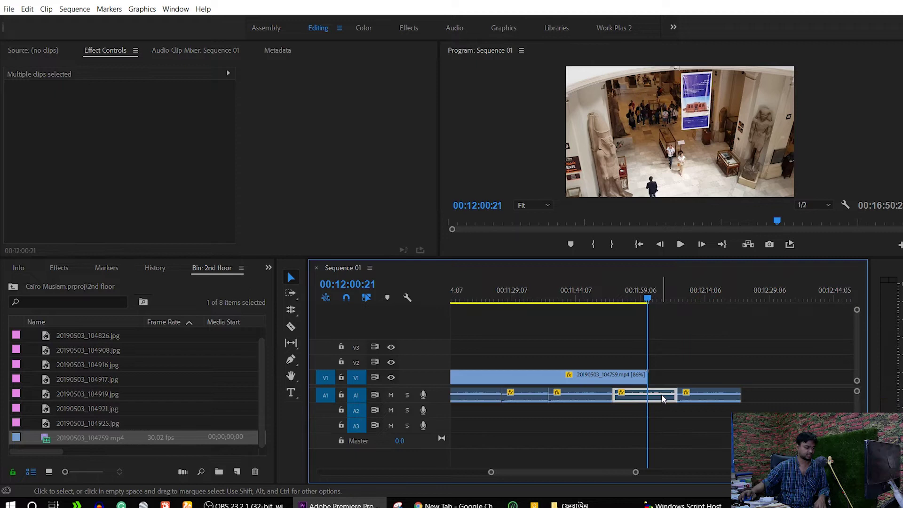
Razor-cut A1 at the video's end and delete the excess audio past it.
left_click(290, 327)
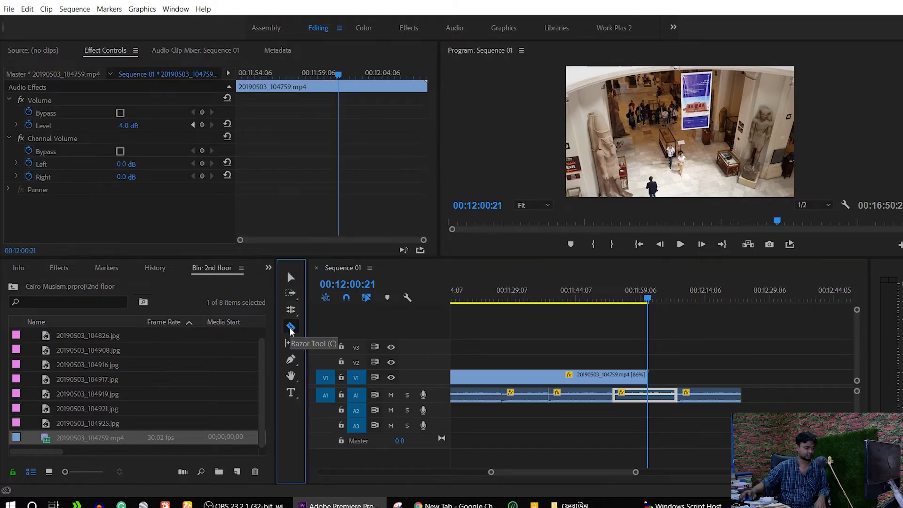
left_click(652, 395)
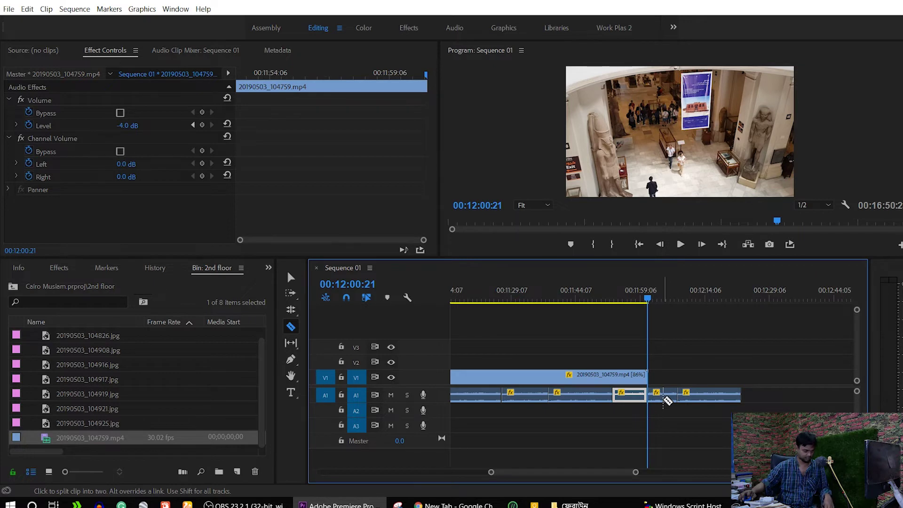
left_click(290, 277)
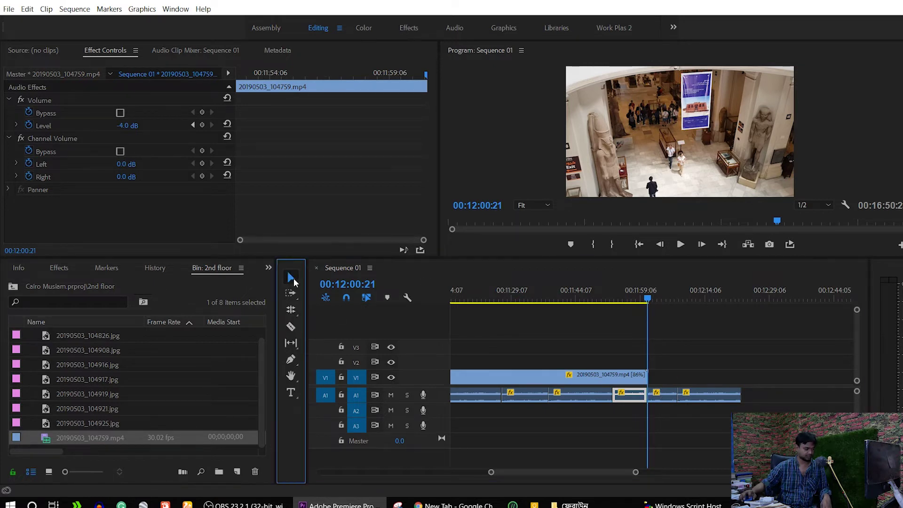
left_click_drag(725, 415, 664, 382)
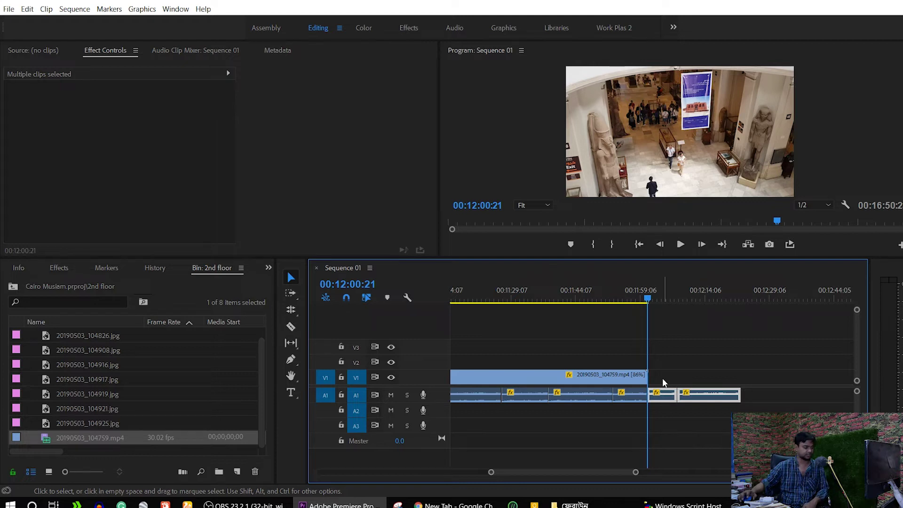
key("Delete")
key("minus")
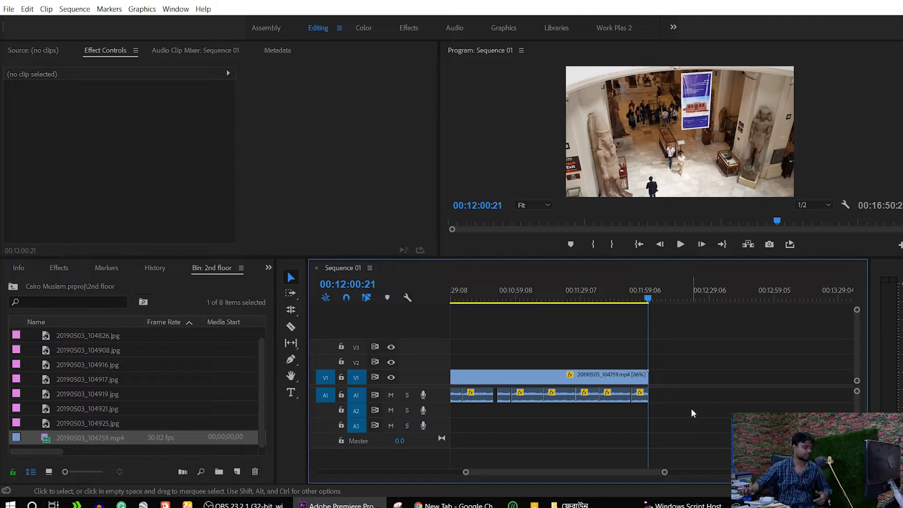
Drag the museum photos from the footage folder onto V1 after the video.
left_click(572, 505)
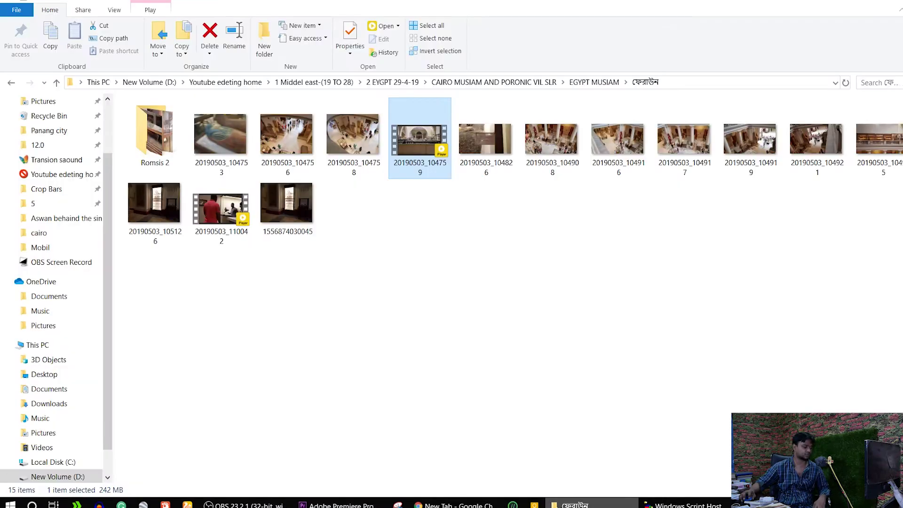
left_click(529, 311)
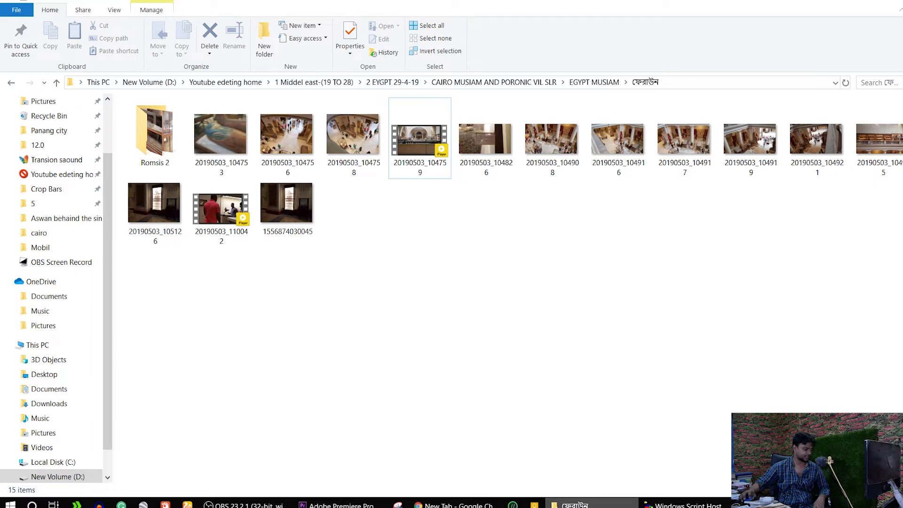
left_click(341, 505)
left_click_drag(452, 462, 668, 381)
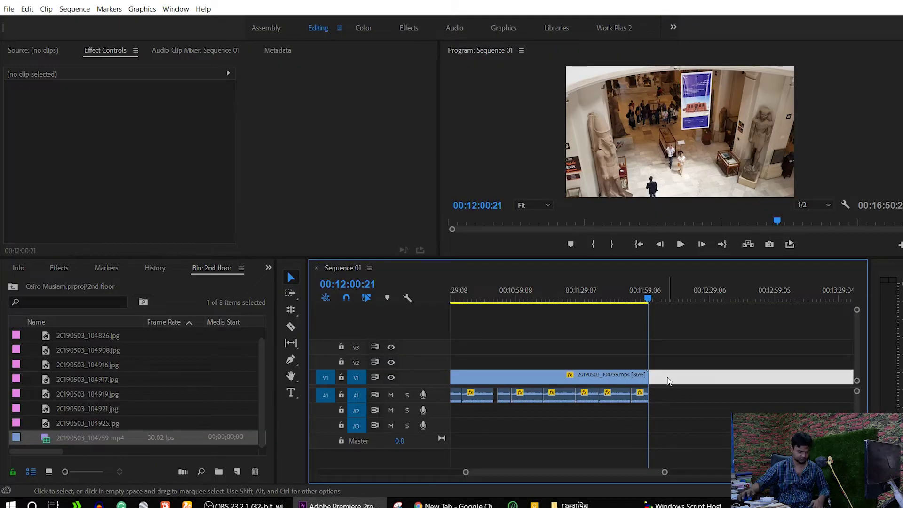
Place the photos on V1 and close the gap so they follow the video.
left_click_drag(745, 348, 744, 348)
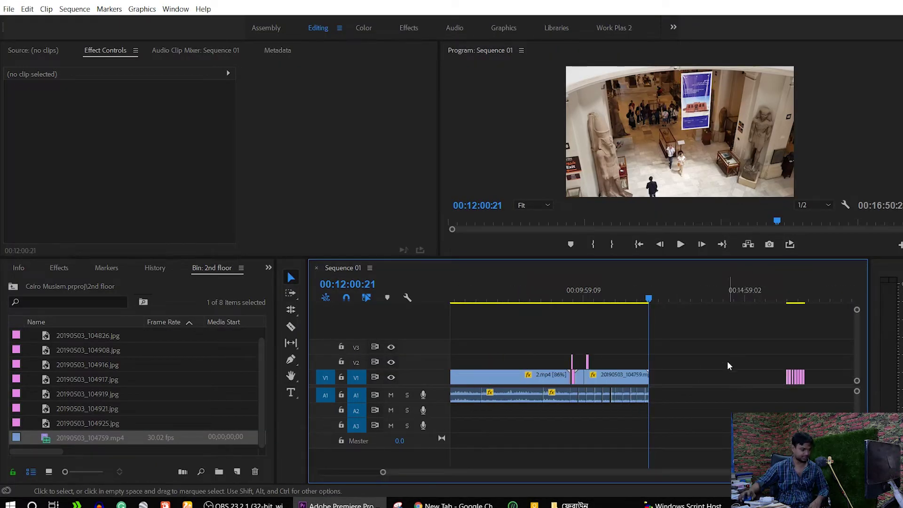
left_click_drag(774, 359, 801, 383)
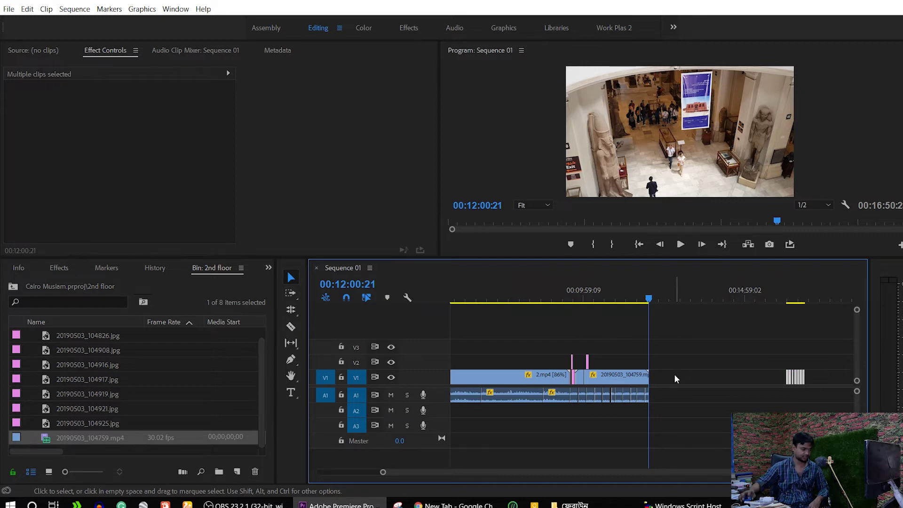
left_click_drag(794, 379, 770, 378)
left_click(706, 379)
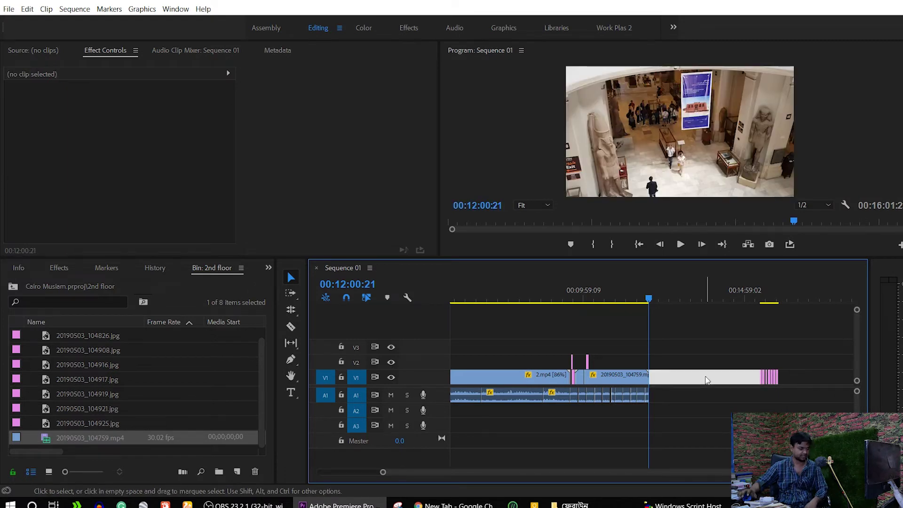
key("Delete")
Set 20190503_104826.jpg to Scale 72 and Position X 953, then zoom the timeline in.
key("equal")
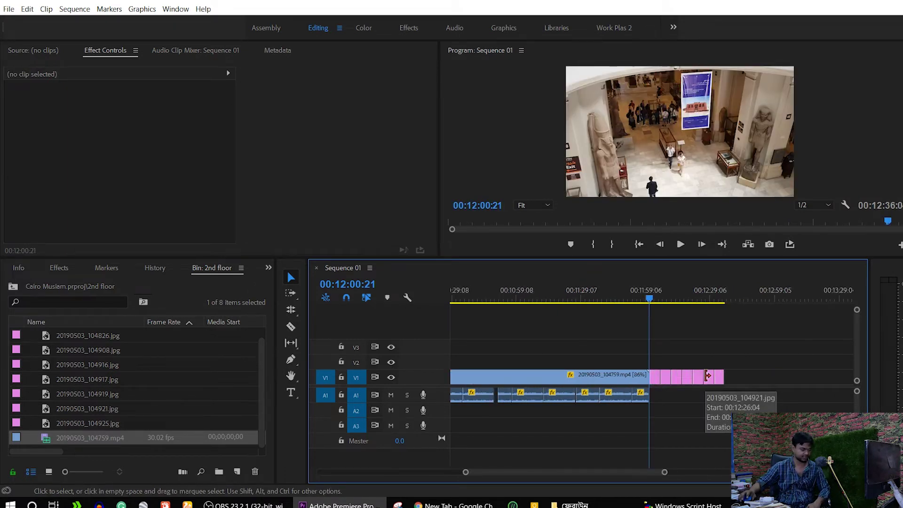
key("equal")
left_click(658, 298)
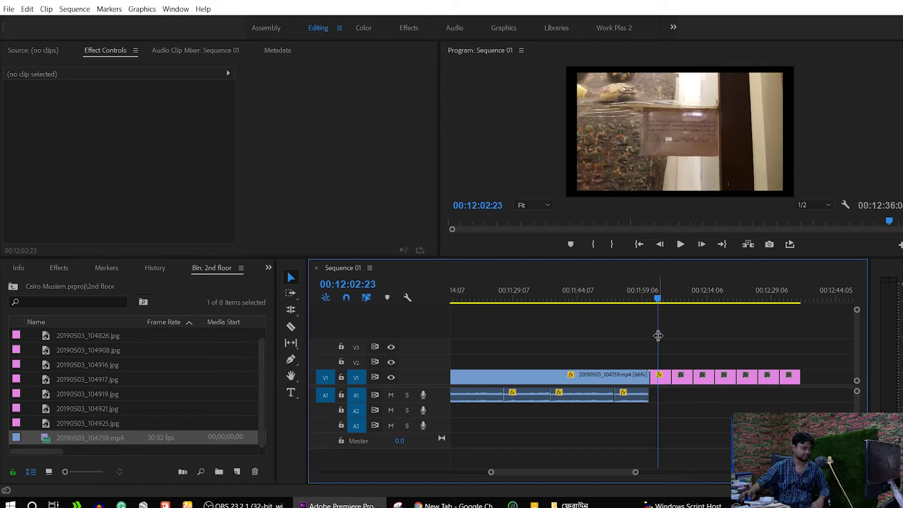
left_click(661, 377)
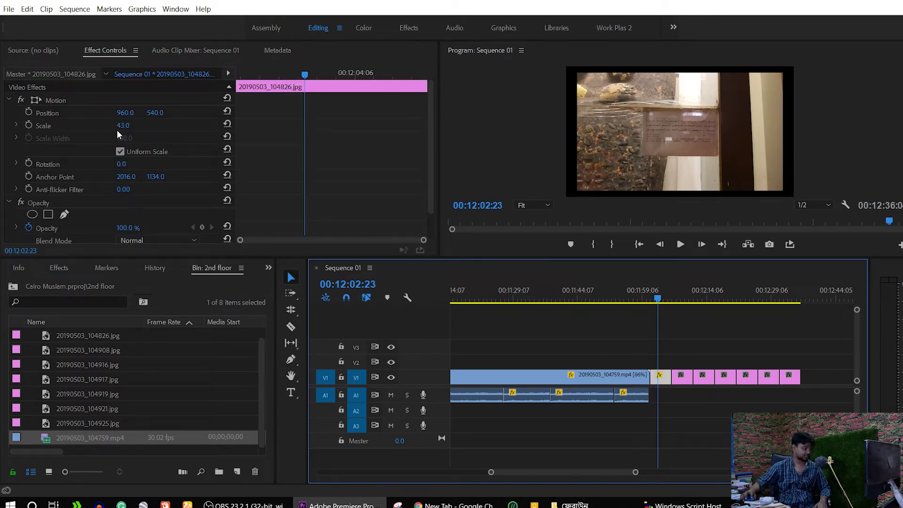
left_click_drag(122, 126, 134, 126)
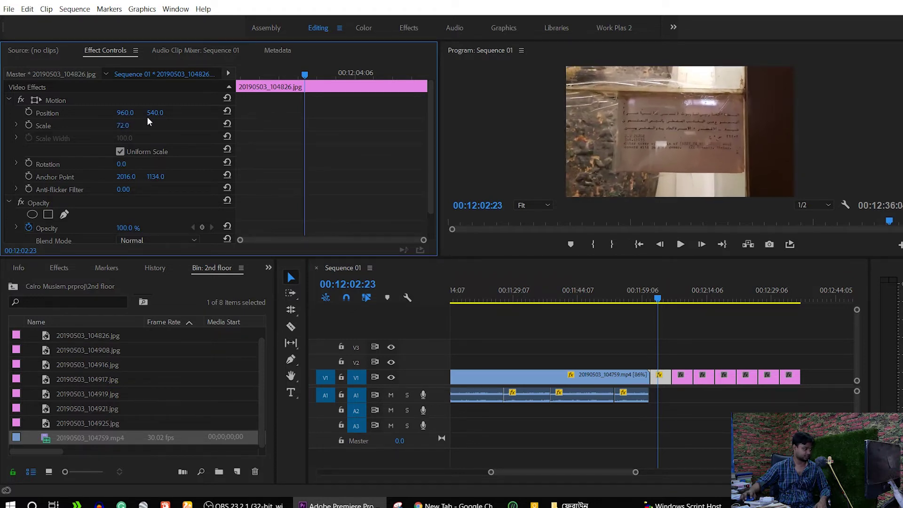
left_click_drag(125, 113, 122, 112)
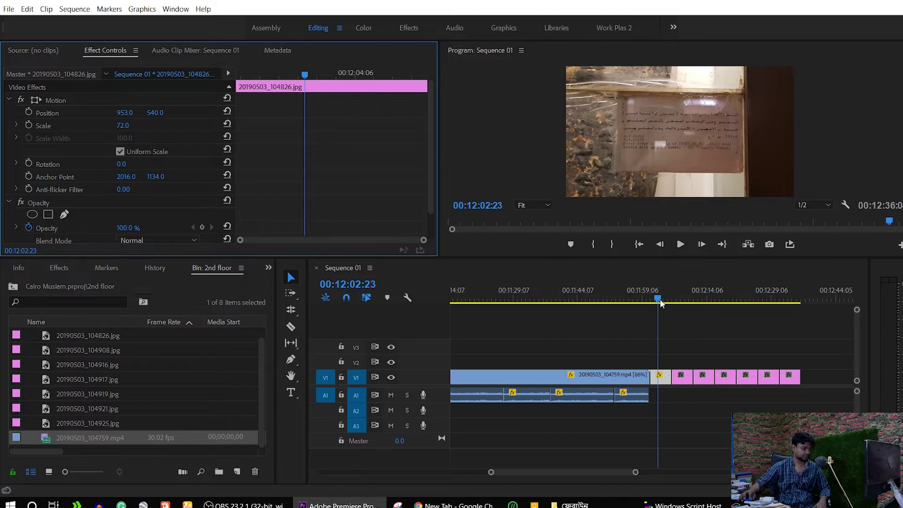
left_click_drag(659, 294, 655, 288)
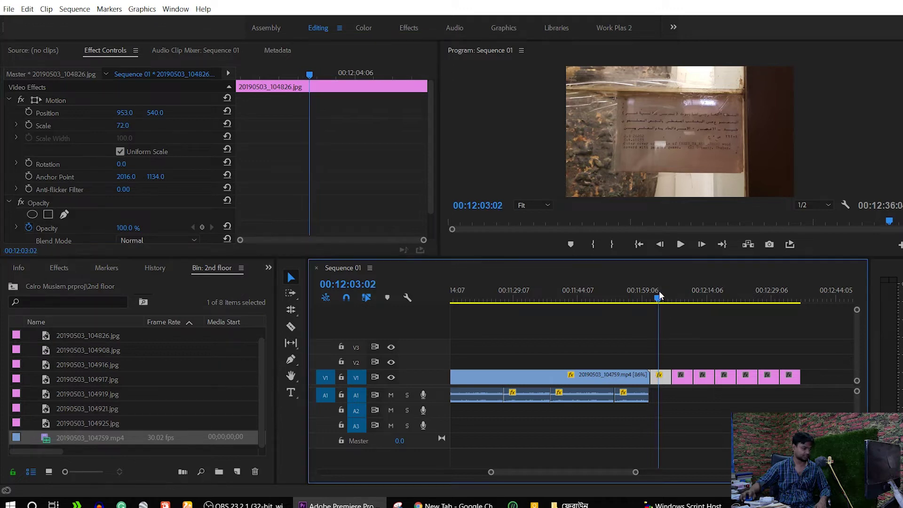
key("=")
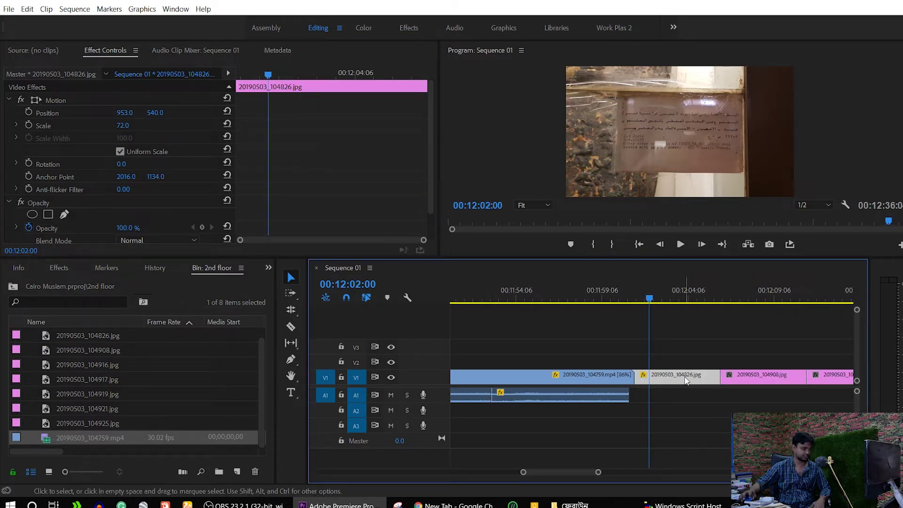
Trim 20190503_104826.jpg, pull 20190503_104908.jpg left to close the gap, and set Scale 106.
left_click_drag(712, 378, 645, 362)
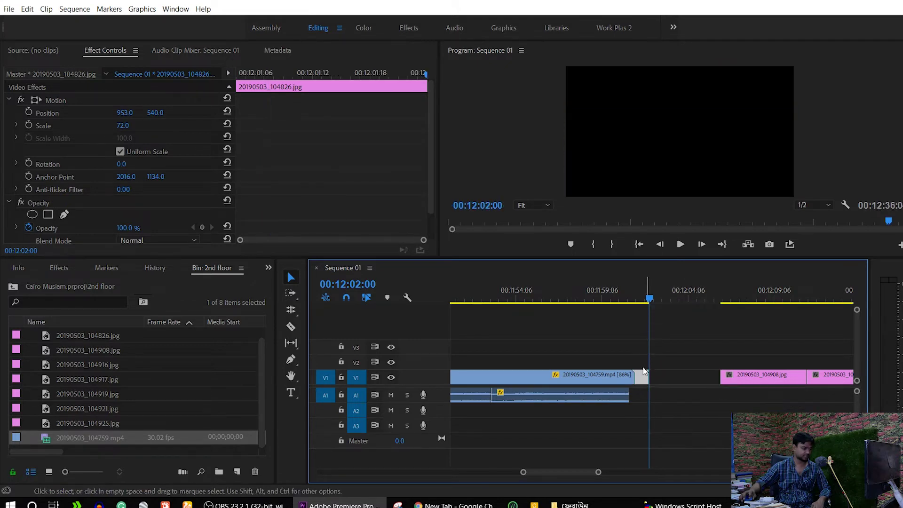
left_click(641, 291)
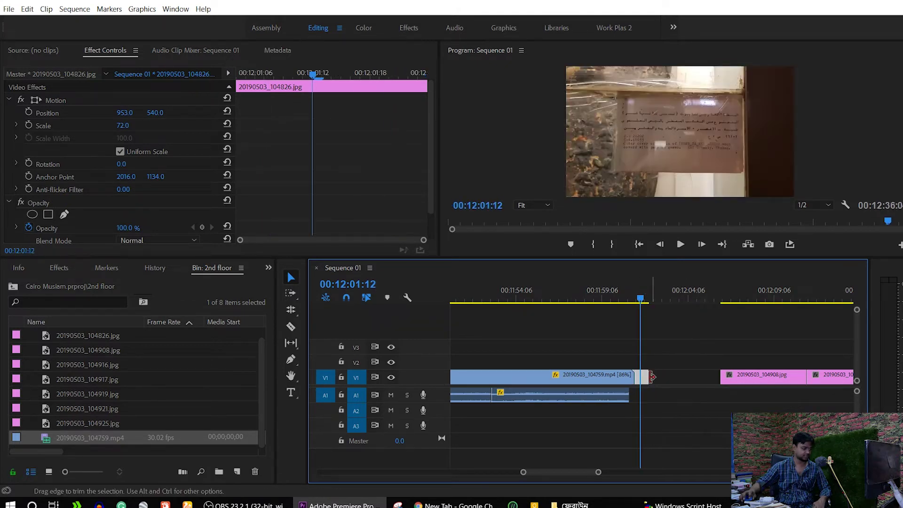
left_click_drag(730, 376, 658, 377)
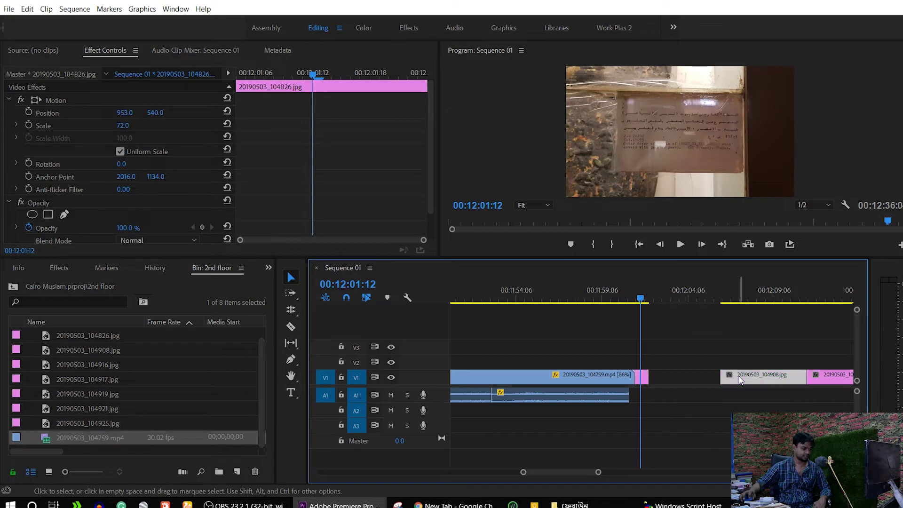
left_click_drag(643, 292, 656, 299)
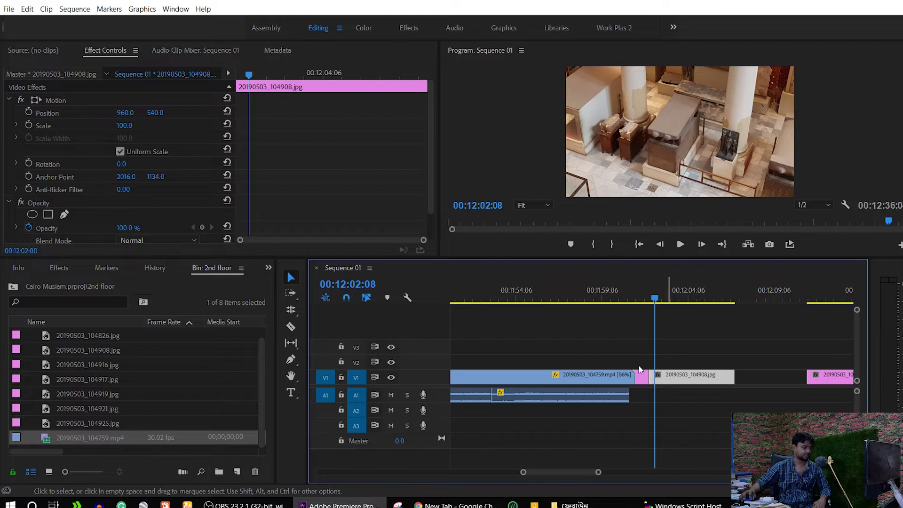
left_click_drag(118, 128, 128, 125)
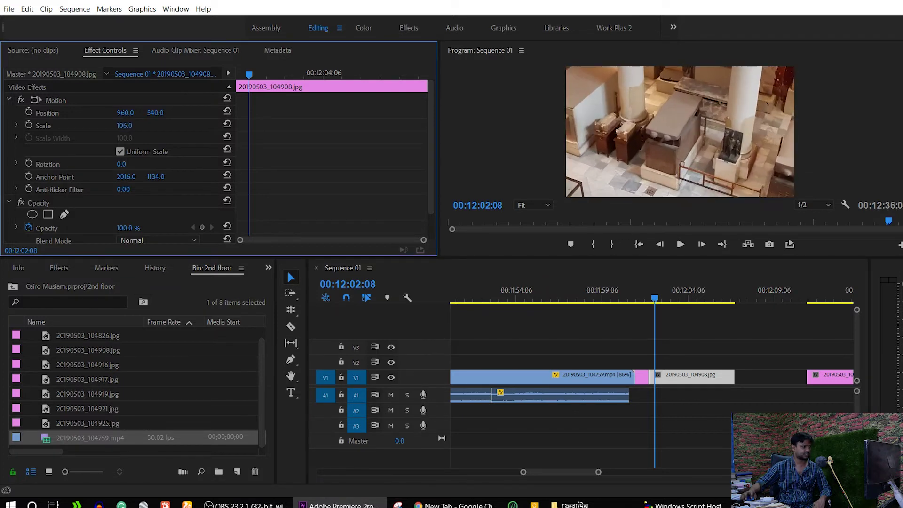
Set Scale and Position keyframes at the start of 20190503_104908.jpg and slightly later.
left_click_drag(249, 74, 224, 71)
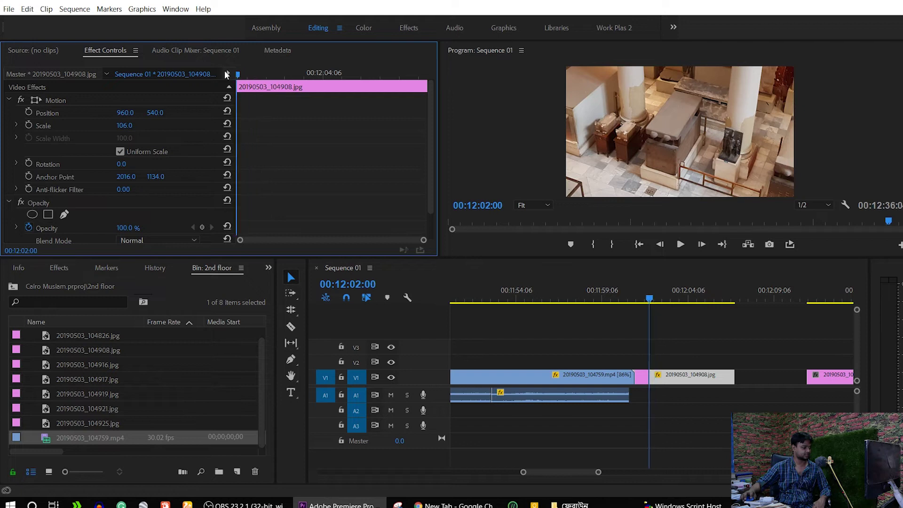
left_click(28, 124)
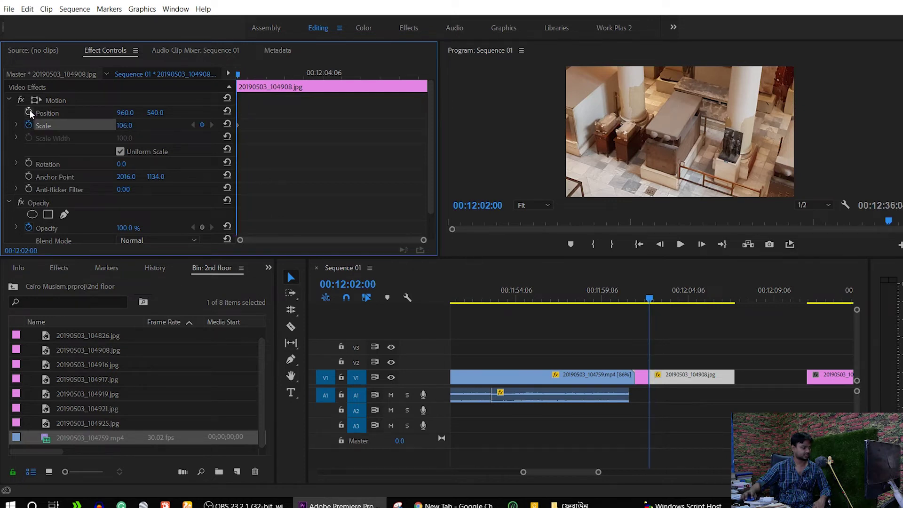
left_click(29, 112)
left_click(255, 76)
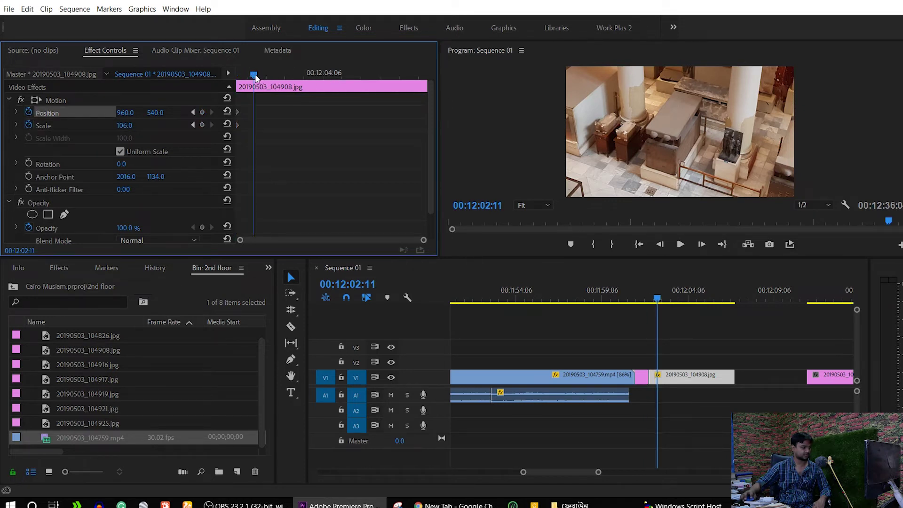
left_click(202, 124)
left_click(202, 112)
Add end-of-clip keyframes with Scale 58 and play back the zoom-out.
mouse_move(254, 75)
left_mouse_down()
mouse_move(425, 131)
mouse_move(412, 128)
left_mouse_up()
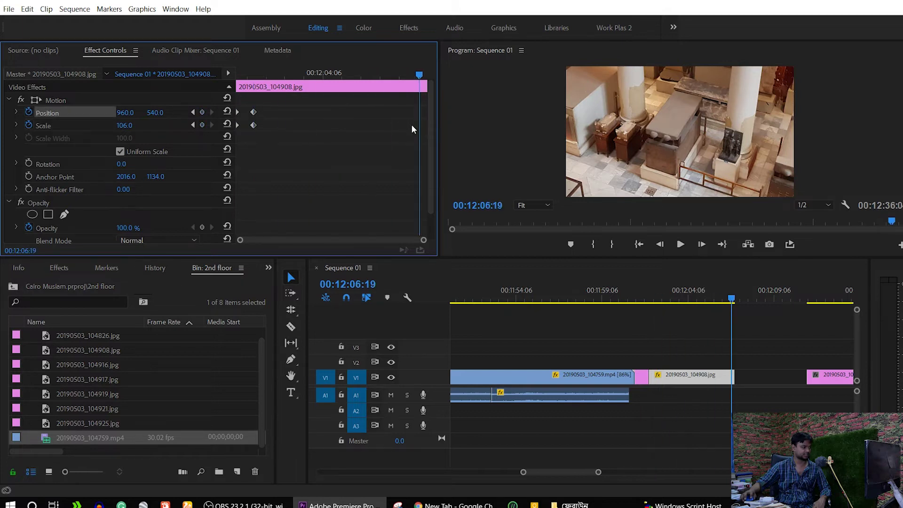
left_click(203, 124)
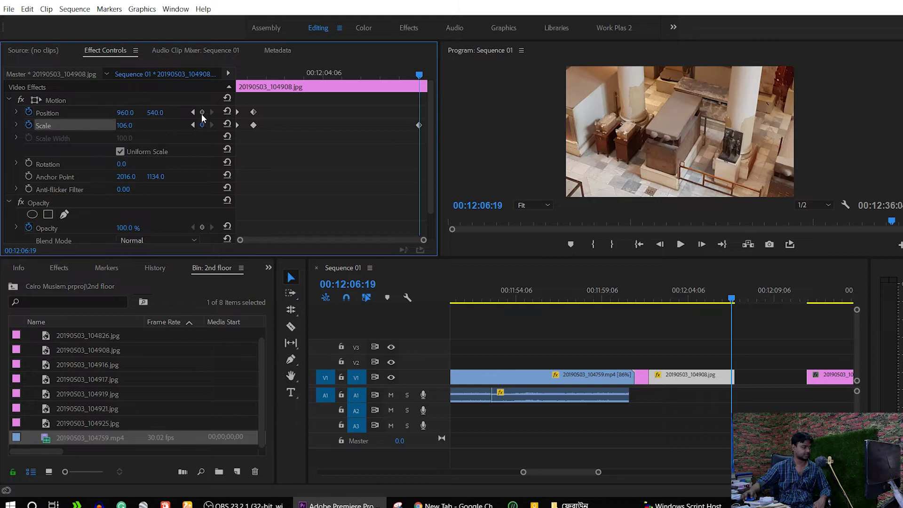
left_click(202, 111)
mouse_move(124, 125)
left_mouse_down()
mouse_move(92, 126)
mouse_move(143, 122)
mouse_move(132, 128)
left_mouse_up()
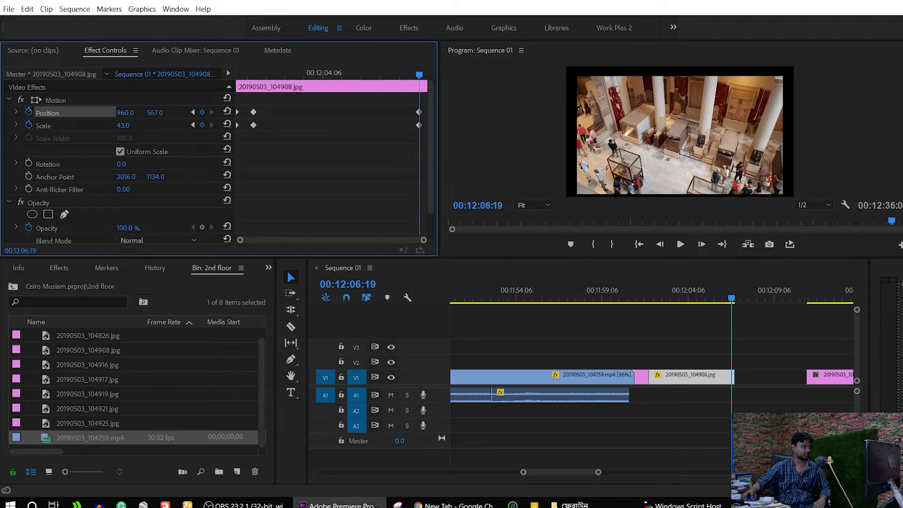
left_click_drag(123, 125, 144, 126)
left_click_drag(419, 90, 180, 75)
key("space")
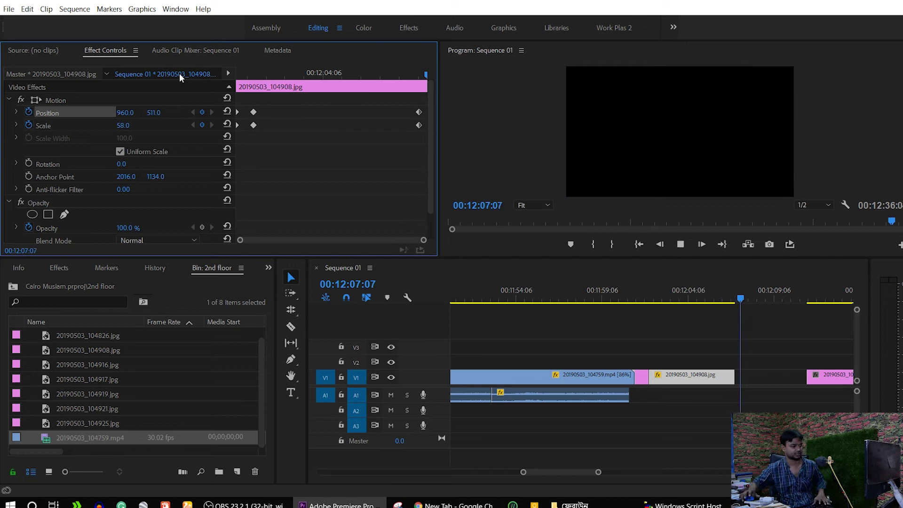
key("space")
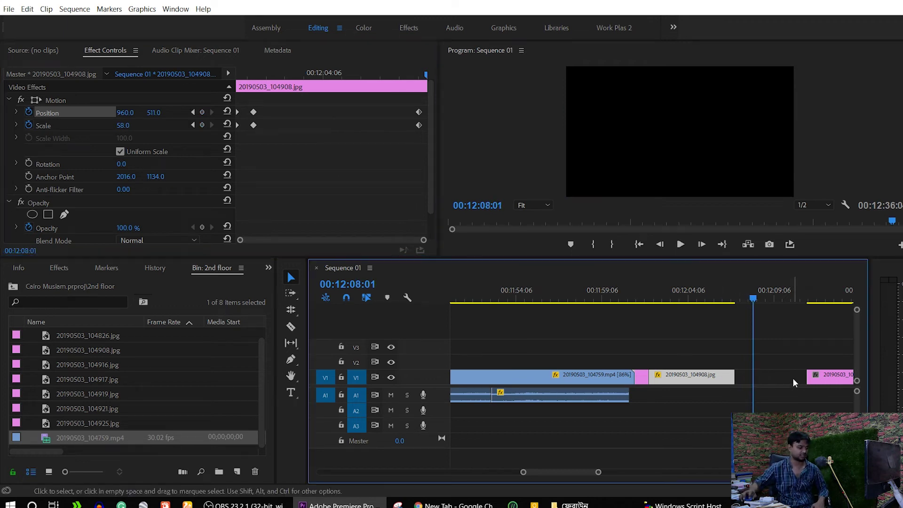
Delete the empty V1 gap after 20190503_104908.jpg so later photos move up.
left_click(792, 378)
key("Delete")
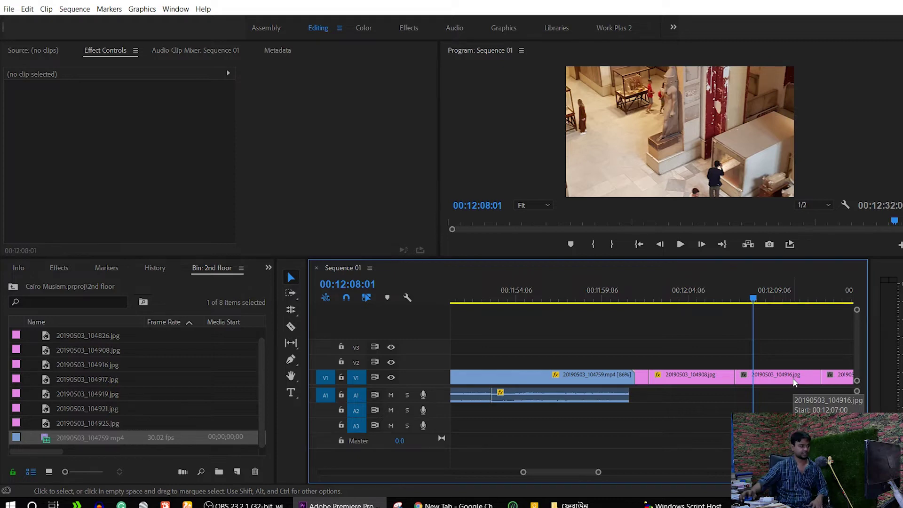
left_click(794, 378)
Trim 20190503_104916.jpg's end and set it to Scale 98 at Position 1544, 796.
left_click_drag(124, 125, 117, 125)
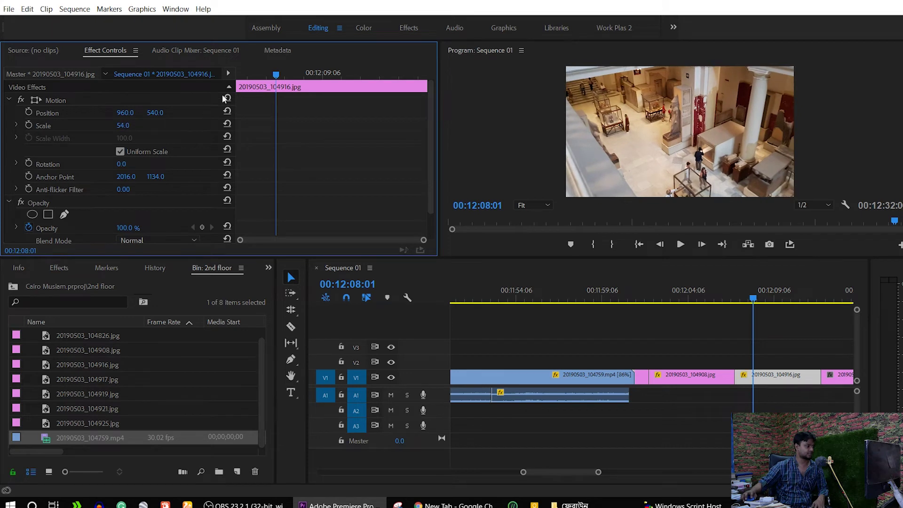
left_click_drag(276, 75, 192, 75)
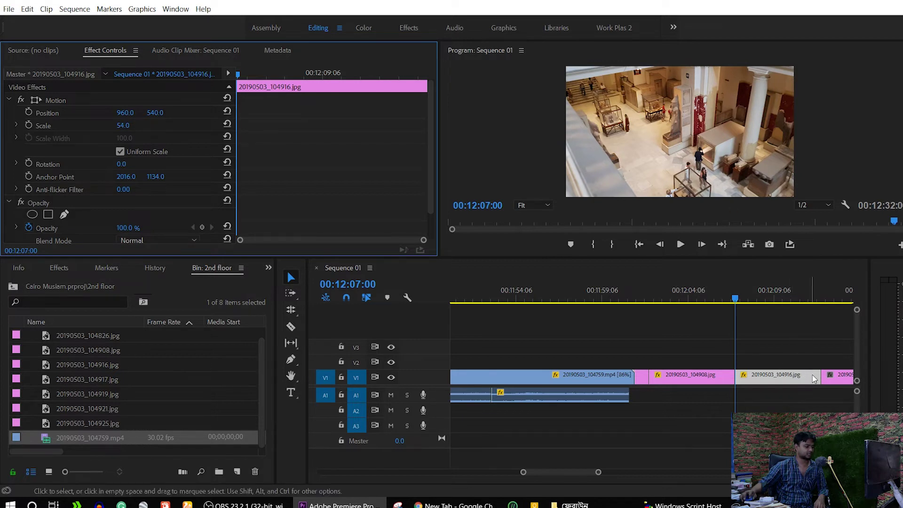
left_click_drag(820, 376, 781, 375)
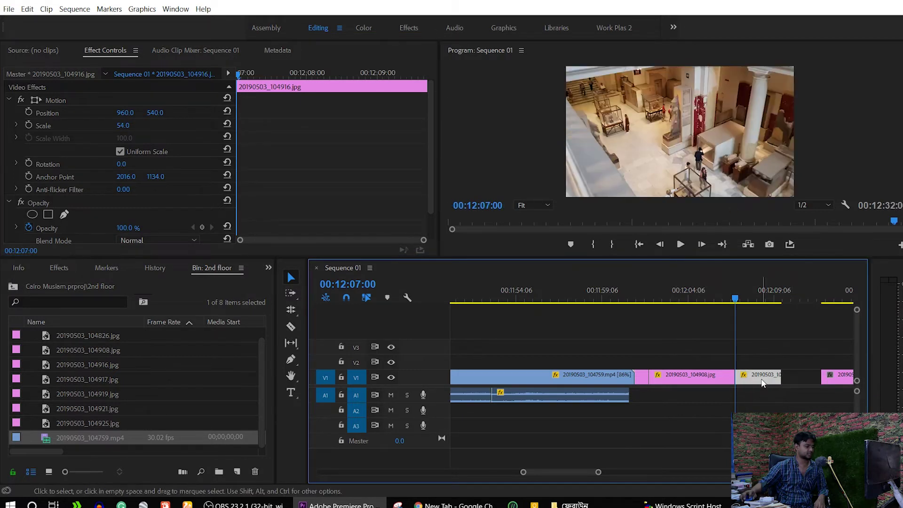
left_click(246, 83)
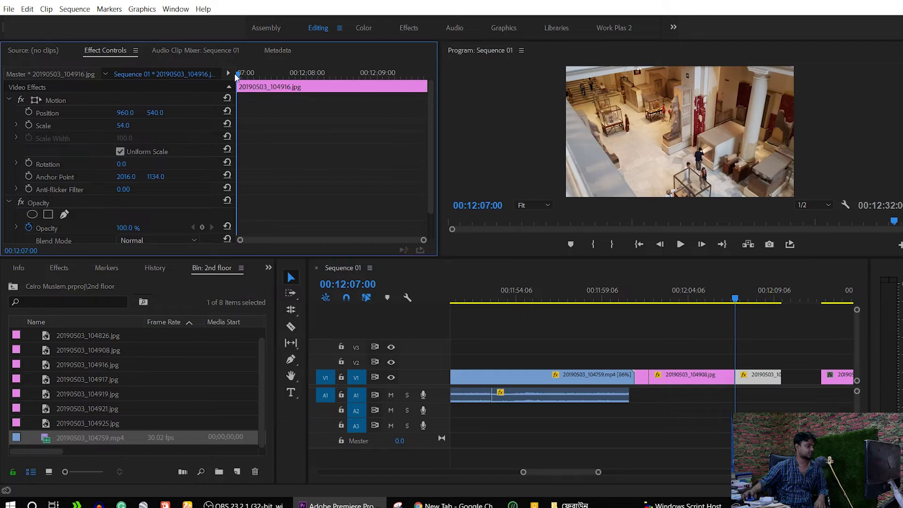
left_click_drag(124, 127, 167, 115)
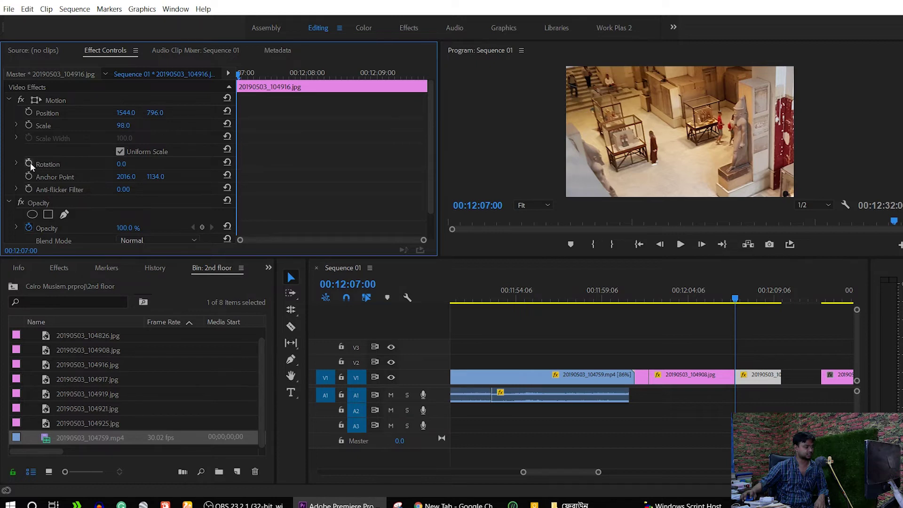
Rotate 20190503_104916.jpg to 30°, set Position Y to 994, and enable Scale animation.
left_click_drag(122, 163, 149, 164)
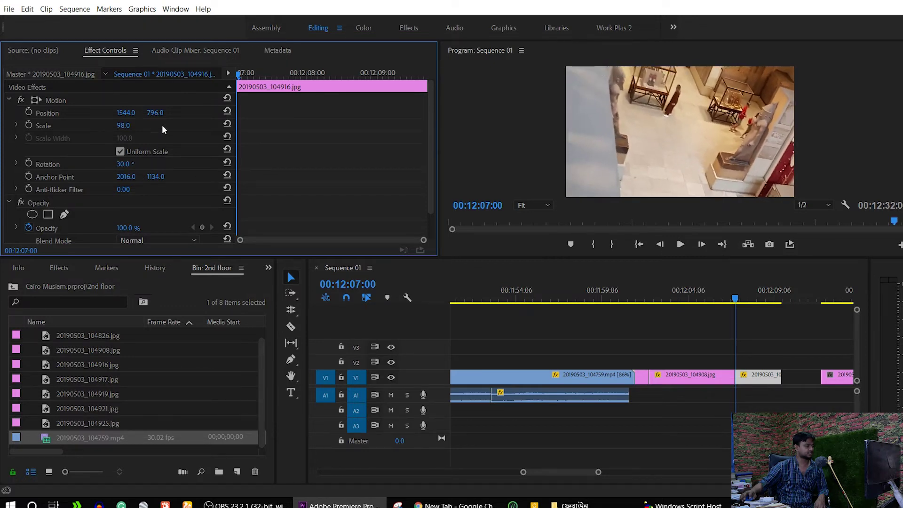
mouse_move(155, 113)
left_mouse_down()
mouse_move(198, 113)
mouse_move(127, 113)
left_mouse_up()
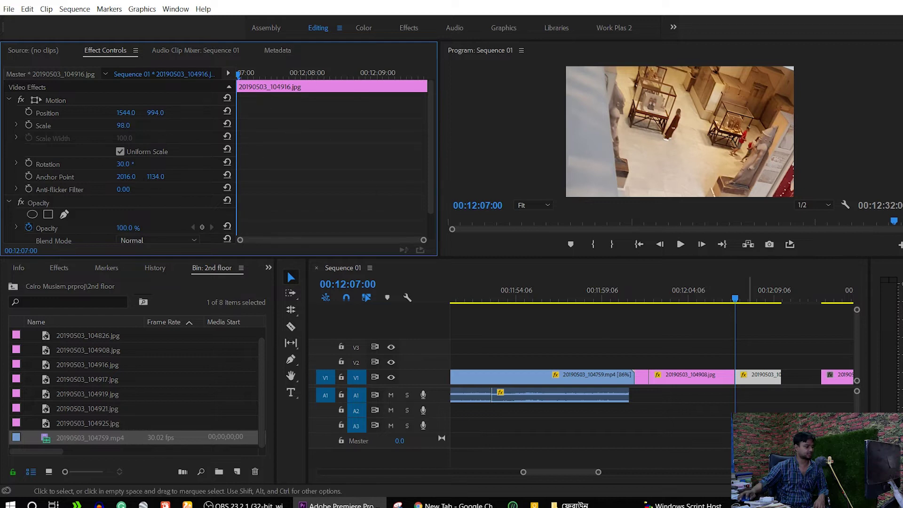
left_click(28, 124)
Keyframe Position and, about a second in, shrink the photo to roughly 76 and raise it.
left_click(29, 112)
left_click_drag(294, 87, 336, 75)
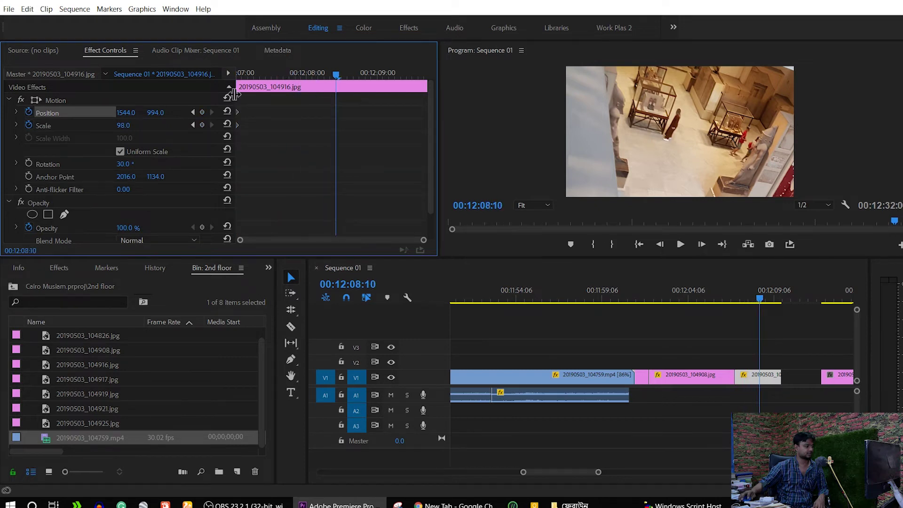
left_click_drag(126, 125, 90, 112)
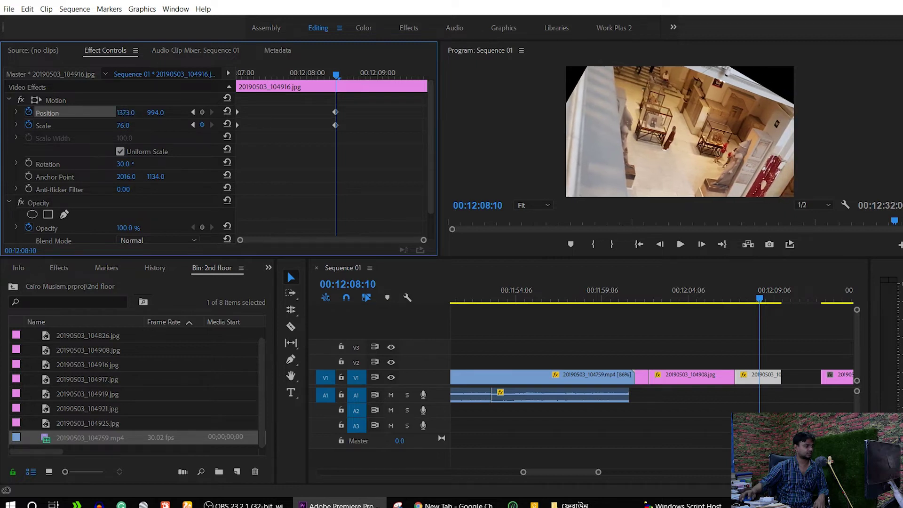
left_click_drag(155, 113, 94, 113)
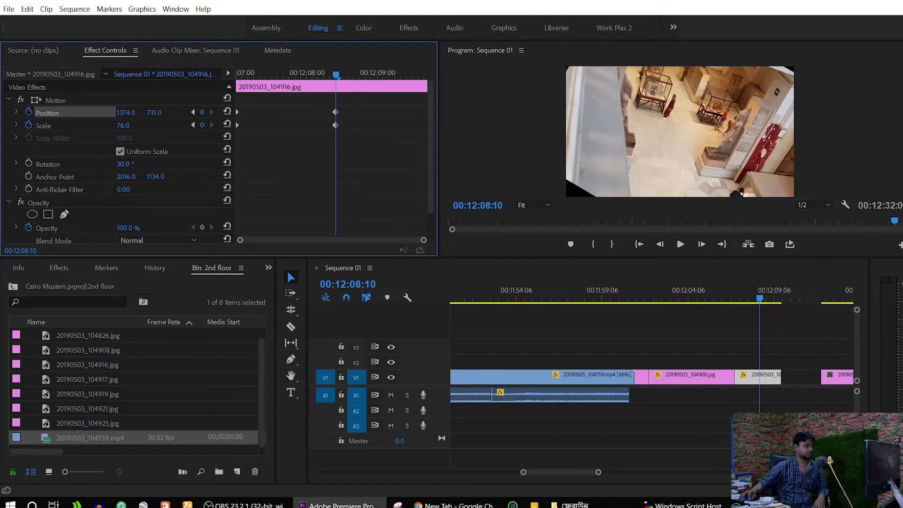
mouse_move(155, 112)
left_mouse_down()
mouse_move(134, 125)
mouse_move(102, 112)
mouse_move(125, 112)
left_mouse_up()
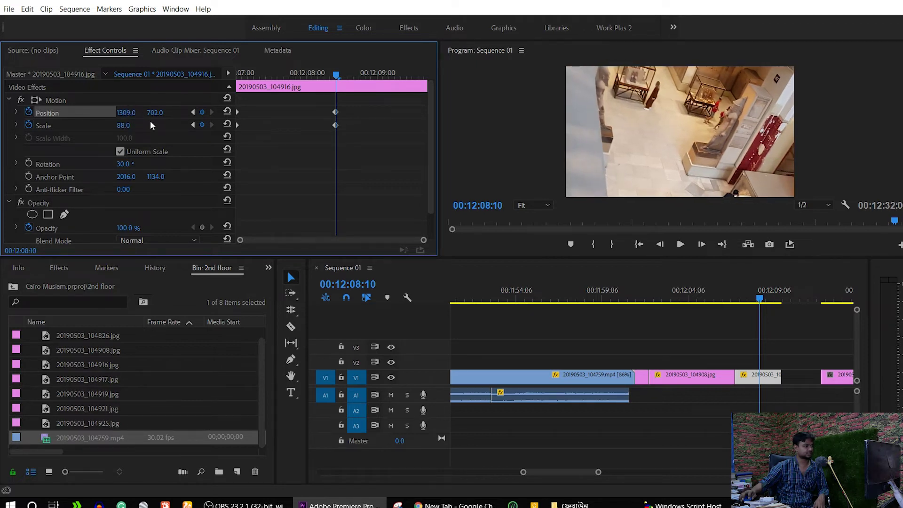
Further along, move the photo higher and enlarge it slightly, then replay from the clip start.
left_click_drag(345, 74, 396, 98)
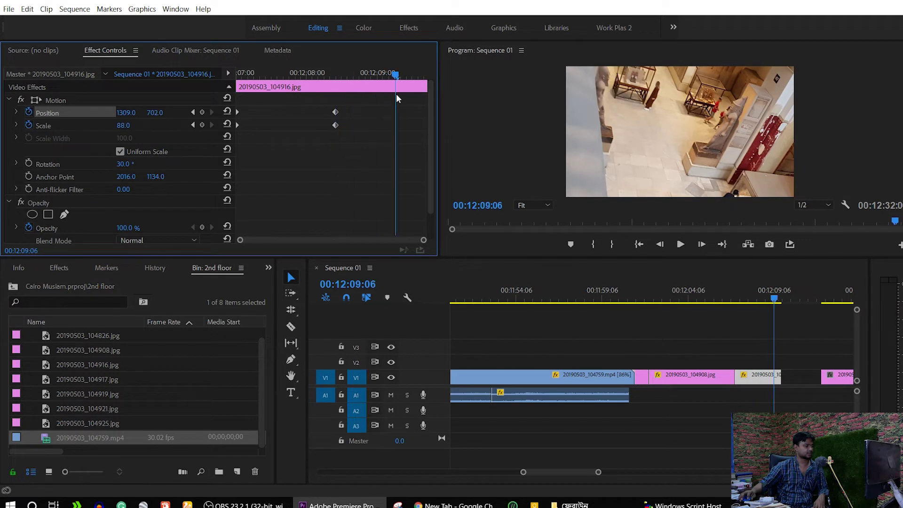
left_click_drag(153, 113, 5, 113)
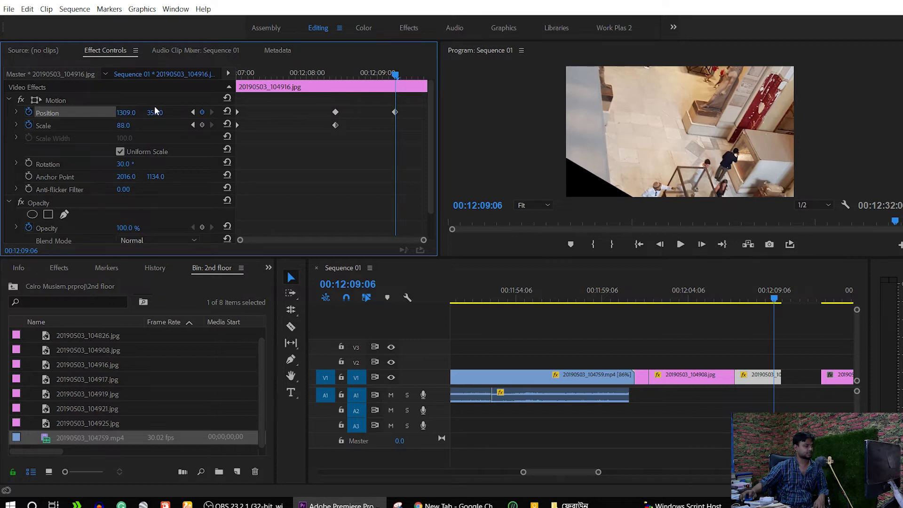
left_click_drag(132, 121, 2, 117)
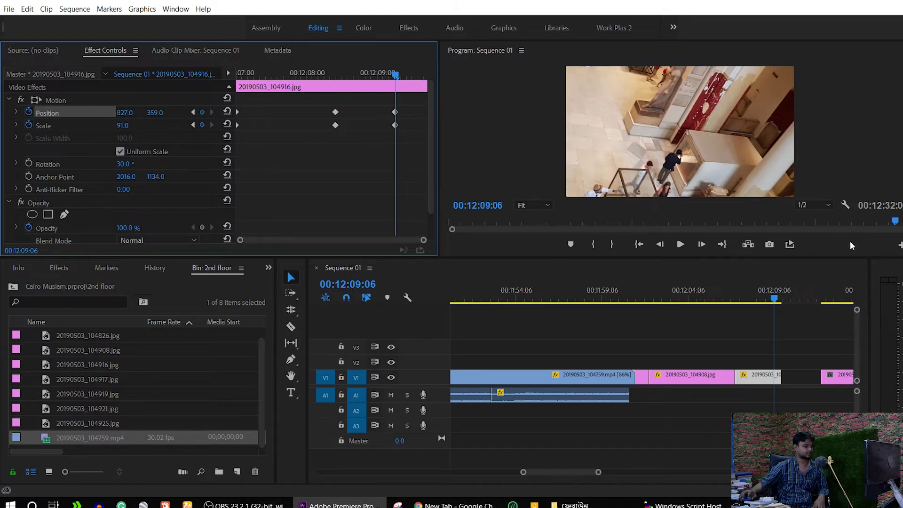
key("Up")
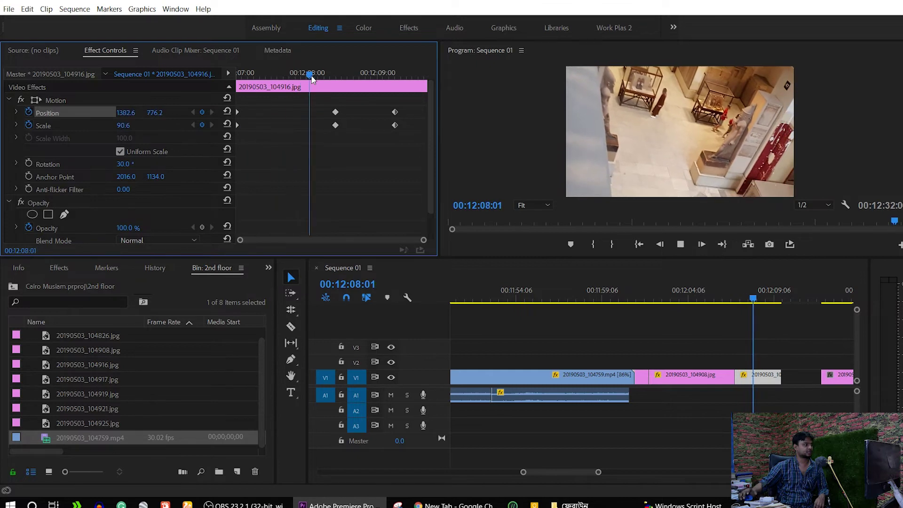
key("space")
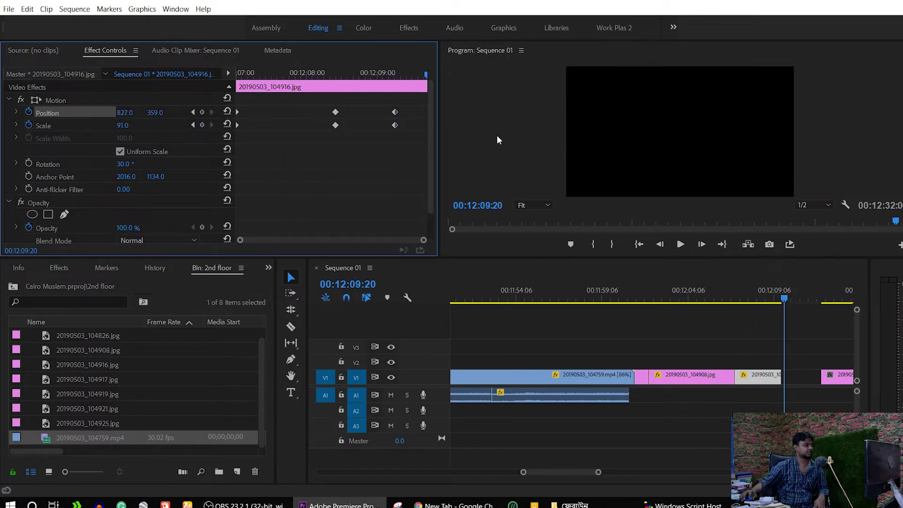
Drag the ending Position keyframe to the clip's end, preview, and park at 00:12:09:03.
left_click(407, 73)
left_click_drag(407, 73, 393, 73)
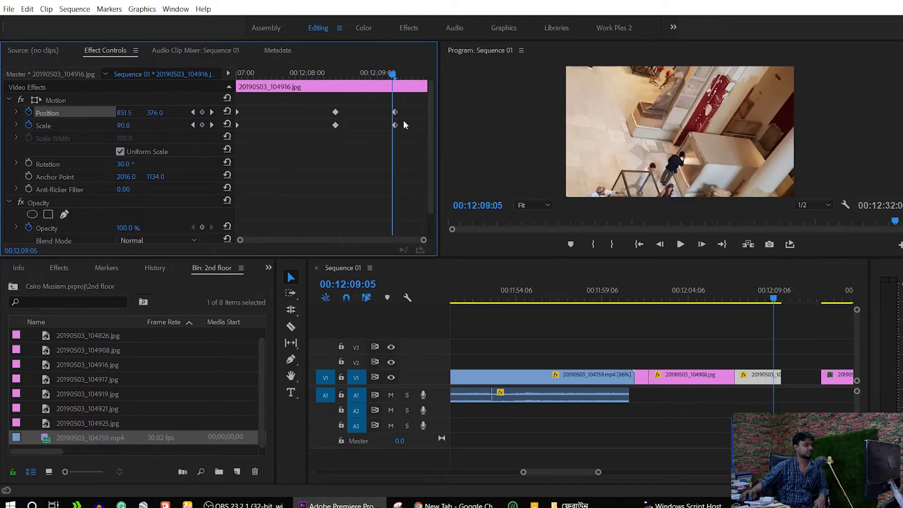
left_click_drag(395, 112, 418, 112)
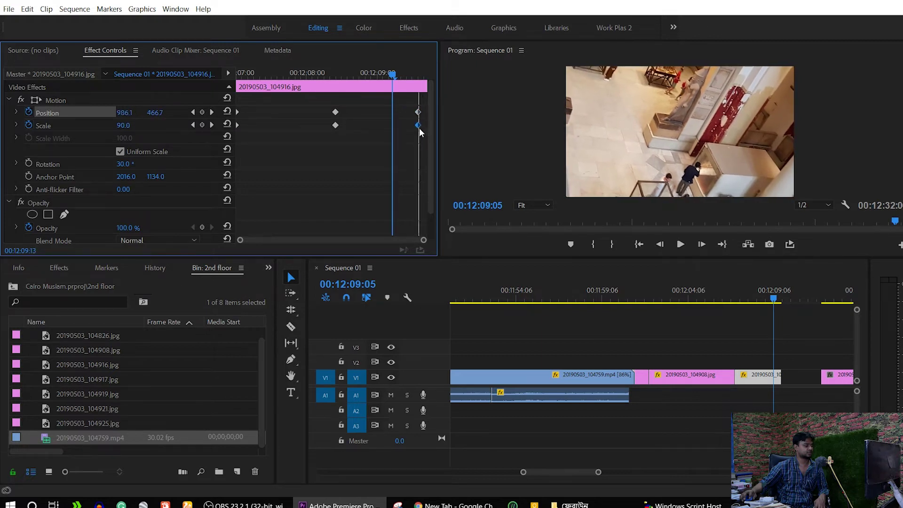
key("space")
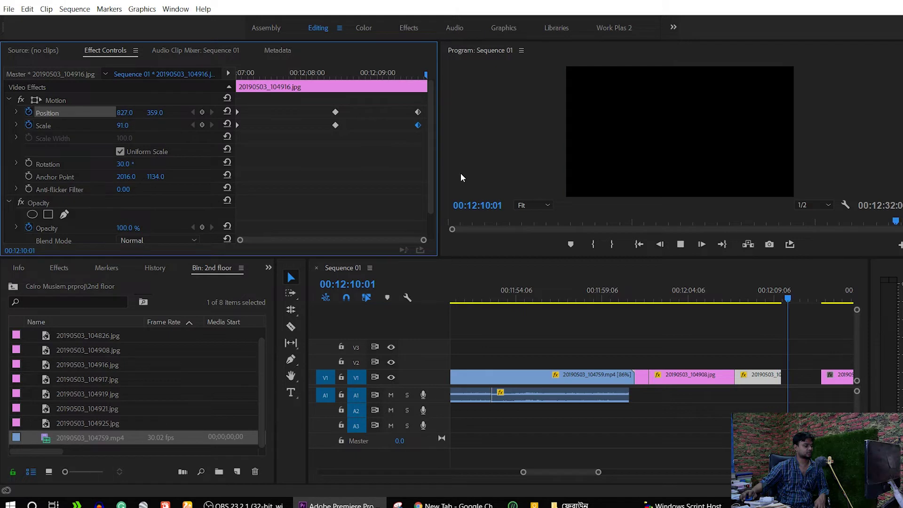
left_click_drag(782, 295, 776, 298)
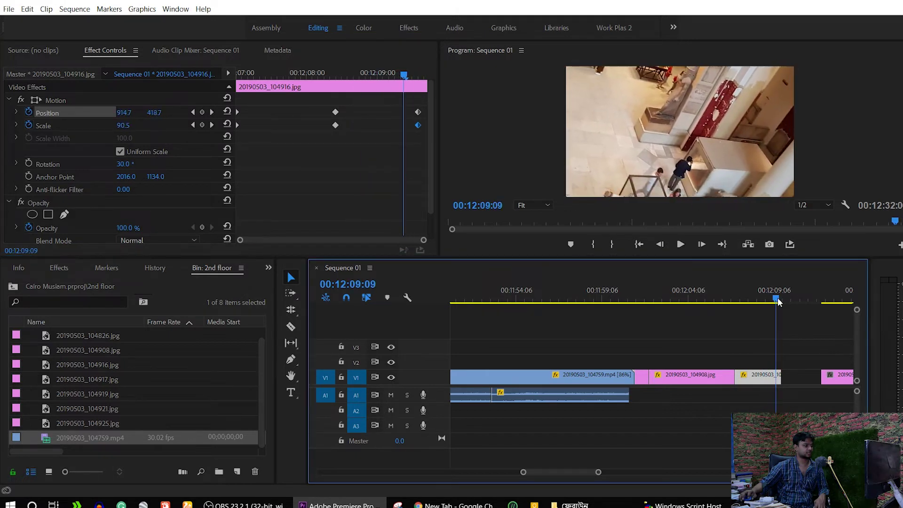
left_click(772, 297)
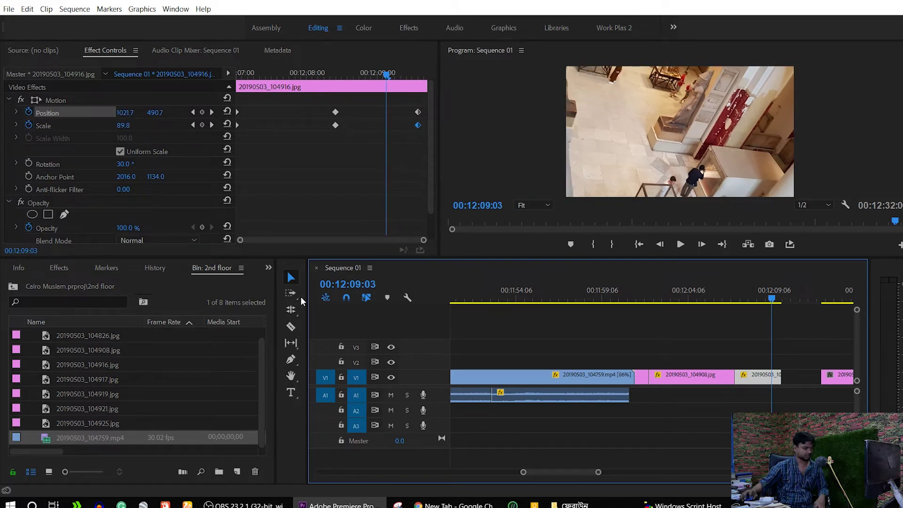
left_click(290, 326)
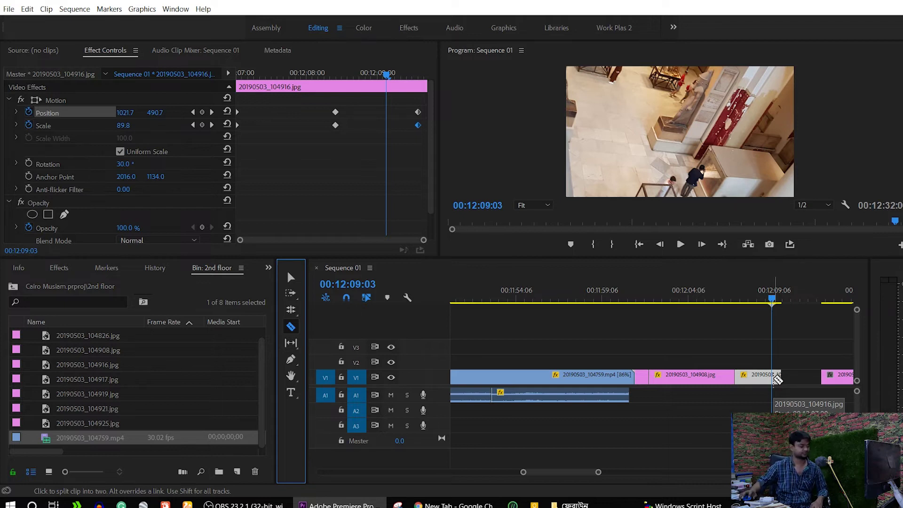
Razor 20190503_104916.jpg at 00:12:09:03, delete the leftover tail, and bring in the exported still.
left_click(776, 379)
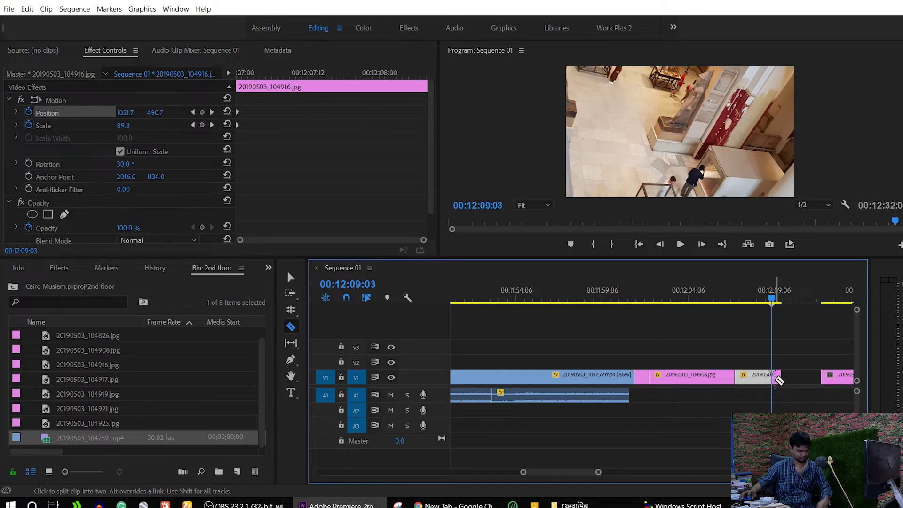
key("v")
left_click(777, 381)
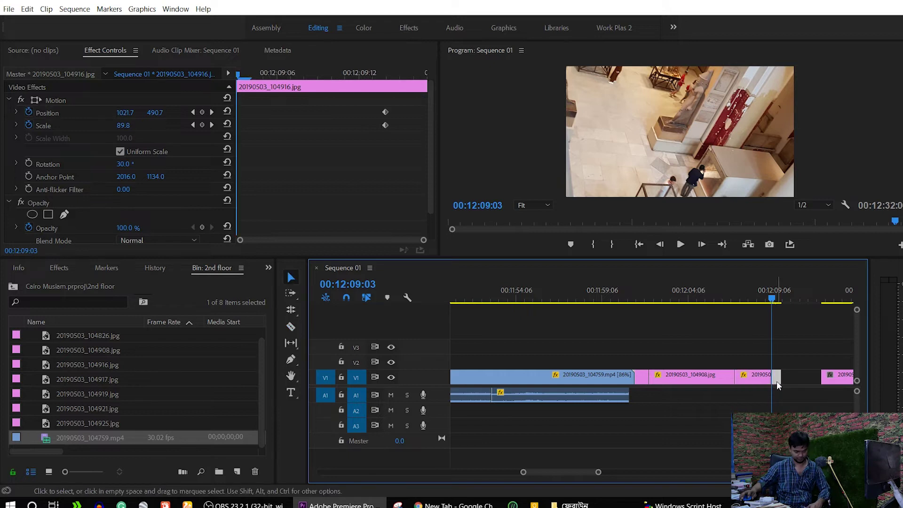
key("Delete")
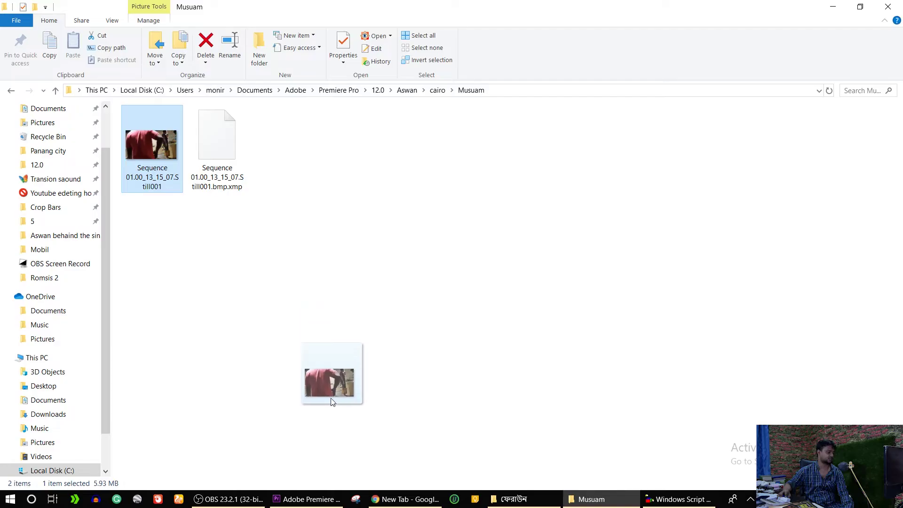
mouse_move(327, 400)
left_mouse_down()
mouse_move(320, 462)
mouse_move(300, 447)
left_mouse_up()
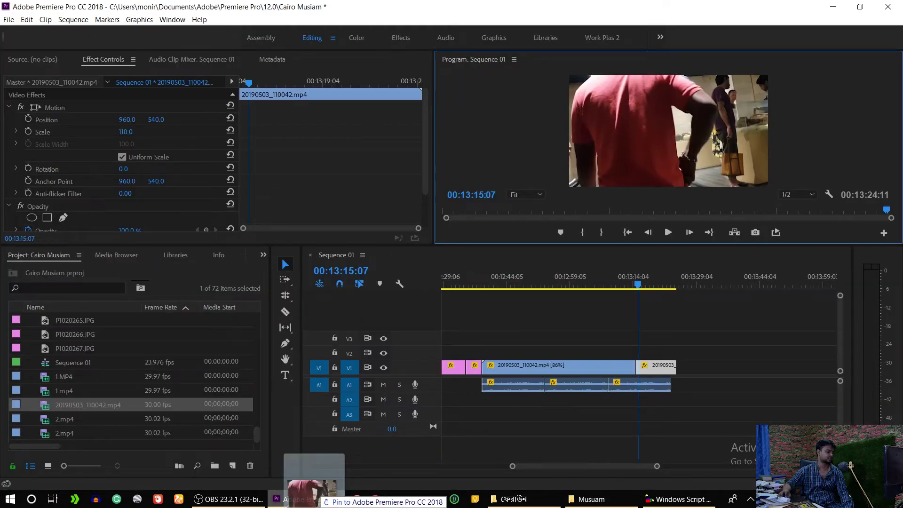
Drop the still frame on V3 and split 20190503_110042.mp4 at 00:13:15:07.
left_click_drag(299, 448, 592, 344)
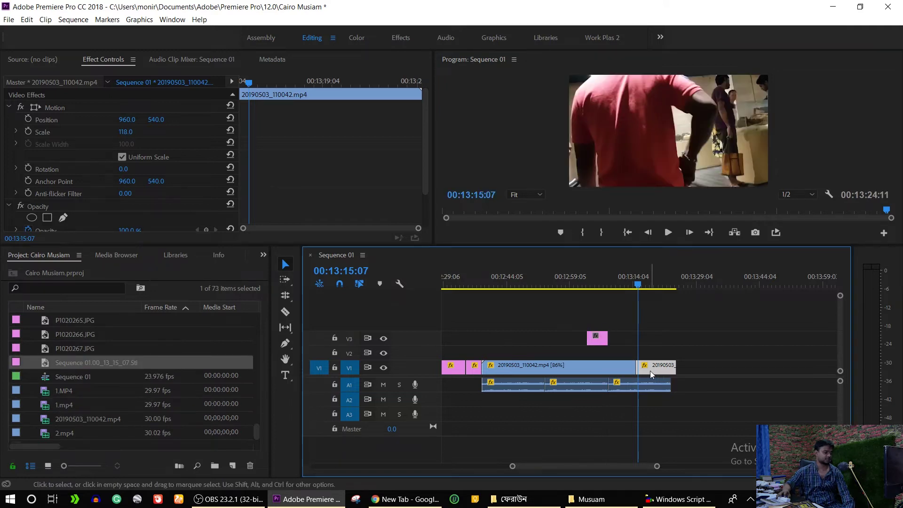
key("equal")
key("equal")
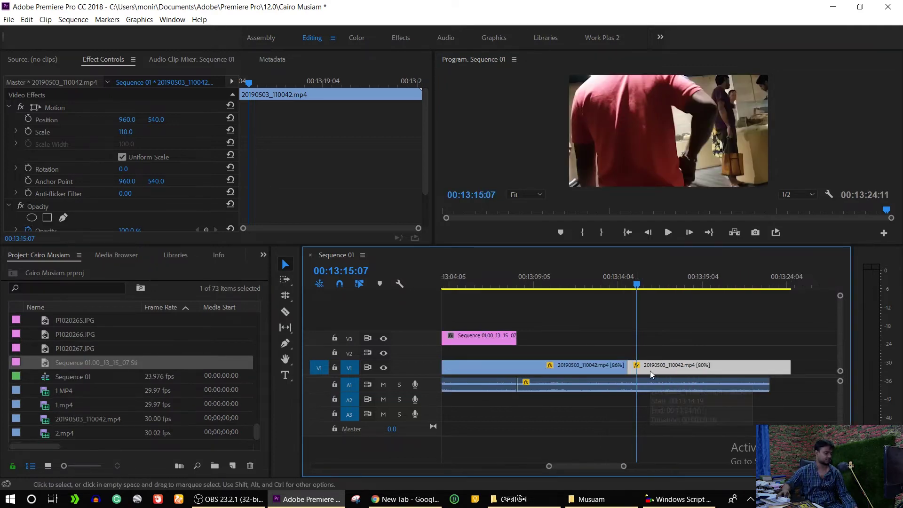
left_click(285, 312)
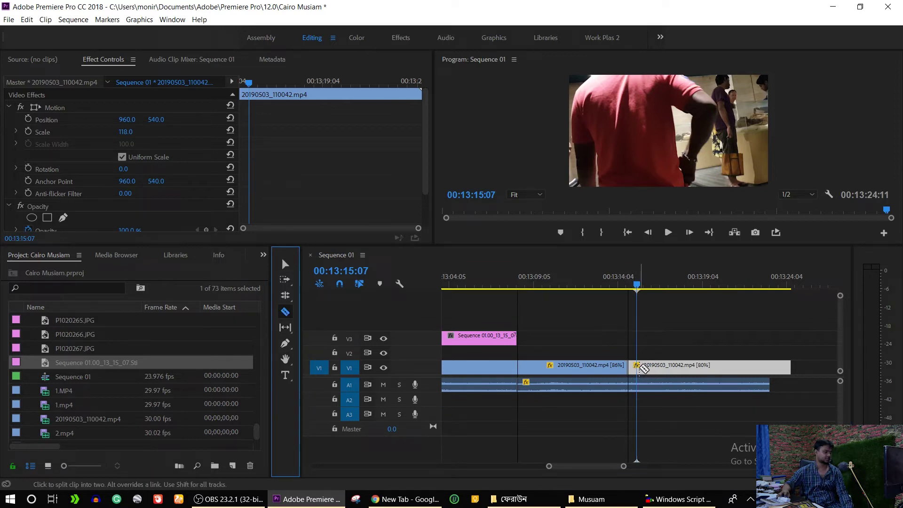
left_click(638, 369)
key("v")
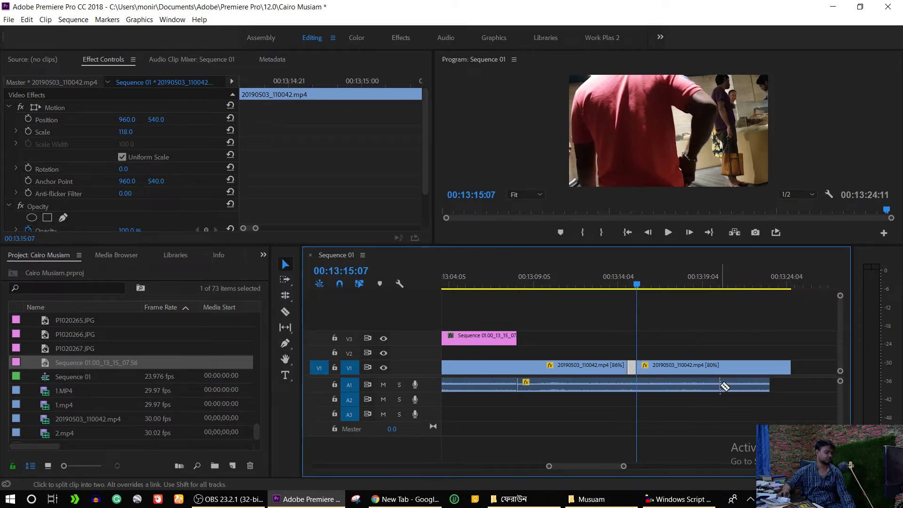
Push the second half later and fit the still frame into the V1 gap.
left_click_drag(682, 365, 704, 365)
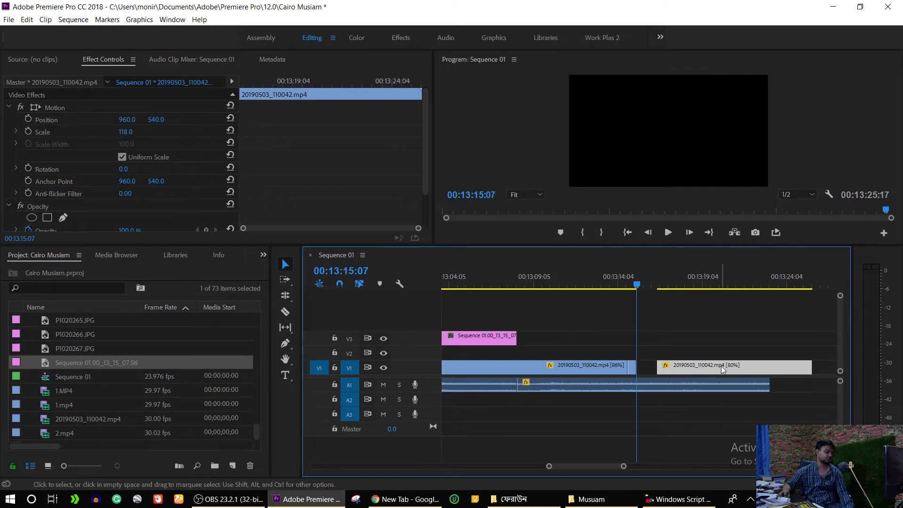
left_click_drag(721, 366, 754, 366)
left_click_drag(502, 343, 692, 362)
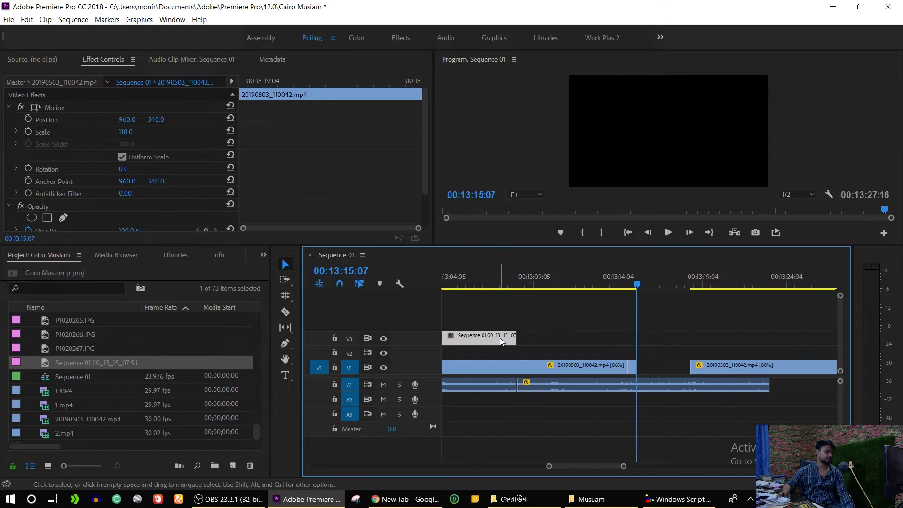
mouse_move(692, 361)
left_mouse_down()
mouse_move(700, 353)
mouse_move(690, 350)
mouse_move(681, 365)
left_mouse_up()
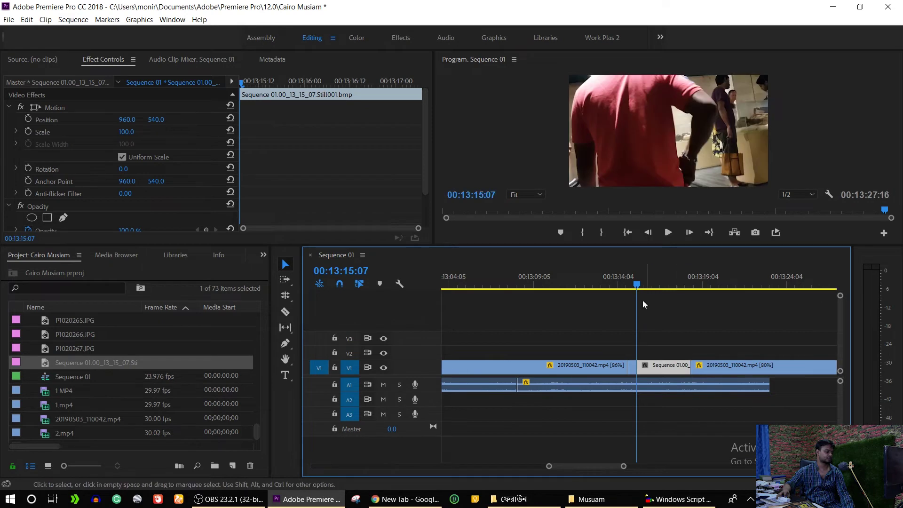
left_click(629, 285)
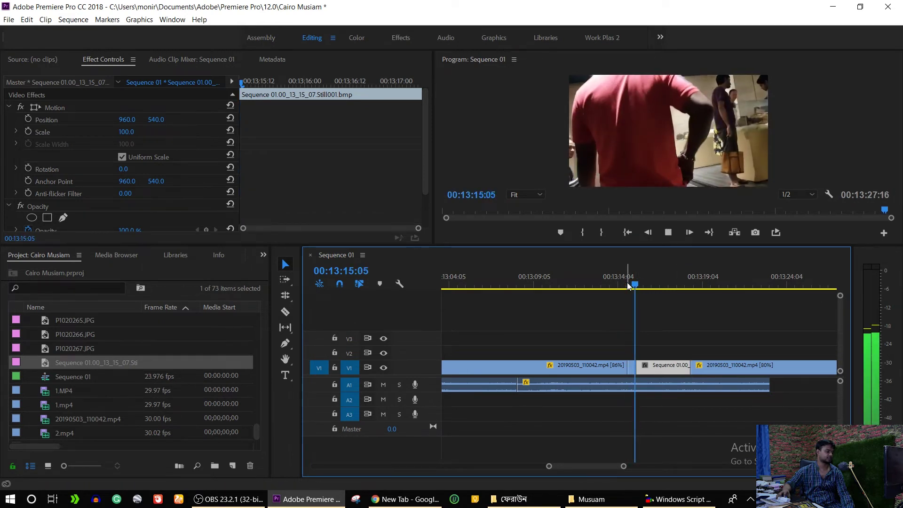
Keyframe the still's start at Scale 133 and Position 617, 689.
key("space")
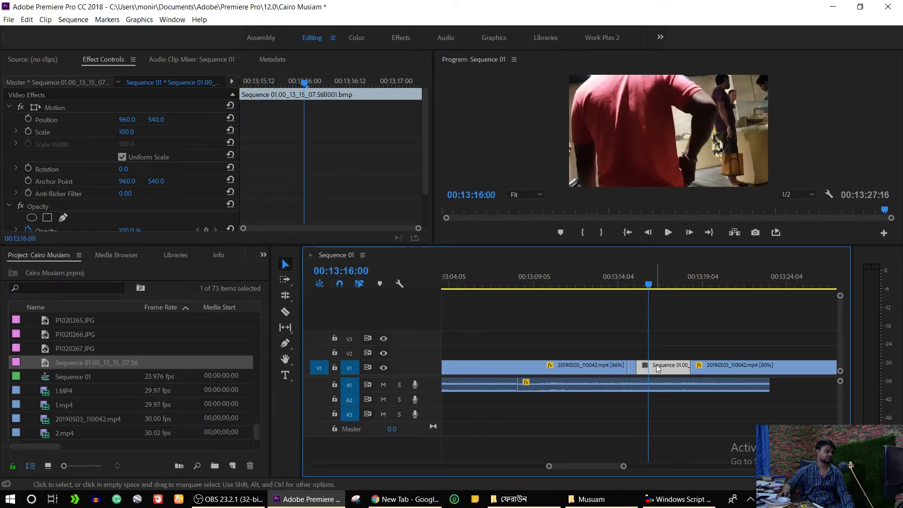
left_click_drag(313, 87, 235, 86)
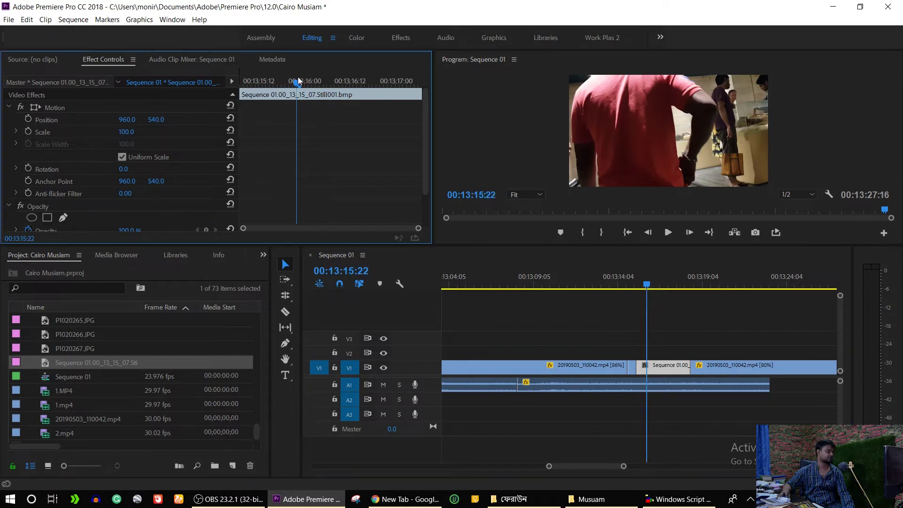
left_click(28, 131)
left_click(29, 118)
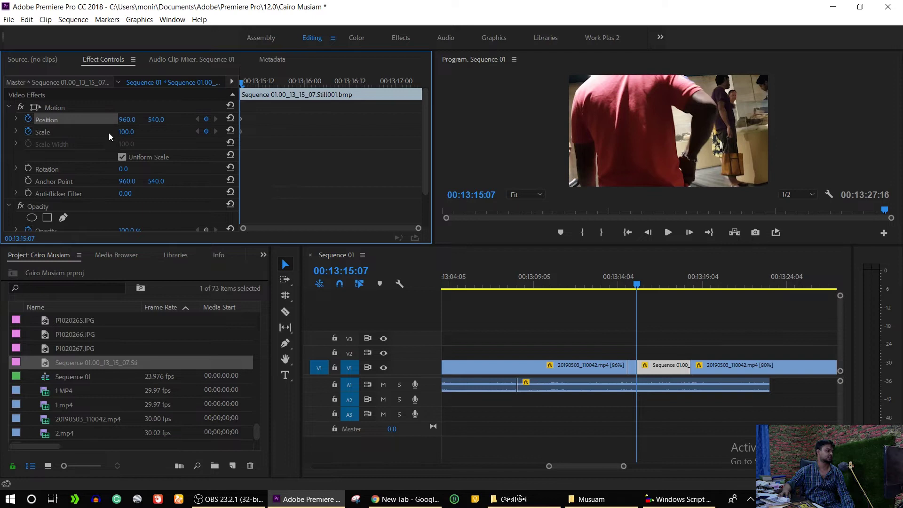
mouse_move(121, 133)
left_mouse_down()
mouse_move(141, 120)
mouse_move(71, 118)
left_mouse_up()
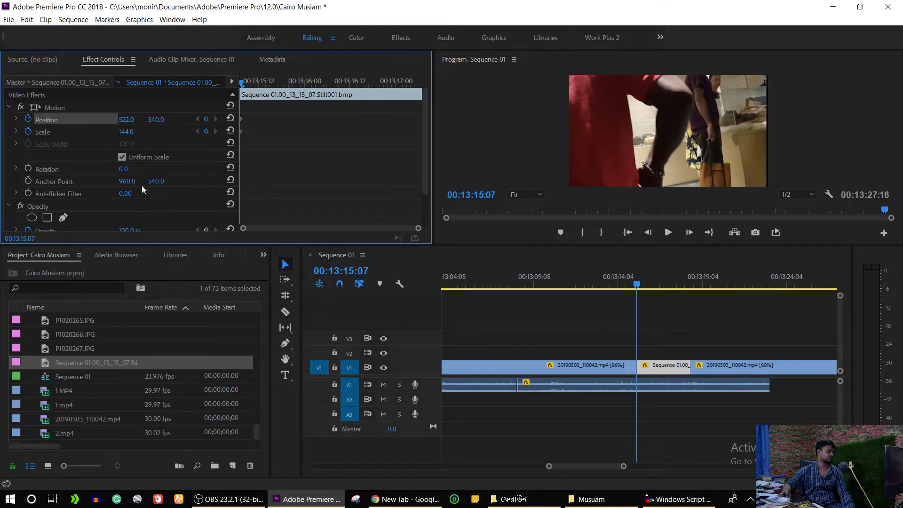
mouse_move(126, 132)
left_mouse_down()
mouse_move(137, 127)
mouse_move(103, 120)
mouse_move(137, 119)
left_mouse_up()
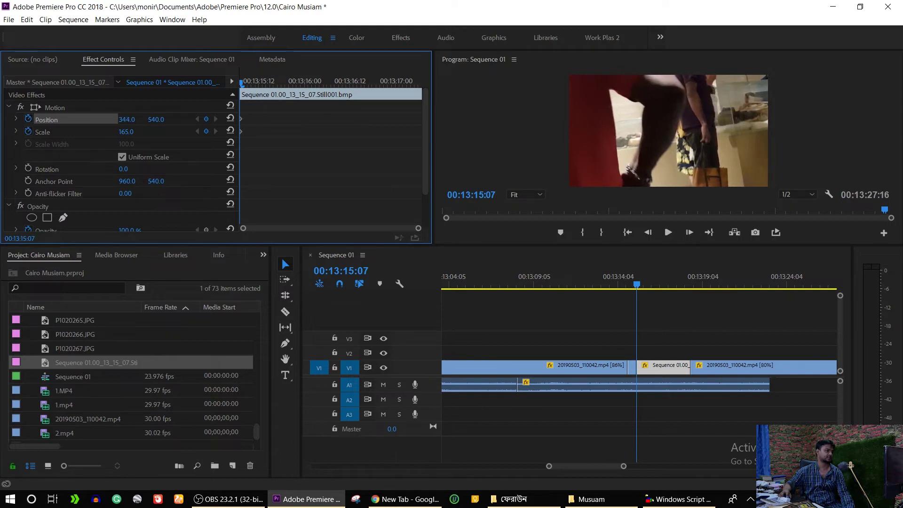
left_click_drag(157, 119, 295, 119)
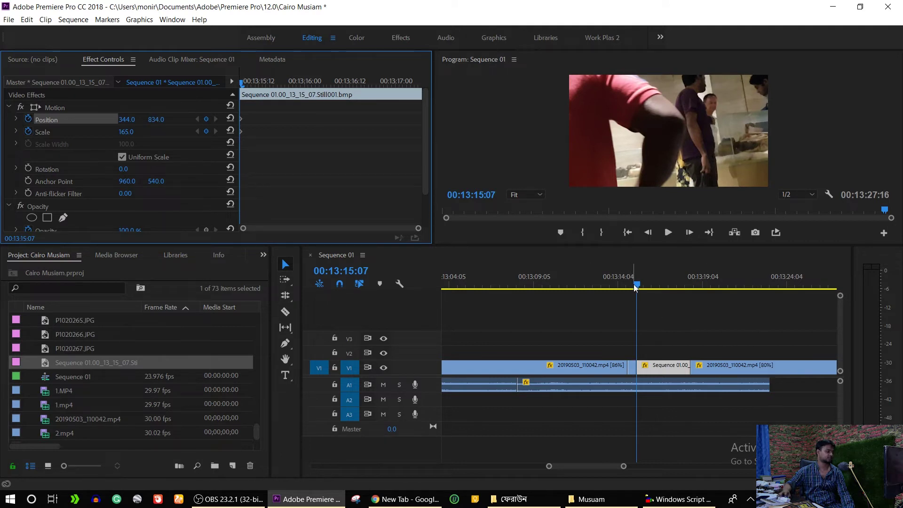
mouse_move(126, 132)
left_mouse_down()
mouse_move(111, 132)
mouse_move(260, 121)
left_mouse_up()
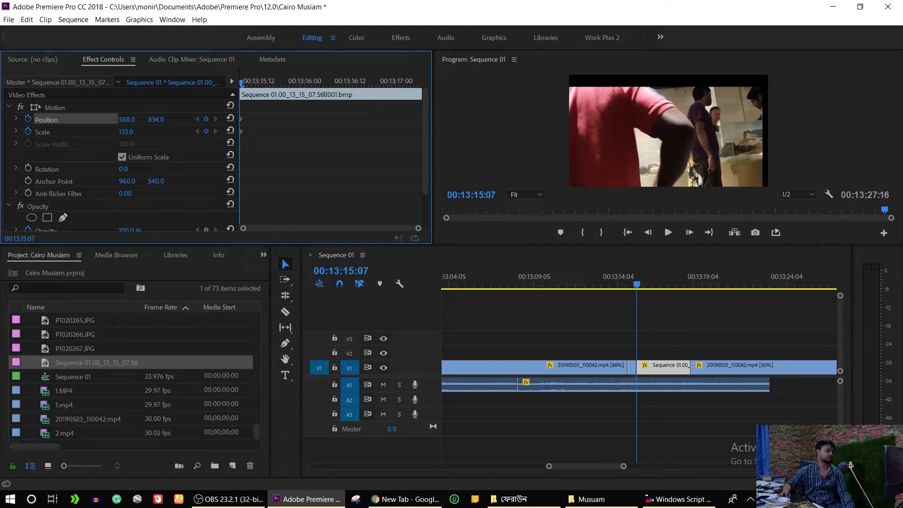
left_click_drag(156, 120, 104, 121)
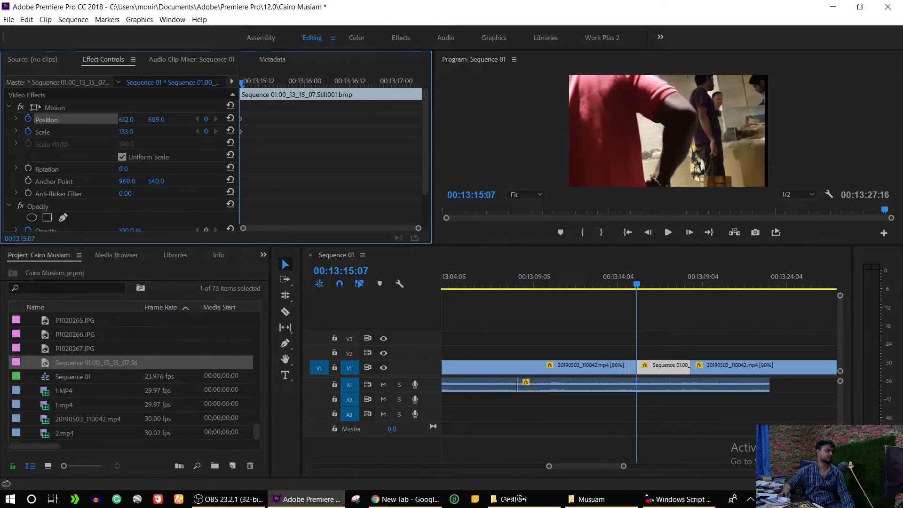
left_click_drag(131, 120, 132, 121)
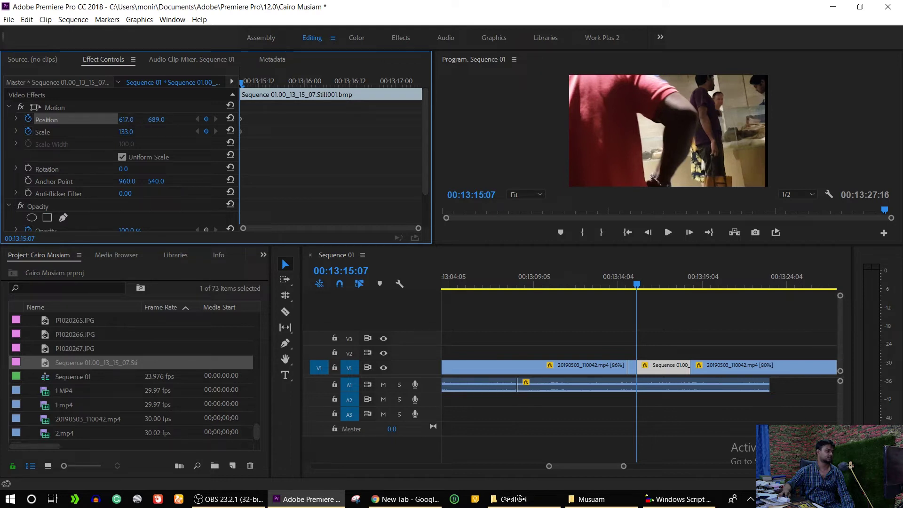
At 00:13:16:16 keyframe the still zoomed to Scale 196 at Position 49, 892.
left_click_drag(246, 86, 366, 82)
left_click(206, 132)
left_click(206, 119)
mouse_move(126, 132)
left_mouse_down()
mouse_move(141, 132)
mouse_move(94, 119)
left_mouse_up()
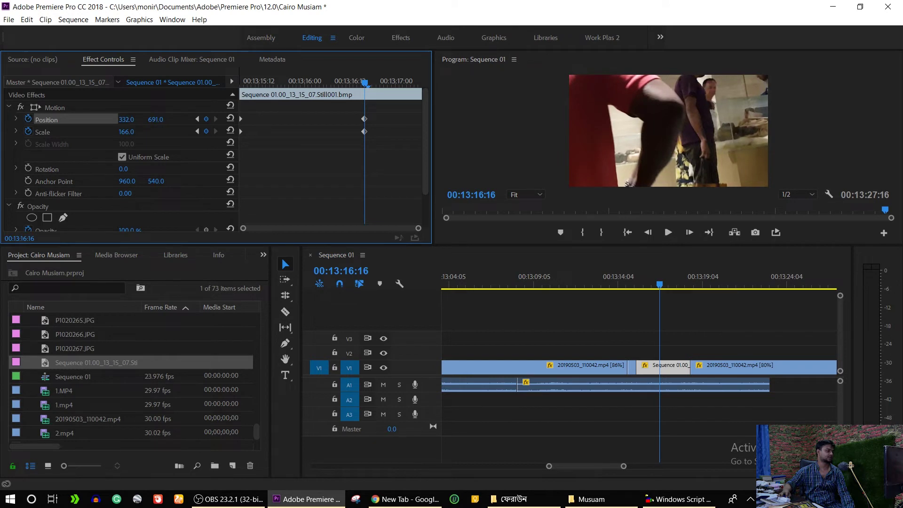
left_click_drag(156, 119, 189, 120)
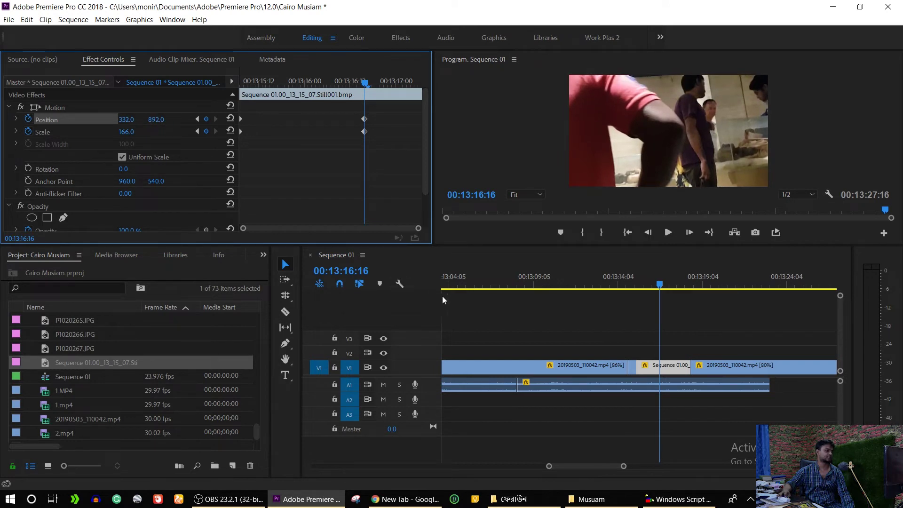
mouse_move(126, 131)
left_mouse_down()
mouse_move(139, 132)
mouse_move(94, 120)
mouse_move(137, 120)
left_mouse_up()
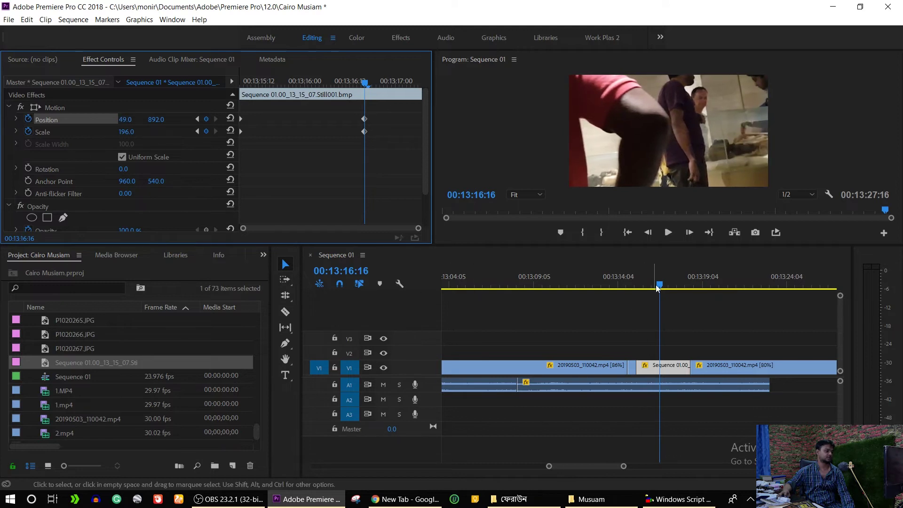
Play back the freeze-frame zoom and the sequence ending several times to review it.
left_click_drag(652, 292, 628, 285)
key("space")
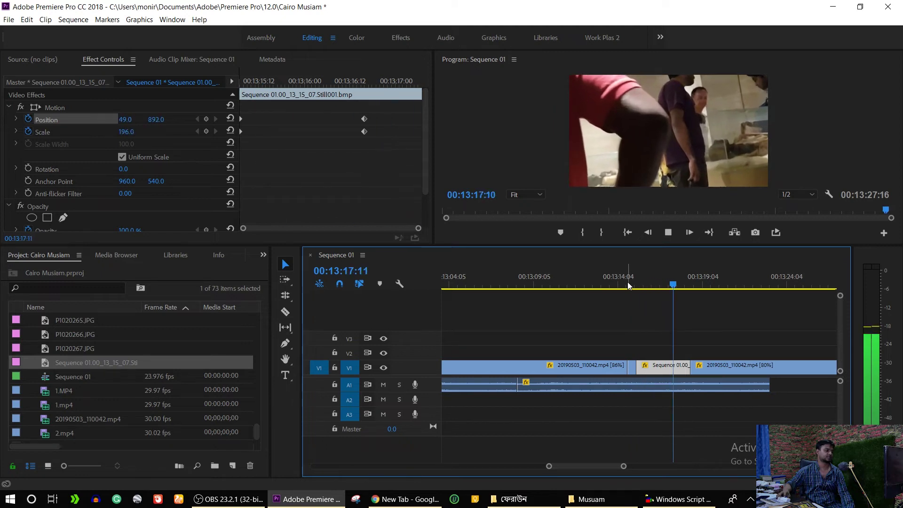
key("space")
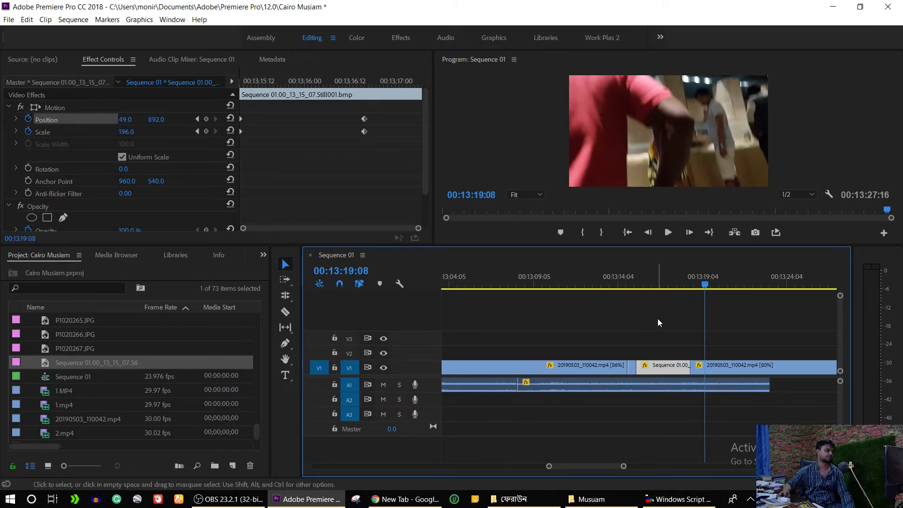
left_click_drag(704, 276, 694, 276)
key("space")
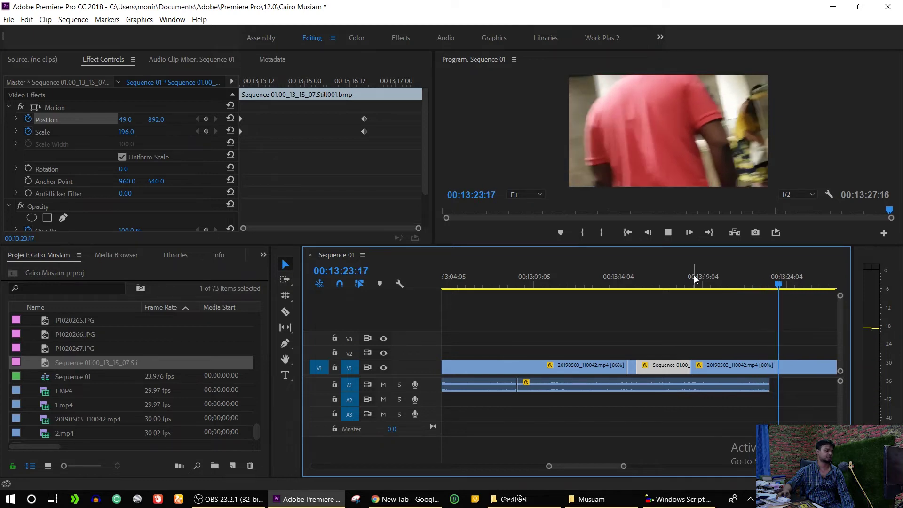
key("space")
left_click_drag(777, 274, 760, 270)
key("space")
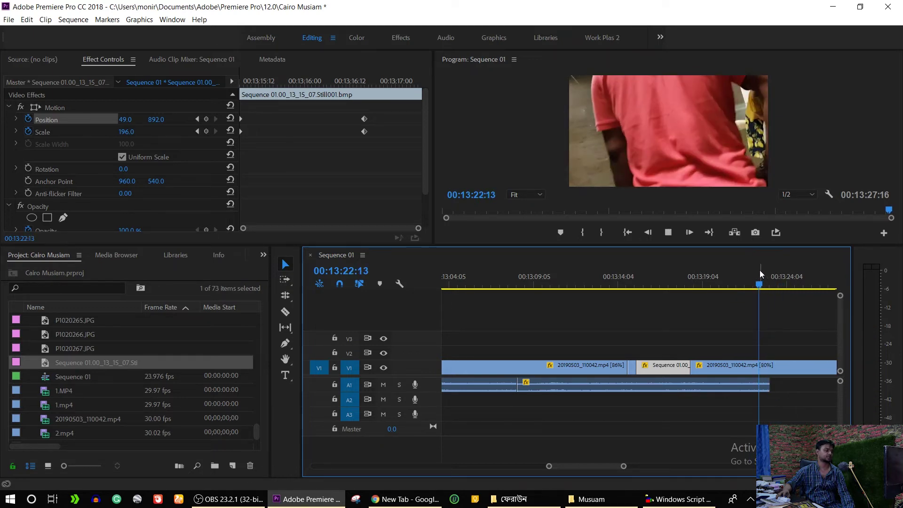
key("space")
Replay from about 13:18:17 and split the last 20190503_110042.mp4 clip at 13:22:11.
left_click(704, 273)
left_click(696, 275)
key("space")
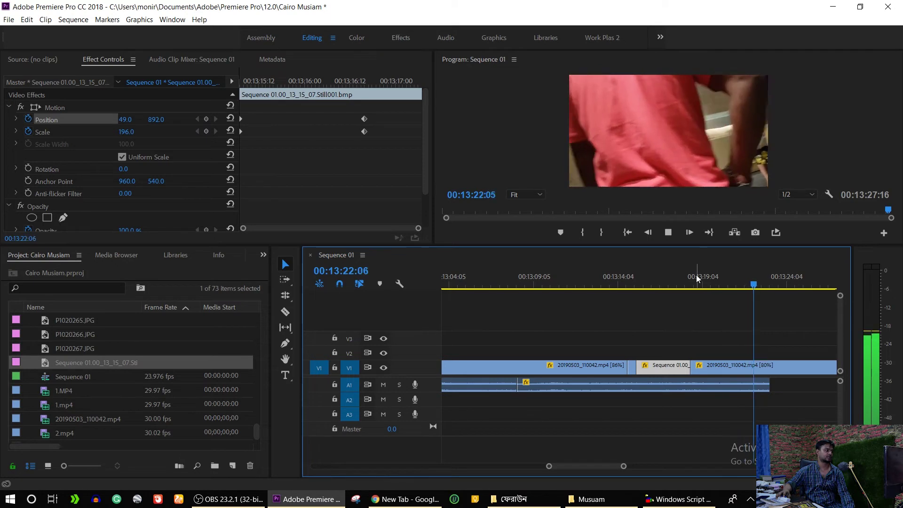
key("space")
left_click(720, 367)
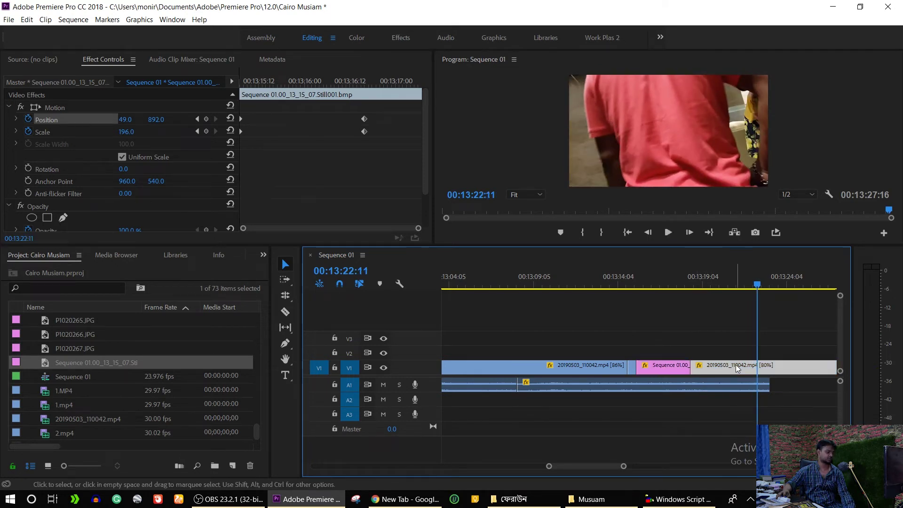
key("ctrl+k")
Razor-cut the last V1 clip at 13:23:16.
mouse_move(761, 285)
left_mouse_down()
mouse_move(831, 320)
mouse_move(724, 298)
left_mouse_up()
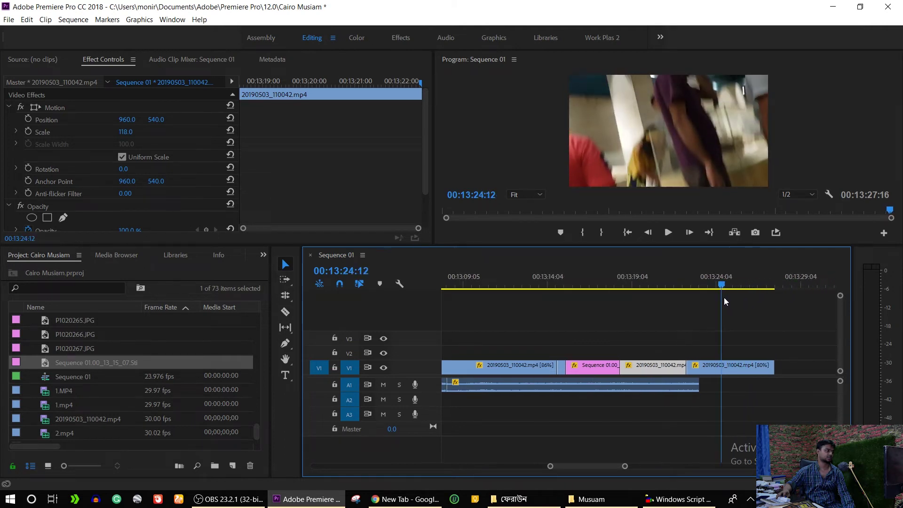
left_click_drag(724, 298, 712, 292)
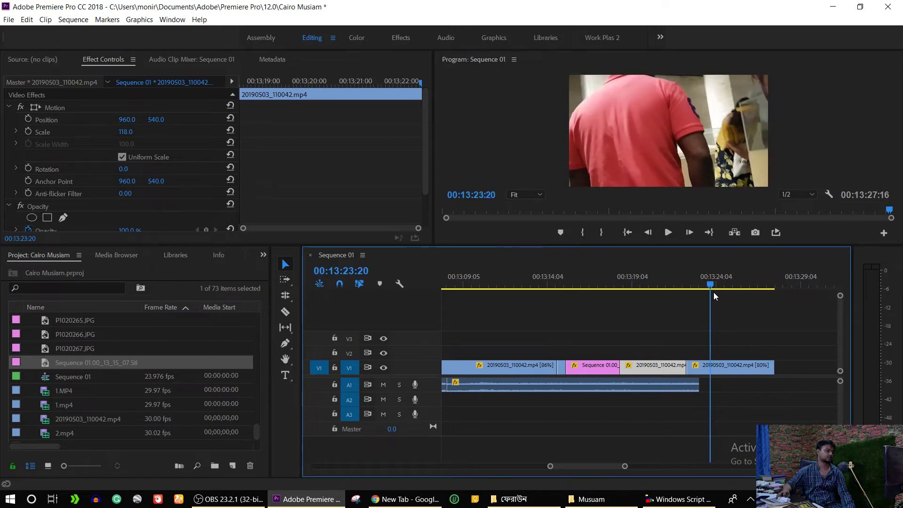
left_click_drag(713, 292, 710, 289)
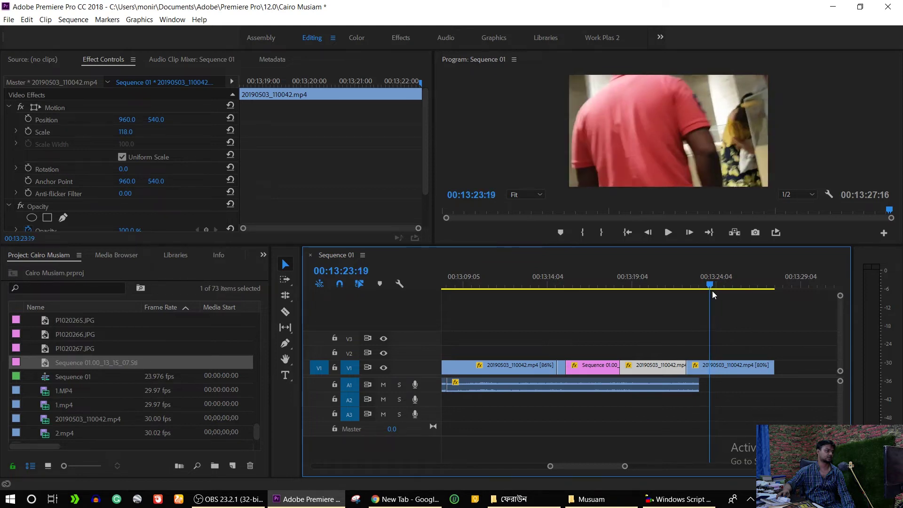
left_click(727, 363)
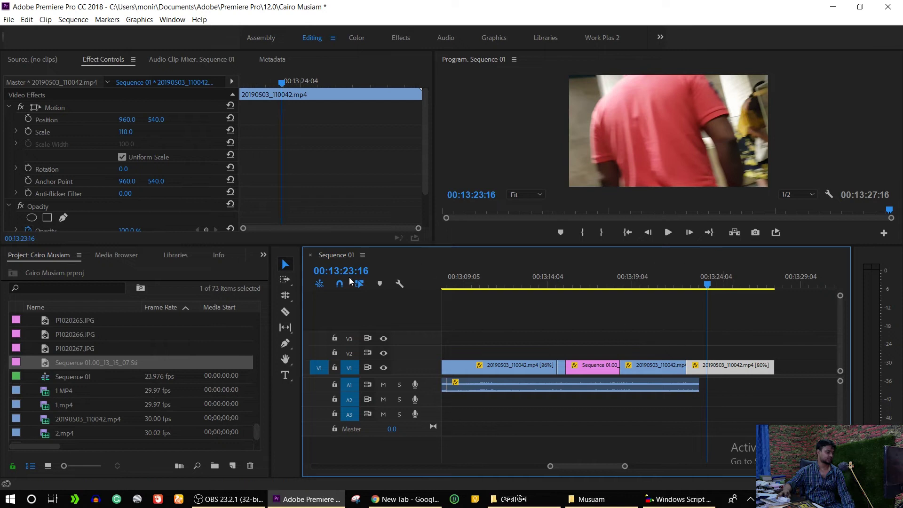
left_click(285, 311)
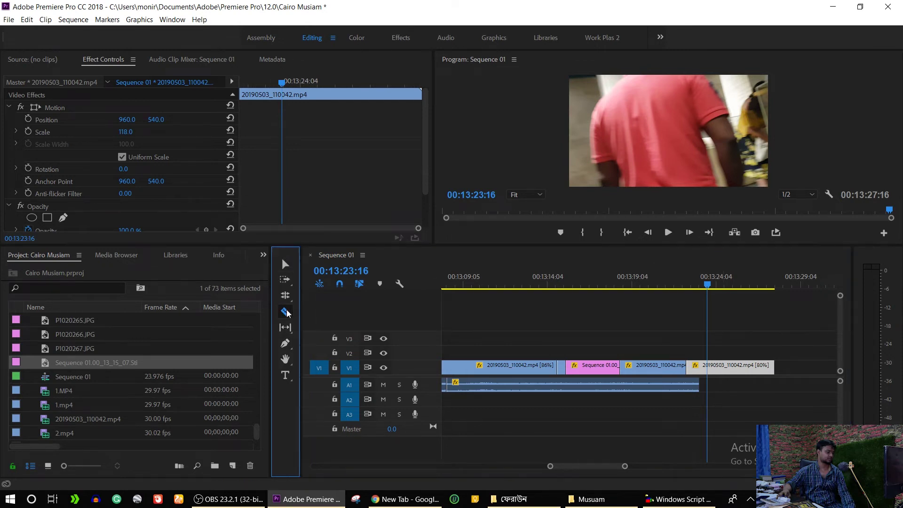
left_click(710, 365)
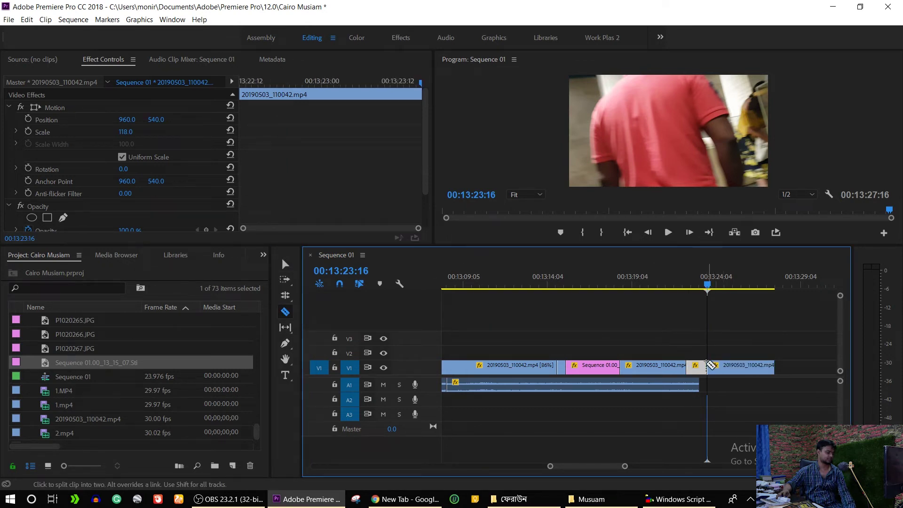
Move the short leftover piece into place along V1.
left_click(285, 263)
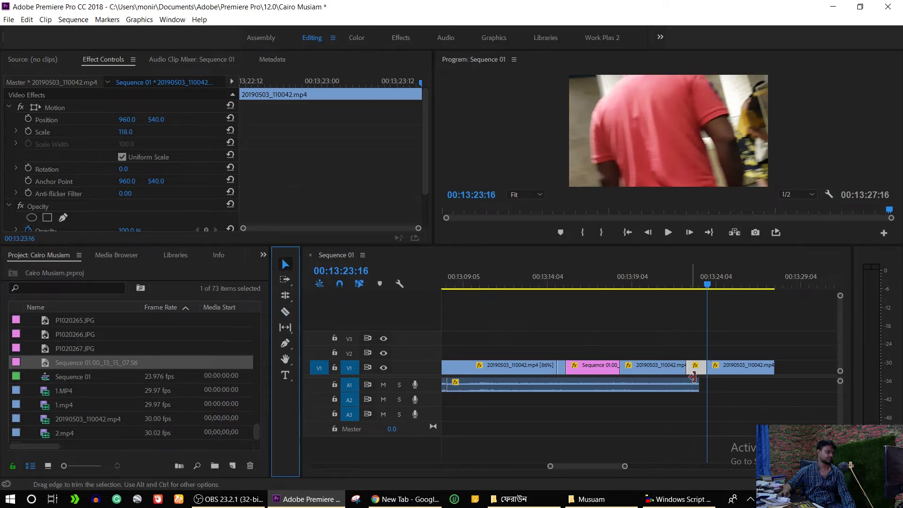
left_click(693, 367)
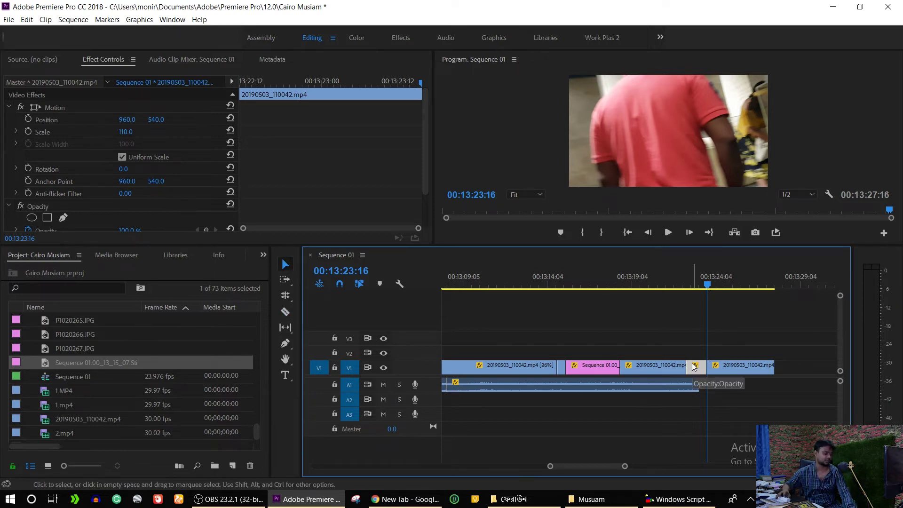
left_click_drag(693, 366, 721, 365)
left_click_drag(705, 285, 685, 284)
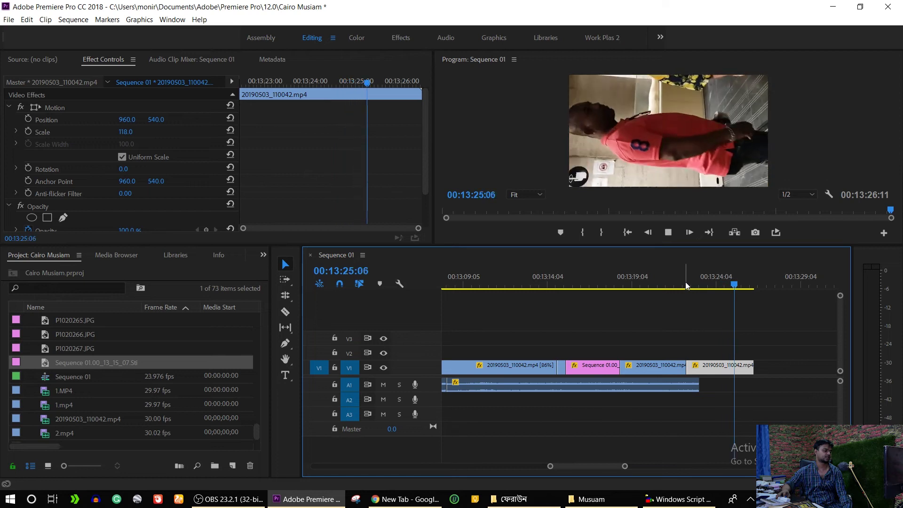
Preview the revised ending from about 13:23:02 and save the project.
key("space")
left_click_drag(718, 282, 698, 275)
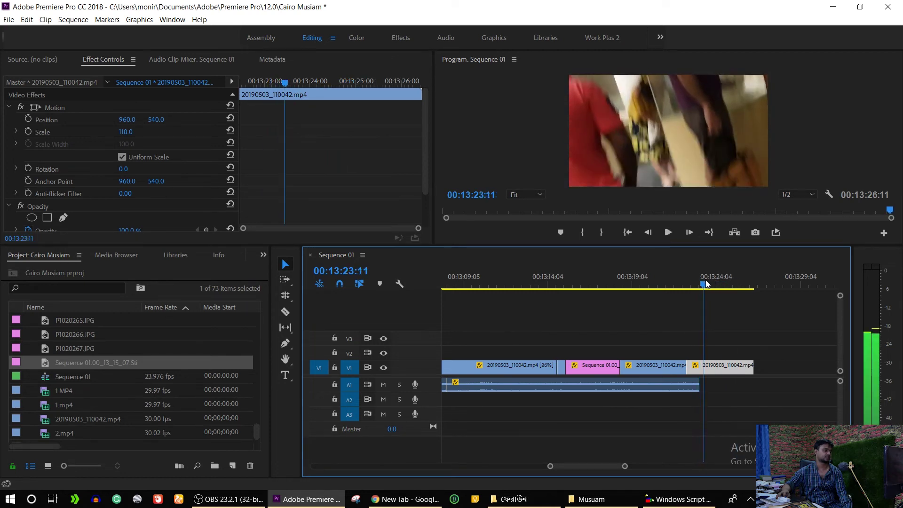
left_click_drag(699, 275, 706, 280)
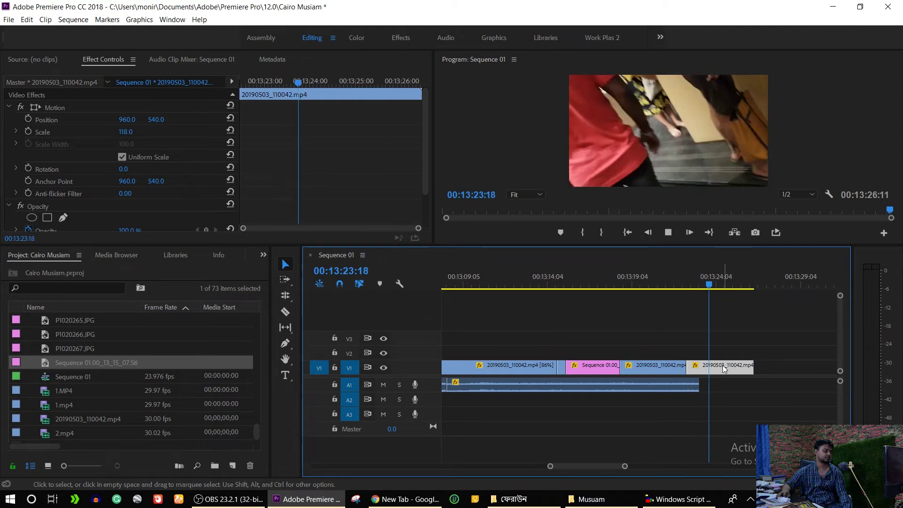
key("space")
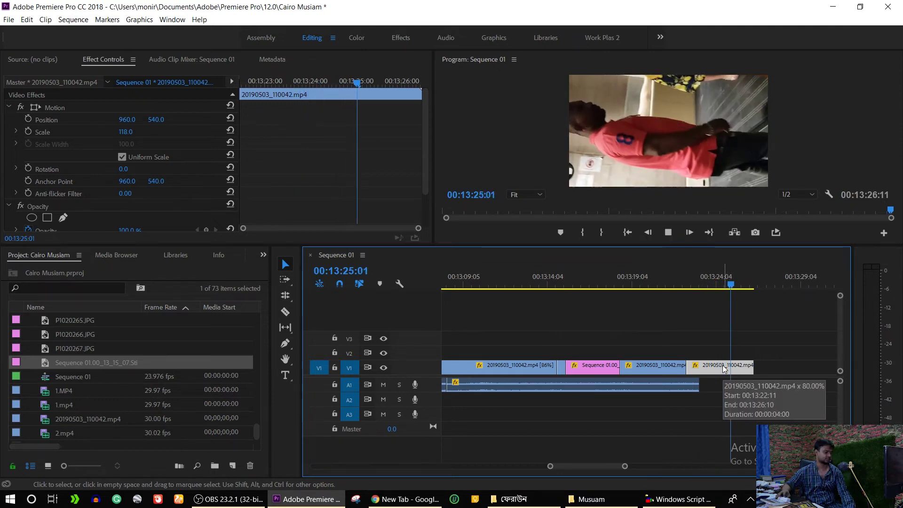
key("space")
key("ctrl+s")
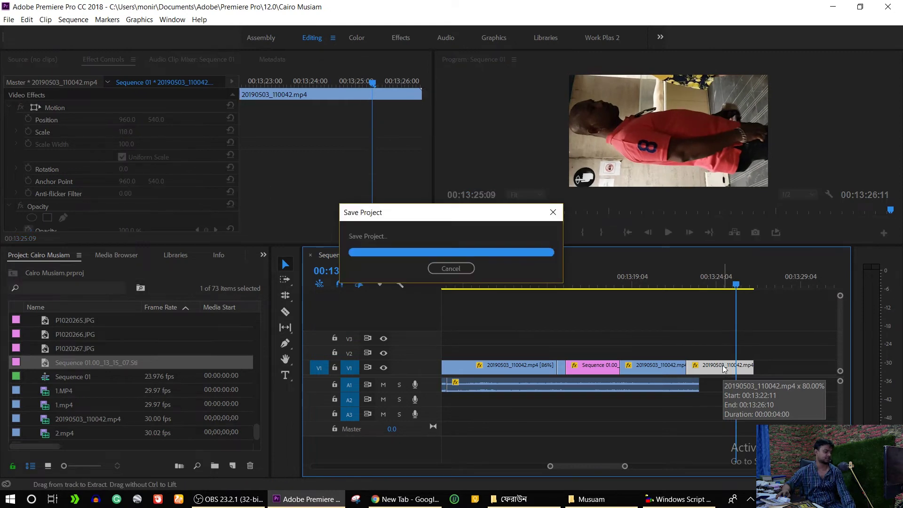
Scrub the new ending between about 13:21:03 and 13:21:18.
left_click(738, 282)
left_click_drag(739, 281, 666, 282)
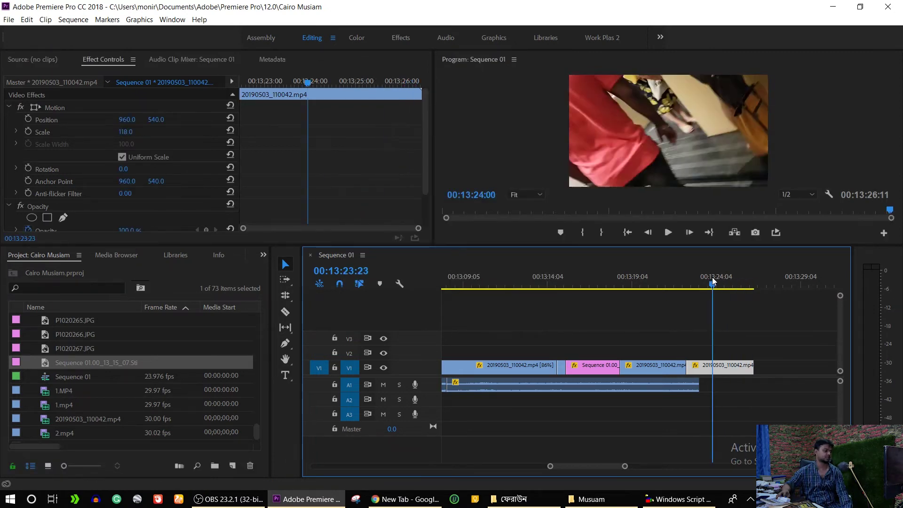
left_click_drag(665, 282, 675, 288)
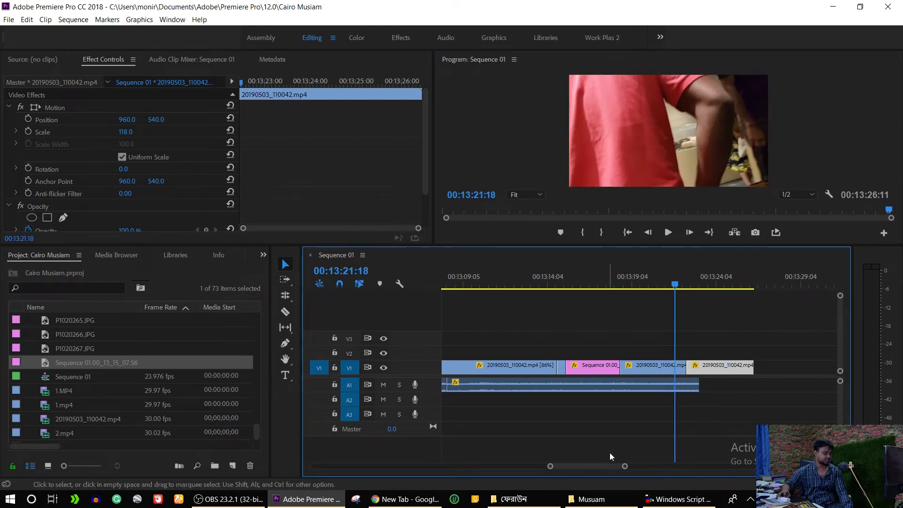
Zoom the timeline out, scroll to the start, set time to 00:01:20:04 and maximize the timeline.
key("minus")
key("minus")
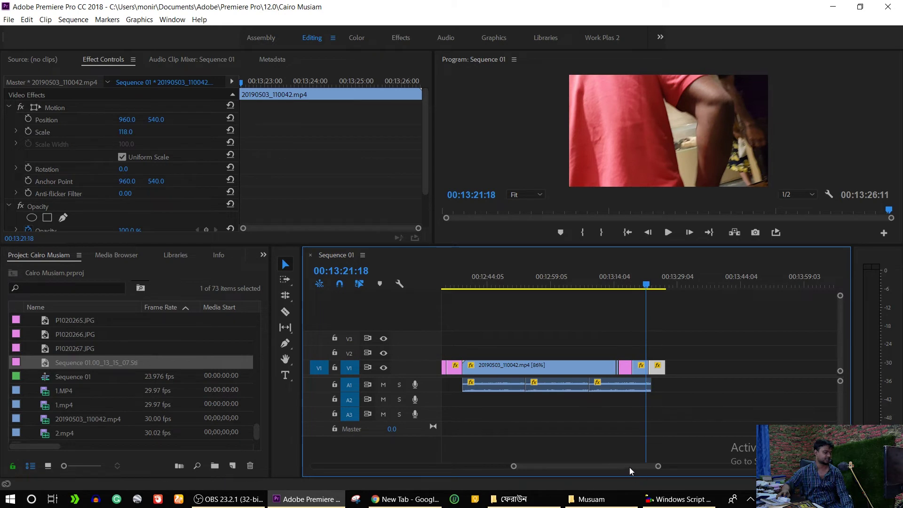
left_click_drag(629, 467, 592, 464)
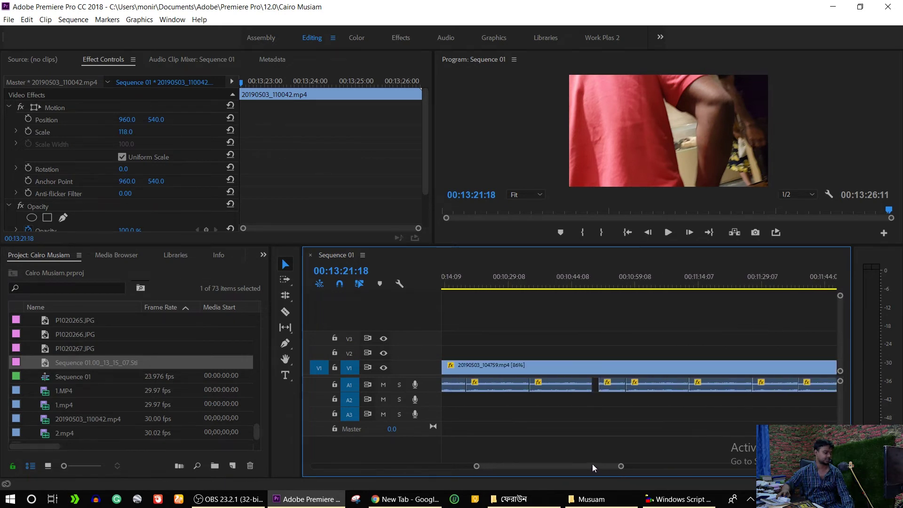
key("minus")
key("minus")
key("minus")
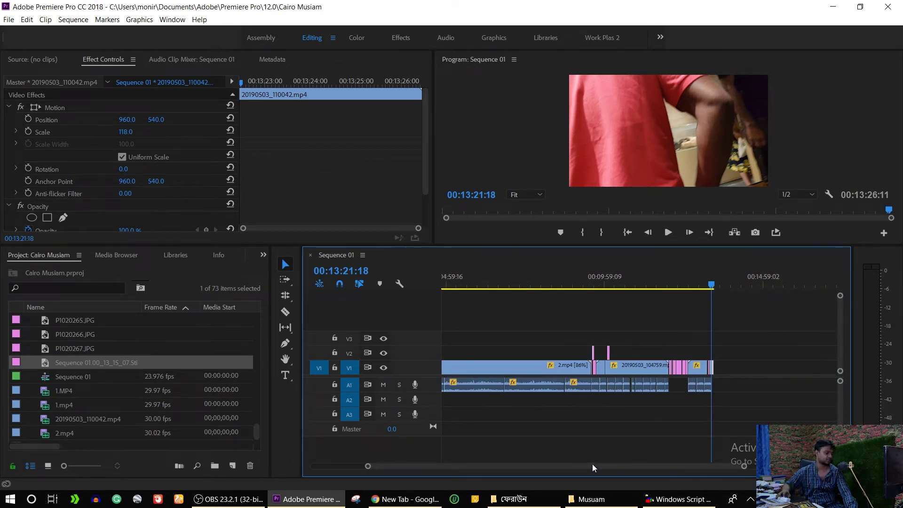
left_click_drag(592, 464, 538, 464)
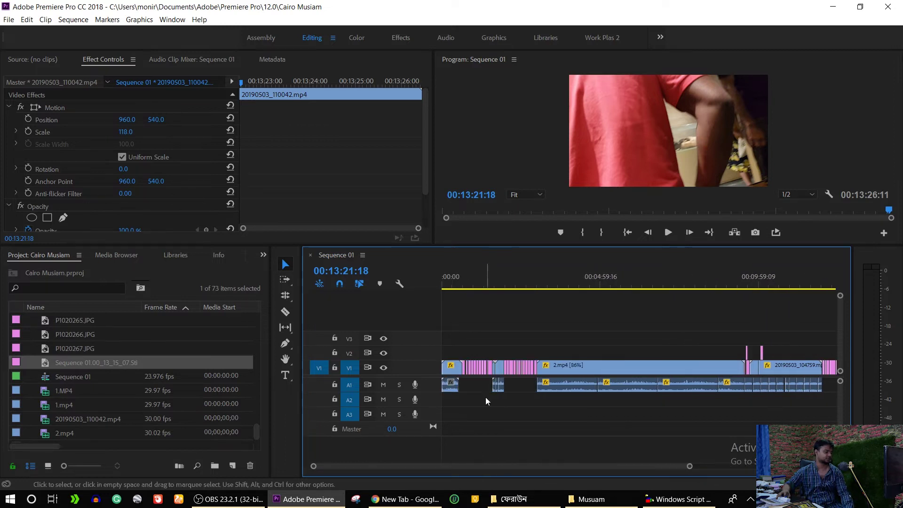
left_click_drag(442, 278, 486, 285)
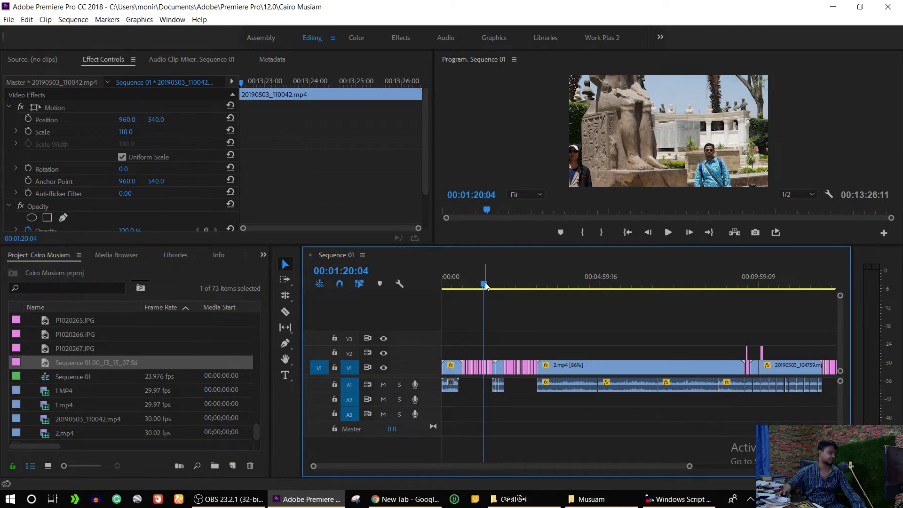
key("grave")
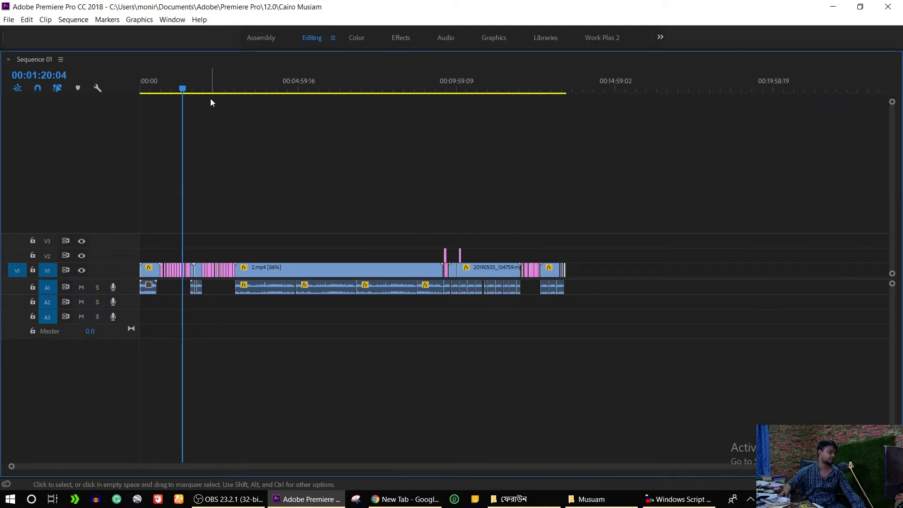
Zoom in on the opening section of Sequence 01 in the maximized timeline.
left_click_drag(186, 84, 141, 90)
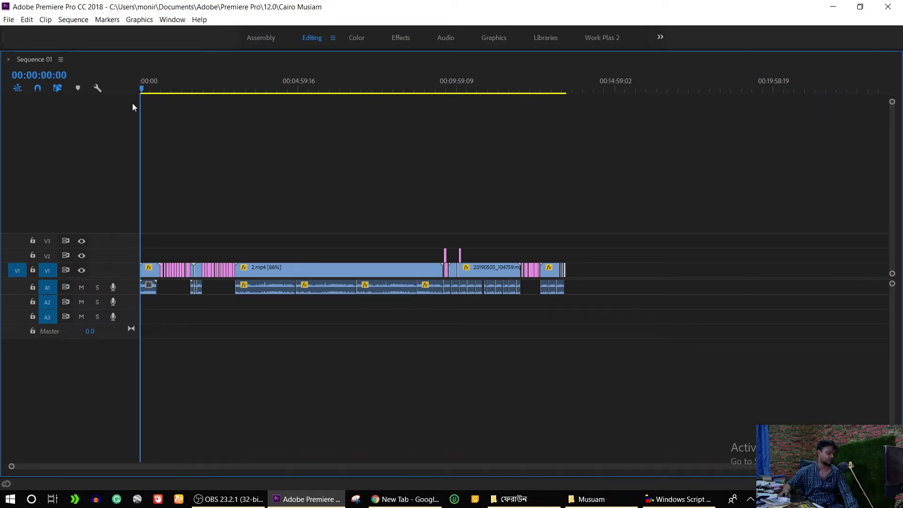
key("=")
key("=")
mouse_move(147, 88)
left_mouse_down()
mouse_move(209, 99)
mouse_move(109, 126)
mouse_move(382, 184)
mouse_move(409, 206)
mouse_move(540, 233)
mouse_move(385, 222)
mouse_move(105, 234)
left_mouse_up()
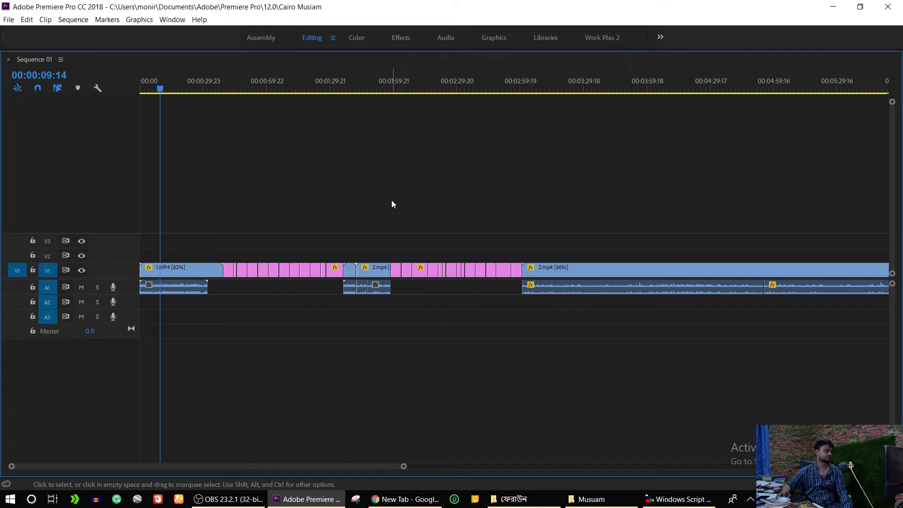
left_click_drag(619, 87, 883, 88)
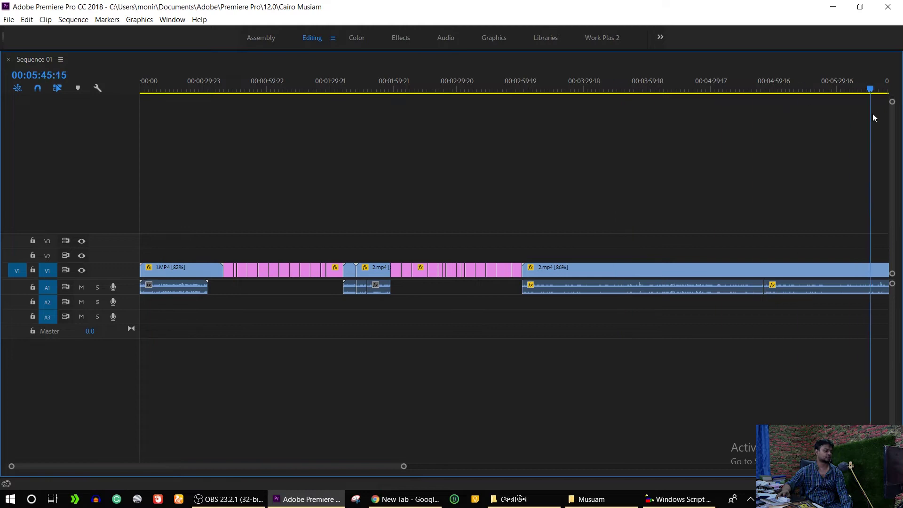
left_click_drag(883, 90, 847, 184)
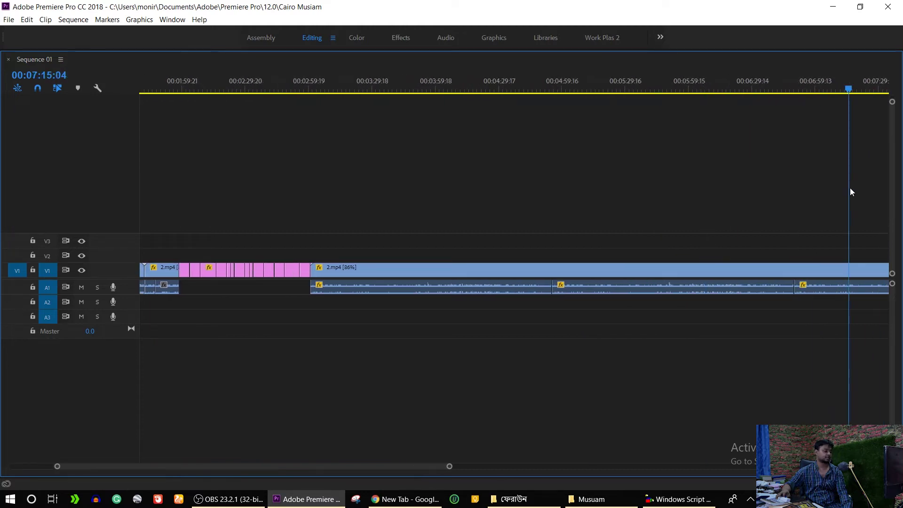
left_click_drag(272, 468, 377, 468)
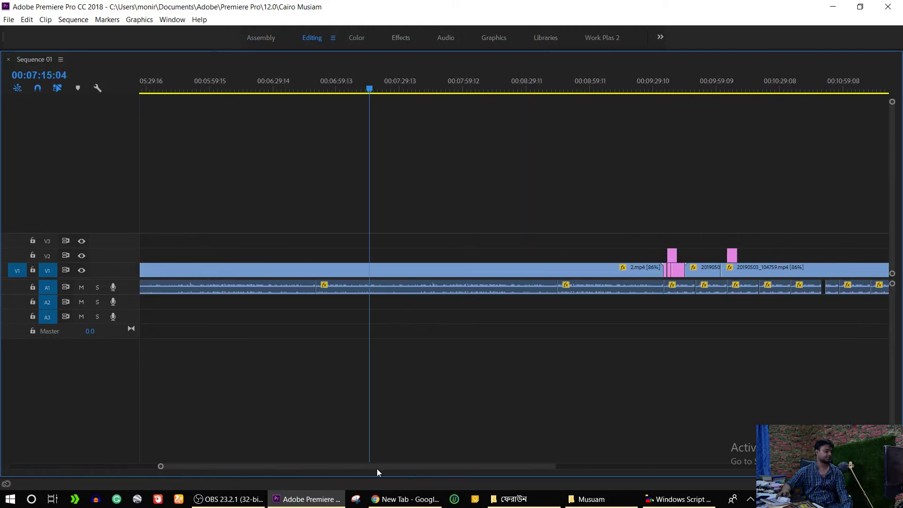
Zoom out, scrub the playhead to about 00:13:14, and restore the full panel layout.
key("minus")
key("minus")
key("minus")
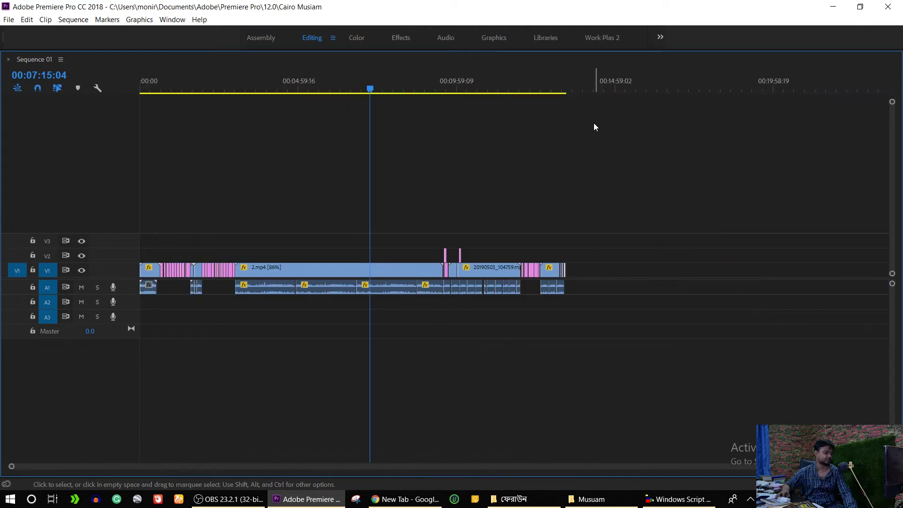
mouse_move(533, 87)
left_mouse_down()
mouse_move(561, 109)
mouse_move(550, 109)
left_mouse_up()
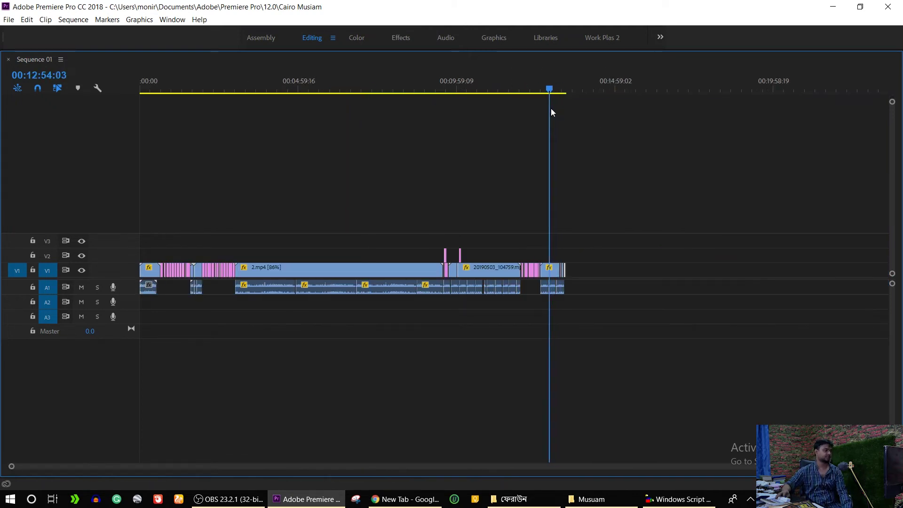
key("equal")
key("equal")
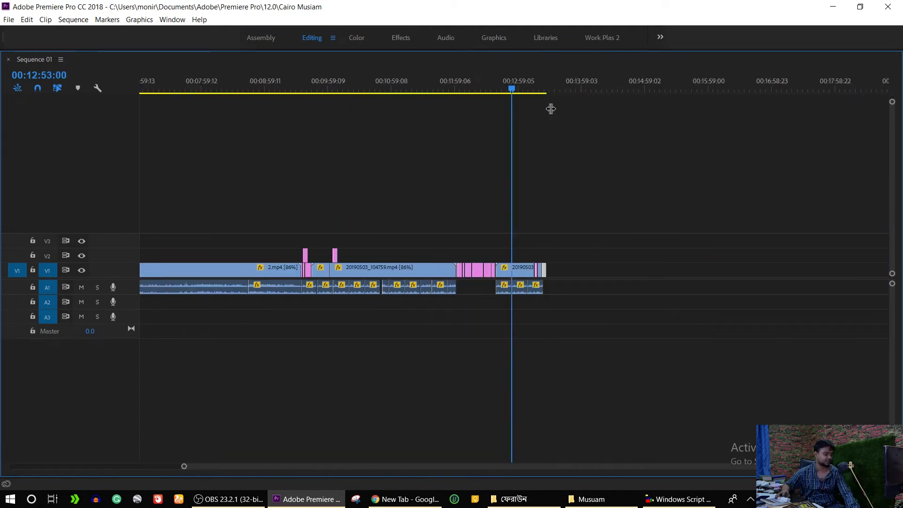
key("equal")
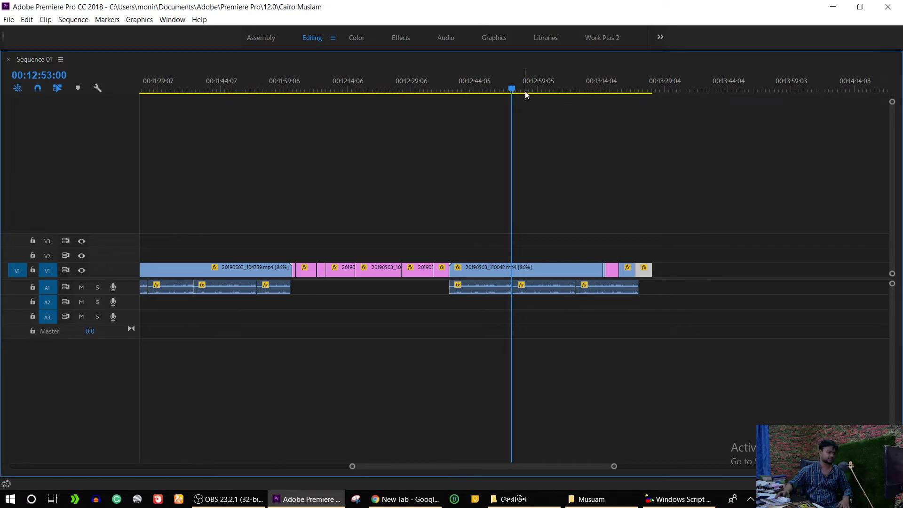
left_click_drag(511, 89, 595, 98)
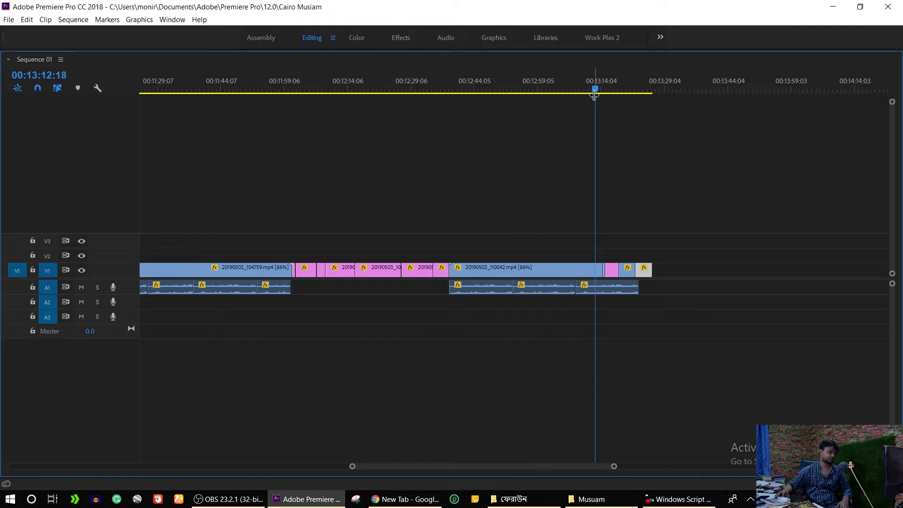
mouse_move(596, 87)
left_mouse_down()
mouse_move(616, 92)
mouse_move(603, 92)
left_mouse_up()
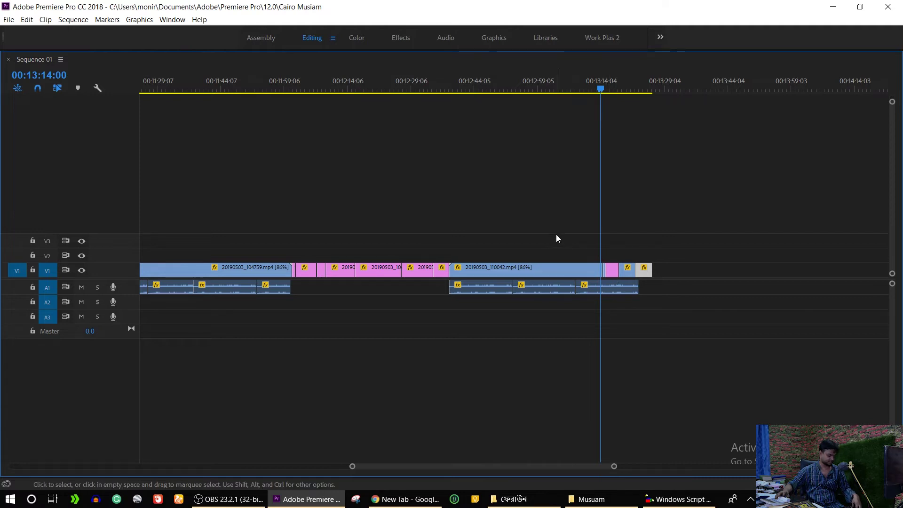
key("grave")
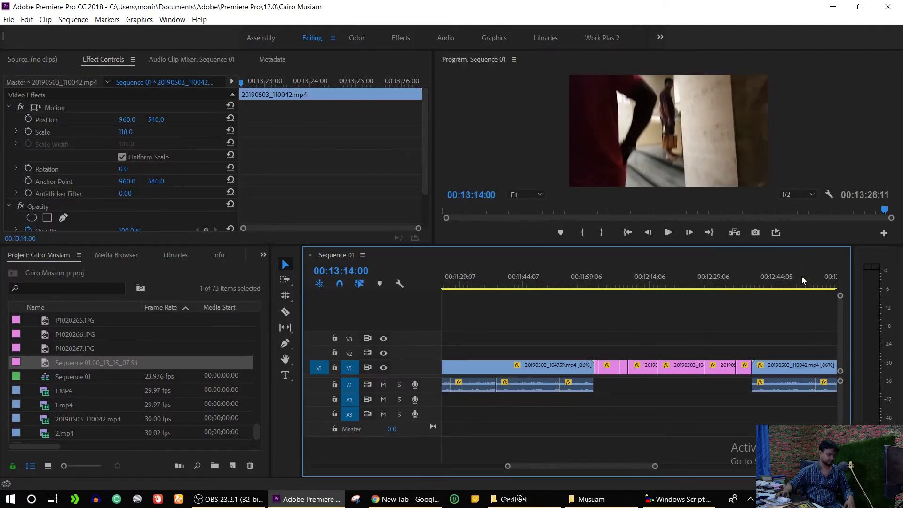
Zoom in and razor-cut the V1 clip at 00:13:14.
left_click_drag(630, 465, 662, 463)
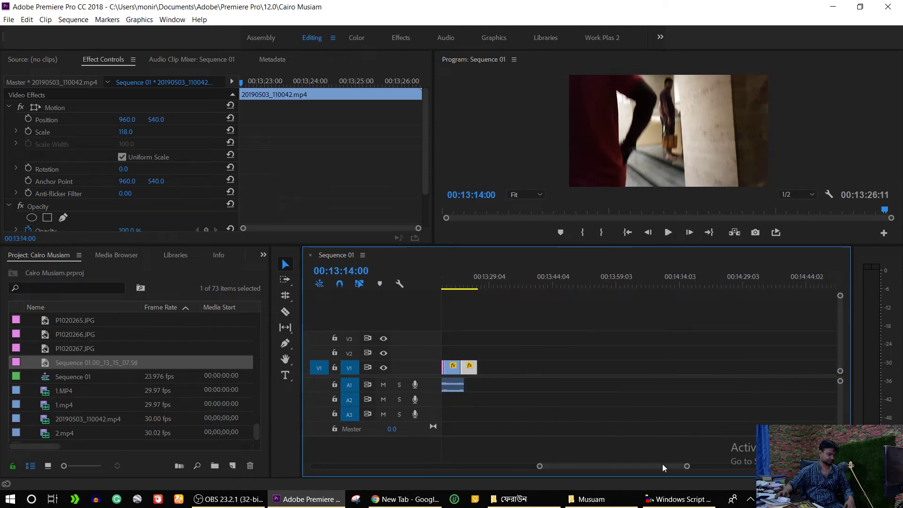
key("equal")
key("equal")
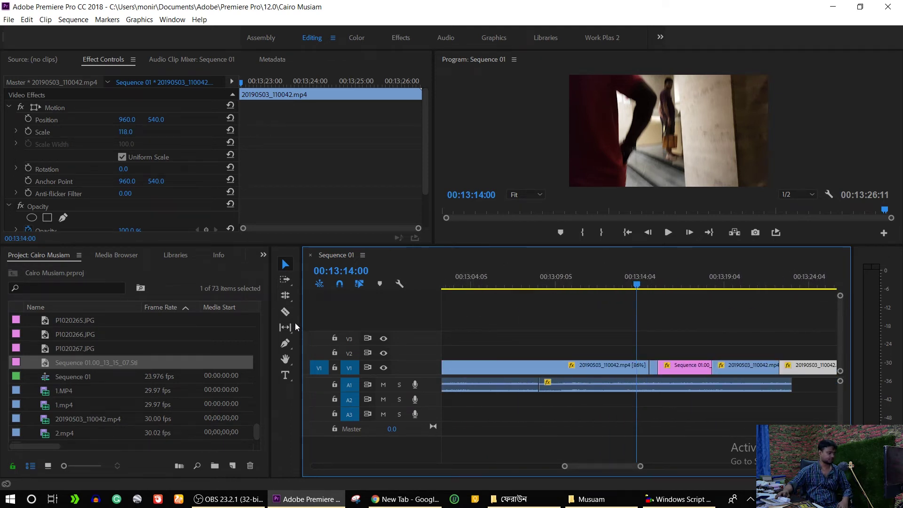
left_click(287, 312)
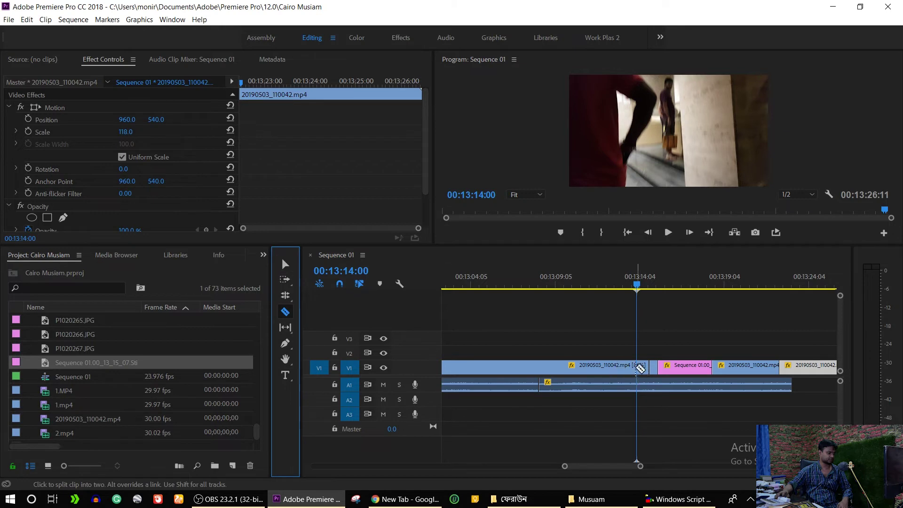
left_click(639, 368)
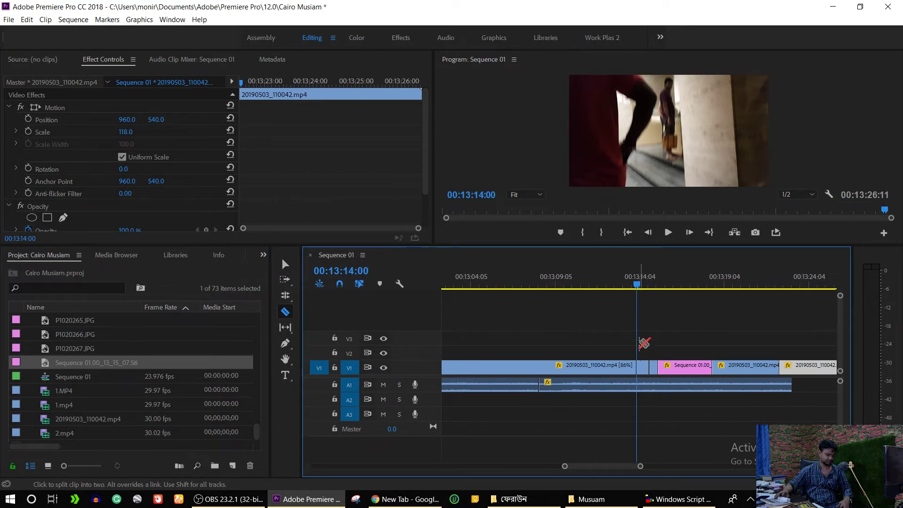
Cut V1 again at 00:13:20:17 and marquee-select the clips between the two cuts.
left_click_drag(640, 285, 753, 313)
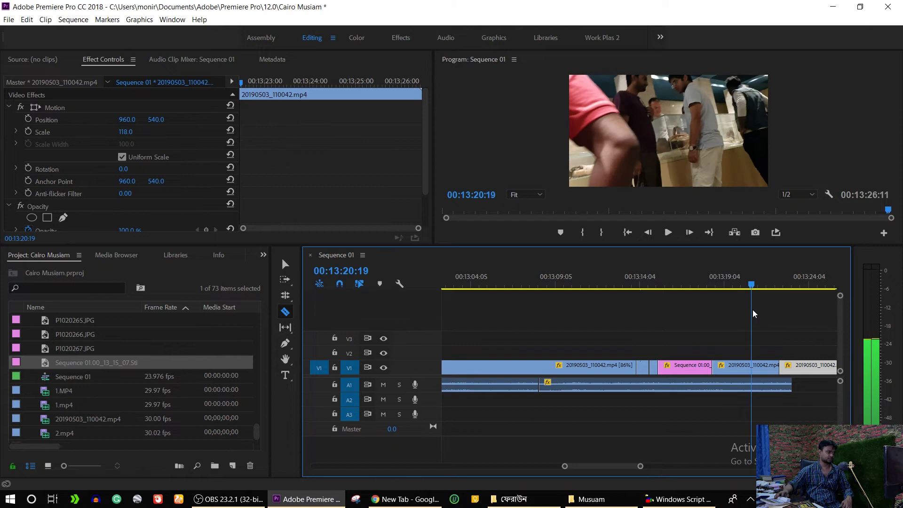
left_click_drag(753, 314, 750, 314)
left_click(752, 368)
key("v")
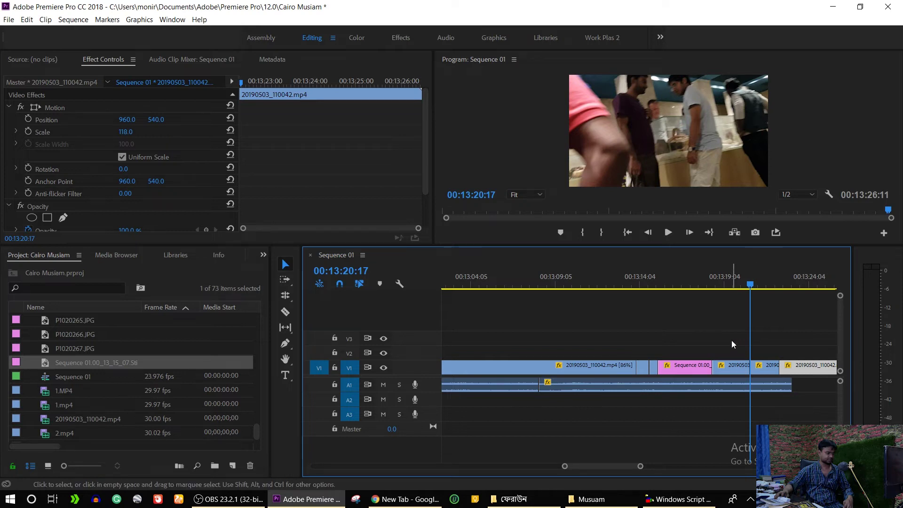
mouse_move(732, 340)
left_mouse_down()
mouse_move(645, 367)
mouse_move(657, 369)
left_mouse_up()
mouse_move(643, 284)
left_mouse_down()
mouse_move(655, 287)
mouse_move(647, 282)
left_mouse_up()
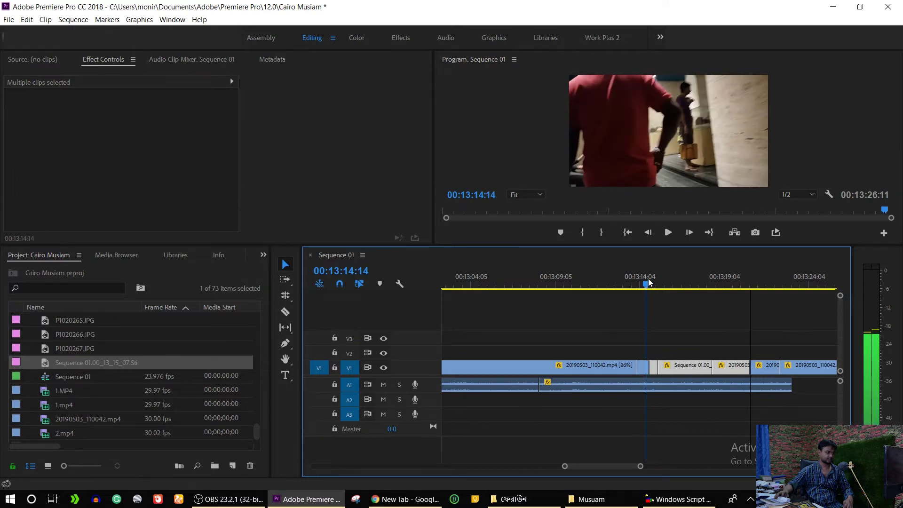
Nest the selected clips as Nested Sequence 01.
right_click(701, 369)
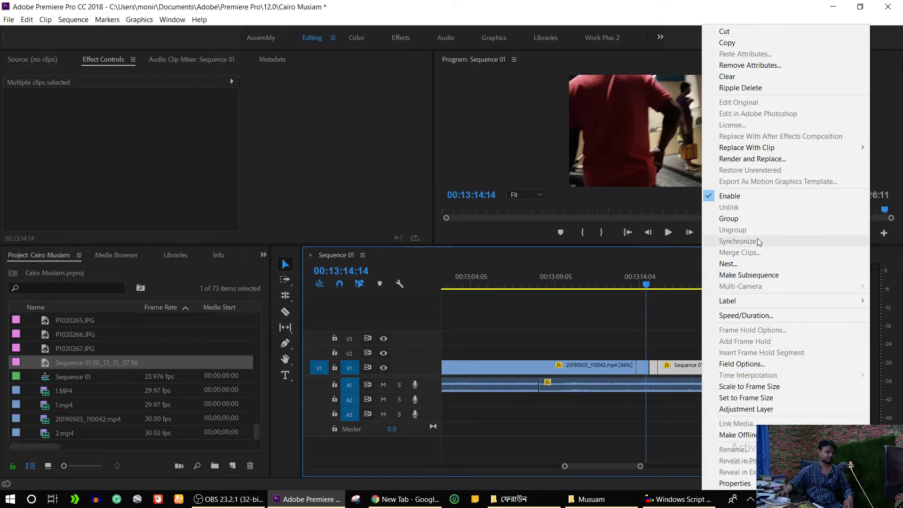
left_click(762, 265)
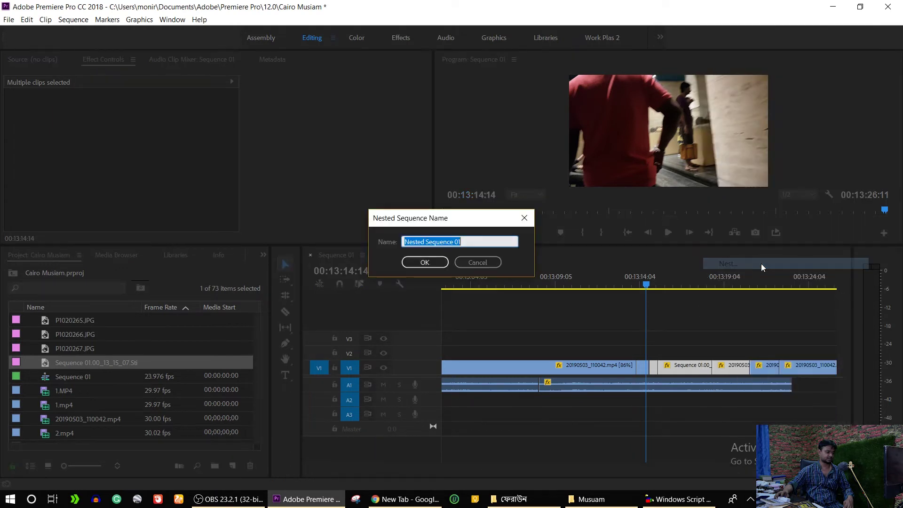
left_click(441, 261)
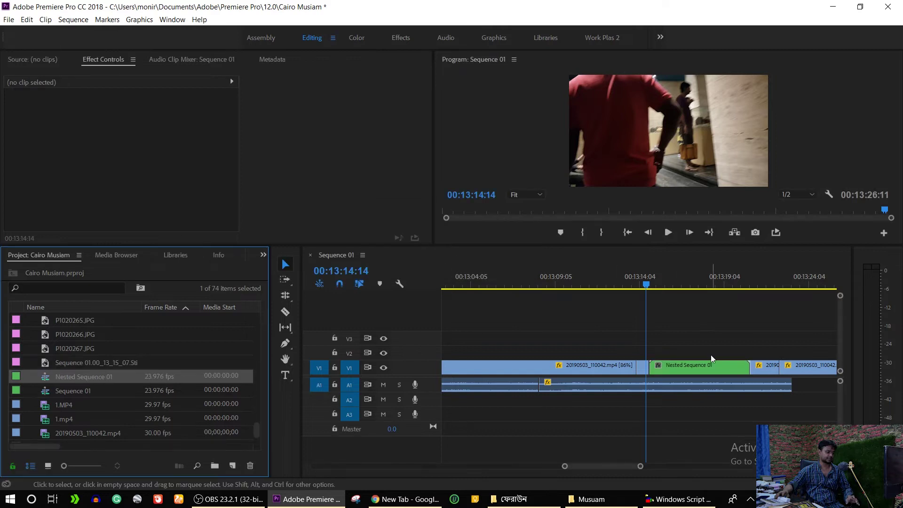
Alt-drag a copy of Nested Sequence 01 onto V2, slightly earlier in time.
left_click(712, 367)
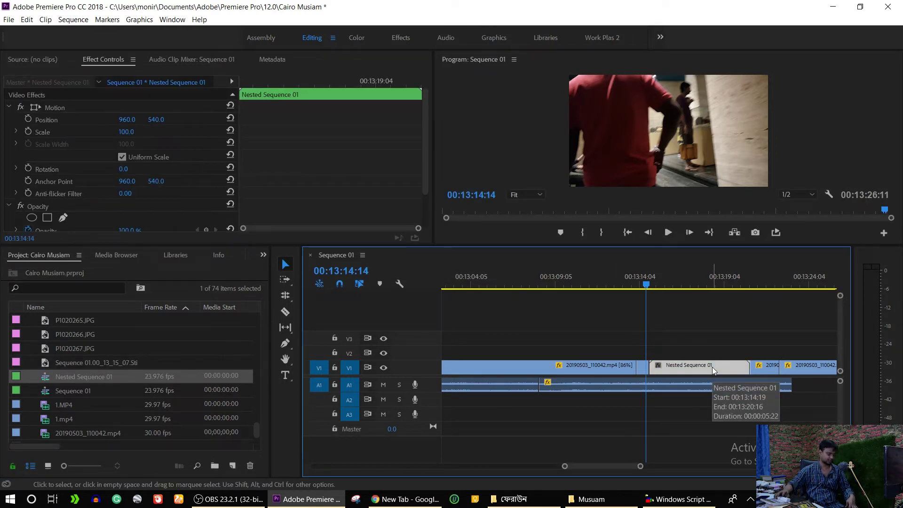
left_click_drag(712, 367, 715, 357)
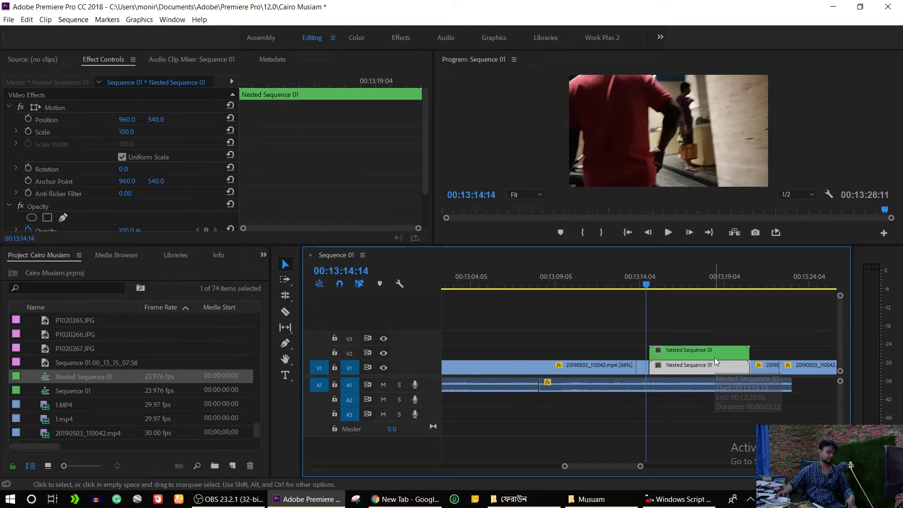
mouse_move(715, 356)
left_mouse_down()
mouse_move(609, 339)
mouse_move(605, 350)
left_mouse_up()
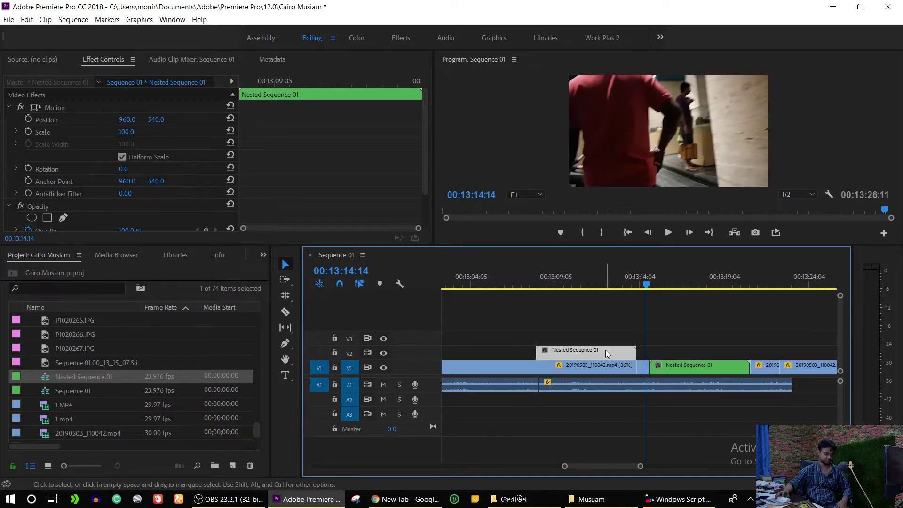
key("minus")
key("minus")
key("minus")
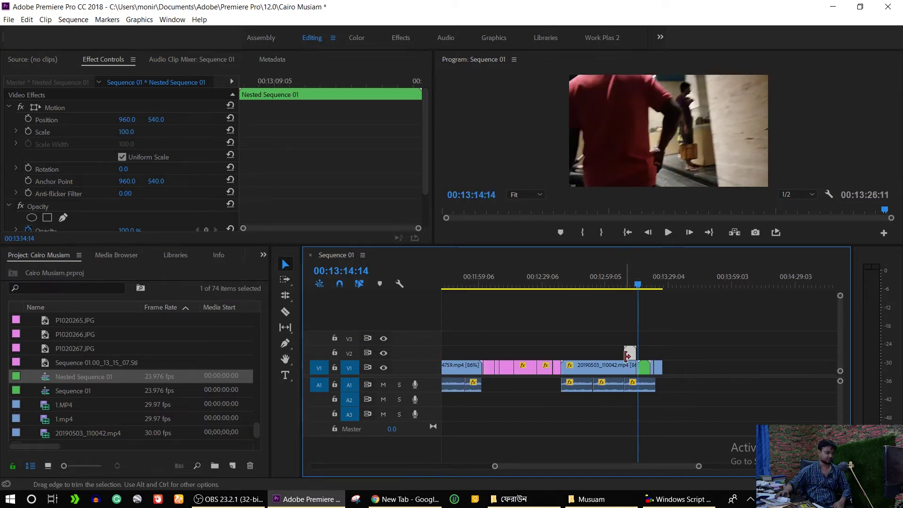
Shift the V2 clip earlier and review the footage around 00:12:45 with J, K, L playback.
left_click_drag(631, 352, 599, 353)
left_click(568, 287)
key("space")
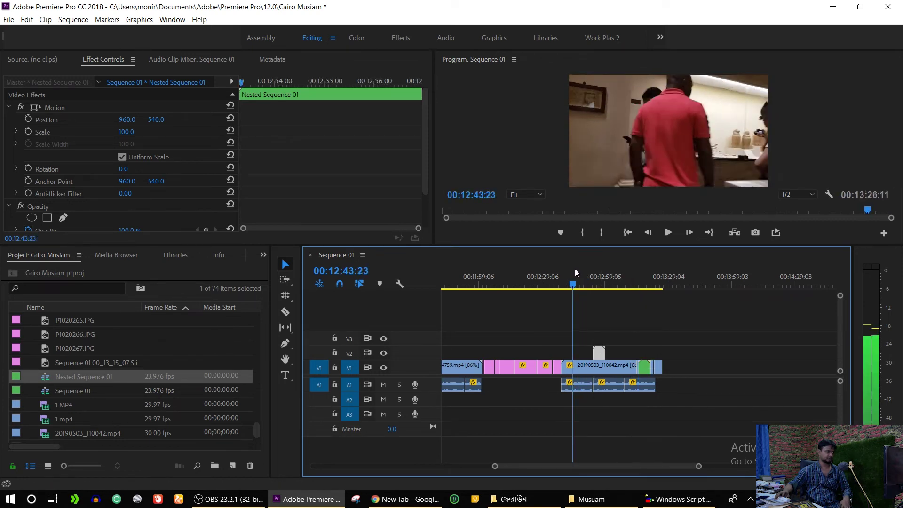
left_click_drag(572, 269, 580, 270)
key("j")
key("j")
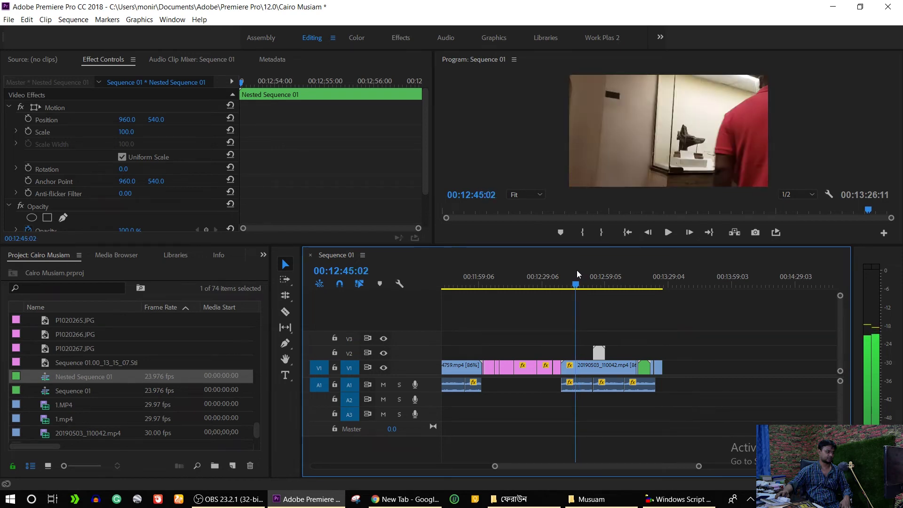
key("l")
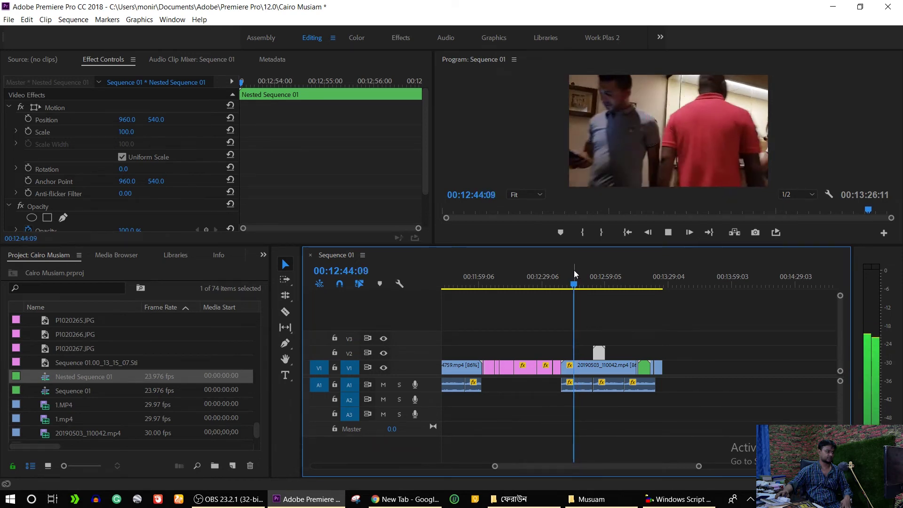
key("k")
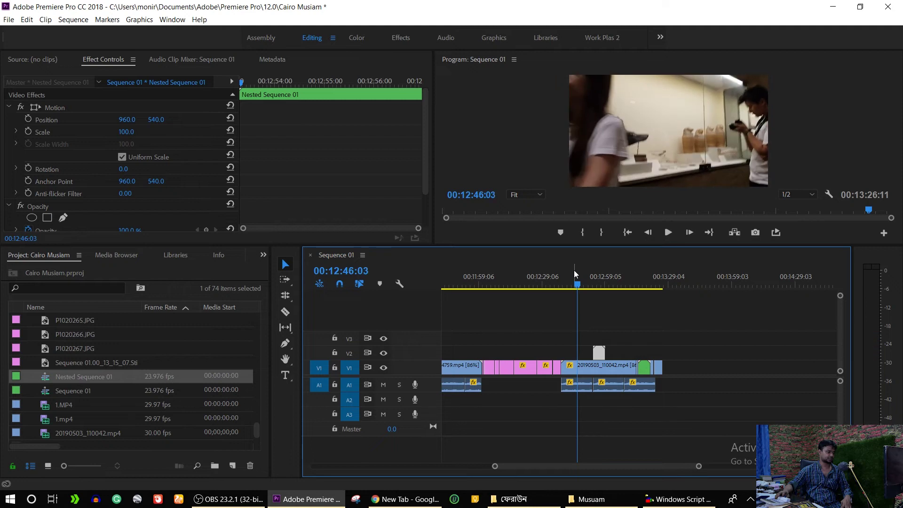
left_click(574, 270)
key("Left")
key("Left")
key("Left")
key("Left")
key("Left")
key("Left")
key("Left")
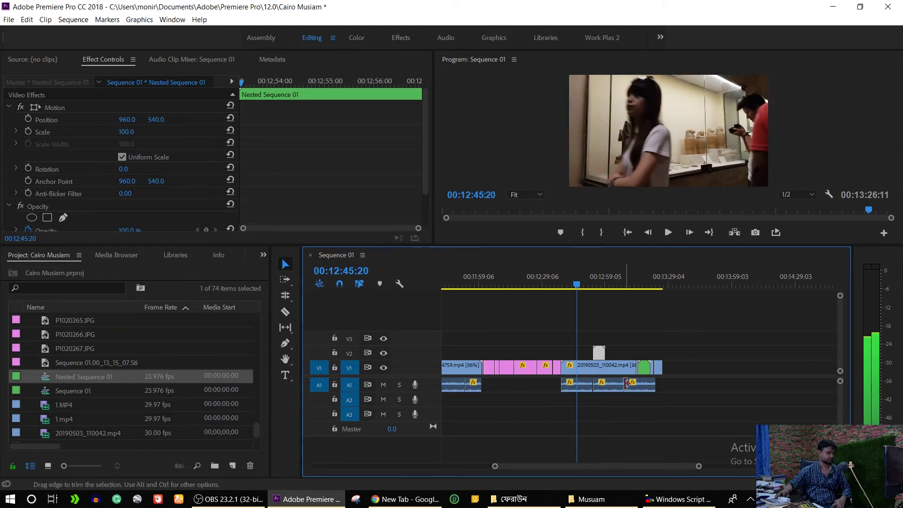
Razor-cut the 20190503_110042.mp4 clip on V1 at 00:12:45:20 and 00:12:47:17.
left_click(580, 368)
left_click(285, 312)
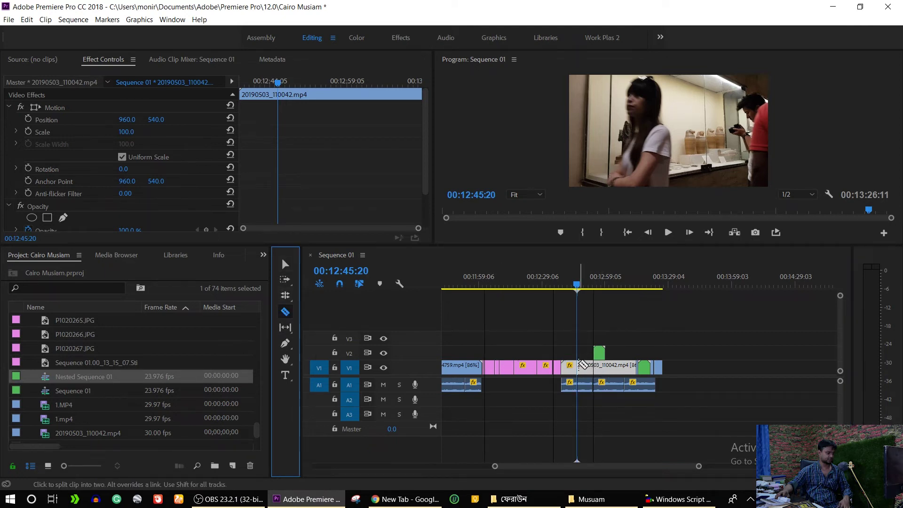
left_click(581, 367)
key("equal")
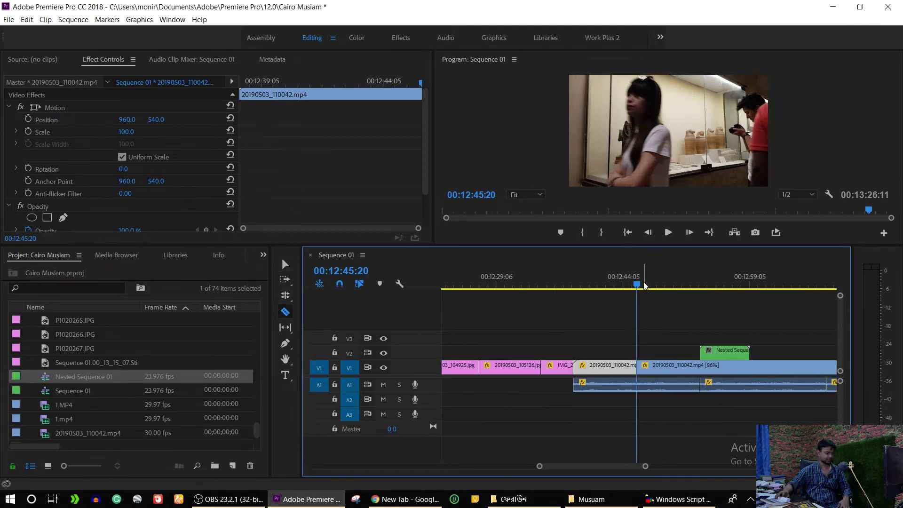
left_click_drag(637, 286, 664, 294)
left_click(662, 367)
Alt-drag a copy of the short piece between the cuts onto V2.
key("v")
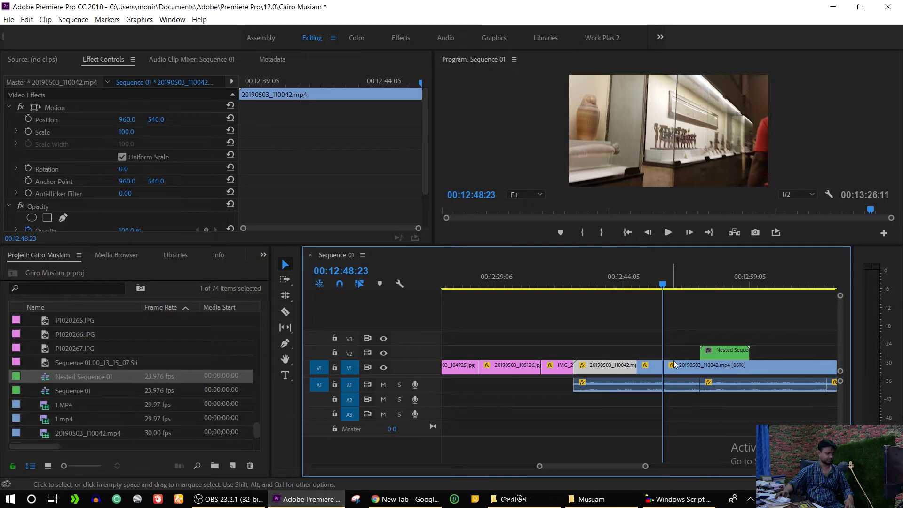
left_click(651, 370)
left_click_drag(647, 361, 648, 353)
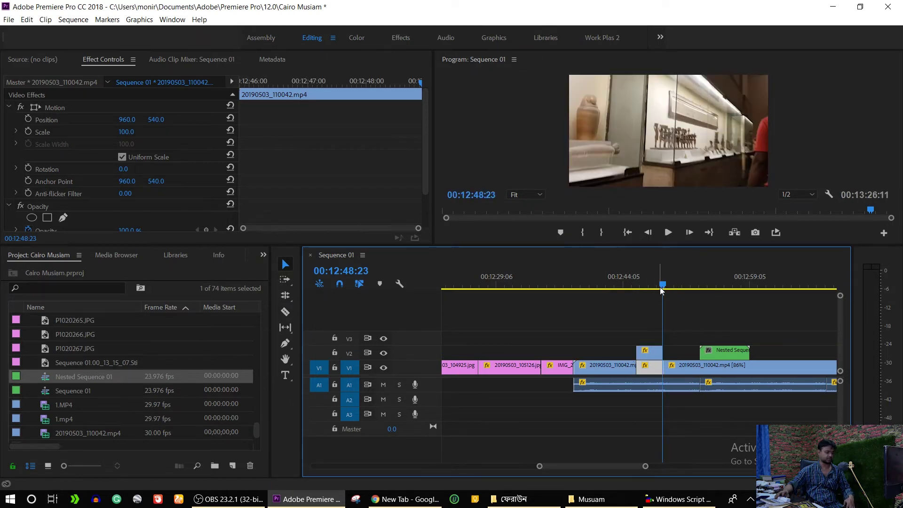
mouse_move(663, 286)
left_mouse_down()
mouse_move(558, 286)
mouse_move(450, 271)
left_mouse_up()
scroll(614, 298, "down", 3, "alt")
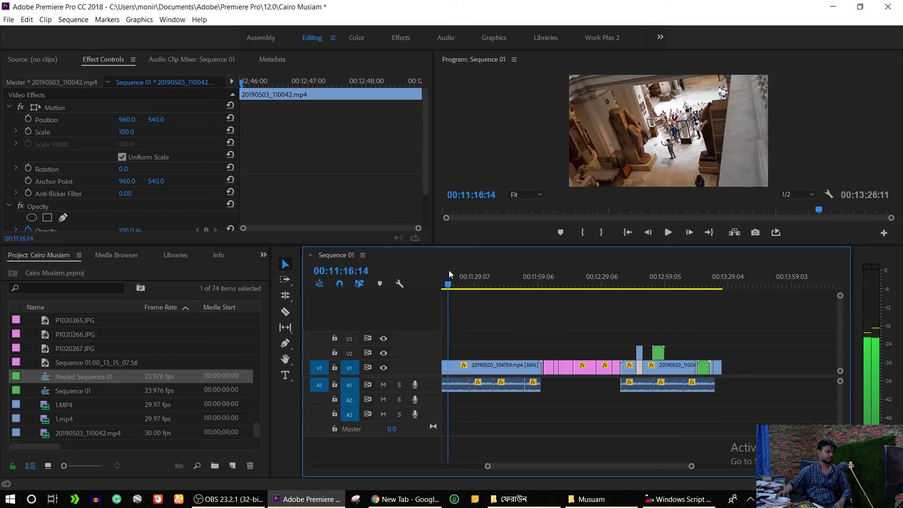
Zoom in and razor-cut the 20190503_104759.mp4 clip on V1 at about 00:11:19.
left_click_drag(450, 271, 447, 268)
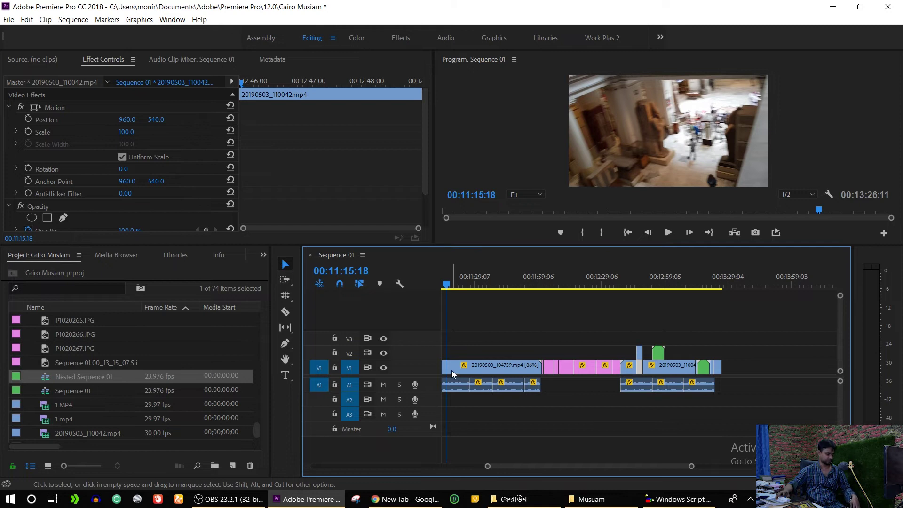
left_click(286, 312)
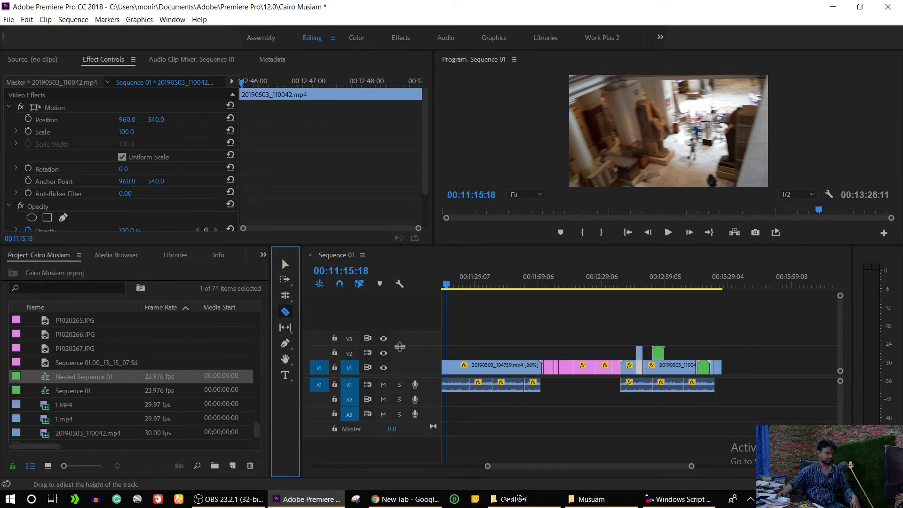
left_click(450, 366)
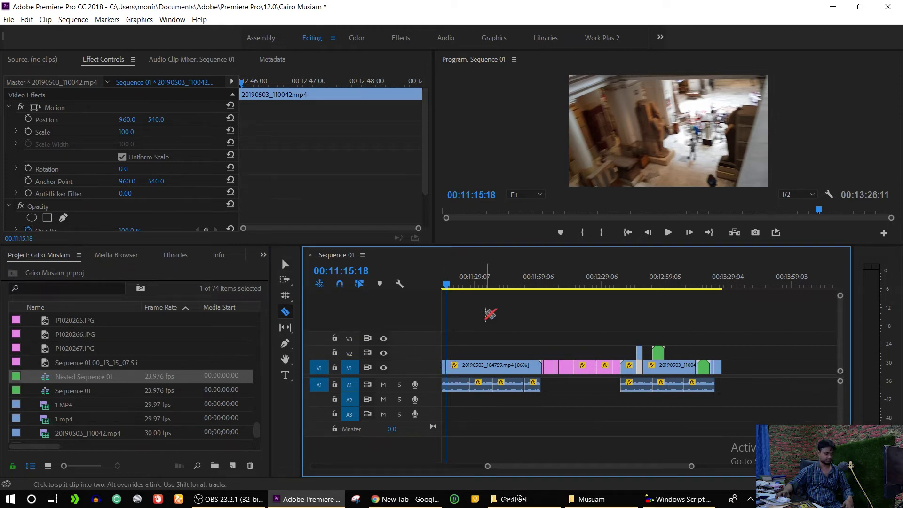
key("equal")
left_click_drag(635, 288, 667, 295)
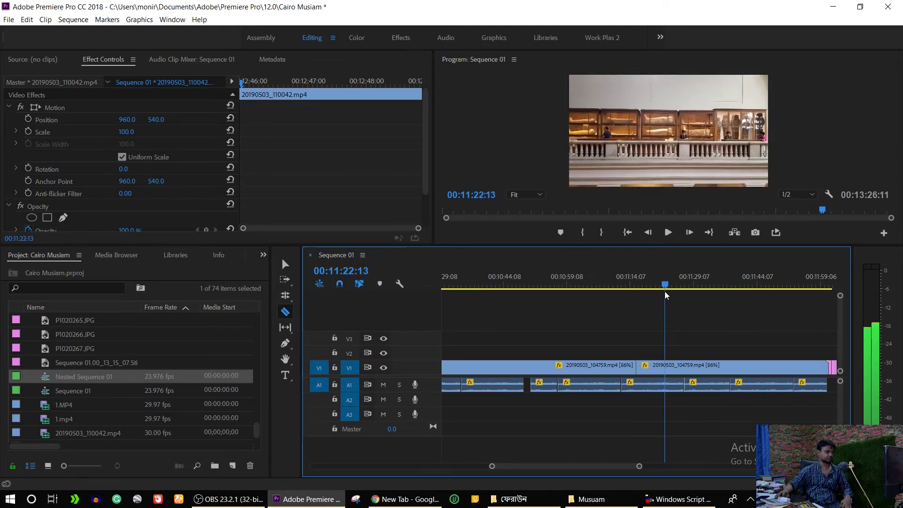
left_click_drag(666, 295, 656, 290)
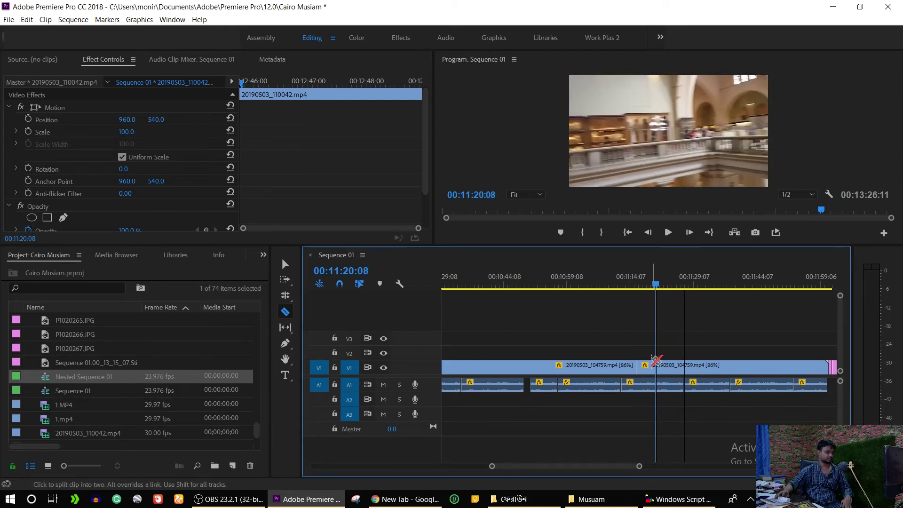
left_click_drag(647, 285, 652, 285)
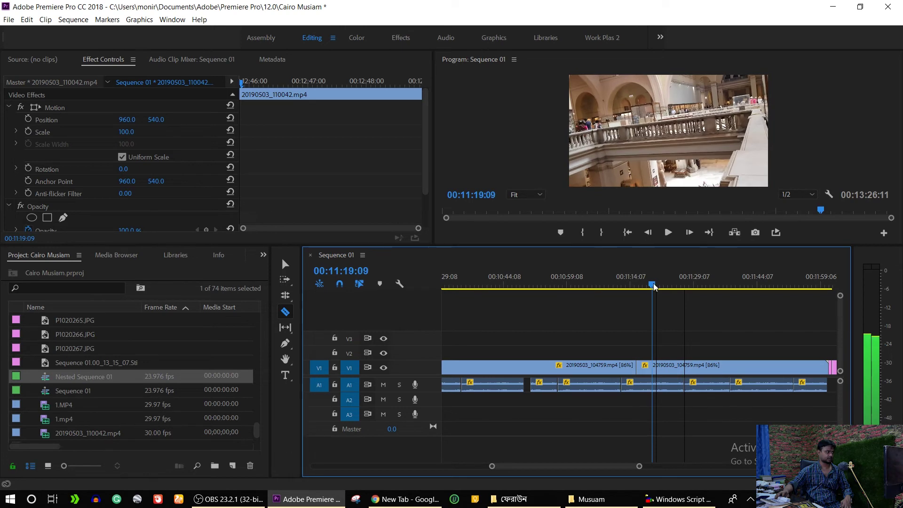
left_click(653, 368)
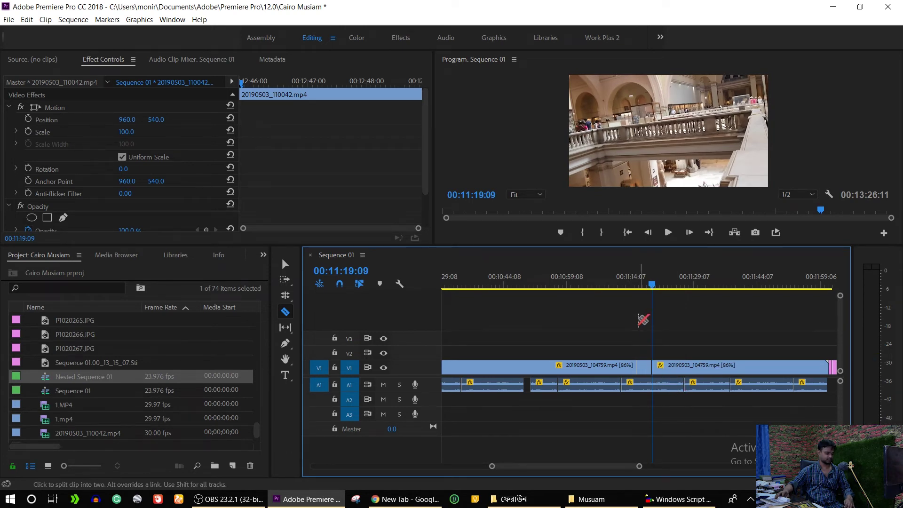
Lift the short piece at the cut up onto track V2.
key("v")
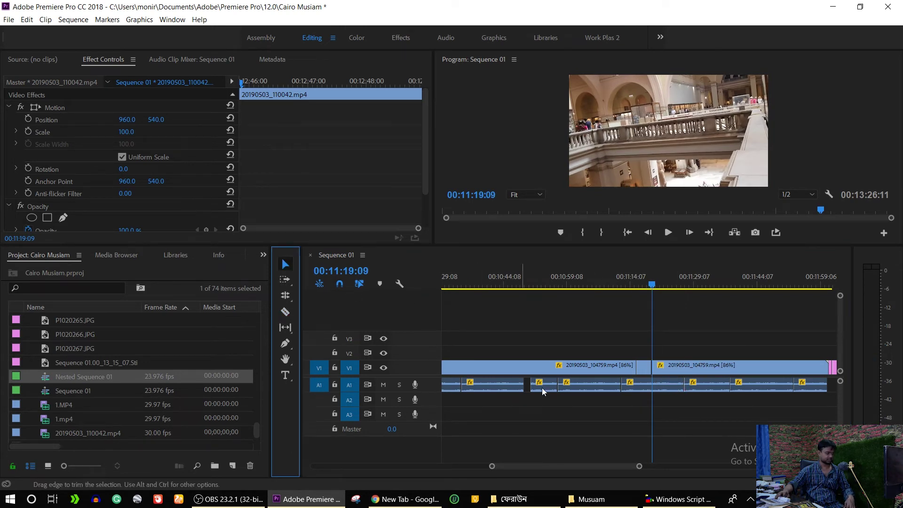
left_click(643, 370)
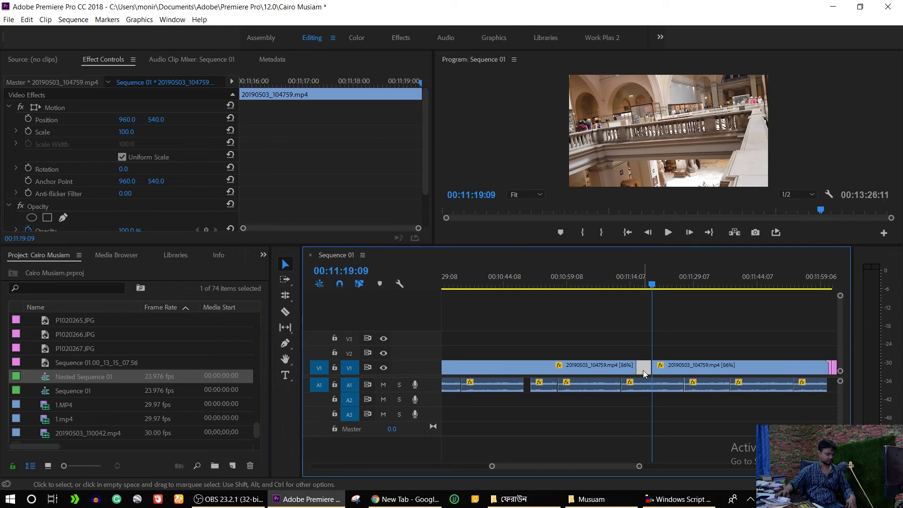
left_click_drag(645, 368, 647, 332)
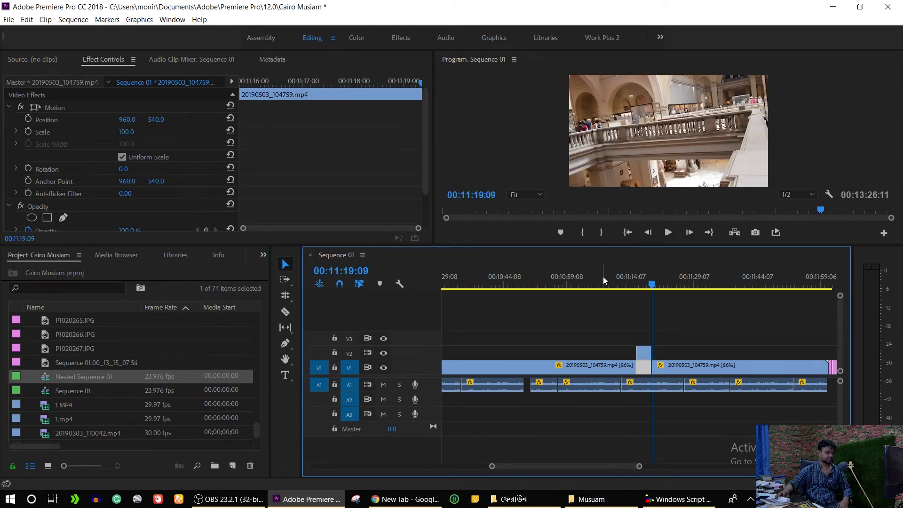
left_click(453, 280)
key("Up")
key("Up")
left_click_drag(546, 468, 505, 468)
Scrub and play through 2.mp4 to find the cut point at 00:08:24.
mouse_move(574, 282)
left_mouse_down()
mouse_move(547, 281)
mouse_move(559, 284)
left_mouse_up()
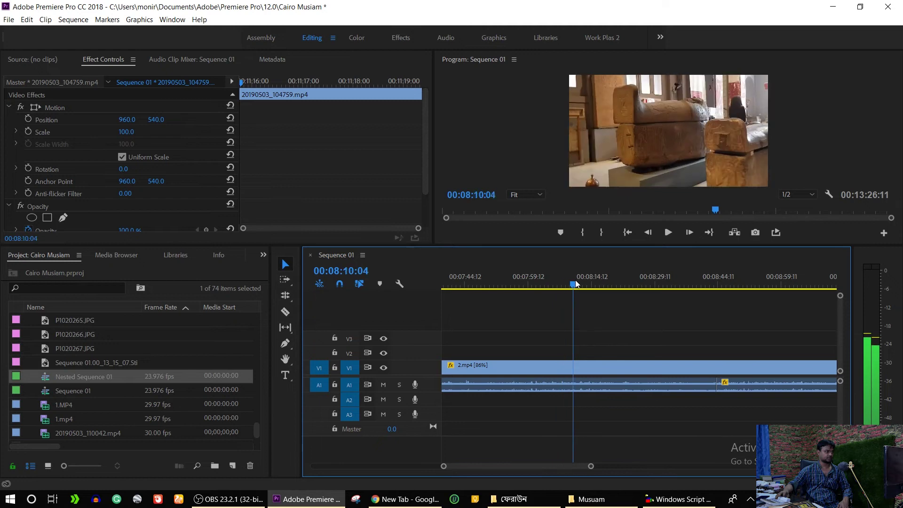
left_click_drag(559, 283, 552, 286)
key("minus")
key("minus")
left_click(614, 286)
left_click_drag(613, 285, 622, 285)
left_click_drag(635, 285, 631, 286)
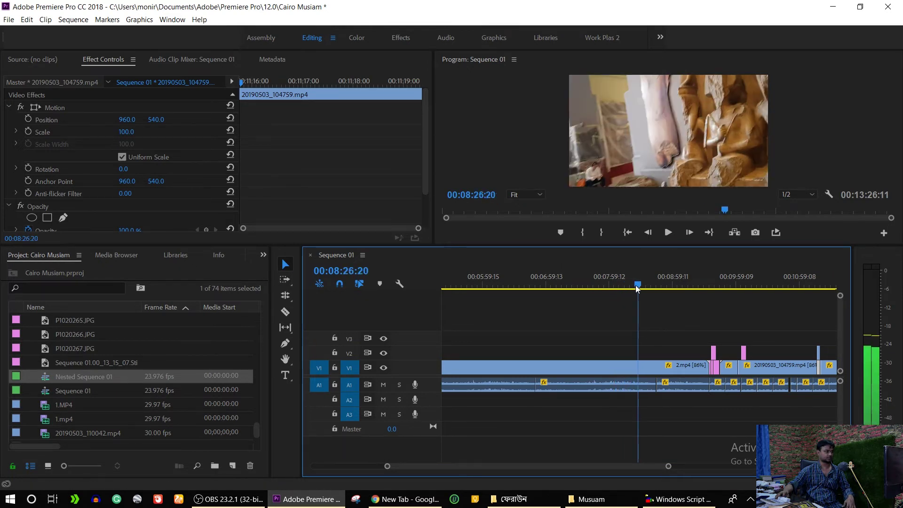
left_click_drag(632, 286, 632, 285)
key("space")
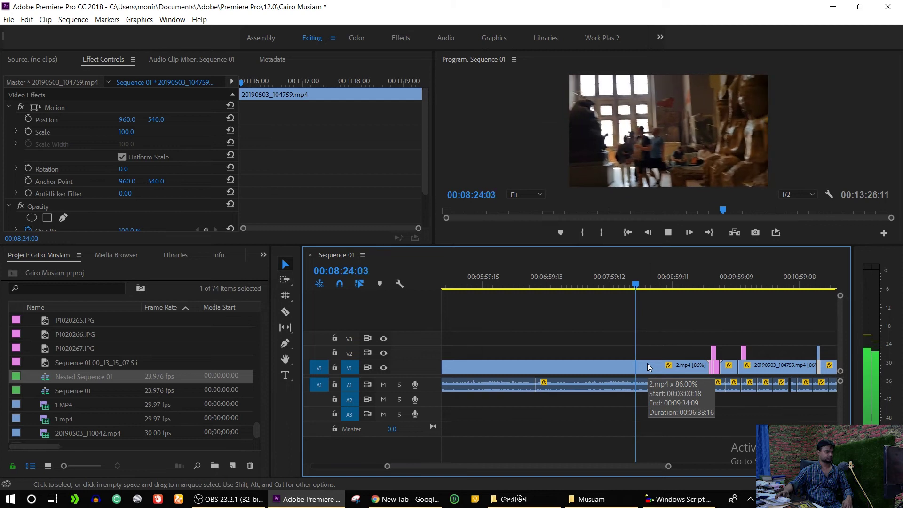
key("space")
Razor-cut 2.mp4 on V1 at 00:08:24:03 and 00:08:32:23.
left_click(643, 370)
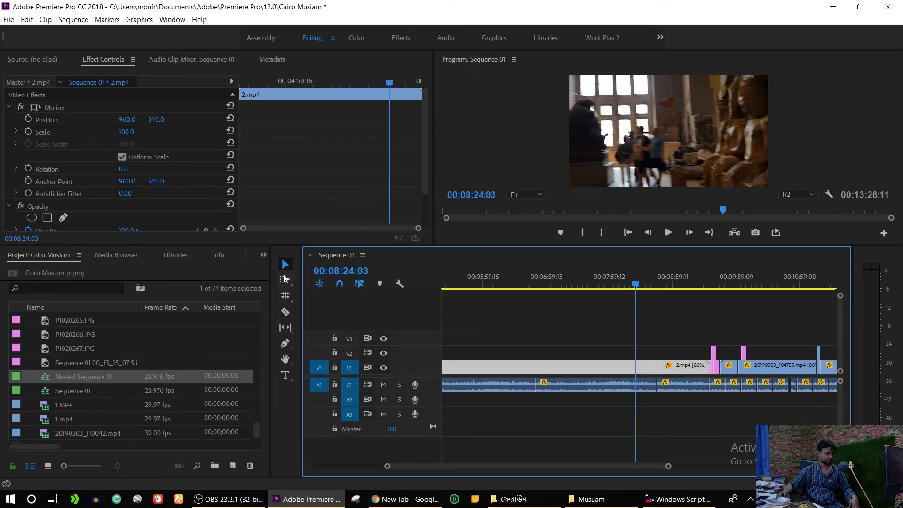
left_click(288, 312)
left_click(638, 367)
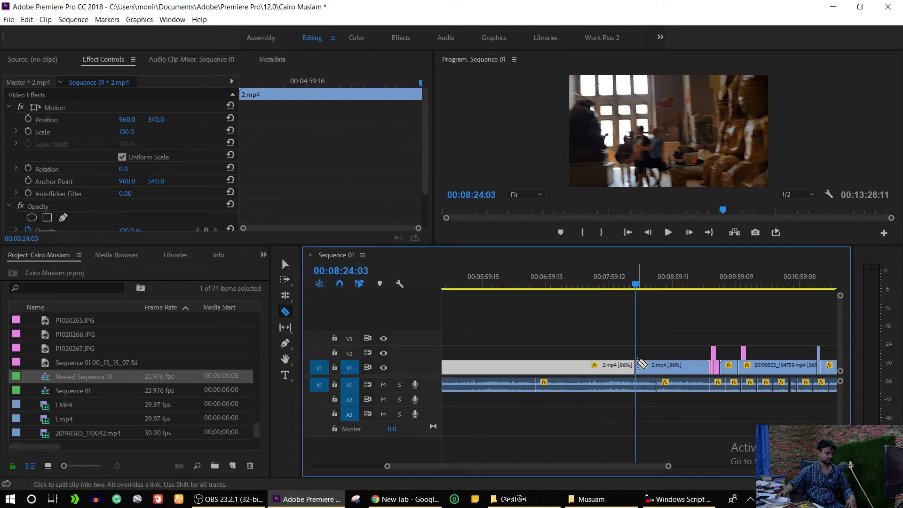
left_click(643, 287)
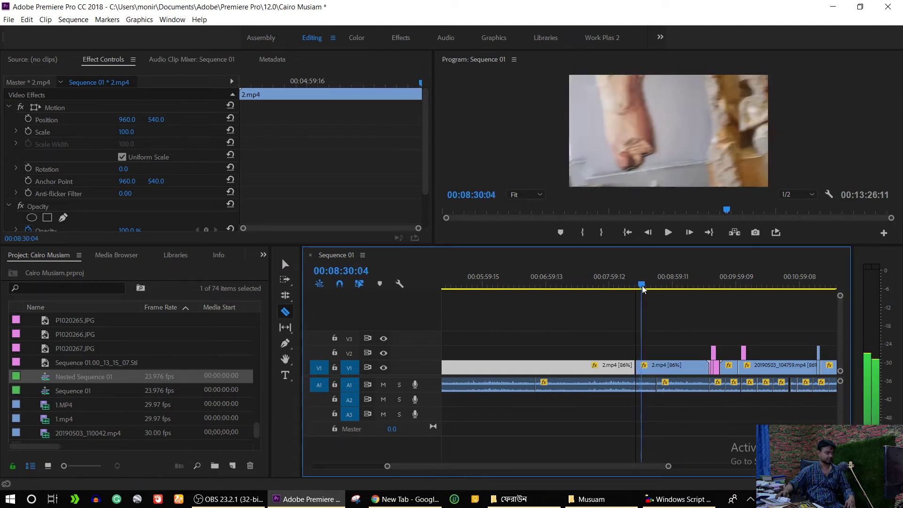
left_click_drag(644, 289, 646, 290)
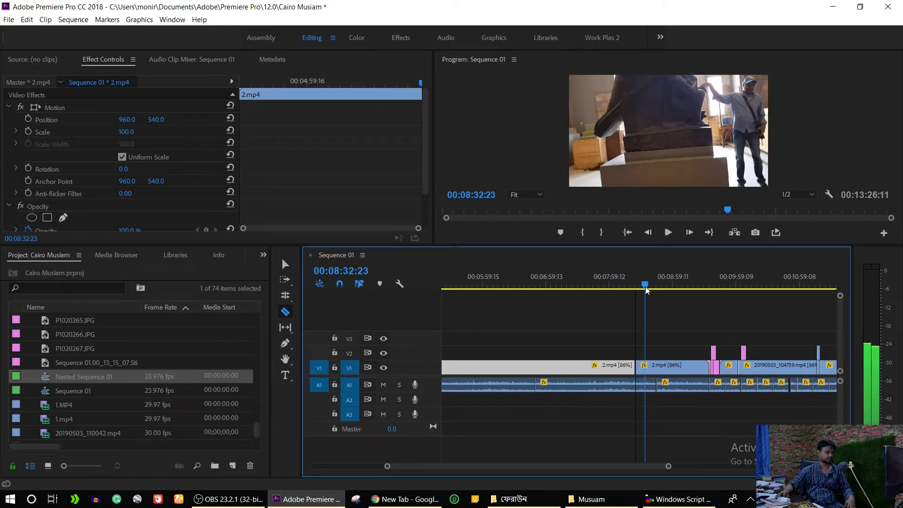
left_click(647, 367)
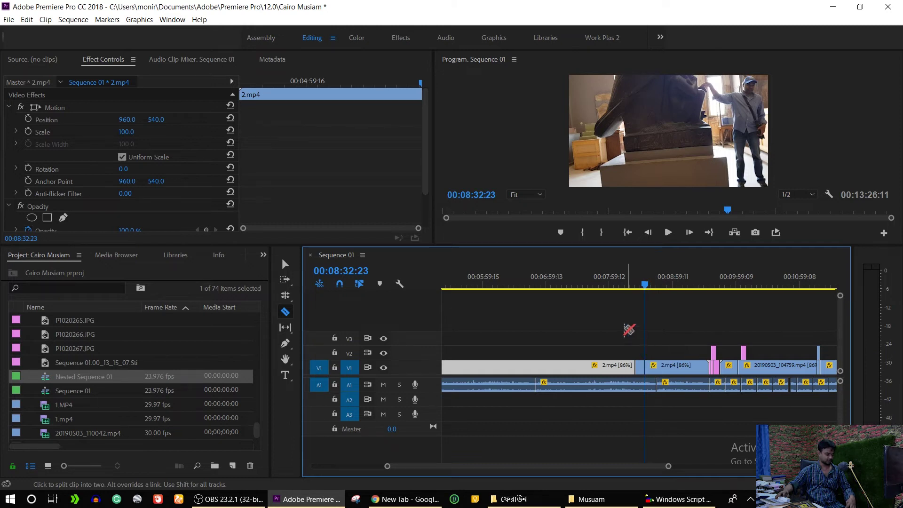
Raise the 2.mp4 piece between the cuts onto V2 and zoom the timeline out.
left_click(285, 265)
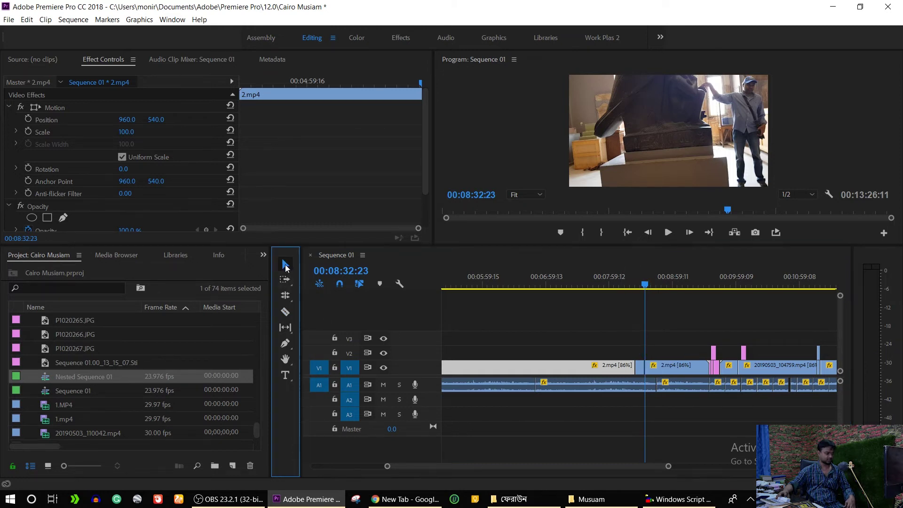
left_click(639, 366)
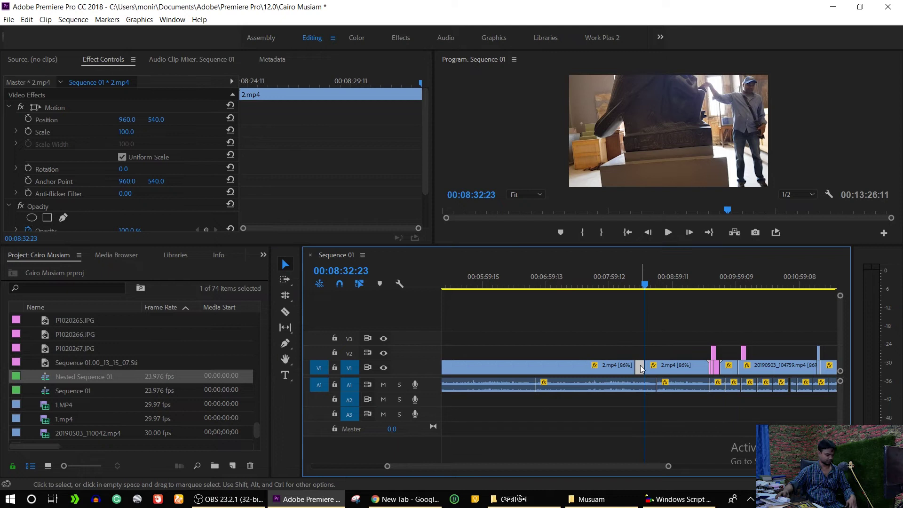
left_click_drag(639, 365, 643, 356)
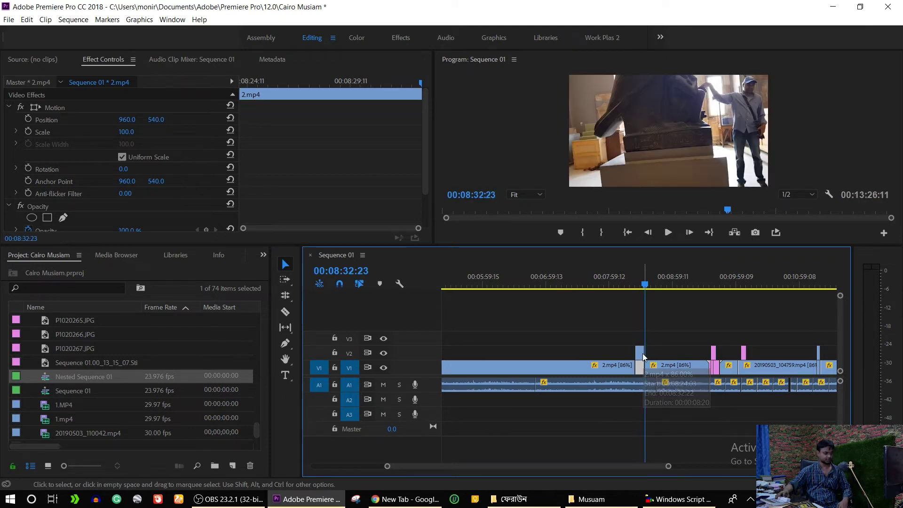
key("minus")
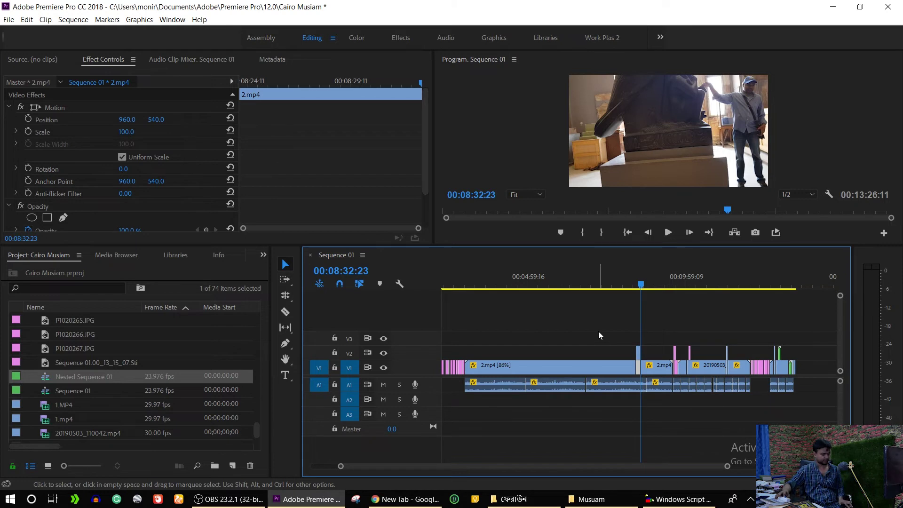
Shift all clips slightly later, then scrub to about 00:13:51 to find the short V2 clips.
key("ctrl+a")
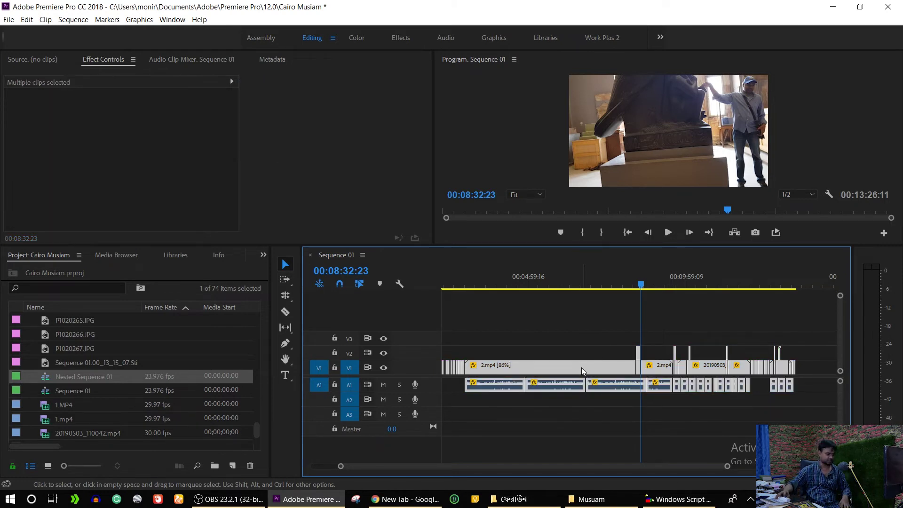
left_click_drag(581, 366, 616, 367)
key("minus")
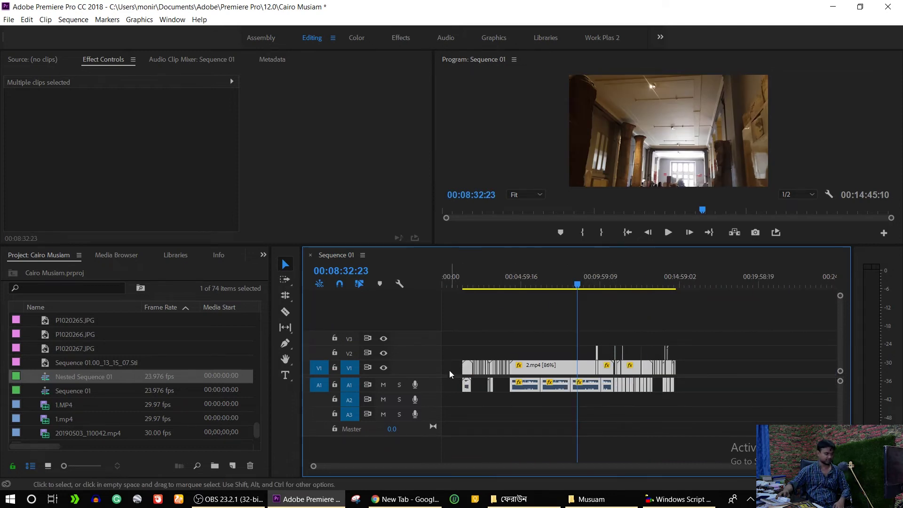
key("equal")
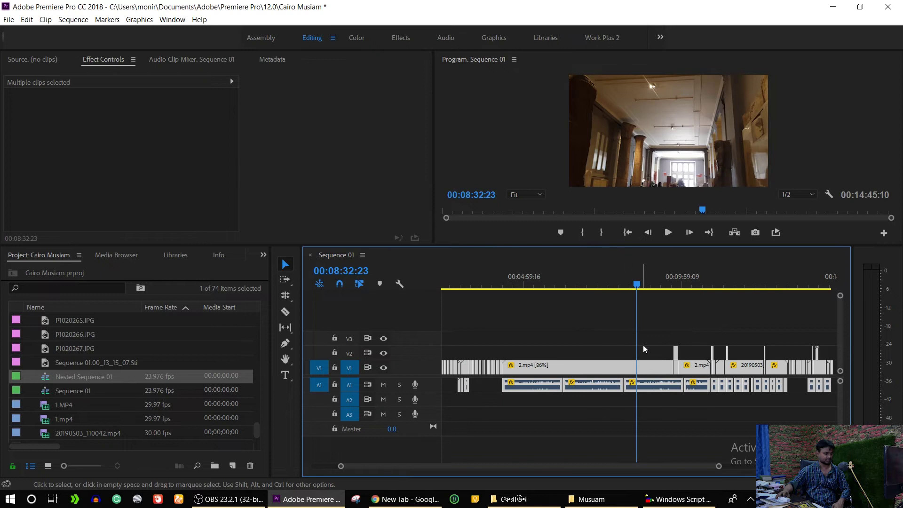
key("equal")
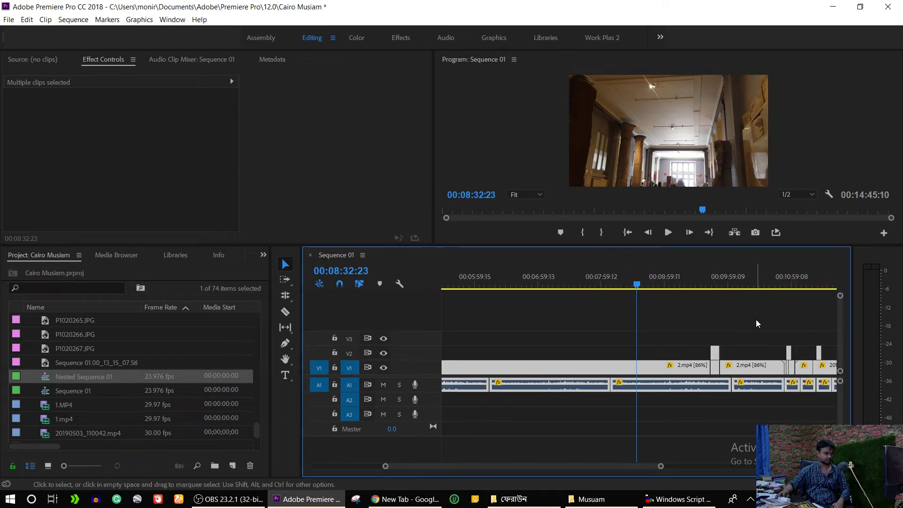
left_click(755, 319)
left_click_drag(772, 281, 799, 282)
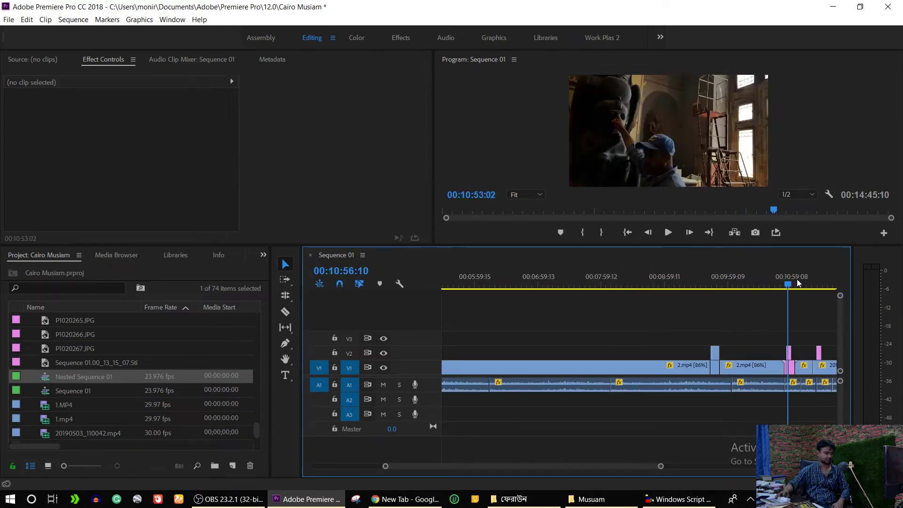
key("minus")
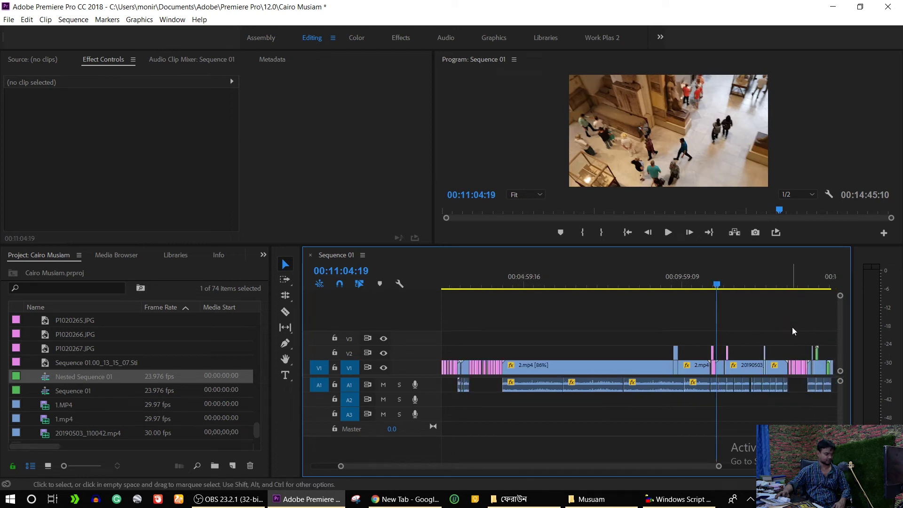
left_click_drag(803, 281, 804, 283)
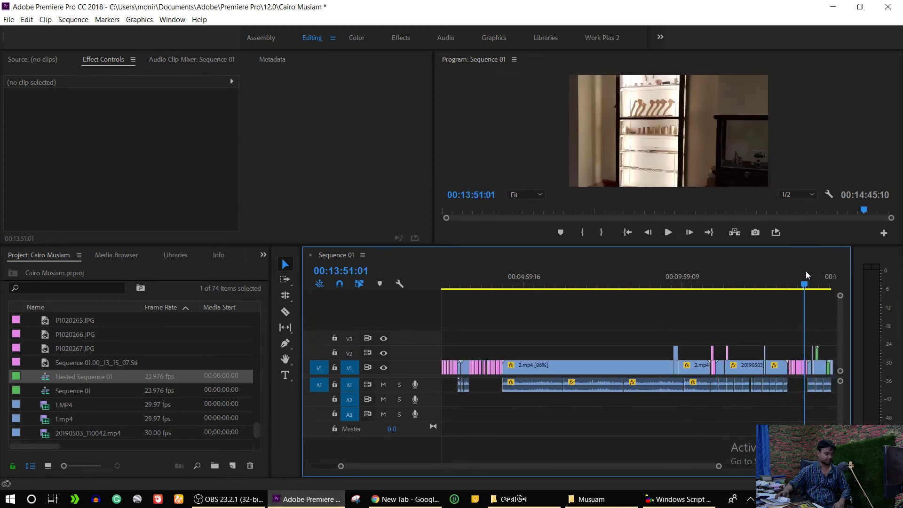
Drag the short V2 clips left until they sit at 00:00 at the start of the sequence.
left_click_drag(827, 351, 684, 353)
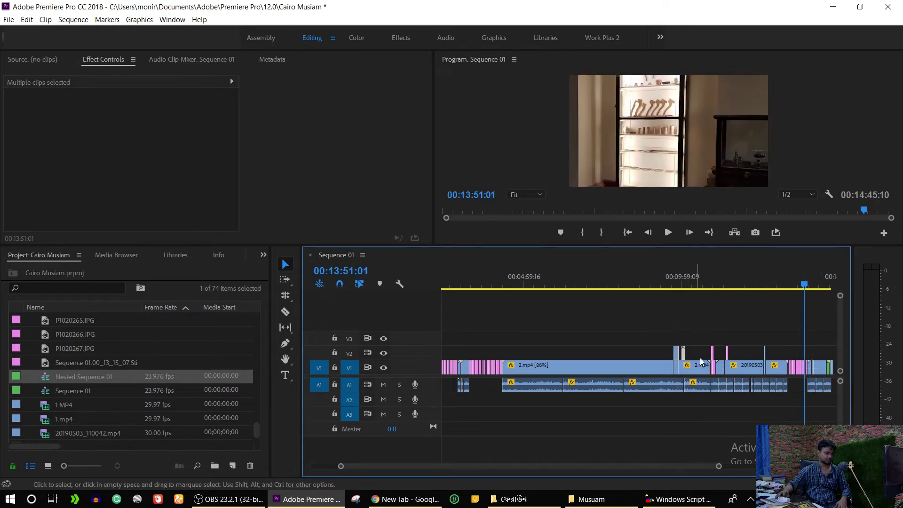
left_click(764, 352)
left_click(763, 353)
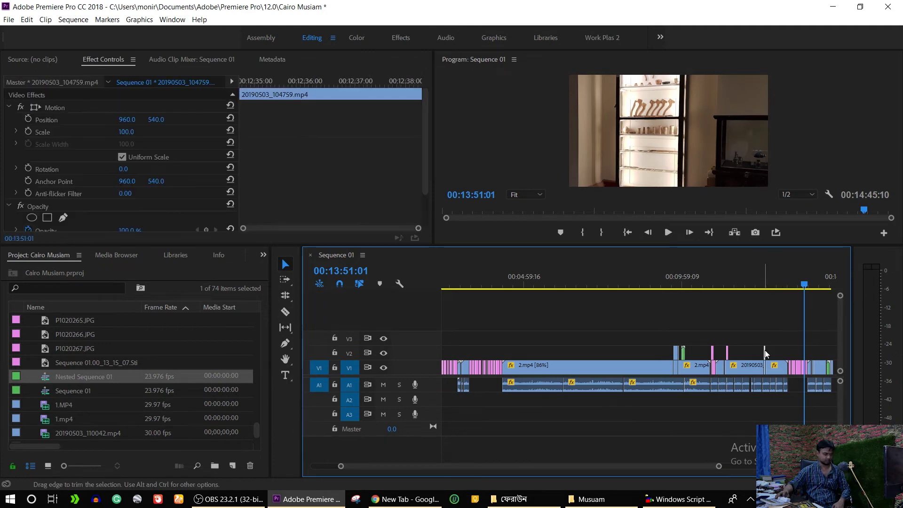
key("=")
left_click_drag(558, 352, 530, 352)
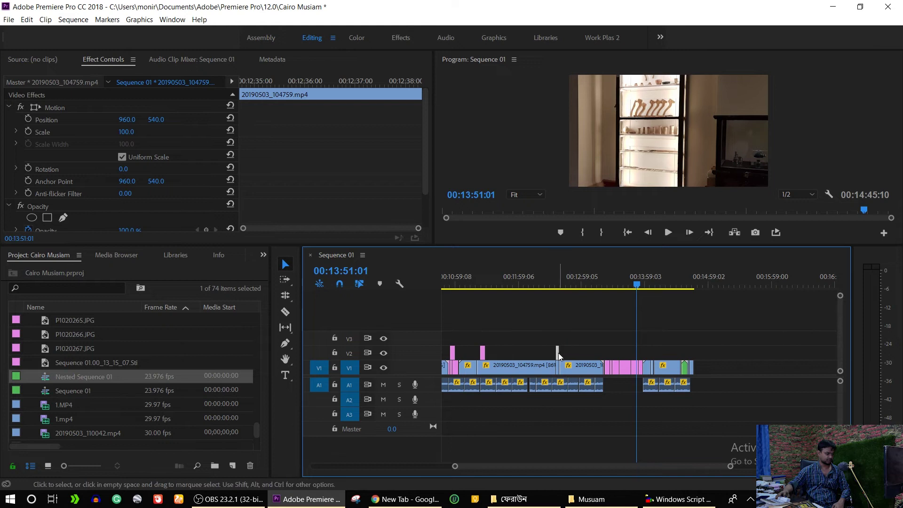
left_click_drag(529, 279, 377, 298)
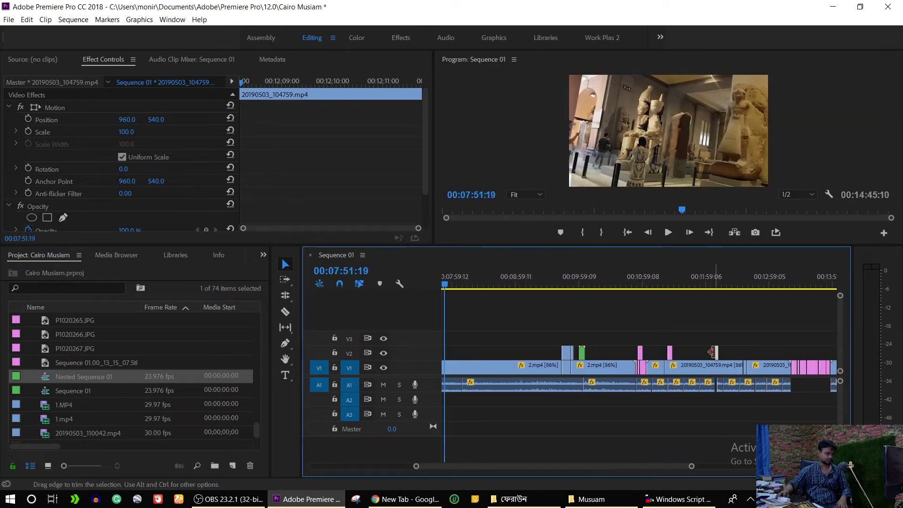
mouse_move(717, 354)
left_mouse_down()
mouse_move(555, 341)
mouse_move(529, 358)
left_mouse_up()
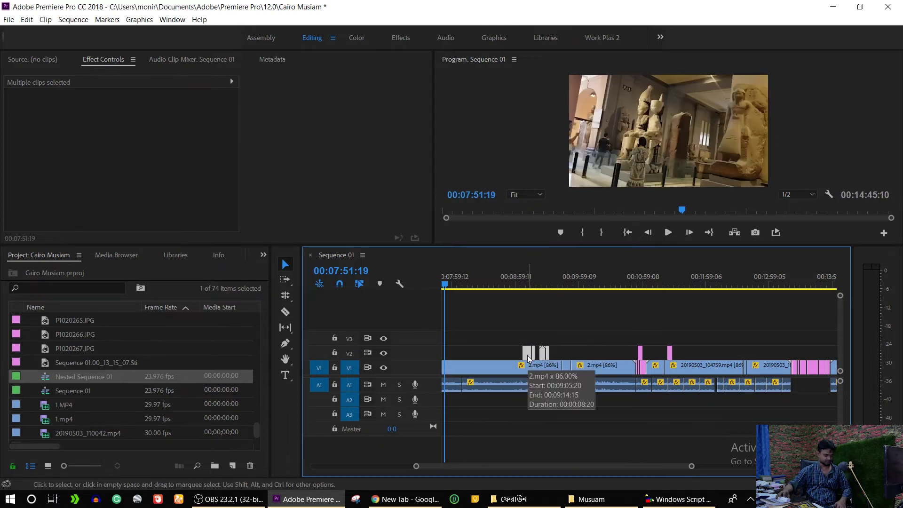
key("minus")
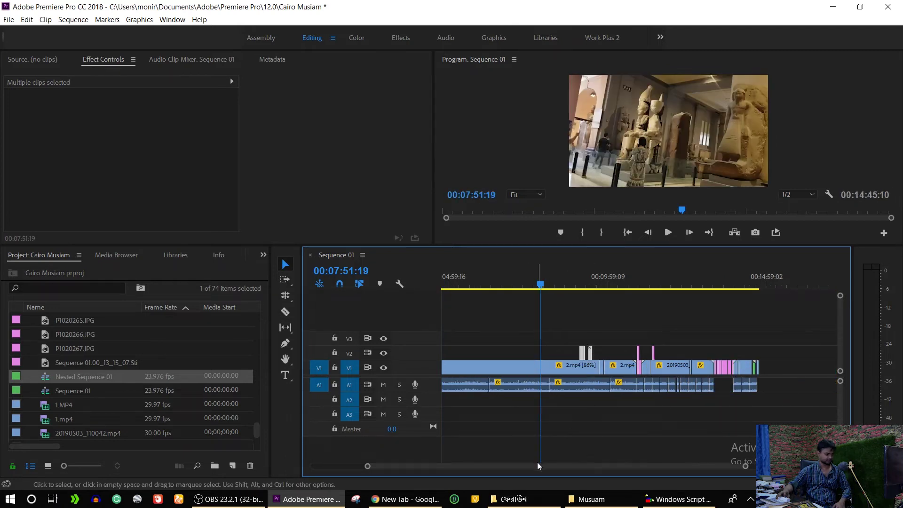
left_click_drag(537, 466, 477, 473)
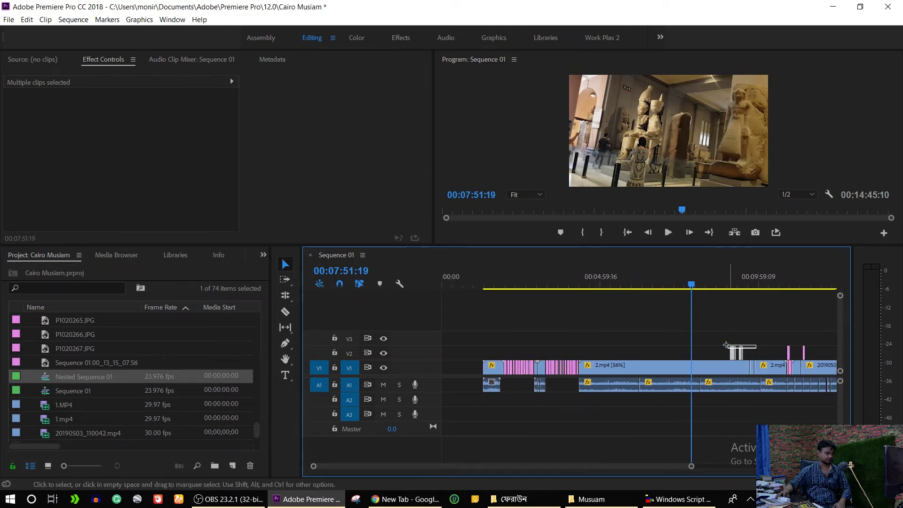
left_click_drag(736, 355, 435, 371)
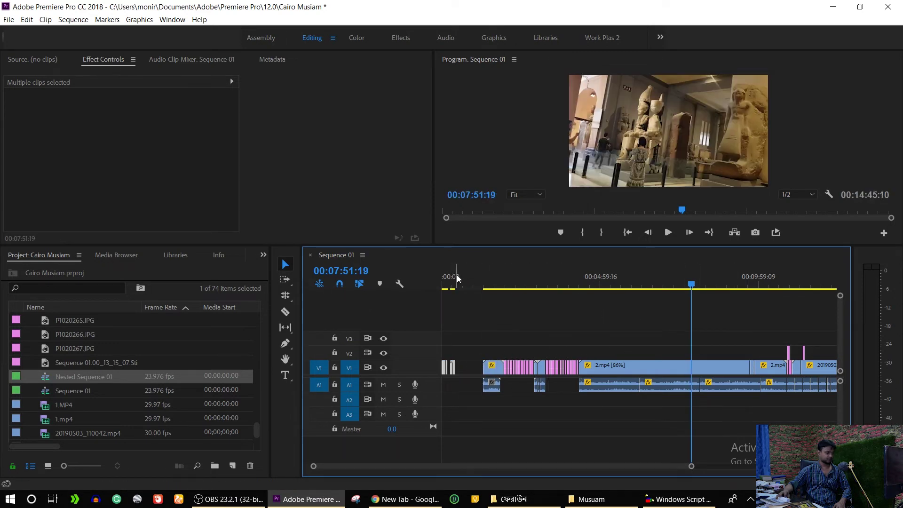
Ripple delete the empty gap on V1 after the opening clips.
left_click_drag(455, 276, 412, 276)
key("=")
key("=")
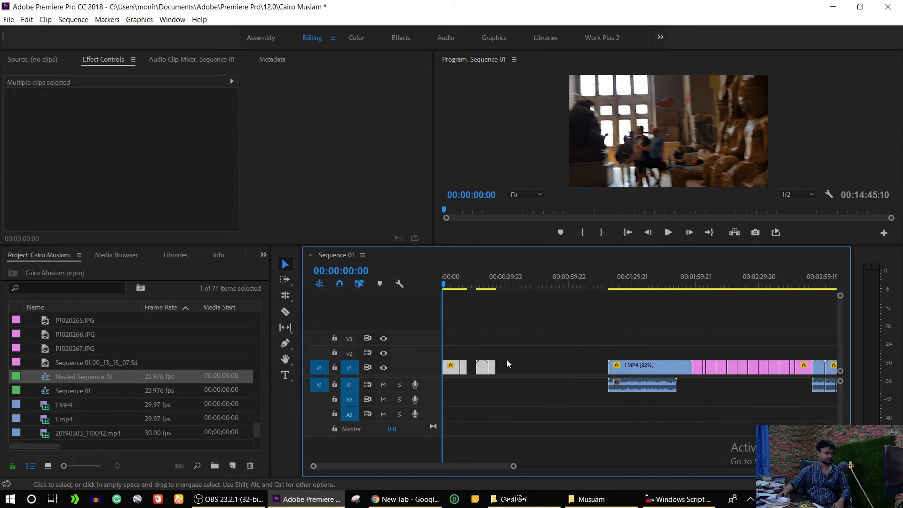
left_click(474, 368)
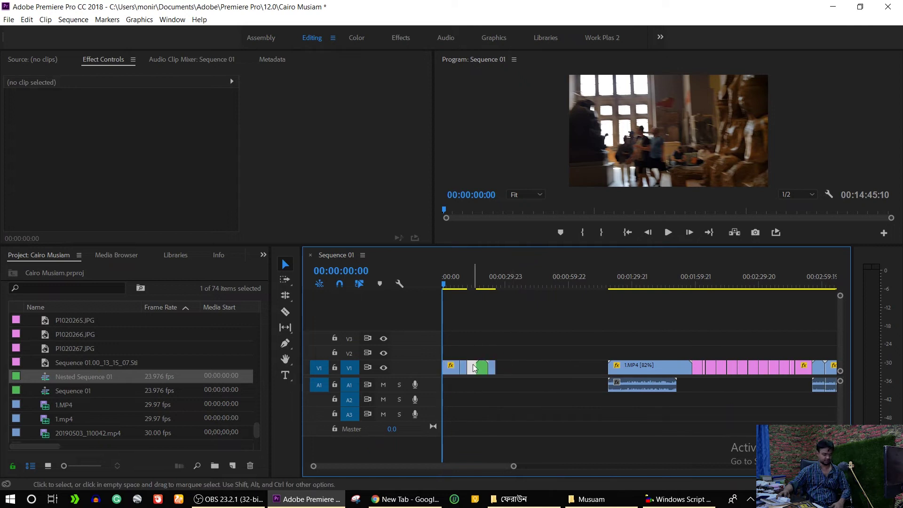
key("Delete")
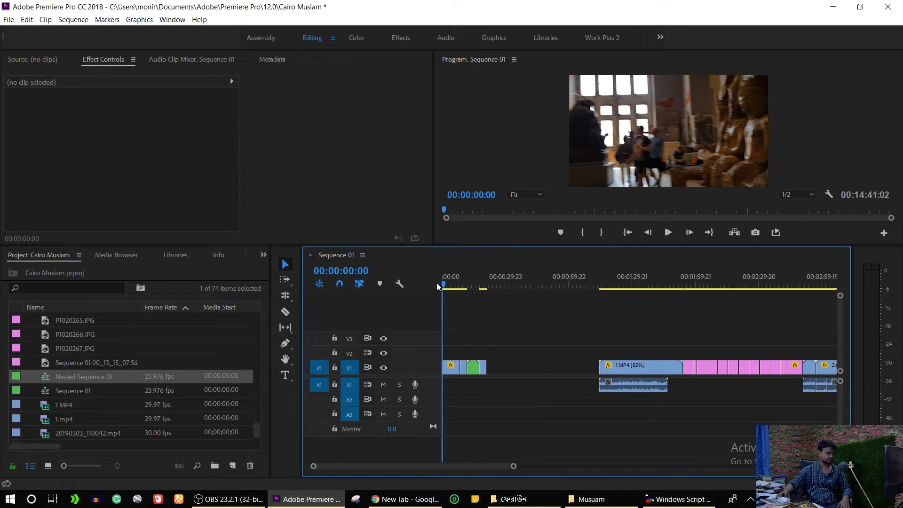
Play the opening clips from the start to review them, stopping at 00:00:08:21.
left_click_drag(449, 279, 436, 297)
key("space")
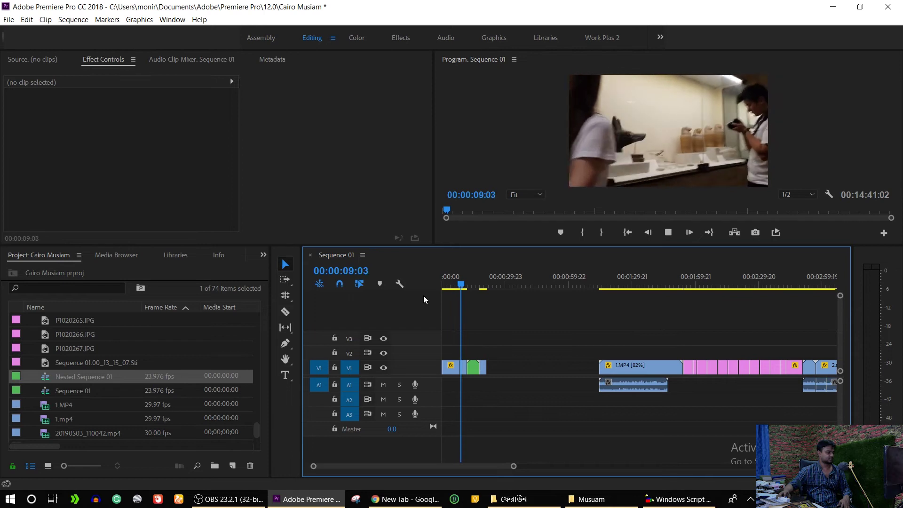
key("space")
left_click_drag(450, 279, 425, 280)
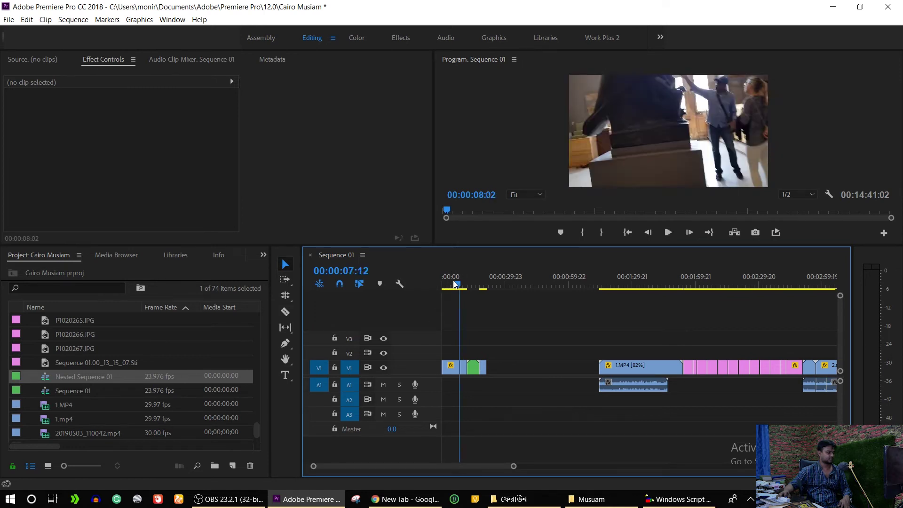
key("space")
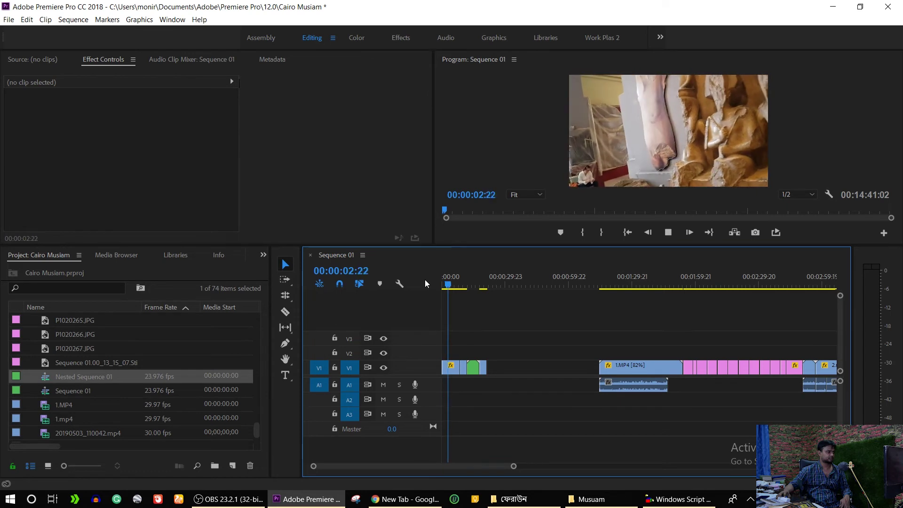
key("space")
left_click(452, 367)
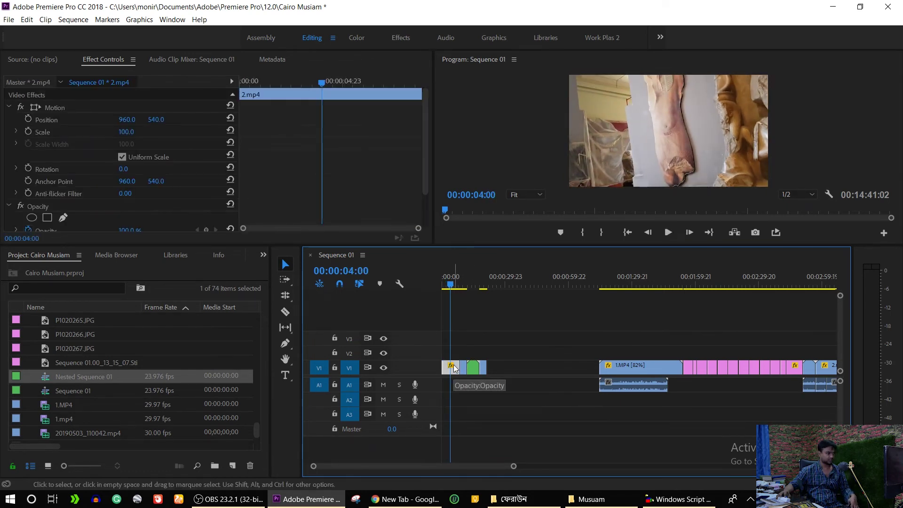
key("space")
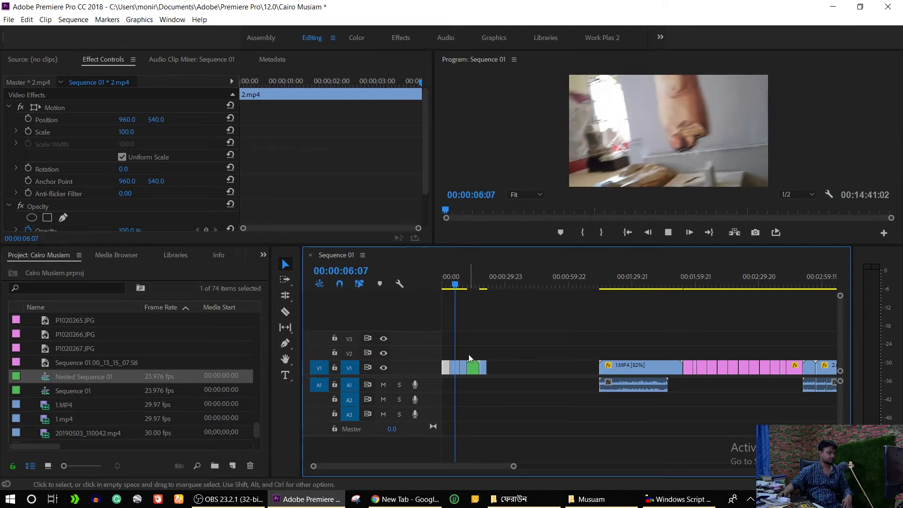
key("space")
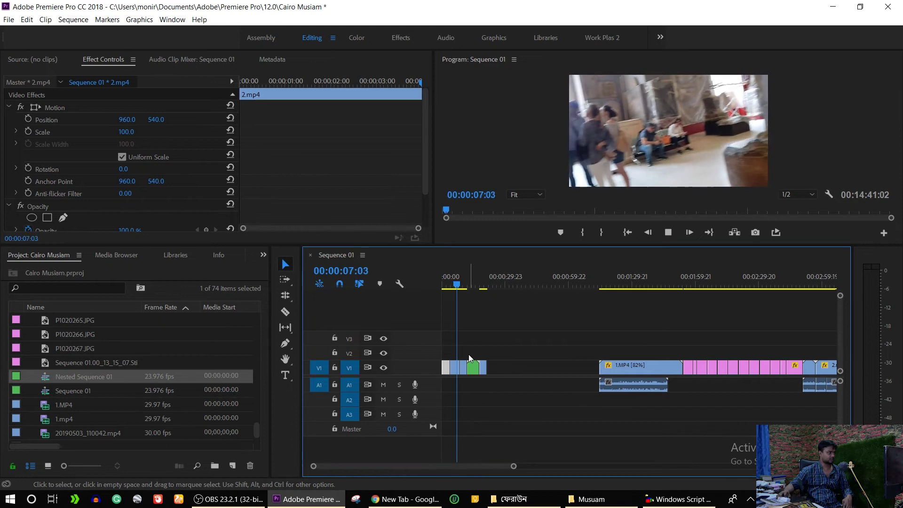
key("space")
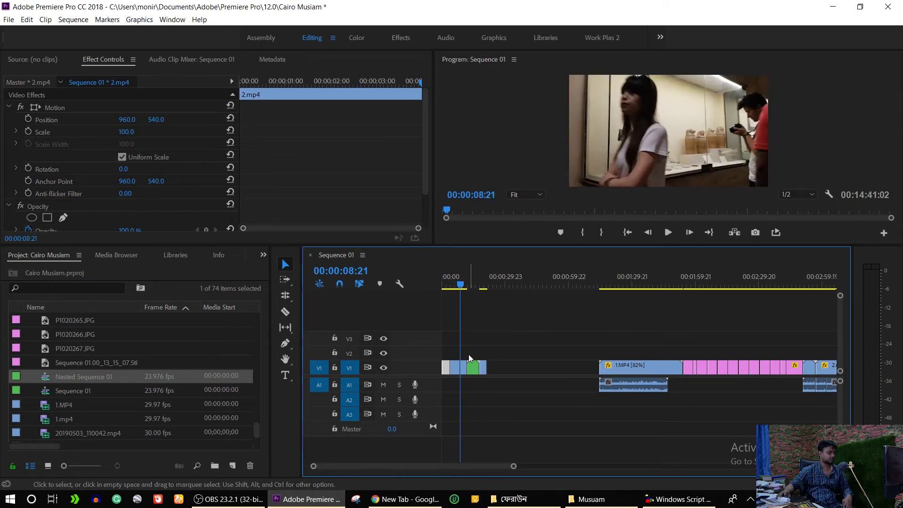
key("equal")
key("equal")
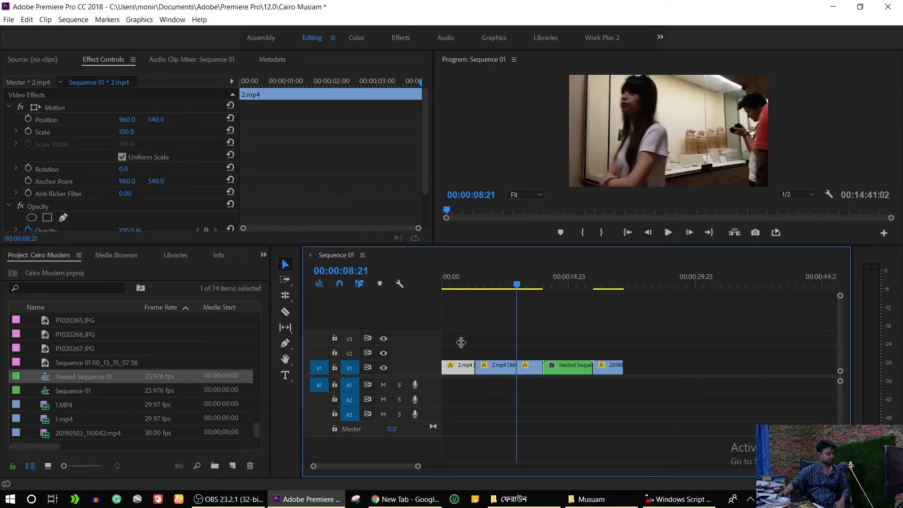
key("equal")
key("equal")
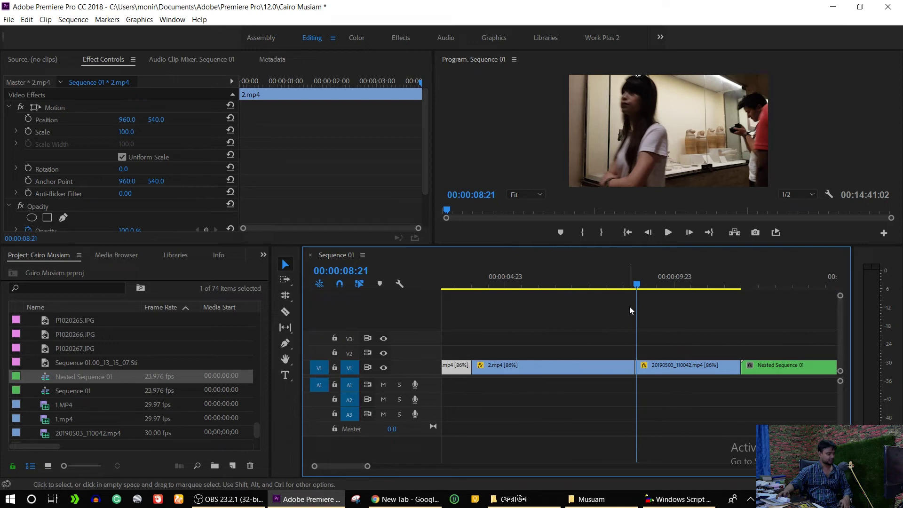
Split 2.mp4 at 00:00:07:03, delete the left part and close the gap.
mouse_move(638, 285)
left_mouse_down()
mouse_move(586, 261)
mouse_move(659, 277)
mouse_move(576, 287)
left_mouse_up()
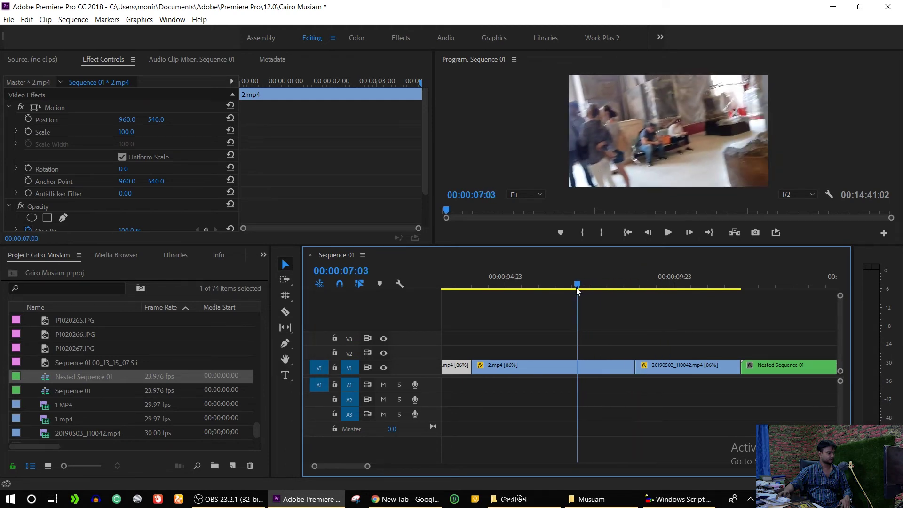
left_click(582, 370)
key("ctrl+k")
left_click(563, 369)
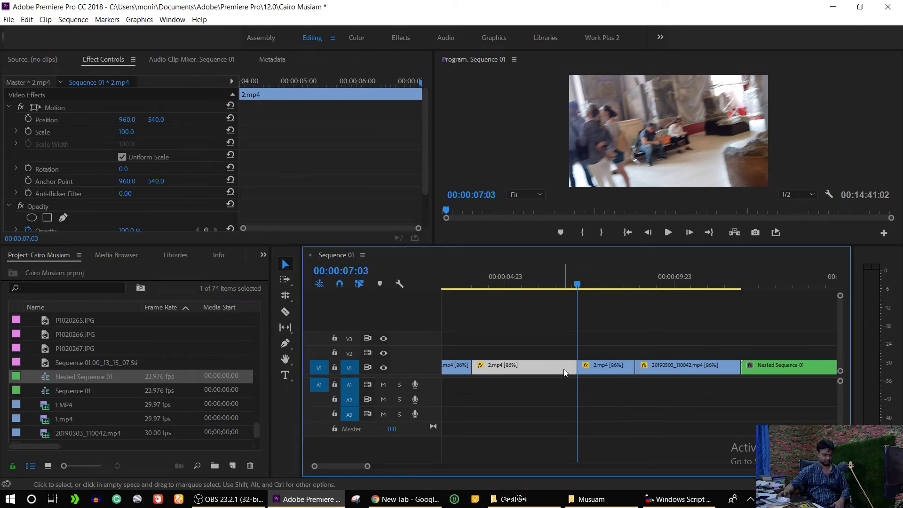
key("Delete")
left_click(557, 367)
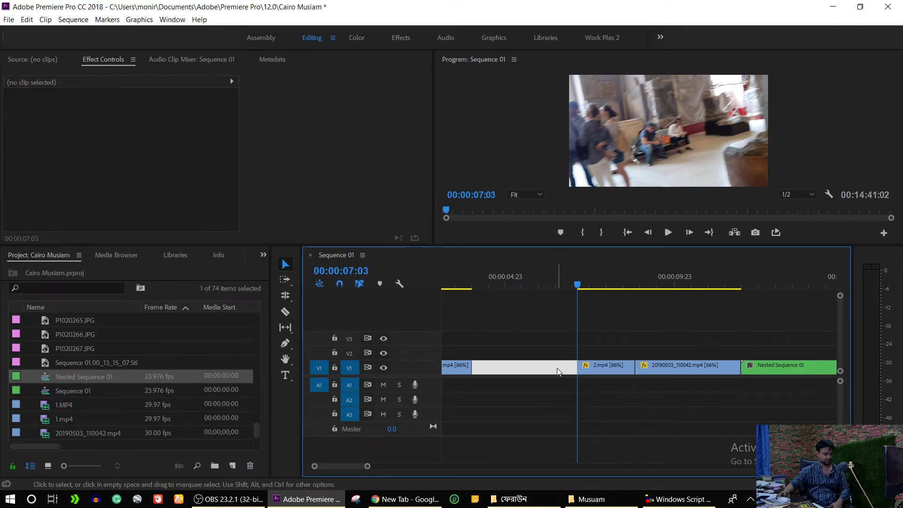
key("Delete")
Scrub through the zoomed-out sequence to check the edit and save the project.
mouse_move(478, 278)
left_mouse_down()
mouse_move(453, 278)
mouse_move(721, 321)
left_mouse_up()
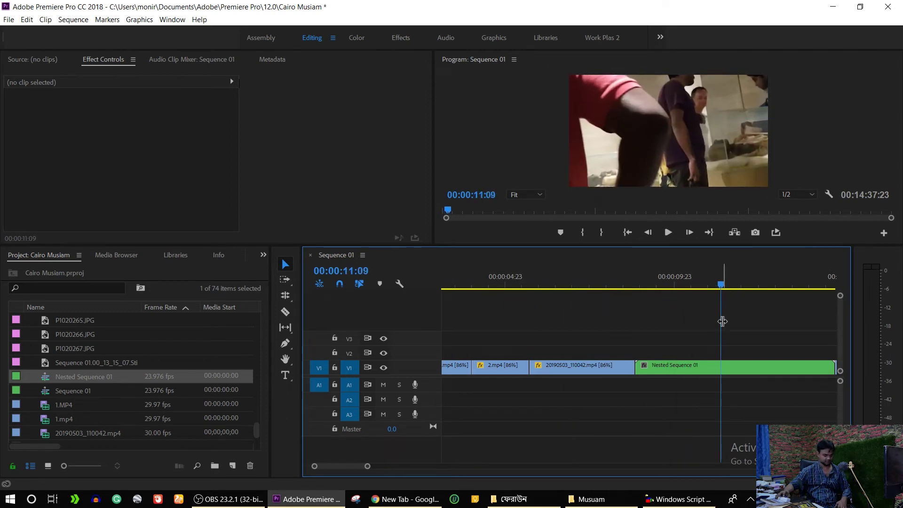
key("minus")
key("minus")
mouse_move(535, 281)
left_mouse_down()
mouse_move(591, 306)
mouse_move(561, 310)
left_mouse_up()
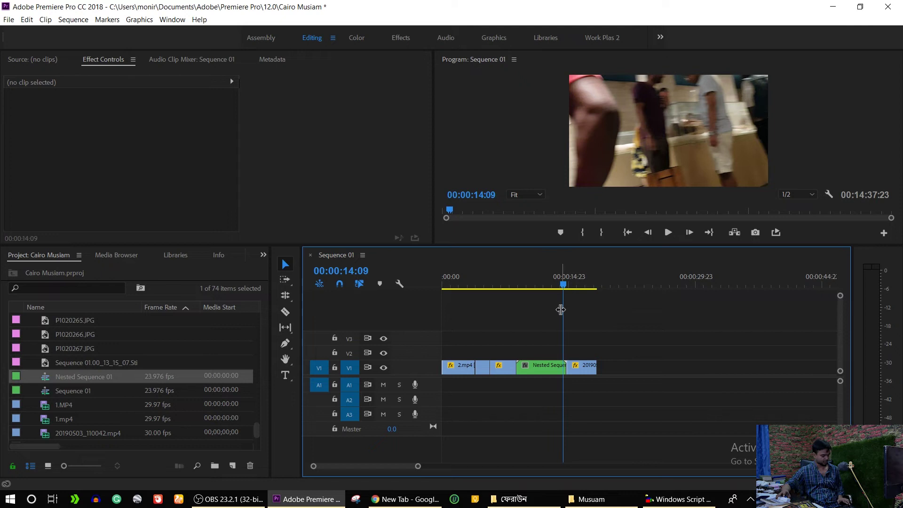
key("ctrl+s")
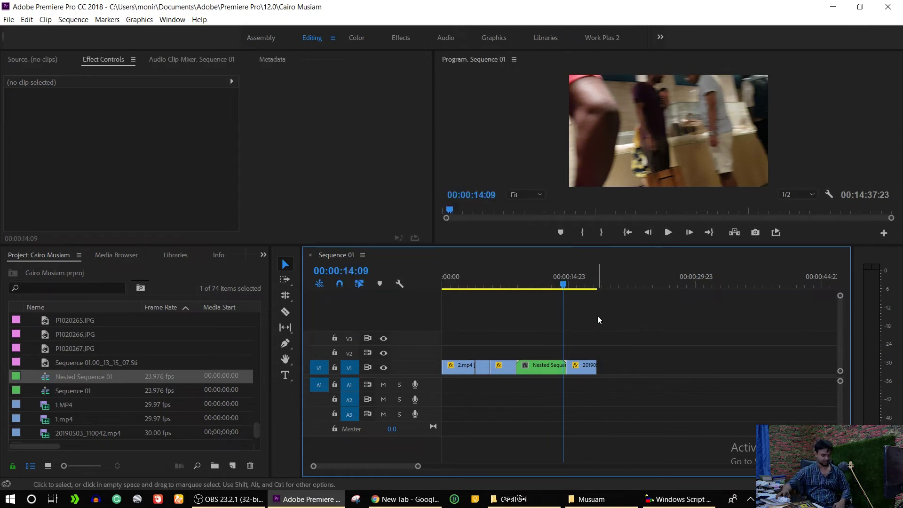
key("minus")
key("minus")
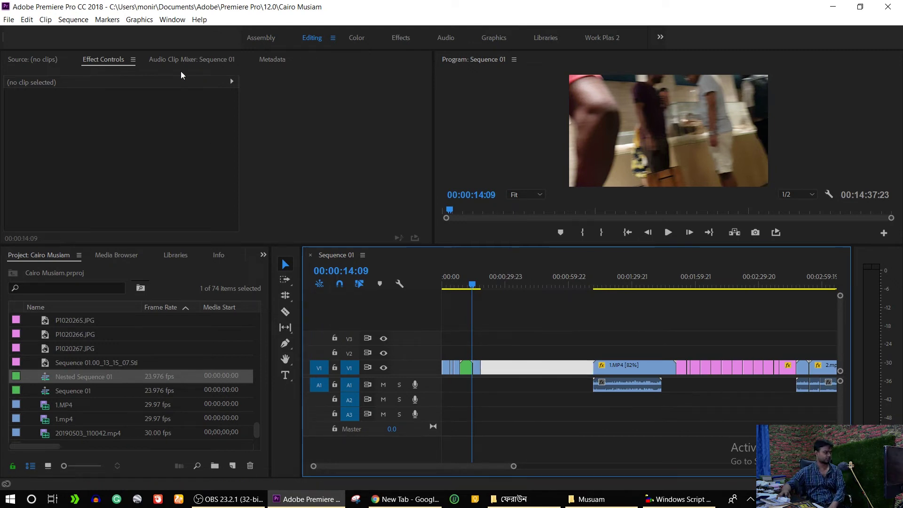
Open the Essential Graphics panel from the panel list and widen it.
left_click(172, 20)
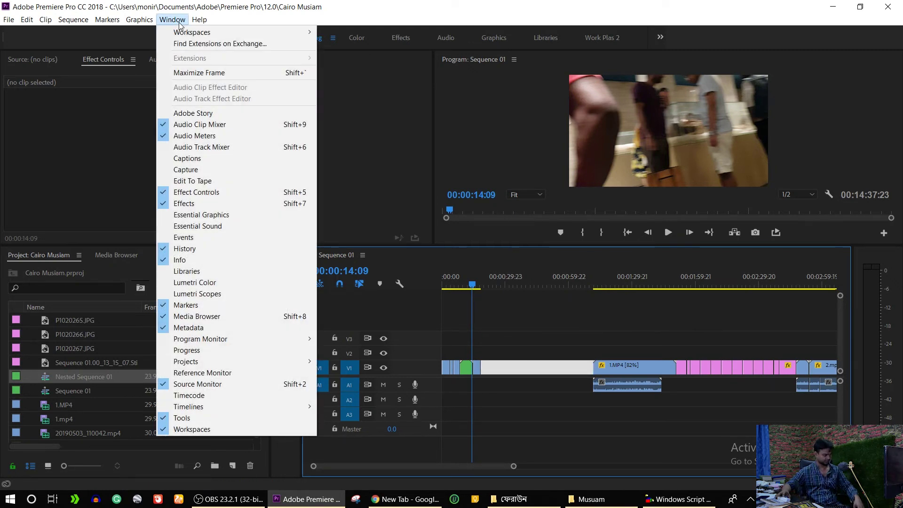
left_click(262, 214)
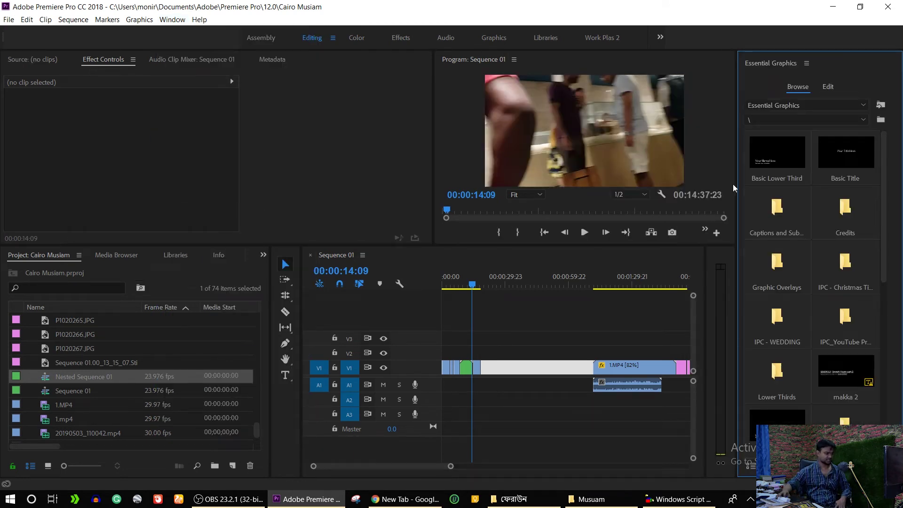
left_click_drag(735, 187, 710, 186)
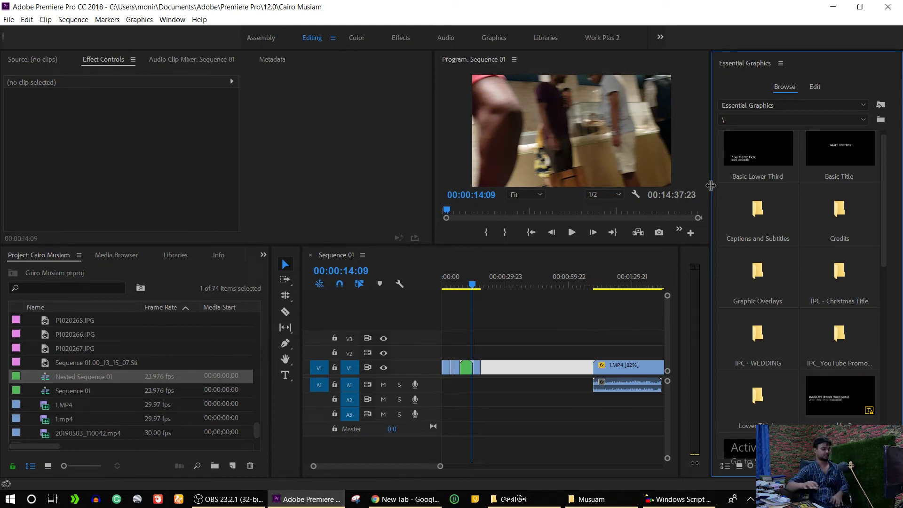
Move the grey segment up onto V2 and open the IPC_YouTube Promo V2 template folder.
left_click_drag(564, 368, 576, 350)
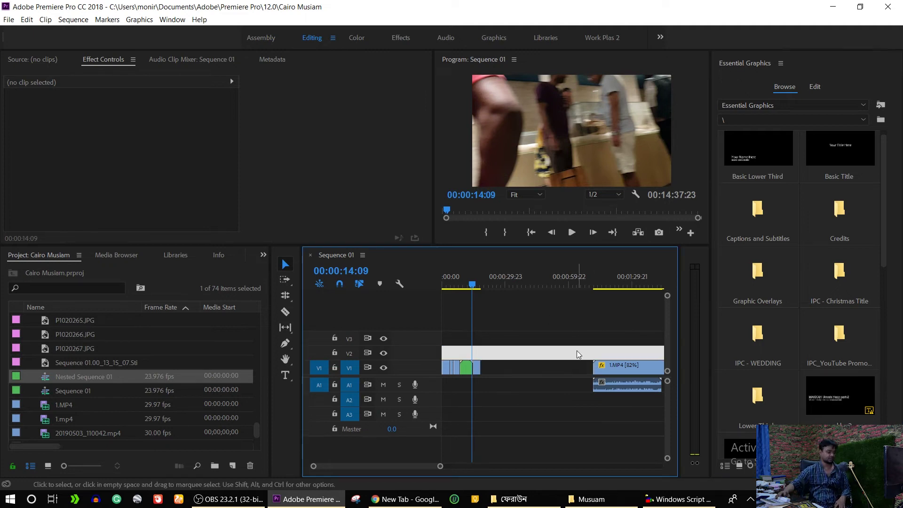
scroll(843, 335, "down", 1)
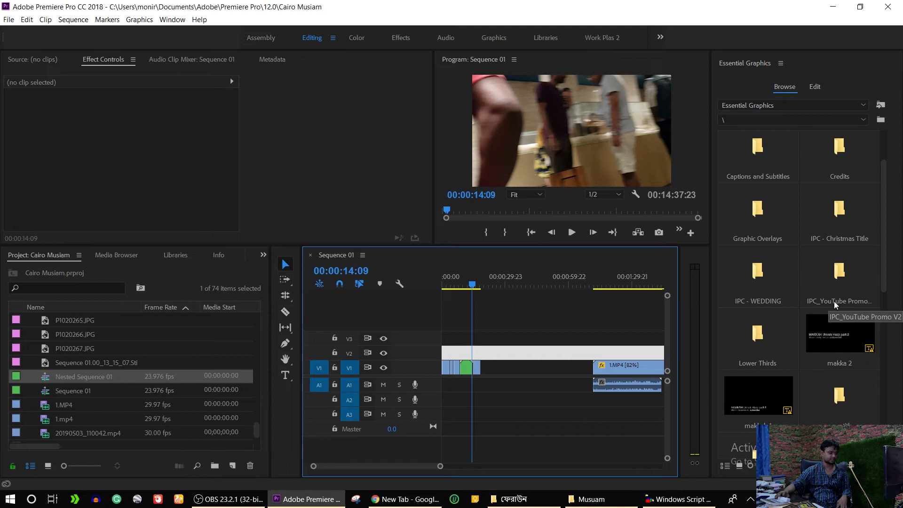
double_click(840, 293)
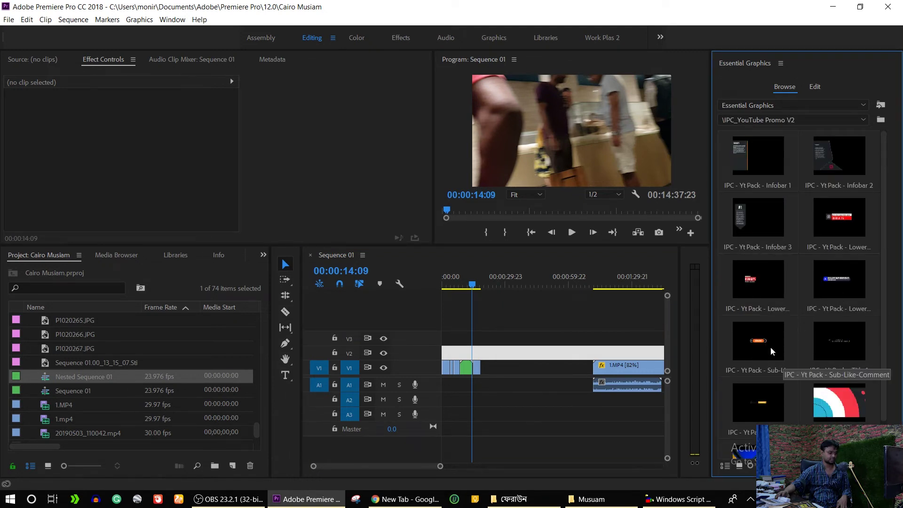
Add the Sub-Like-Comment and Title 2 templates to V1 after the nested sequence, selecting the first.
scroll(770, 346, "down", 1)
left_click_drag(763, 300, 492, 369)
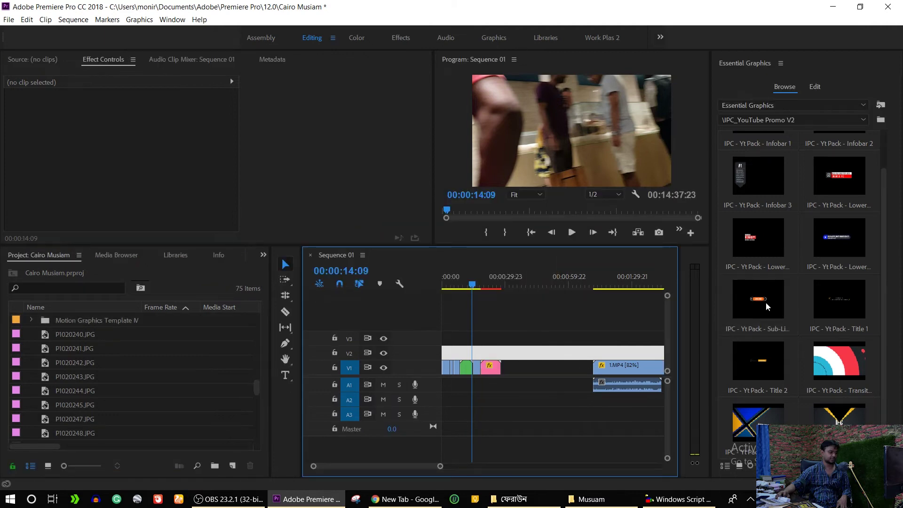
left_click_drag(763, 370, 516, 370)
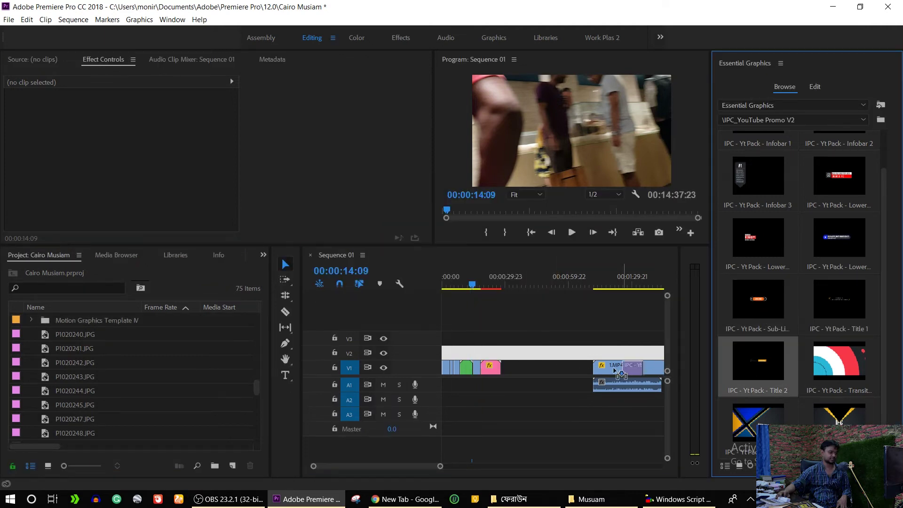
left_click_drag(508, 367, 508, 367)
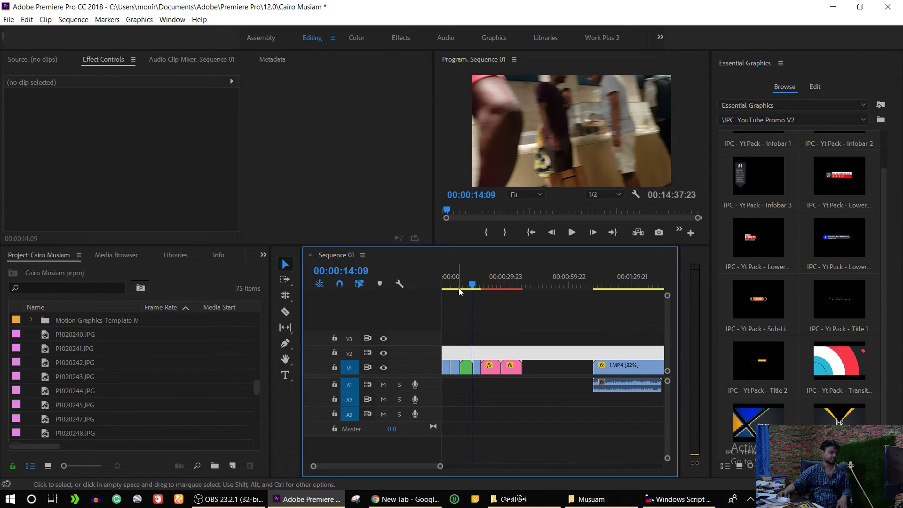
mouse_move(493, 271)
left_mouse_down()
mouse_move(481, 274)
mouse_move(489, 273)
left_mouse_up()
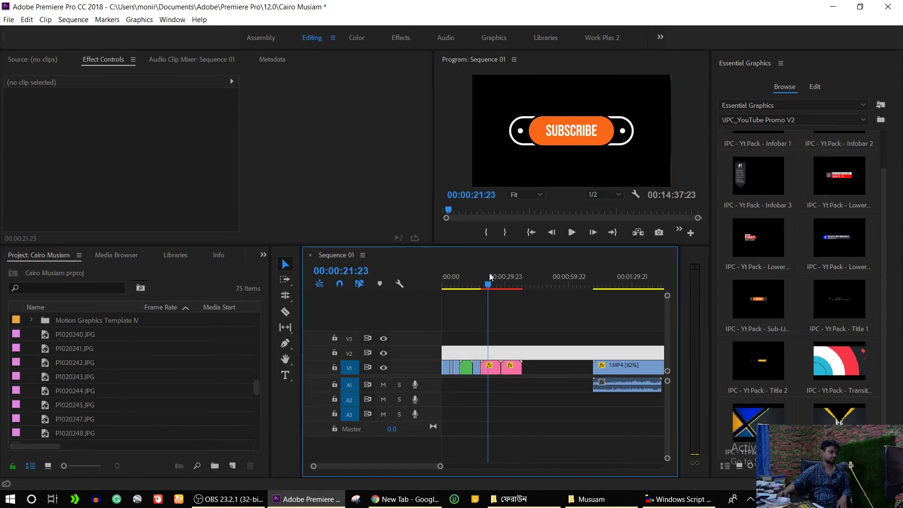
left_click(495, 367)
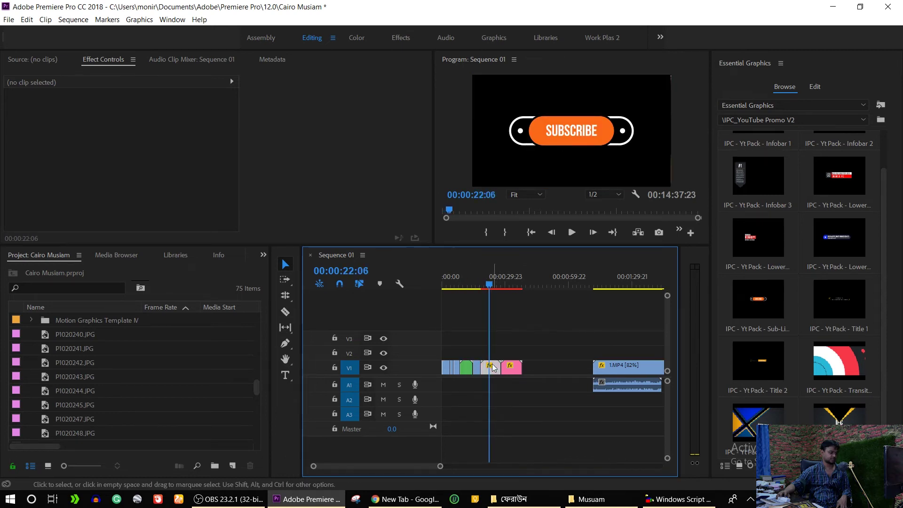
Replace the SUBSCRIBE placeholder text with 'The Museum of Egyptian' and save the project.
left_click(128, 145)
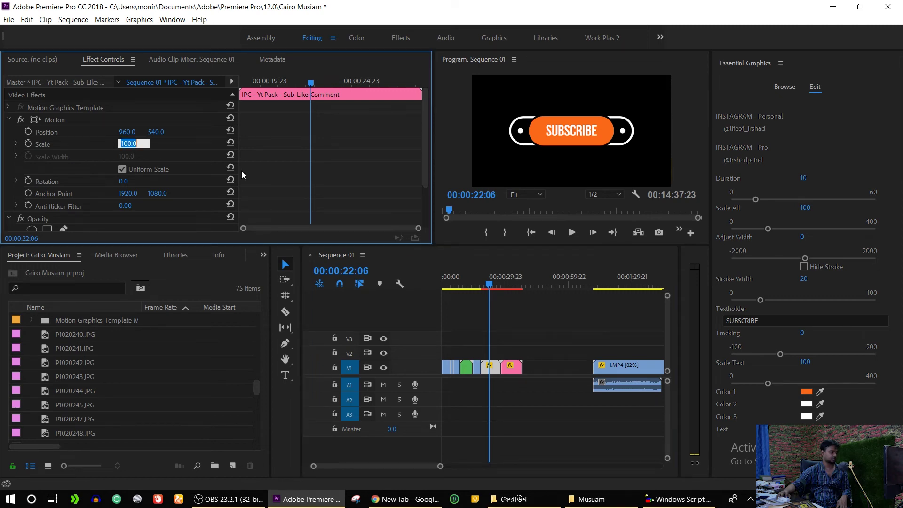
left_click(492, 372)
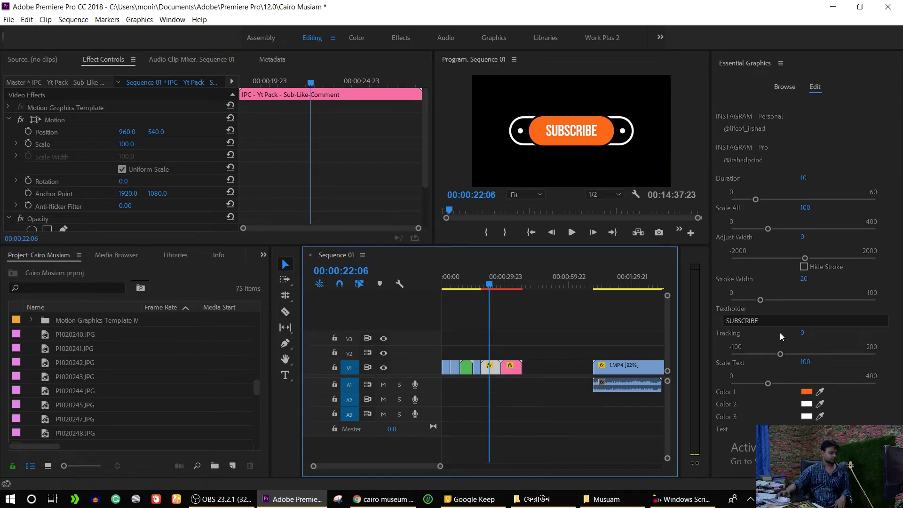
key("ctrl+s")
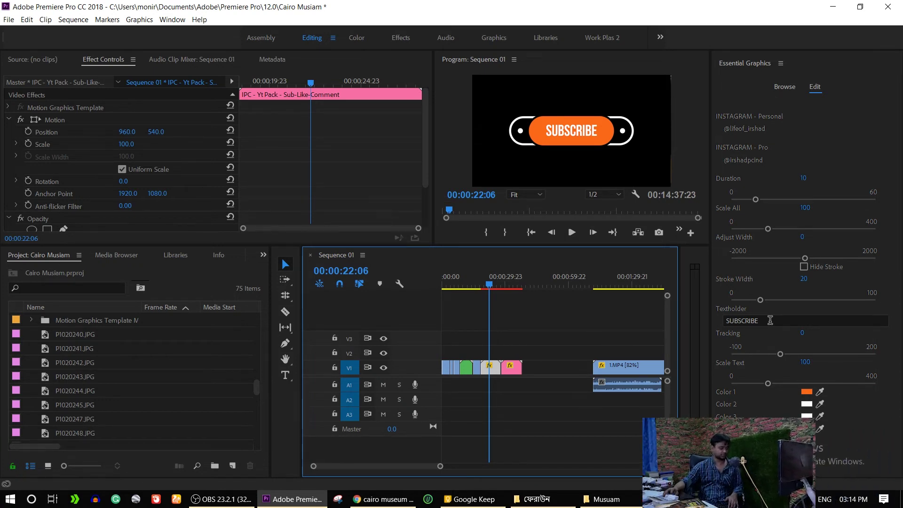
left_click(770, 320)
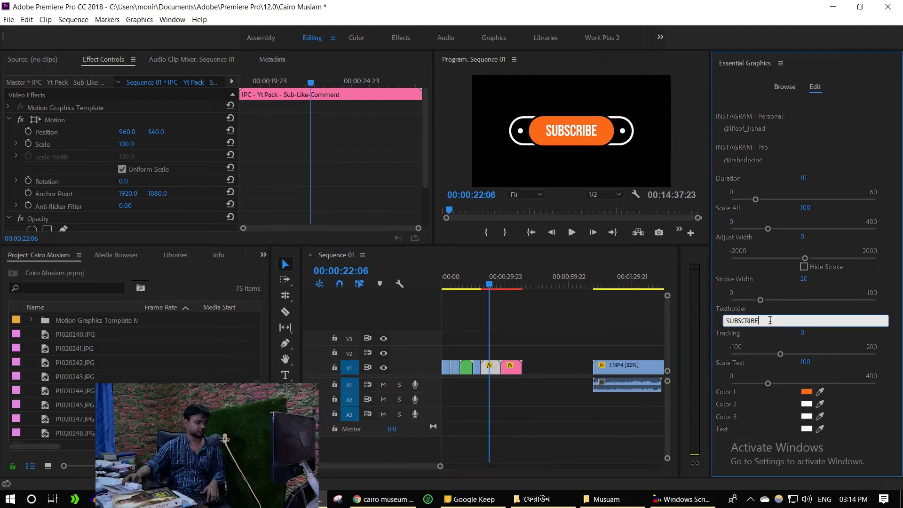
key("ctrl+a")
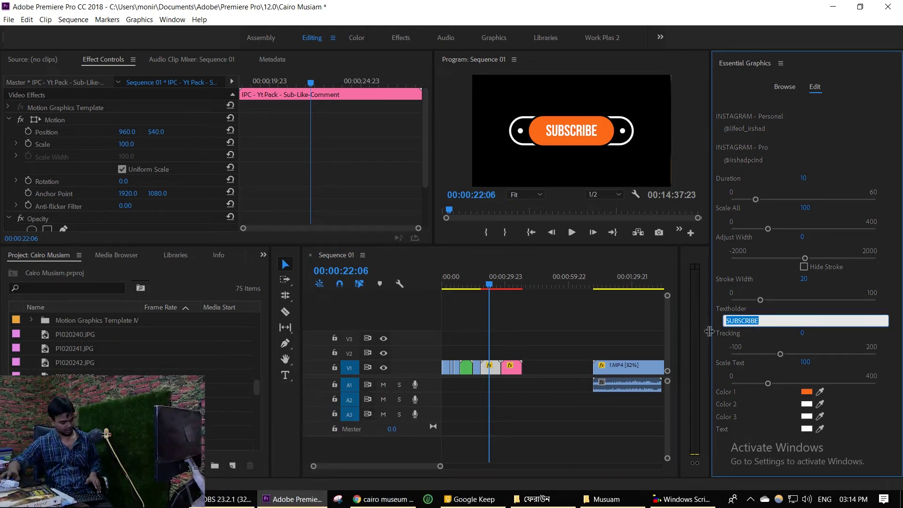
type("The Museum of Egyptian")
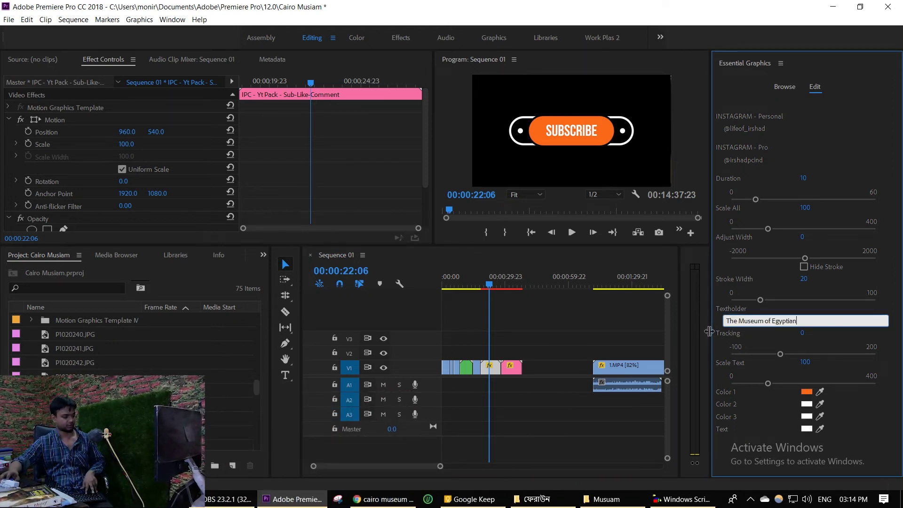
left_click(491, 371)
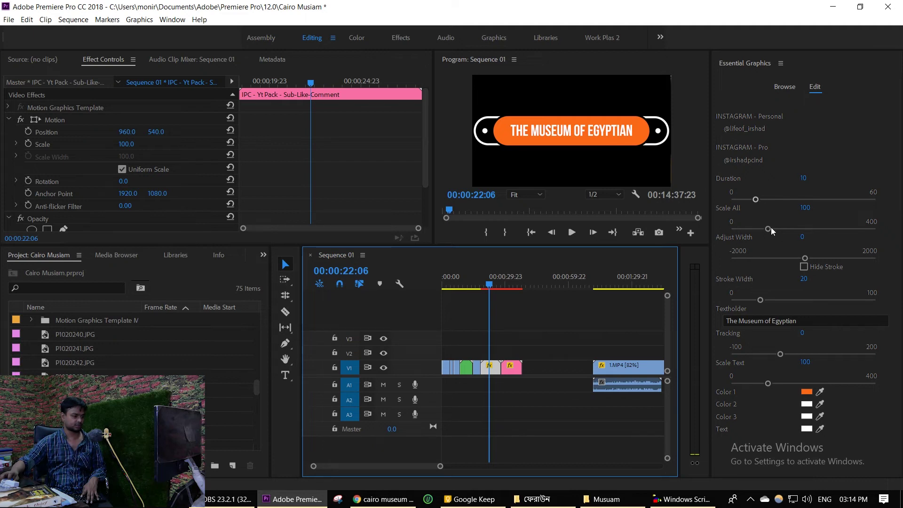
Narrow the title's Adjust Width to -202 and play the sequence to preview it.
left_click_drag(806, 259, 794, 258)
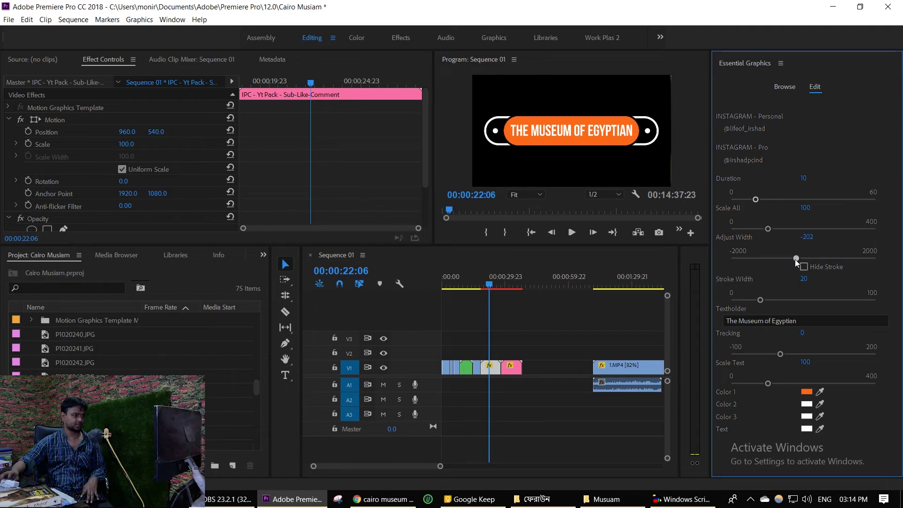
left_click_drag(500, 287, 481, 285)
key("space")
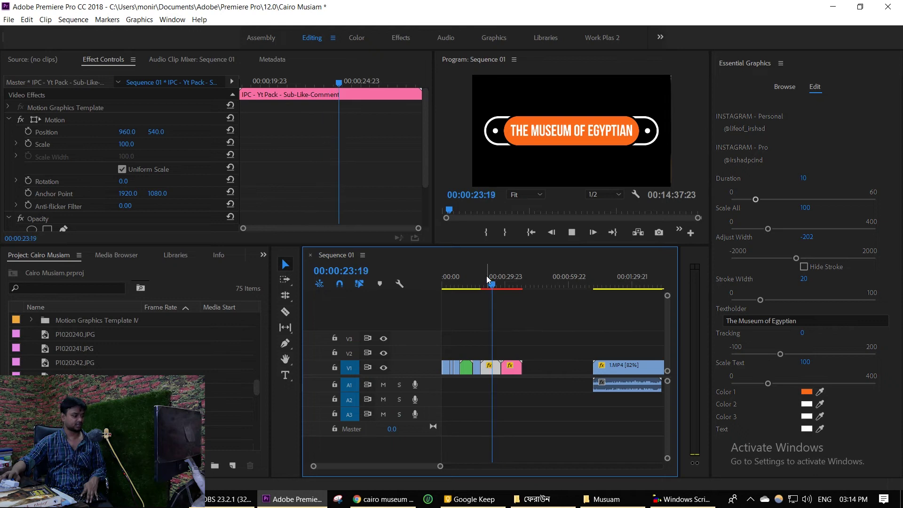
key("space")
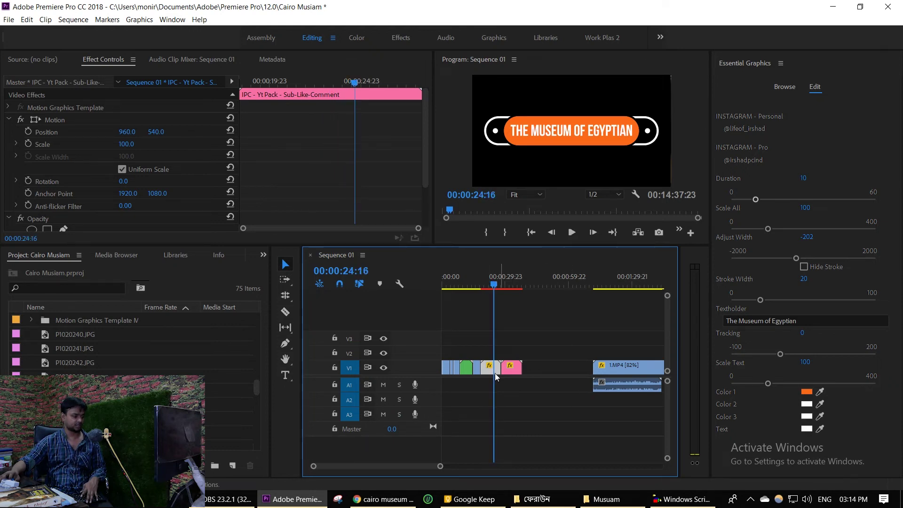
key("=")
key("=")
key("=")
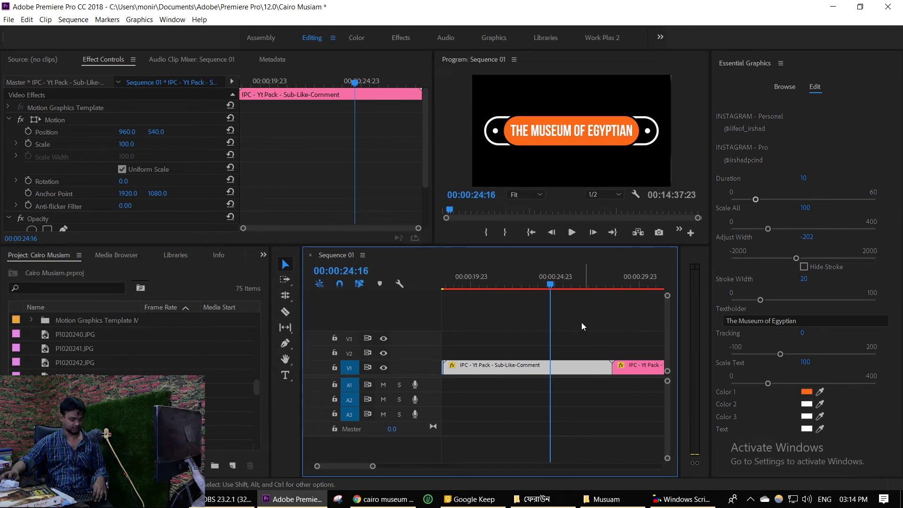
Ripple-trim the end of the Sub-Like-Comment clip and delete the gap before Title 2.
key("b")
left_click_drag(610, 369, 575, 370)
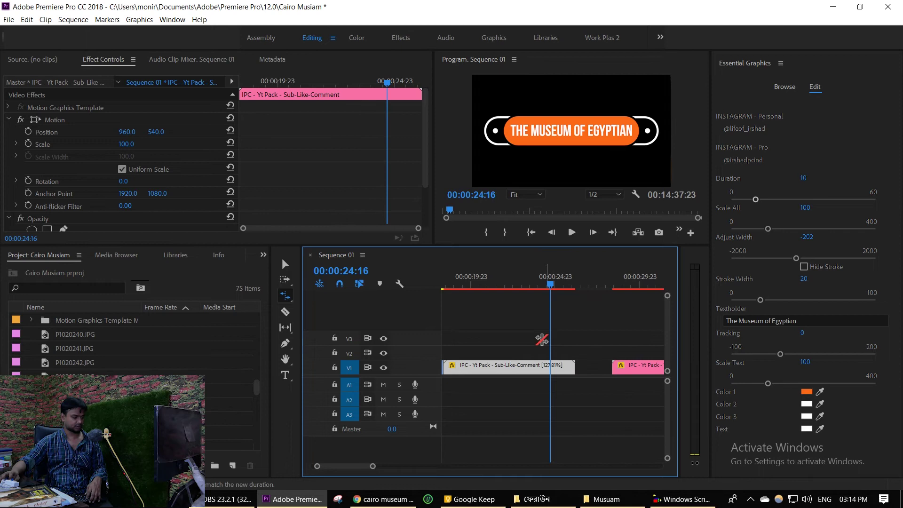
left_click(285, 264)
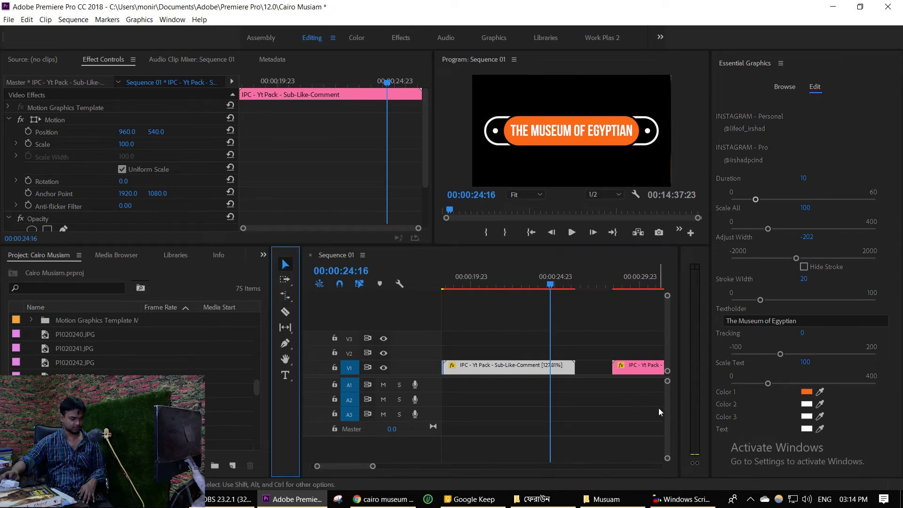
left_click(596, 366)
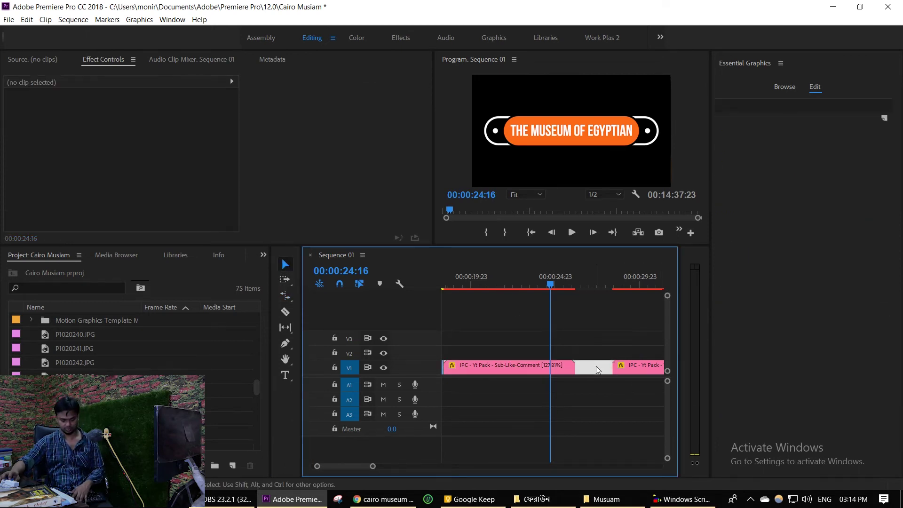
key("Delete")
Play the graphics from 00:00:18:15 to review them and select the Title 2 clip.
left_click(480, 279)
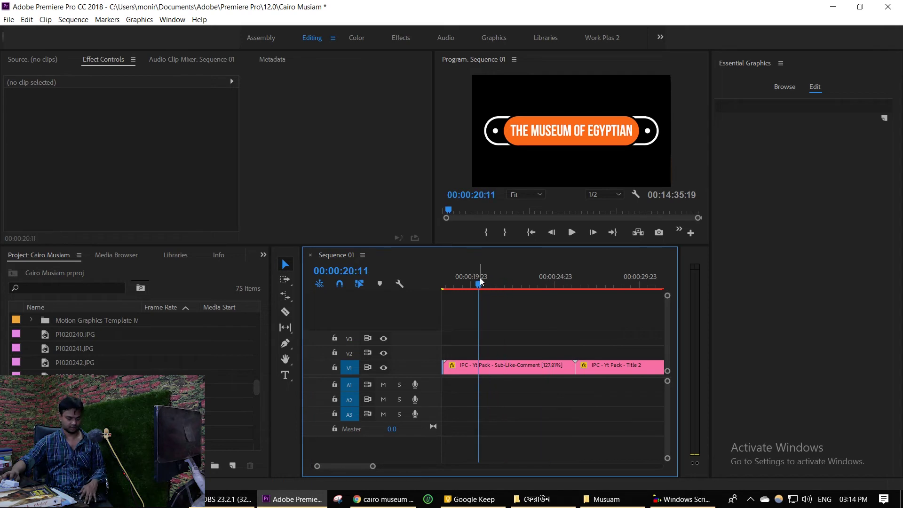
key("minus")
key("minus")
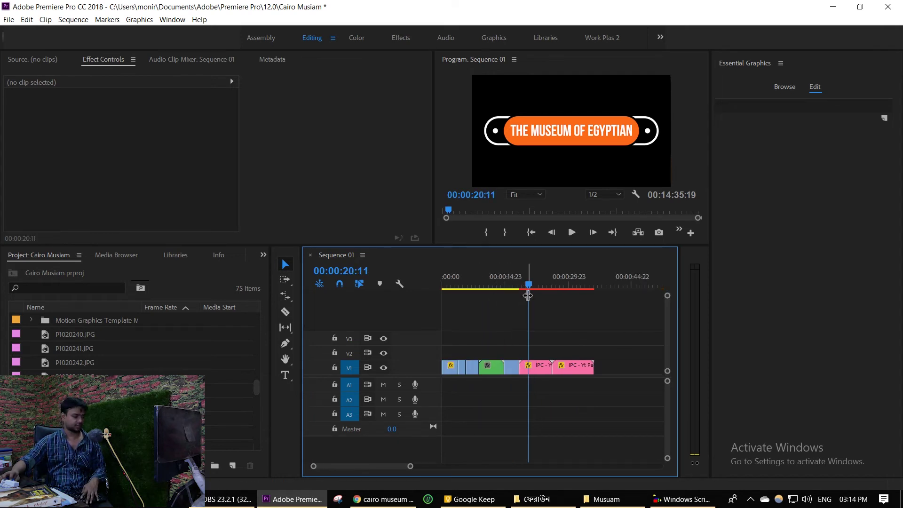
left_click_drag(529, 286, 521, 282)
key("space")
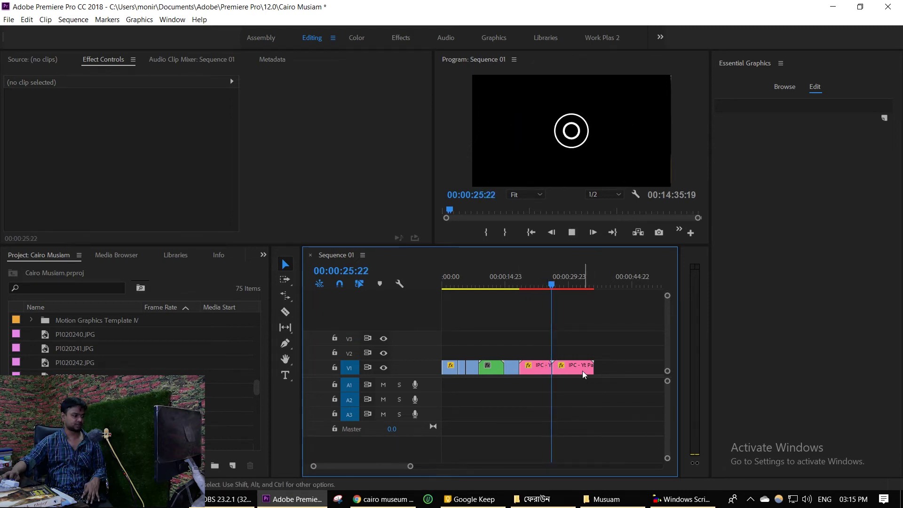
key("space")
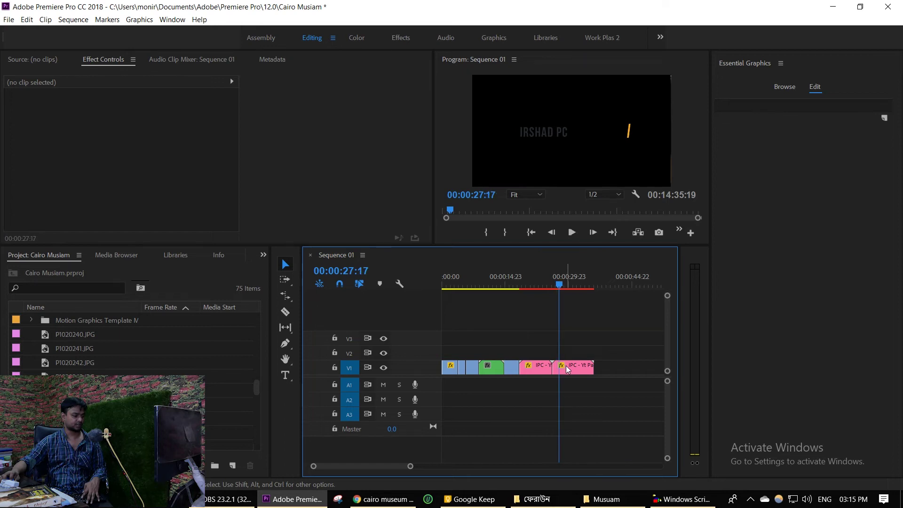
left_click(571, 369)
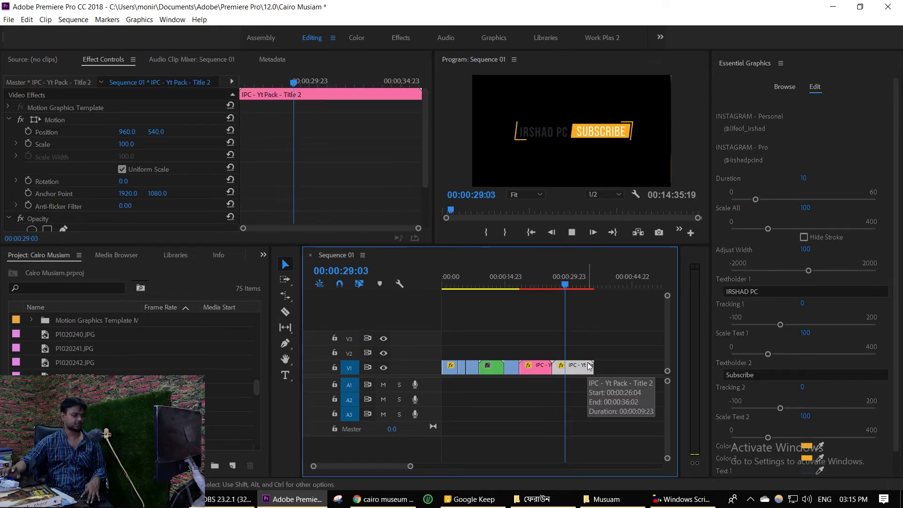
Replace the first text line of the Title 2 graphic with the channel name.
key("space")
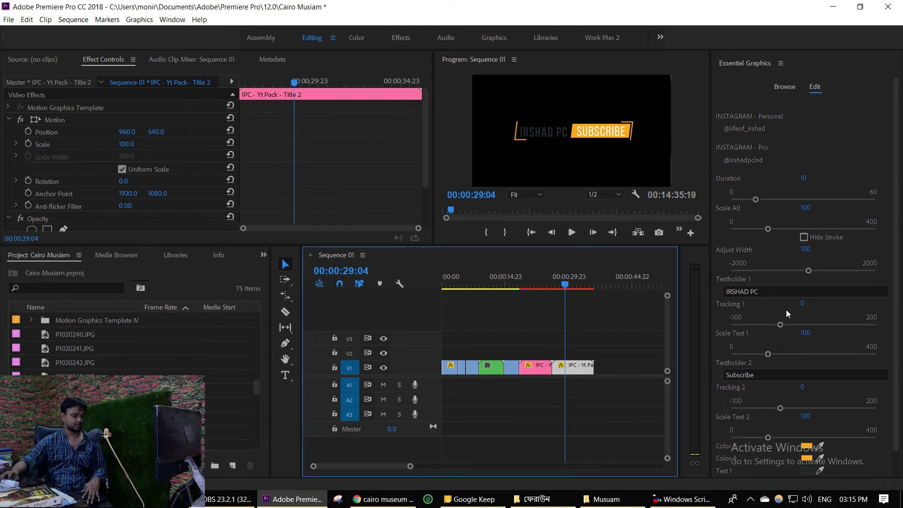
left_click(772, 290)
type("monir help")
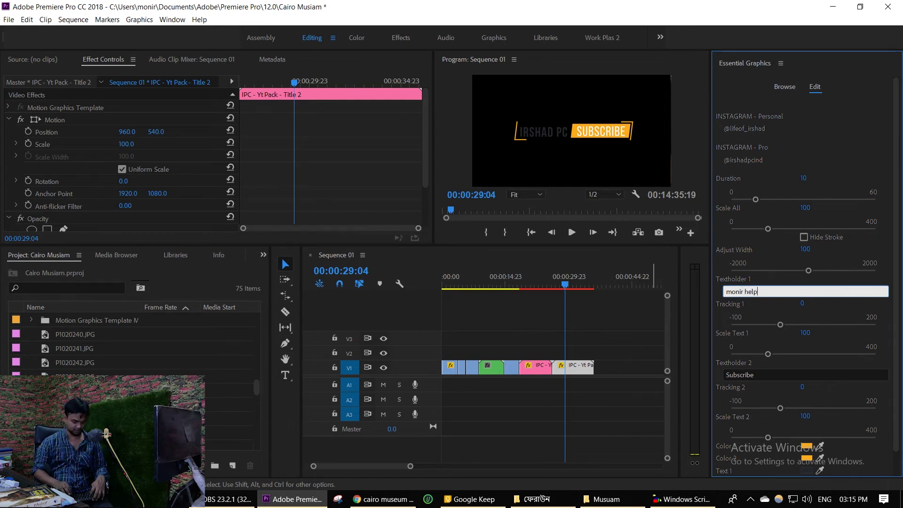
type("line")
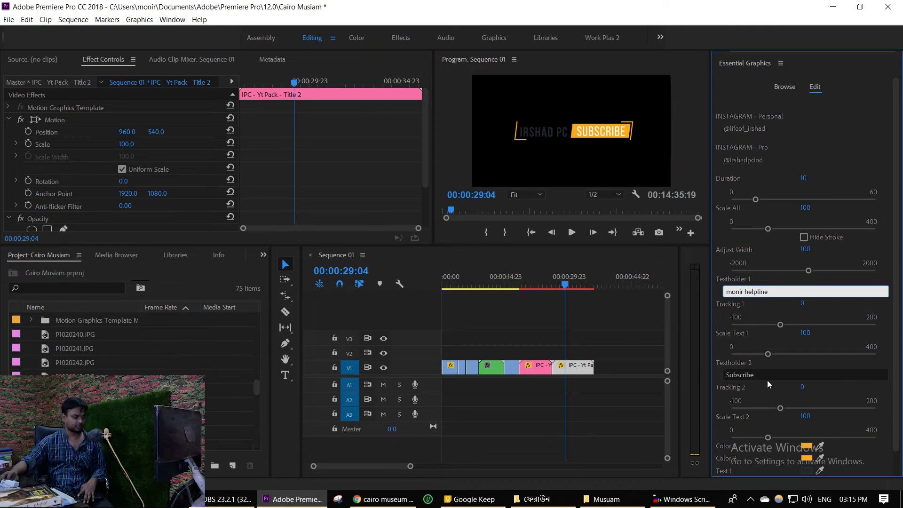
scroll(770, 379, "down", 1)
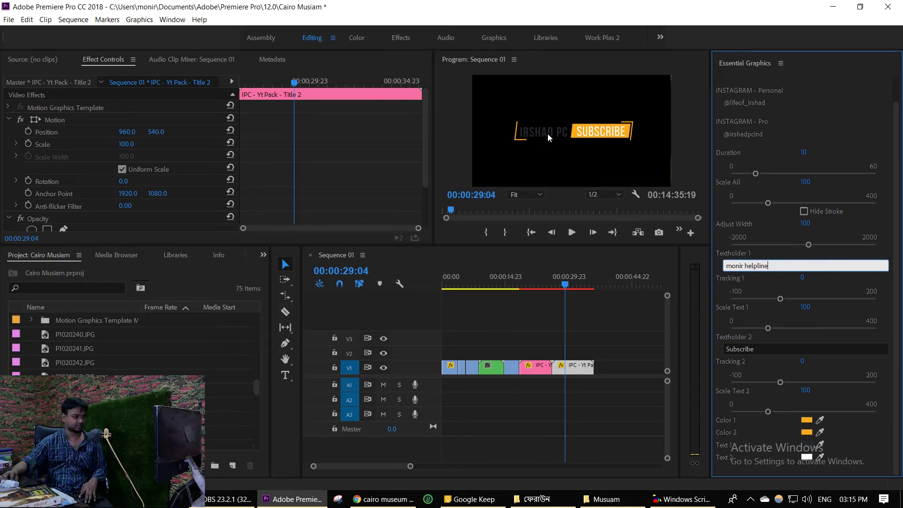
Make the first text line bright red F40442 and scrub the sequence to check it.
left_click(809, 444)
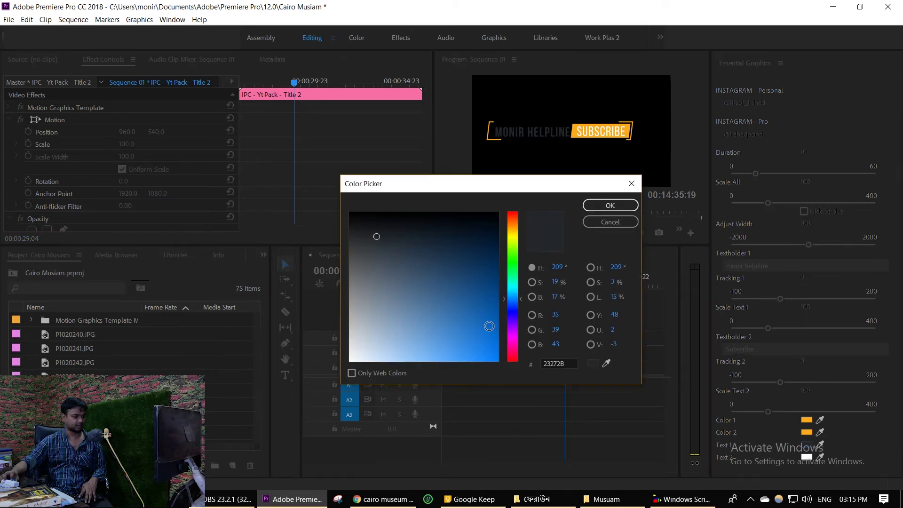
left_click(513, 356)
left_click_drag(488, 349, 496, 355)
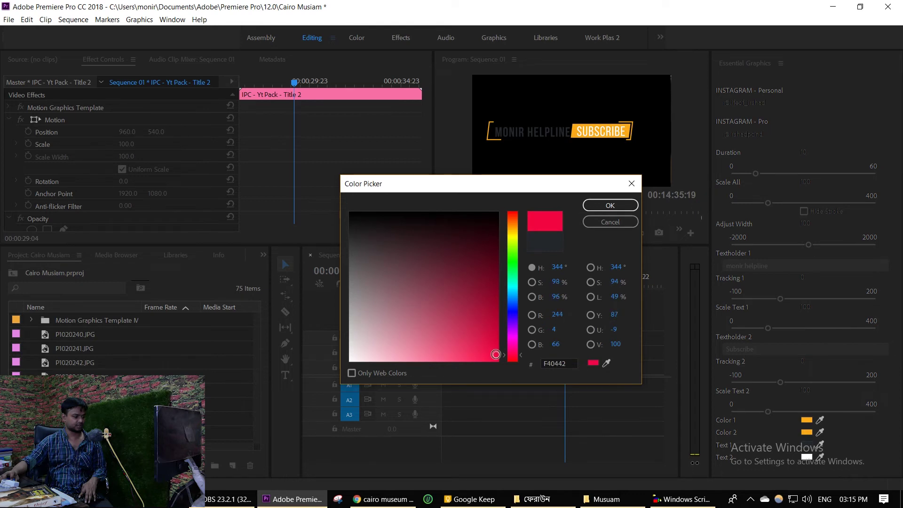
left_click(608, 207)
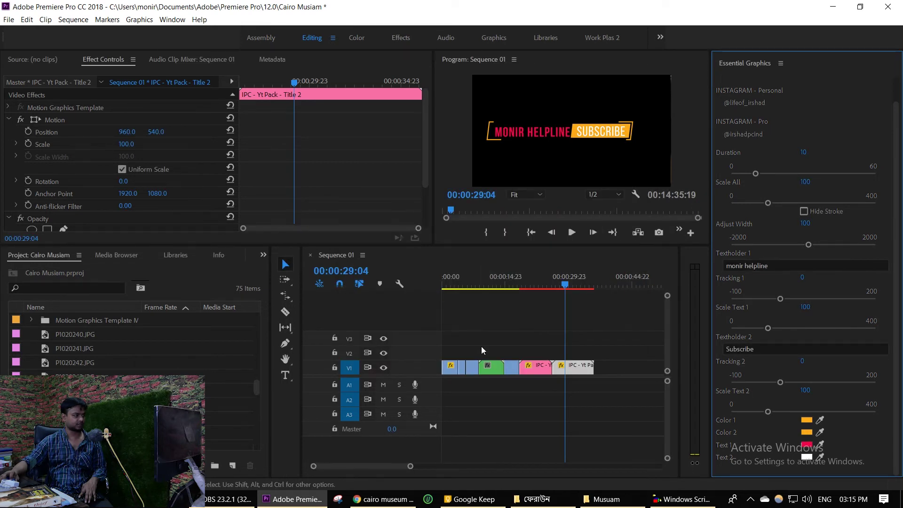
mouse_move(579, 292)
left_mouse_down()
mouse_move(487, 305)
mouse_move(529, 328)
mouse_move(589, 342)
left_mouse_up()
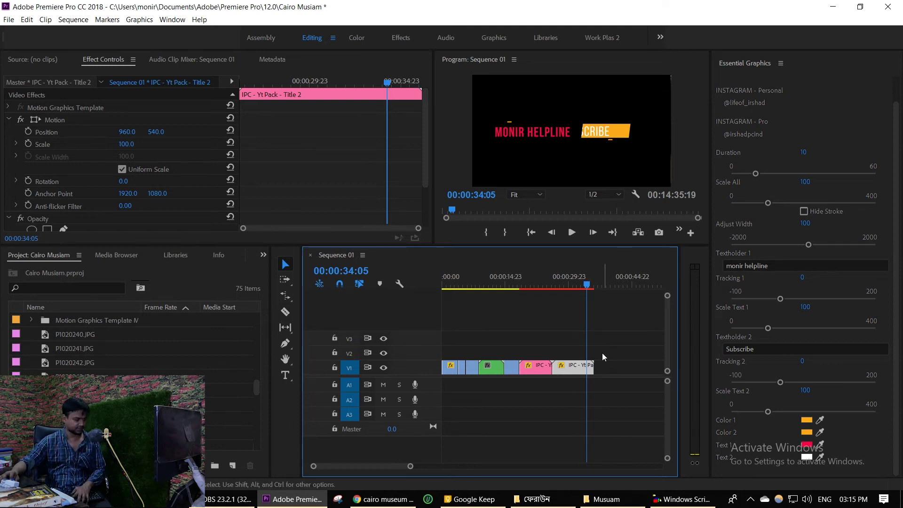
key("minus")
left_click(560, 366)
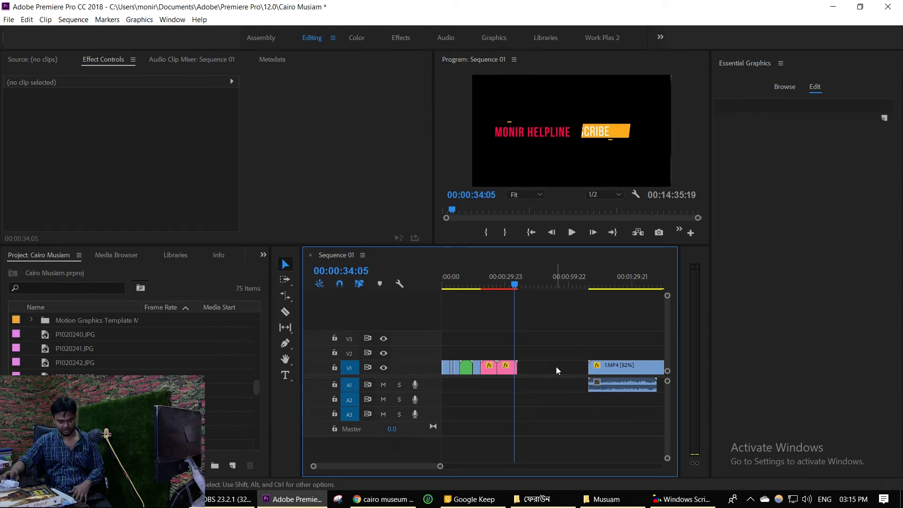
Delete the V1 gap so 1.MP4 follows the titles, then play the sequence from the start.
key("Delete")
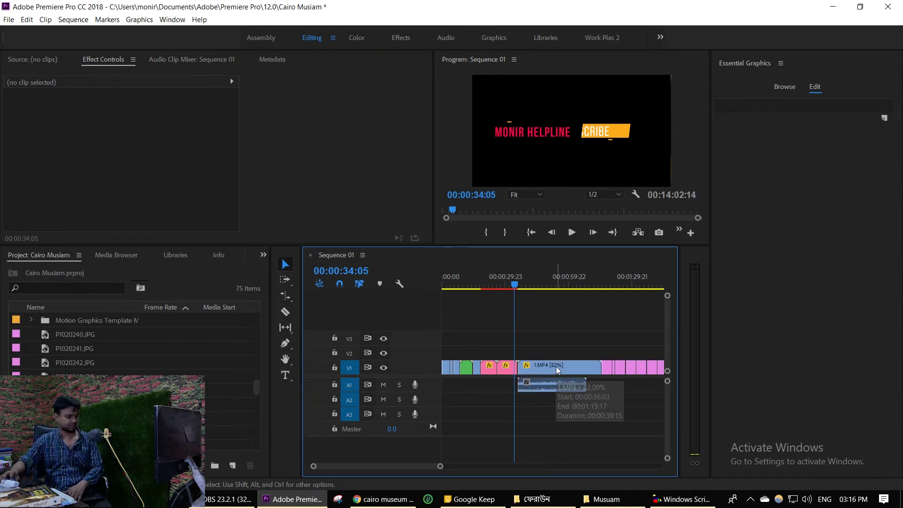
left_click(562, 285)
key("Home")
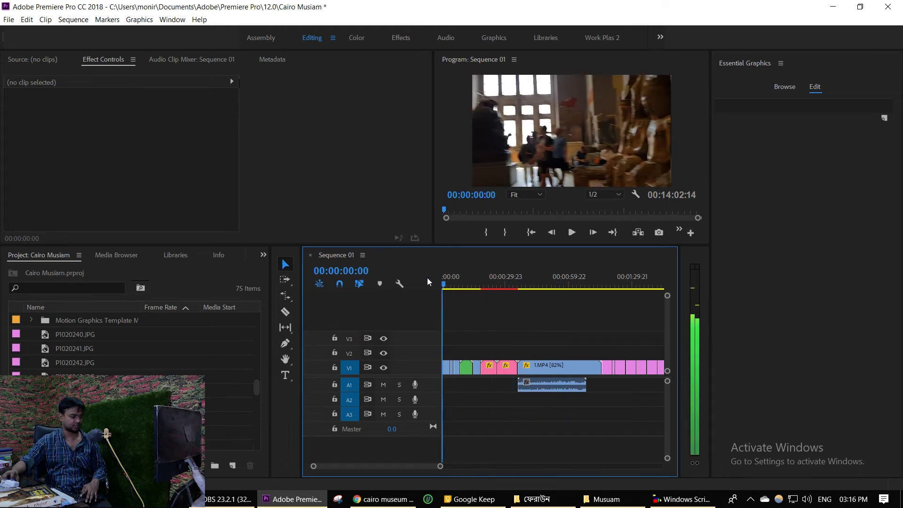
key("space")
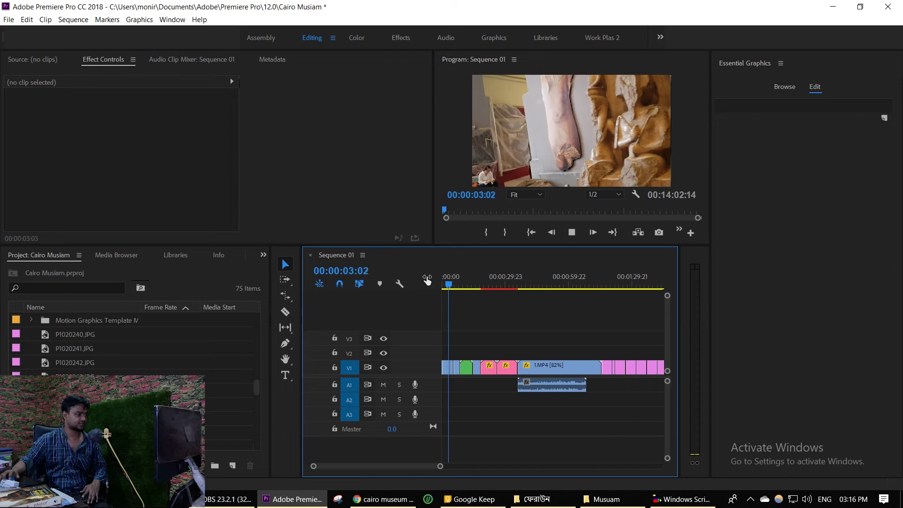
key("space")
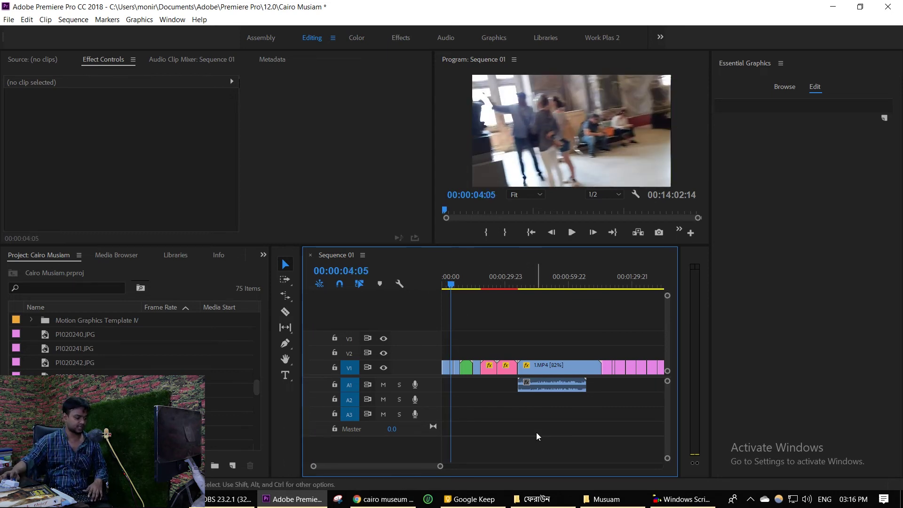
mouse_move(398, 504)
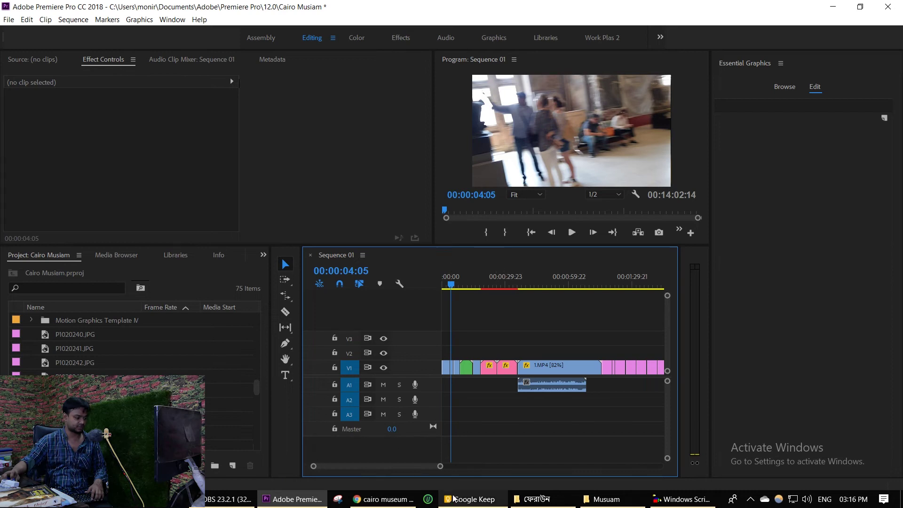
Open Youtube edeting home > no copy song > 24-3 and play the last music file.
mouse_move(545, 501)
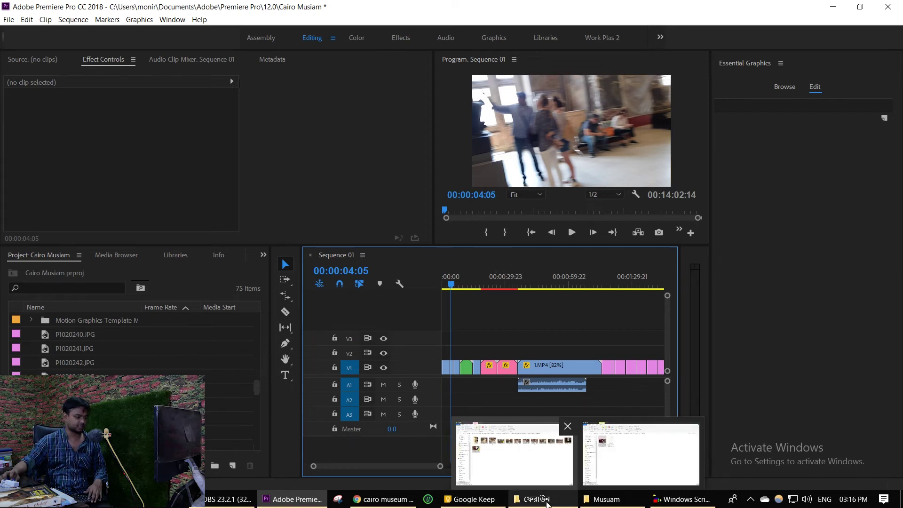
right_click(547, 504)
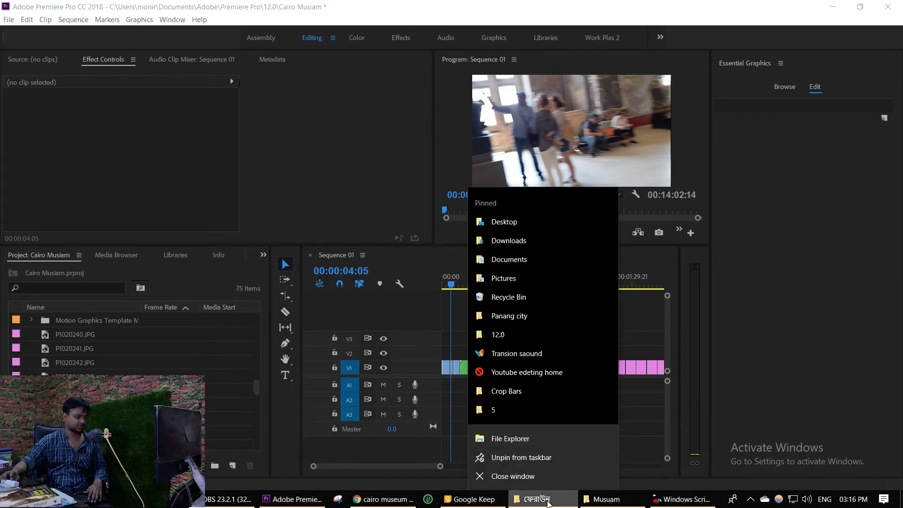
left_click(550, 371)
left_click(433, 268)
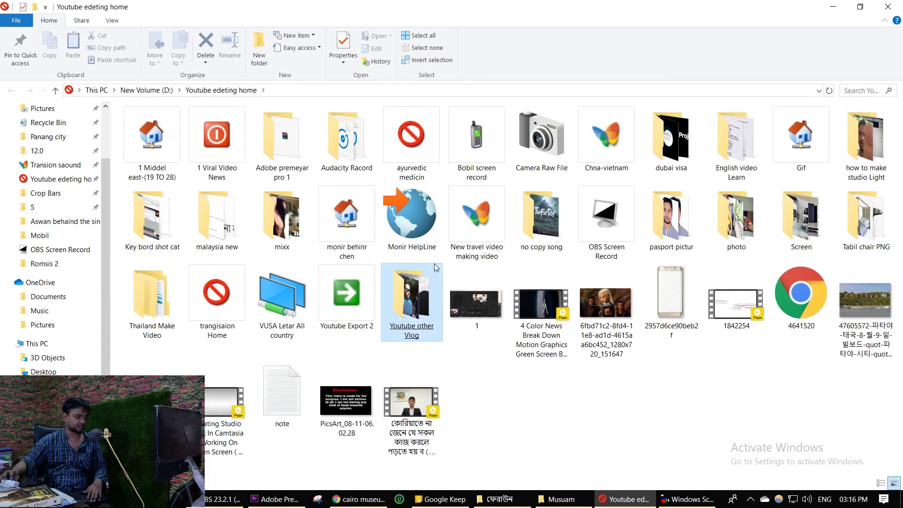
left_click(549, 221)
double_click(549, 221)
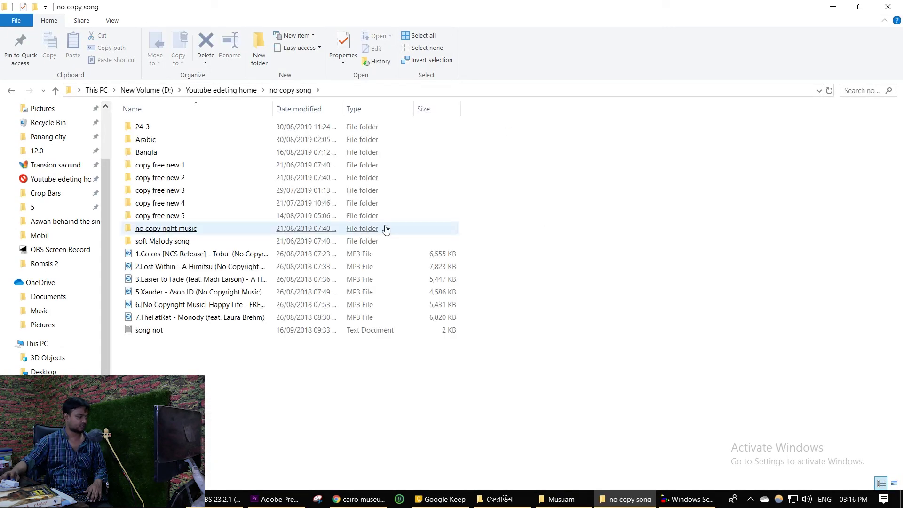
double_click(215, 127)
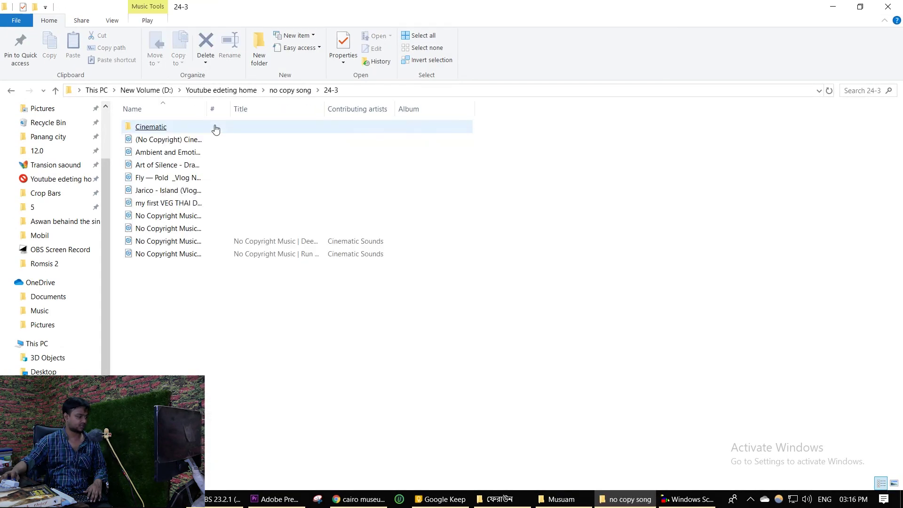
double_click(183, 256)
Skip ahead through the currently playing no-copyright track, then close the Groove Music player.
left_click(188, 252)
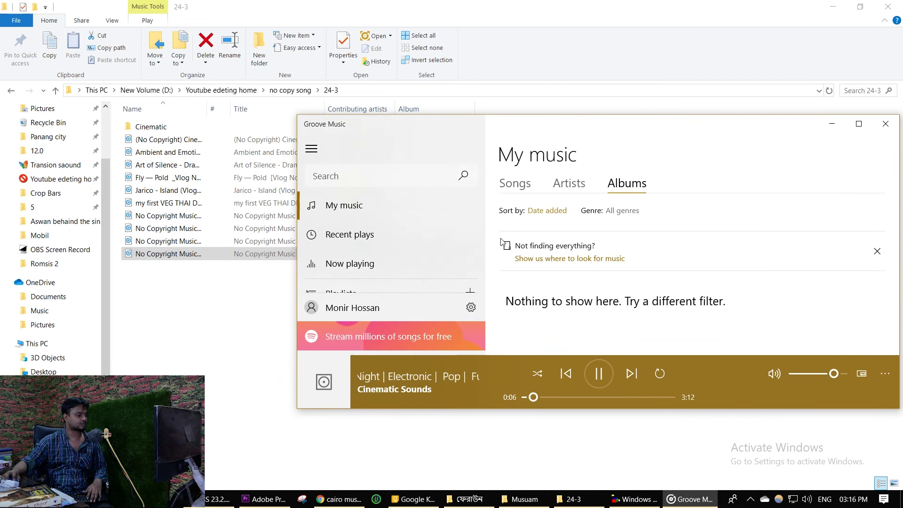
left_click_drag(545, 397, 565, 399)
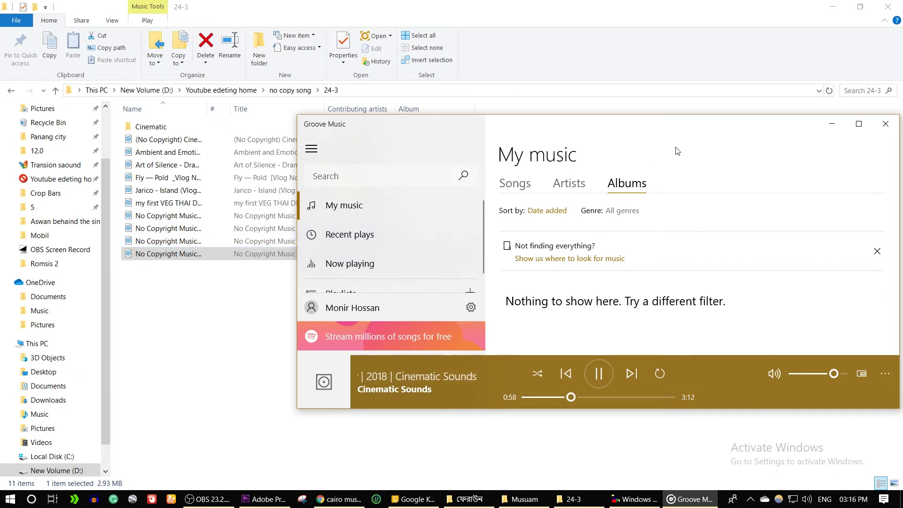
left_click_drag(626, 130, 499, 152)
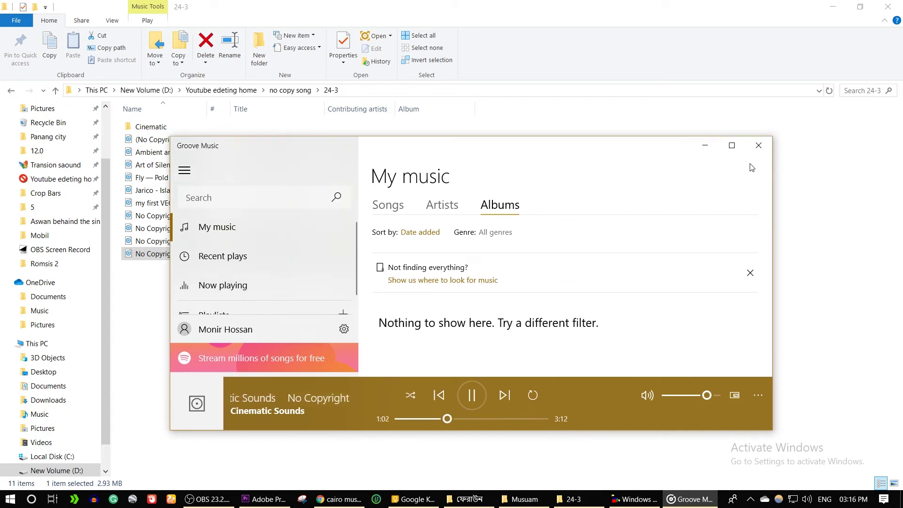
left_click(762, 146)
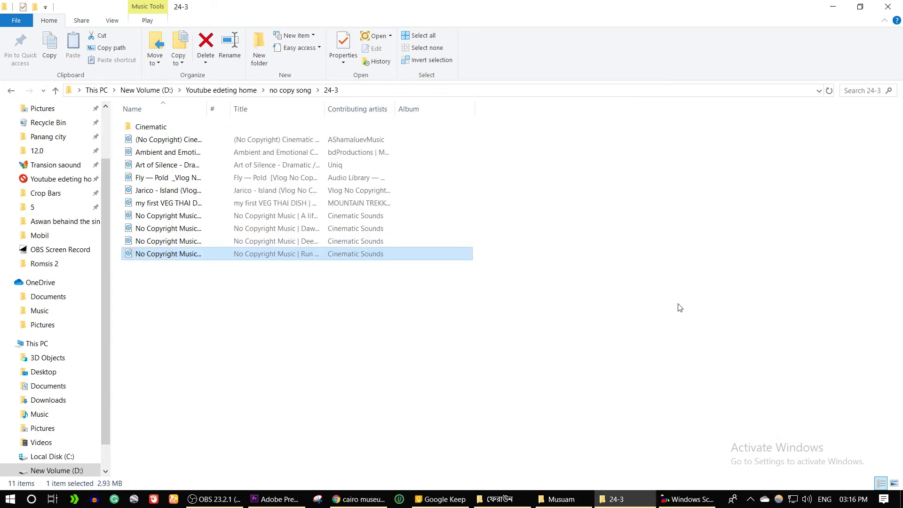
Audition the Deer Dance, Dawn and Run All Night tracks, then close the player and select Run All Night.
double_click(155, 241)
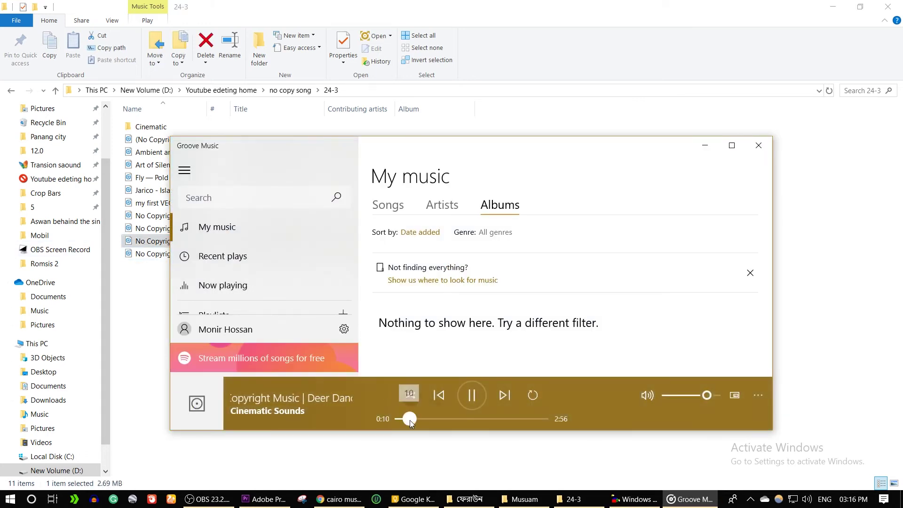
left_click_drag(410, 420, 441, 420)
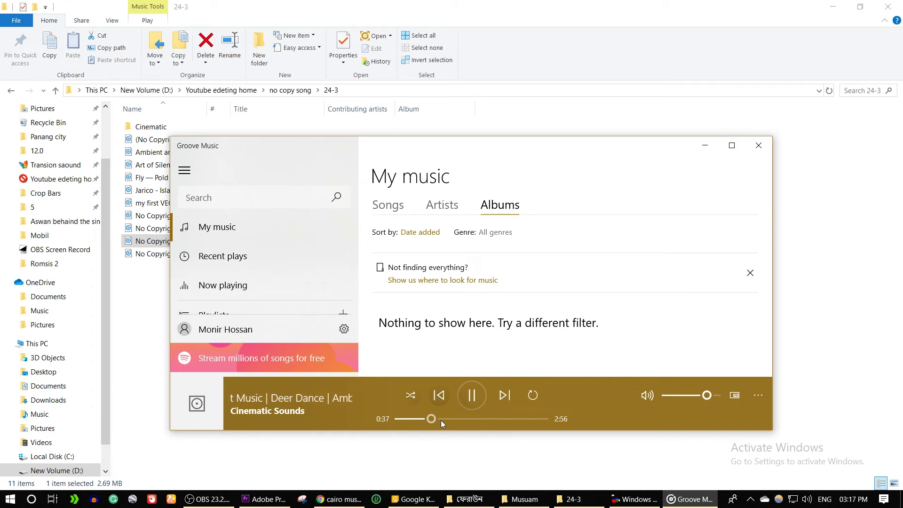
double_click(154, 230)
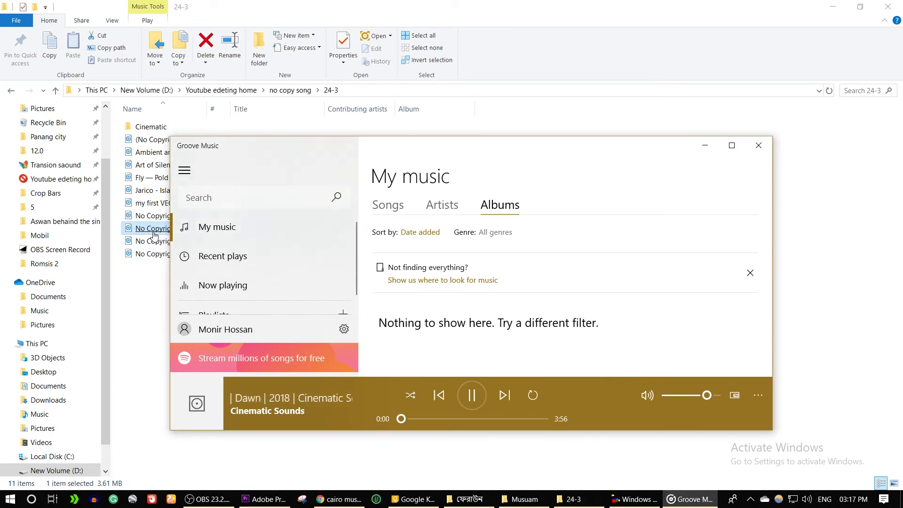
left_click_drag(408, 421, 414, 420)
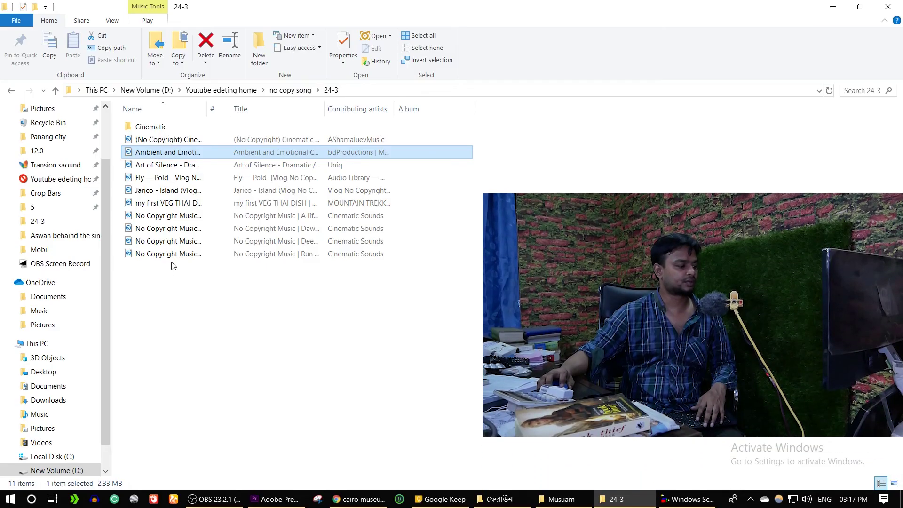
double_click(175, 254)
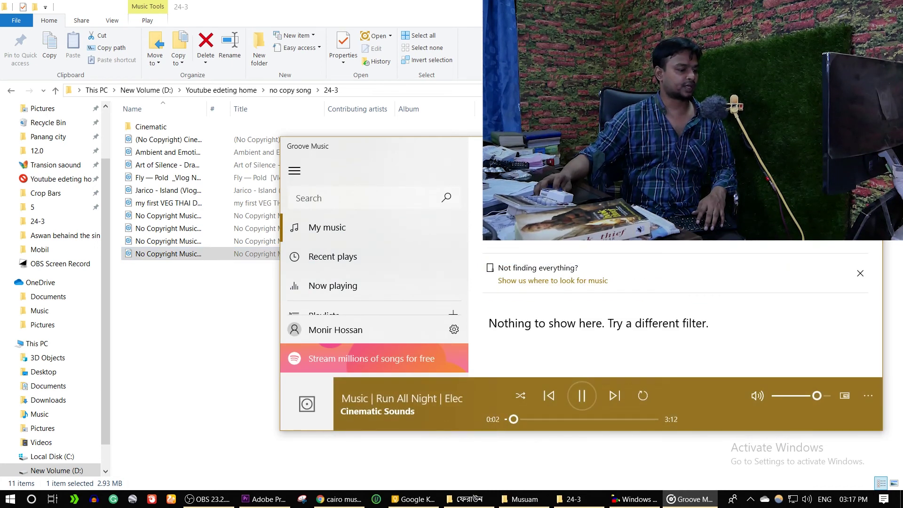
left_click(872, 144)
left_click(153, 258)
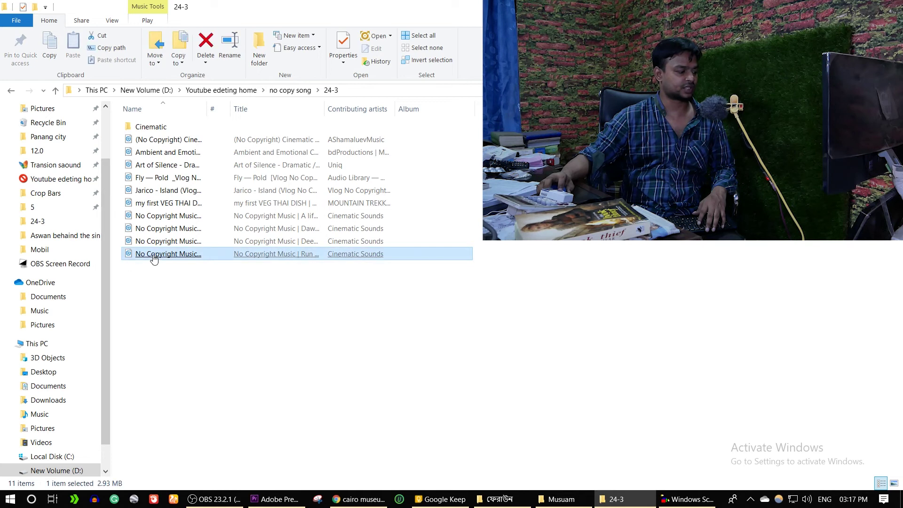
Place the Run All Night MP3 on audio track A2 and play the sequence from the start.
left_click_drag(153, 259, 280, 489)
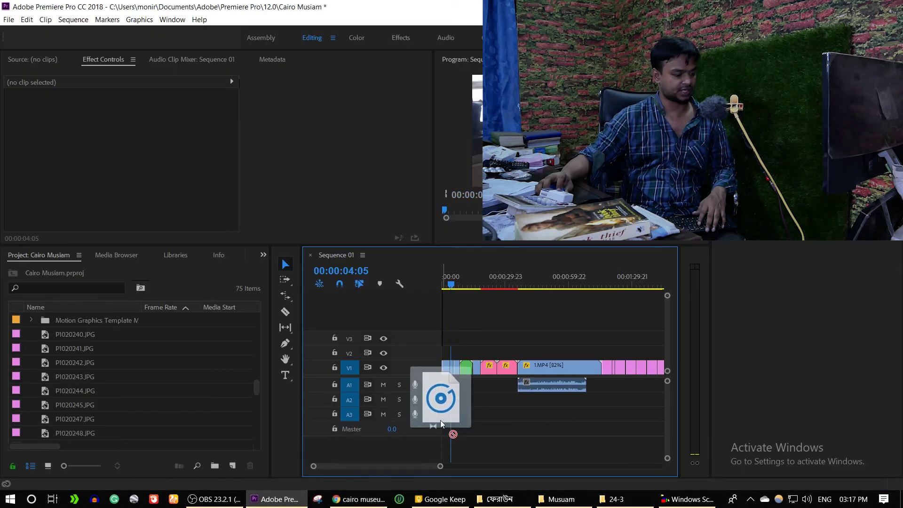
left_click_drag(279, 489, 438, 397)
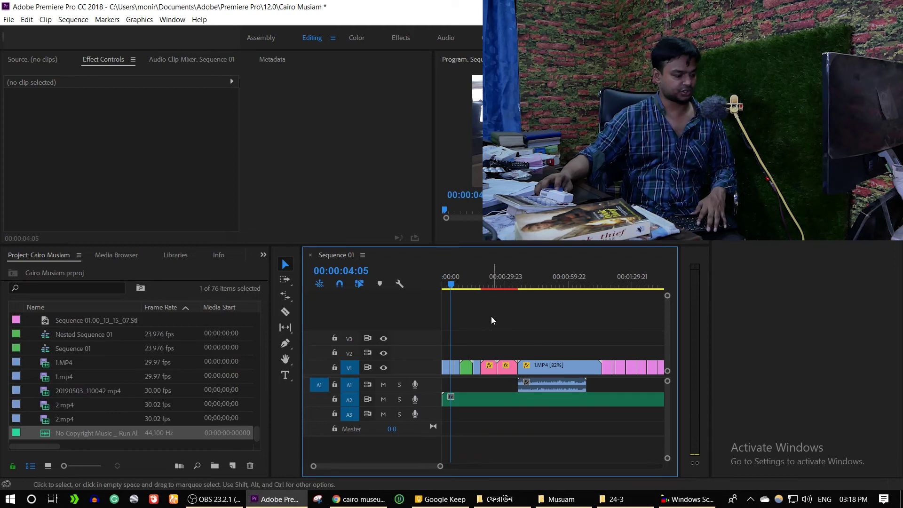
left_click_drag(454, 279, 387, 269)
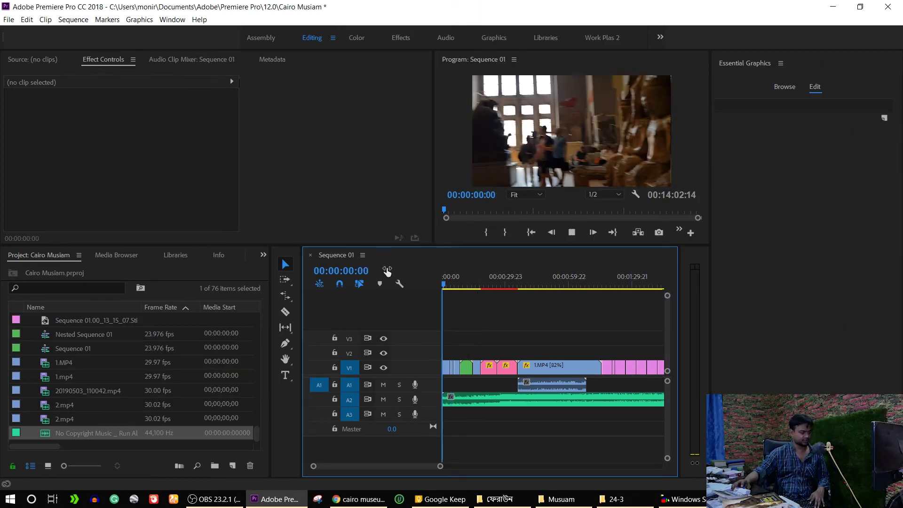
key("space")
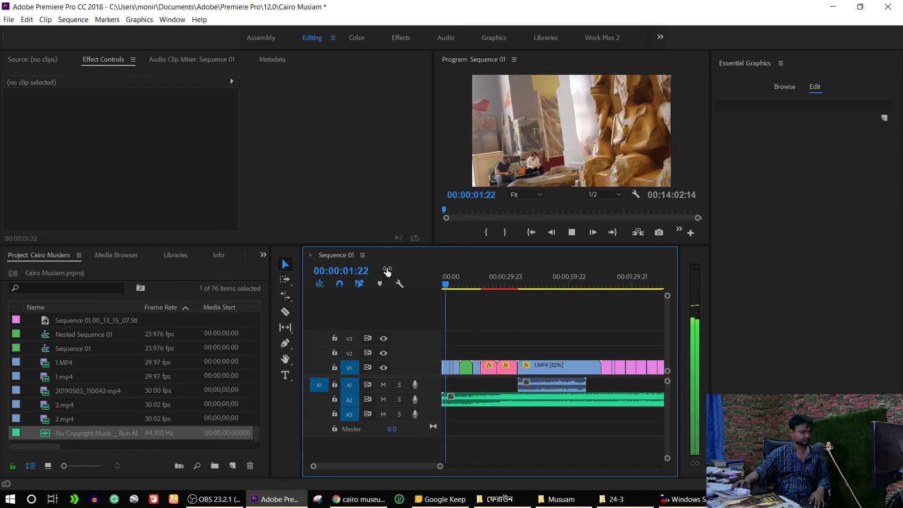
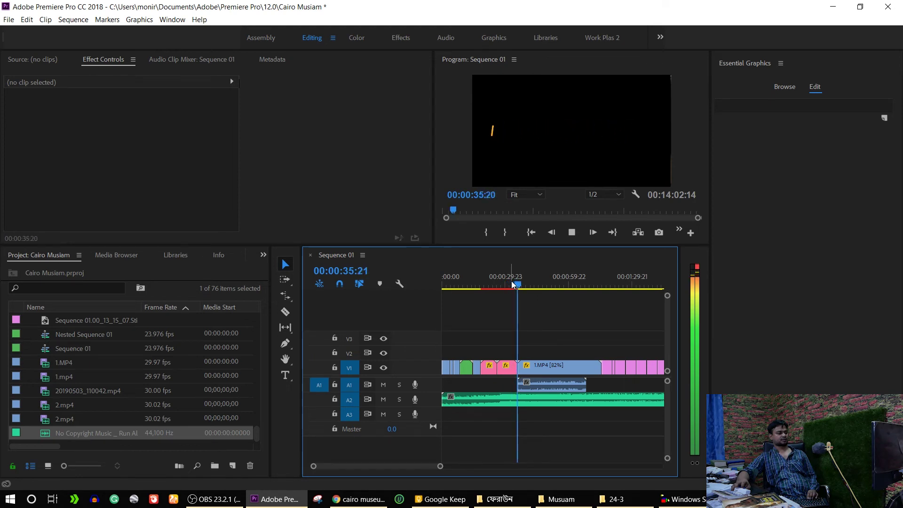
Split the background music clip on A2 at about 37 seconds.
key("space")
left_click(526, 399)
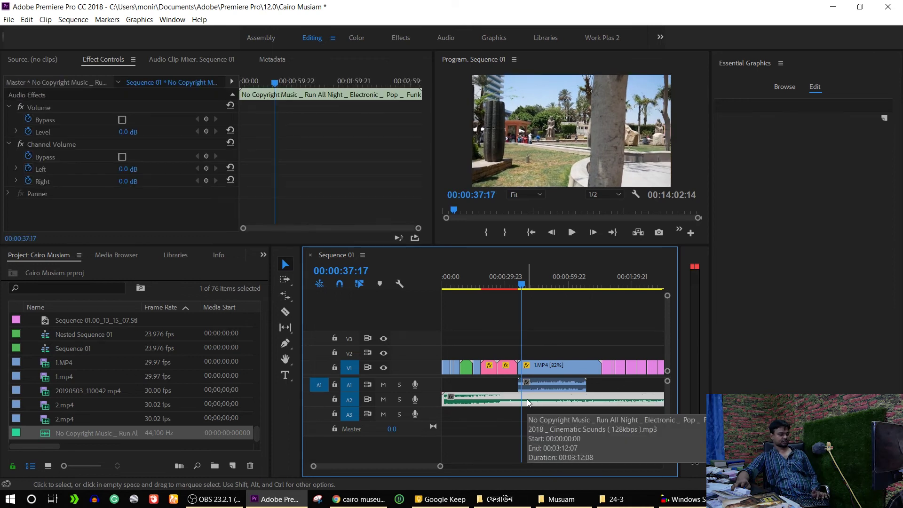
left_click(285, 311)
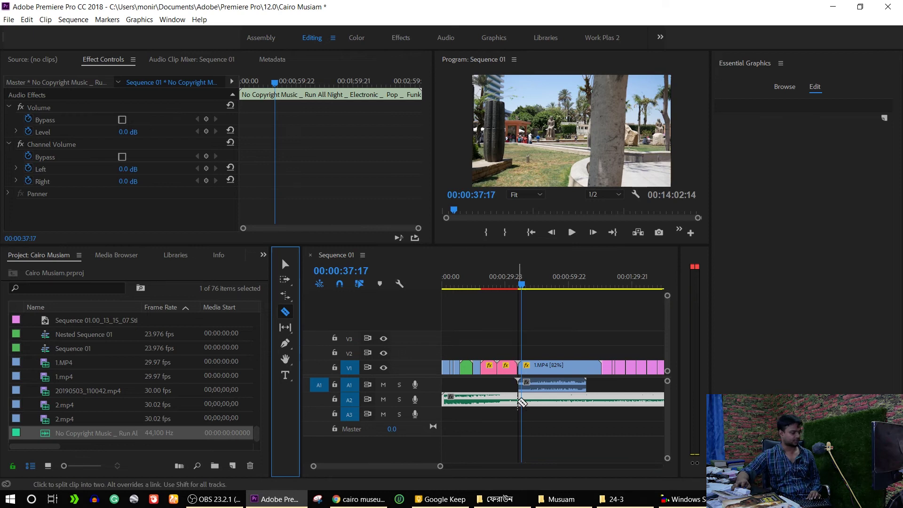
left_click(523, 400)
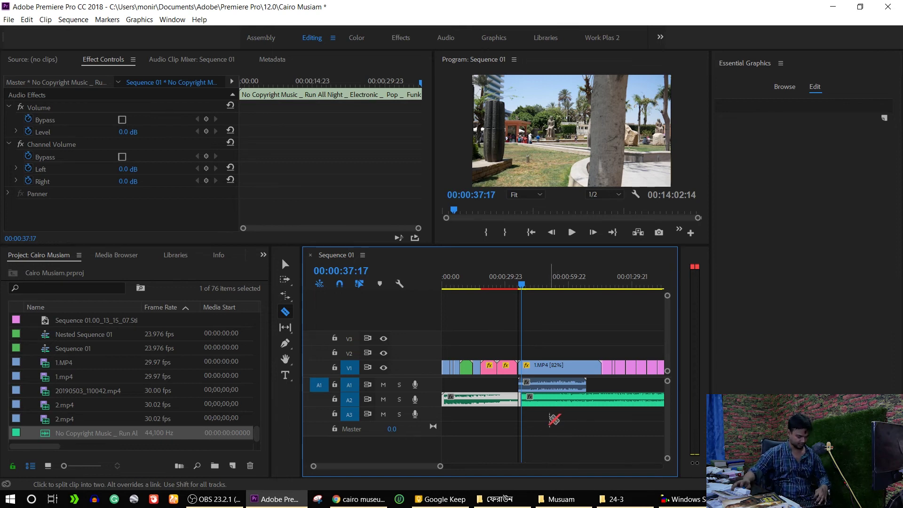
Move the later music part down onto new track A4 and shift it slightly earlier.
left_click(285, 264)
mouse_move(551, 397)
left_mouse_down()
mouse_move(592, 426)
mouse_move(579, 439)
left_mouse_up()
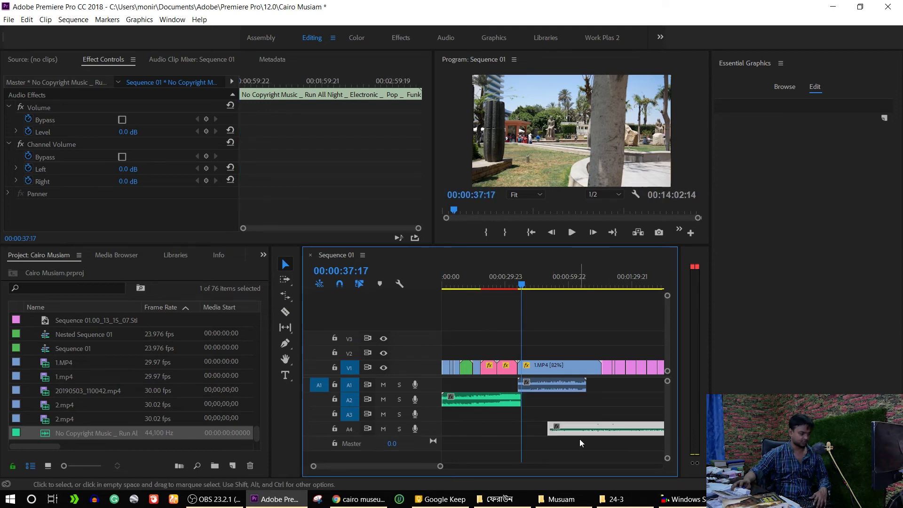
key("minus")
key("minus")
key("minus")
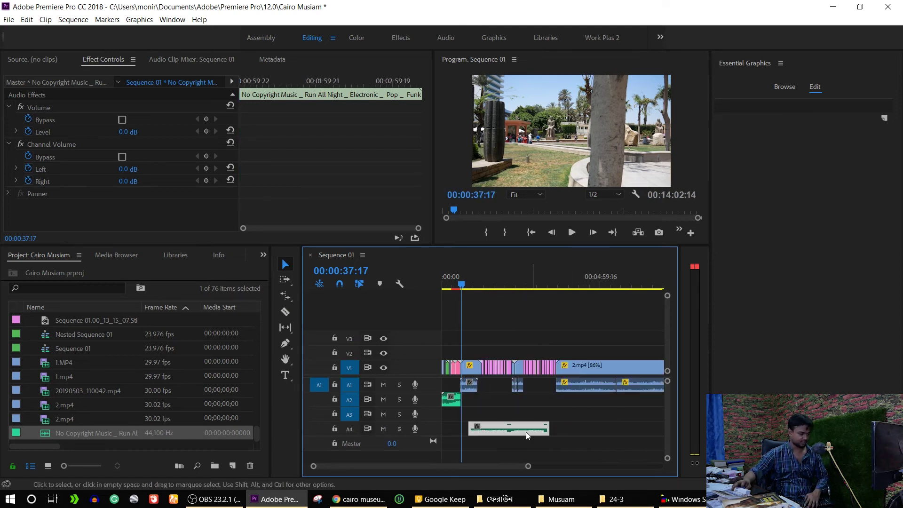
mouse_move(507, 428)
left_mouse_down()
mouse_move(560, 456)
mouse_move(553, 429)
mouse_move(518, 431)
left_mouse_up()
left_click_drag(462, 285, 386, 273)
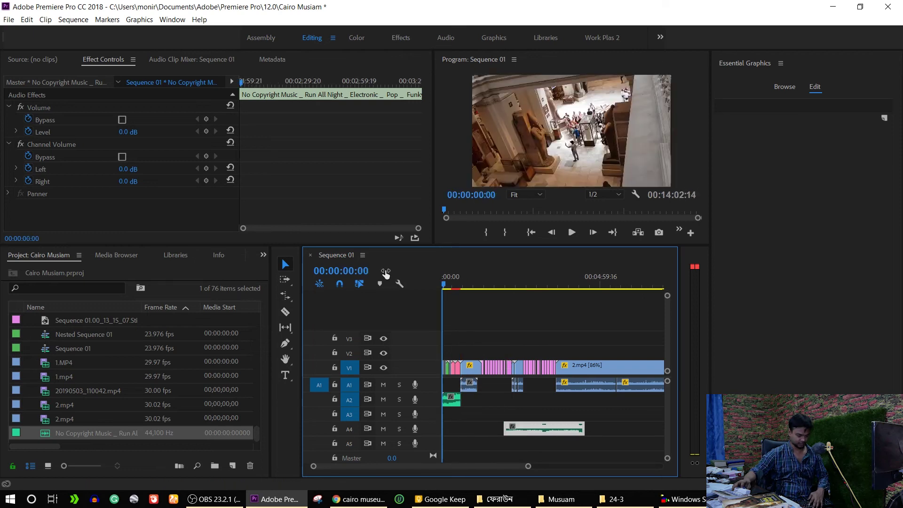
scroll(506, 332, "up", 5)
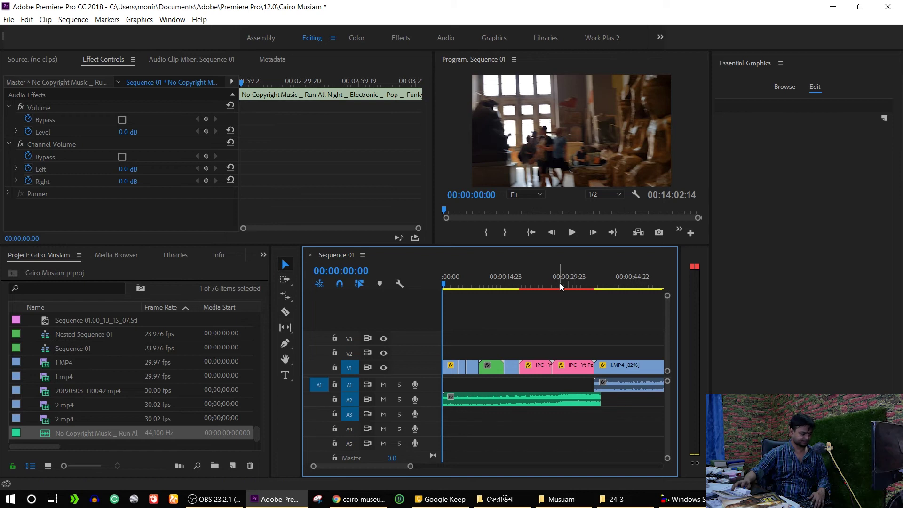
left_click_drag(518, 275, 407, 273)
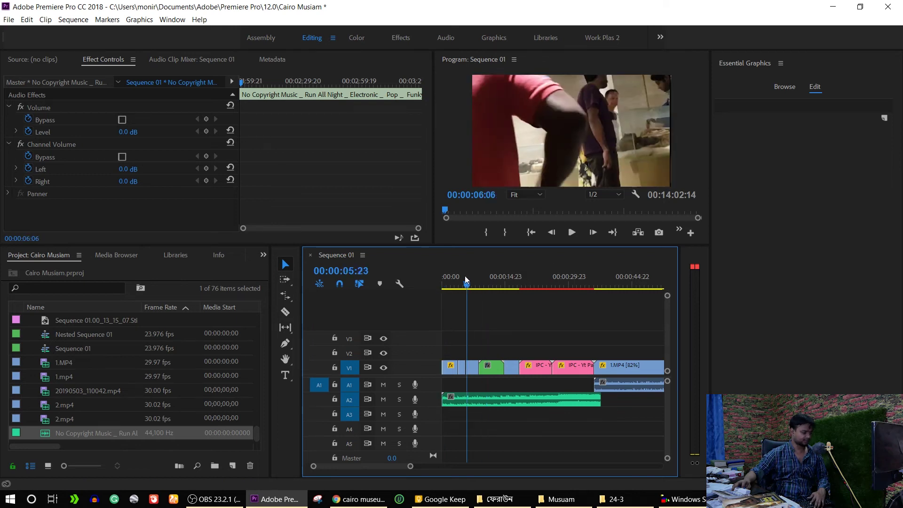
key("space")
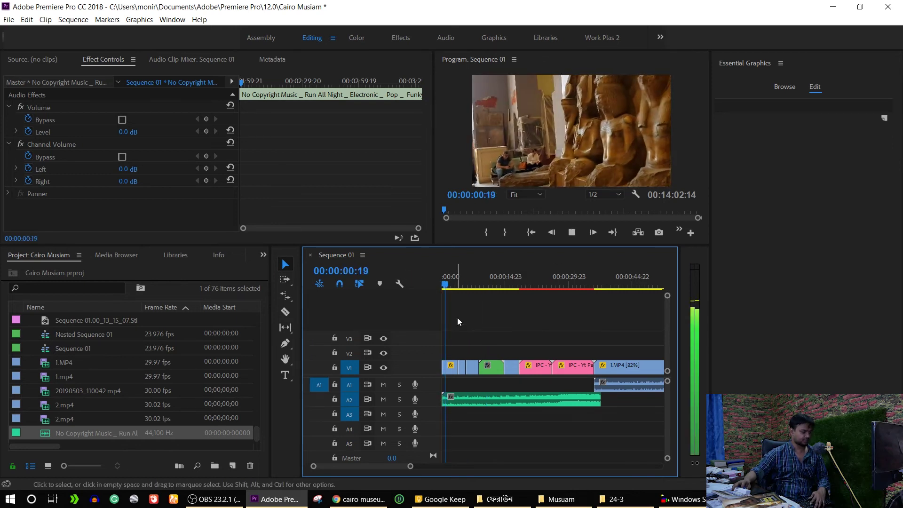
key("space")
left_click(450, 371)
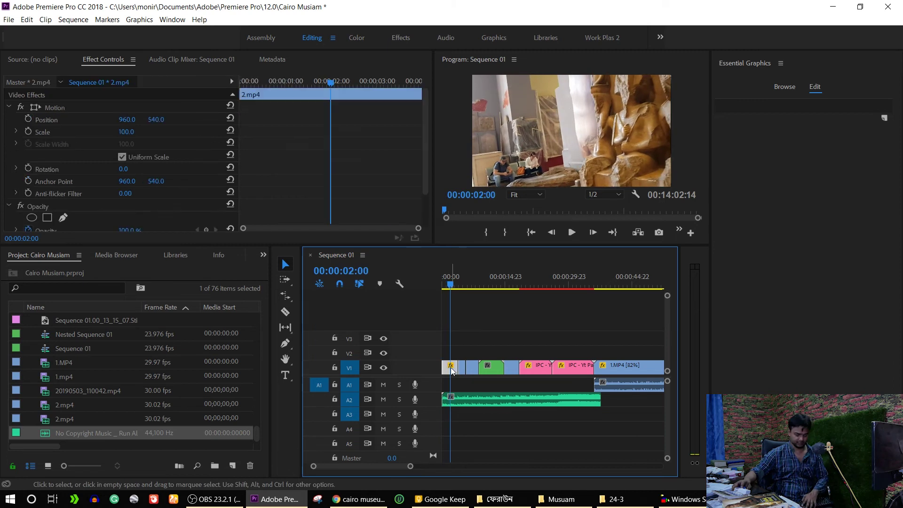
key("=")
left_click_drag(478, 285, 512, 312)
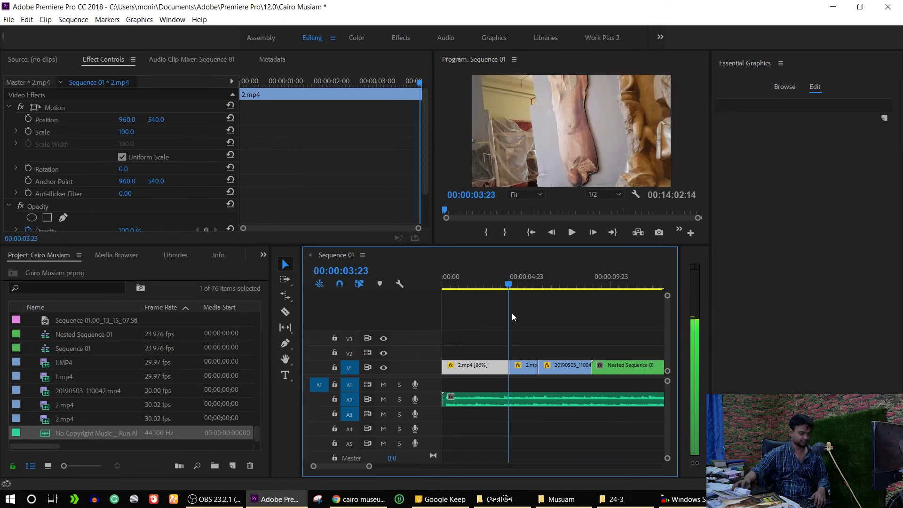
key("=")
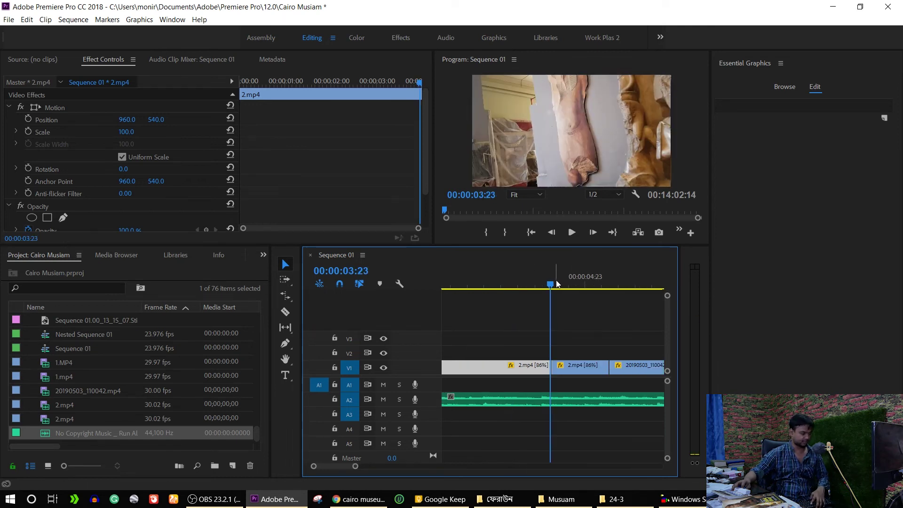
left_click_drag(551, 284, 551, 282)
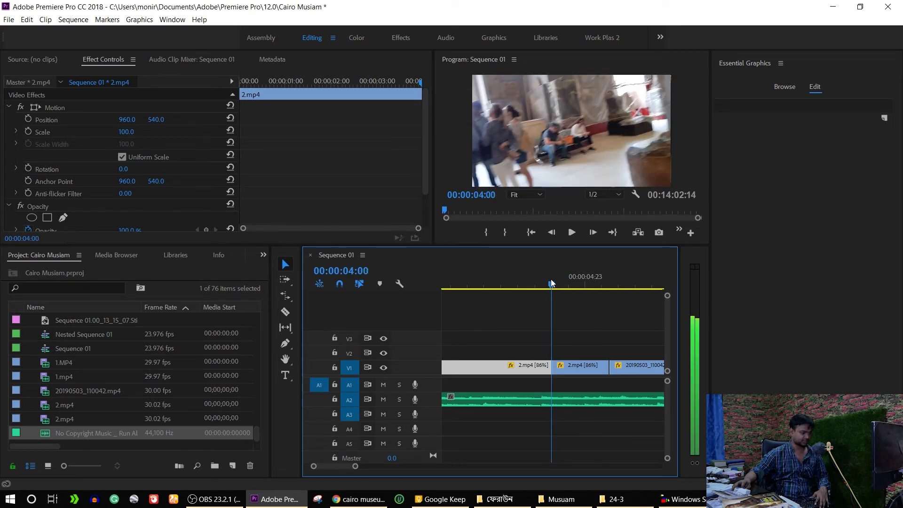
left_click(573, 368)
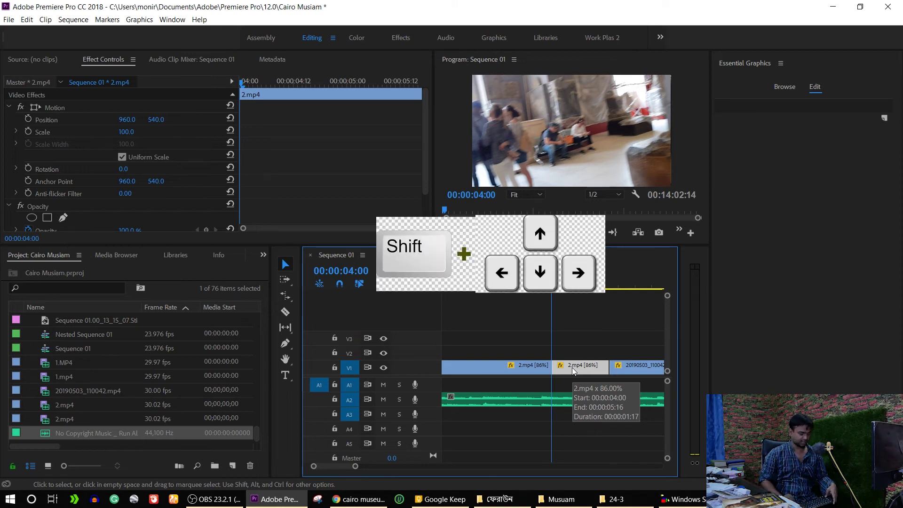
key("shift")
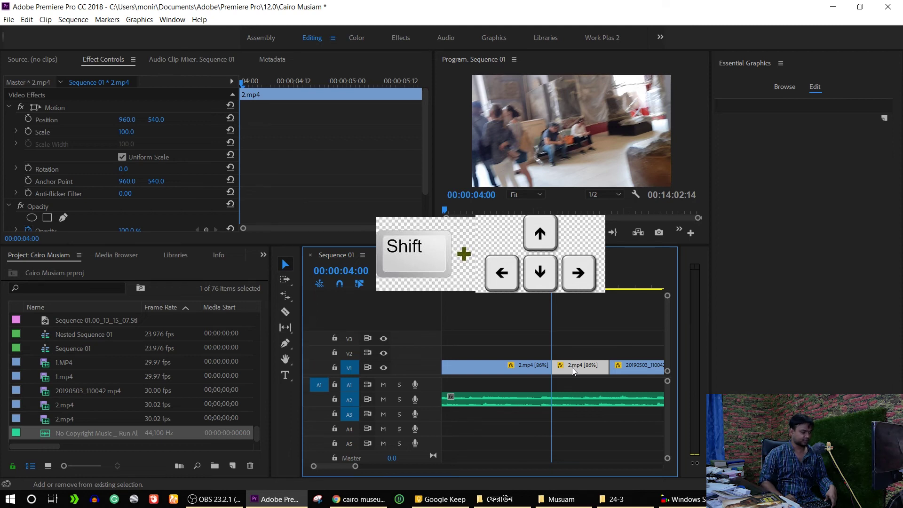
key("shift+Right")
key("shift+Right")
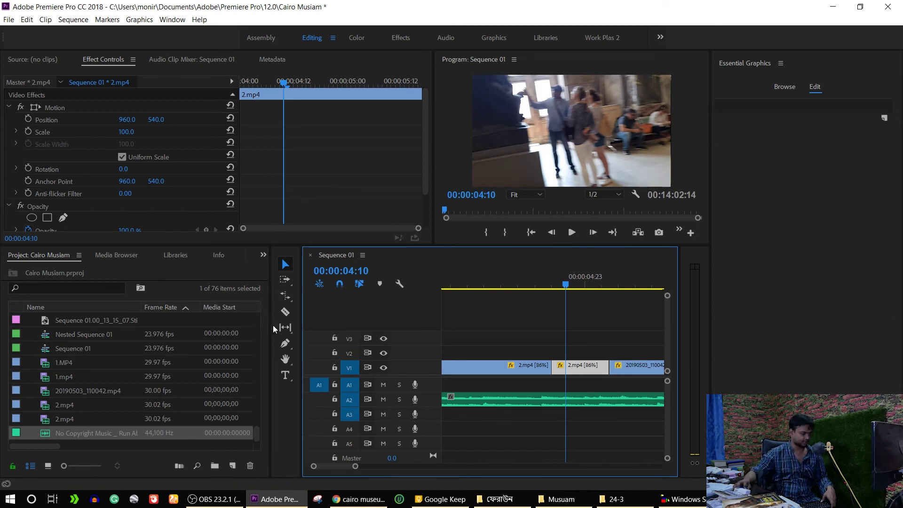
left_click(285, 312)
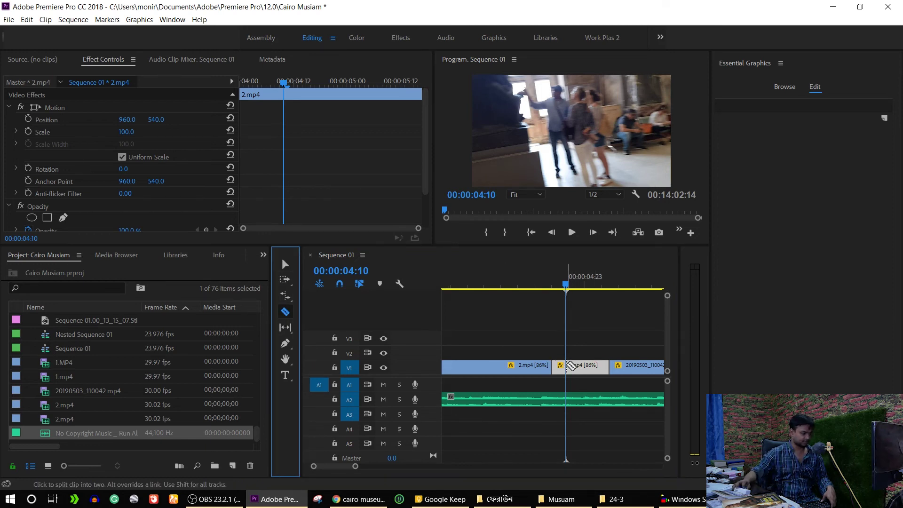
Cut 2.mp4 on V1 at 00:00:04:10 and 00:00:03:14, then select the short piece between.
left_click(565, 365)
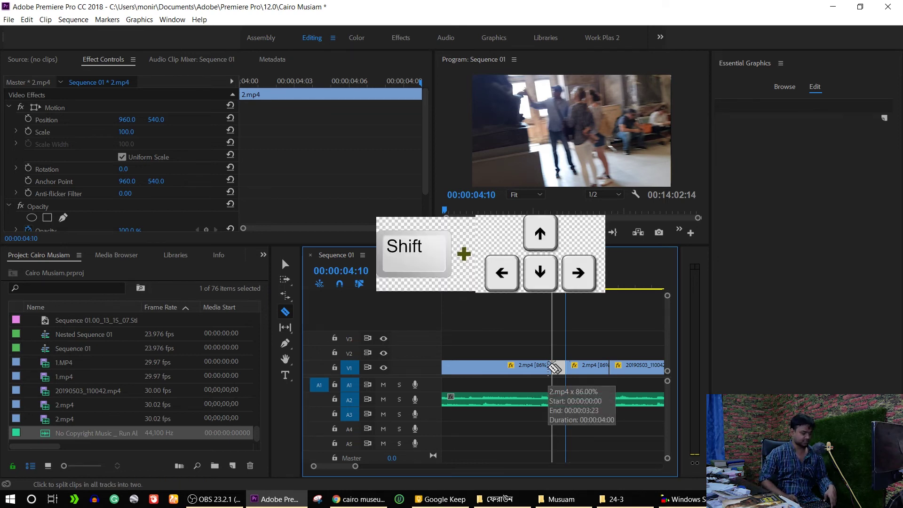
key("shift+Up")
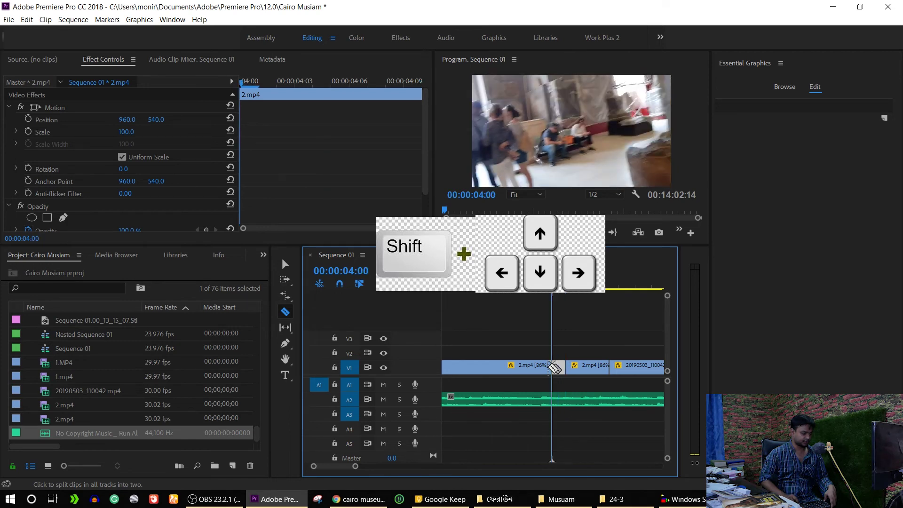
key("shift+Left")
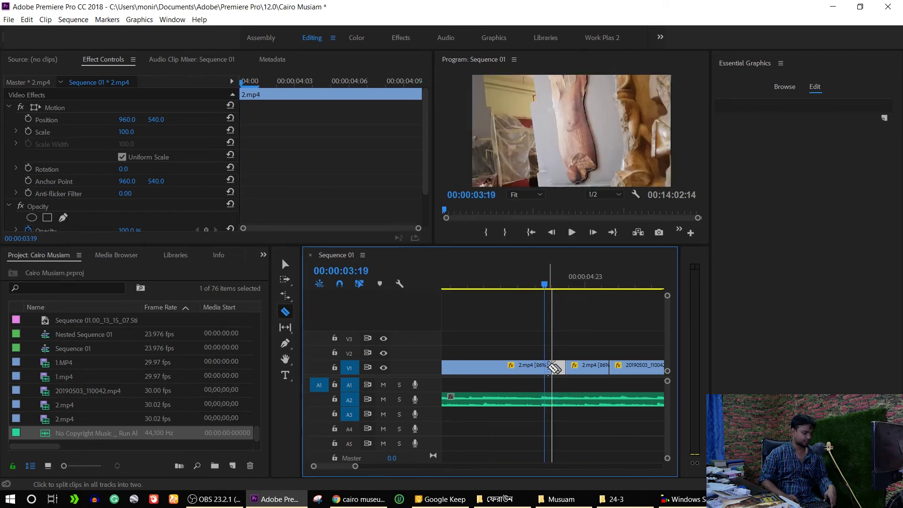
key("shift+Left")
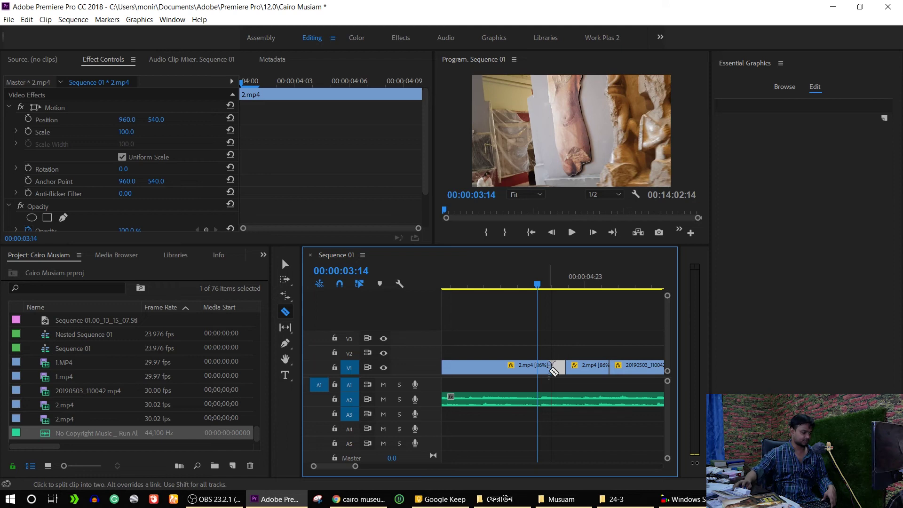
left_click(553, 369)
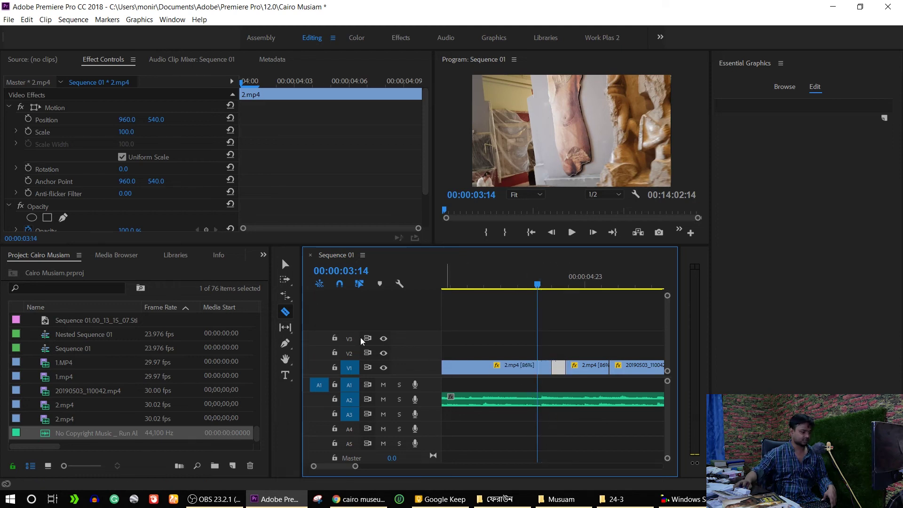
left_click(285, 263)
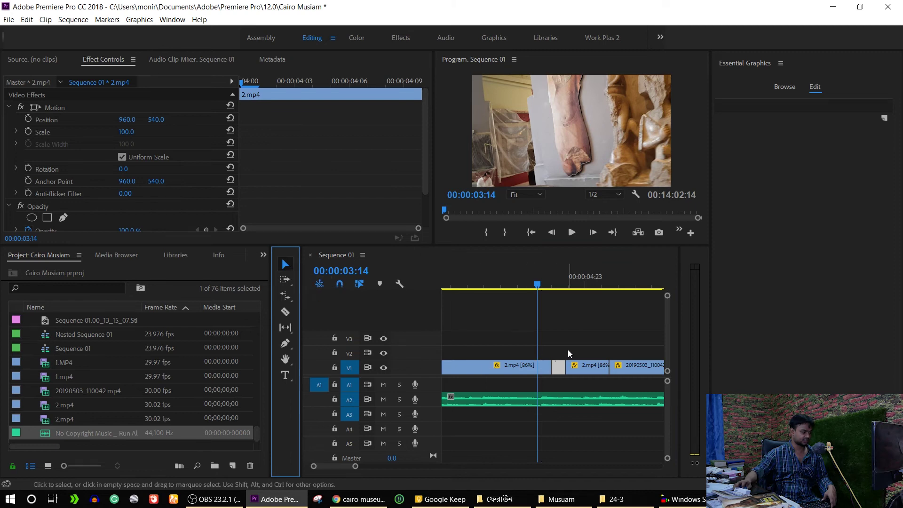
left_click(557, 367)
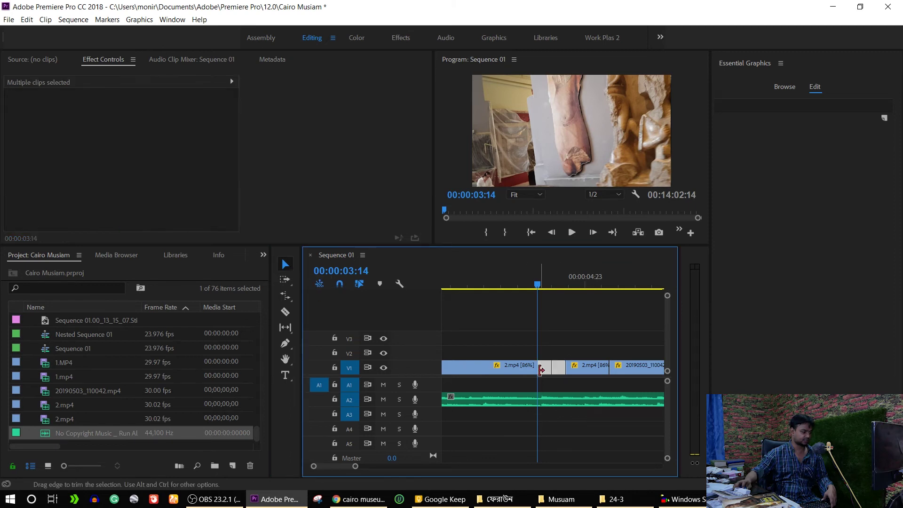
Nest the short 2.mp4 piece as Nested Sequence 02 and return the playhead to about 00:00:03:12.
right_click(547, 365)
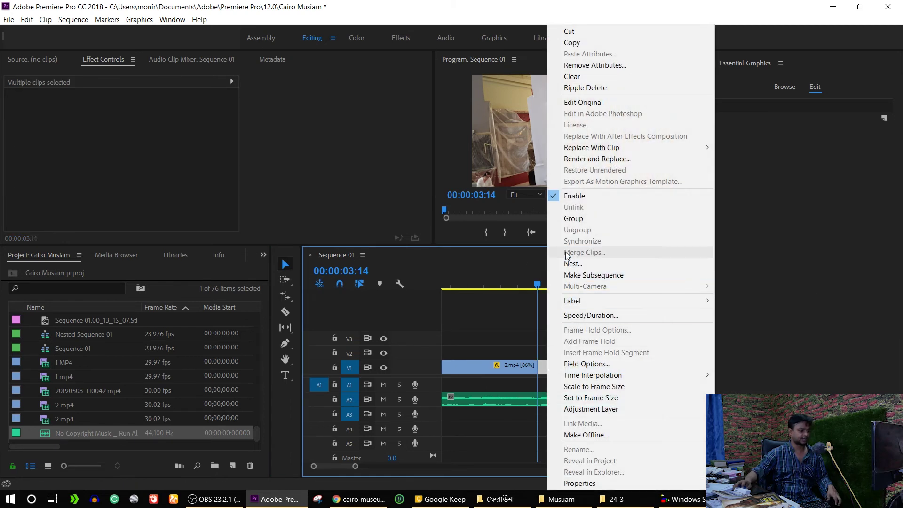
left_click(597, 264)
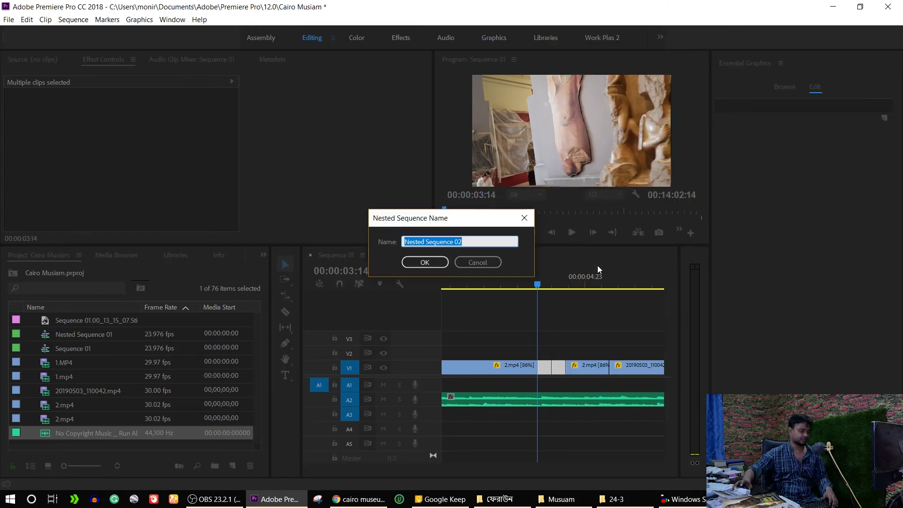
left_click(424, 263)
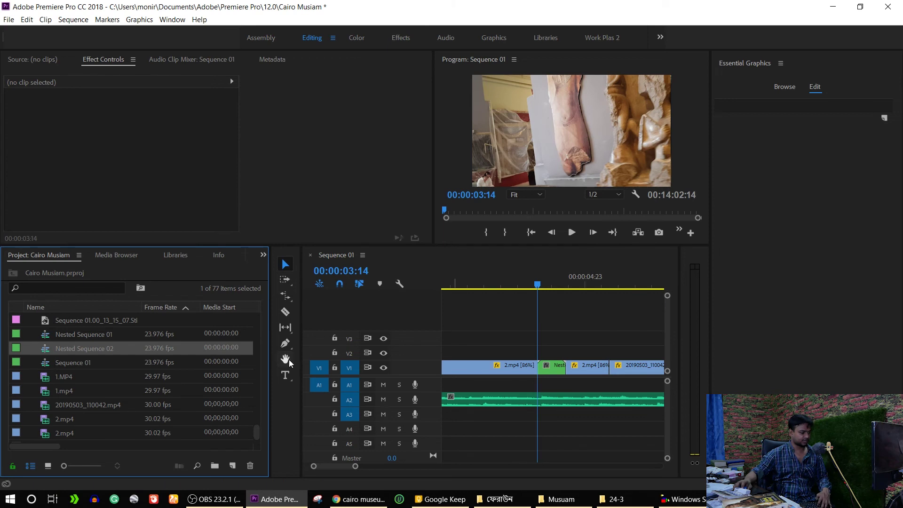
left_click_drag(540, 285, 535, 305)
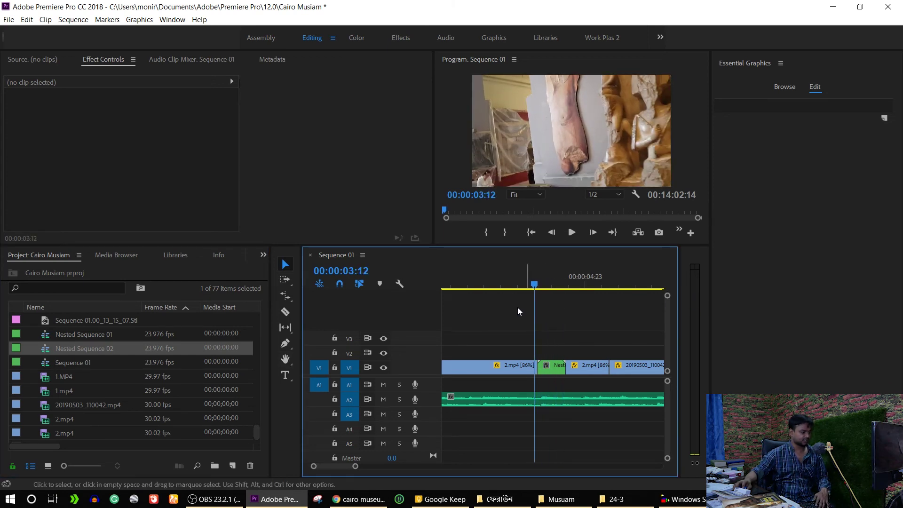
left_click(264, 255)
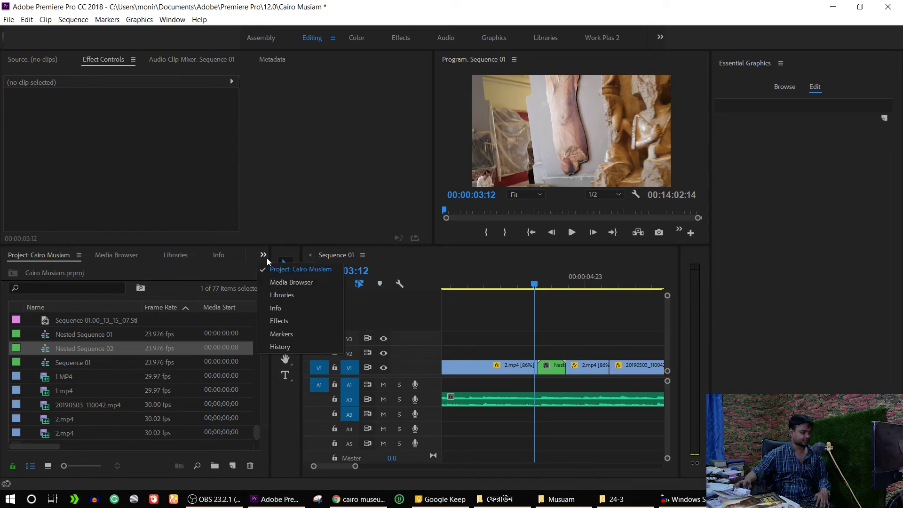
Apply the EA Left Top to Right Bottom preset from 8 Smooth Transitions [EA] to Nested Sequence 02.
left_click(288, 321)
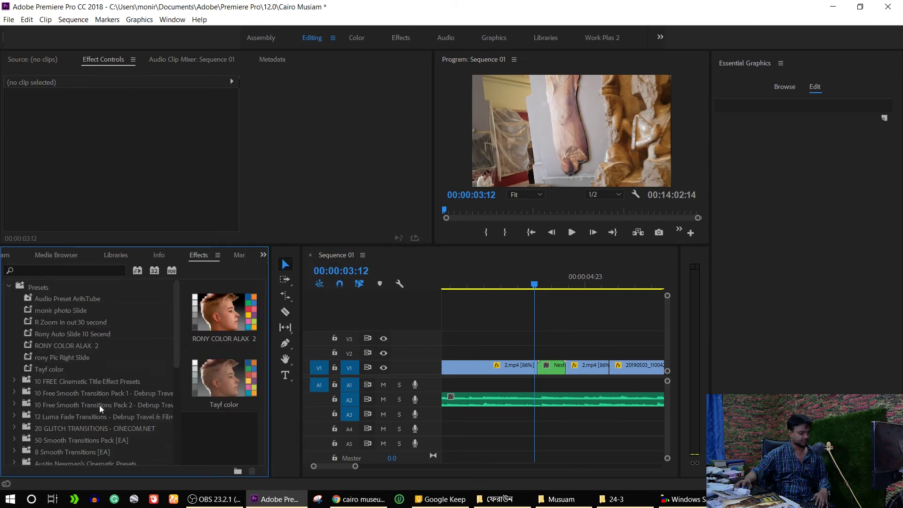
scroll(99, 405, "down", 1)
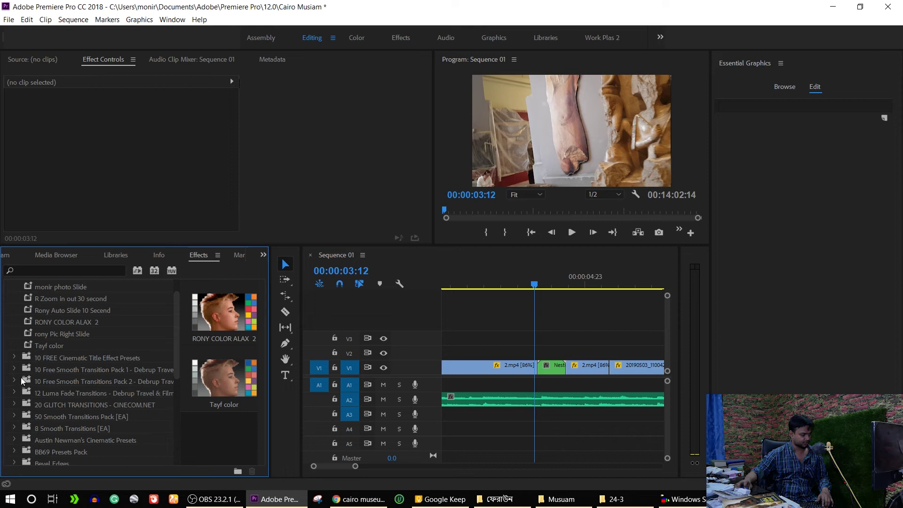
left_click(14, 429)
scroll(79, 429, "down", 2)
scroll(75, 400, "down", 1)
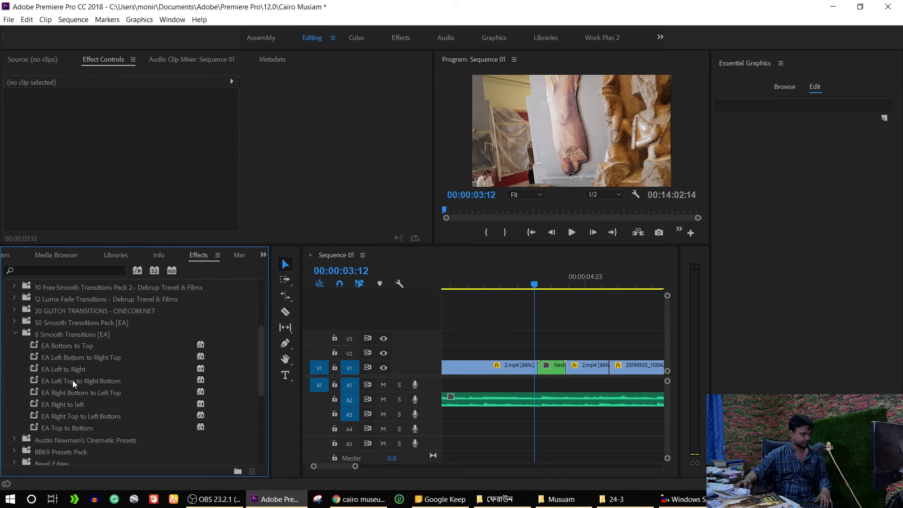
left_click_drag(71, 383, 549, 365)
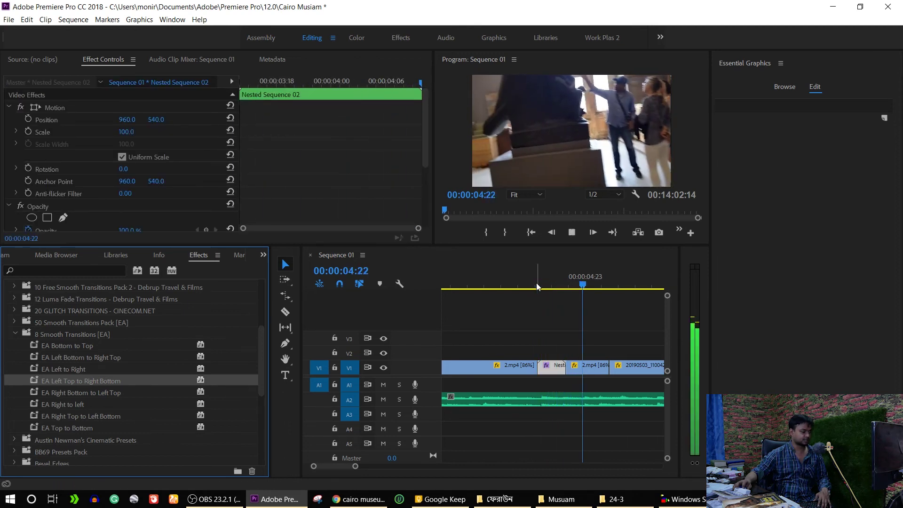
Stop the preview and return the playhead to 00:00:03:19.
key("space")
left_click(545, 283)
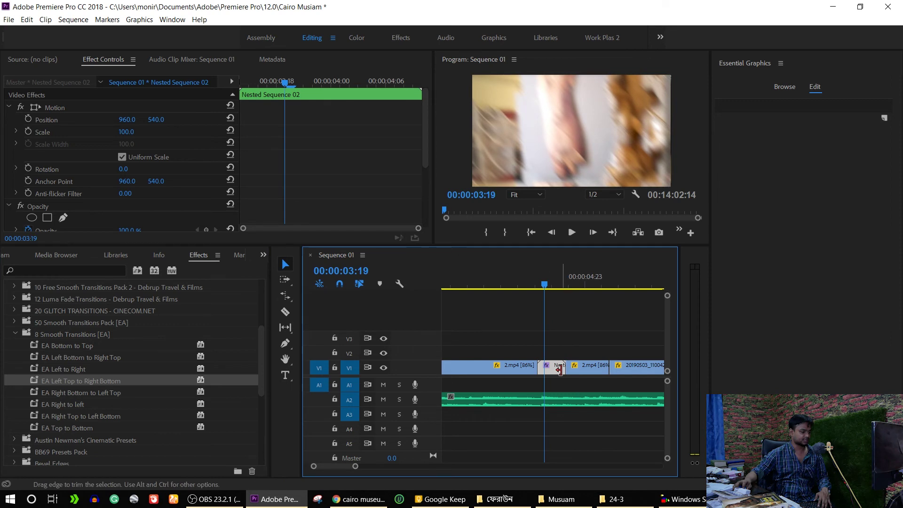
right_click(561, 499)
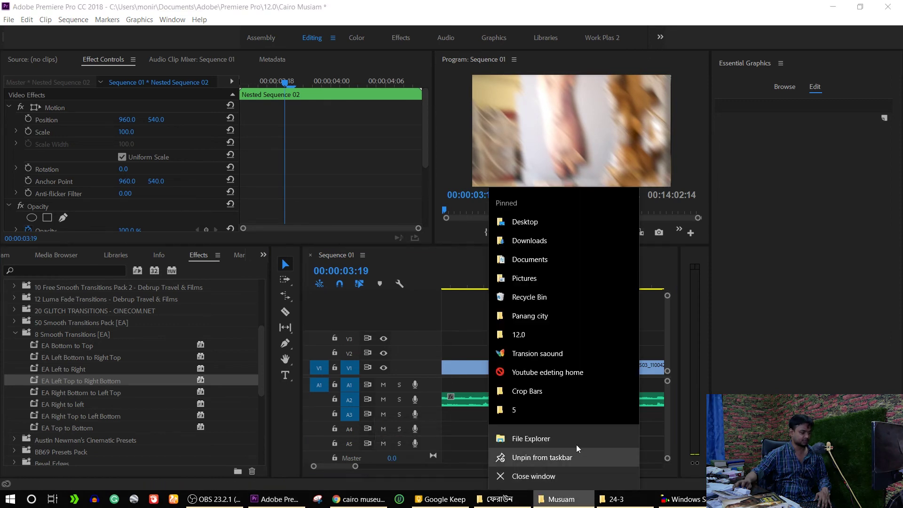
Open Transion saound > 2019 > pac 1 and audition the Fast Scrapes whoosh.
left_click(564, 358)
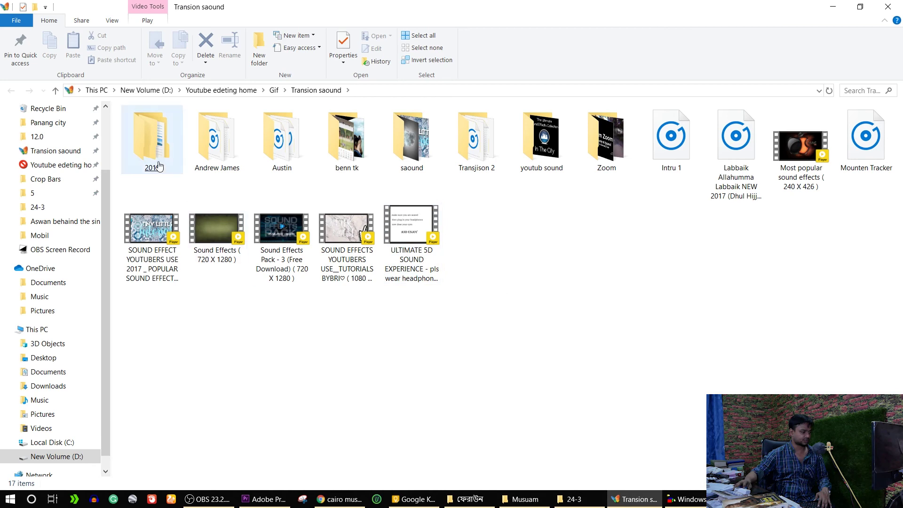
left_click(178, 163)
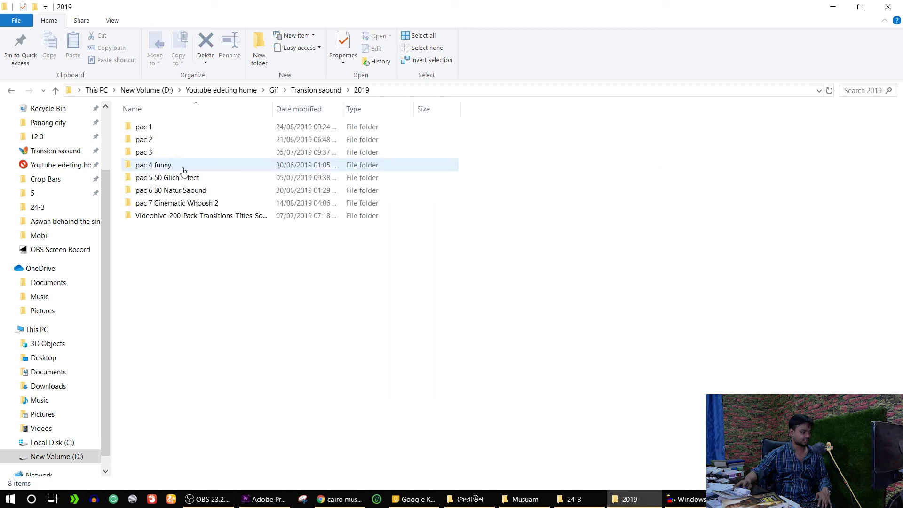
left_click(178, 127)
double_click(181, 148)
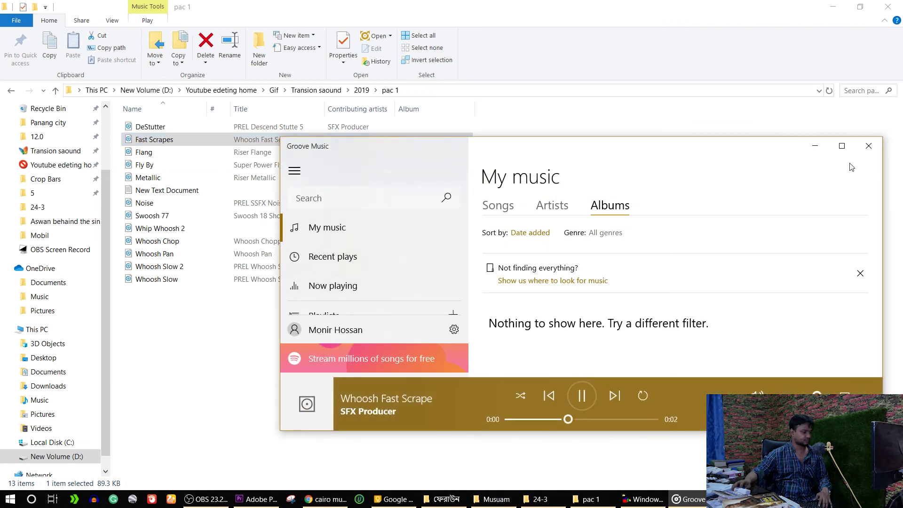
left_click(876, 148)
Drop Fast Scrapes onto A1 and preview it with the slide from 00:00:03:05.
left_click_drag(151, 152, 526, 385)
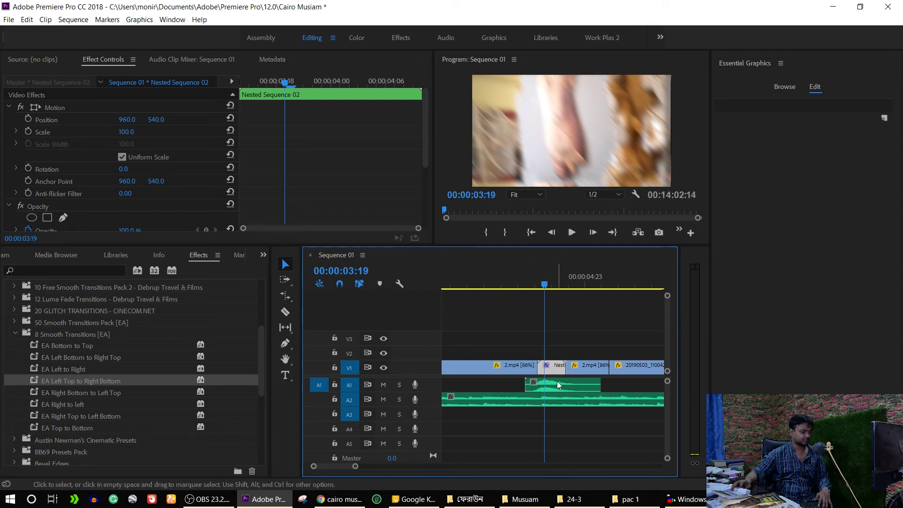
left_click(527, 284)
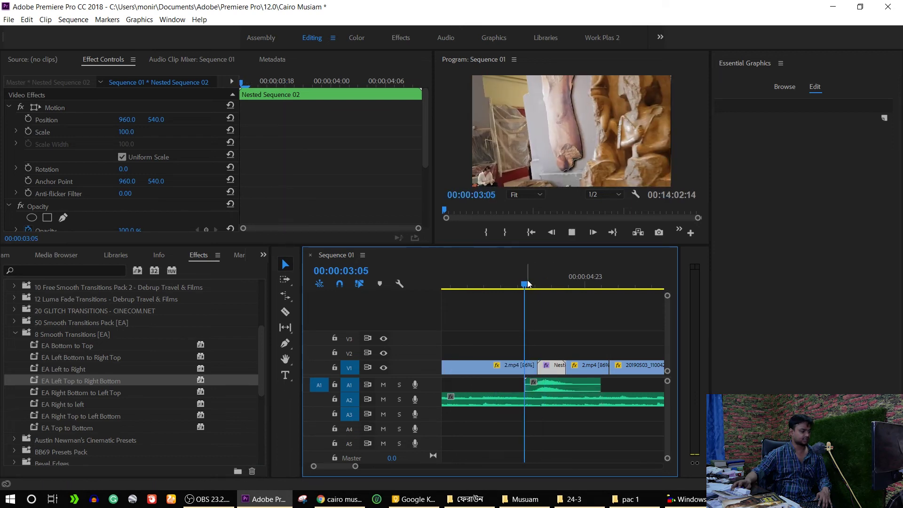
key("space")
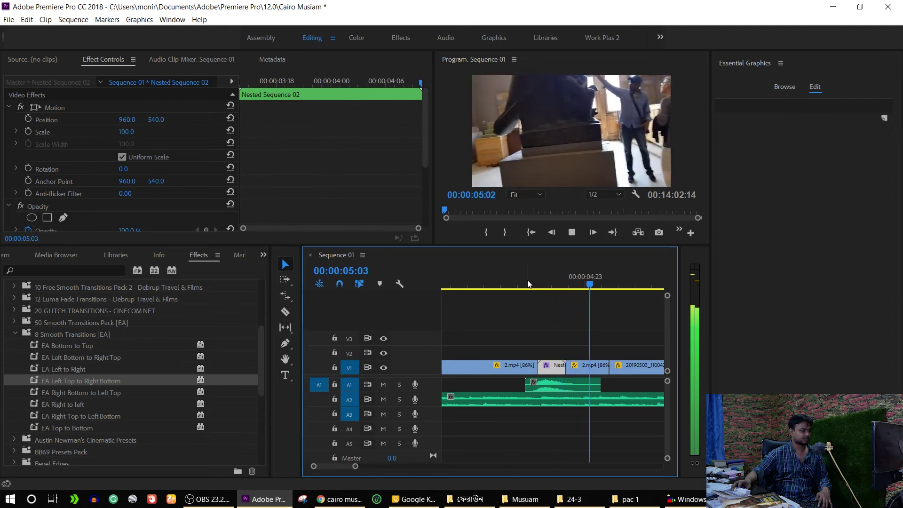
Split the 20190503_110042 clip on V1 at 00:00:06:03 with Ctrl+K, then step back to 00:00:05:07.
key("space")
left_click(618, 285)
left_click(608, 277)
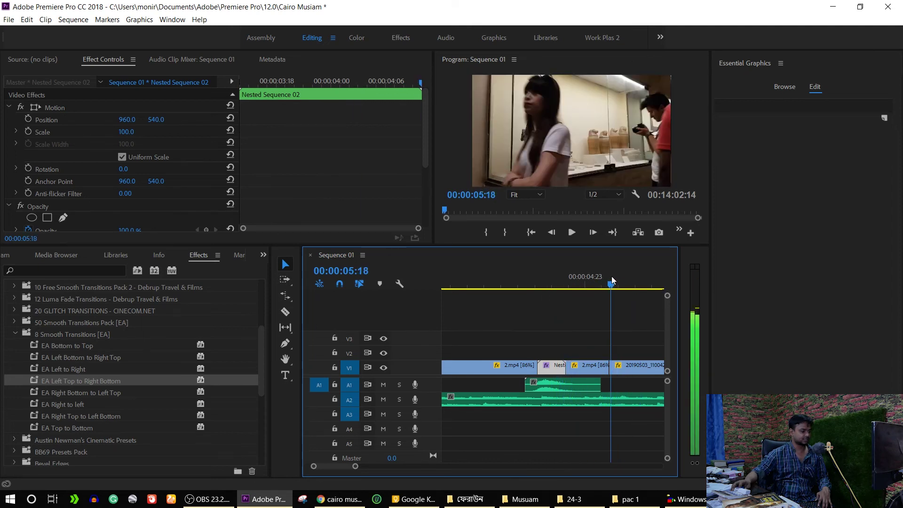
left_click(628, 370)
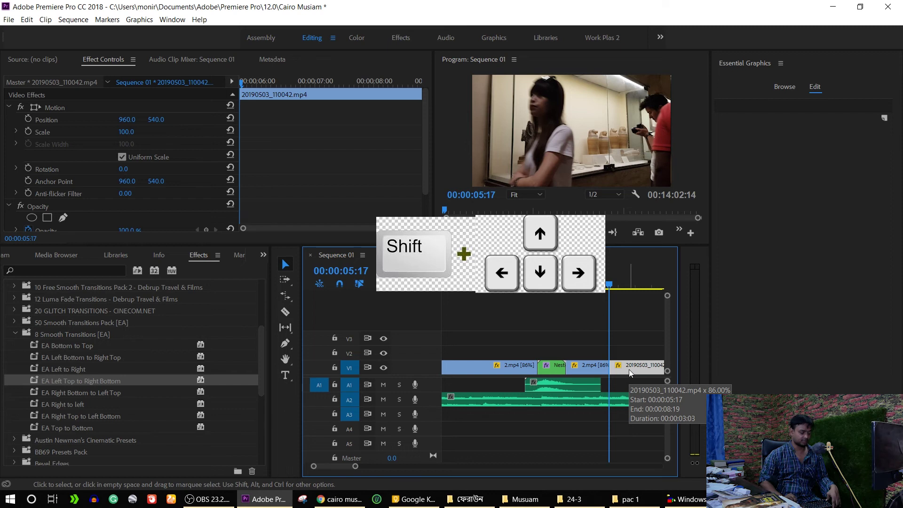
key("shift+Right")
key("shift+Right")
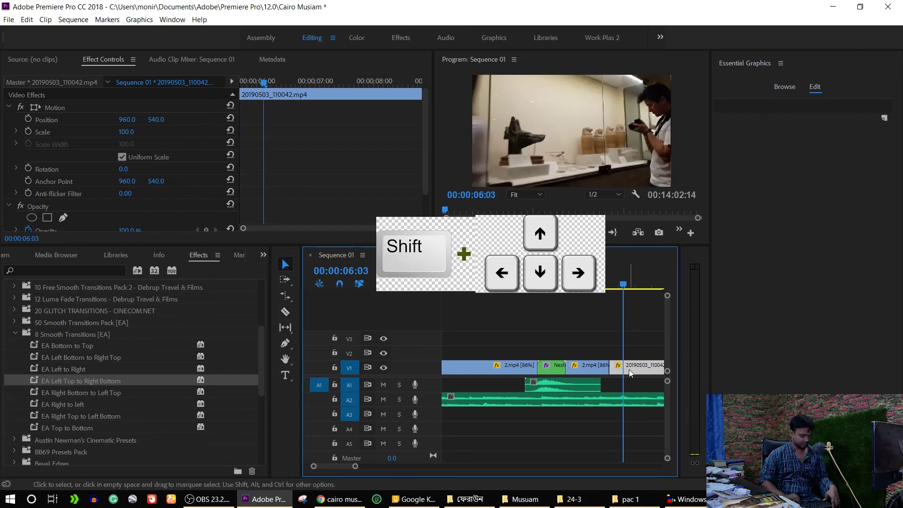
key("ctrl+k")
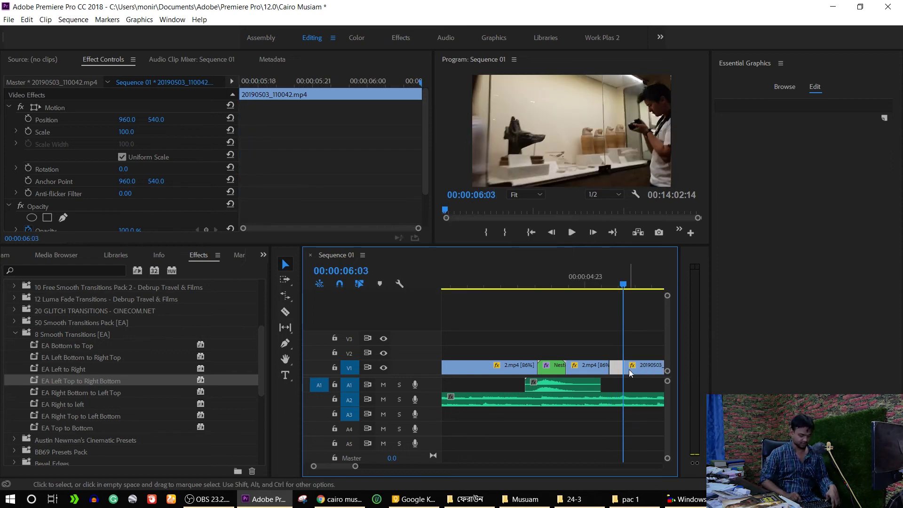
key("shift+Left")
key("shift+Left")
key("shift+Left")
key("shift+Left")
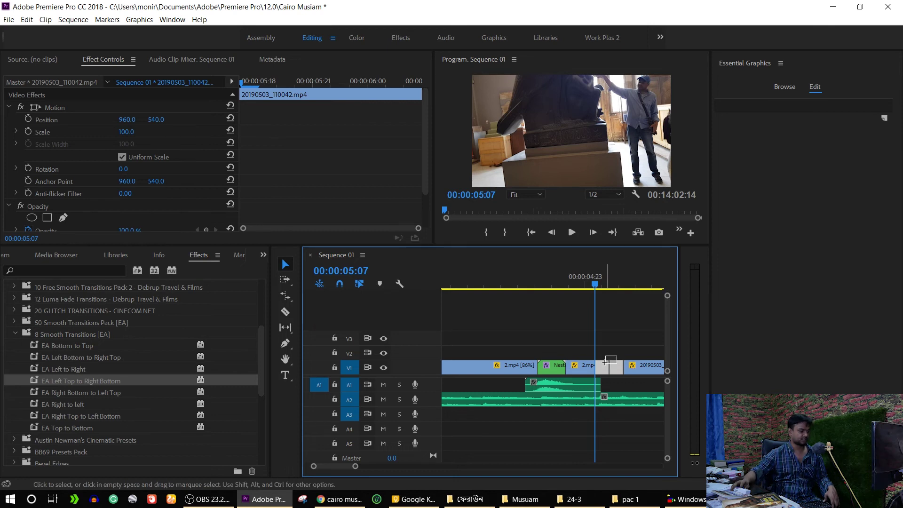
Nest the short piece before the 00:00:06:03 cut into a new nested sequence.
left_click(614, 365)
right_click(601, 370)
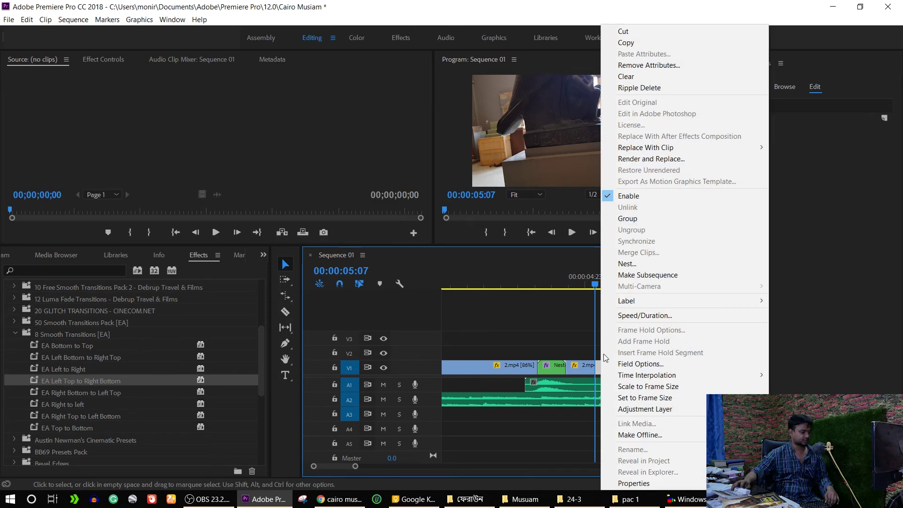
left_click(640, 263)
left_click(429, 263)
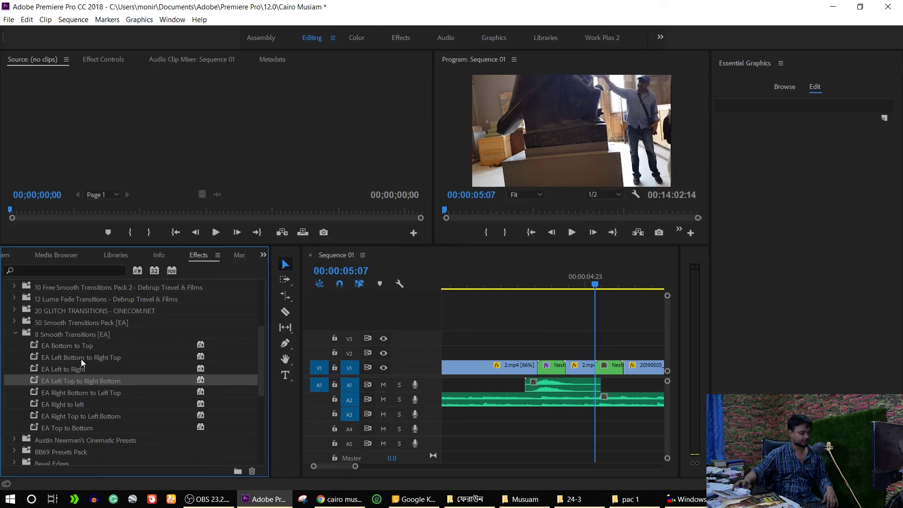
Apply the EA Bottom to Top preset to the new nested clip.
left_click_drag(71, 346, 495, 377)
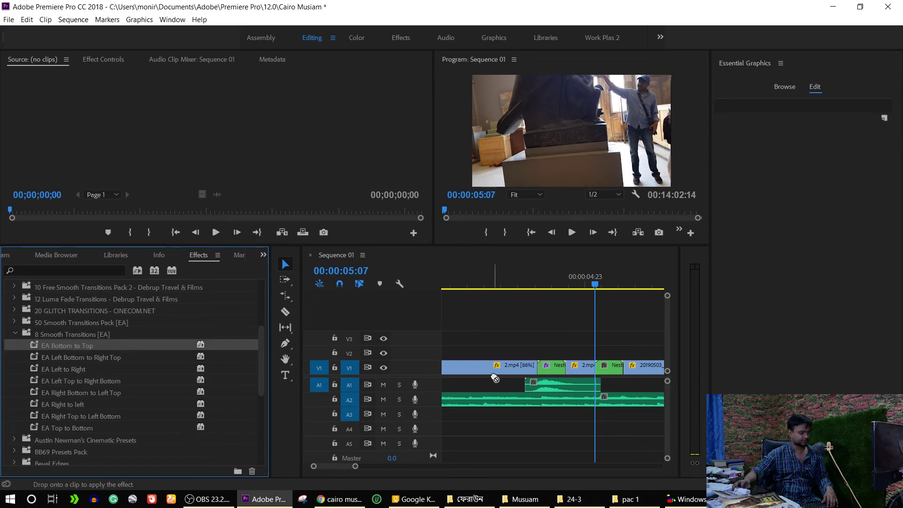
left_click_drag(586, 384, 607, 373)
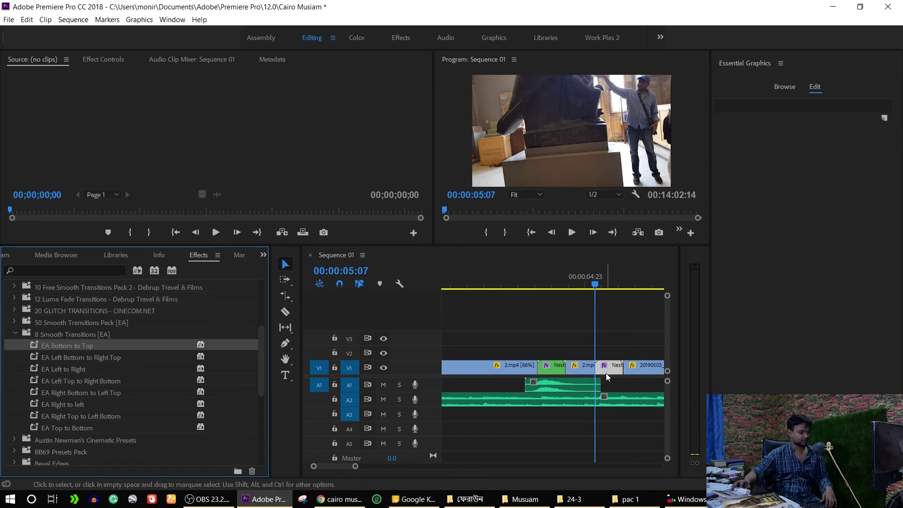
mouse_move(535, 504)
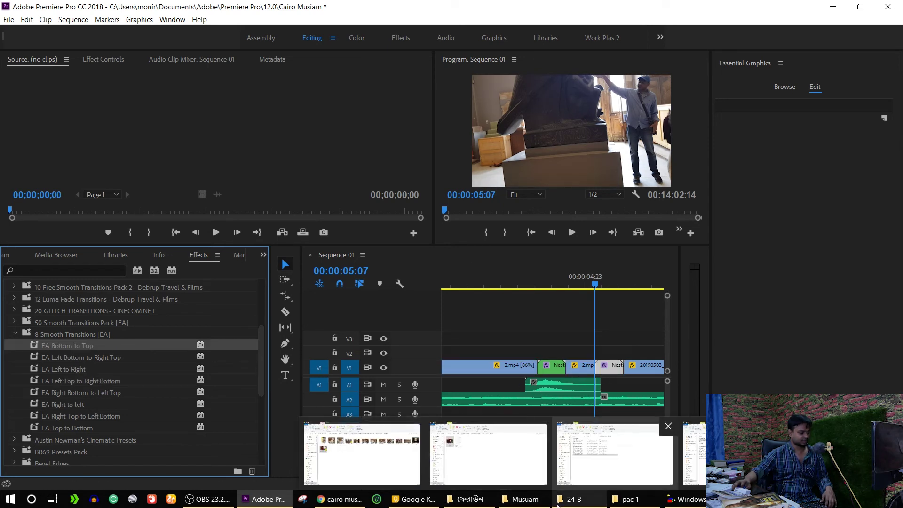
left_click(639, 501)
Audition Flang, Fly By, Metallic, Swoosh 77 and Whip Whoosh 2, then drag Whip Whoosh 2 toward the timeline.
double_click(160, 155)
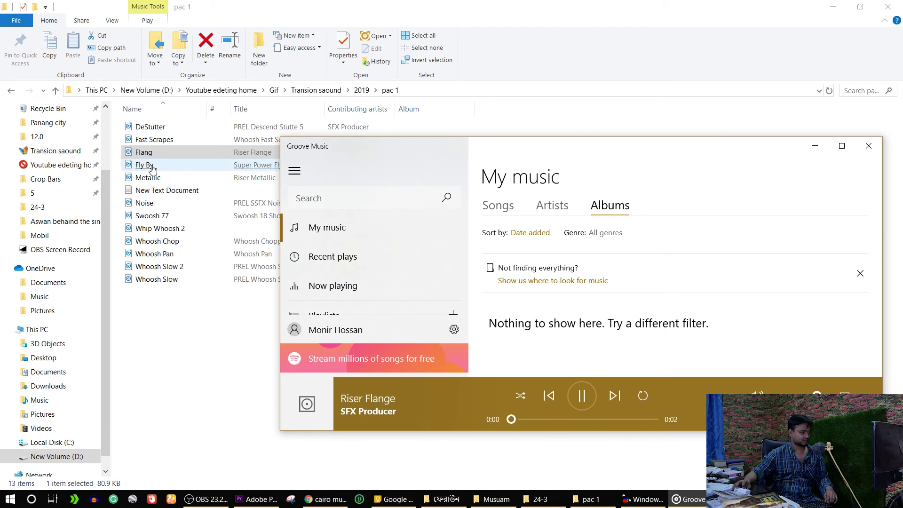
double_click(151, 166)
double_click(145, 182)
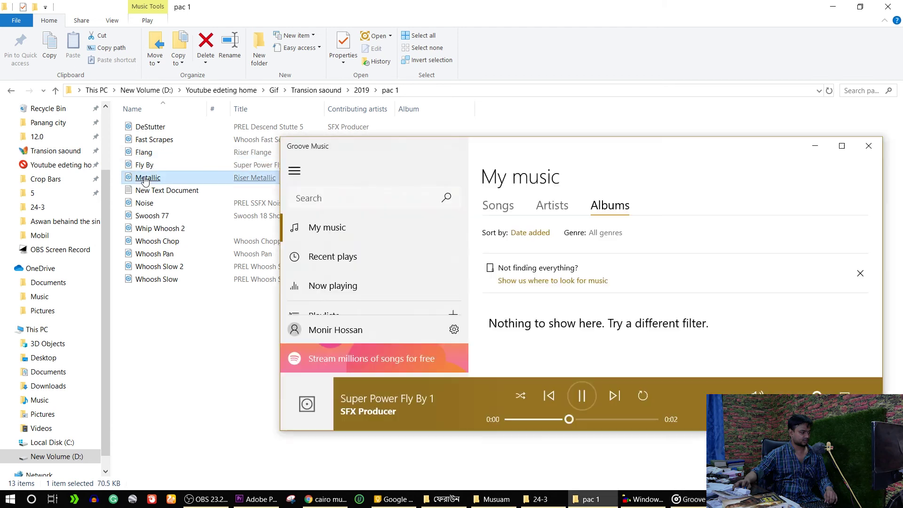
double_click(148, 216)
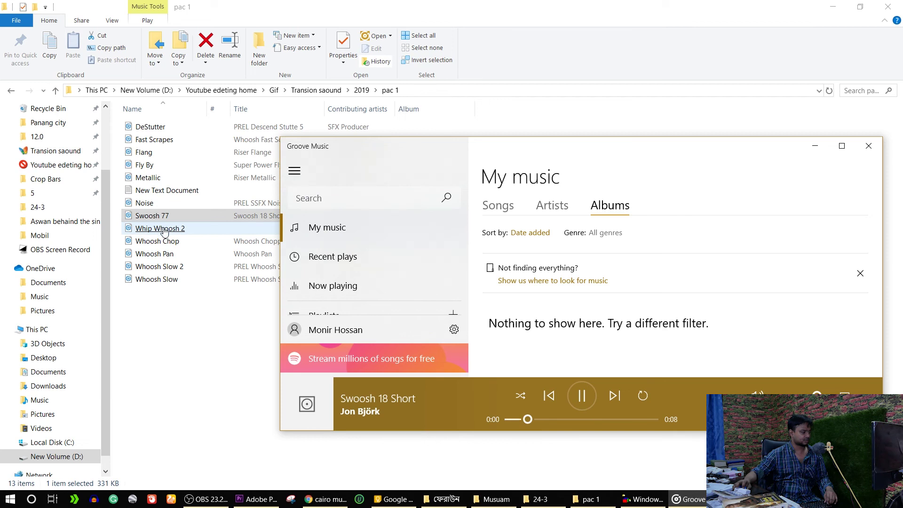
double_click(164, 229)
mouse_move(164, 230)
left_mouse_down()
mouse_move(483, 448)
mouse_move(587, 391)
left_mouse_up()
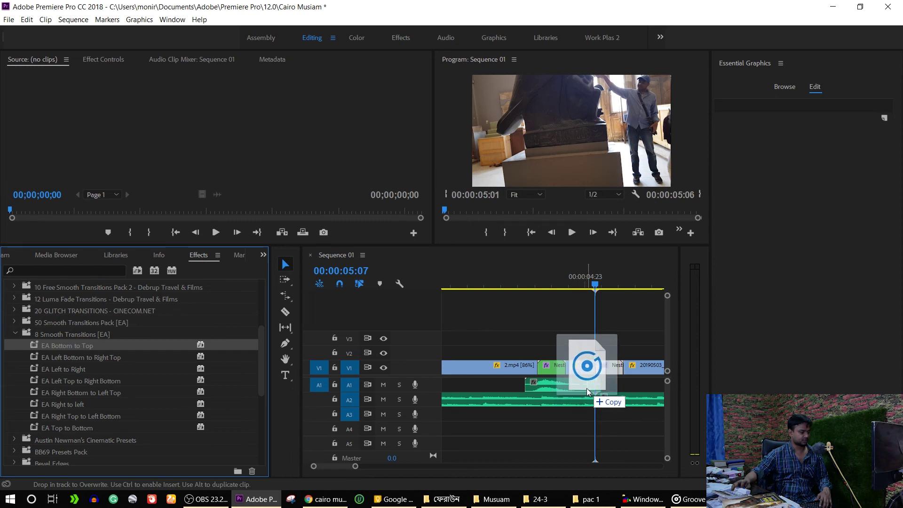
Drop Whip Whoosh 2 at the transition near 00:00:04:23, preview from 00:00:04:22, and save the project.
left_click_drag(586, 388, 587, 390)
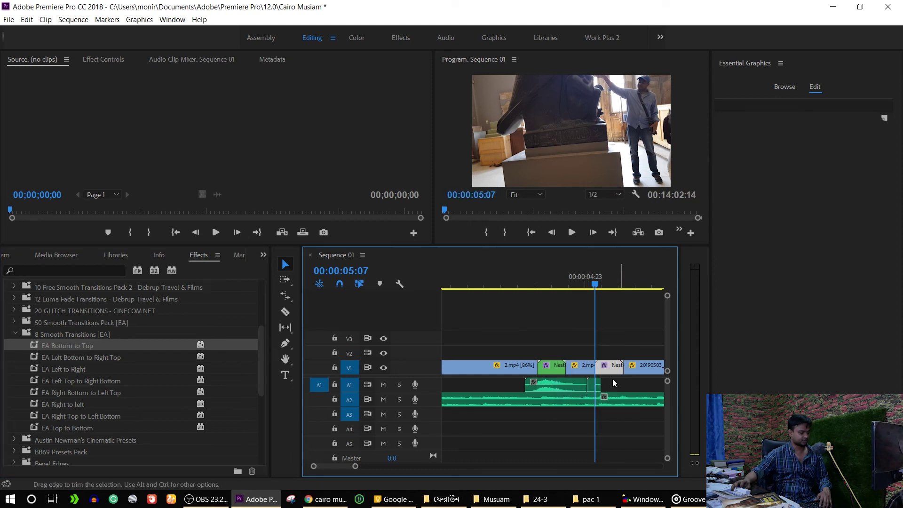
left_click_drag(596, 286, 585, 287)
key("space")
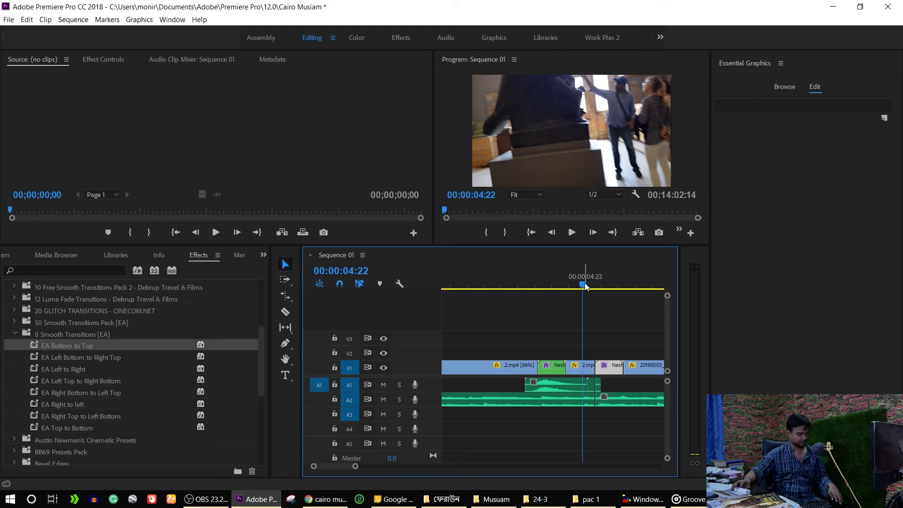
key("ctrl+s")
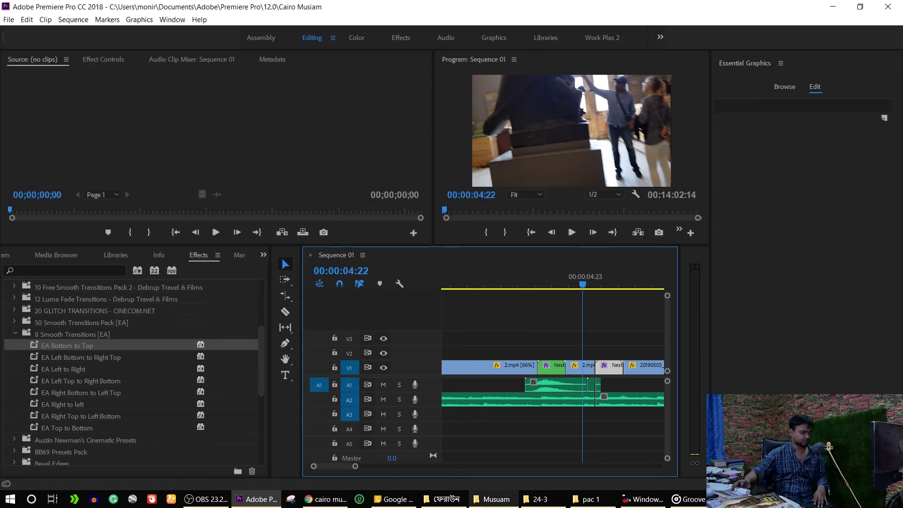
Audition Whoosh Chop, Whoosh Pan and Whoosh Slow 2 from the pac 1 folder.
left_click(577, 500)
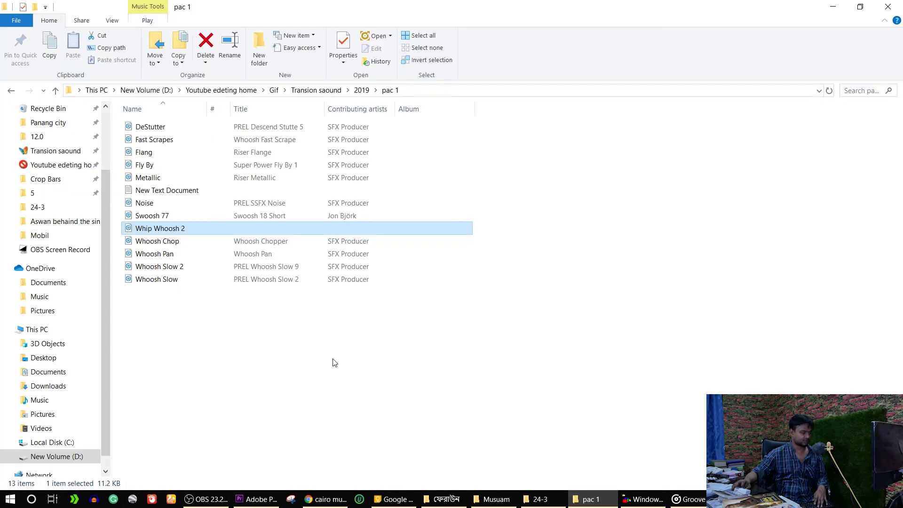
left_click(156, 240)
double_click(158, 242)
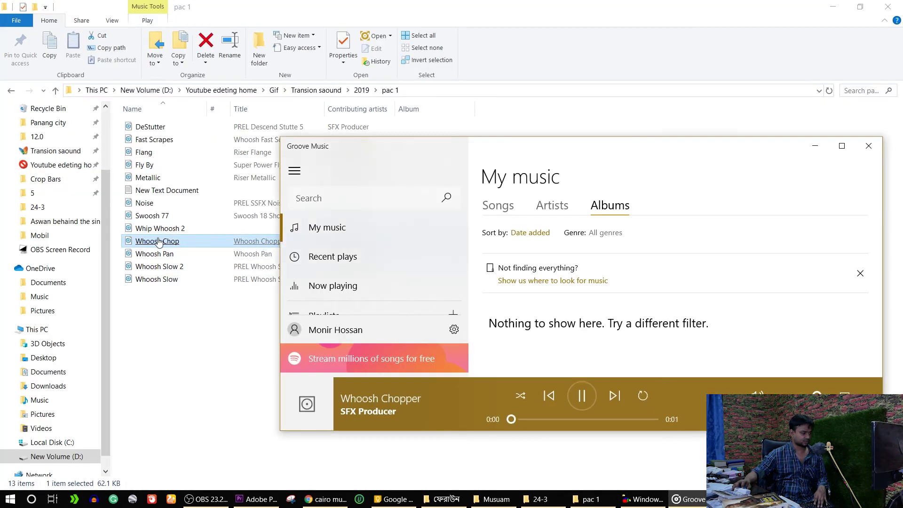
double_click(159, 254)
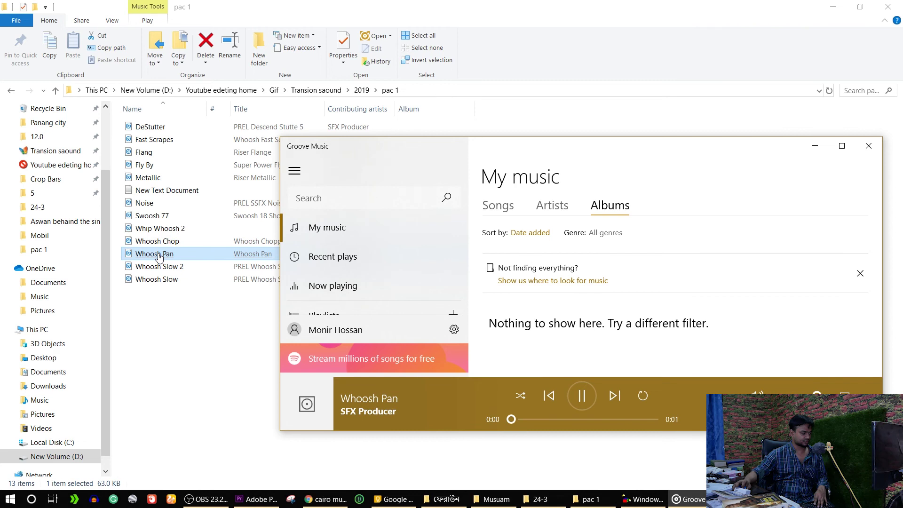
double_click(168, 267)
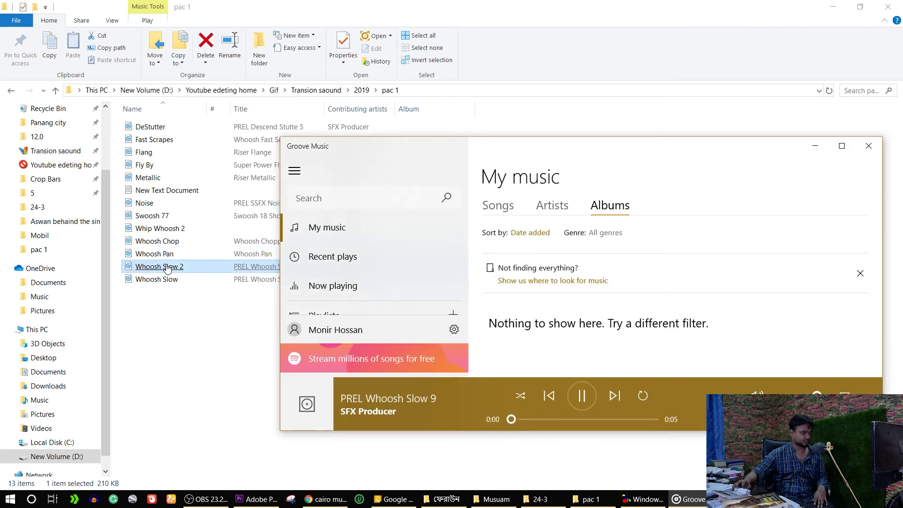
Preview Whoosh Slow, then drag the chosen slow whoosh toward Premiere.
left_click(868, 149)
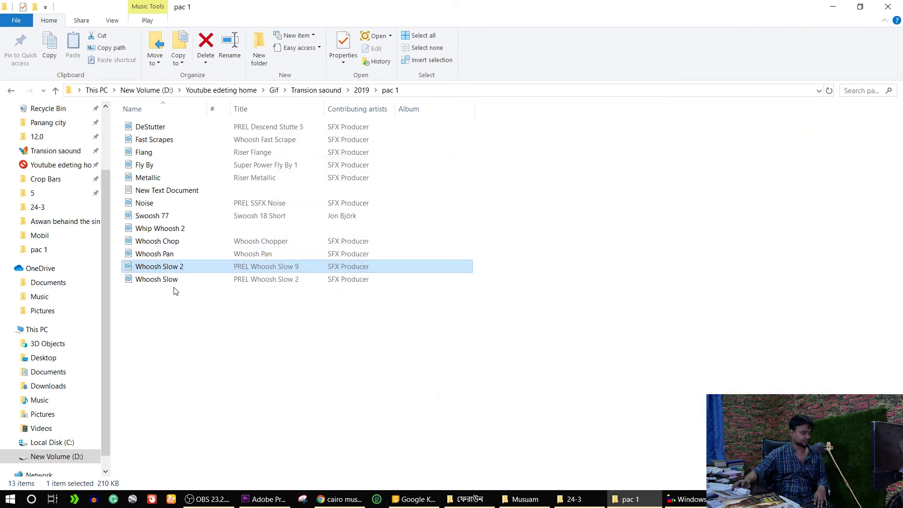
double_click(156, 279)
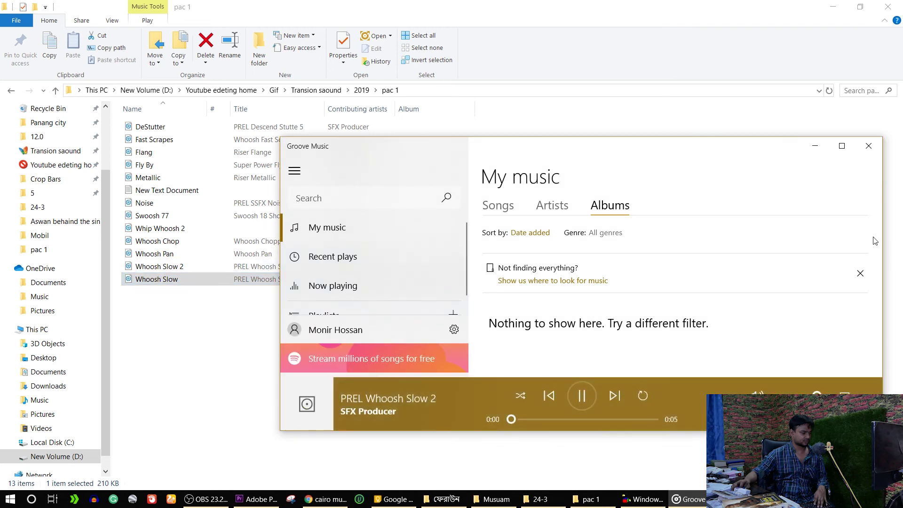
left_click(868, 149)
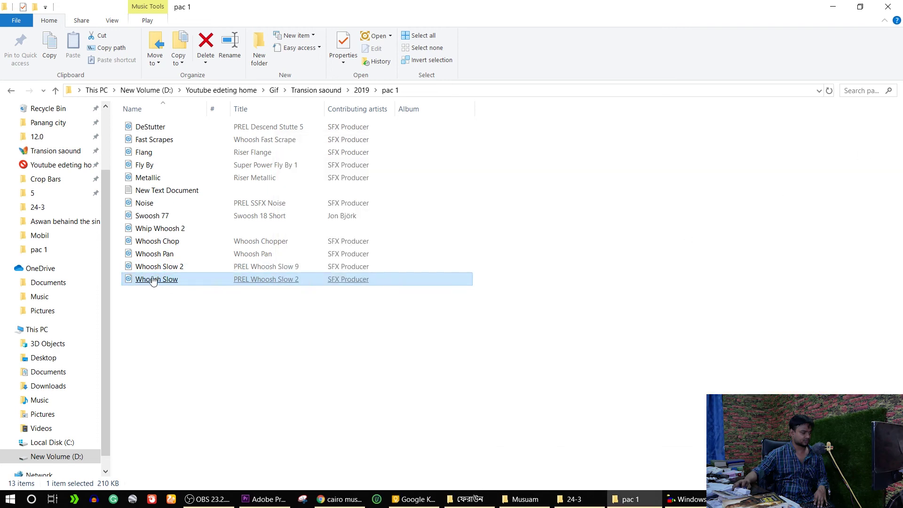
left_click_drag(160, 266, 290, 376)
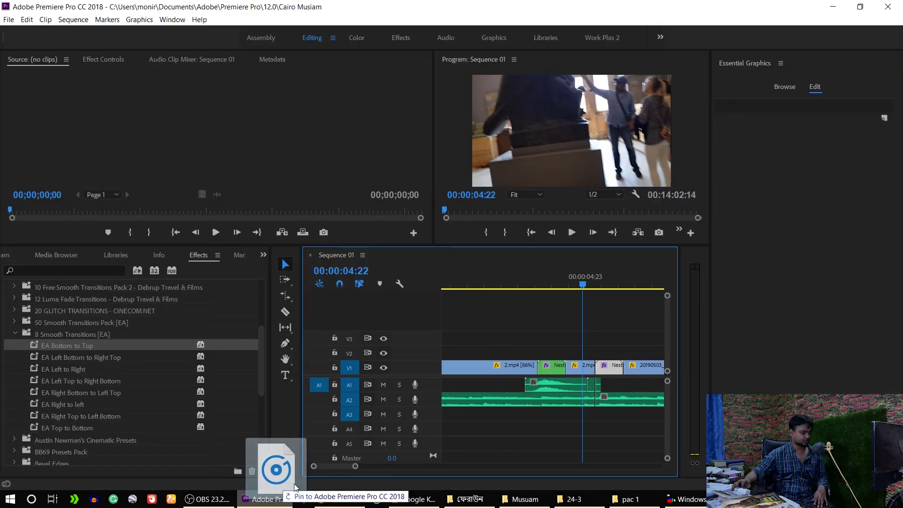
Place the slow whoosh on A3 just before the cut and play it back.
left_click_drag(290, 376, 560, 411)
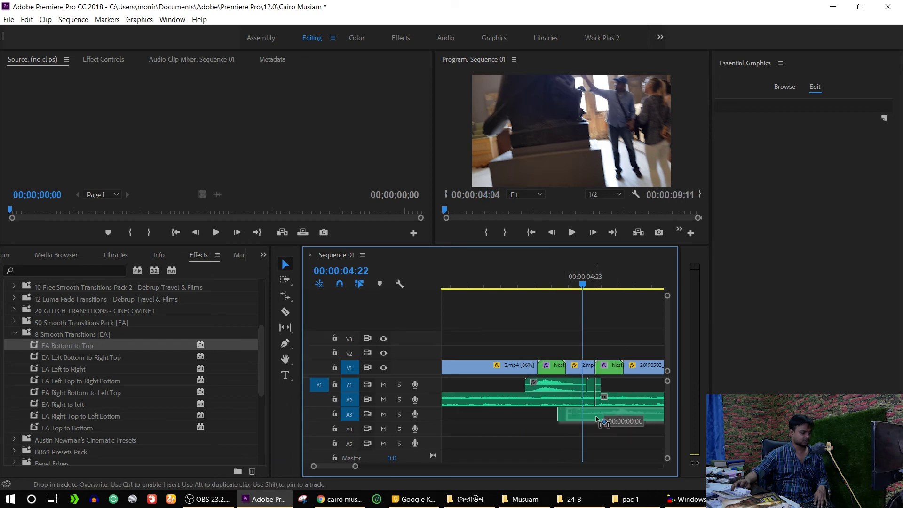
left_click_drag(604, 417, 594, 417)
key("space")
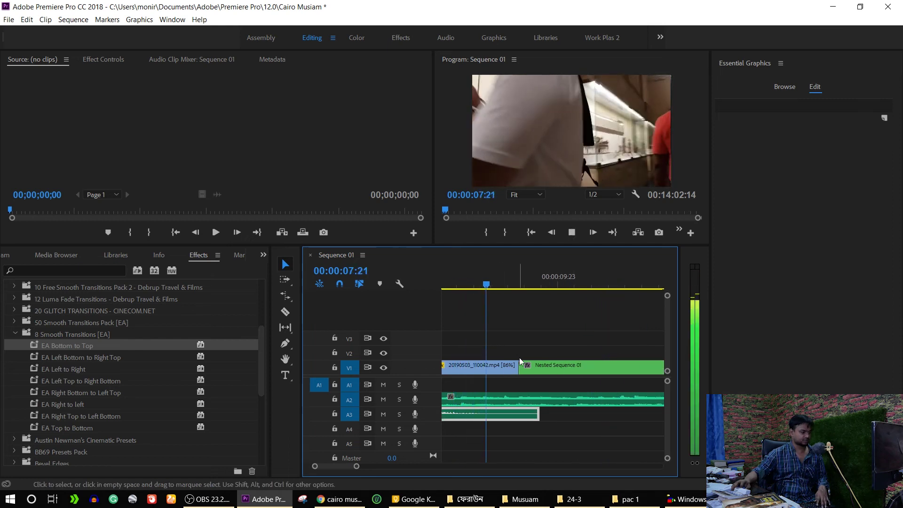
key("space")
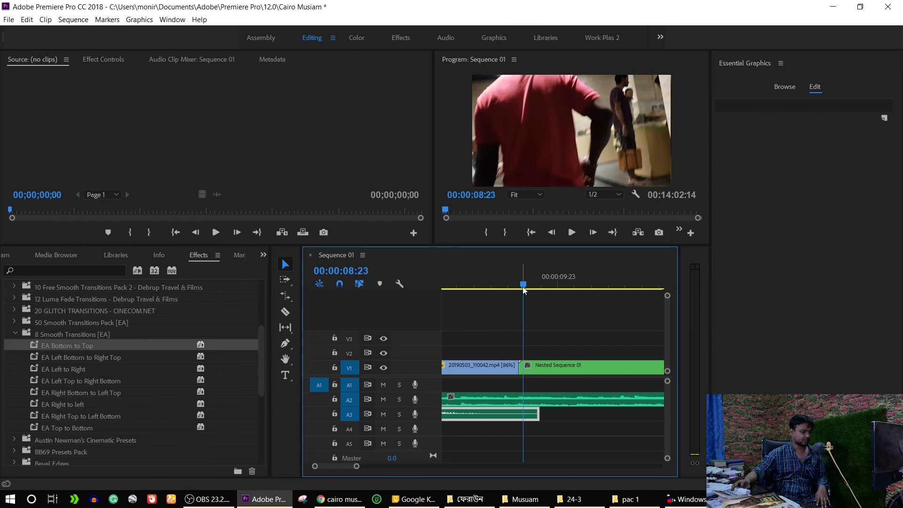
Split Nested Sequence 01 at 09:06 and 08:10 and nest the short piece between the cuts.
left_click(517, 277)
left_click(519, 278)
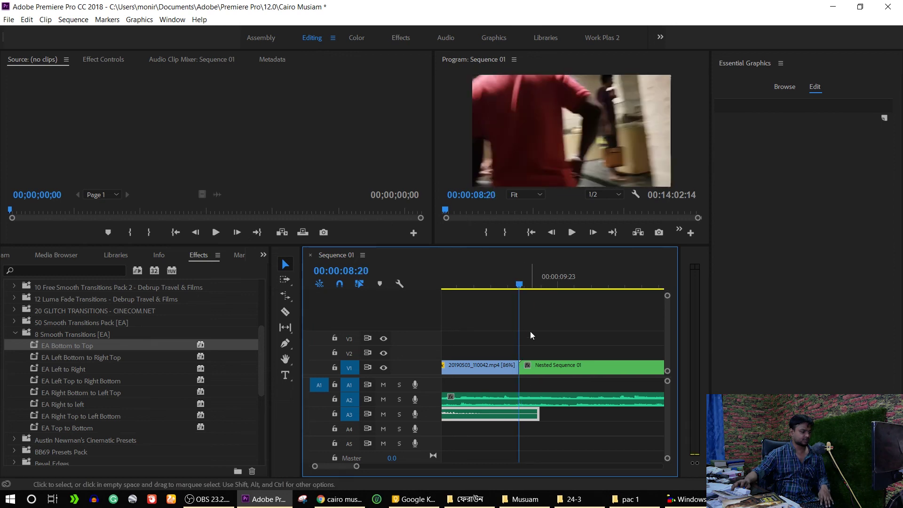
left_click(538, 372)
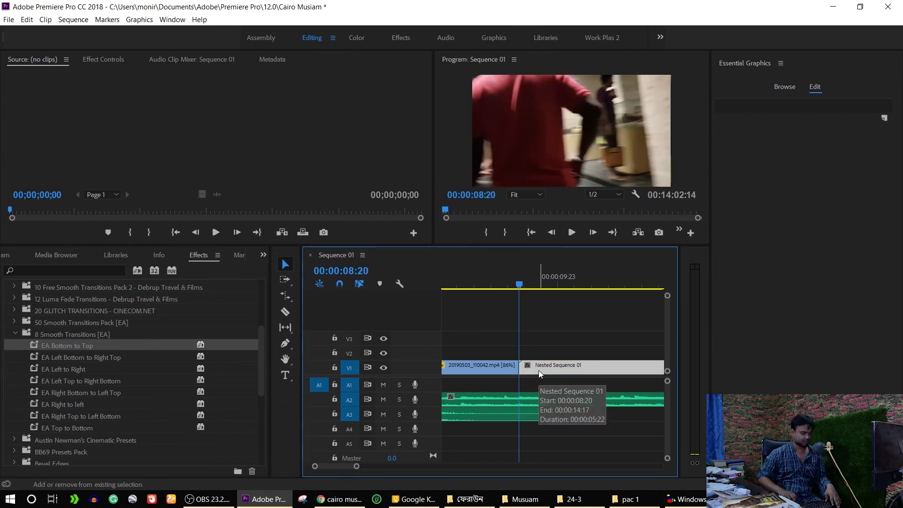
key("space")
key("space")
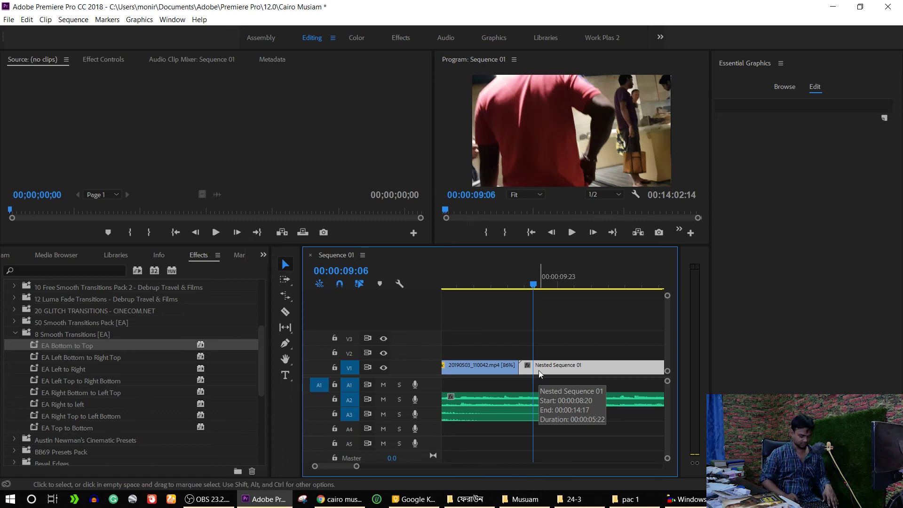
key("ctrl+k")
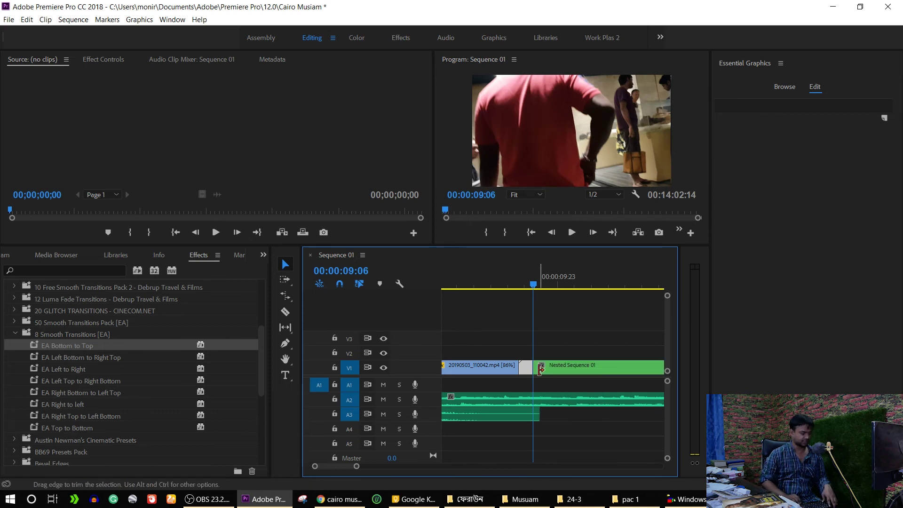
key("j")
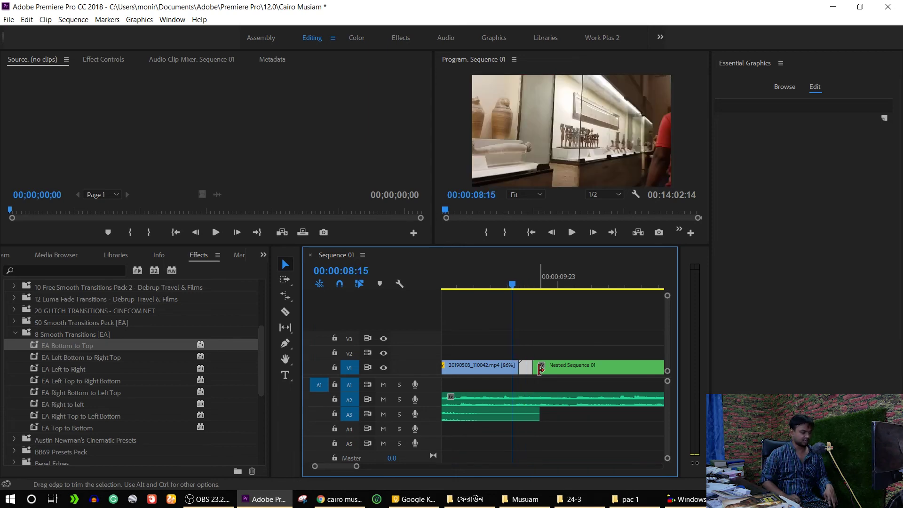
key("shift+Left")
key("ctrl+k")
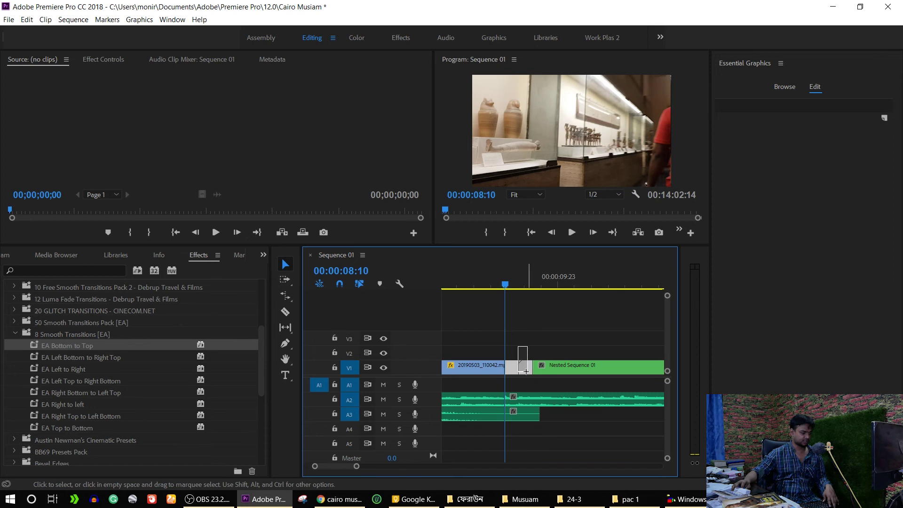
key("alt+n")
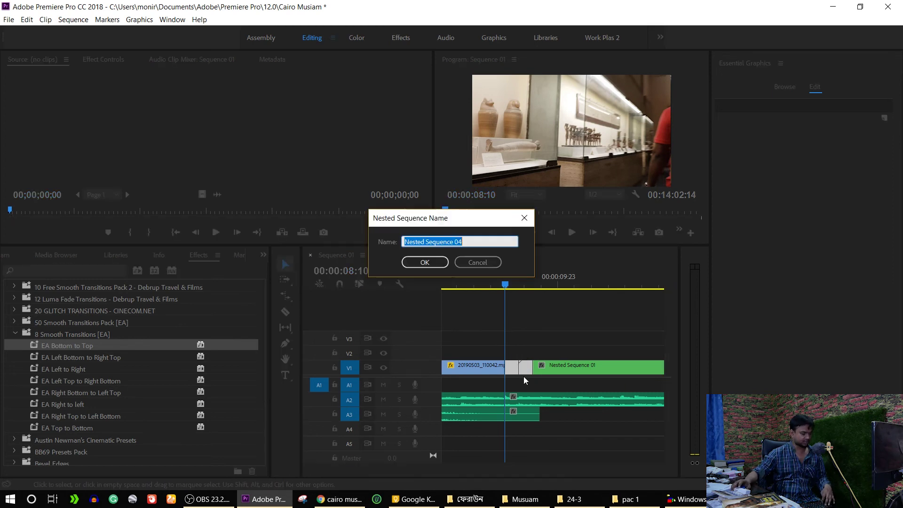
Confirm Nested Sequence 04 and apply EA Right Top to Left Bottom to it, previewing the result.
key("Return")
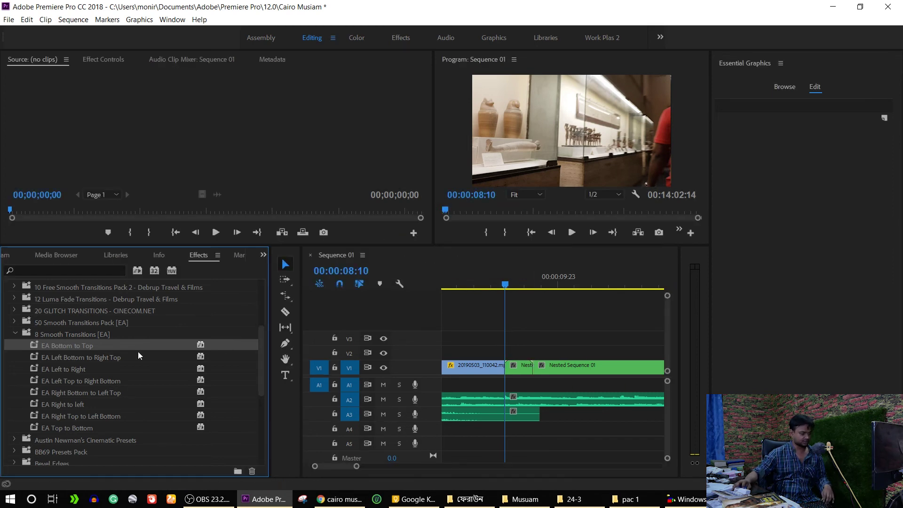
scroll(66, 377, "down", 1)
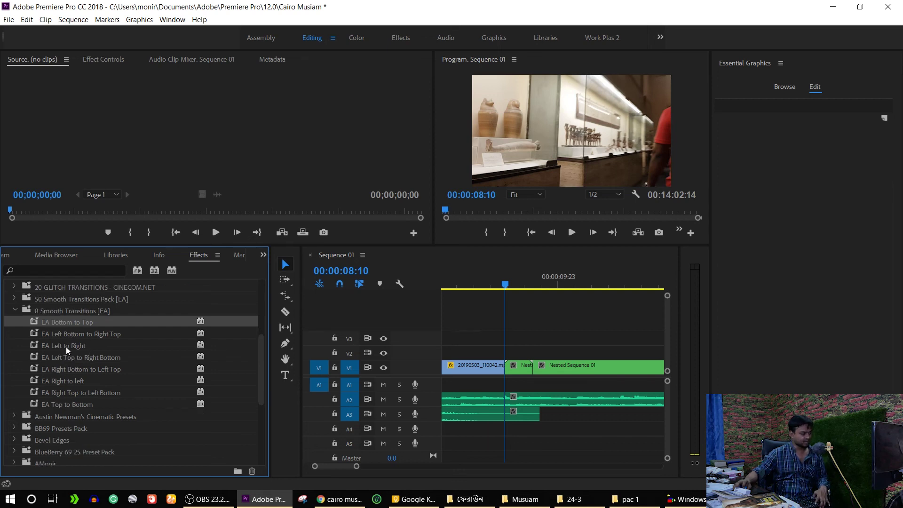
mouse_move(83, 392)
left_mouse_down()
mouse_move(501, 358)
mouse_move(514, 365)
left_mouse_up()
key("space")
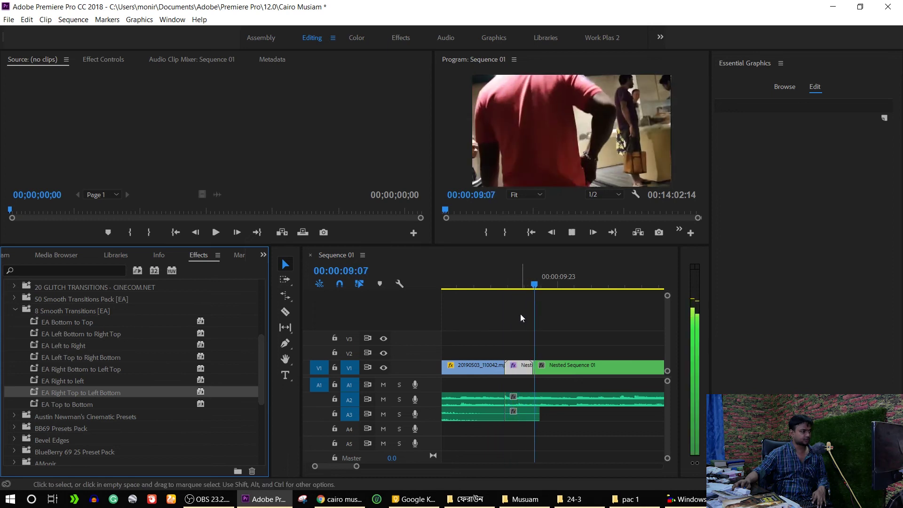
key("space")
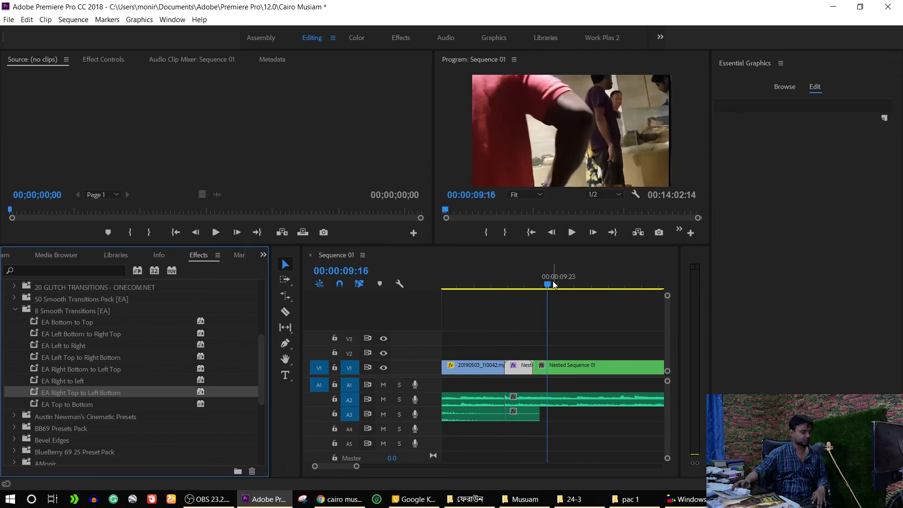
Return the playhead to 08:22 and bring up the ফেরাউন footage folder in File Explorer.
left_click_drag(554, 284, 521, 279)
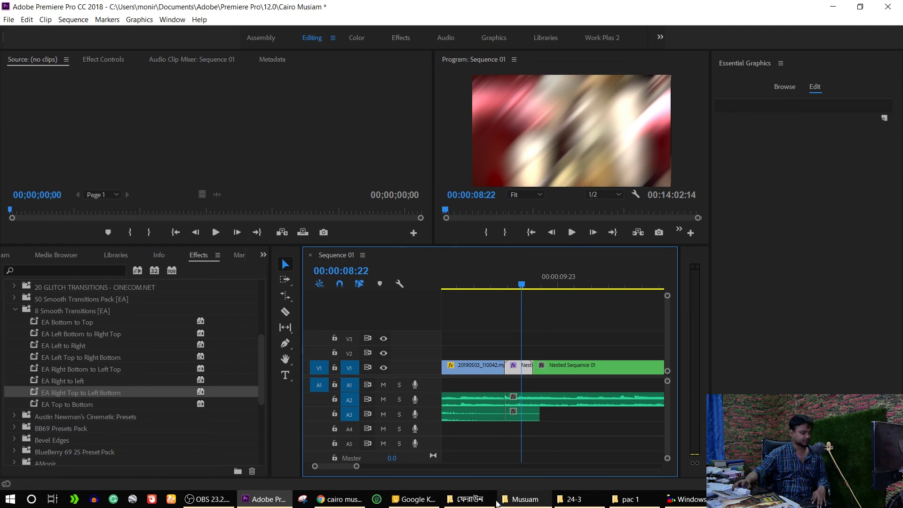
mouse_move(496, 502)
left_click(468, 465)
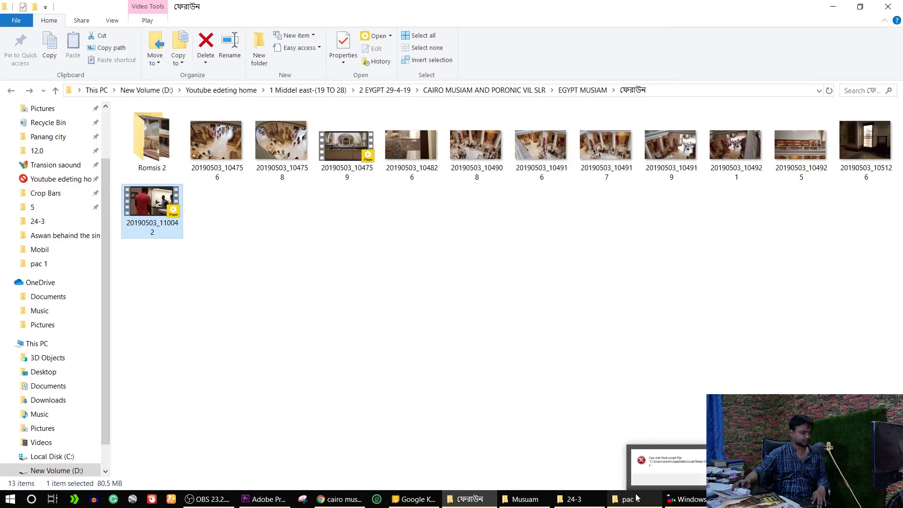
Audition Fast Scrapes, Flang riser, Fly By and DeStutter in the pac 1 folder.
left_click(631, 499)
double_click(183, 144)
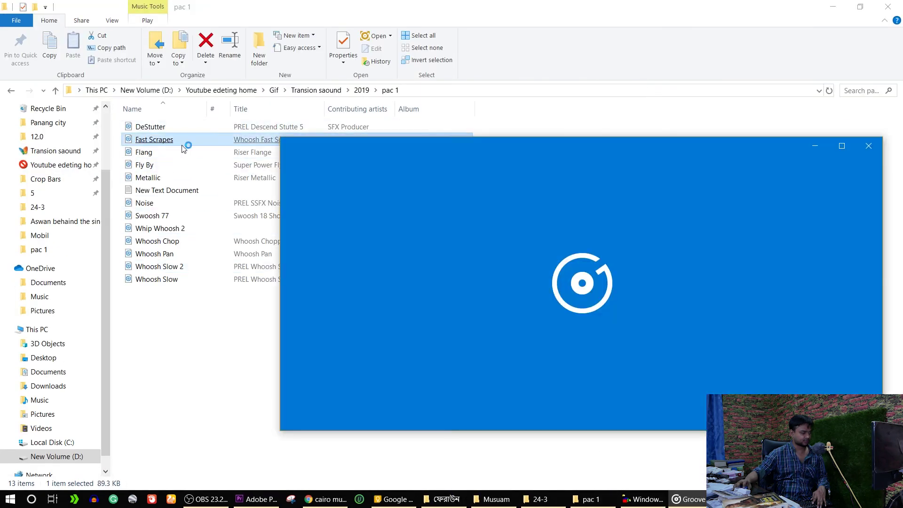
double_click(154, 158)
double_click(154, 164)
double_click(154, 128)
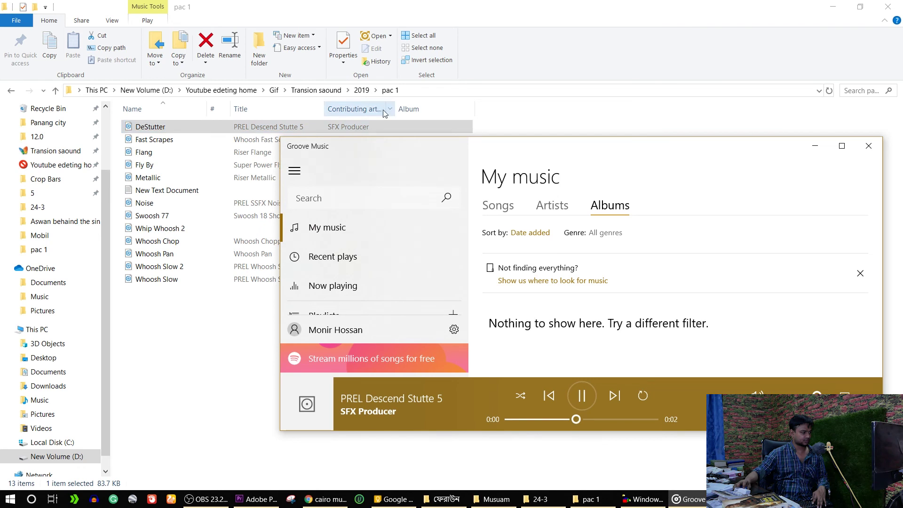
Open pac 2, preview 01 and 1 - swoosh - short, and drag the swoosh into Premiere.
left_click(369, 90)
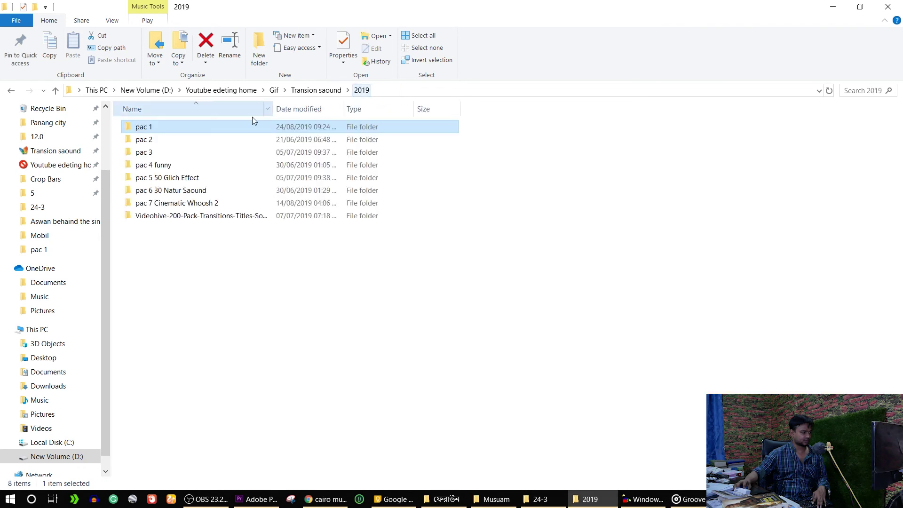
double_click(157, 139)
double_click(157, 153)
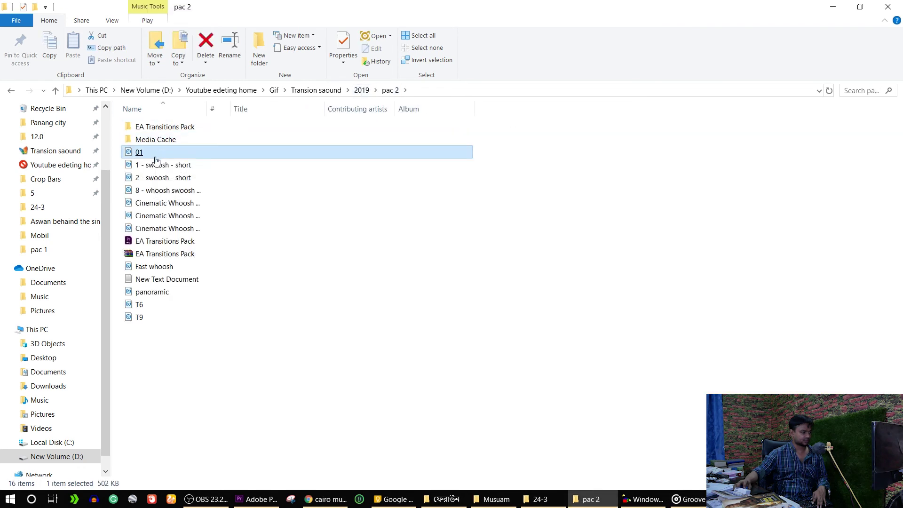
double_click(141, 164)
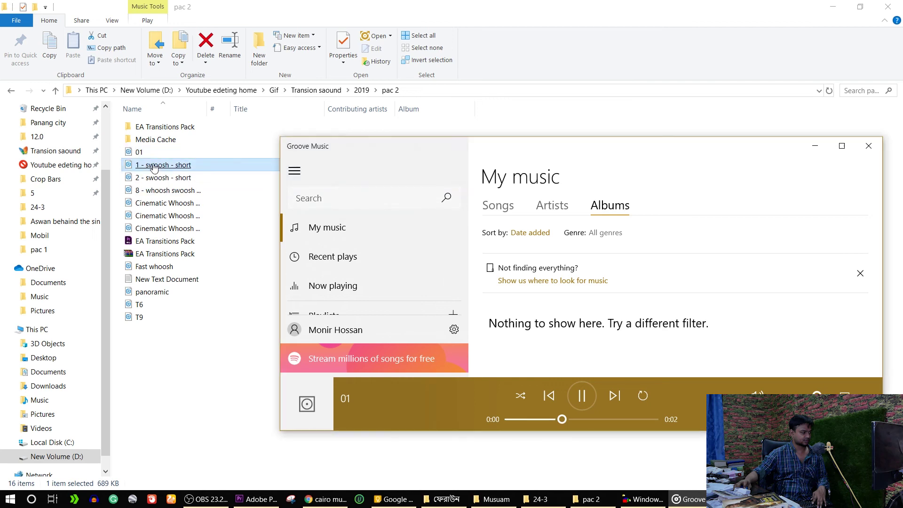
left_click_drag(127, 154, 472, 399)
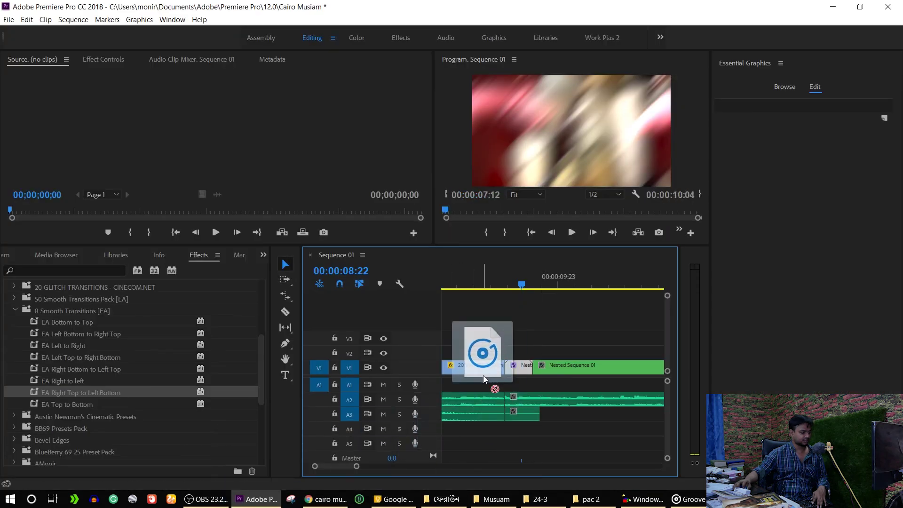
Place the short swoosh on A1 at the transition after 8 seconds and play it back.
left_click_drag(472, 399, 506, 384)
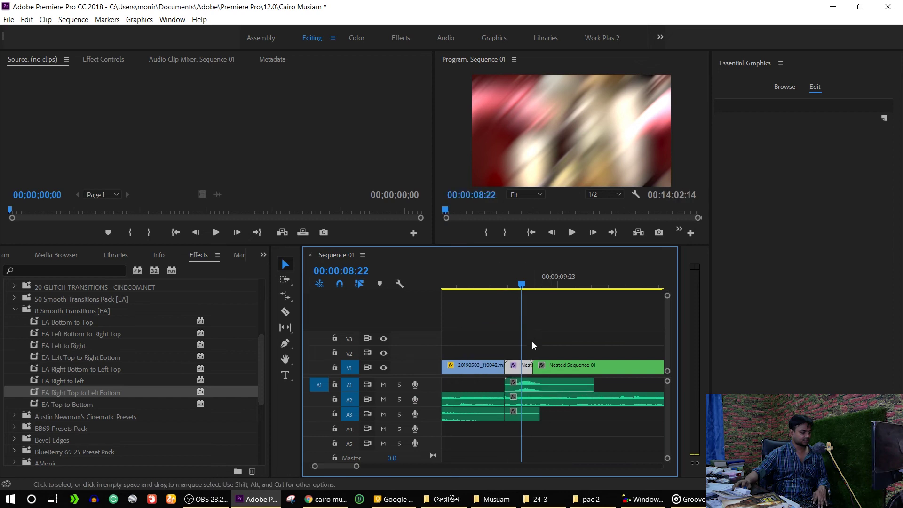
left_click_drag(522, 285, 501, 271)
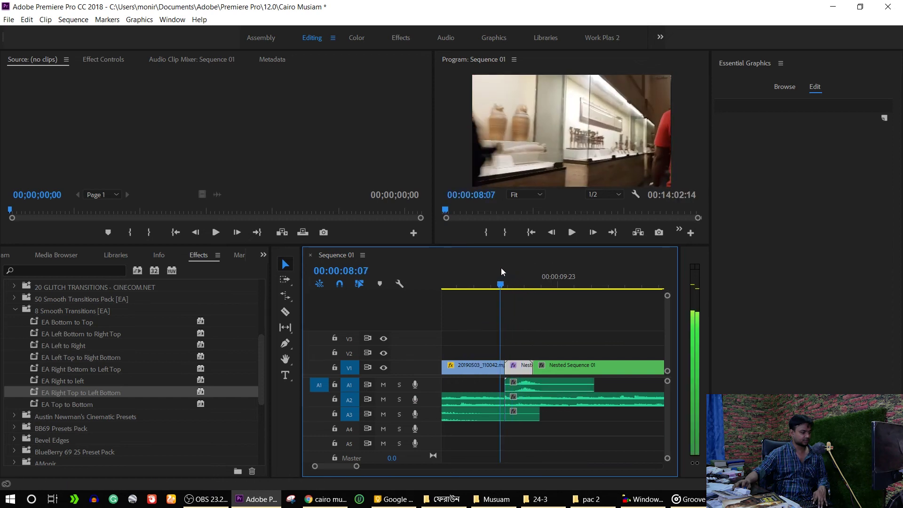
key("space")
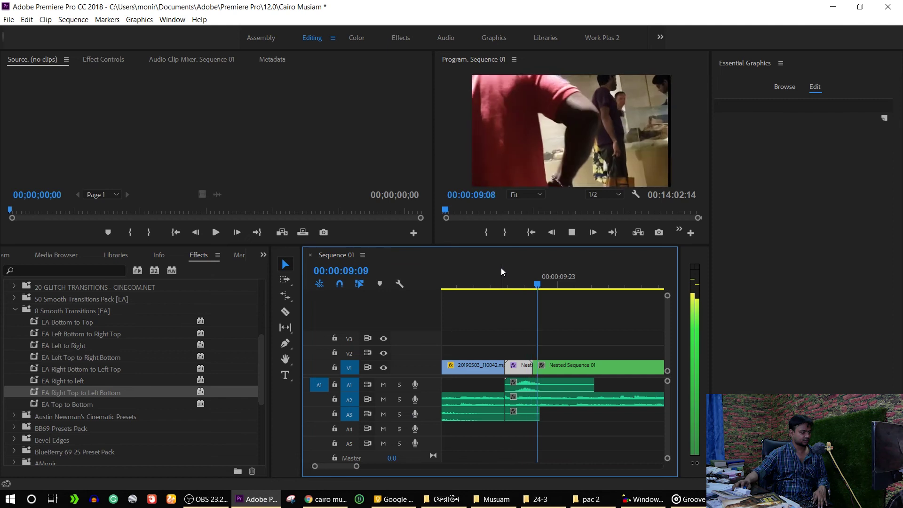
key("space")
Zoom the timeline to move to the next cut at 00:00:14:18.
key("minus")
key("minus")
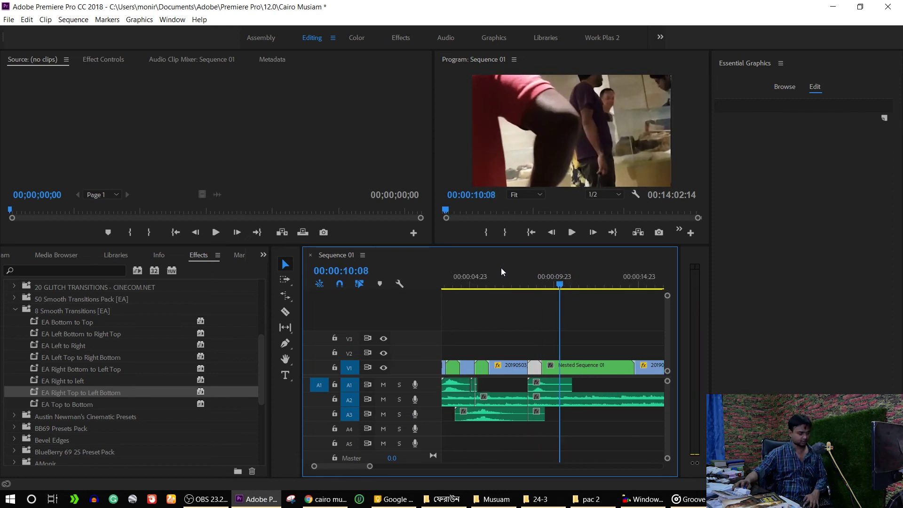
left_click_drag(537, 286, 568, 307)
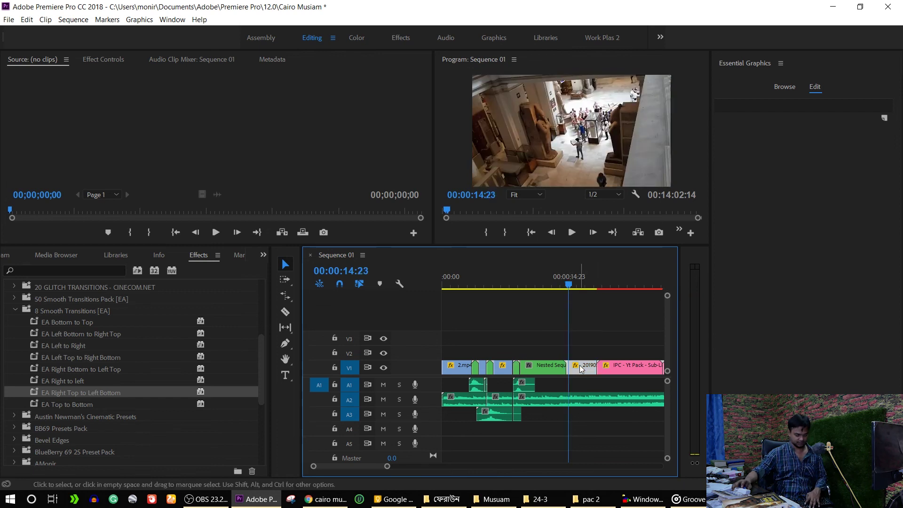
key("equal")
key("equal")
left_click_drag(558, 291, 544, 275)
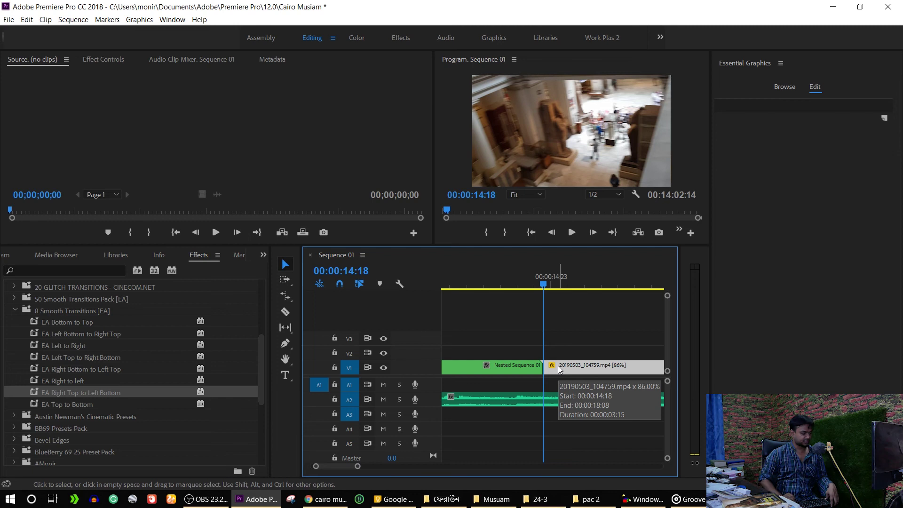
Razor-cut Nested Sequence 01 at the playhead at 00:00:14:08.
key("shift+Right")
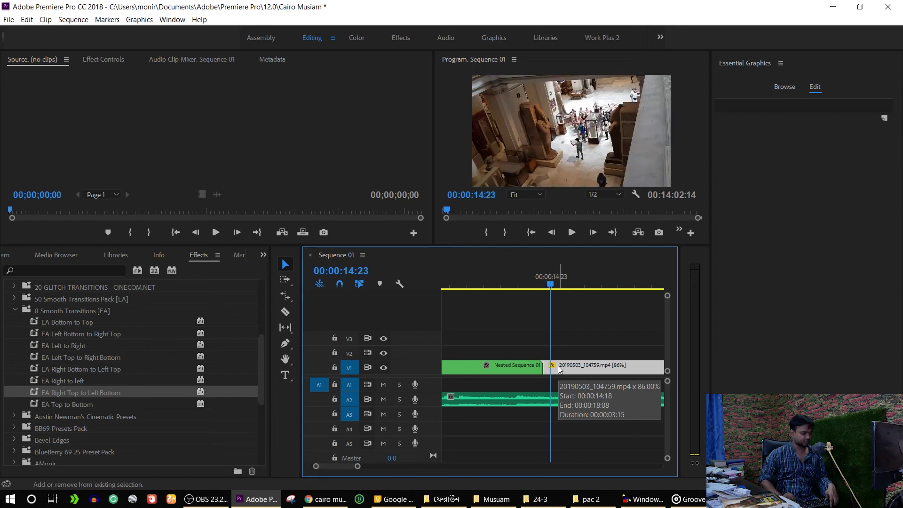
key("shift+Right")
left_click(559, 367, "shift")
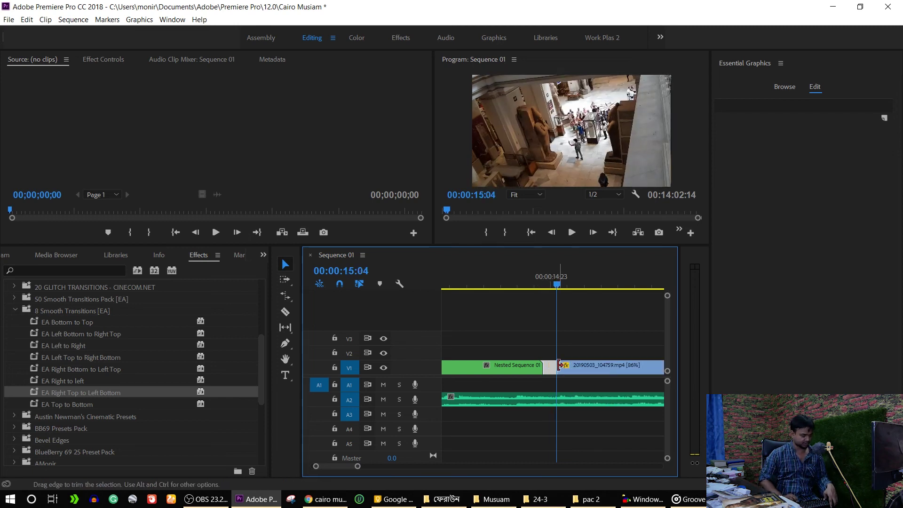
key("shift+Left")
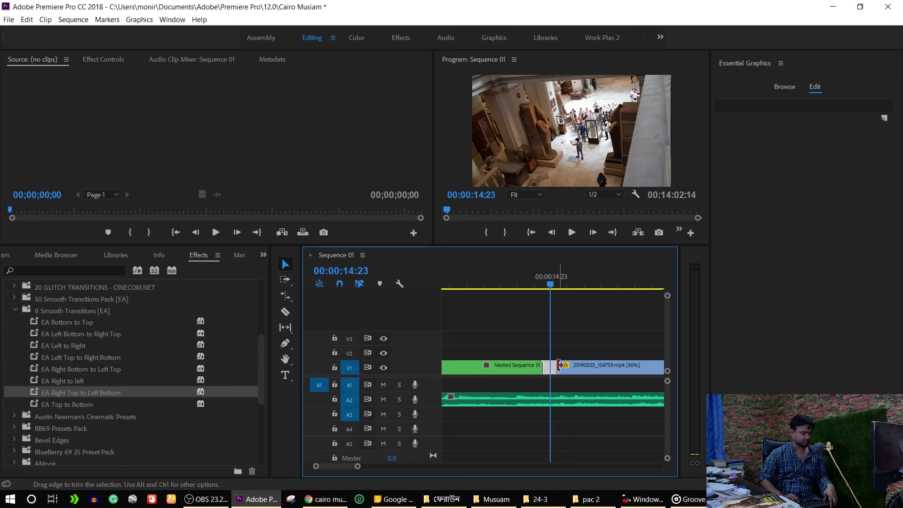
key("shift+Left")
key("shift+Left")
key("shift+Left")
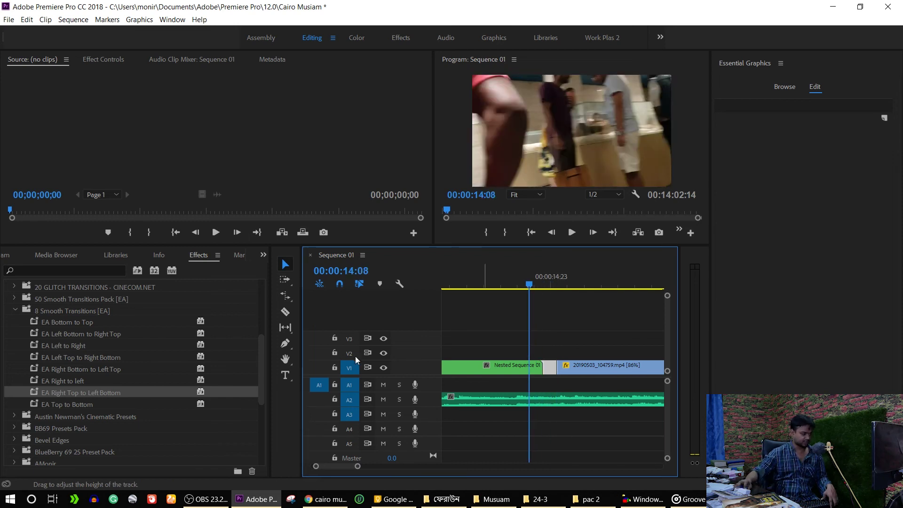
left_click(286, 312)
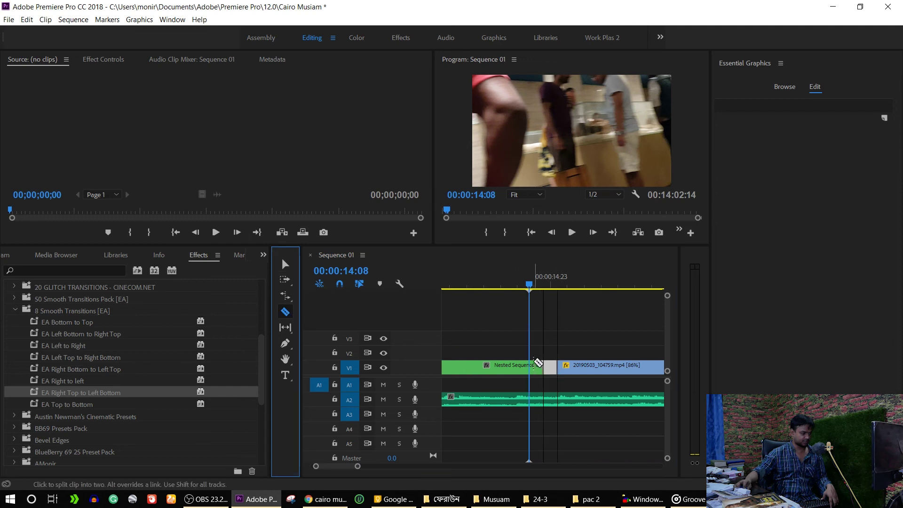
left_click(531, 365)
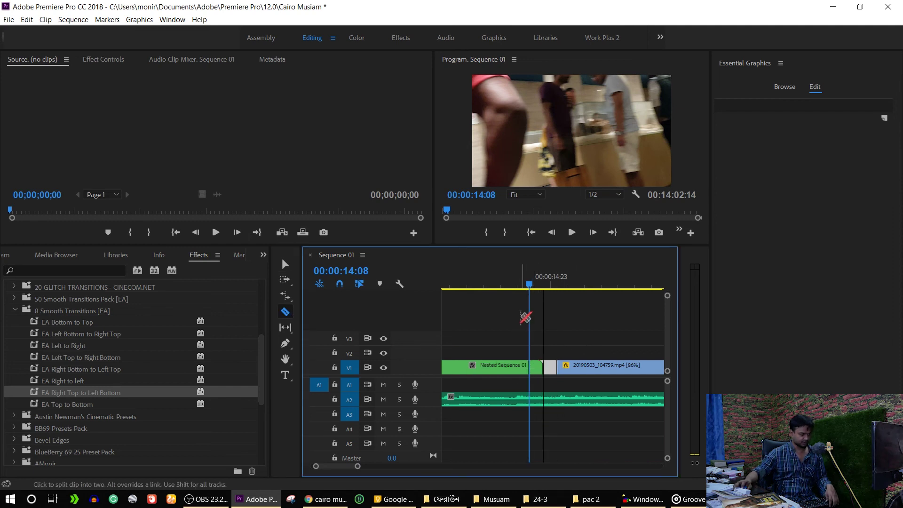
Select the short tail and following transition and nest them as Nested Sequence 05.
left_click(285, 264)
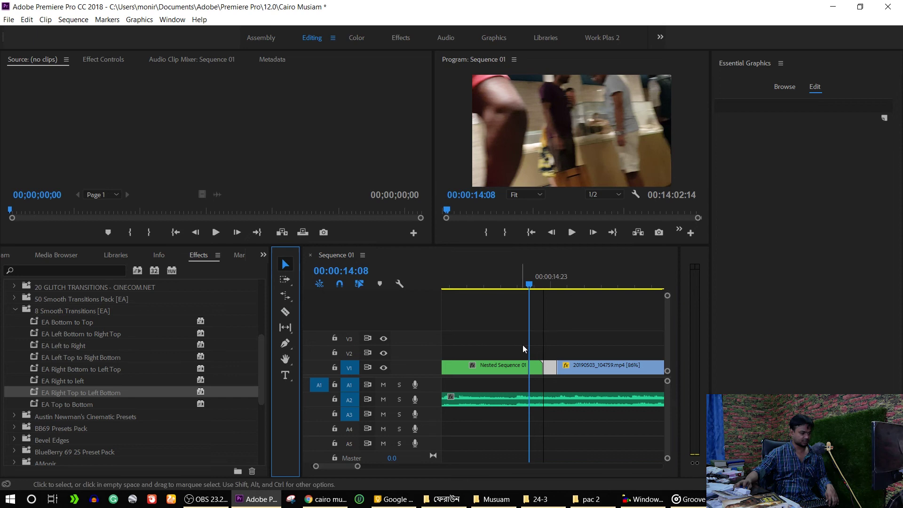
left_click_drag(536, 358, 540, 373)
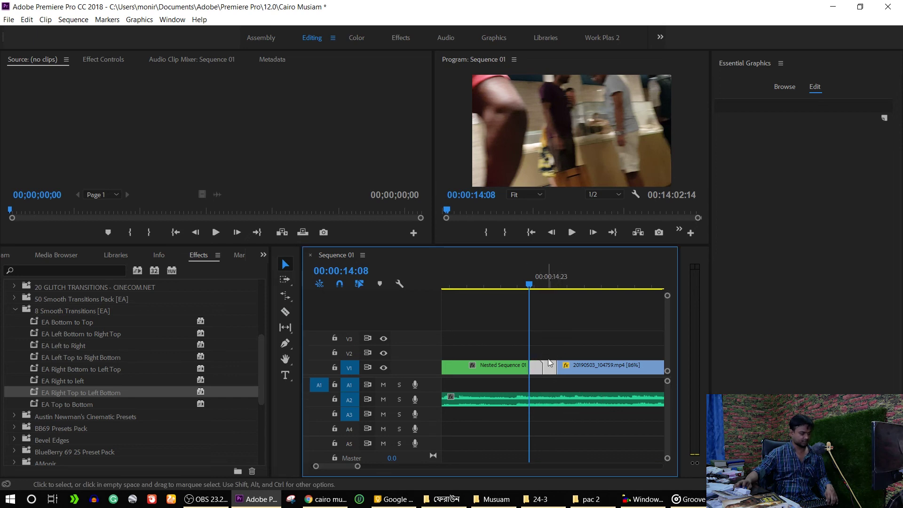
right_click(550, 365)
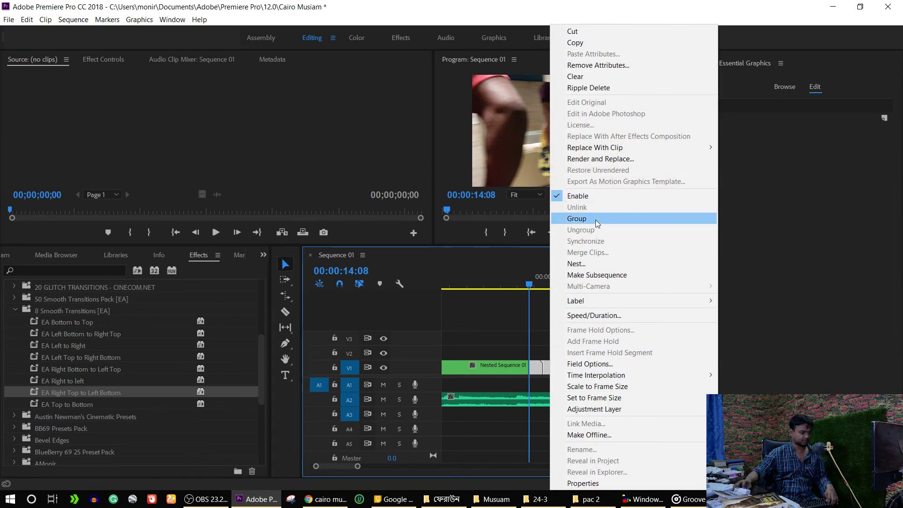
left_click(584, 262)
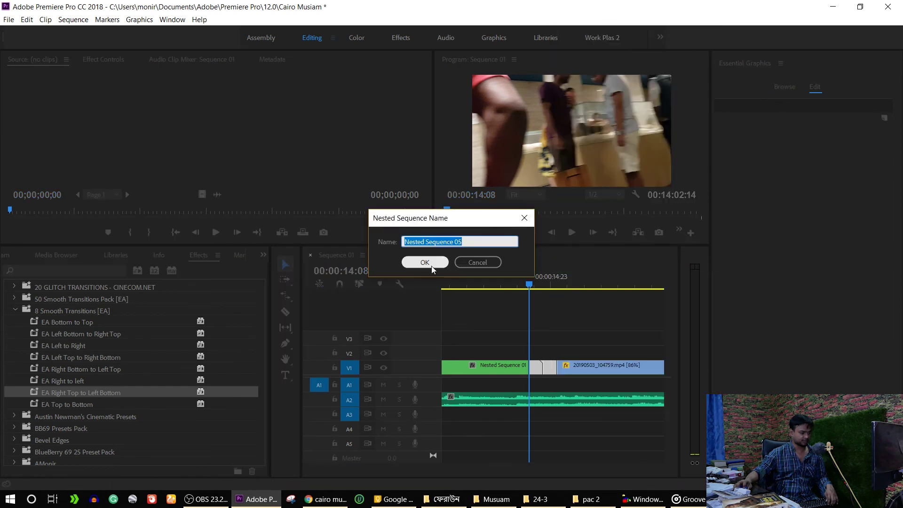
left_click(424, 264)
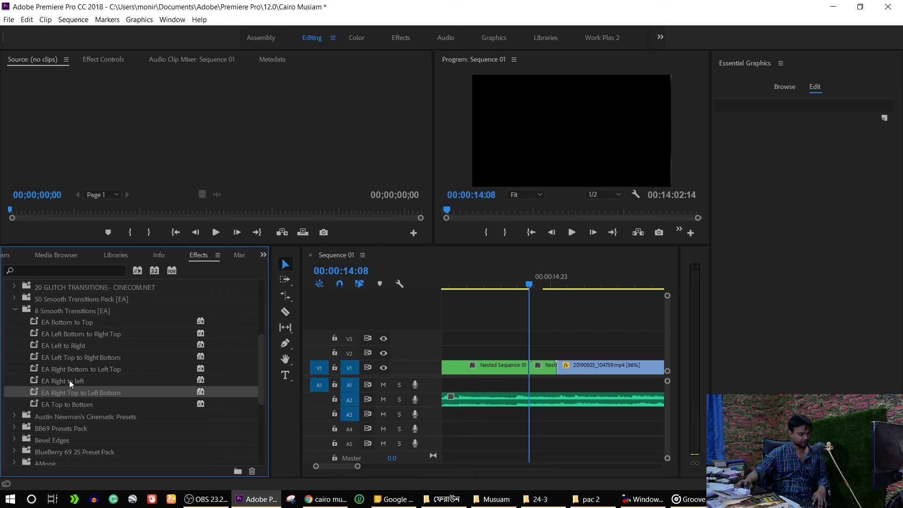
left_click_drag(69, 380, 539, 368)
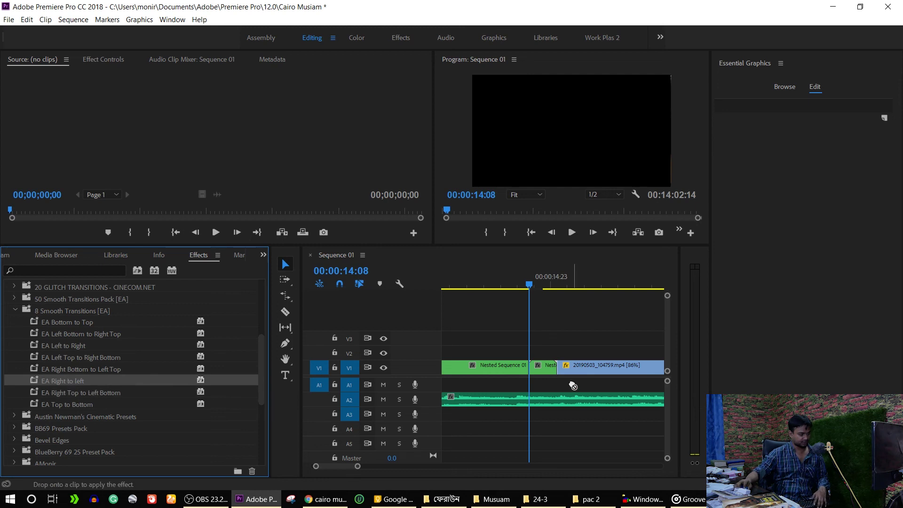
left_click_drag(529, 285, 528, 282)
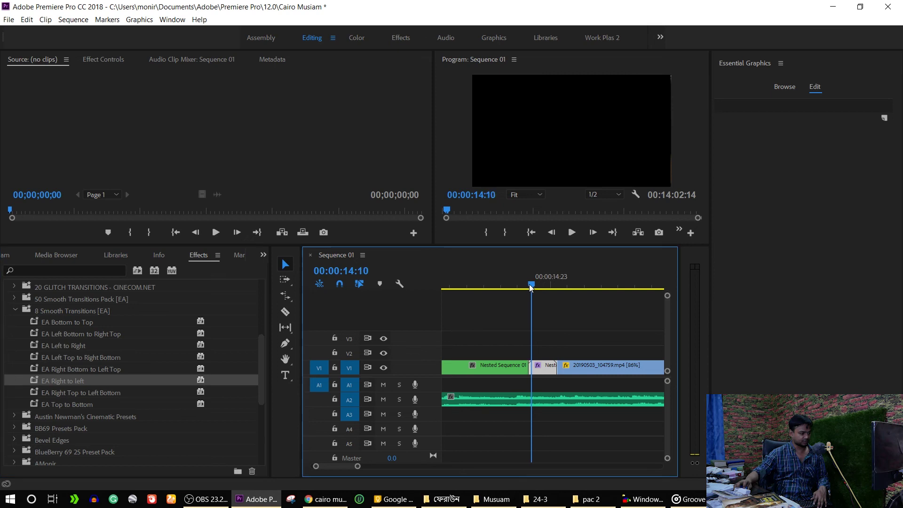
key("space")
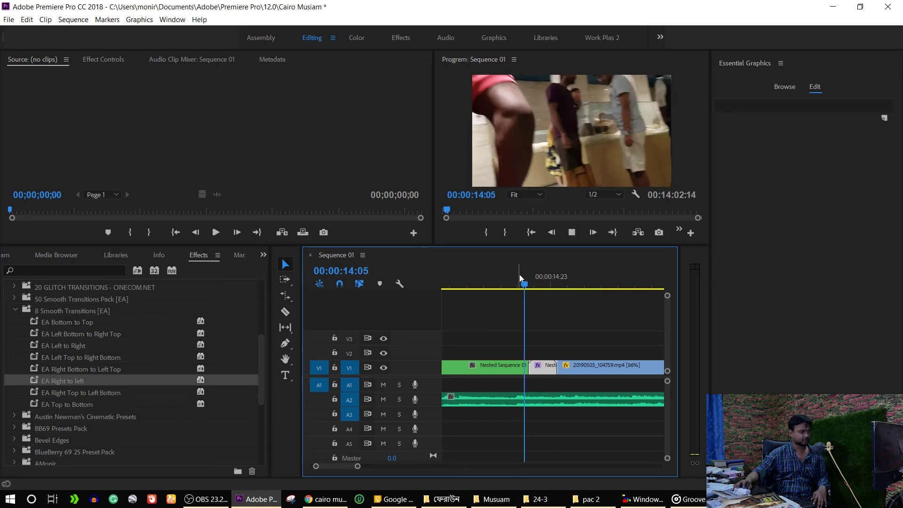
left_click_drag(519, 275, 525, 267)
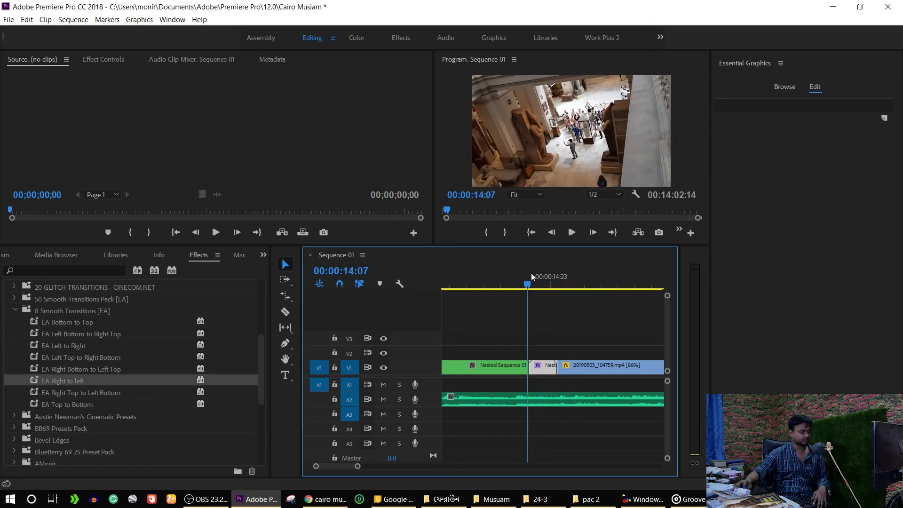
key("space")
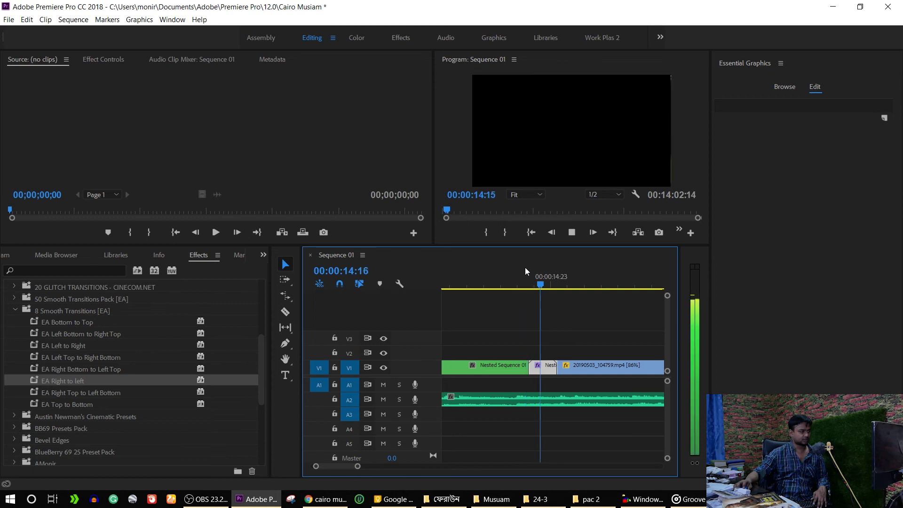
key("space")
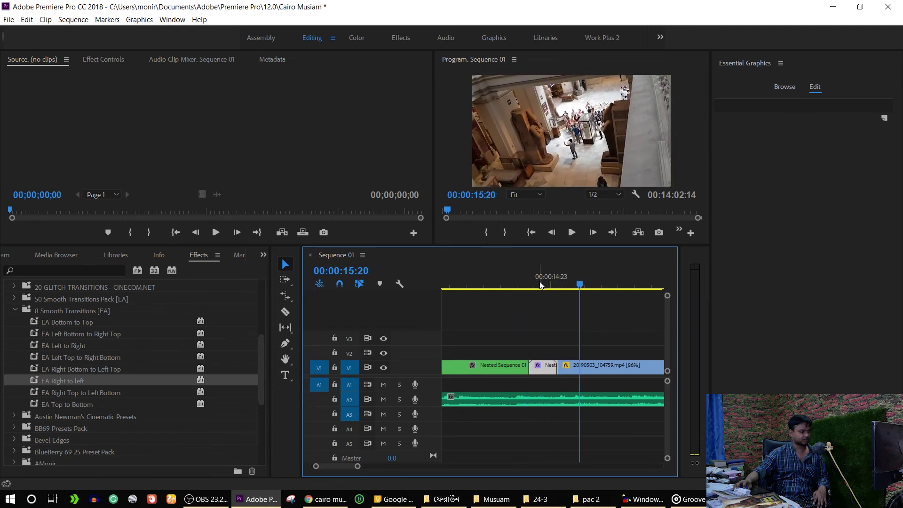
left_click_drag(553, 283, 582, 290)
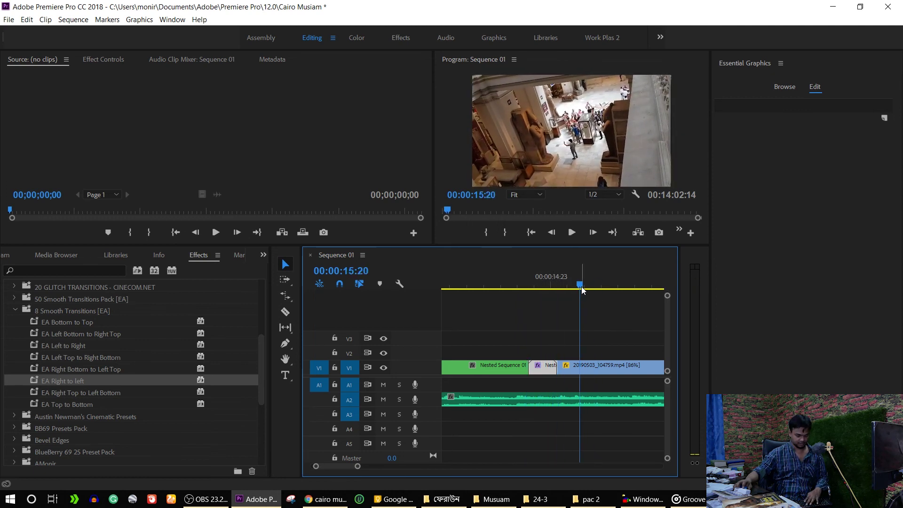
key("minus")
left_click_drag(557, 277, 595, 303)
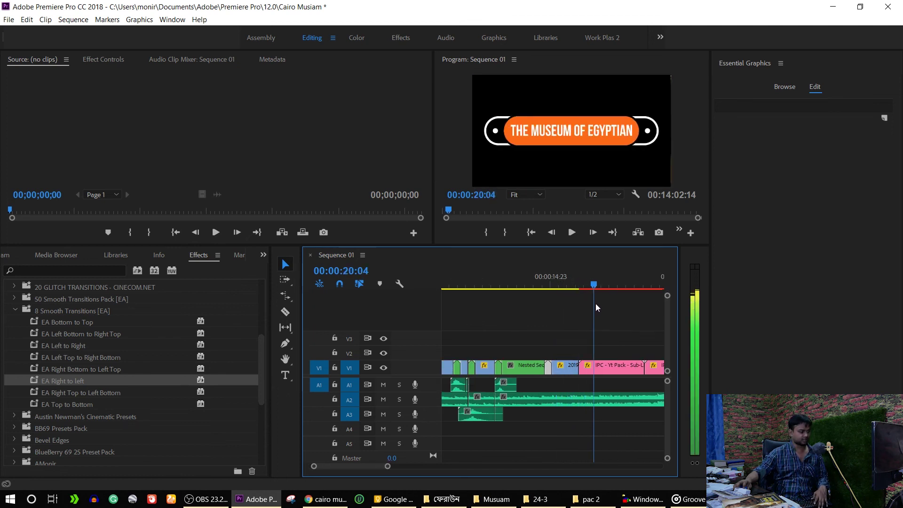
key("space")
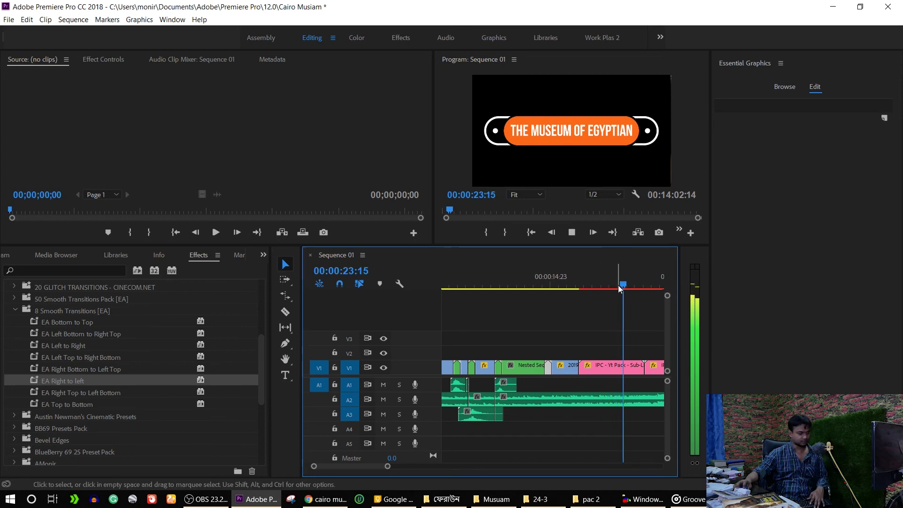
key("minus")
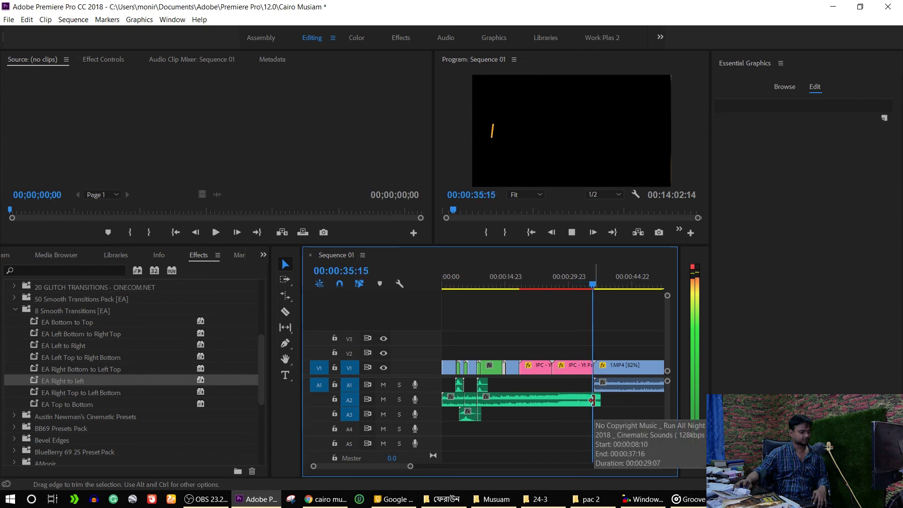
Add the default audio fade to the end of the A2 music clip.
key("space")
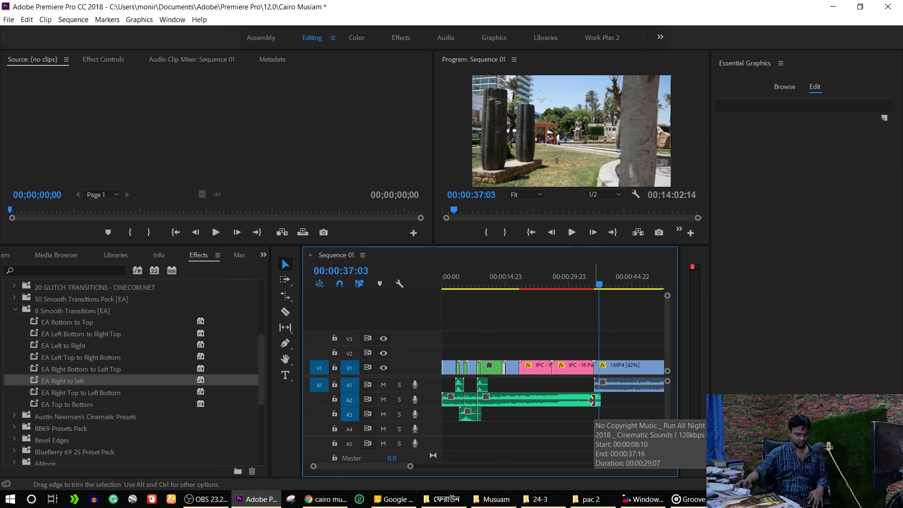
key("equal")
key("equal")
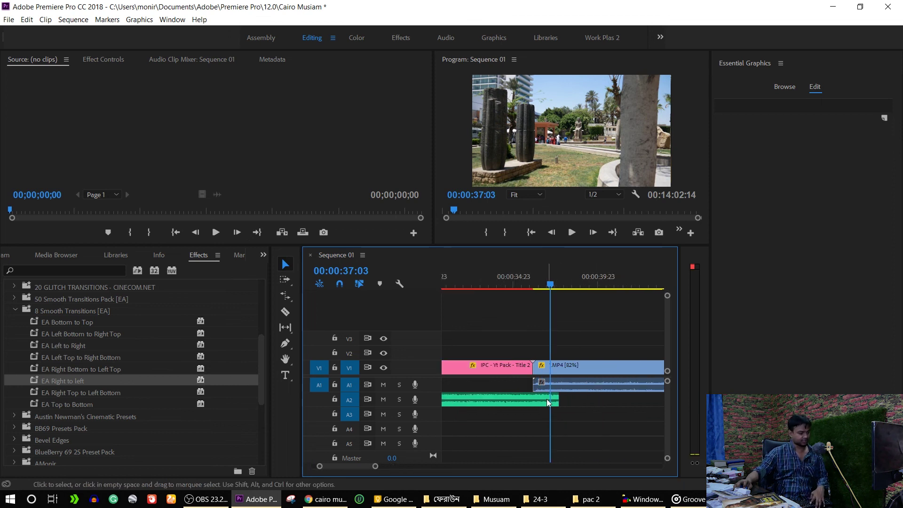
left_click(545, 398)
left_click(537, 420)
left_click(545, 402)
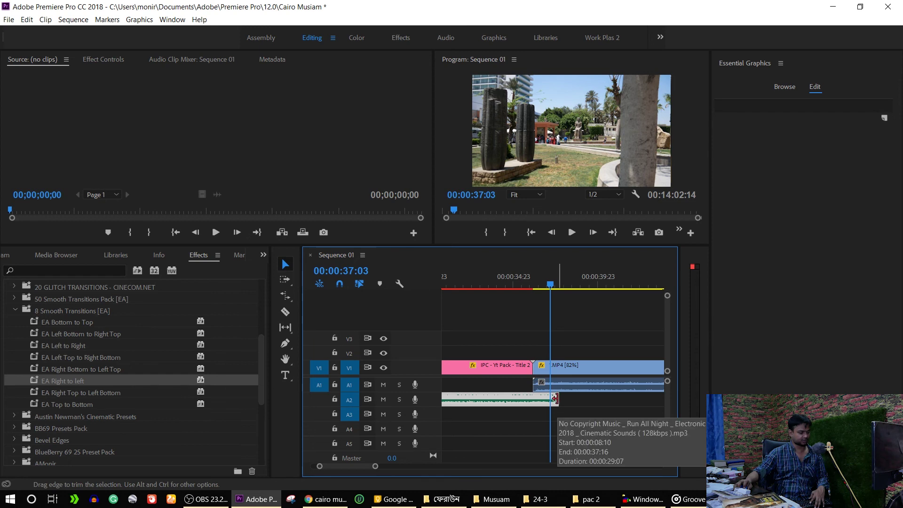
right_click(556, 400)
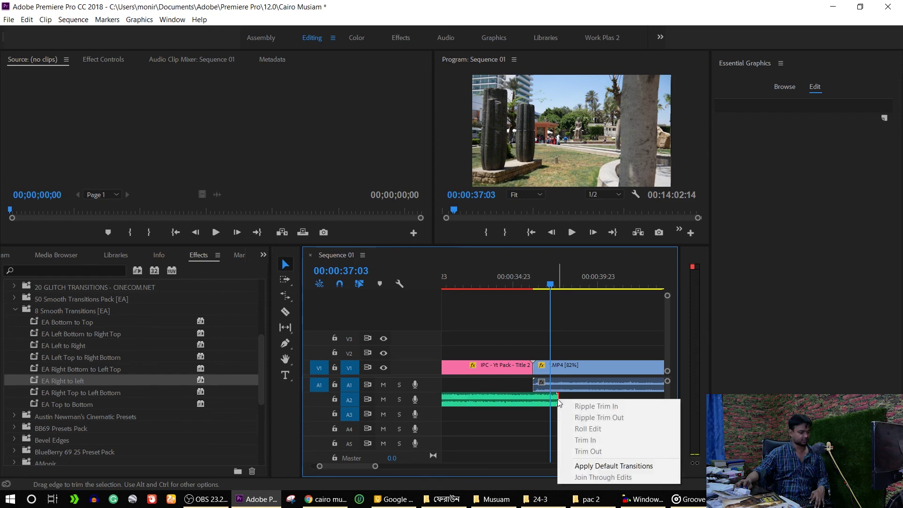
left_click(595, 467)
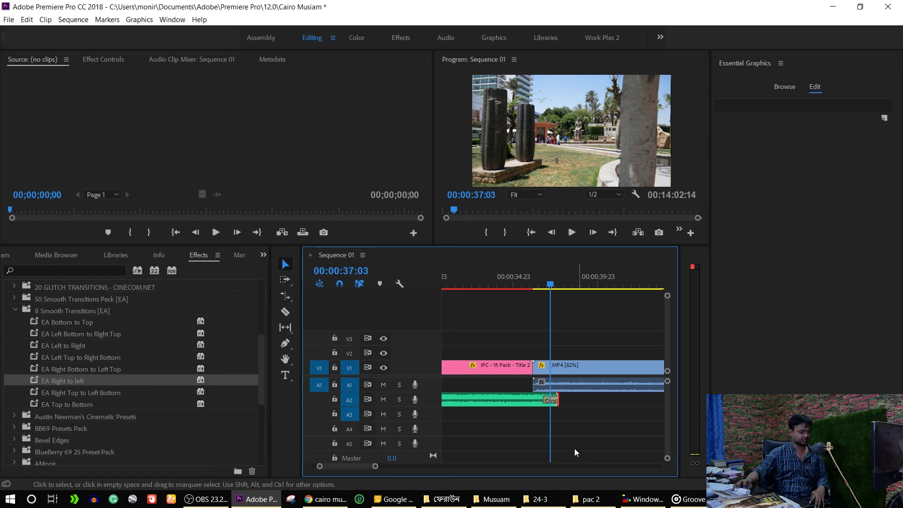
Lengthen the Constant Power fade to 00:00:02:15 and play it back from 34:12.
key("=")
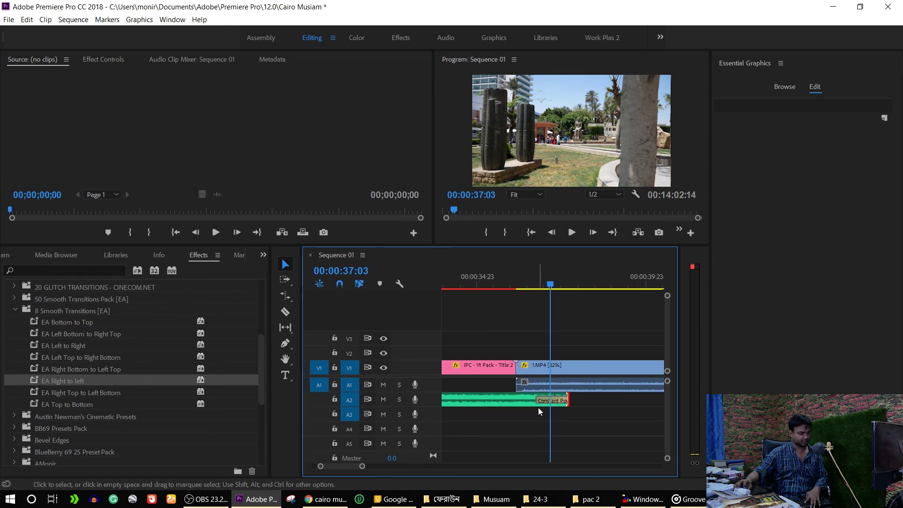
left_click(543, 282)
left_click_drag(543, 281, 535, 277)
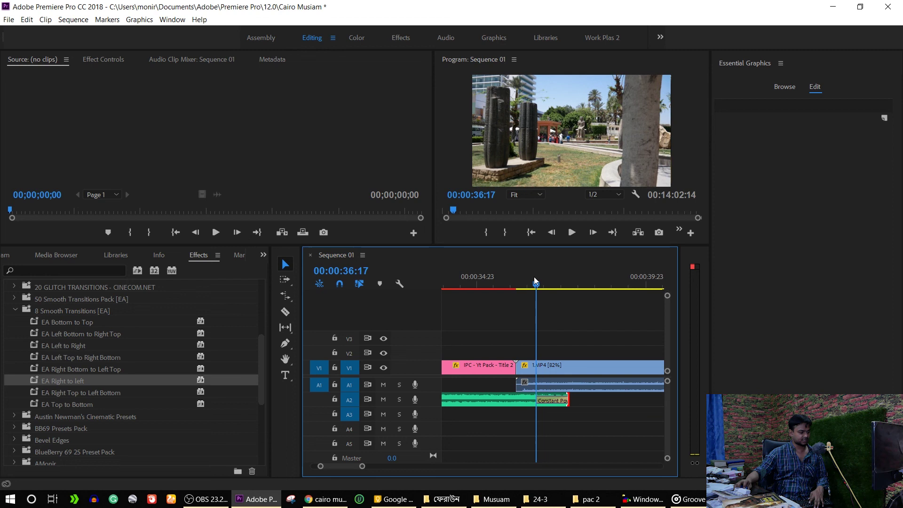
key("space")
key("space")
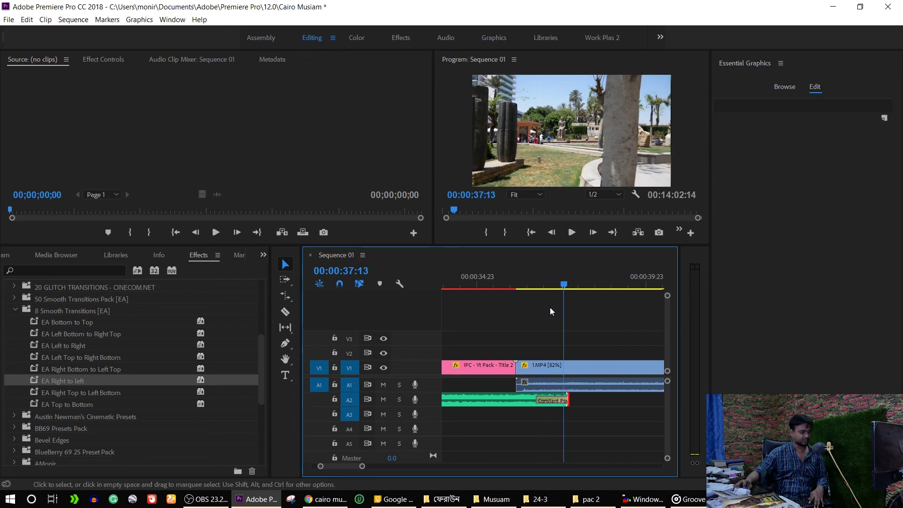
left_click_drag(541, 396, 475, 399)
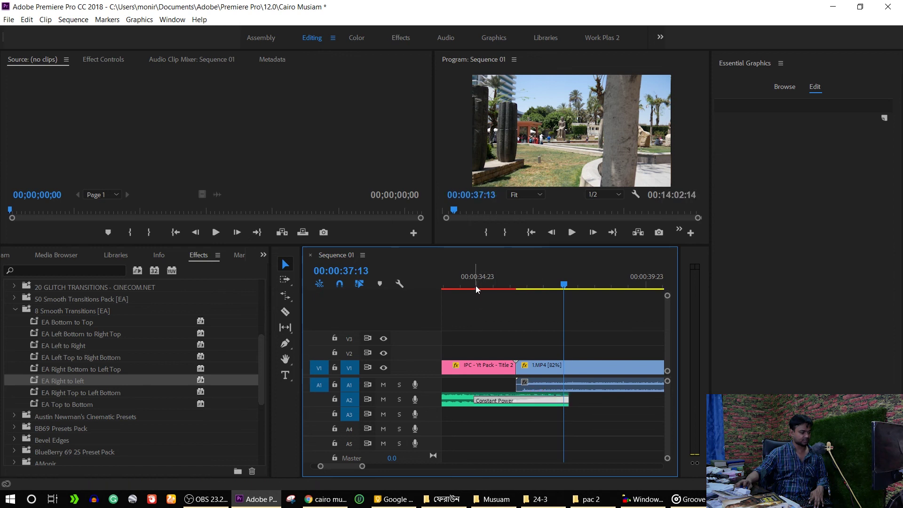
left_click(458, 284)
key("space")
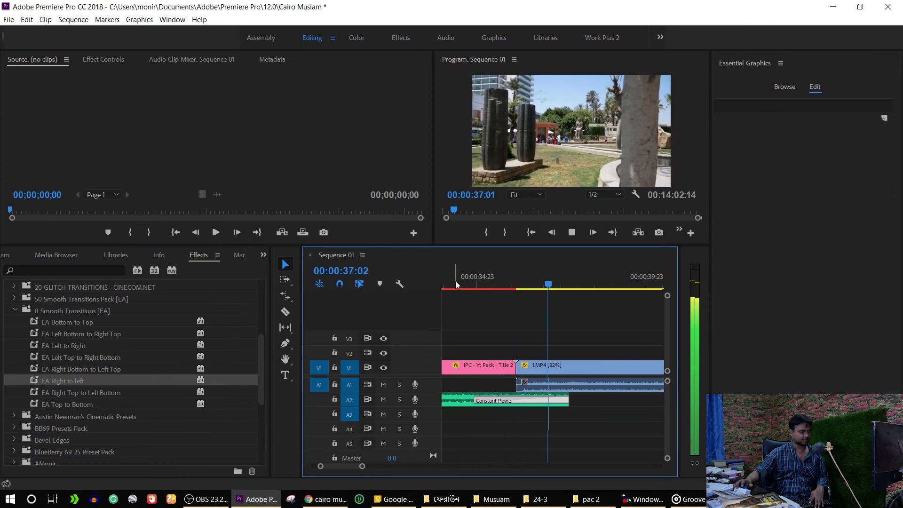
key("space")
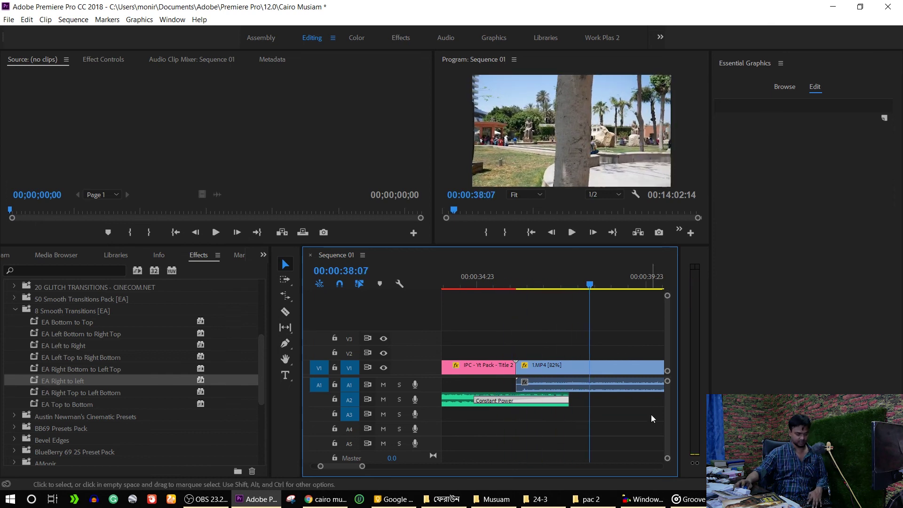
Review the sequence from about 44 seconds, returning the playhead to 44:05.
key("minus")
key("minus")
key("minus")
key("minus")
key("minus")
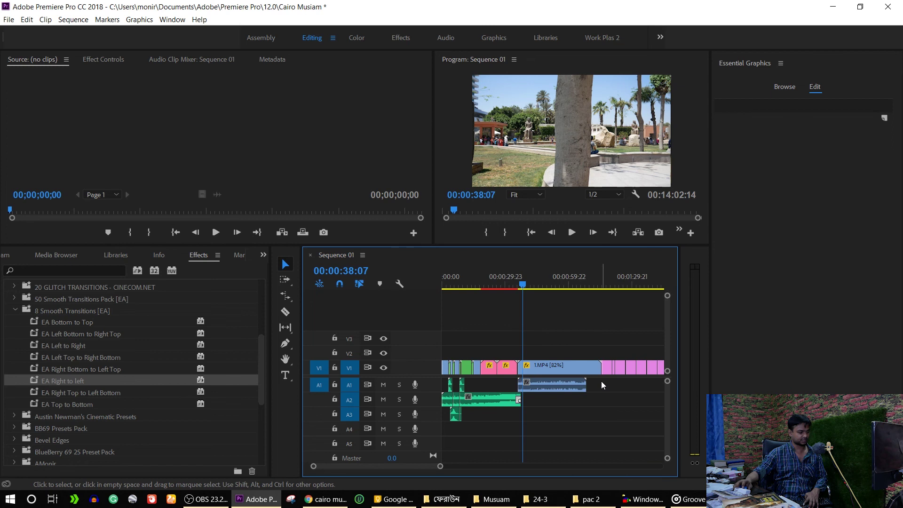
left_click(536, 288)
key("space")
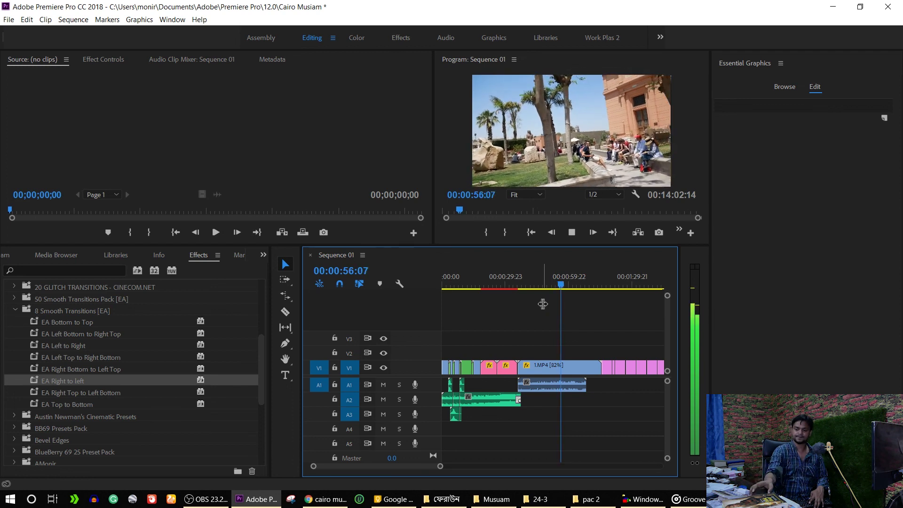
left_click(568, 286)
left_click_drag(568, 286, 535, 286)
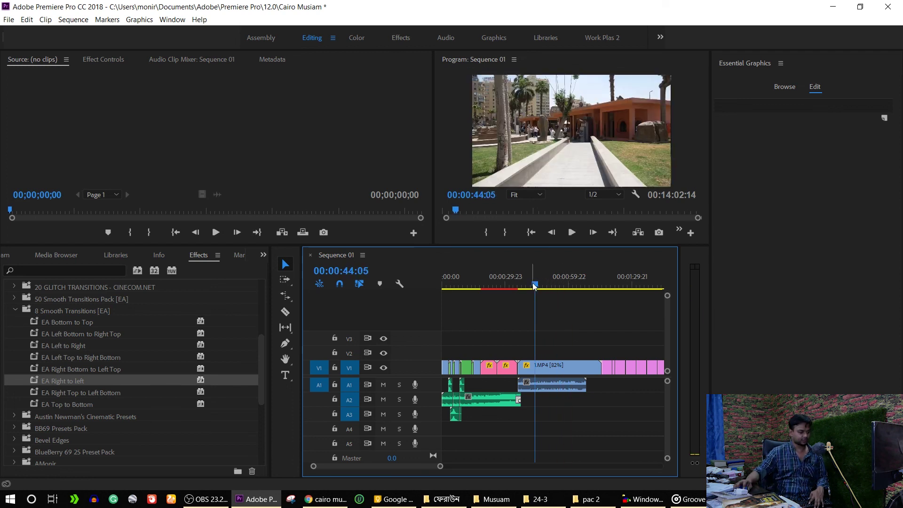
left_click(782, 63)
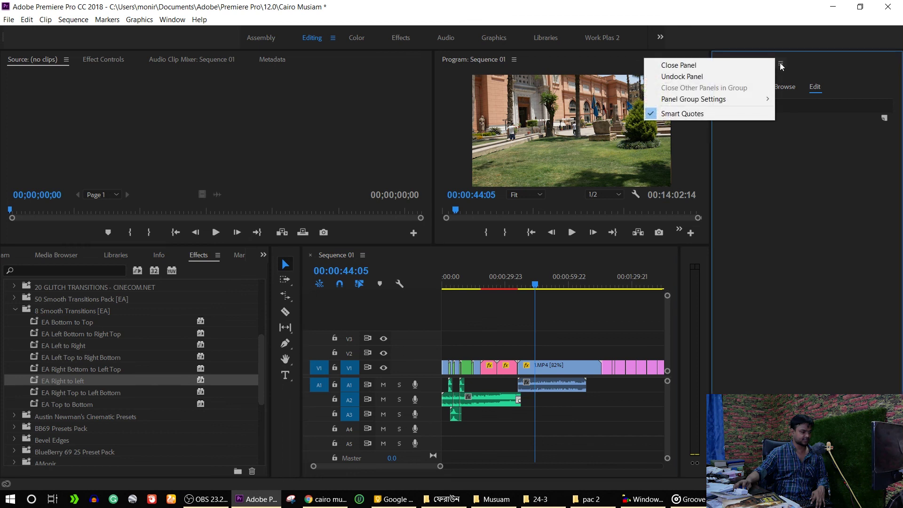
left_click(672, 67)
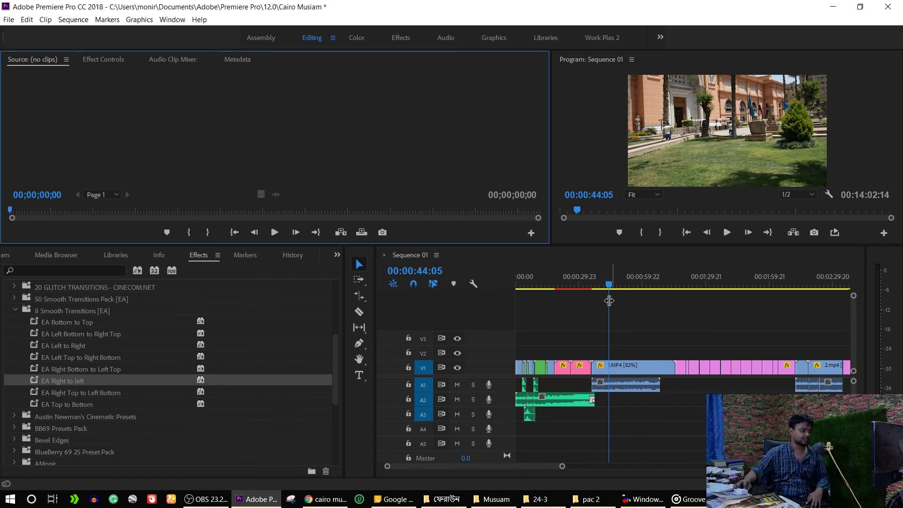
left_click_drag(609, 288, 604, 288)
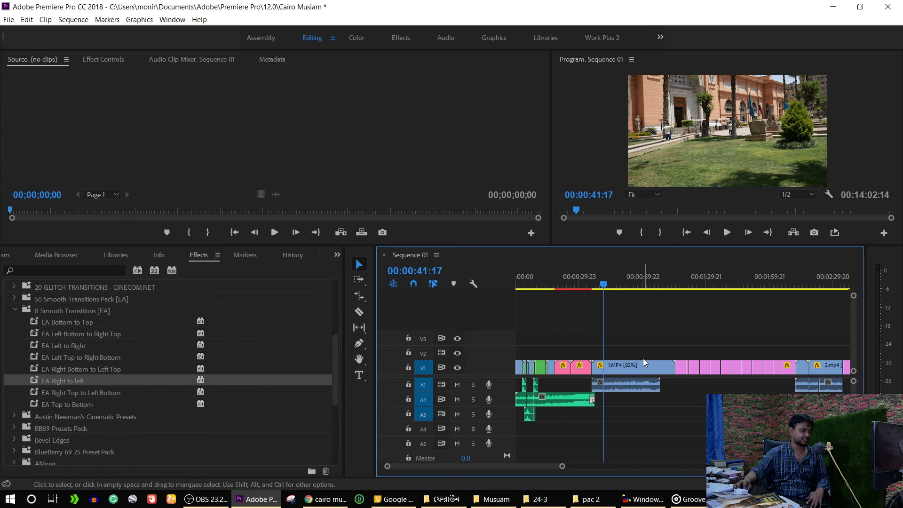
key("space")
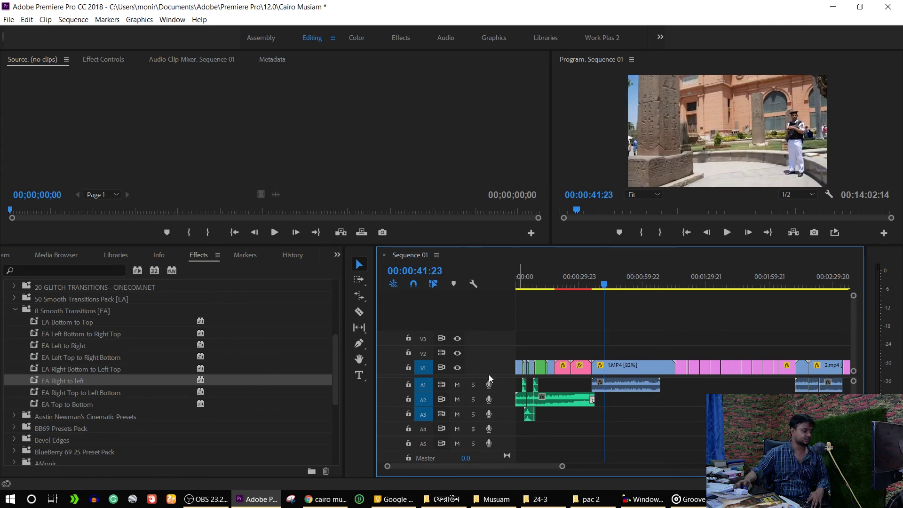
left_click(457, 384)
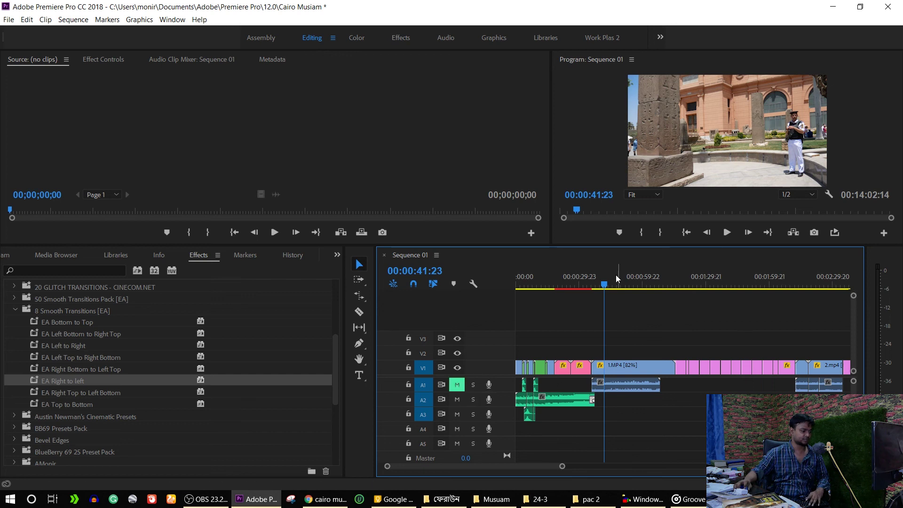
mouse_move(604, 286)
left_mouse_down()
mouse_move(594, 286)
mouse_move(613, 293)
left_mouse_up()
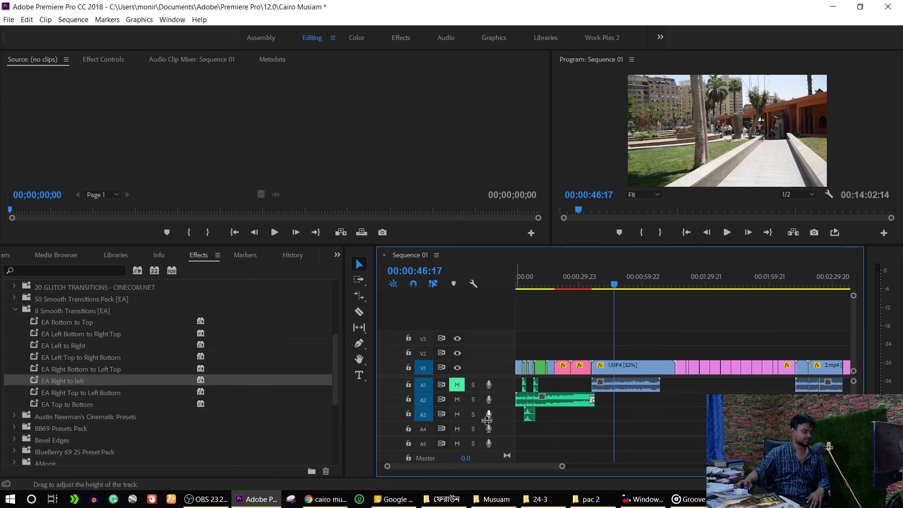
Record a voiceover on A3 with the mic button, stopping around 00:01:56.
left_click(489, 415)
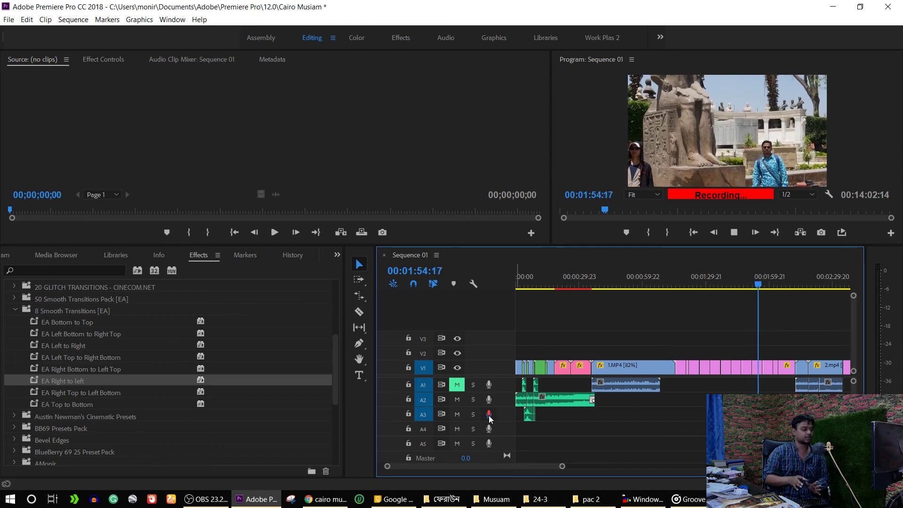
left_click(489, 415)
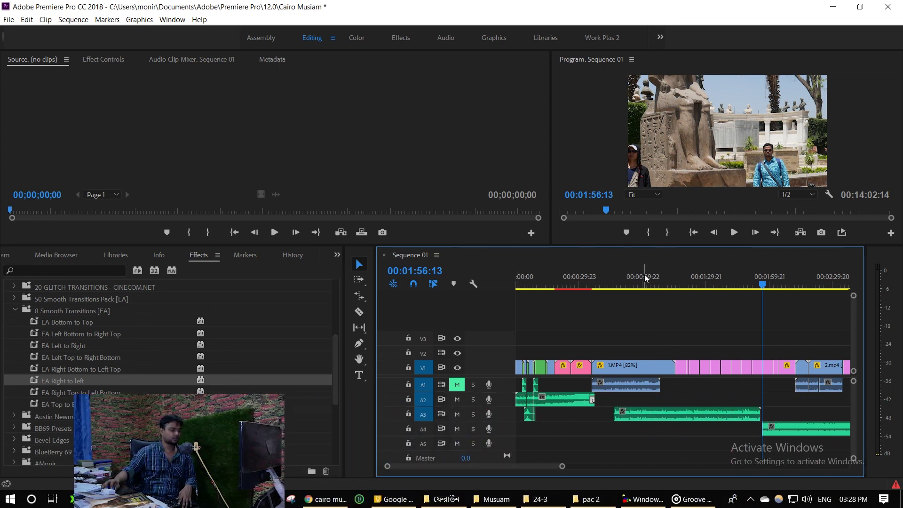
Slide the A4 music clip left to start at about 00:01:20 and play it back.
left_click_drag(625, 285, 609, 301)
key("space")
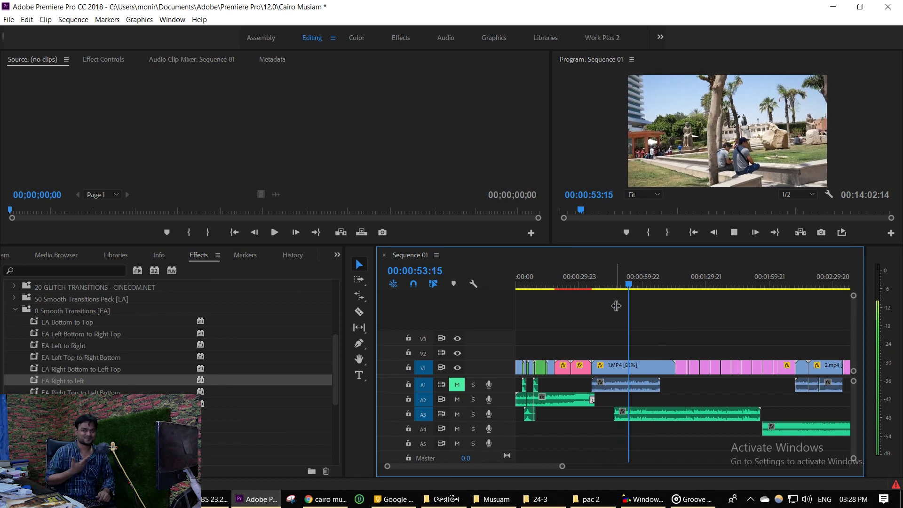
left_click(681, 283)
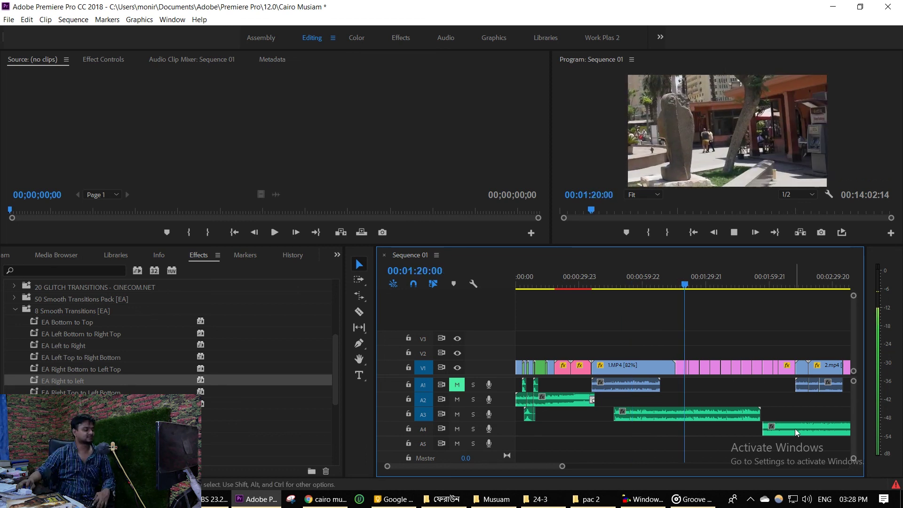
left_click_drag(795, 428, 716, 429)
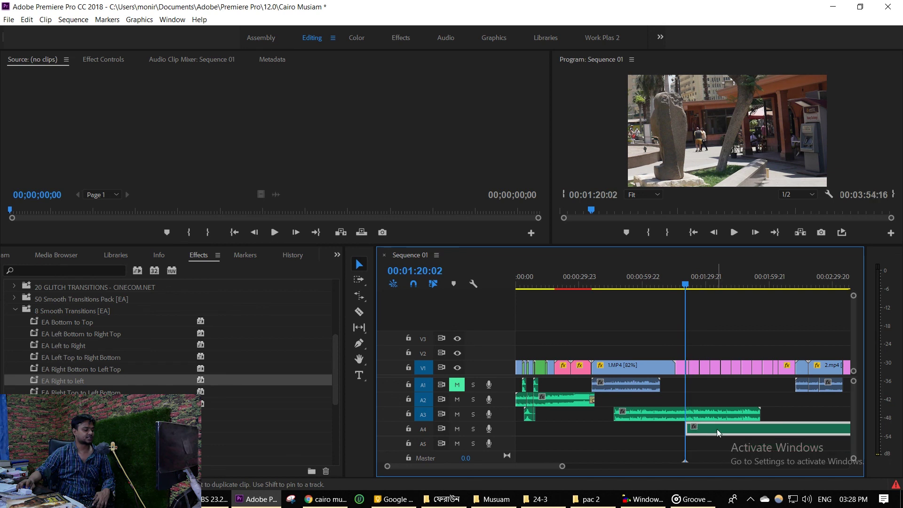
key("space")
key("space")
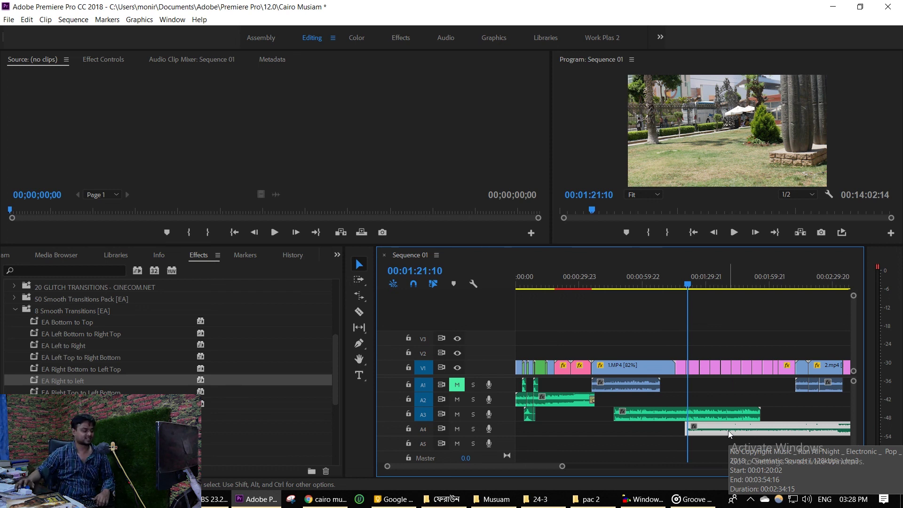
Select the Run All Night music clip and show its Effect Controls.
right_click(728, 431)
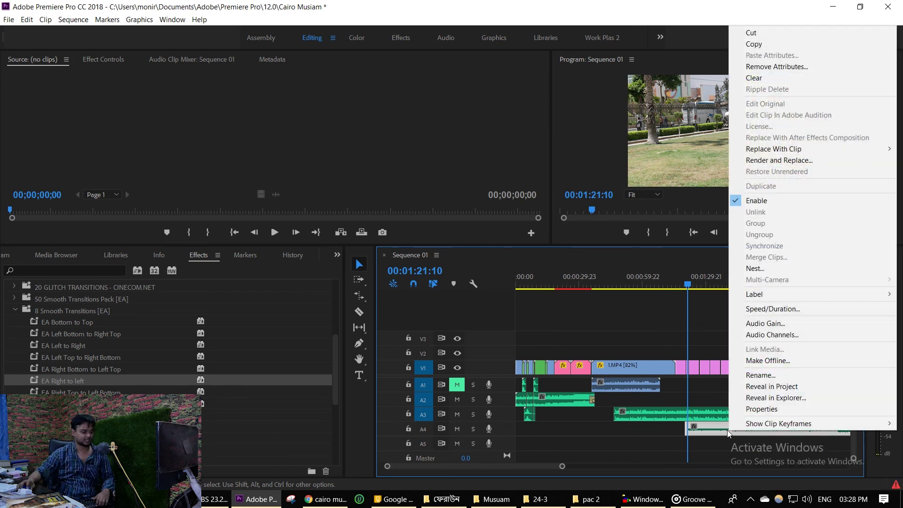
left_click(723, 433)
left_click(742, 396)
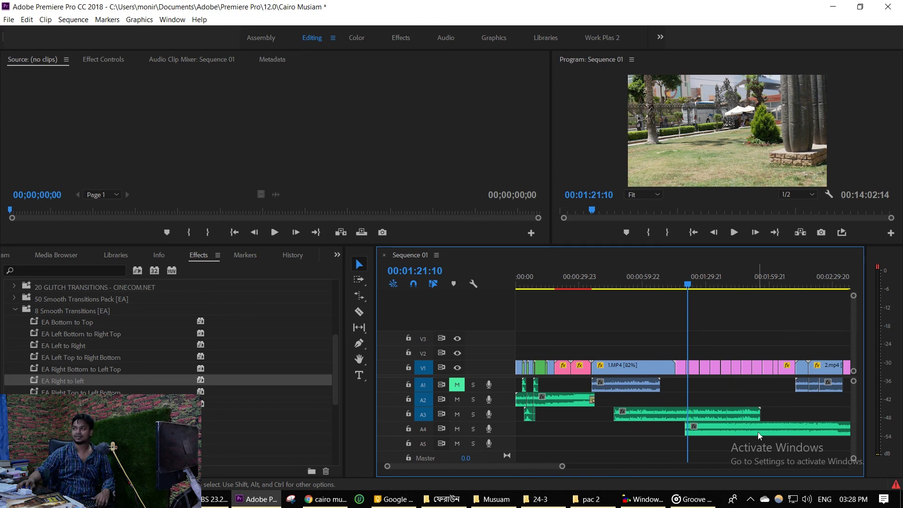
left_click(724, 435)
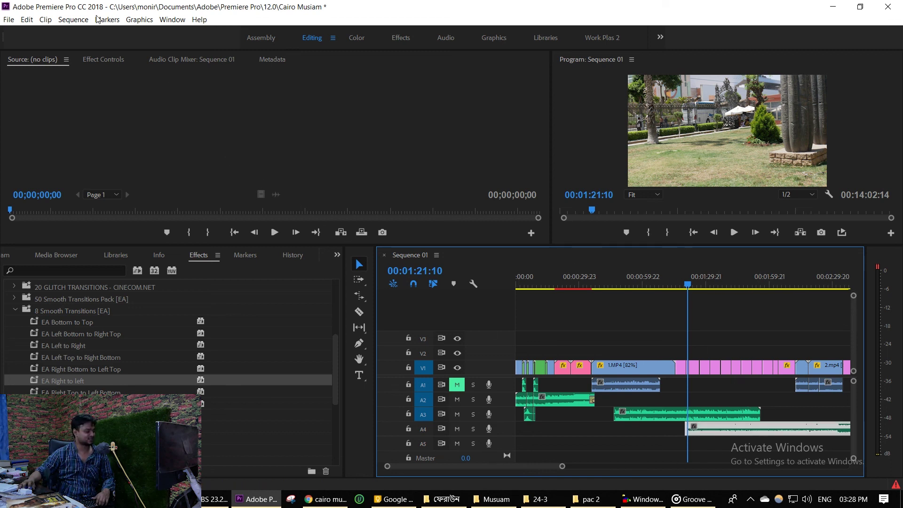
left_click(112, 59)
Set a -12 dB volume keyframe at the music clip's start, 00:01:20:02.
left_click_drag(307, 83, 304, 82)
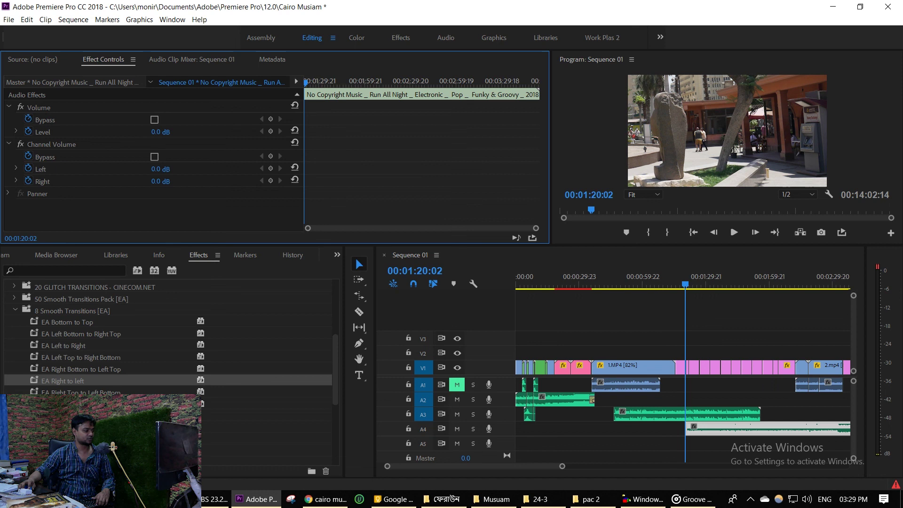
left_click(161, 132)
type("-12")
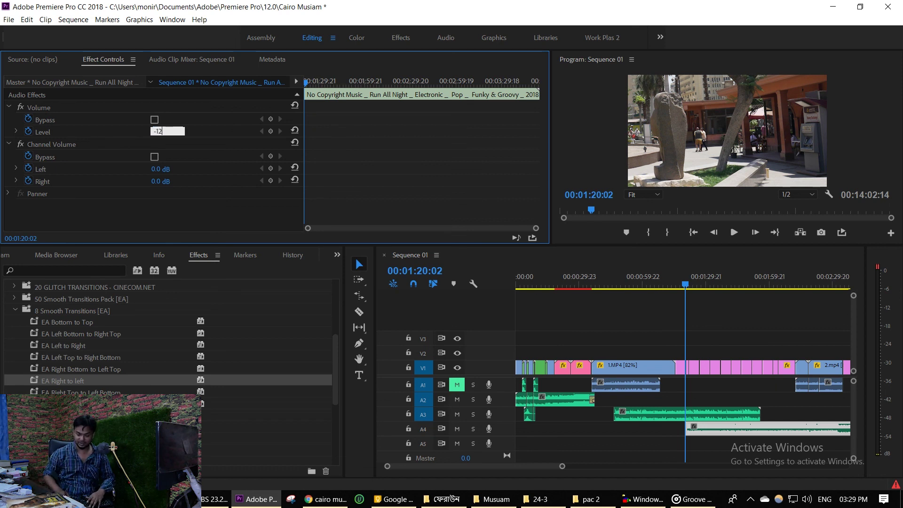
key("Return")
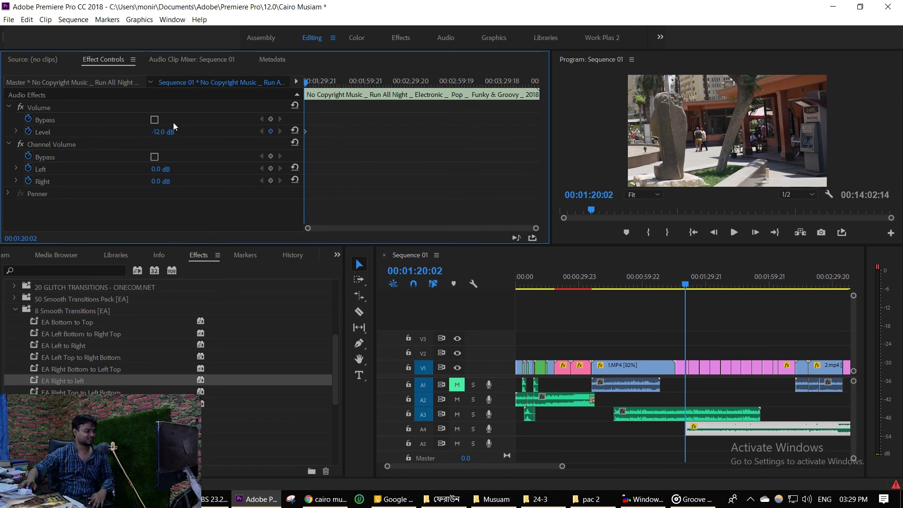
key("space")
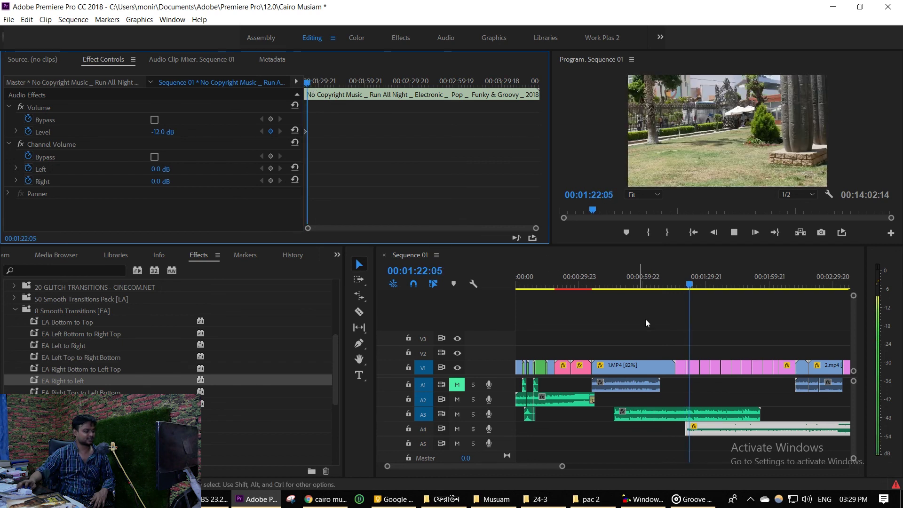
key("space")
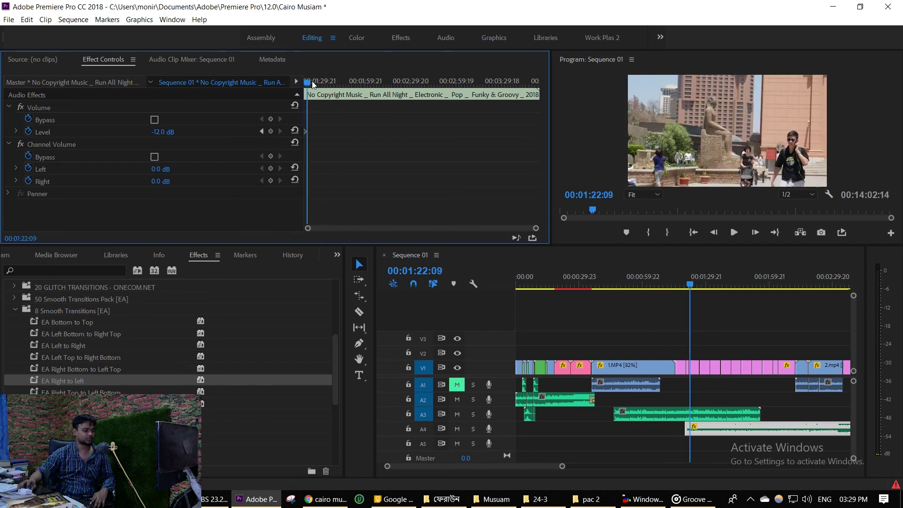
Add a second volume keyframe of -16 dB at 00:01:22:09 and listen to it.
left_click(724, 427)
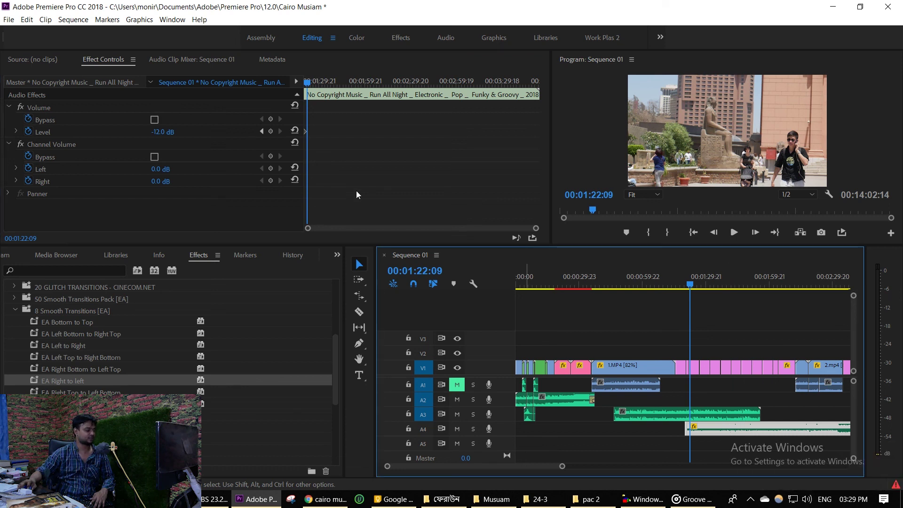
left_click(158, 132)
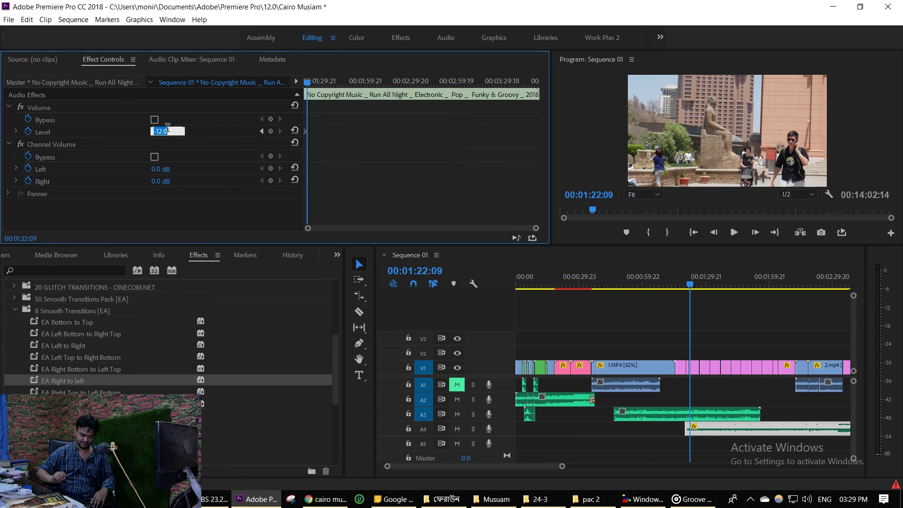
type("-16")
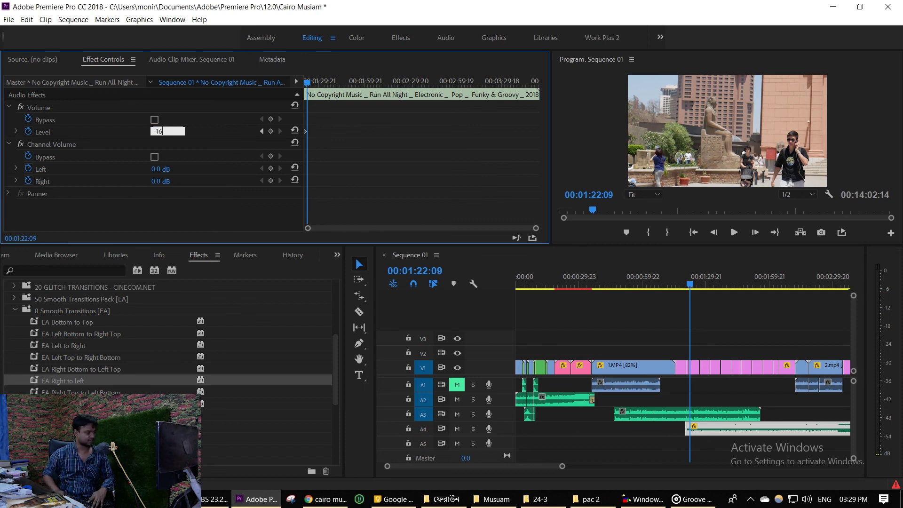
key("Return")
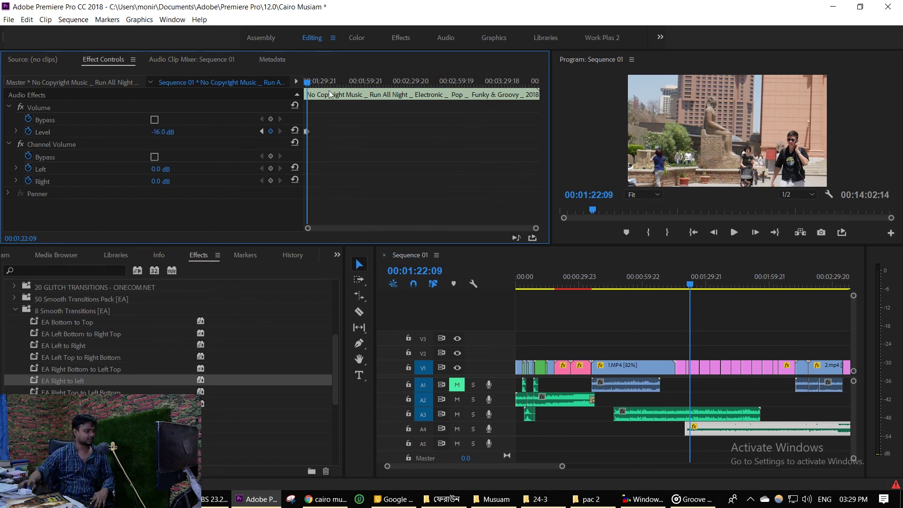
key("shift+k")
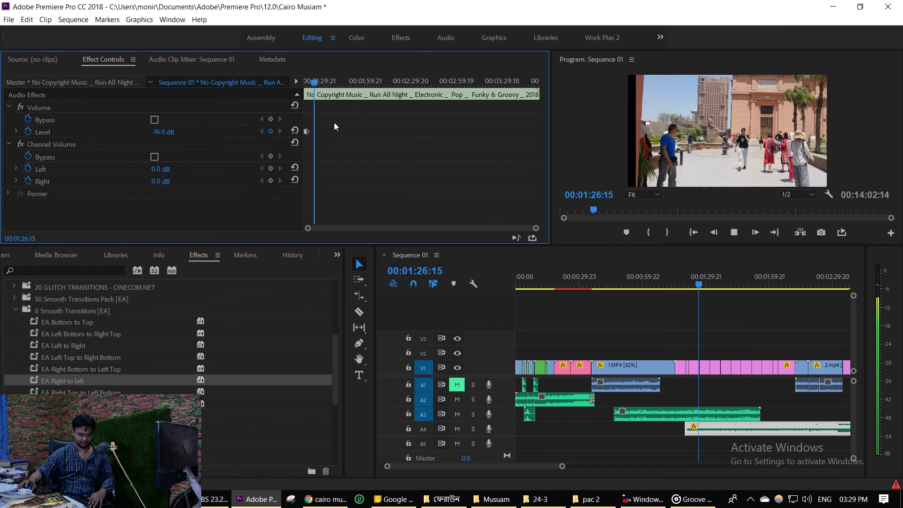
left_click(647, 435)
key("minus")
key("space")
Lower the second keyframe to -19 dB and play back to check the quieter music.
left_click(308, 84)
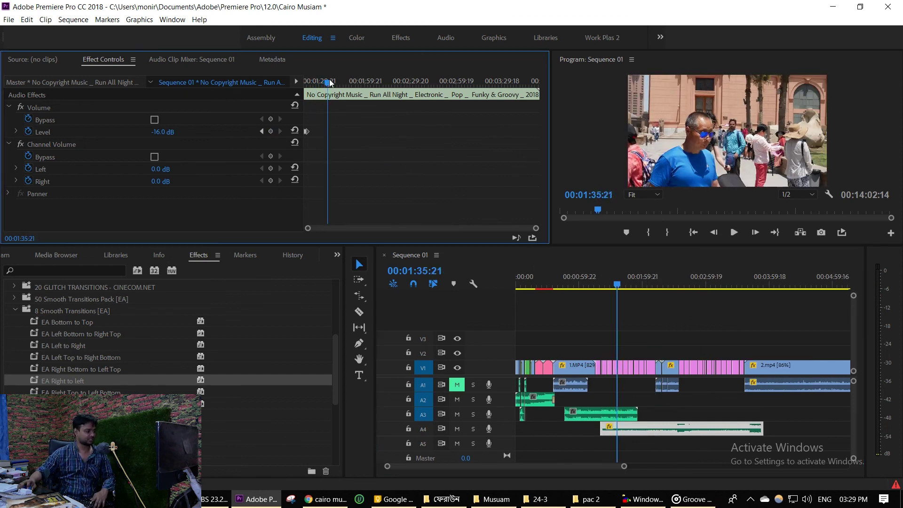
left_click(259, 133)
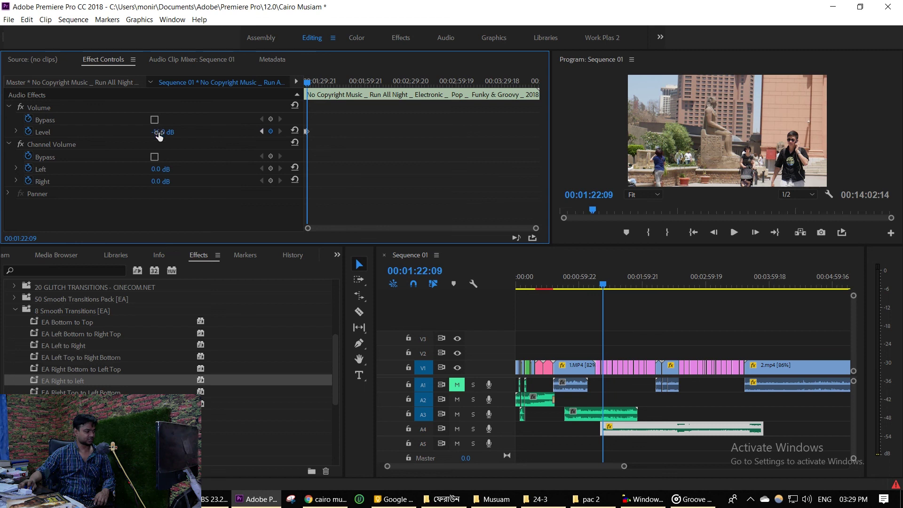
type("-")
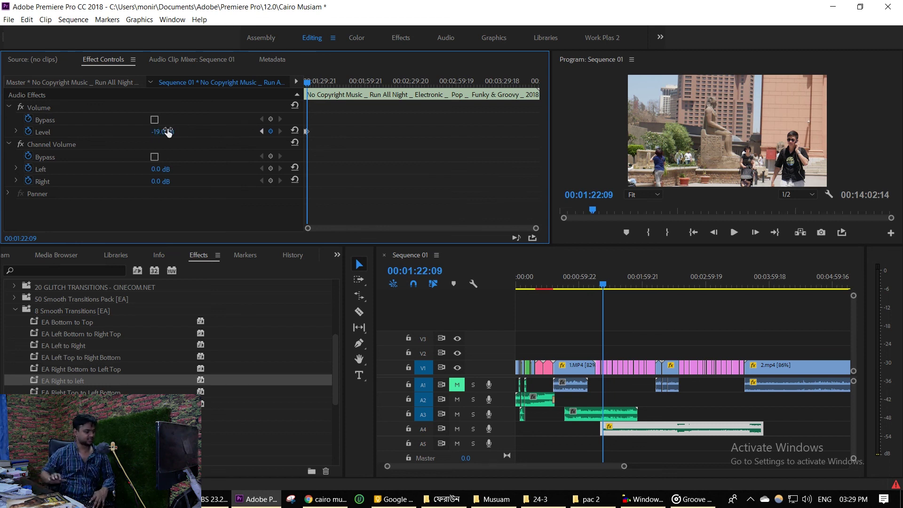
key("space")
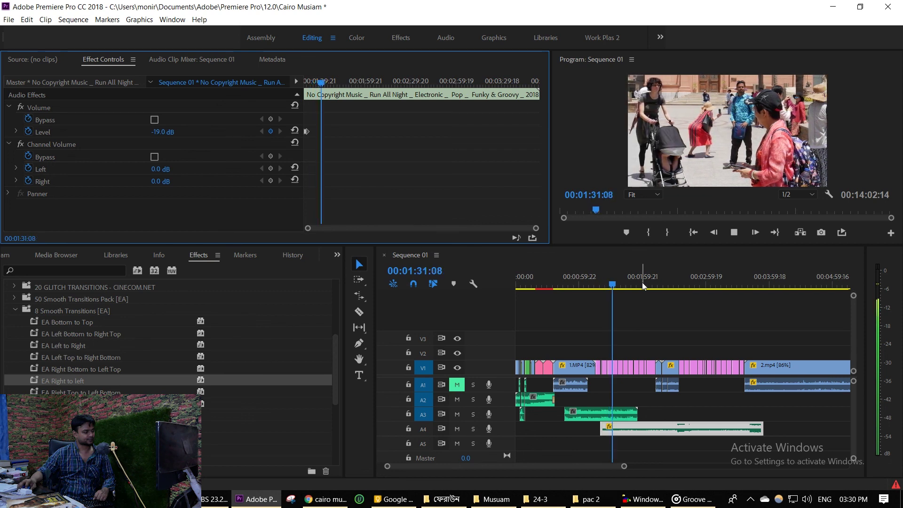
left_click(657, 285)
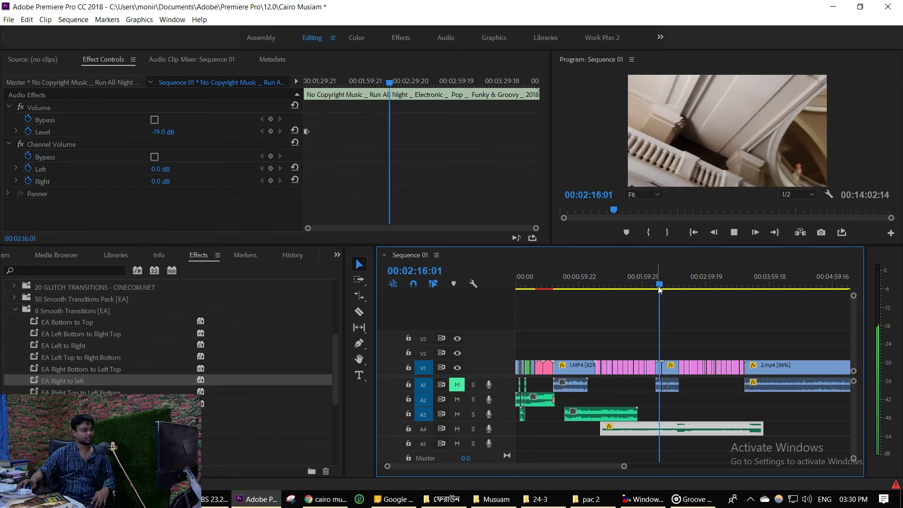
mouse_move(659, 286)
left_mouse_down()
mouse_move(613, 285)
mouse_move(629, 285)
left_mouse_up()
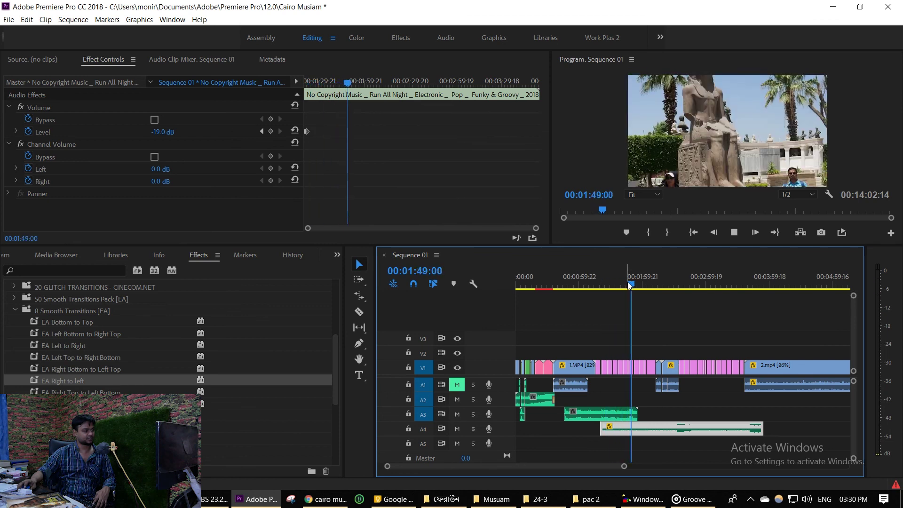